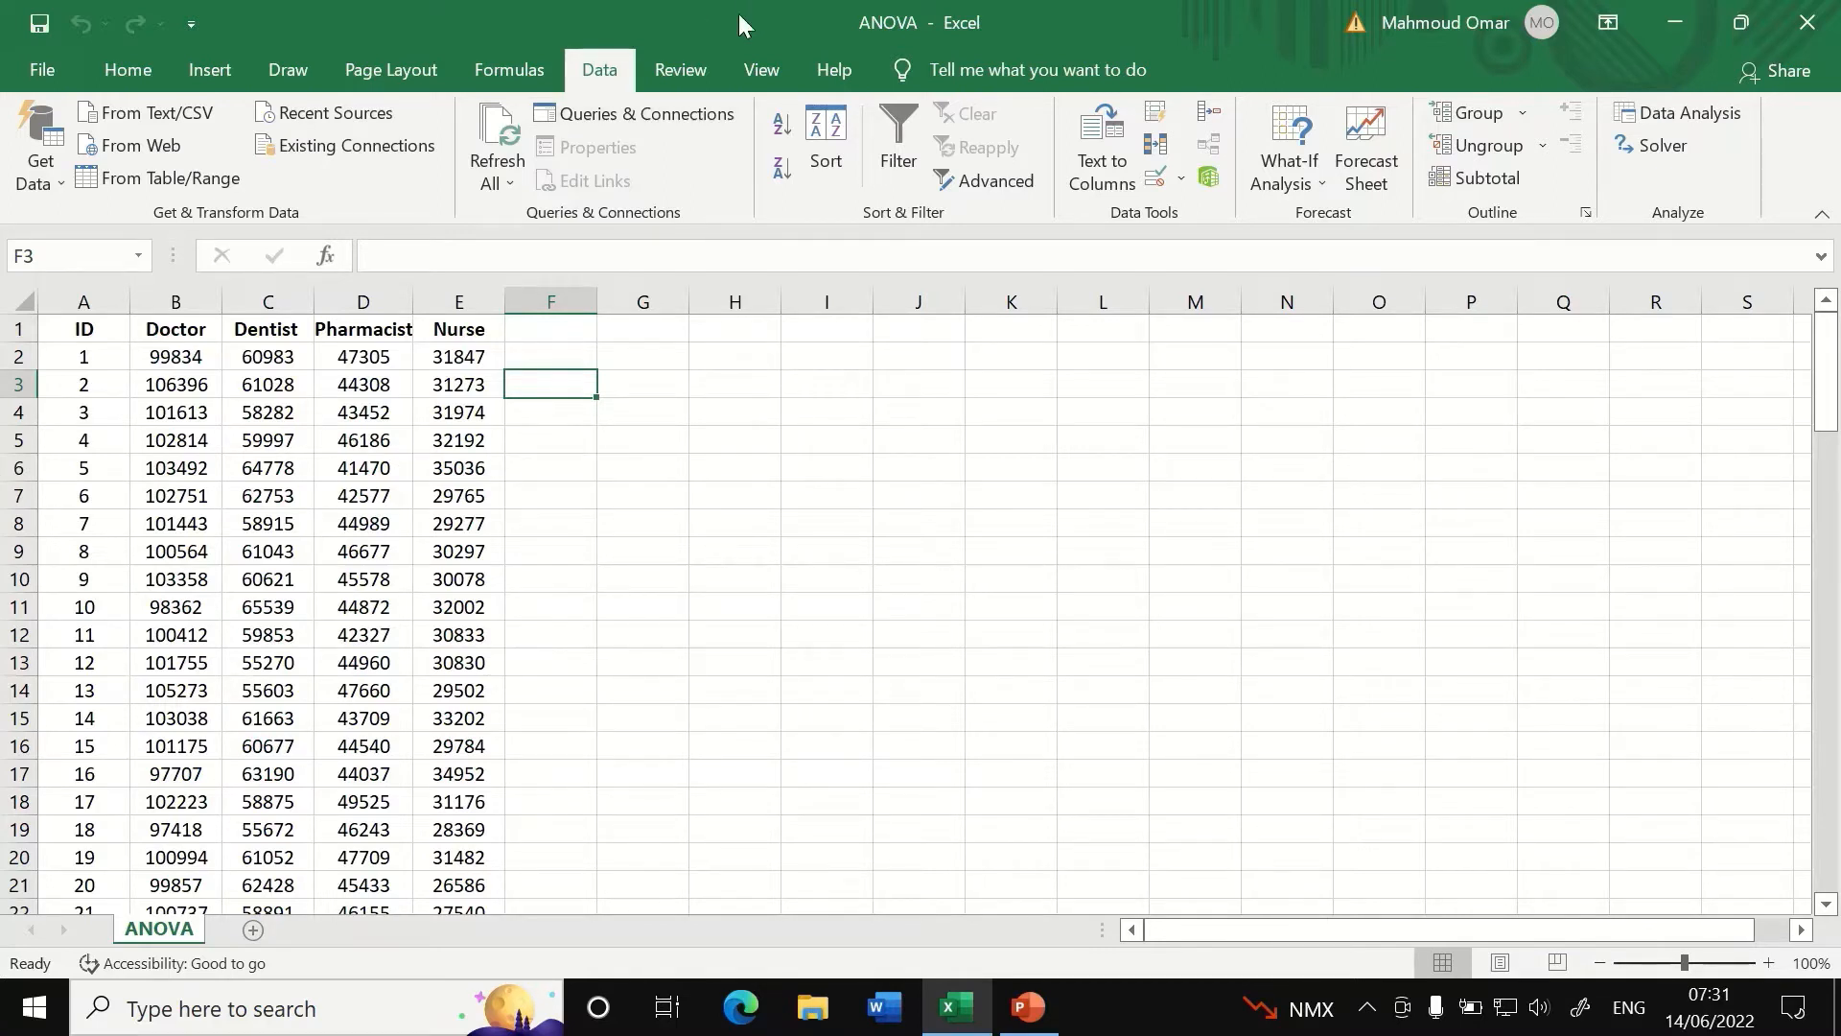
click(1688, 115)
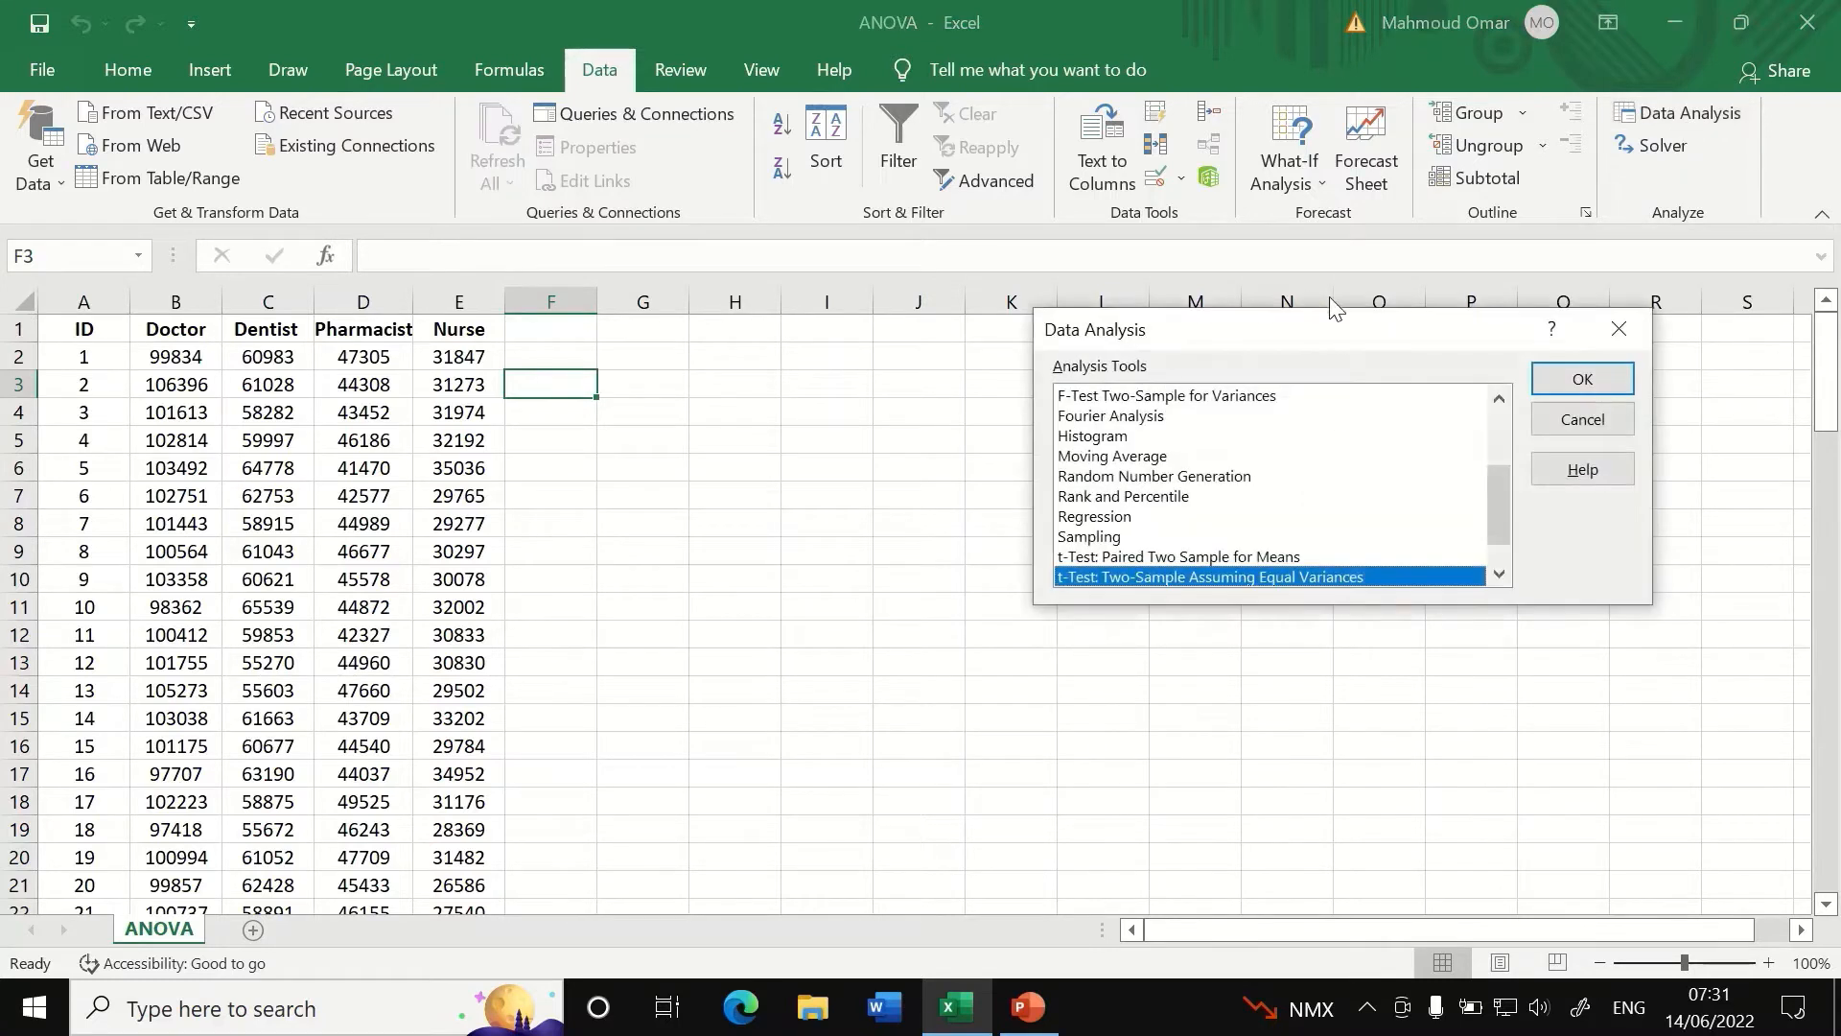
drag(1349, 323, 1189, 339)
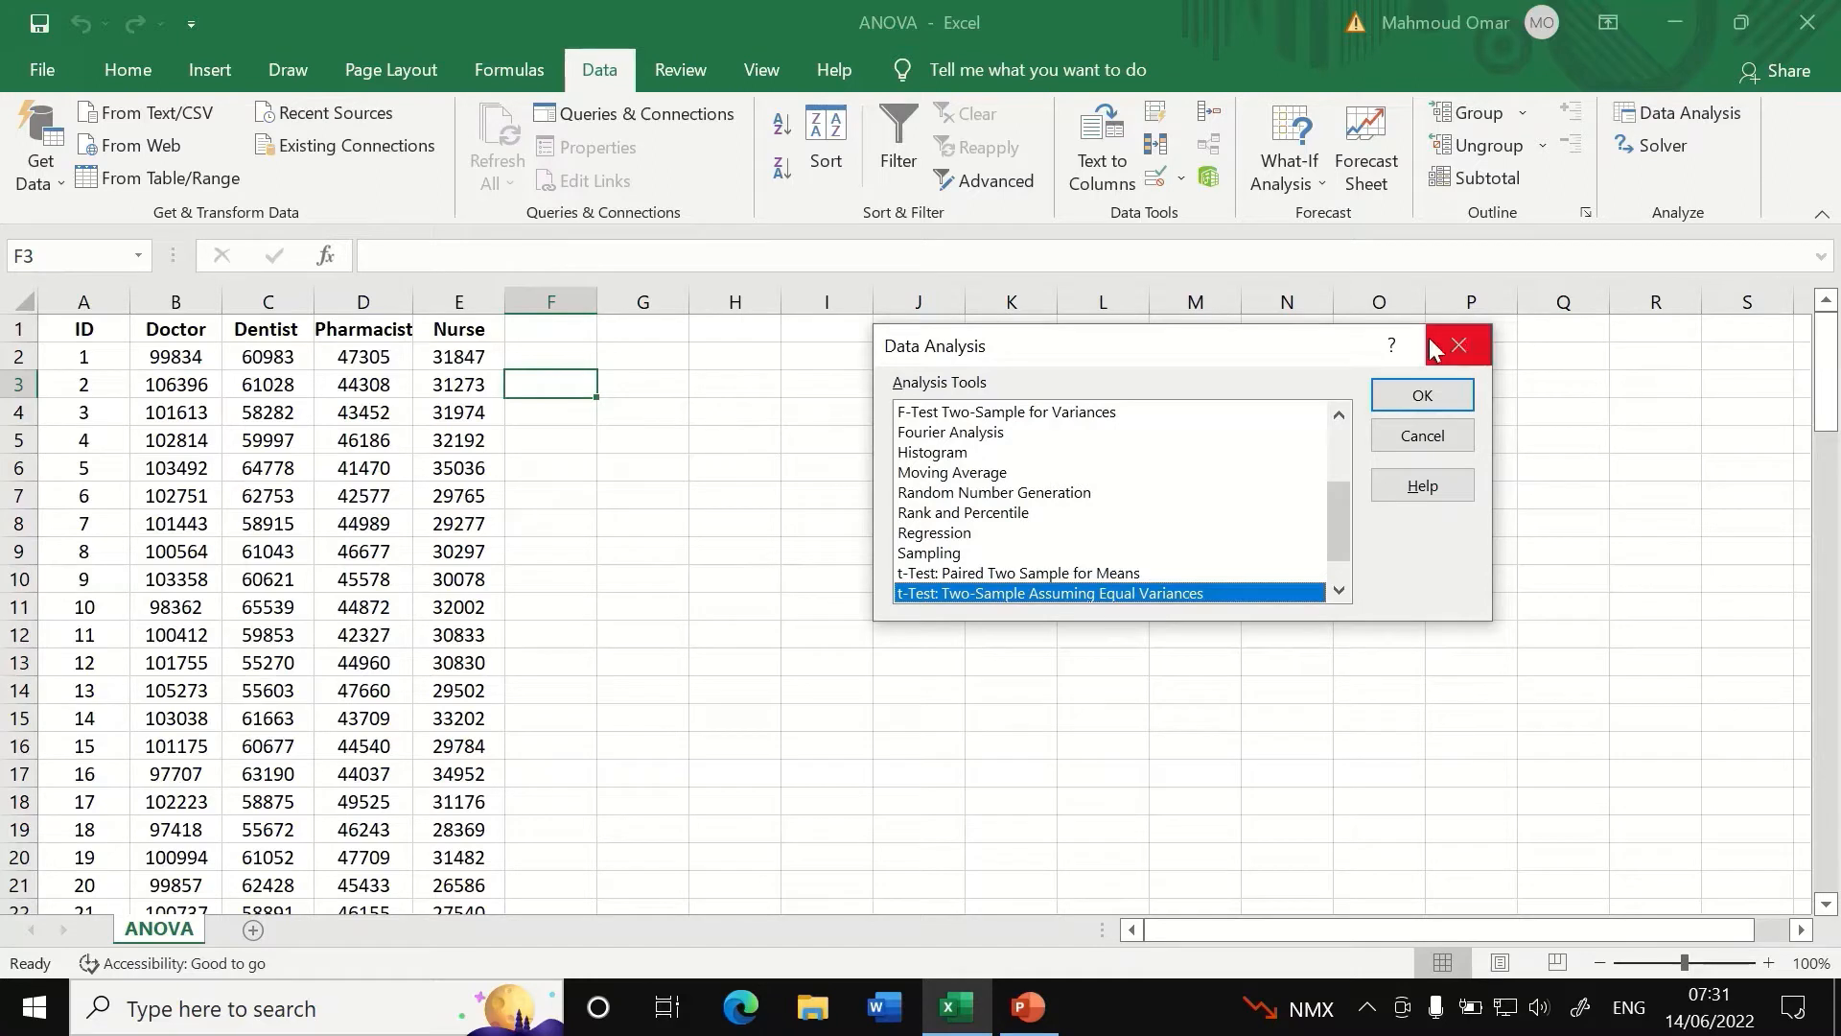
click(1461, 345)
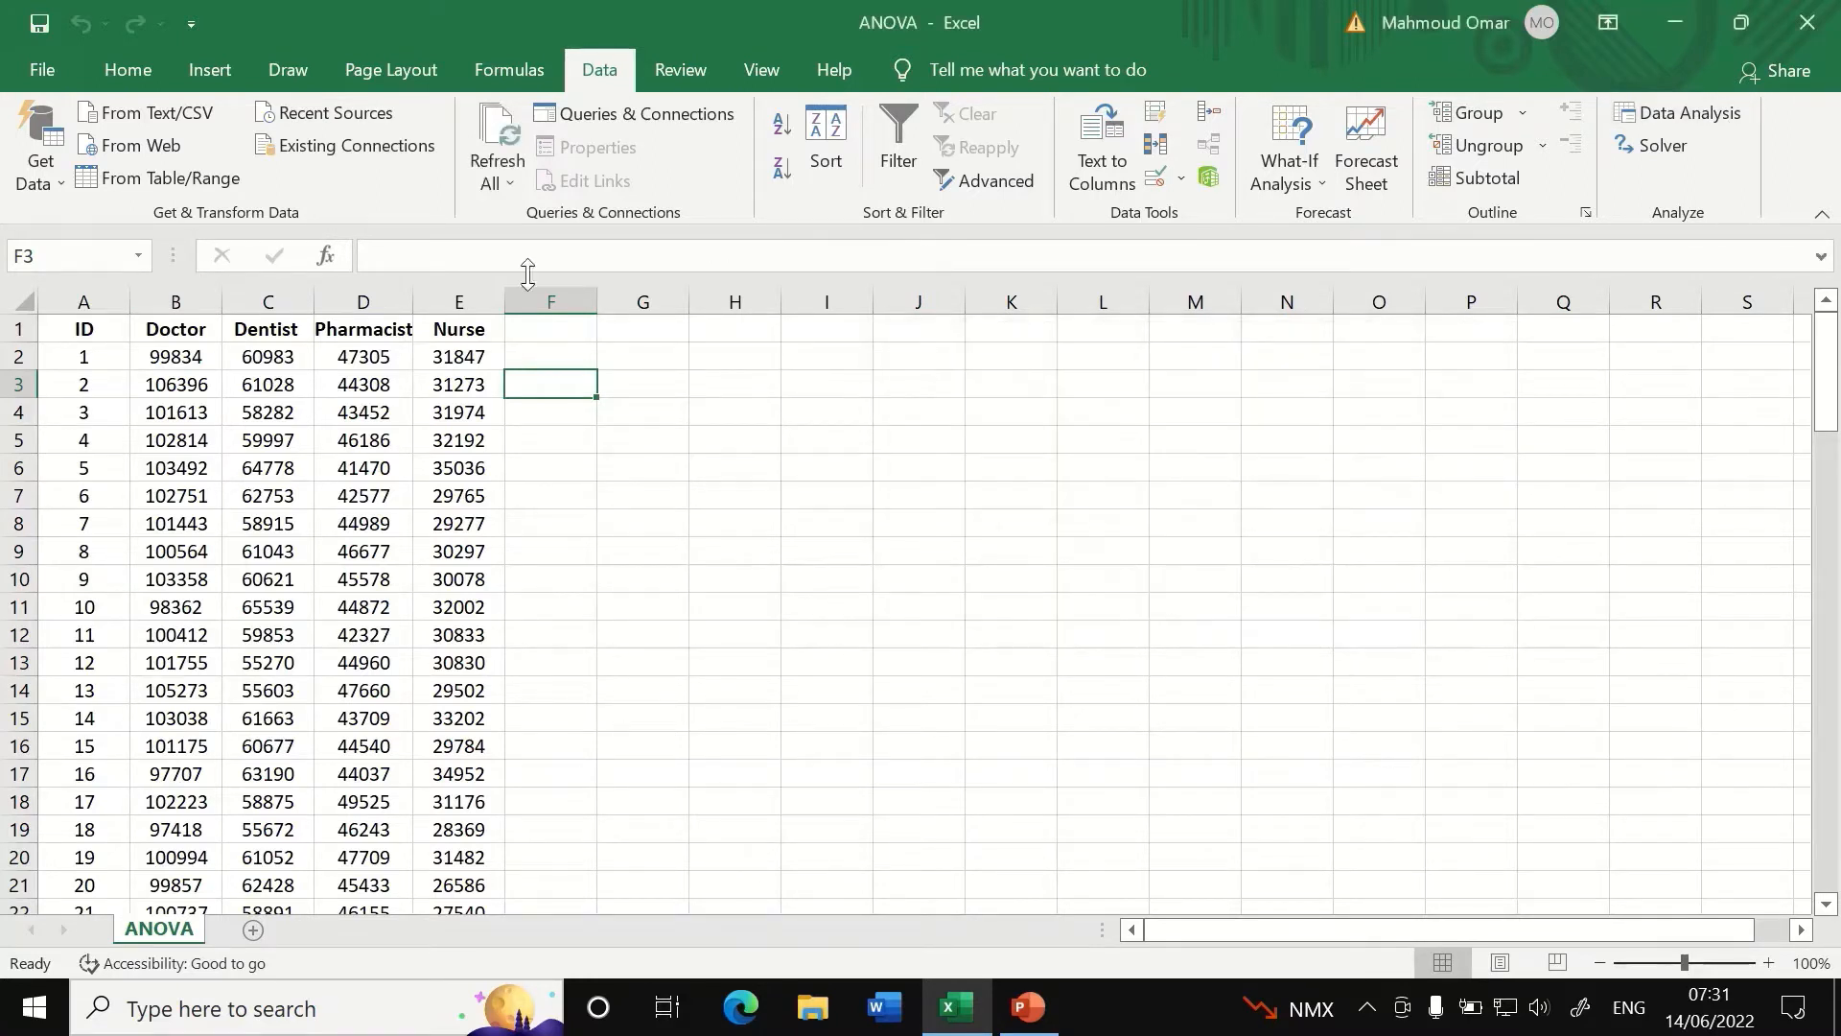
Enable the Analysis ToolPak add-in through the Excel Add-ins manager in the program options.
click(58, 70)
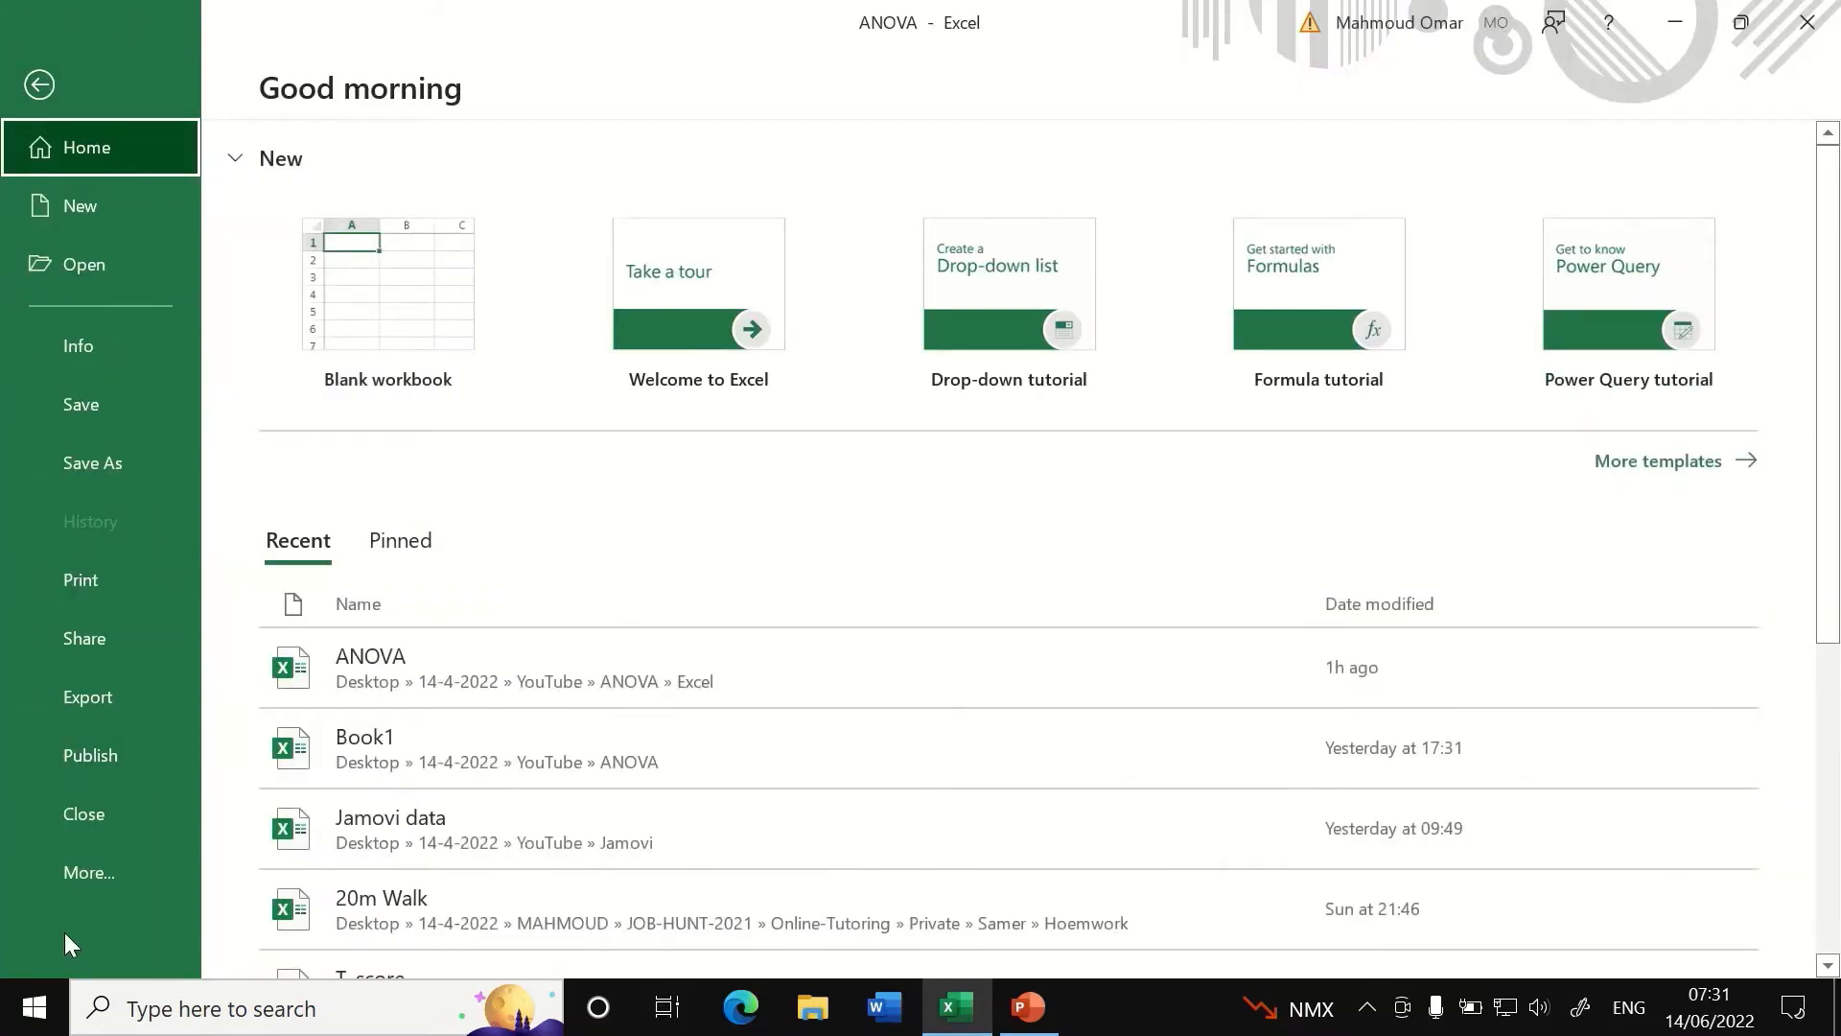
click(73, 878)
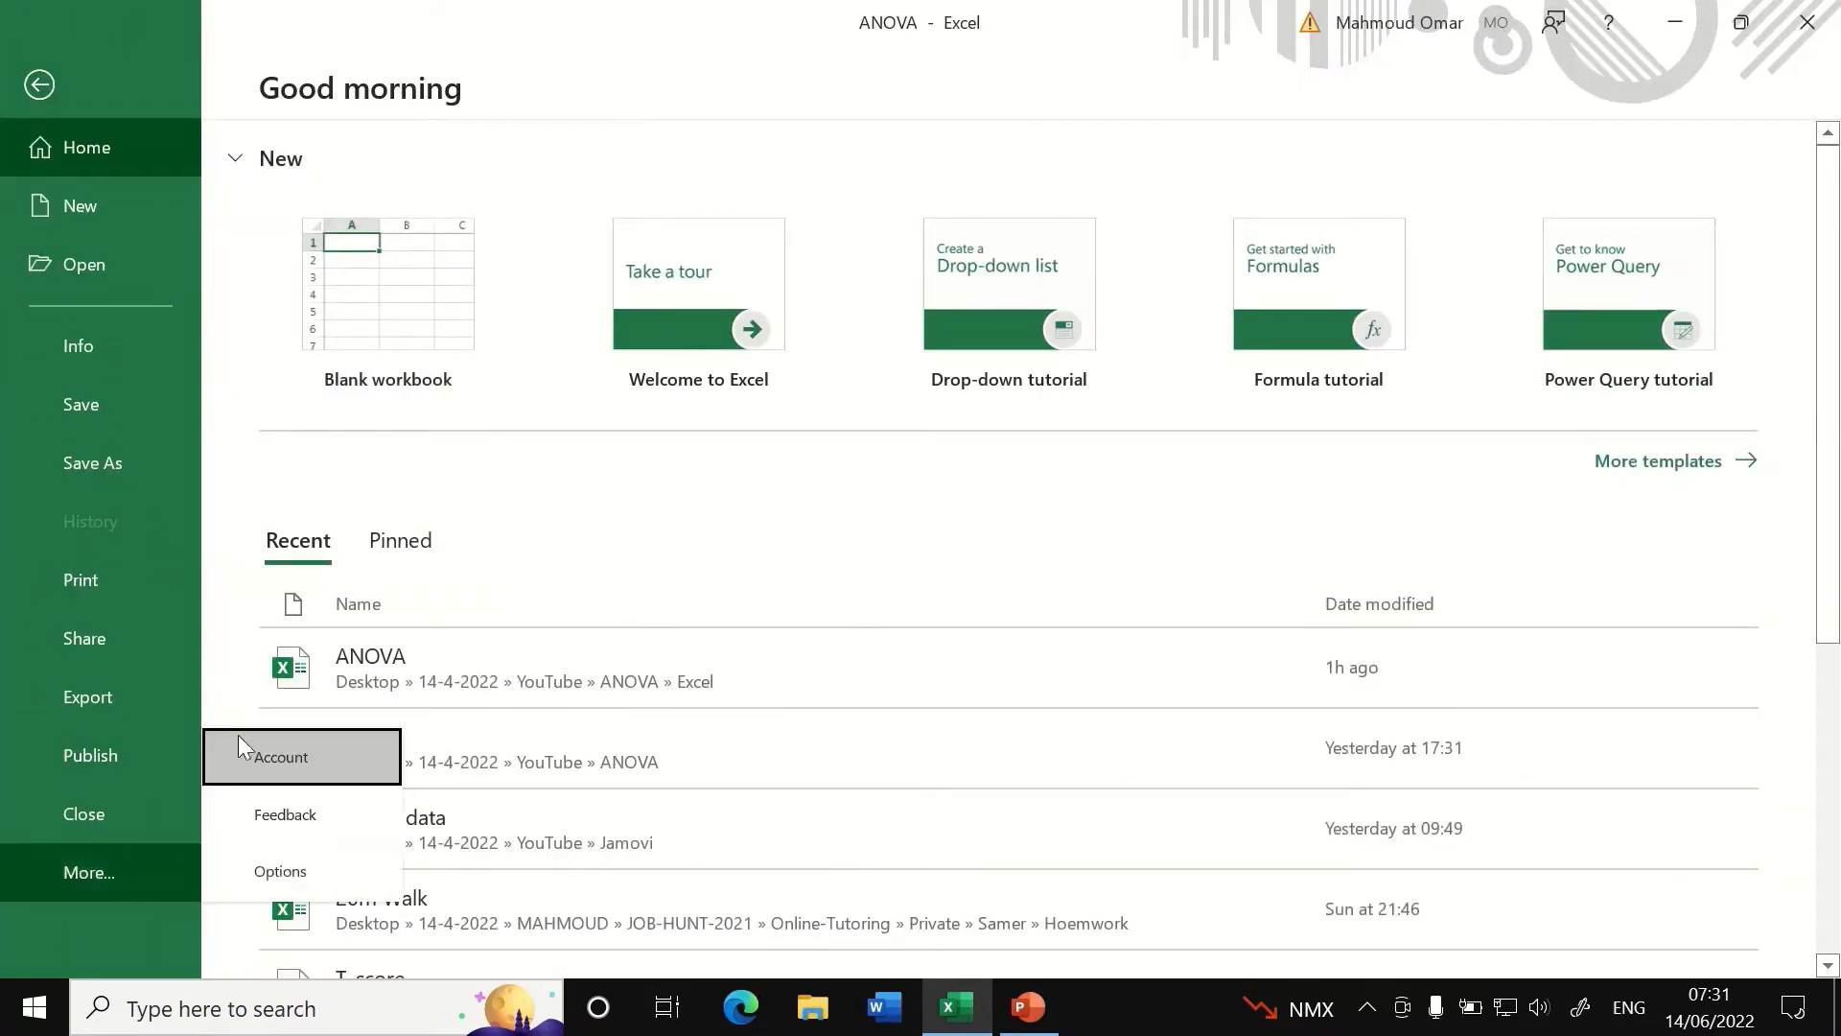
click(140, 870)
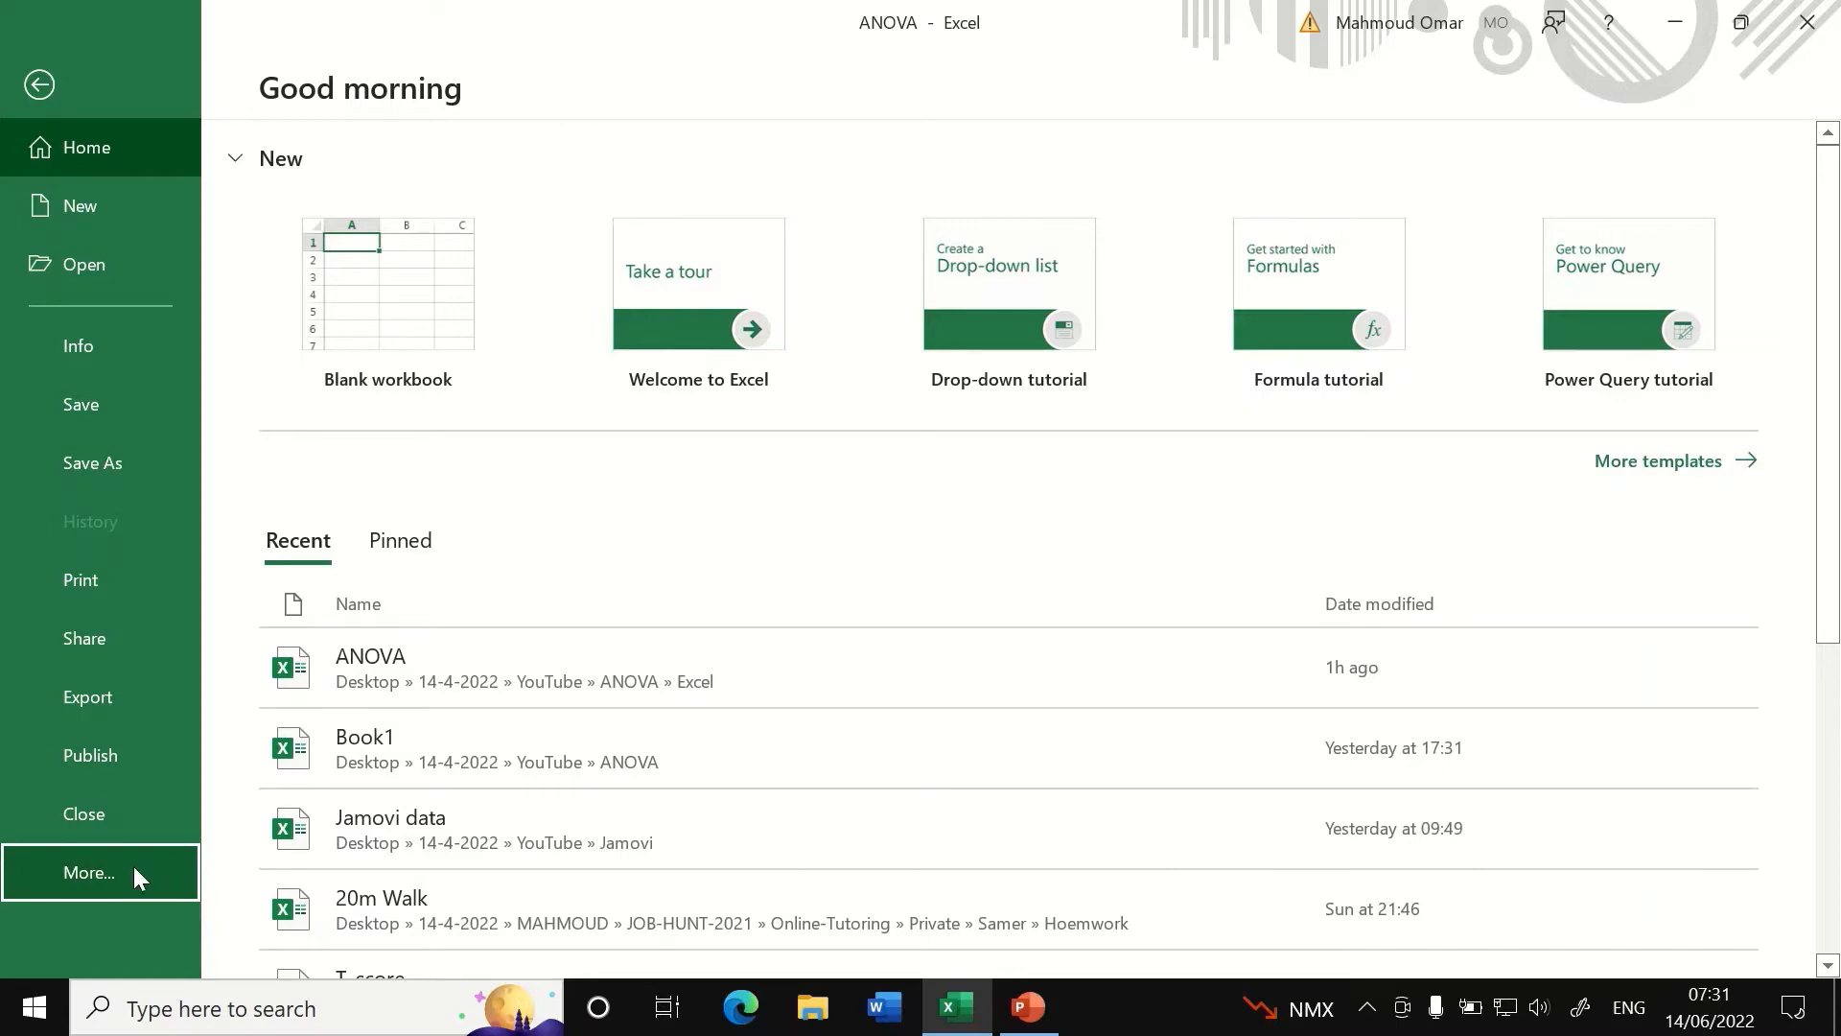
click(134, 864)
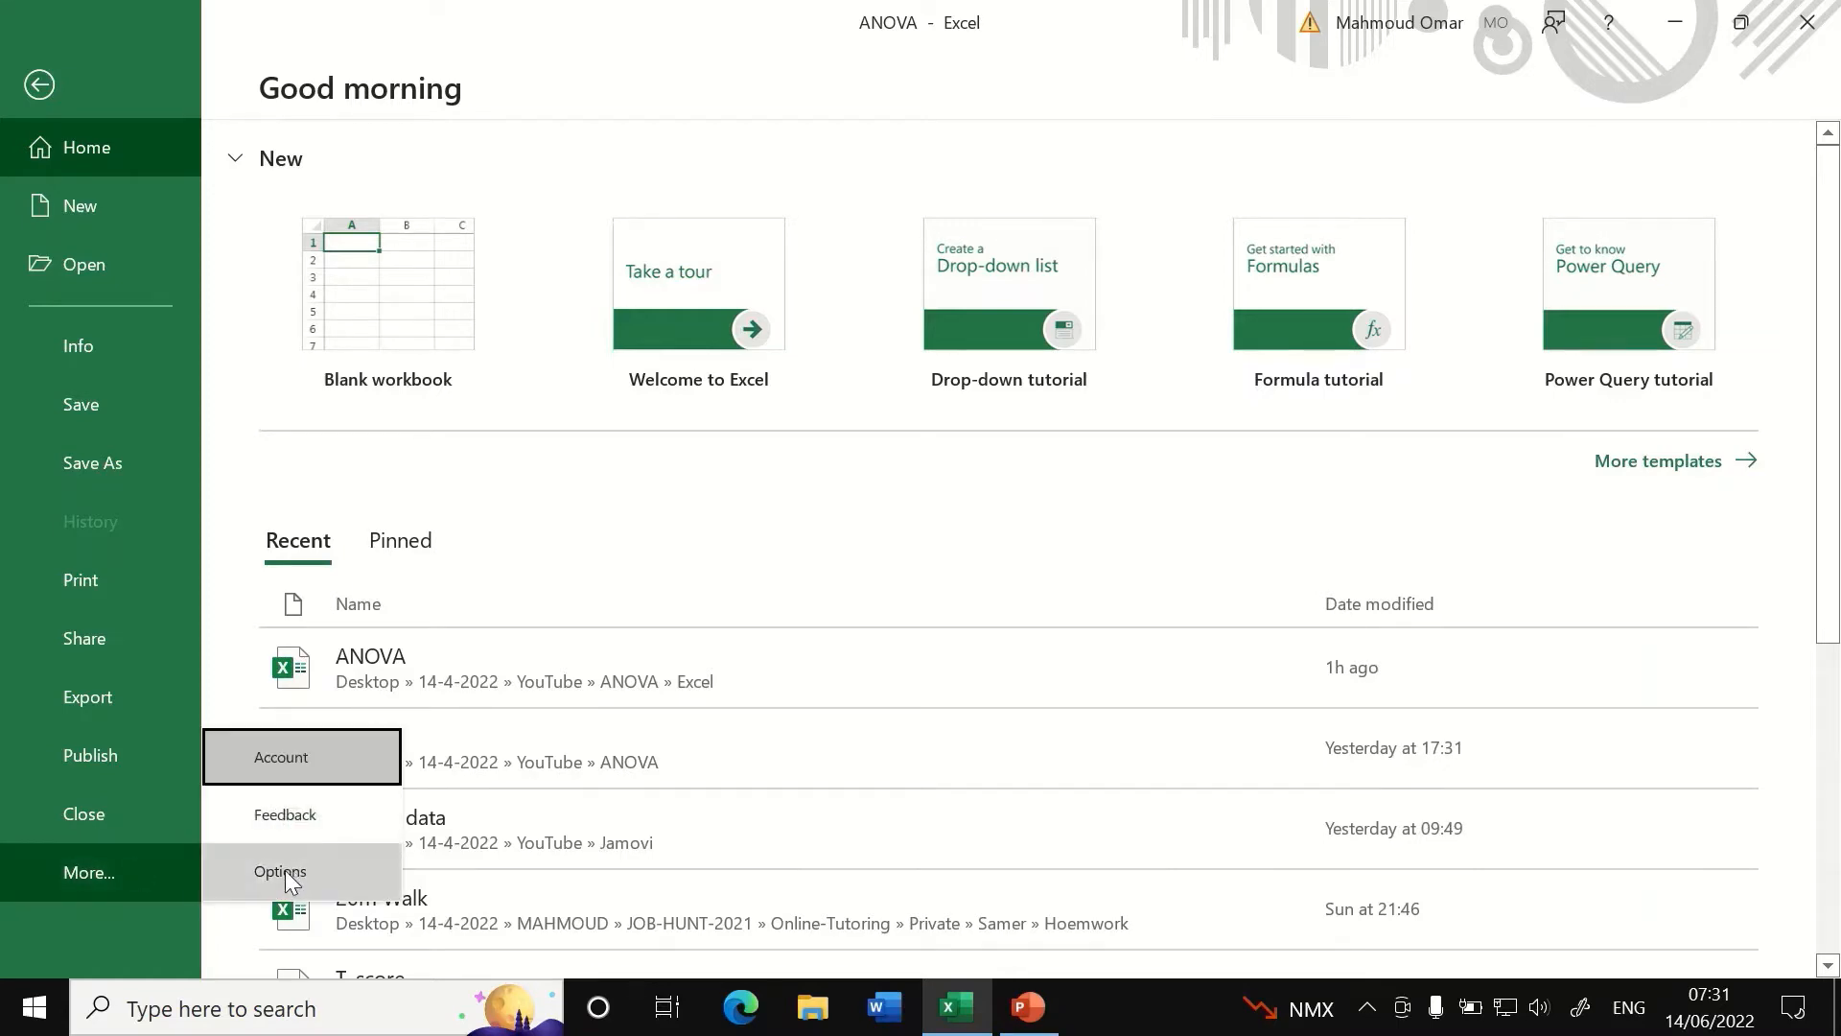
click(285, 870)
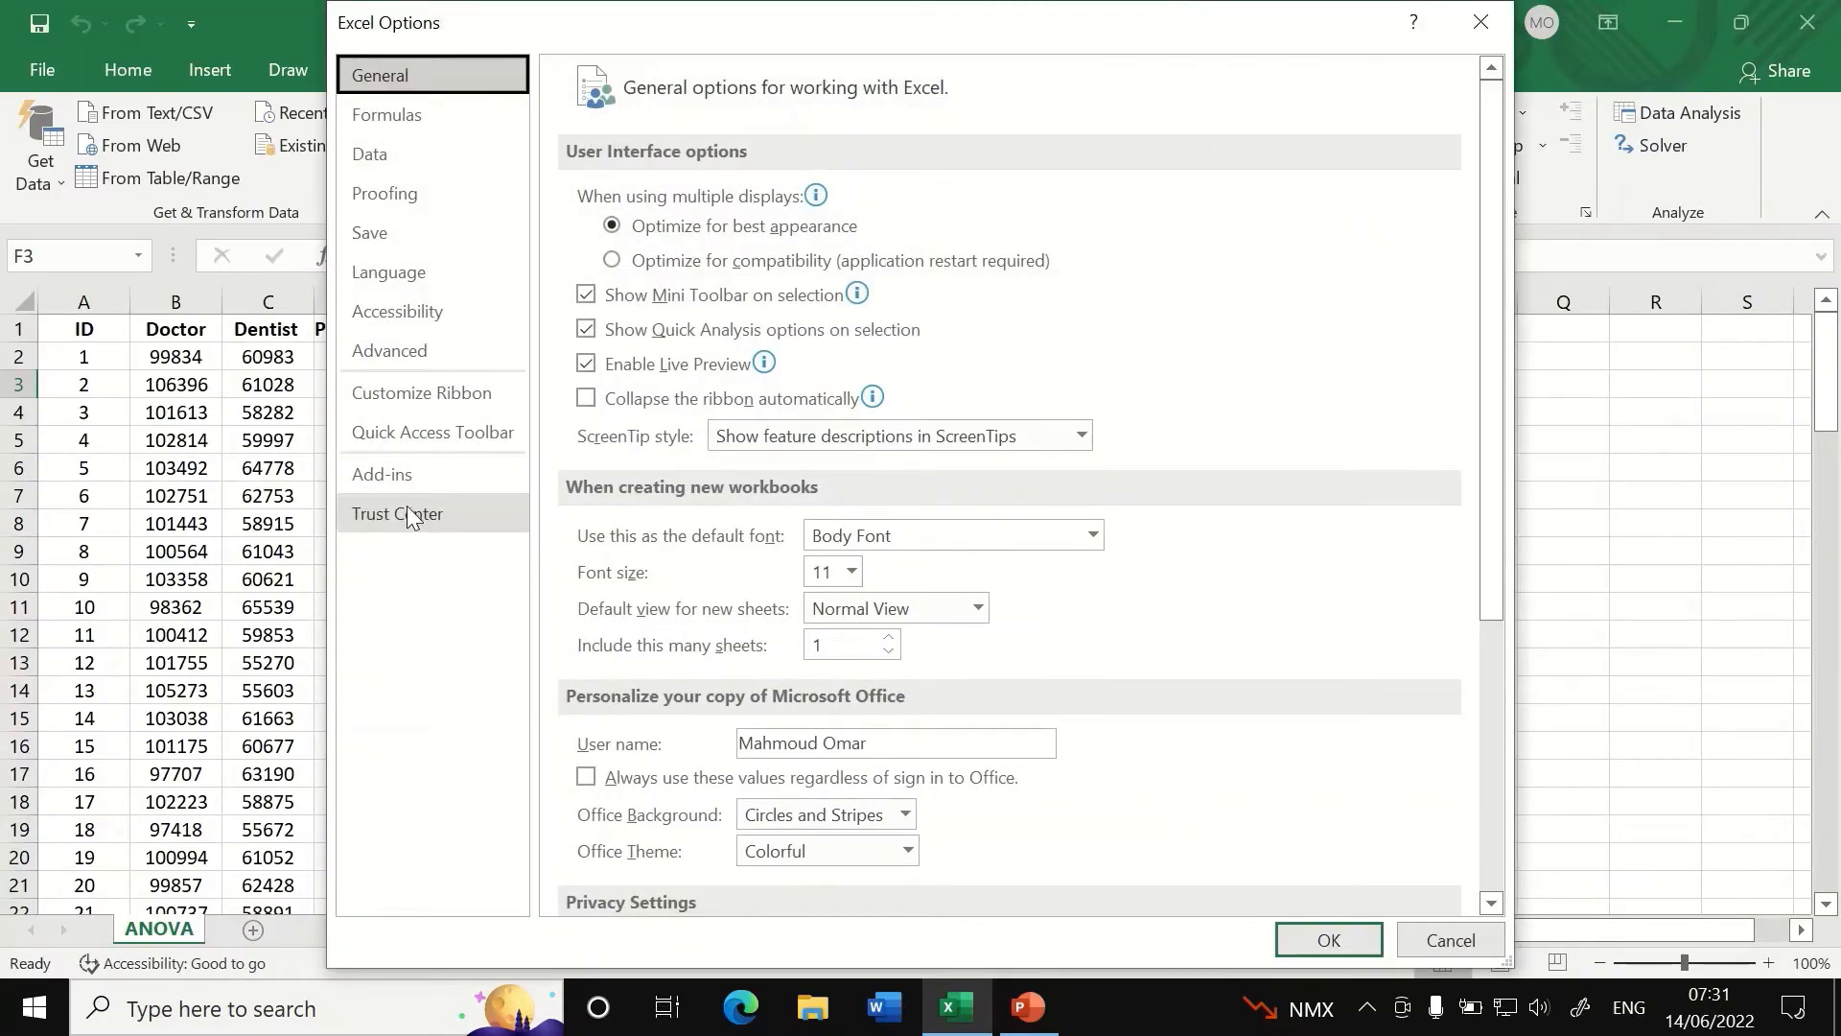
click(388, 475)
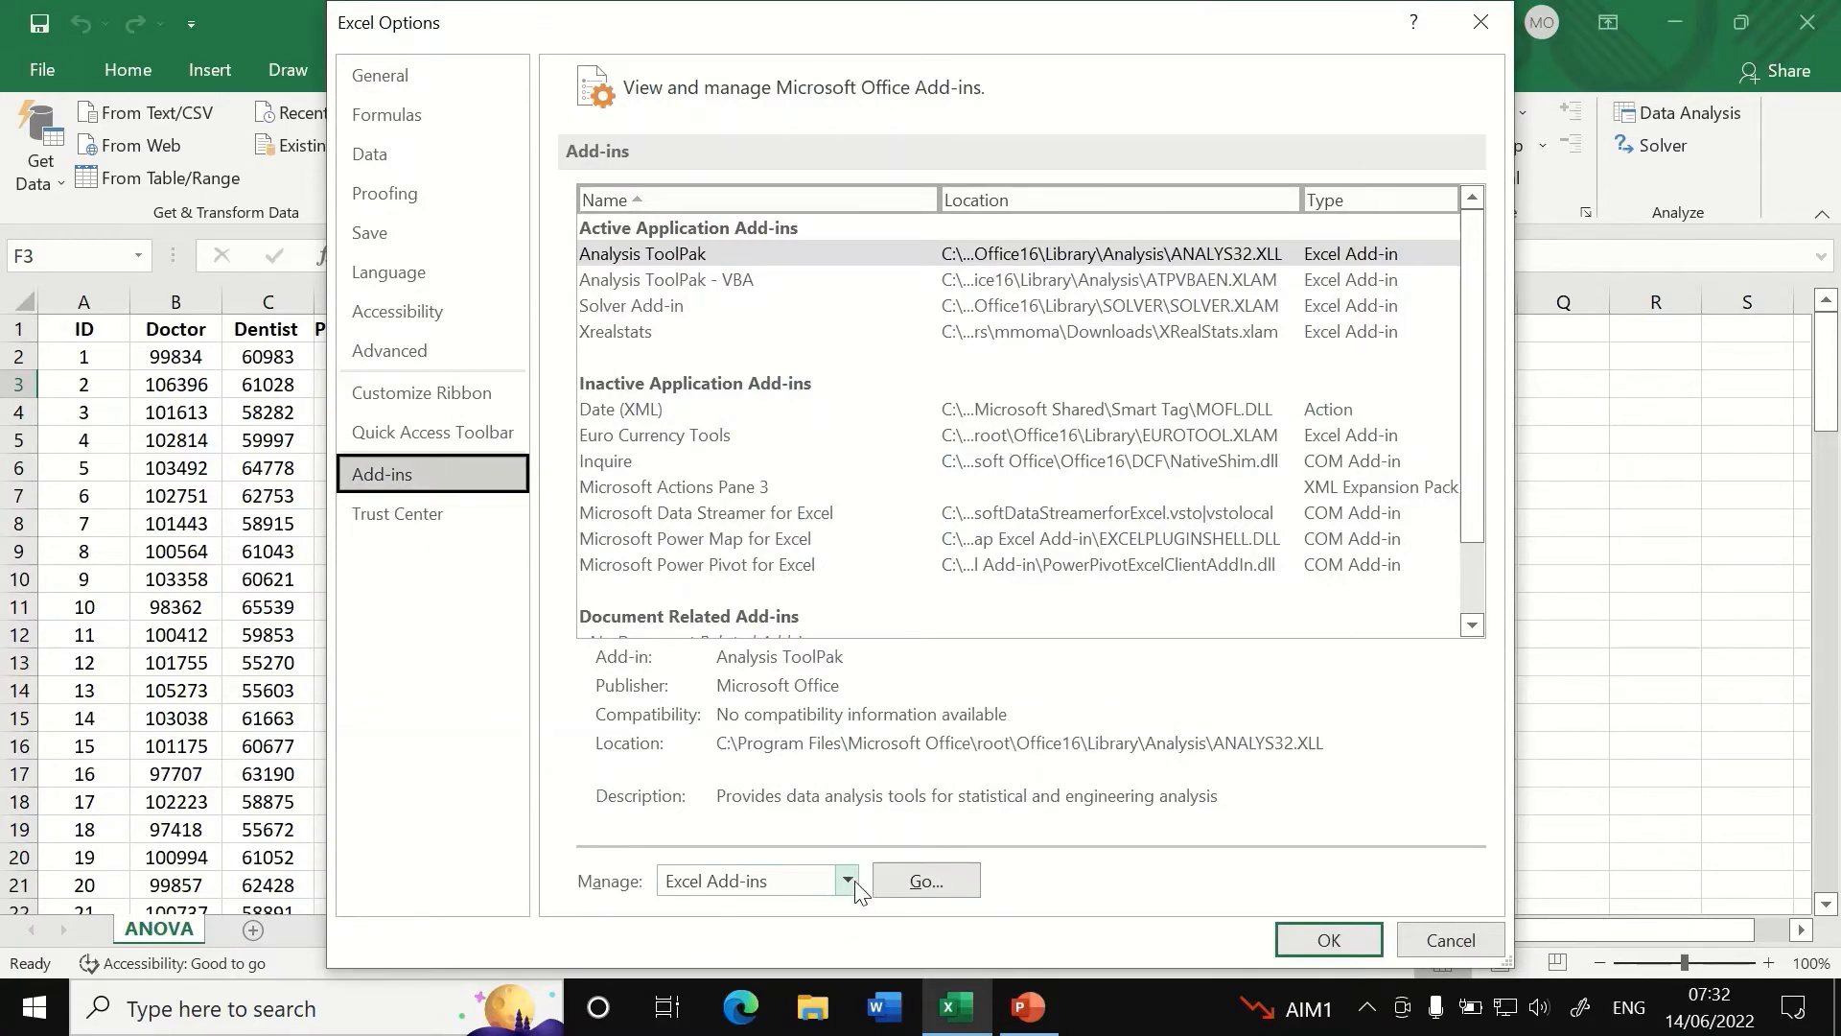
click(893, 882)
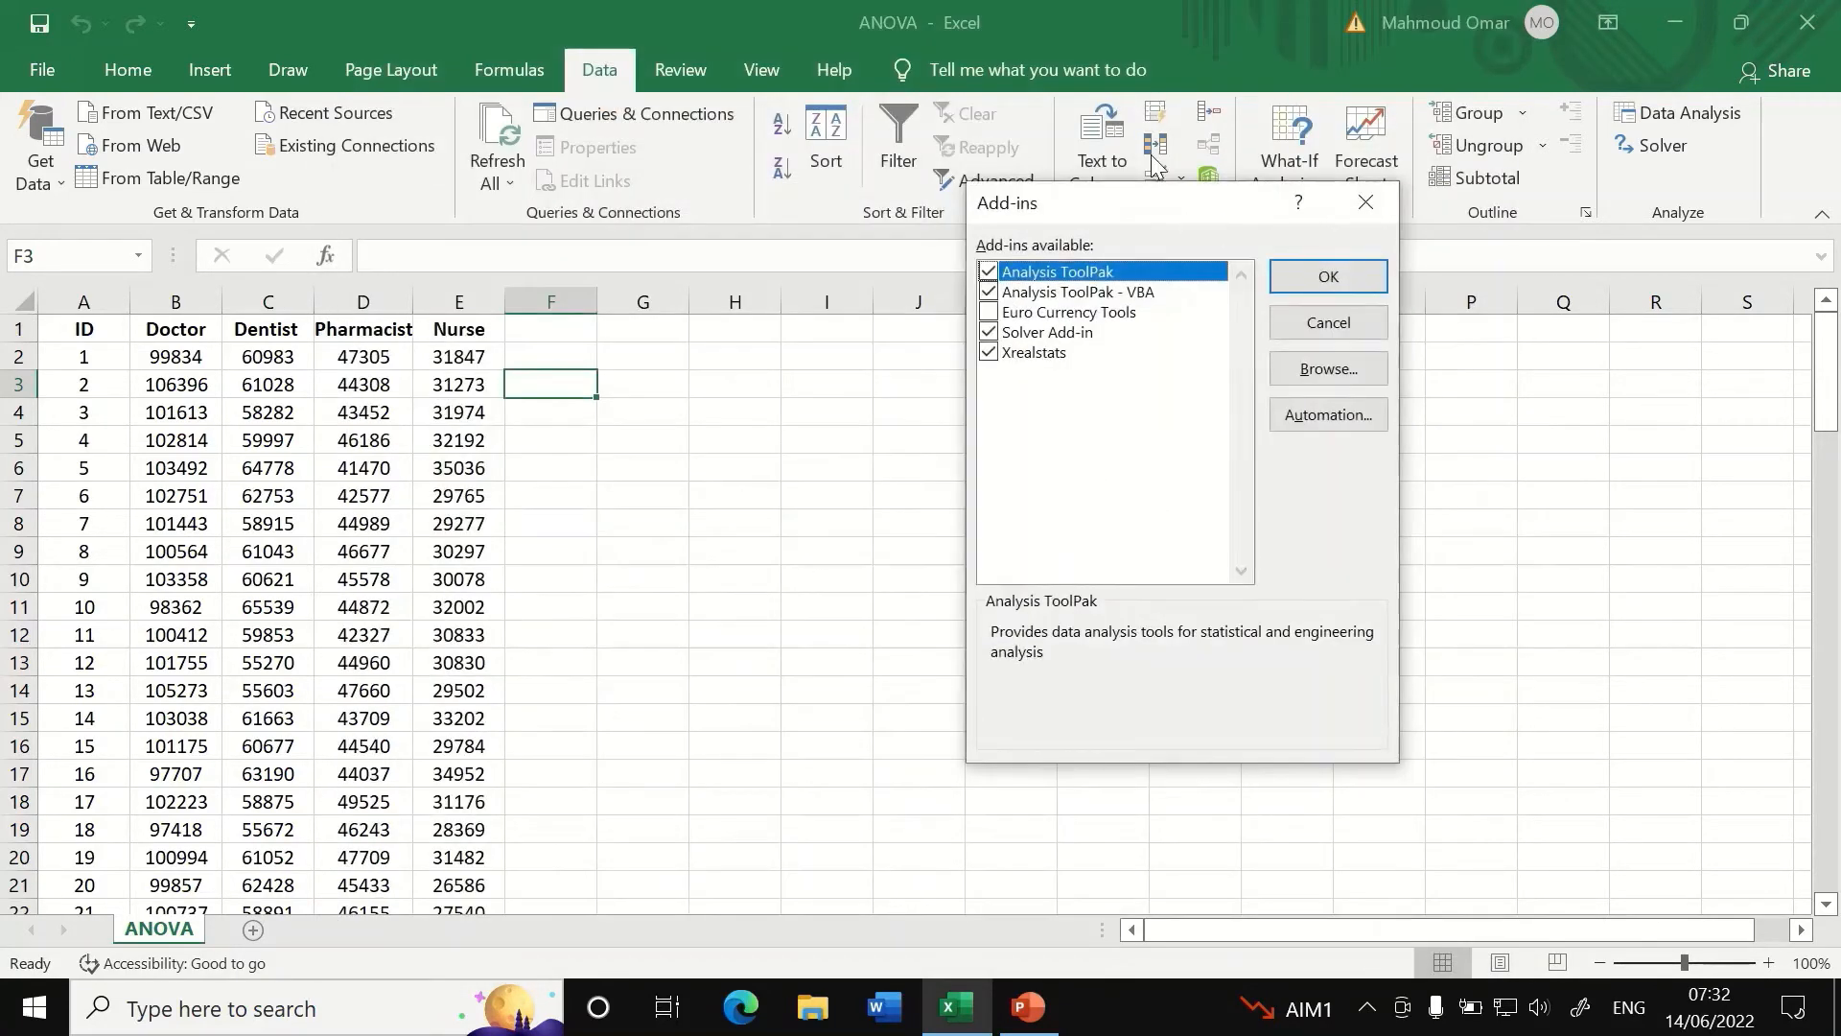
click(993, 278)
click(1304, 278)
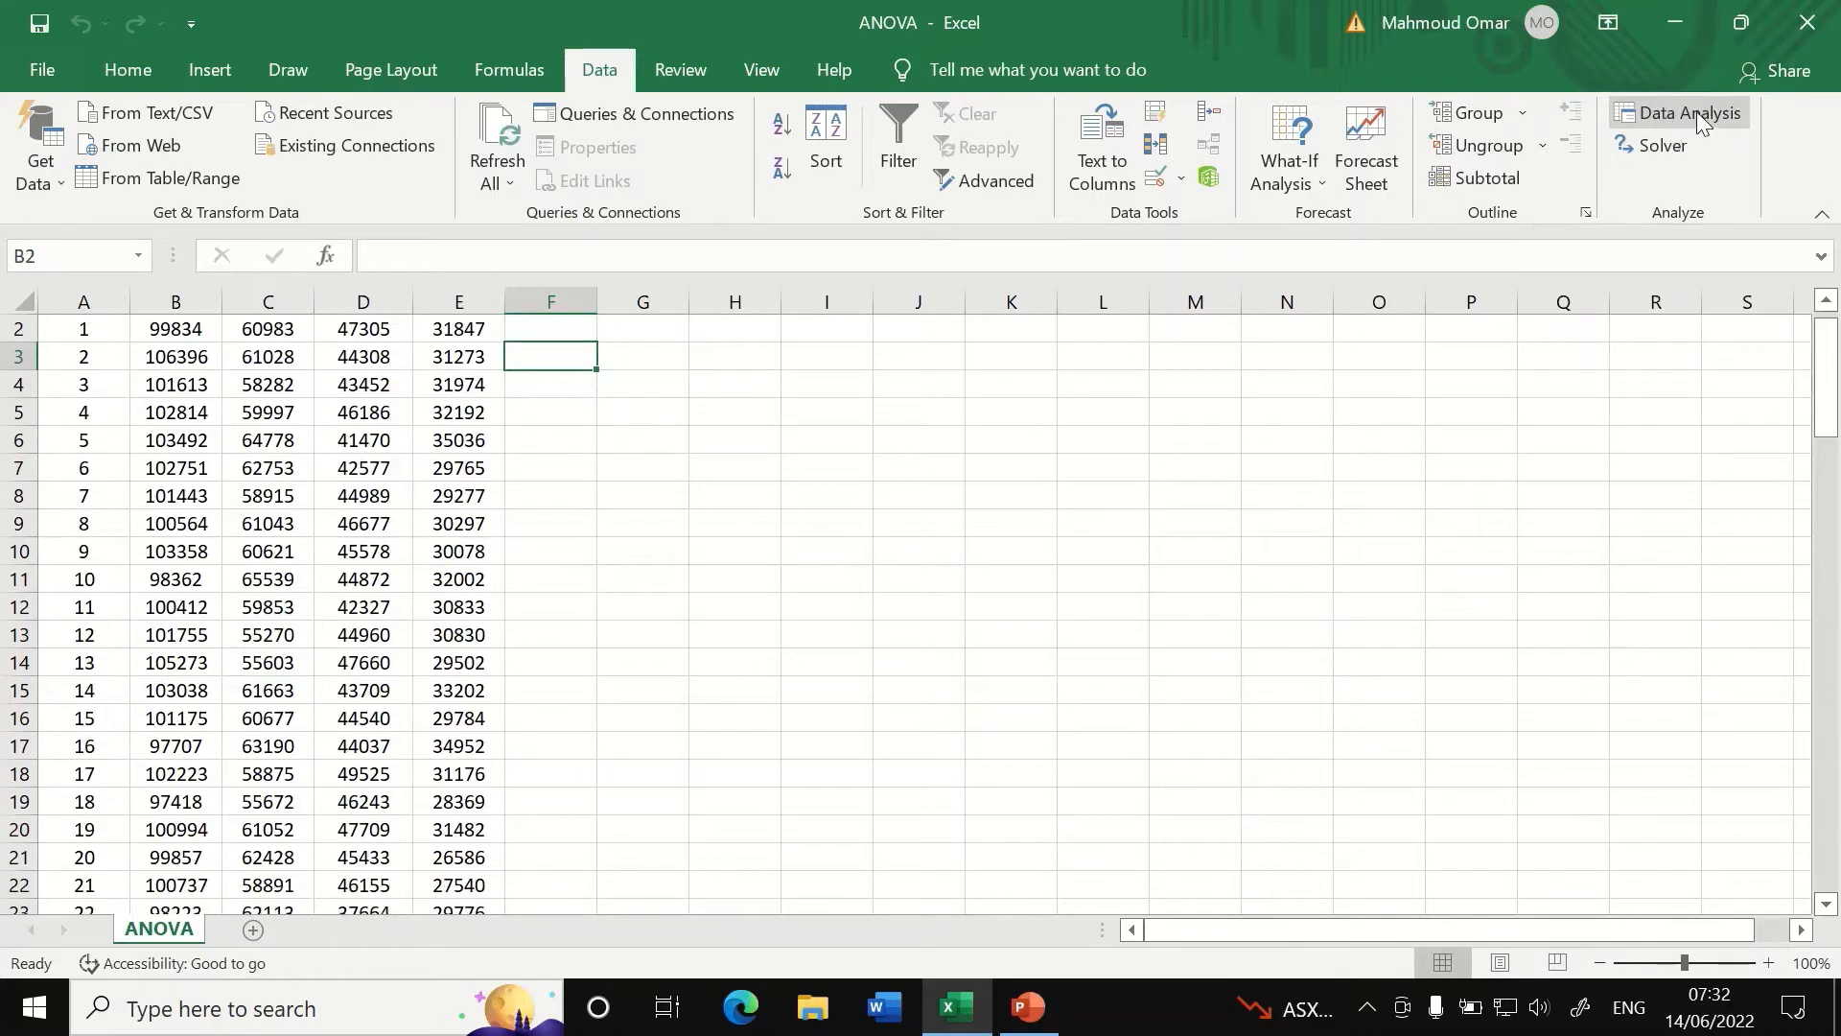
Start the Anova: Single Factor tool from the data analysis tools.
click(1690, 113)
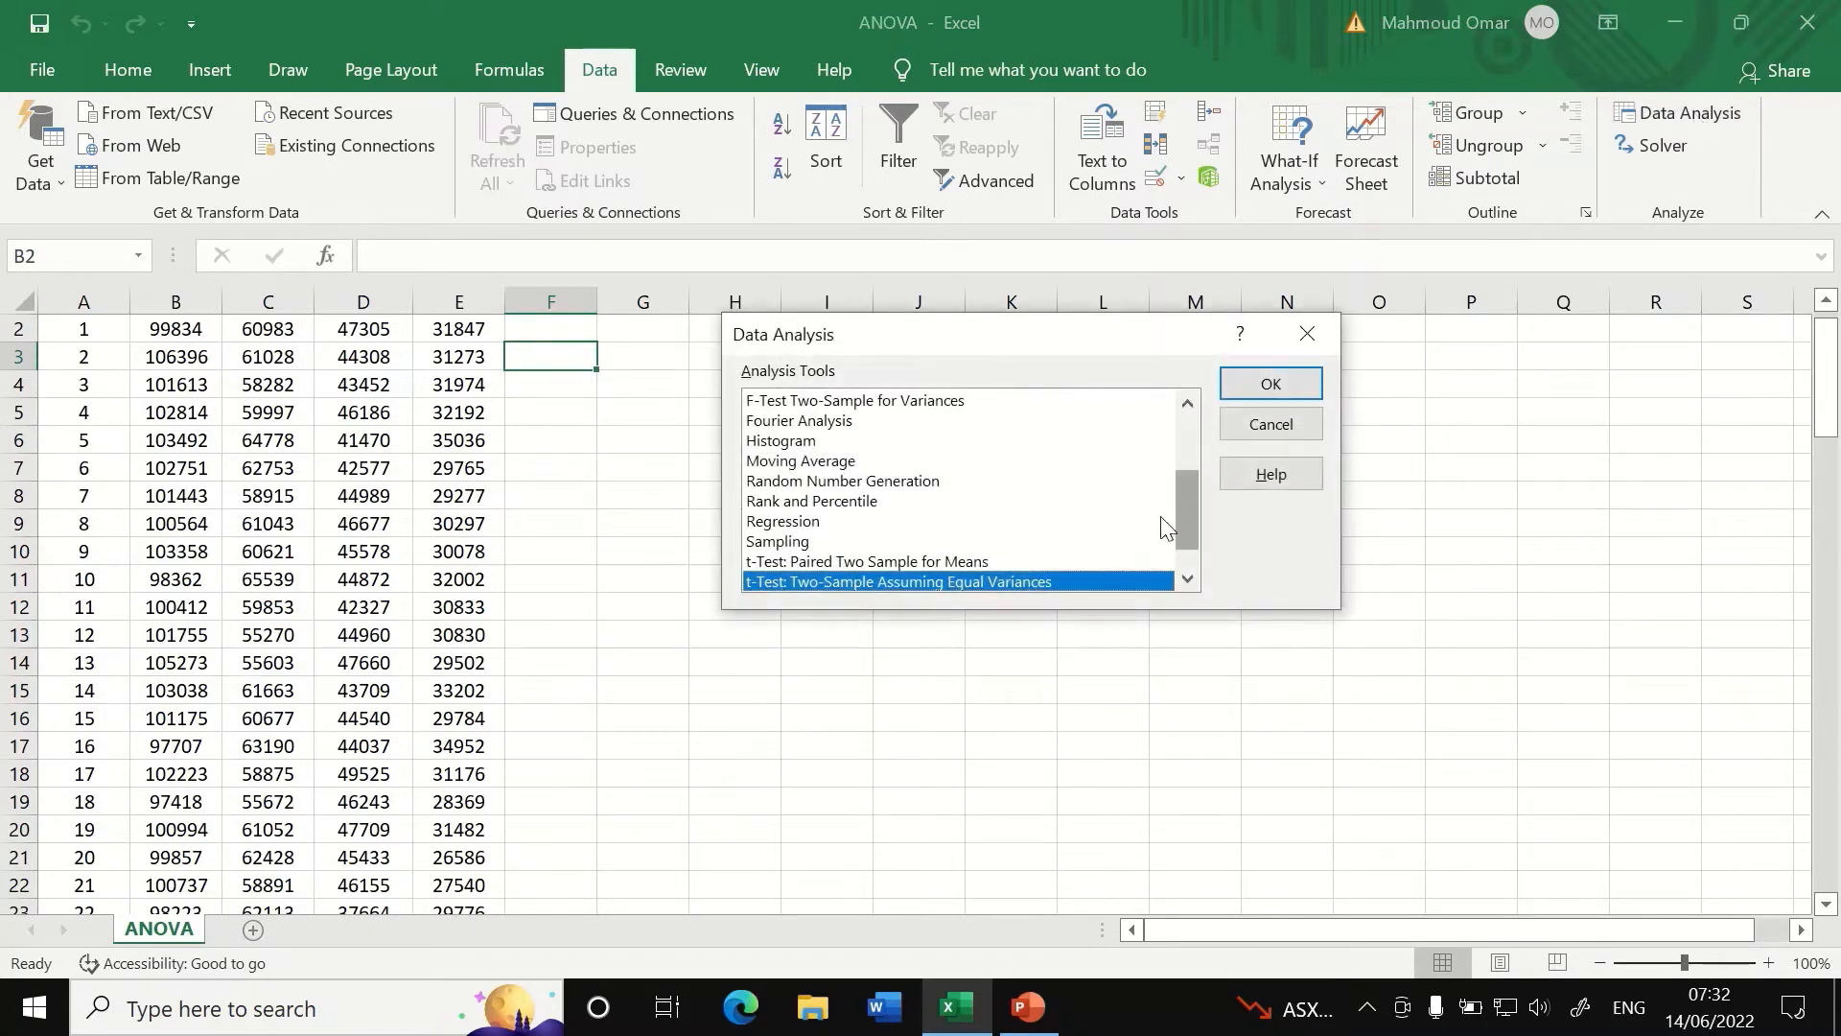
drag(1189, 518, 1176, 418)
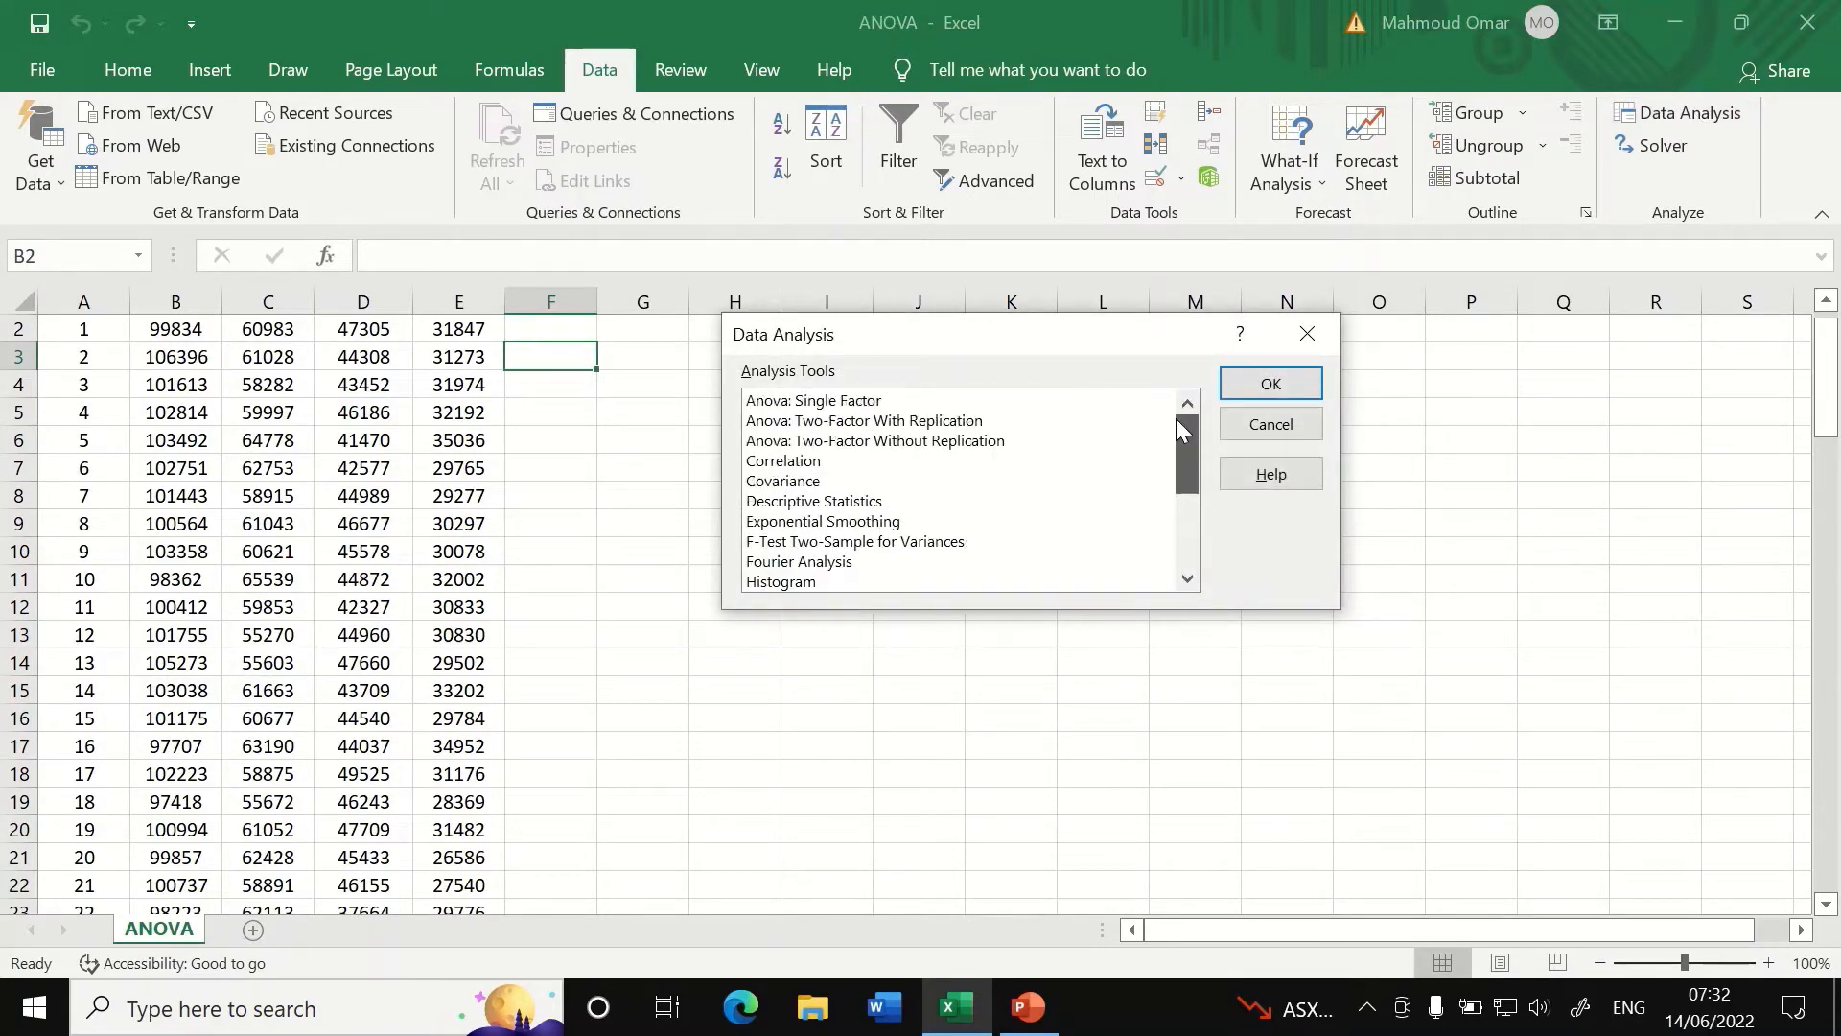
click(819, 401)
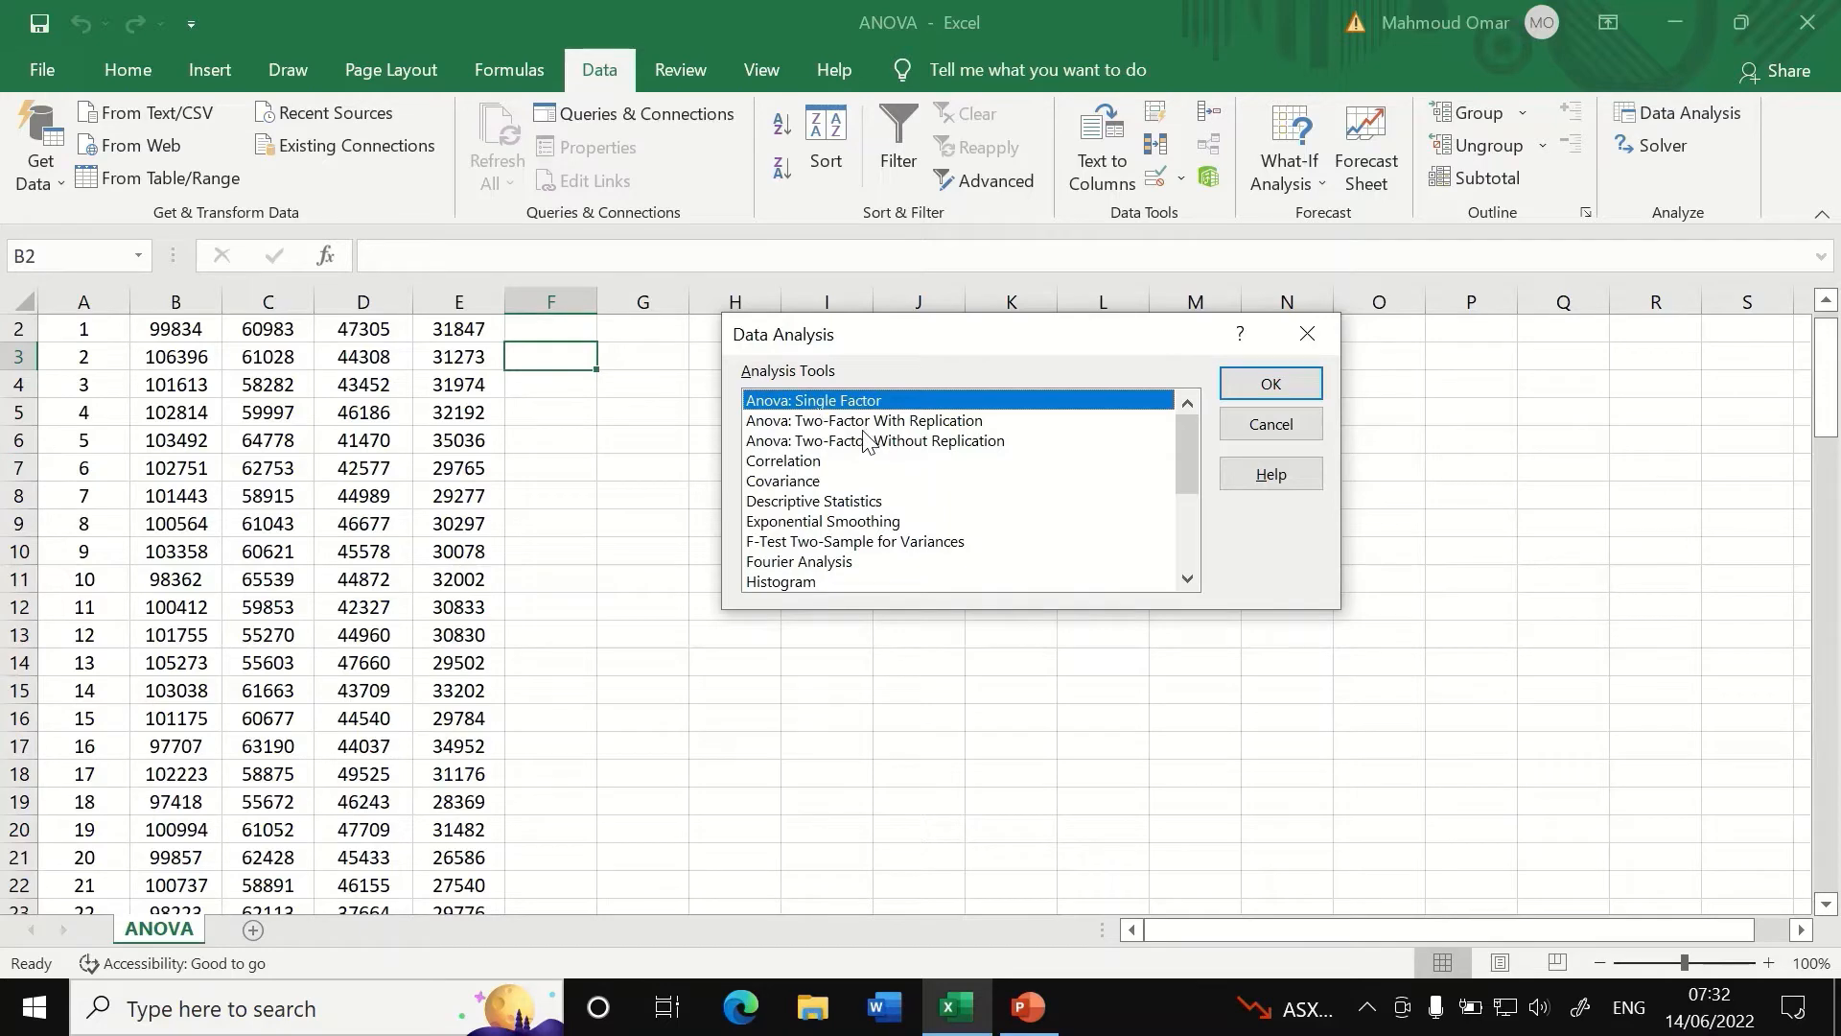
click(1253, 393)
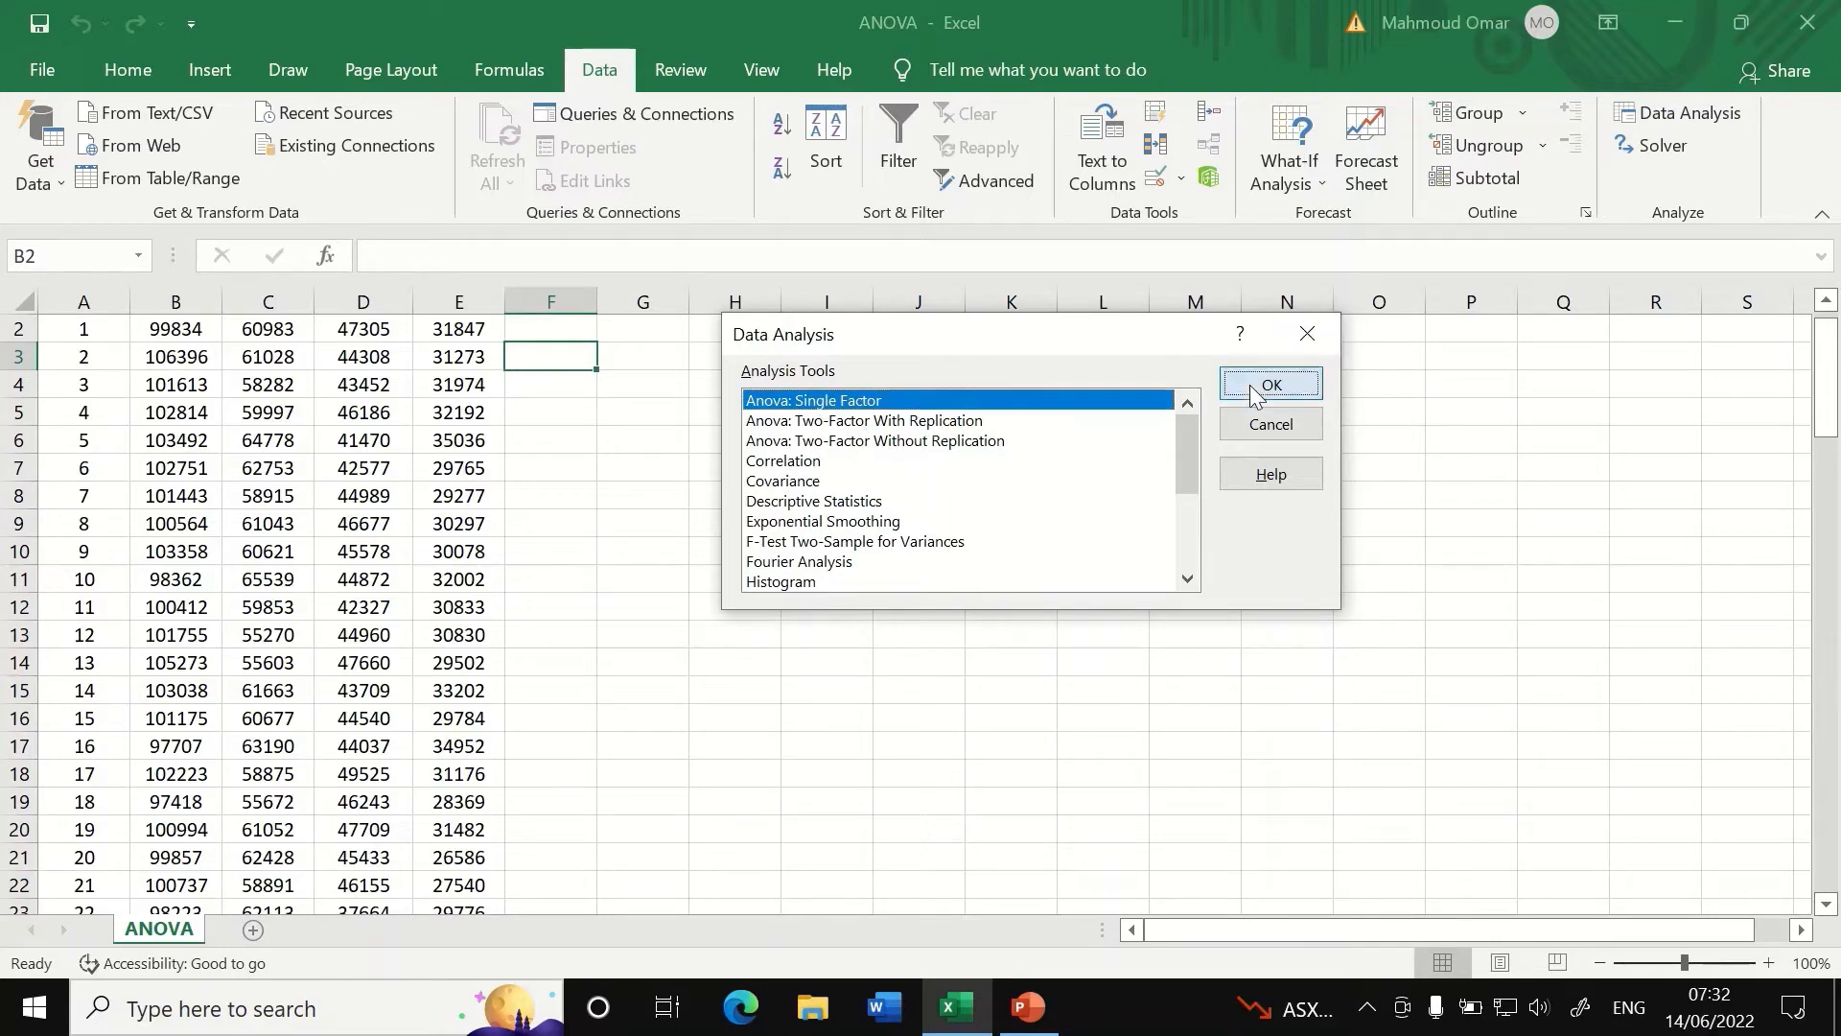
Run the single-factor ANOVA on $B$1:$E$26, grouped by columns with first-row labels and alpha 0.05, placing the output at cell F3.
drag(909, 268, 1057, 276)
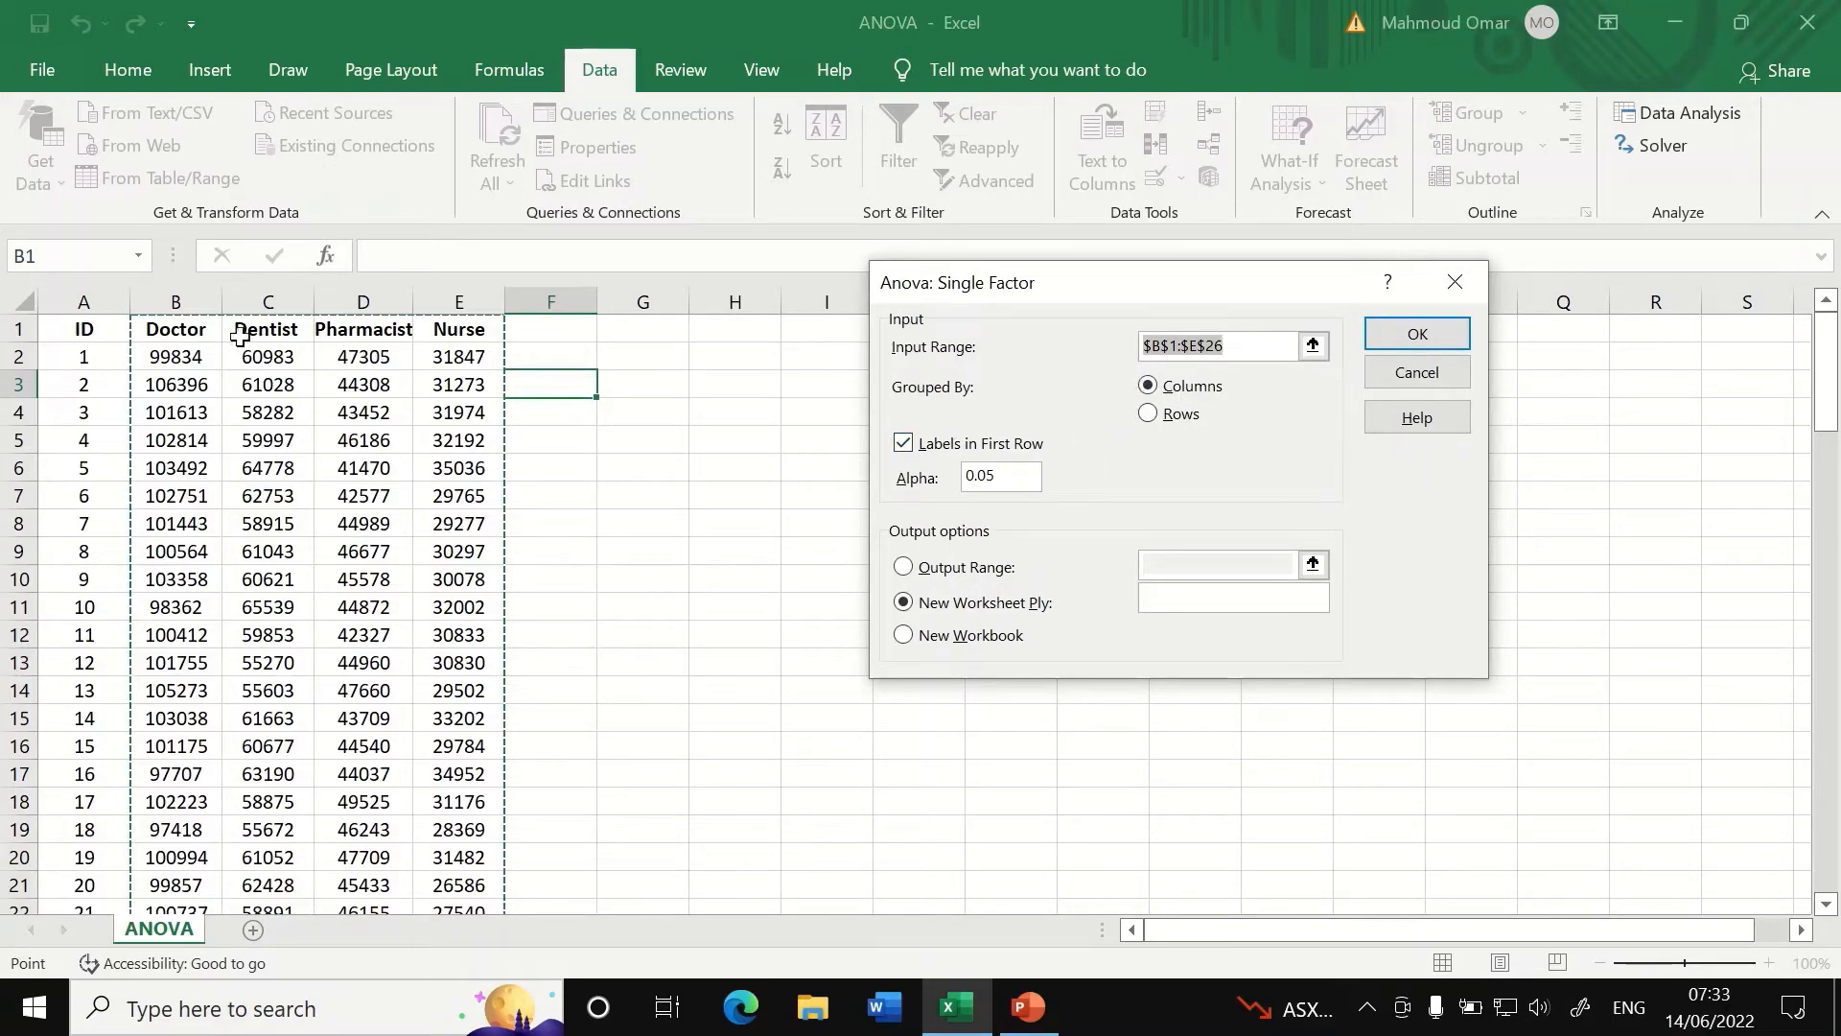
scroll(282, 479, down, 5)
scroll(282, 480, up, 5)
click(904, 567)
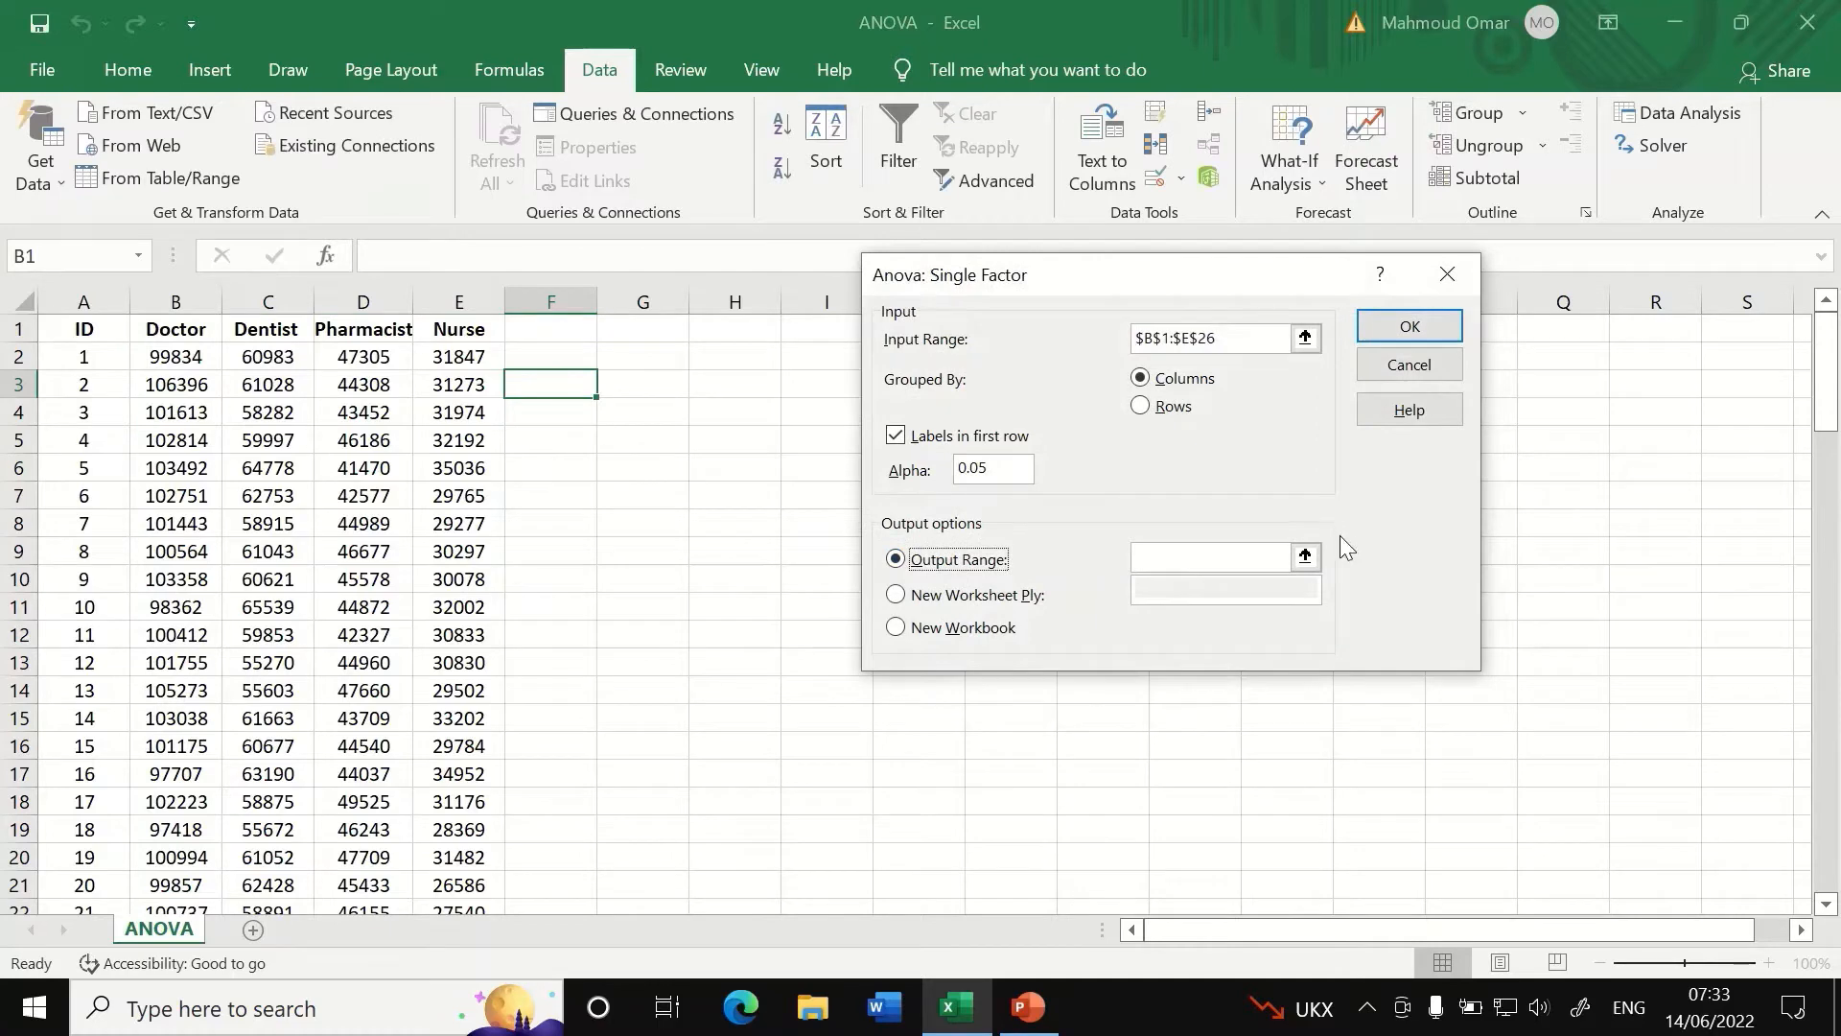
click(1313, 564)
click(580, 382)
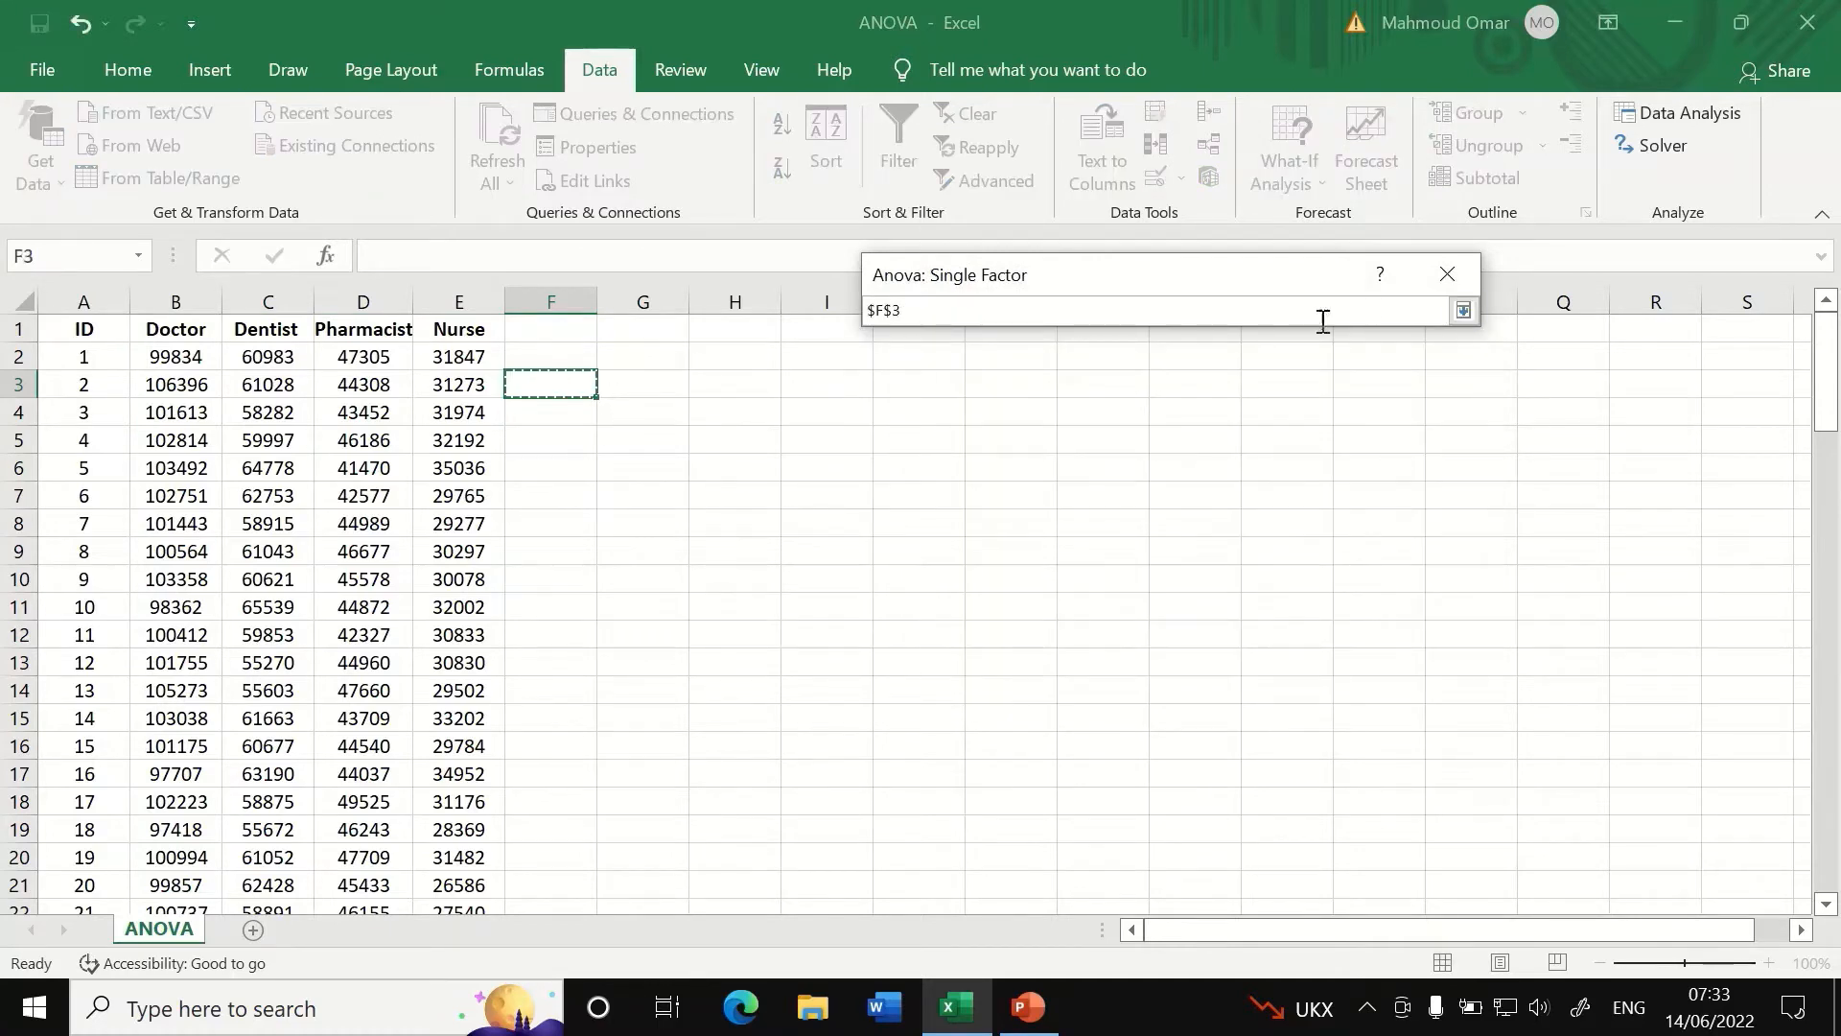
click(1462, 312)
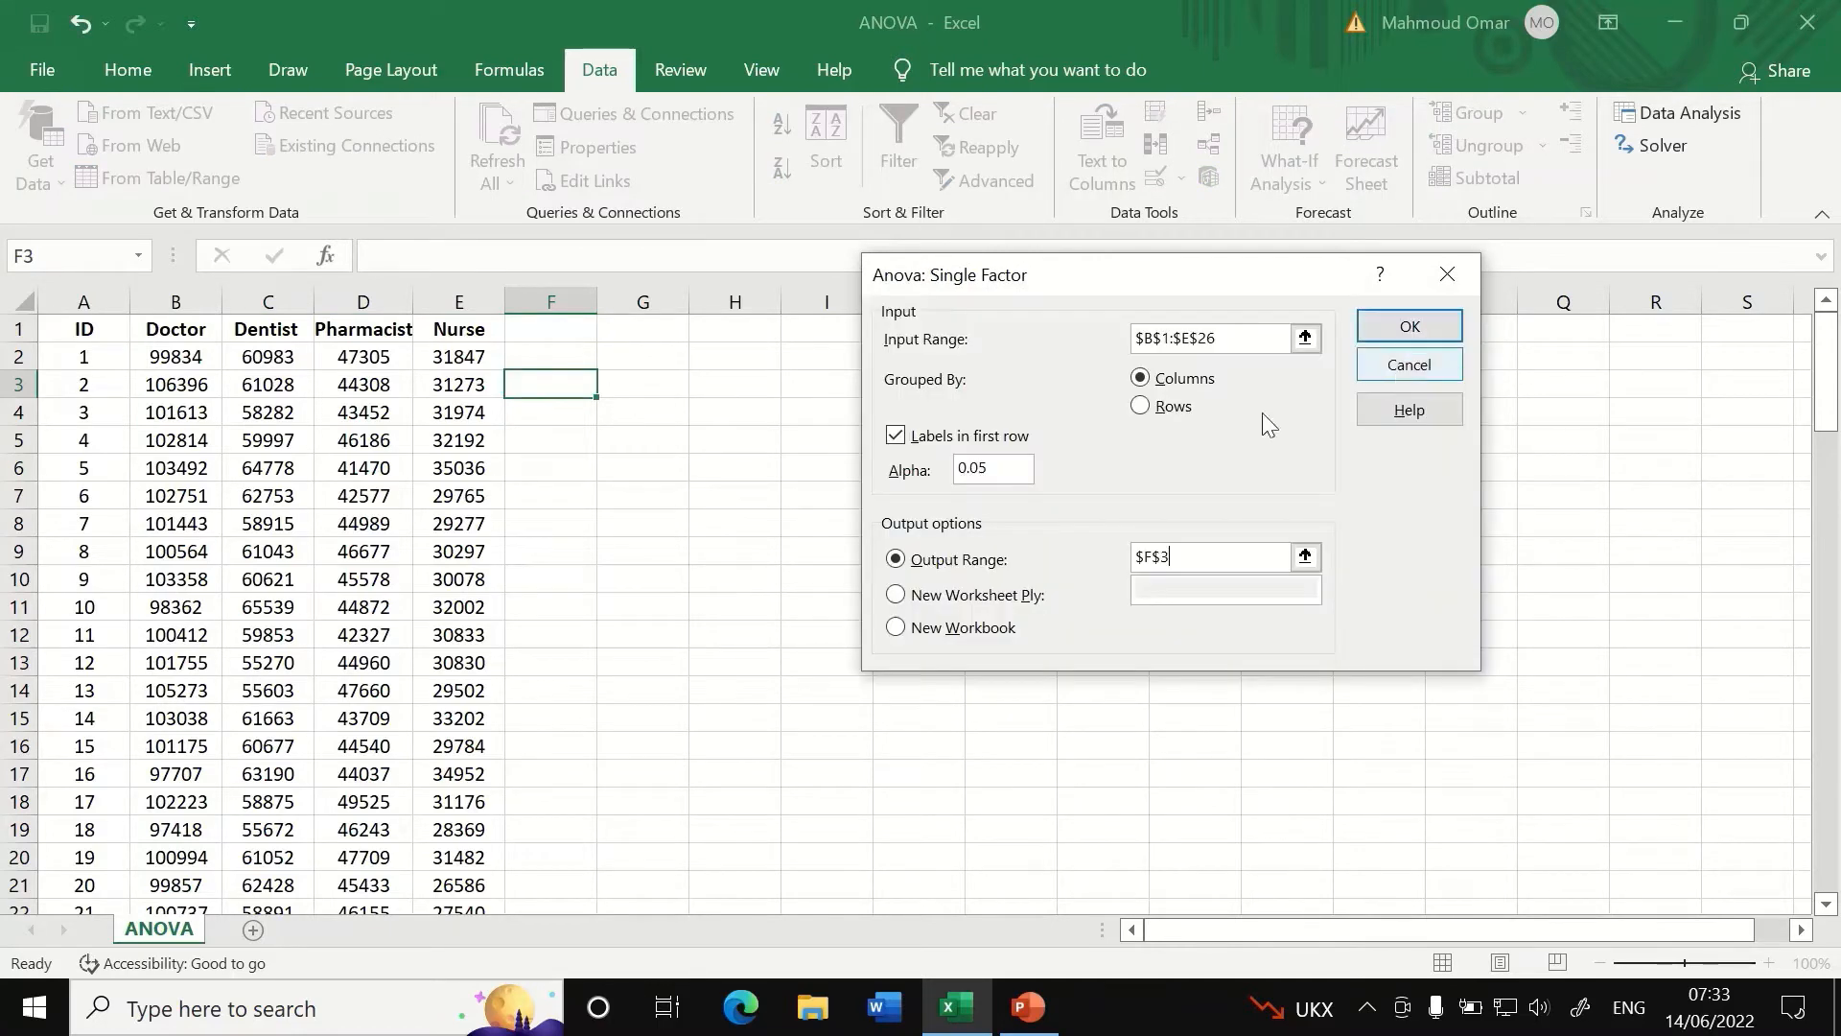
click(1409, 325)
Widen columns F and K so the source-of-variation labels and the P-value are fully readable.
click(1280, 492)
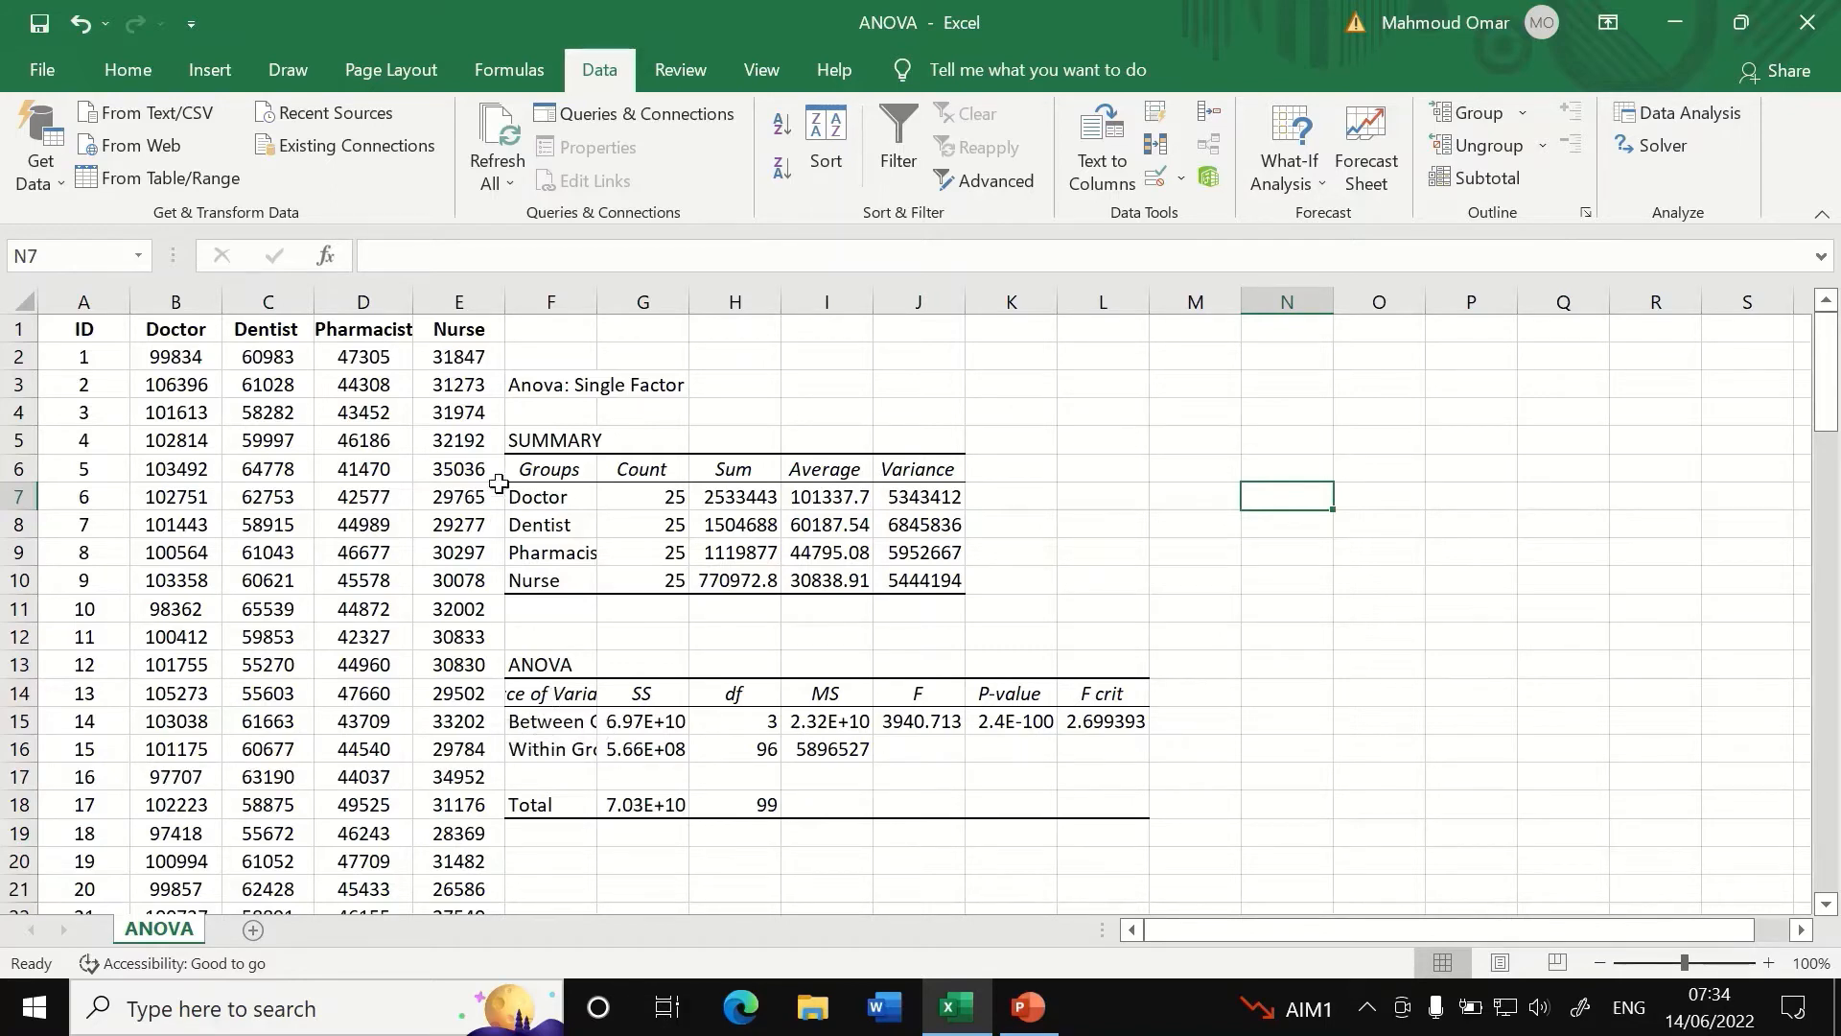
drag(597, 301, 818, 345)
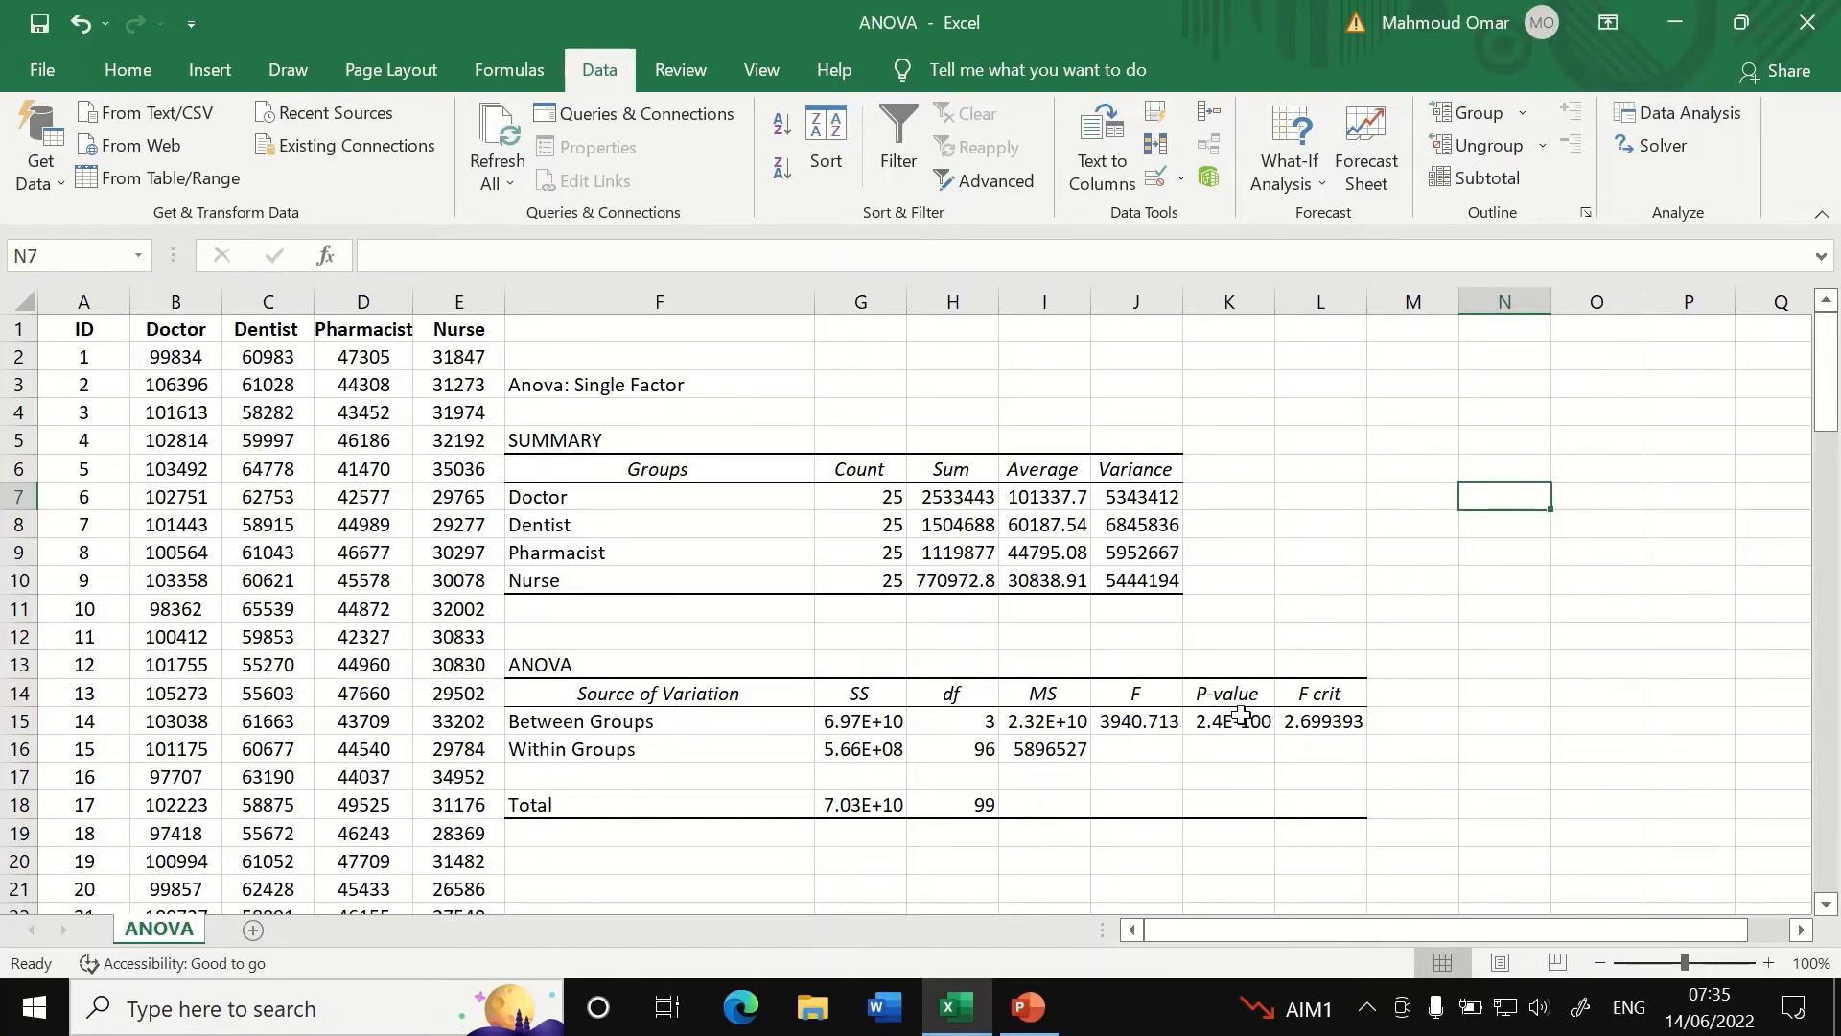
drag(1279, 295, 1409, 301)
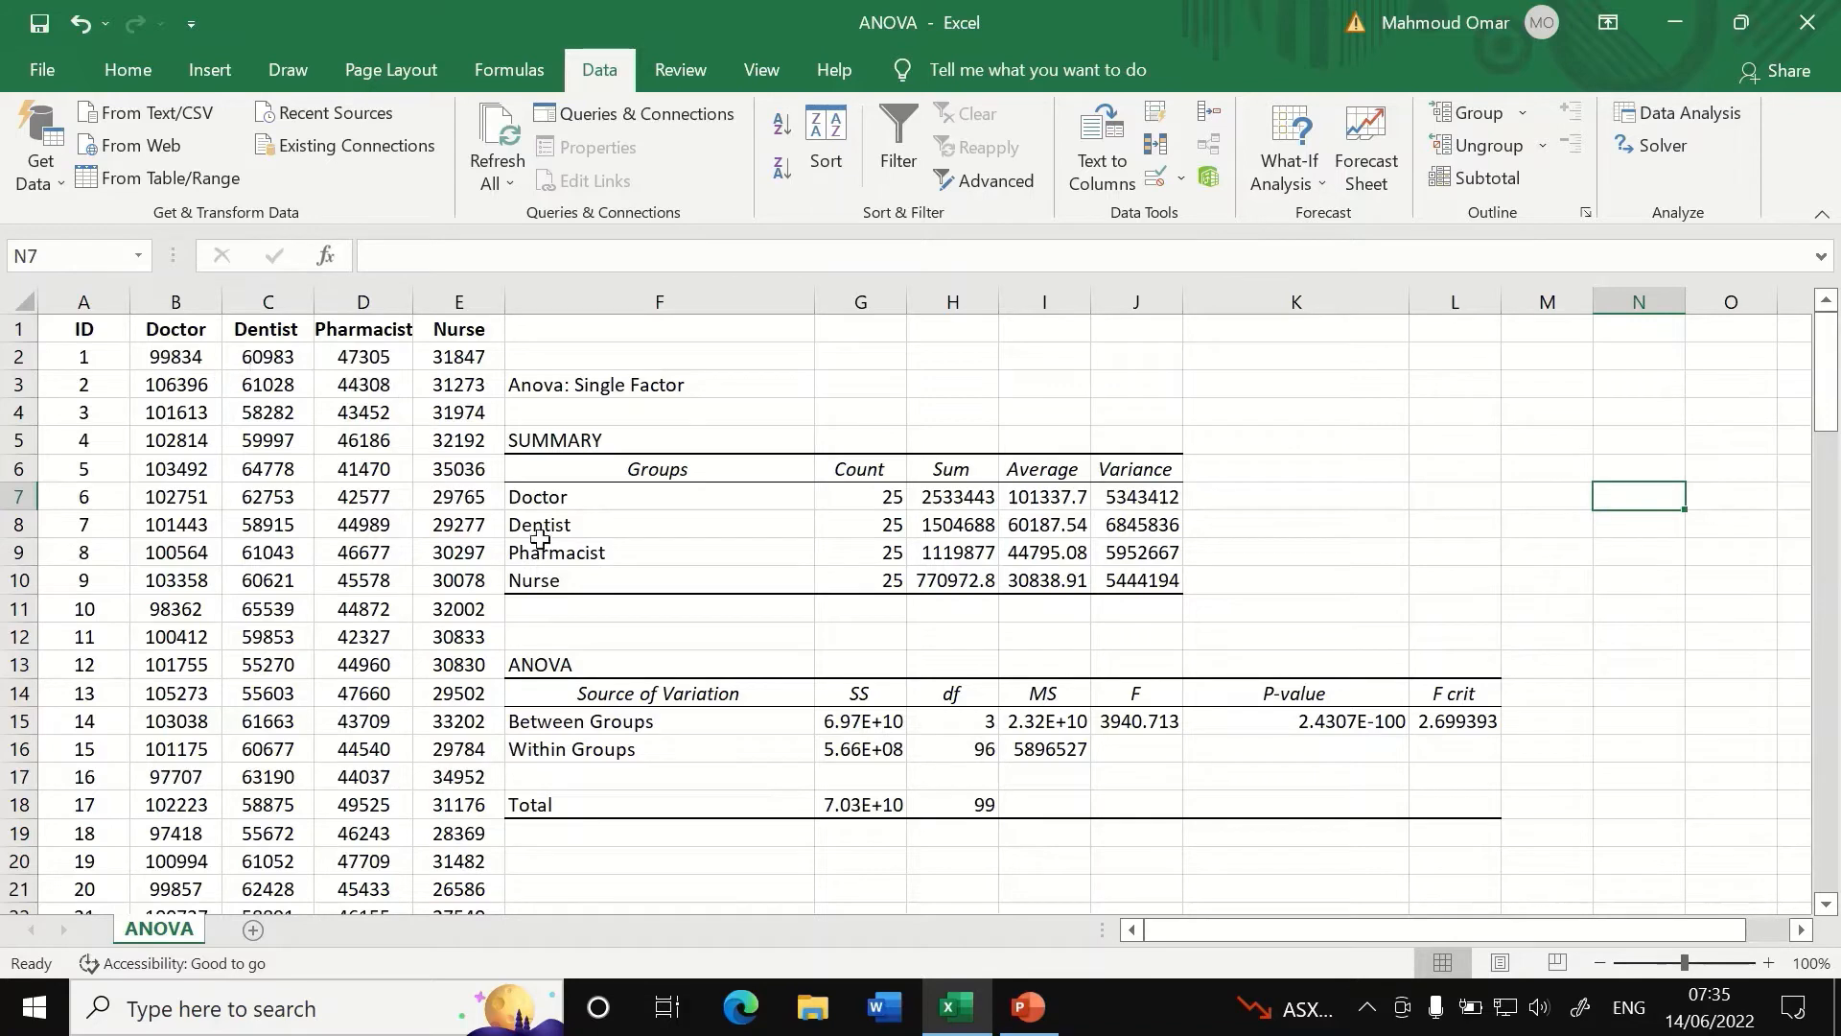
Examine the ANOVA summary and variance tables alongside the Doctor, Dentist, Pharmacist and Nurse data columns.
scroll(888, 588, down, 1)
scroll(888, 588, down, 2)
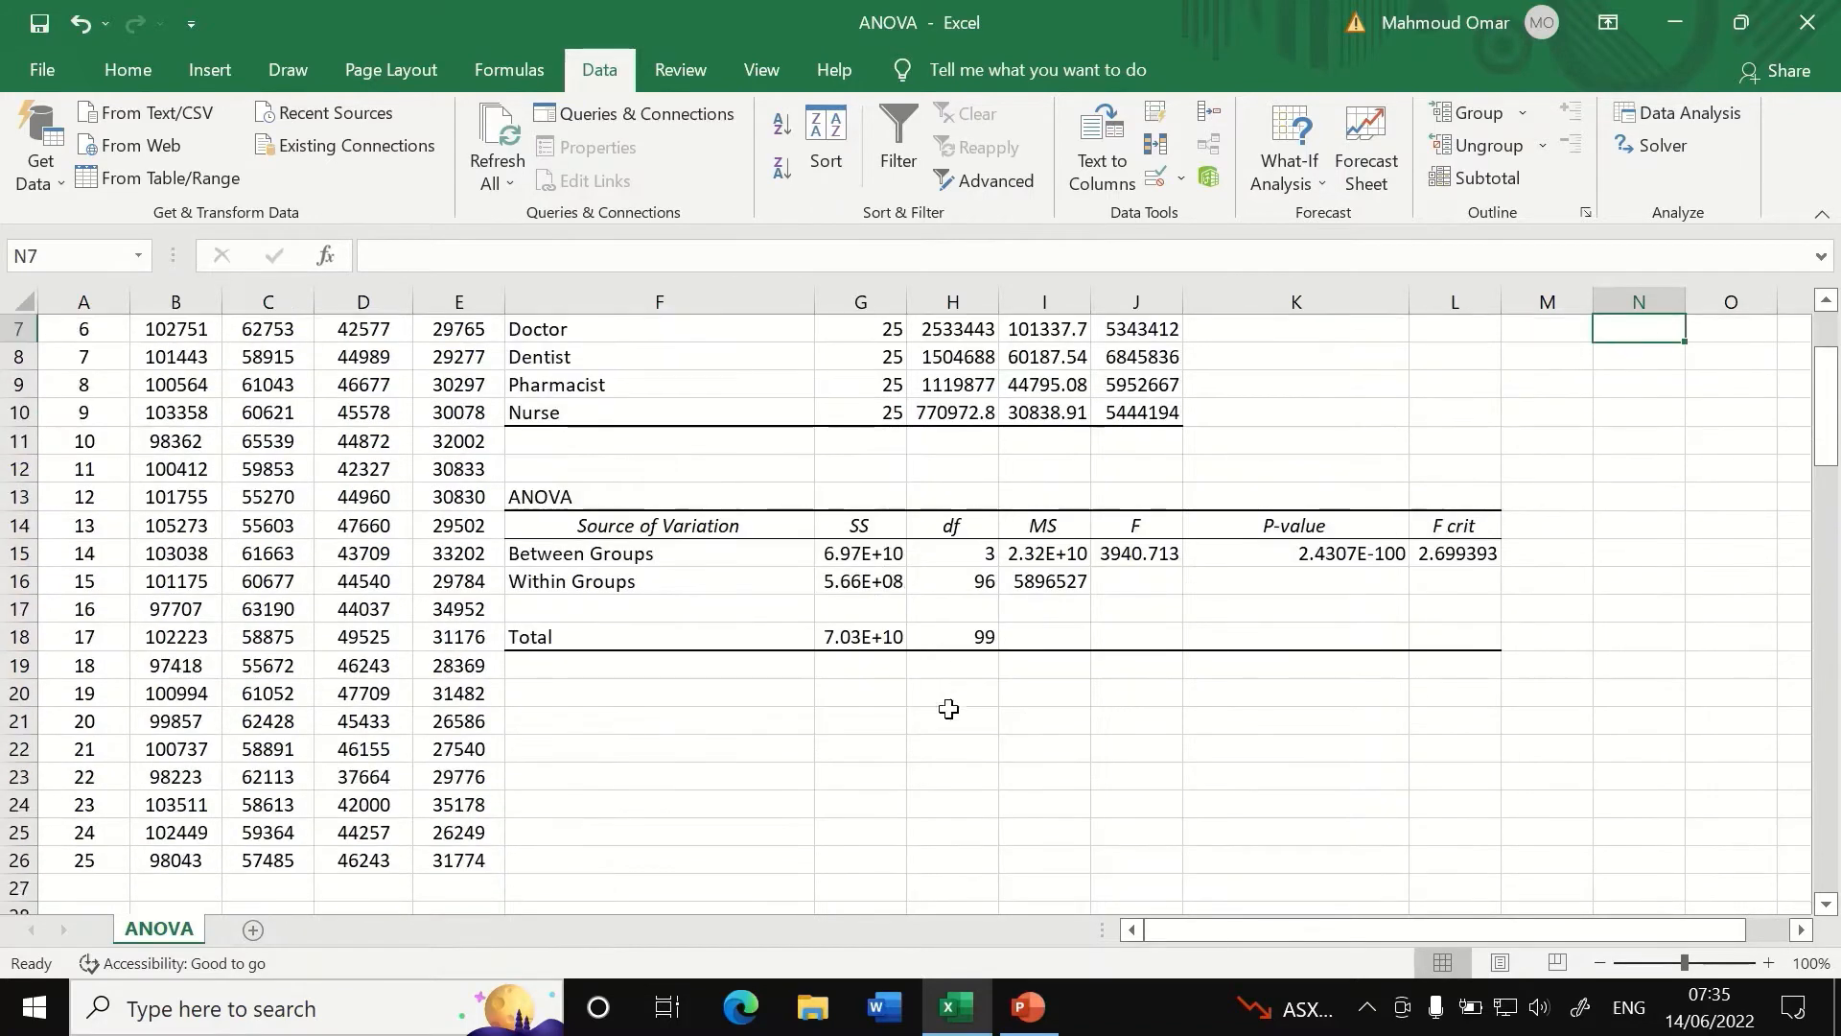
click(718, 697)
scroll(815, 681, up, 3)
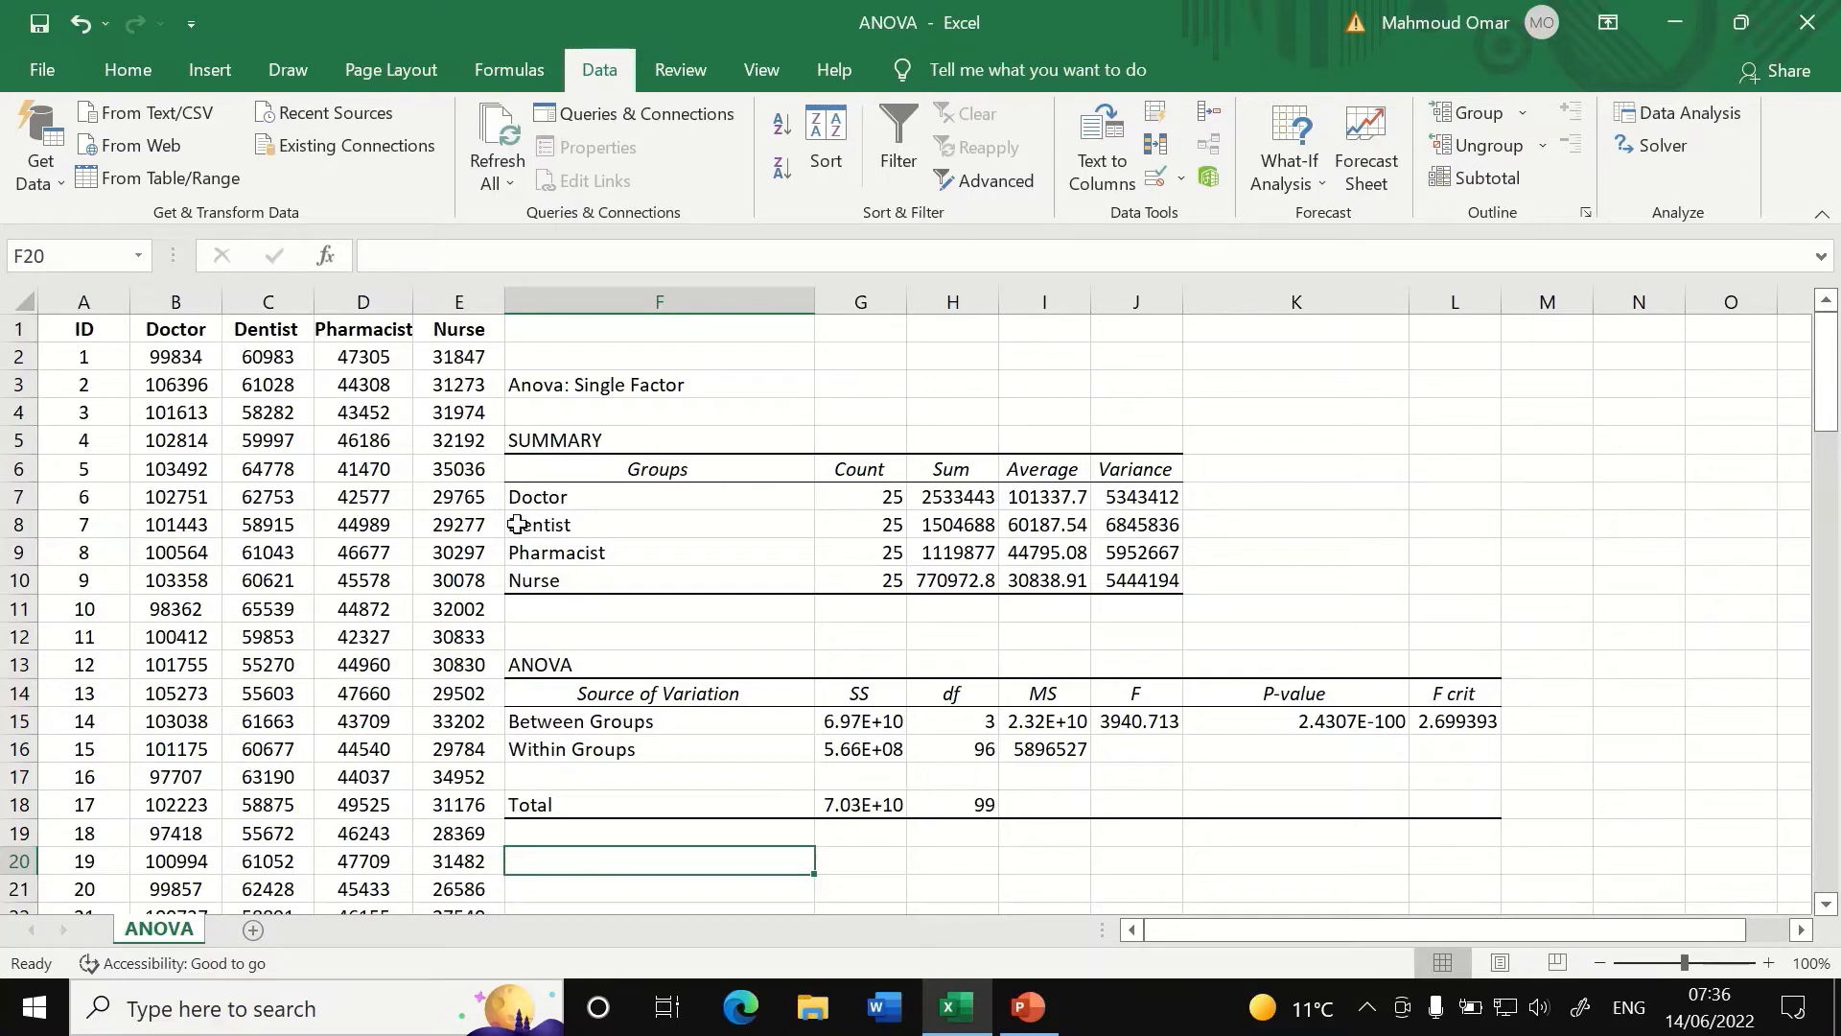
scroll(301, 415, down, 1)
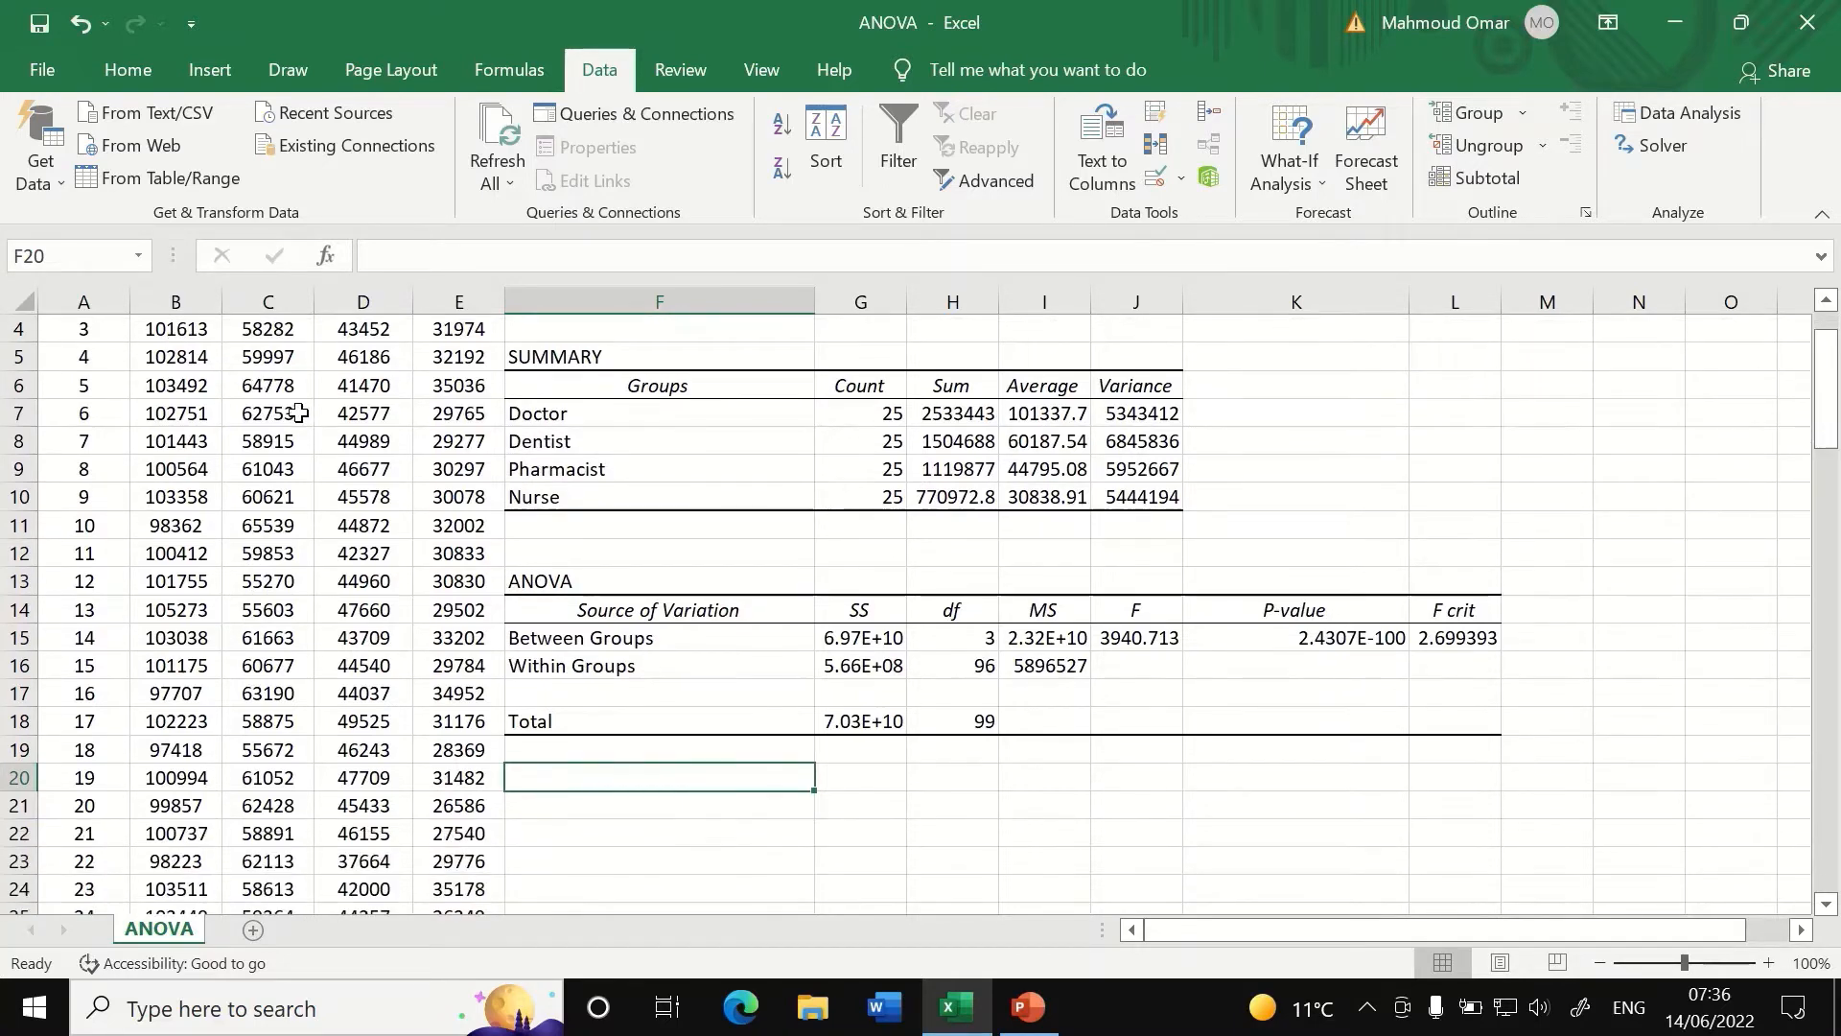
scroll(259, 402, up, 1)
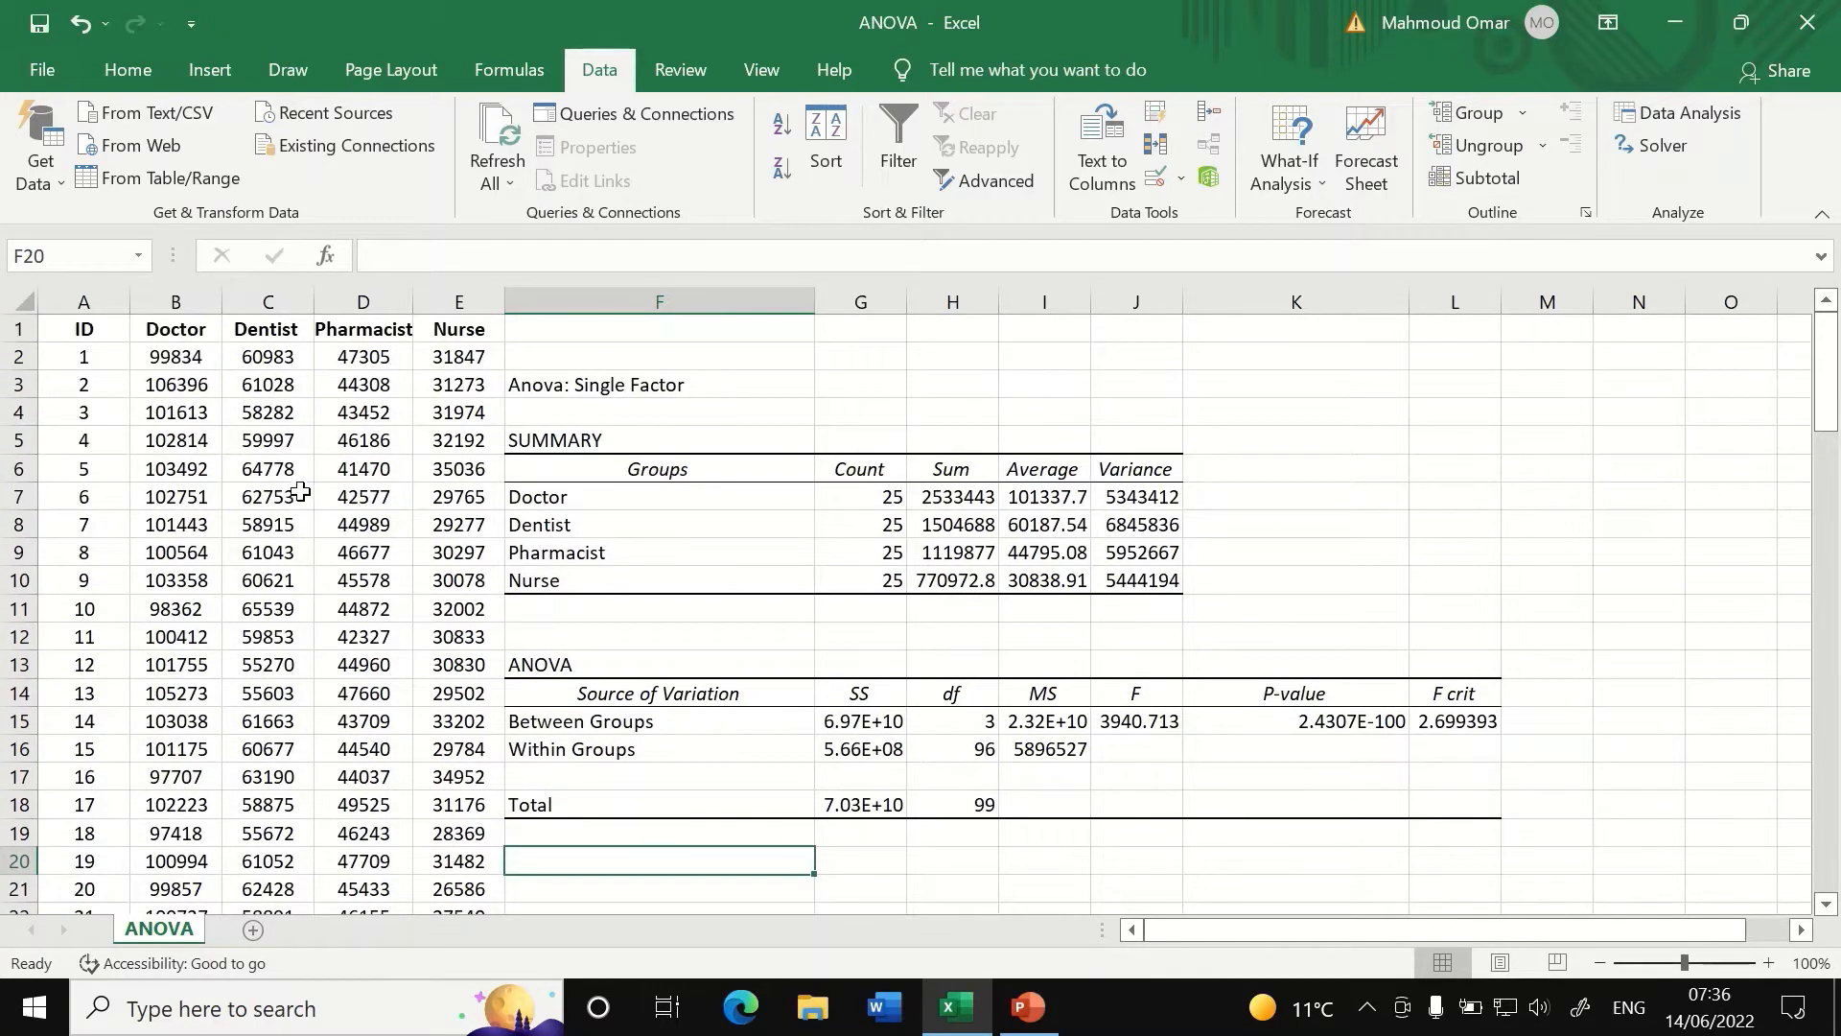
scroll(300, 492, down, 1)
scroll(331, 463, up, 1)
scroll(317, 456, up, 1)
scroll(504, 708, down, 1)
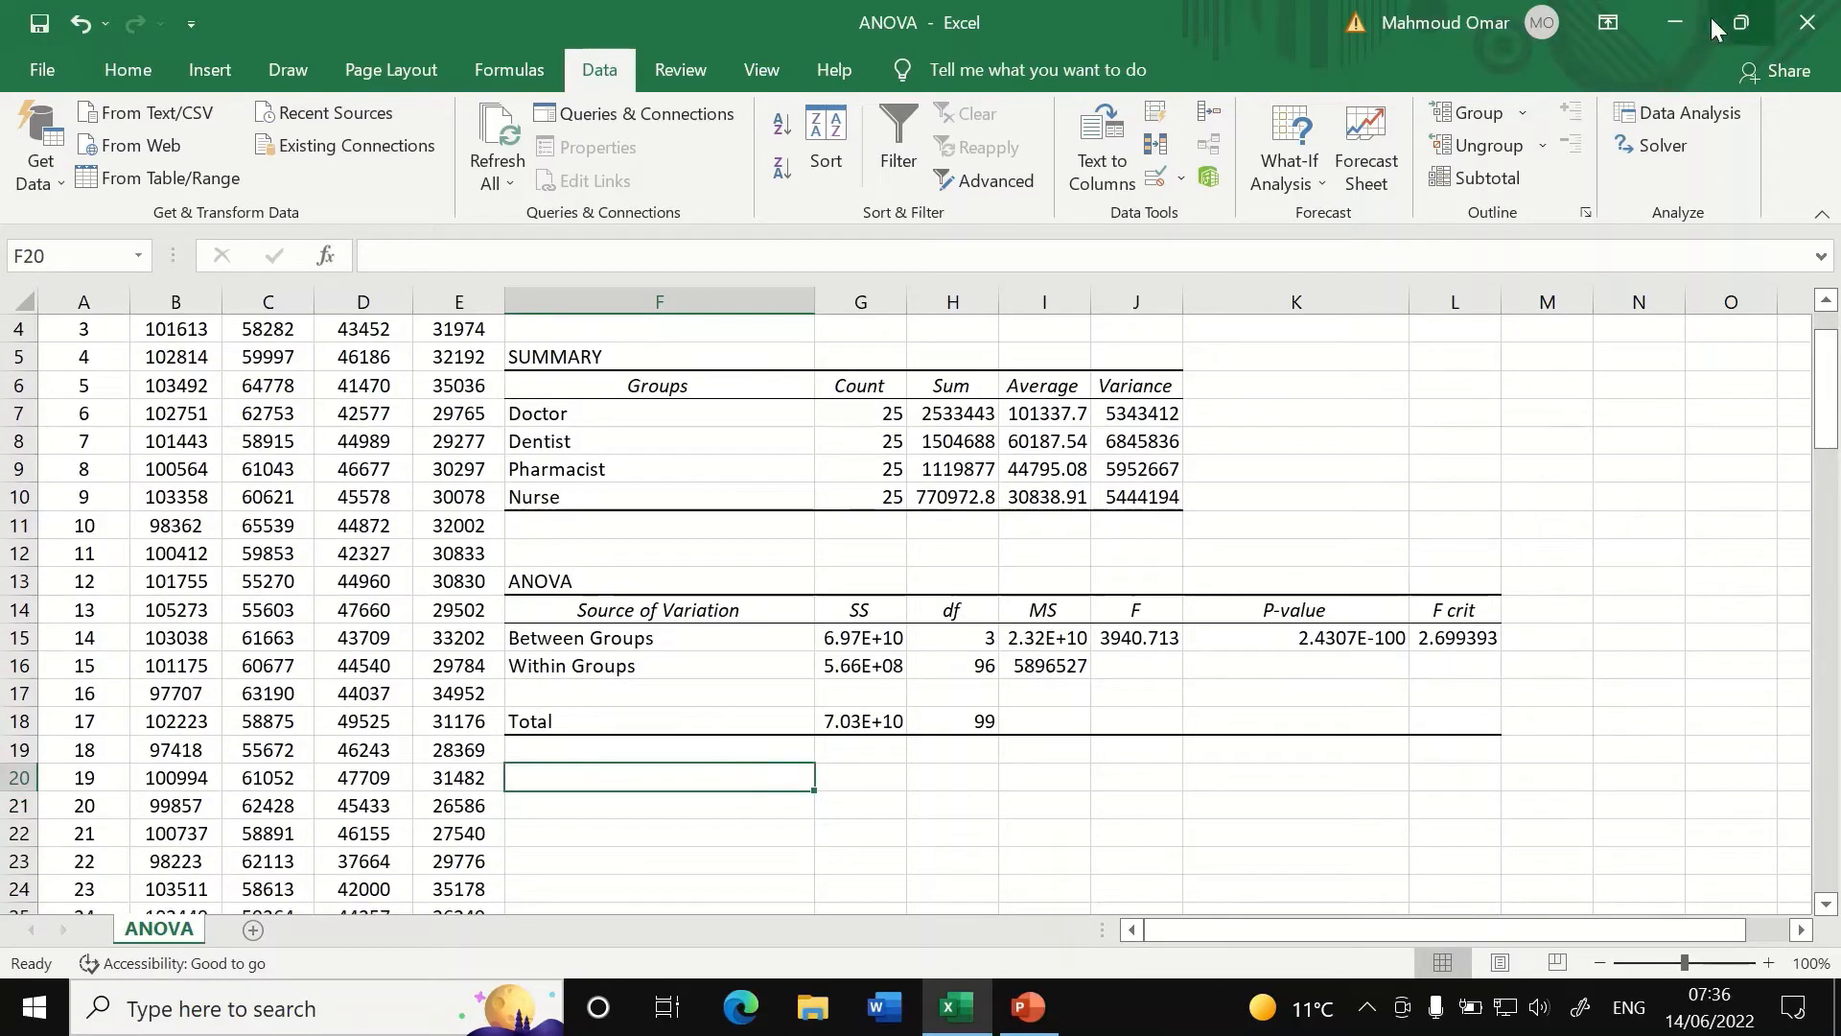
Start the t-Test: Two-Sample Assuming Equal Variances tool from the data analysis tools.
click(1679, 112)
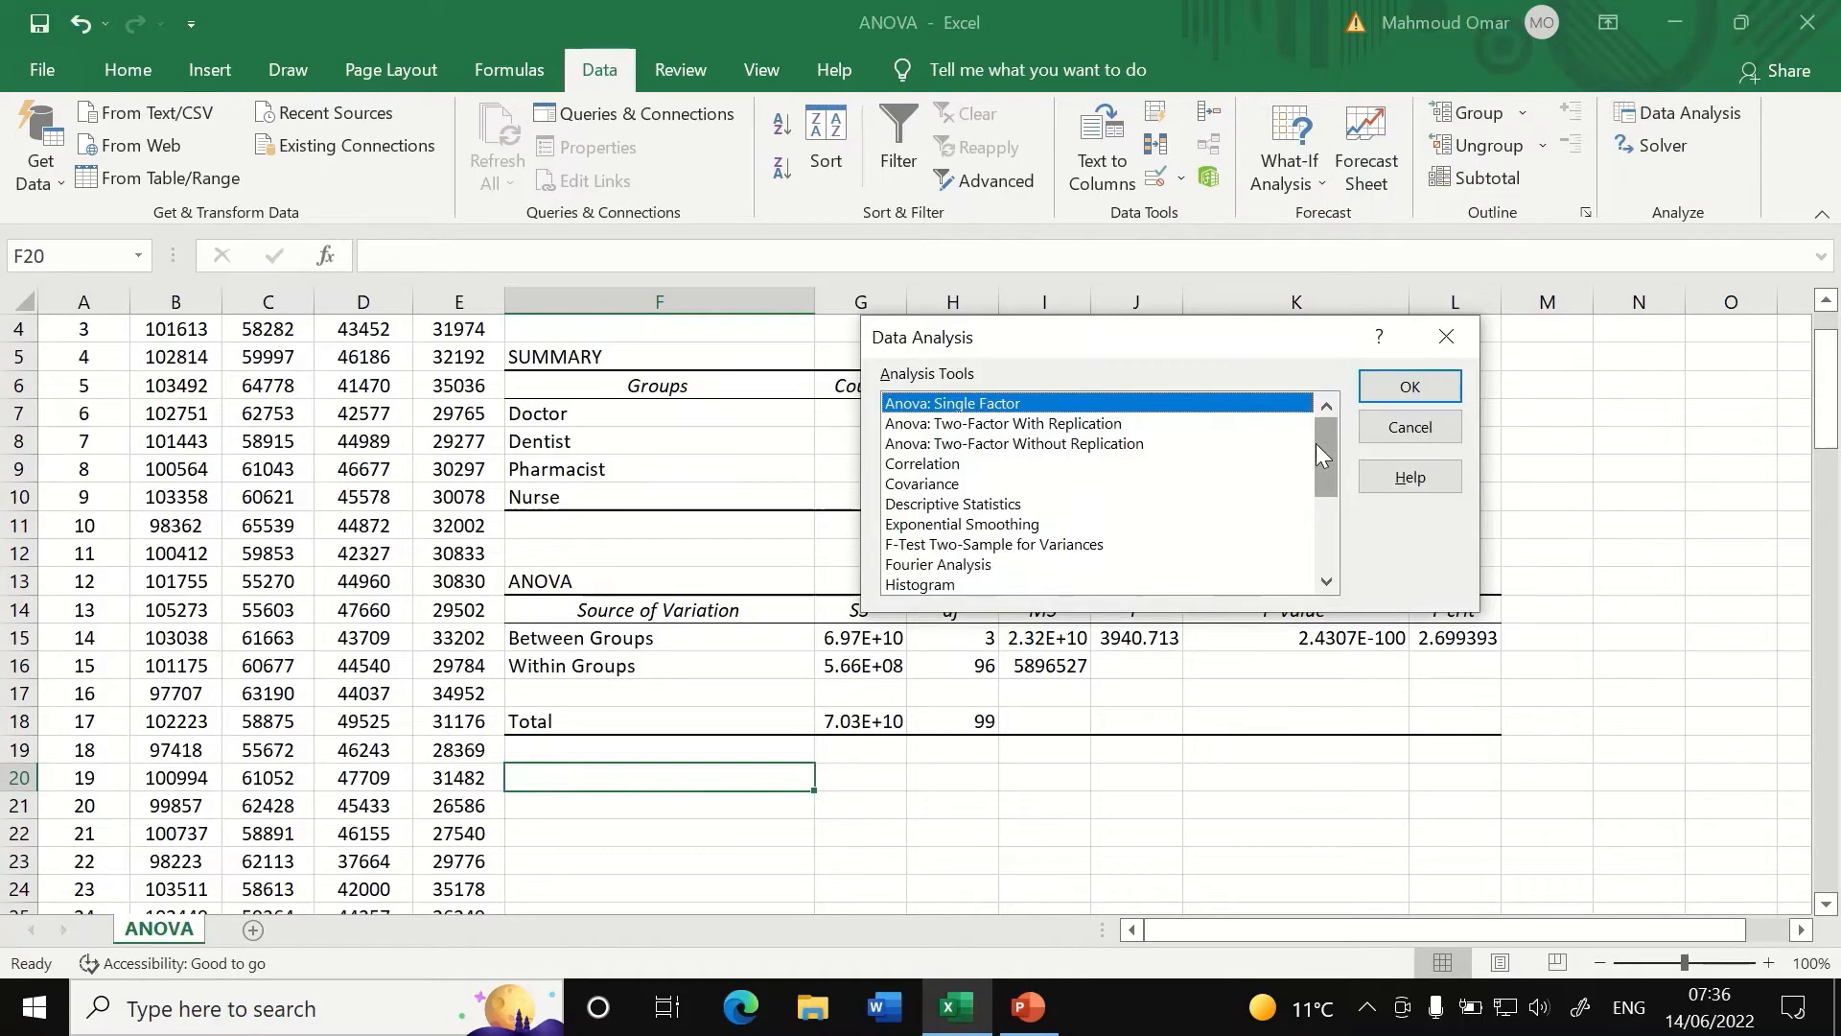
drag(1327, 445, 1310, 518)
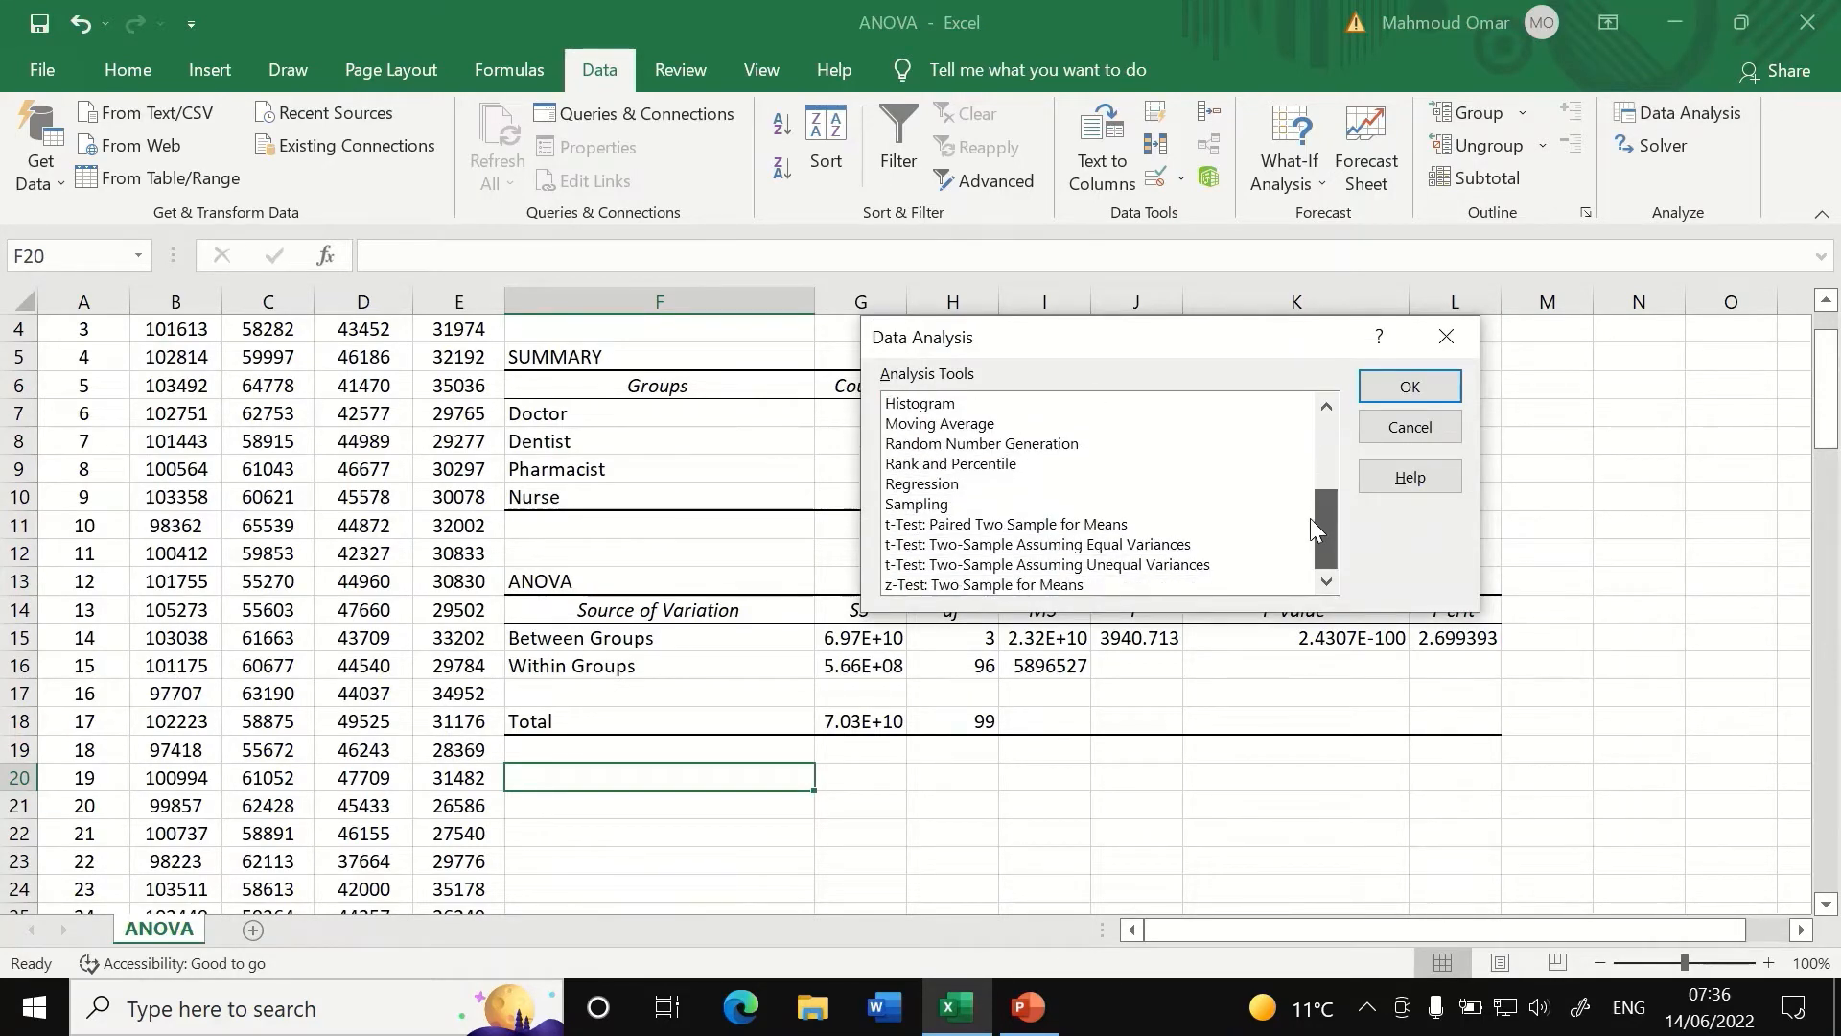
click(977, 564)
click(973, 546)
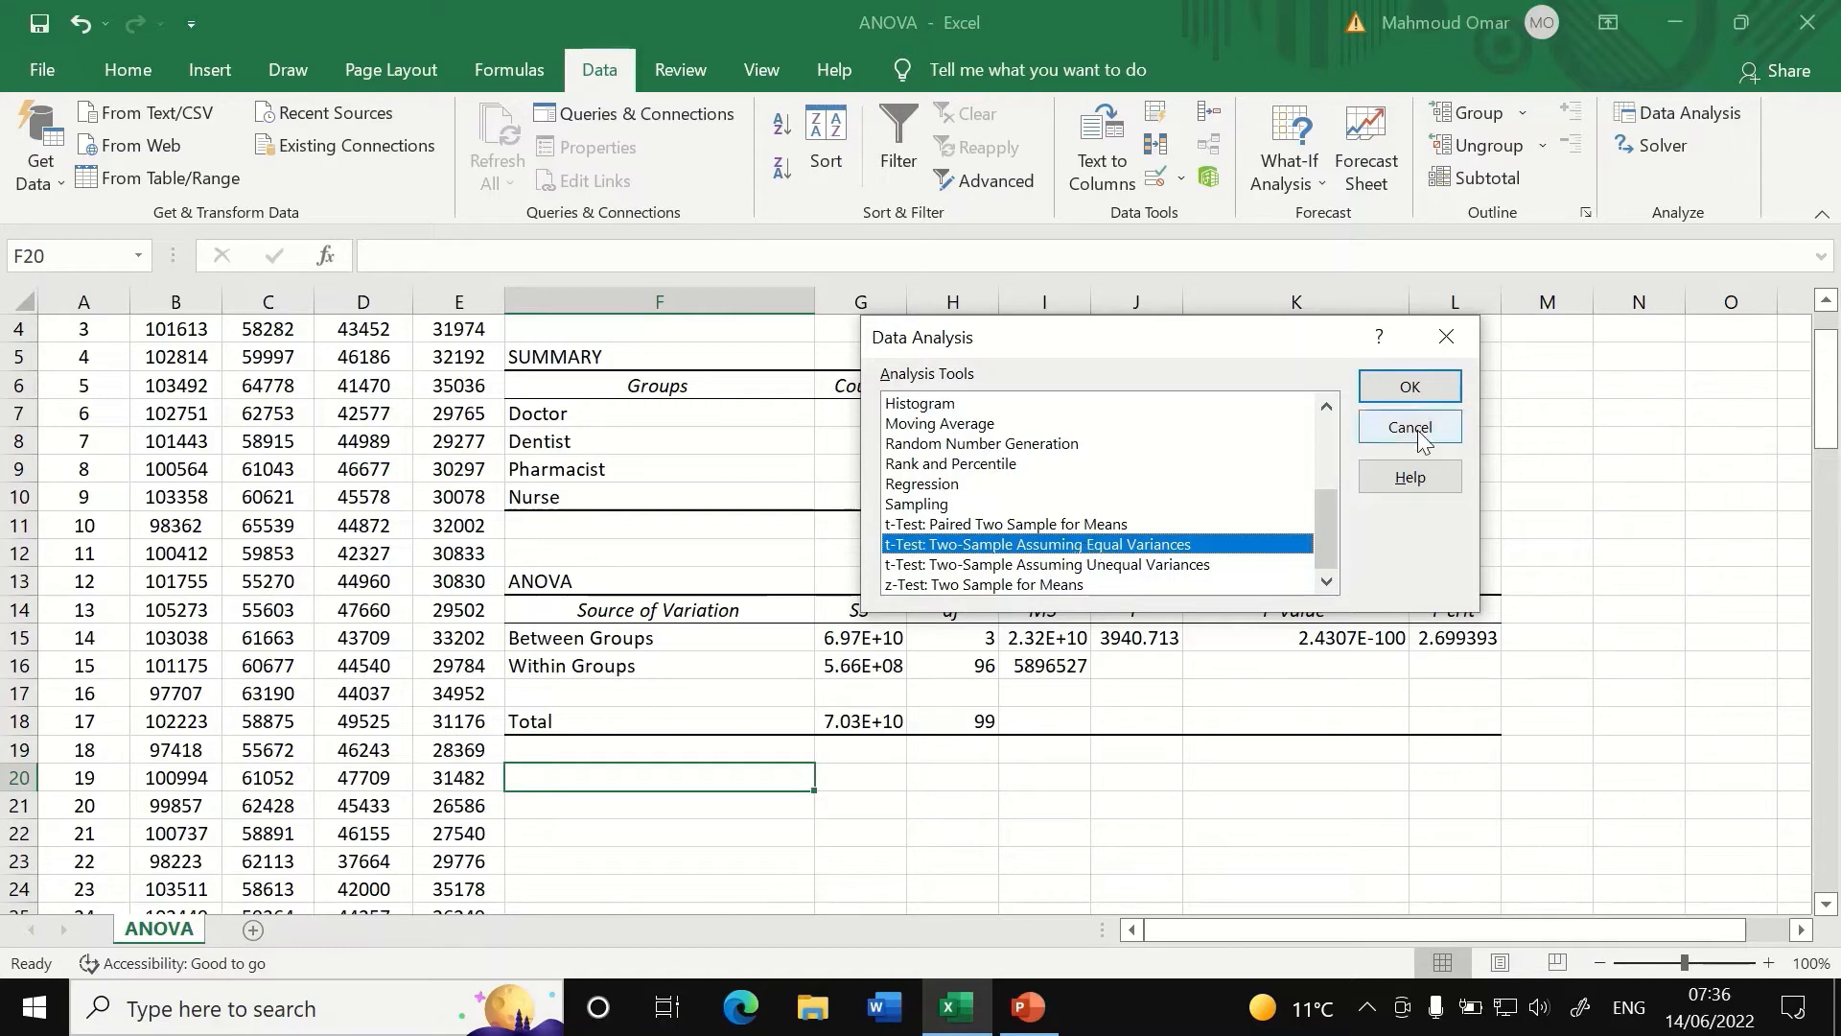
click(1408, 390)
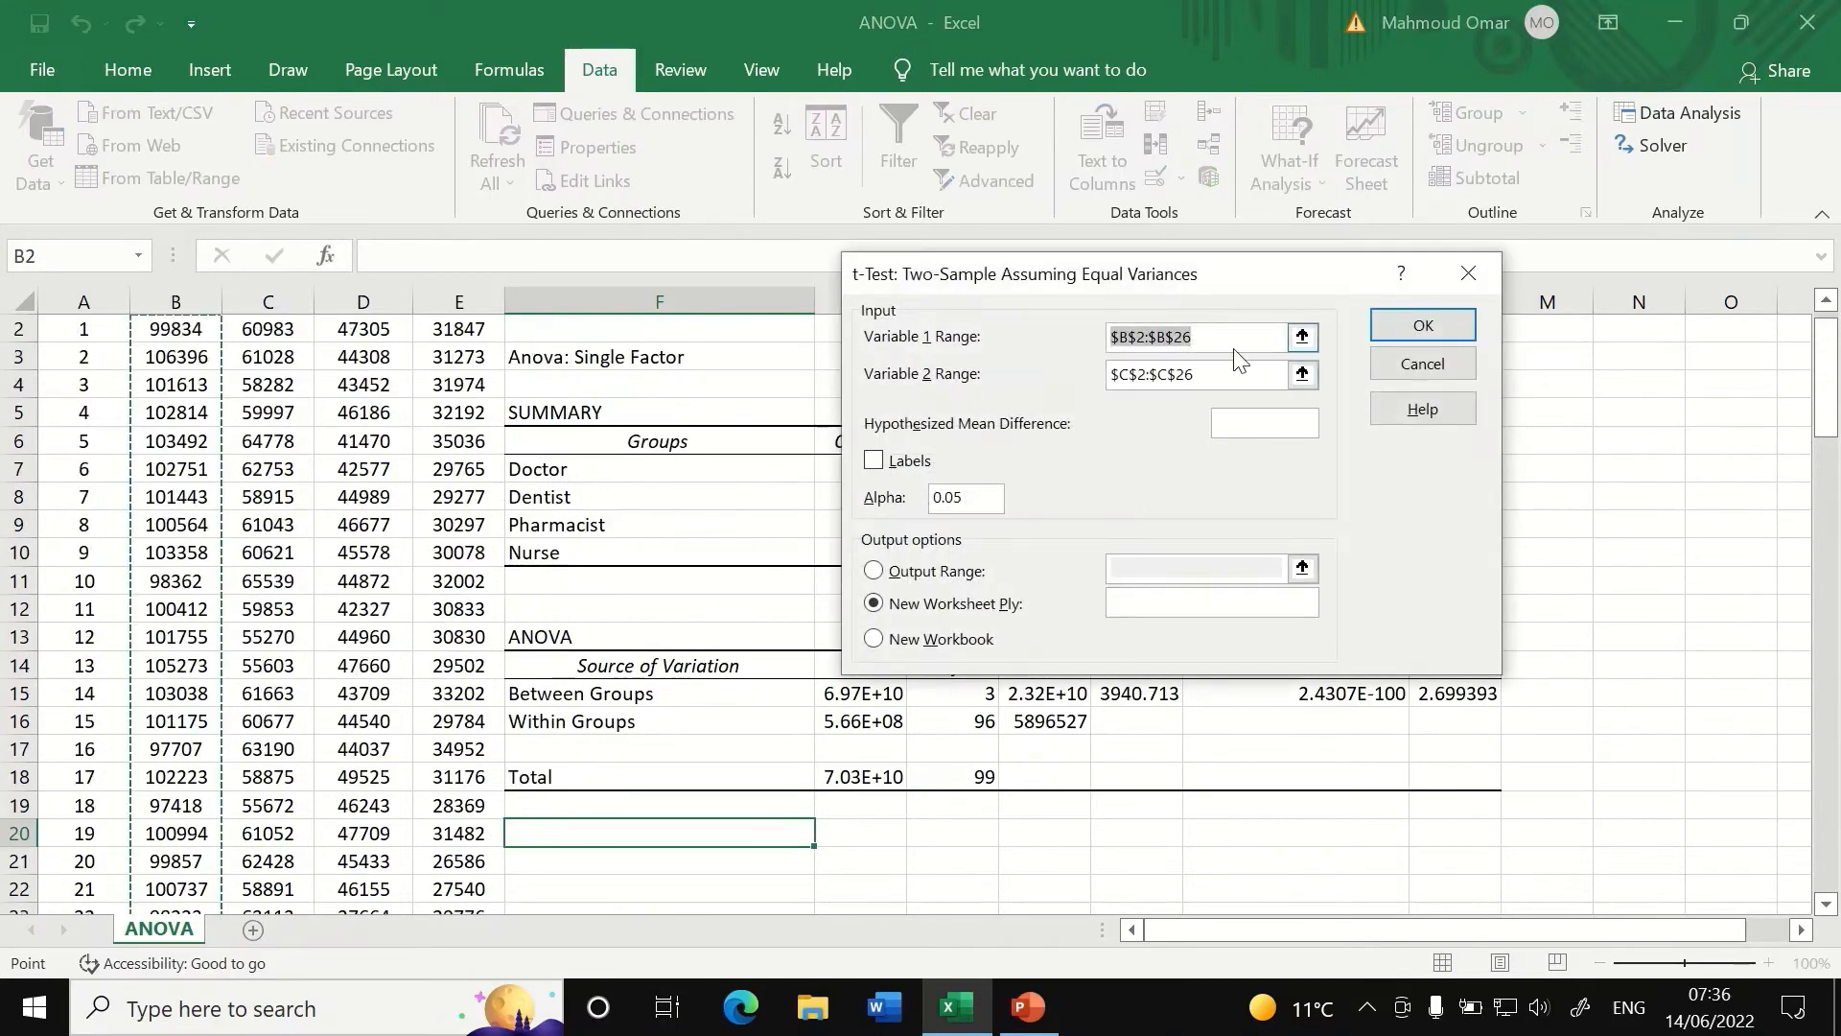
click(1303, 336)
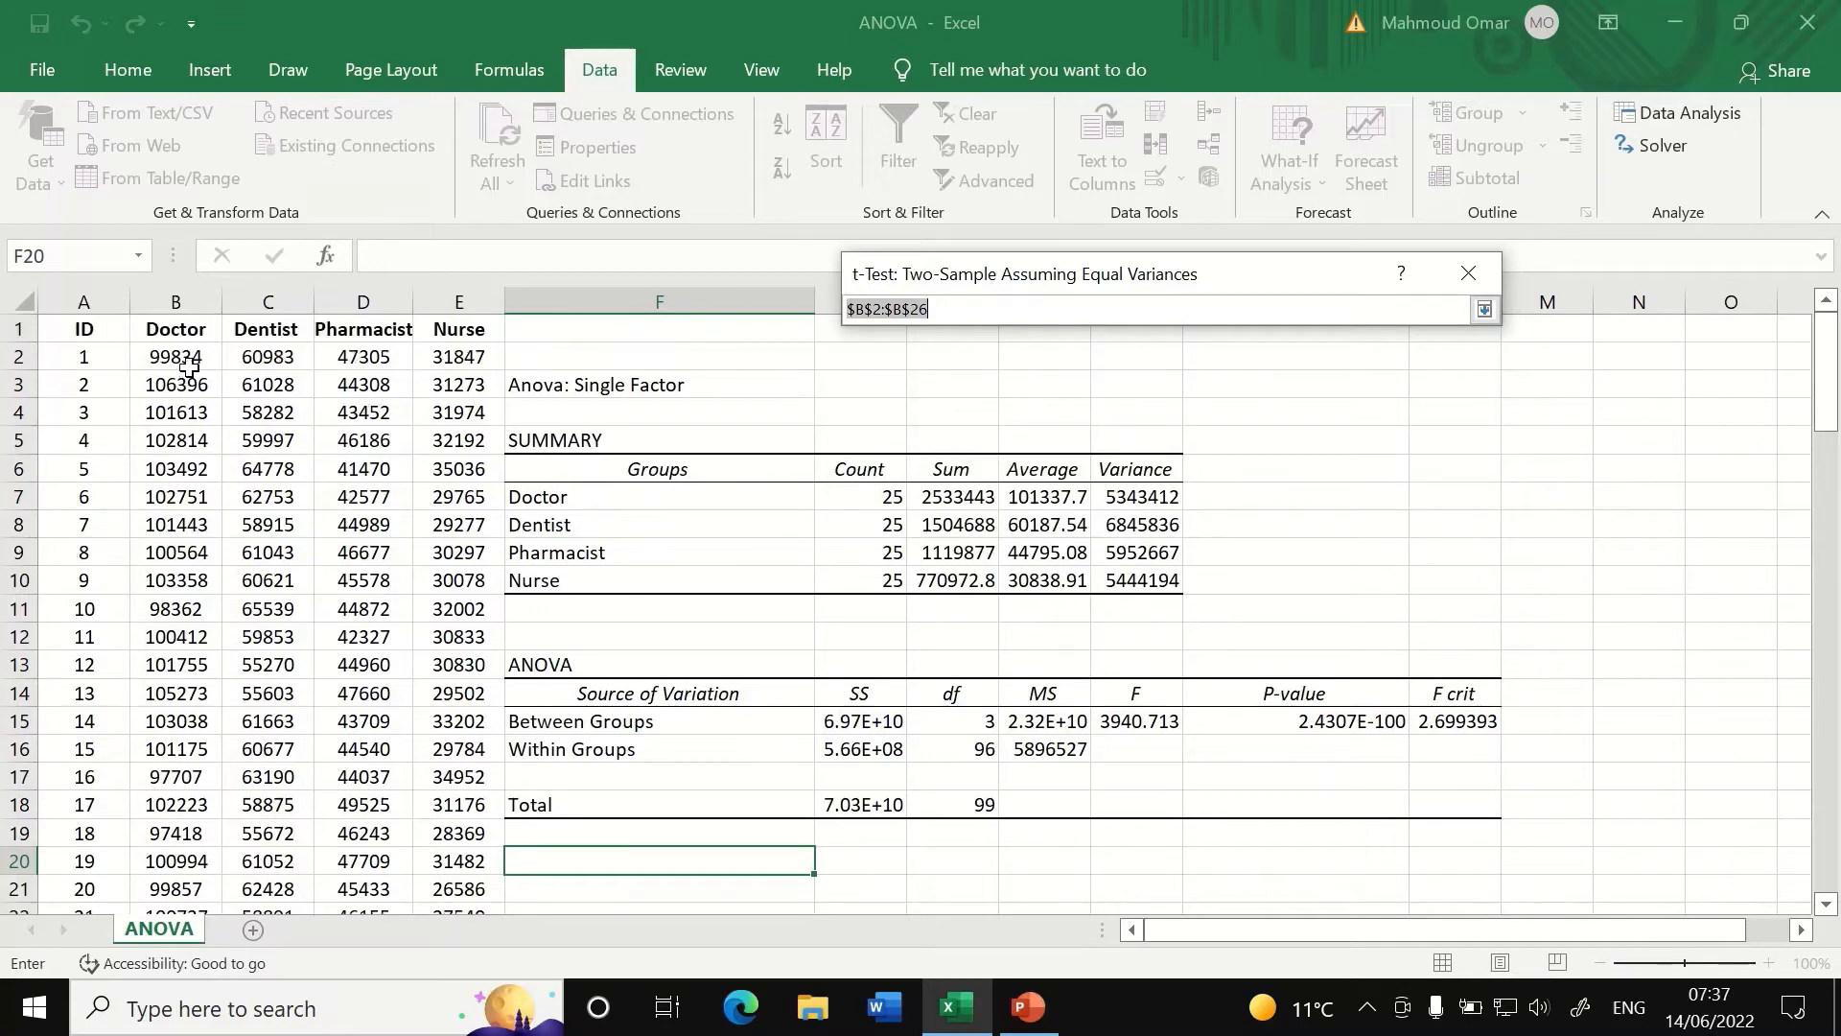
click(188, 365)
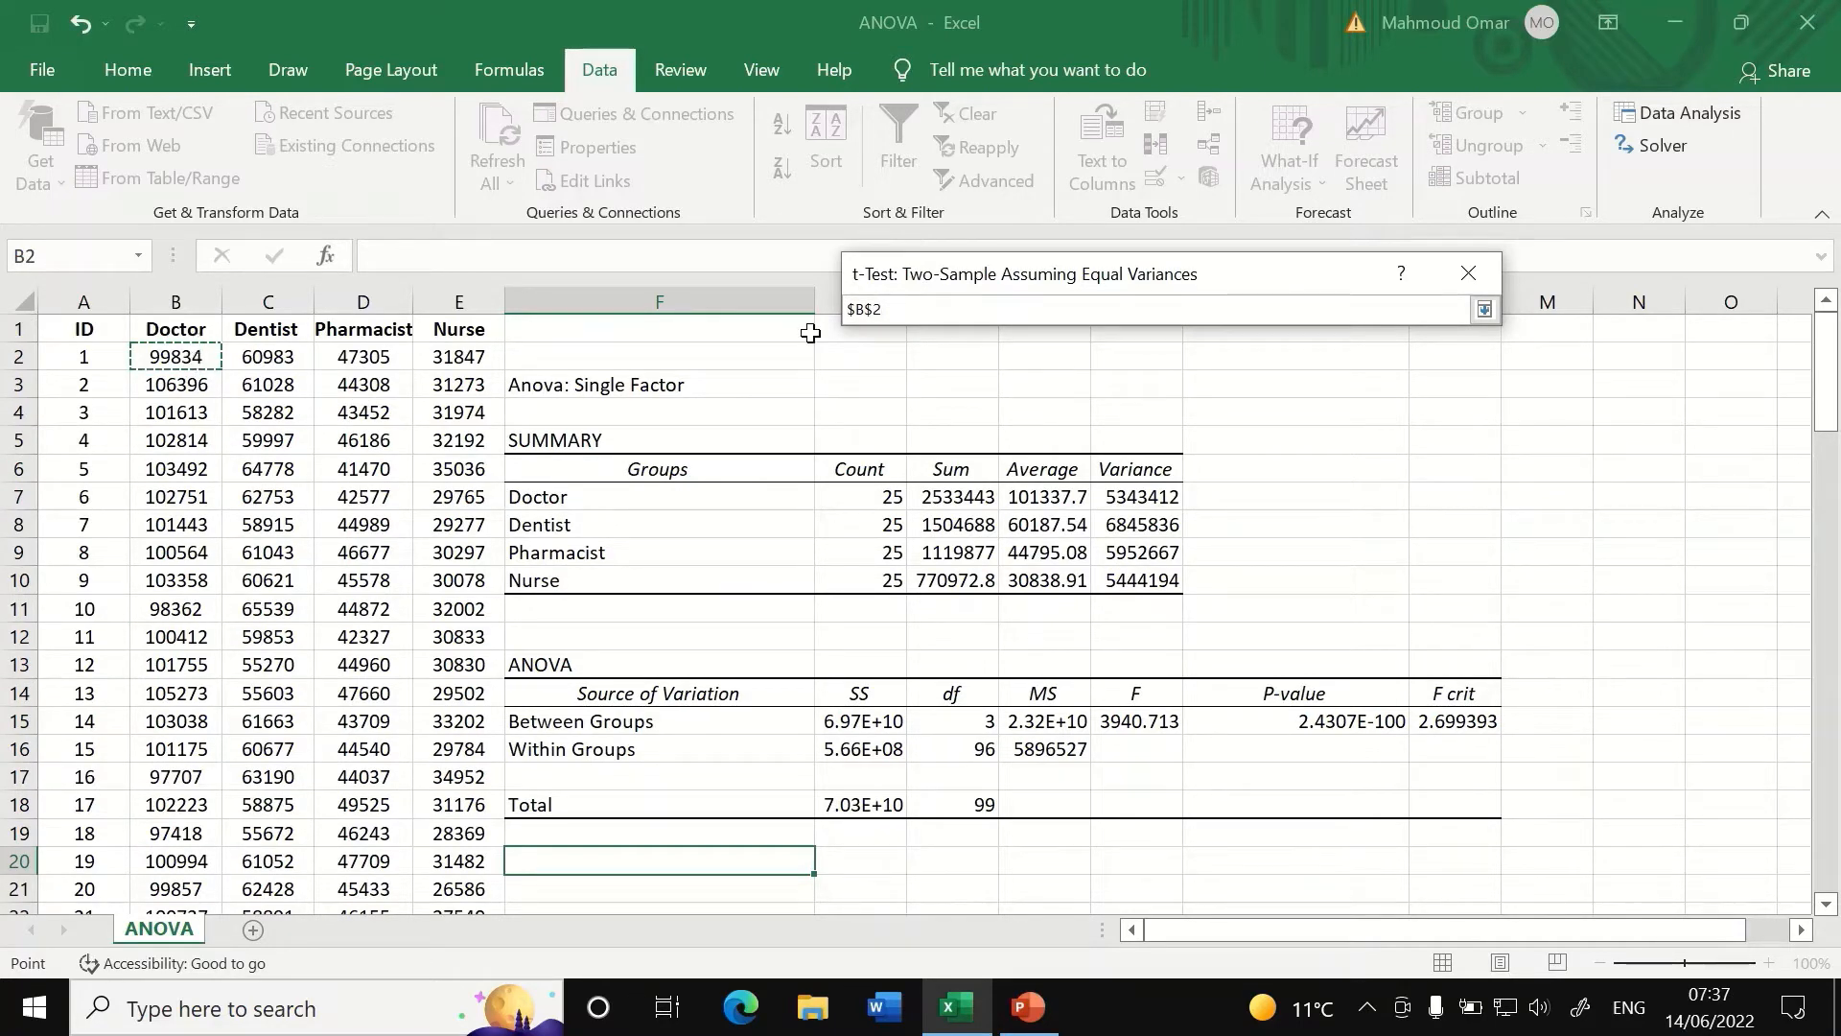
click(1480, 309)
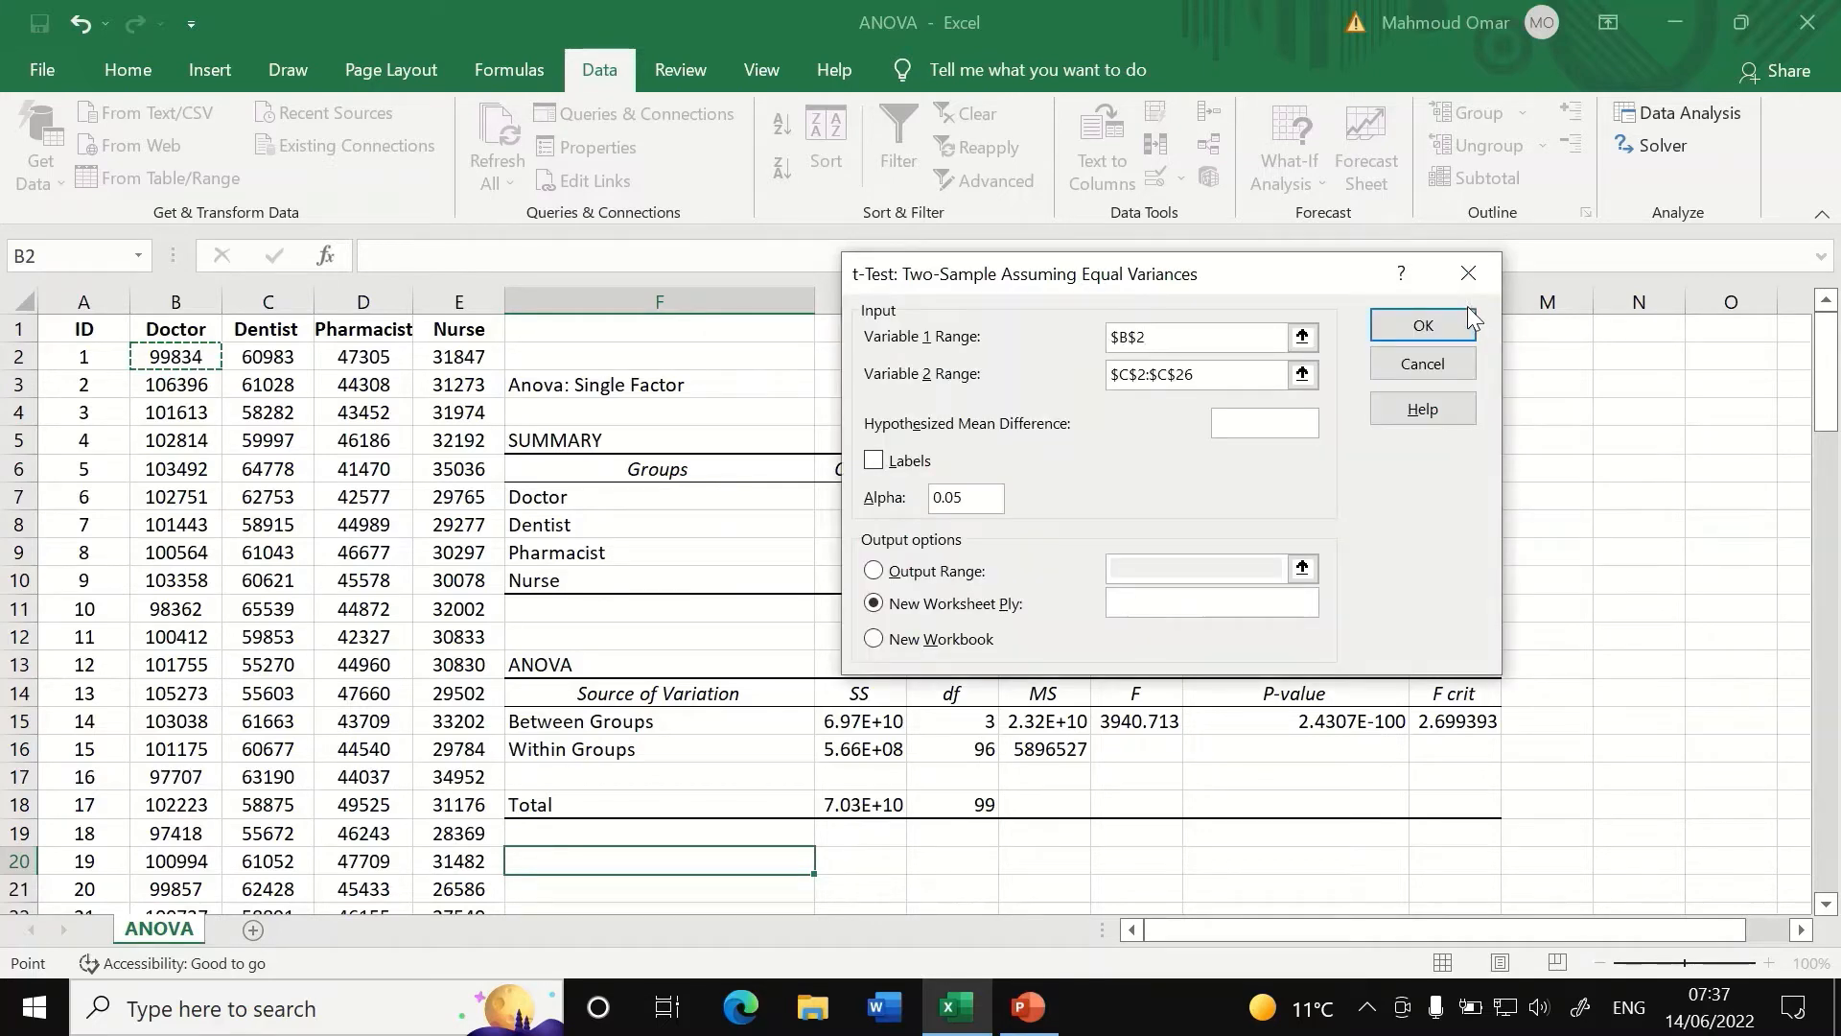
Set the Variable 1 range to the Doctor column with its header, $B$1:$B$26.
click(1303, 337)
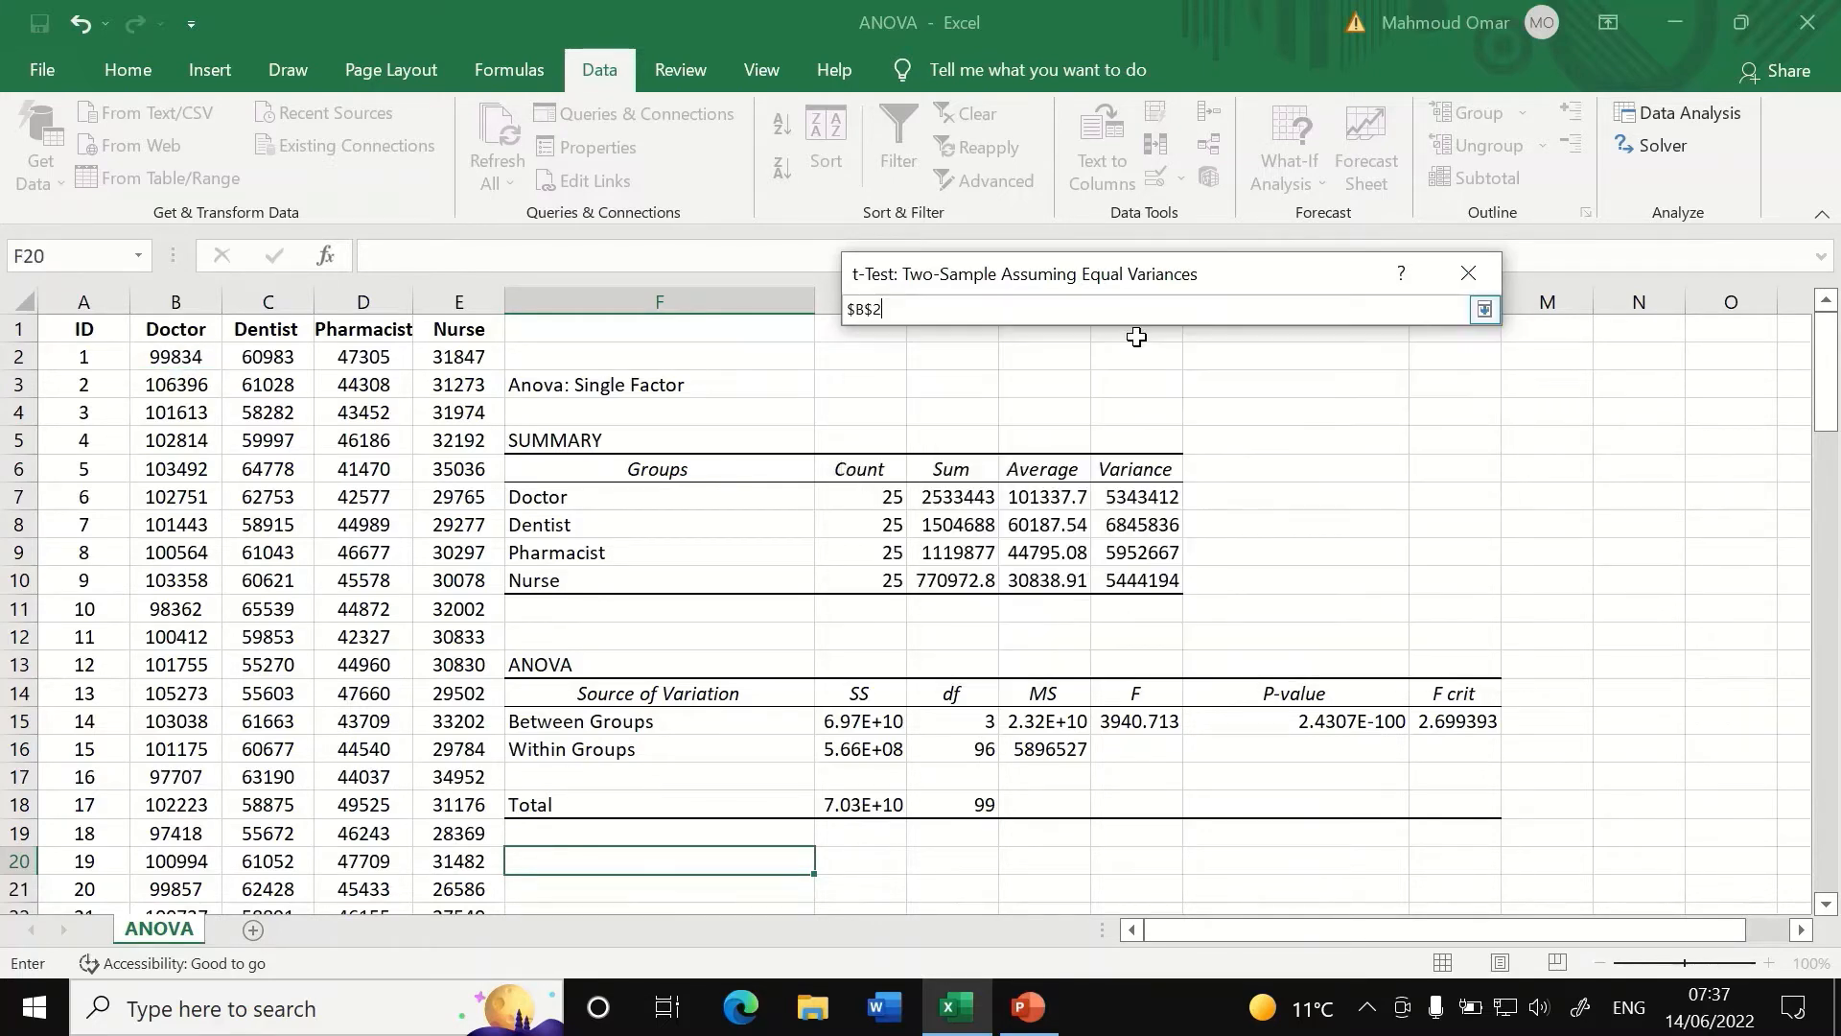
click(190, 338)
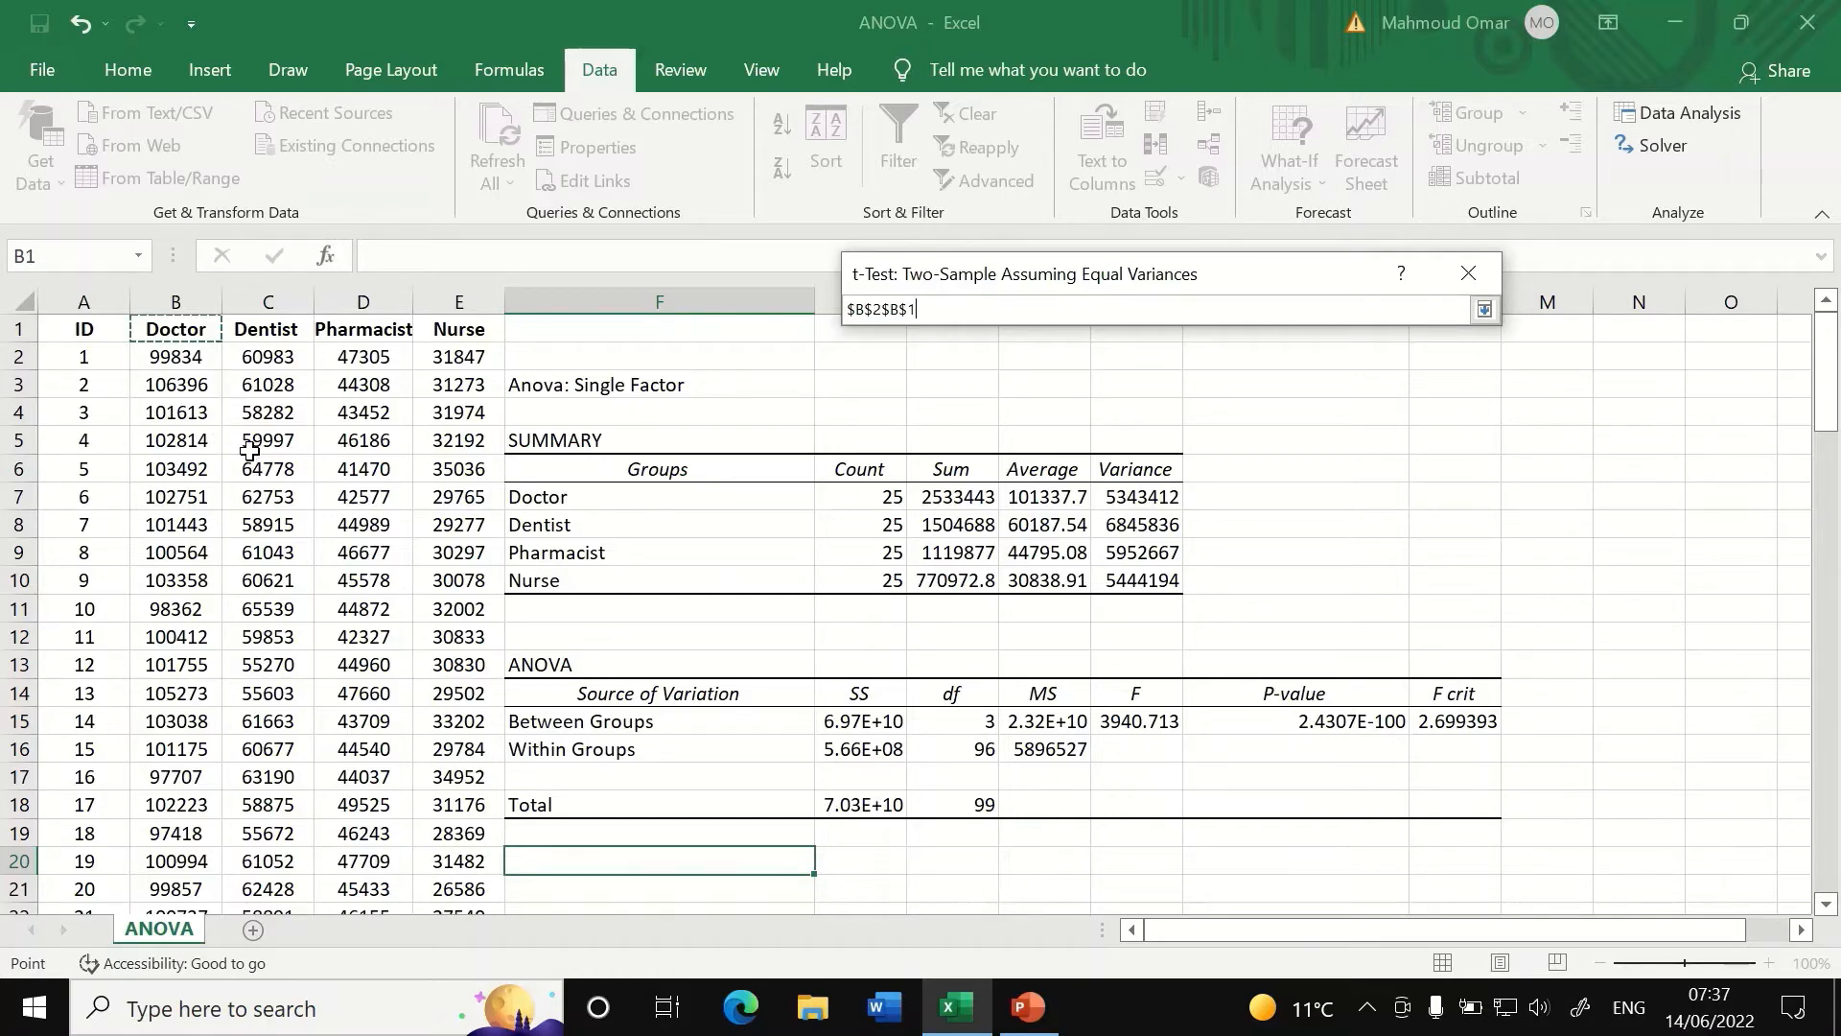
key(ctrl+shift+Down)
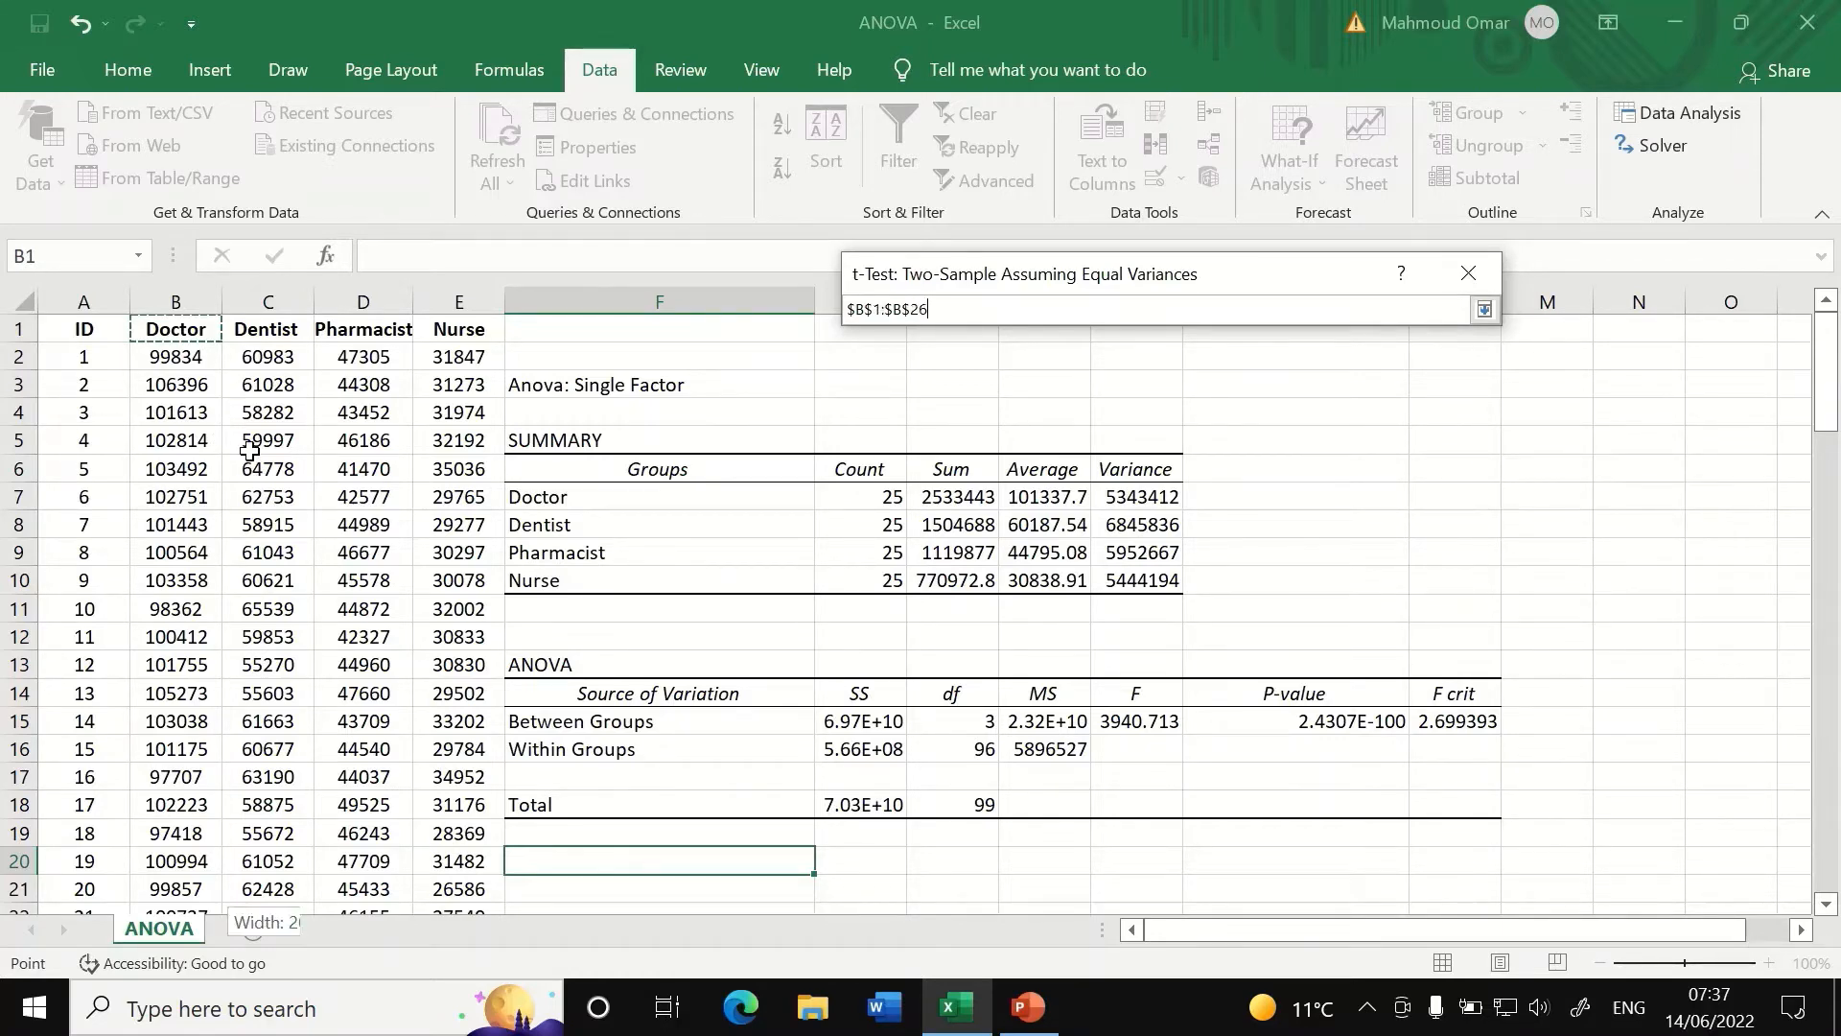
click(1483, 310)
Set the Variable 2 range to the Dentist column with its header, $C$1:$C$26.
click(1301, 374)
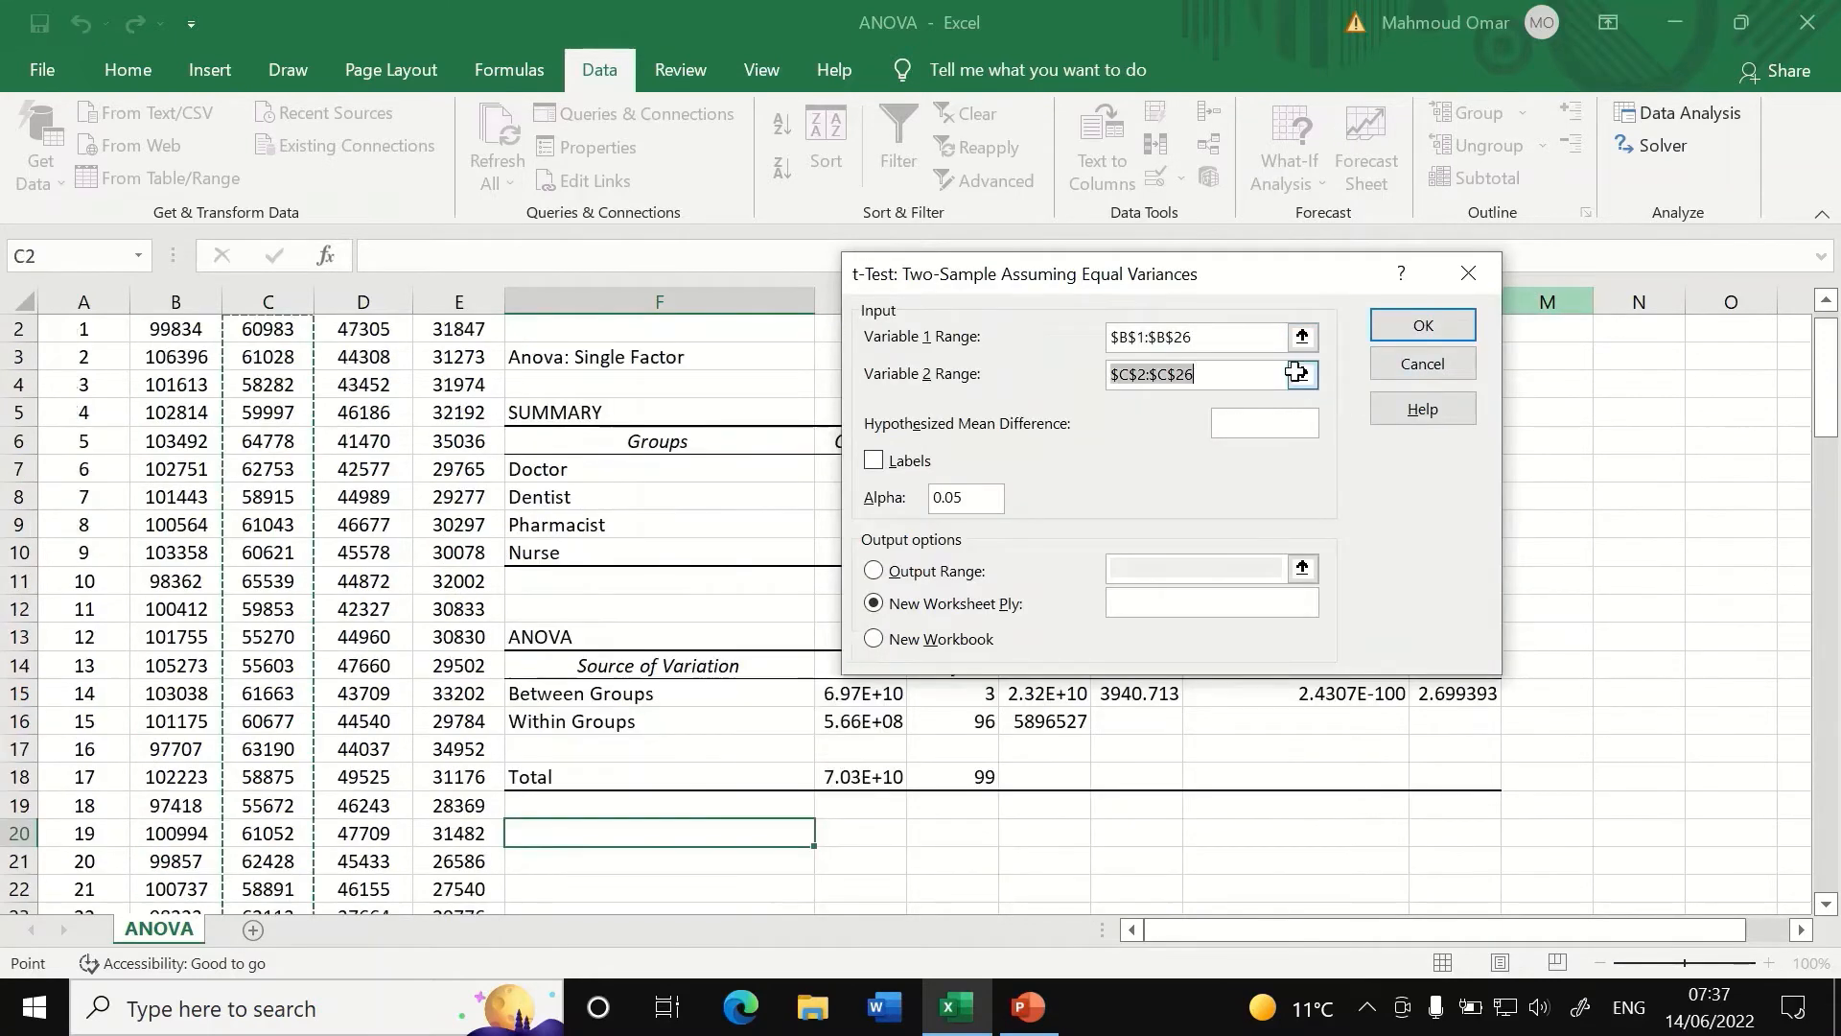
scroll(249, 326, up, 1)
click(262, 330)
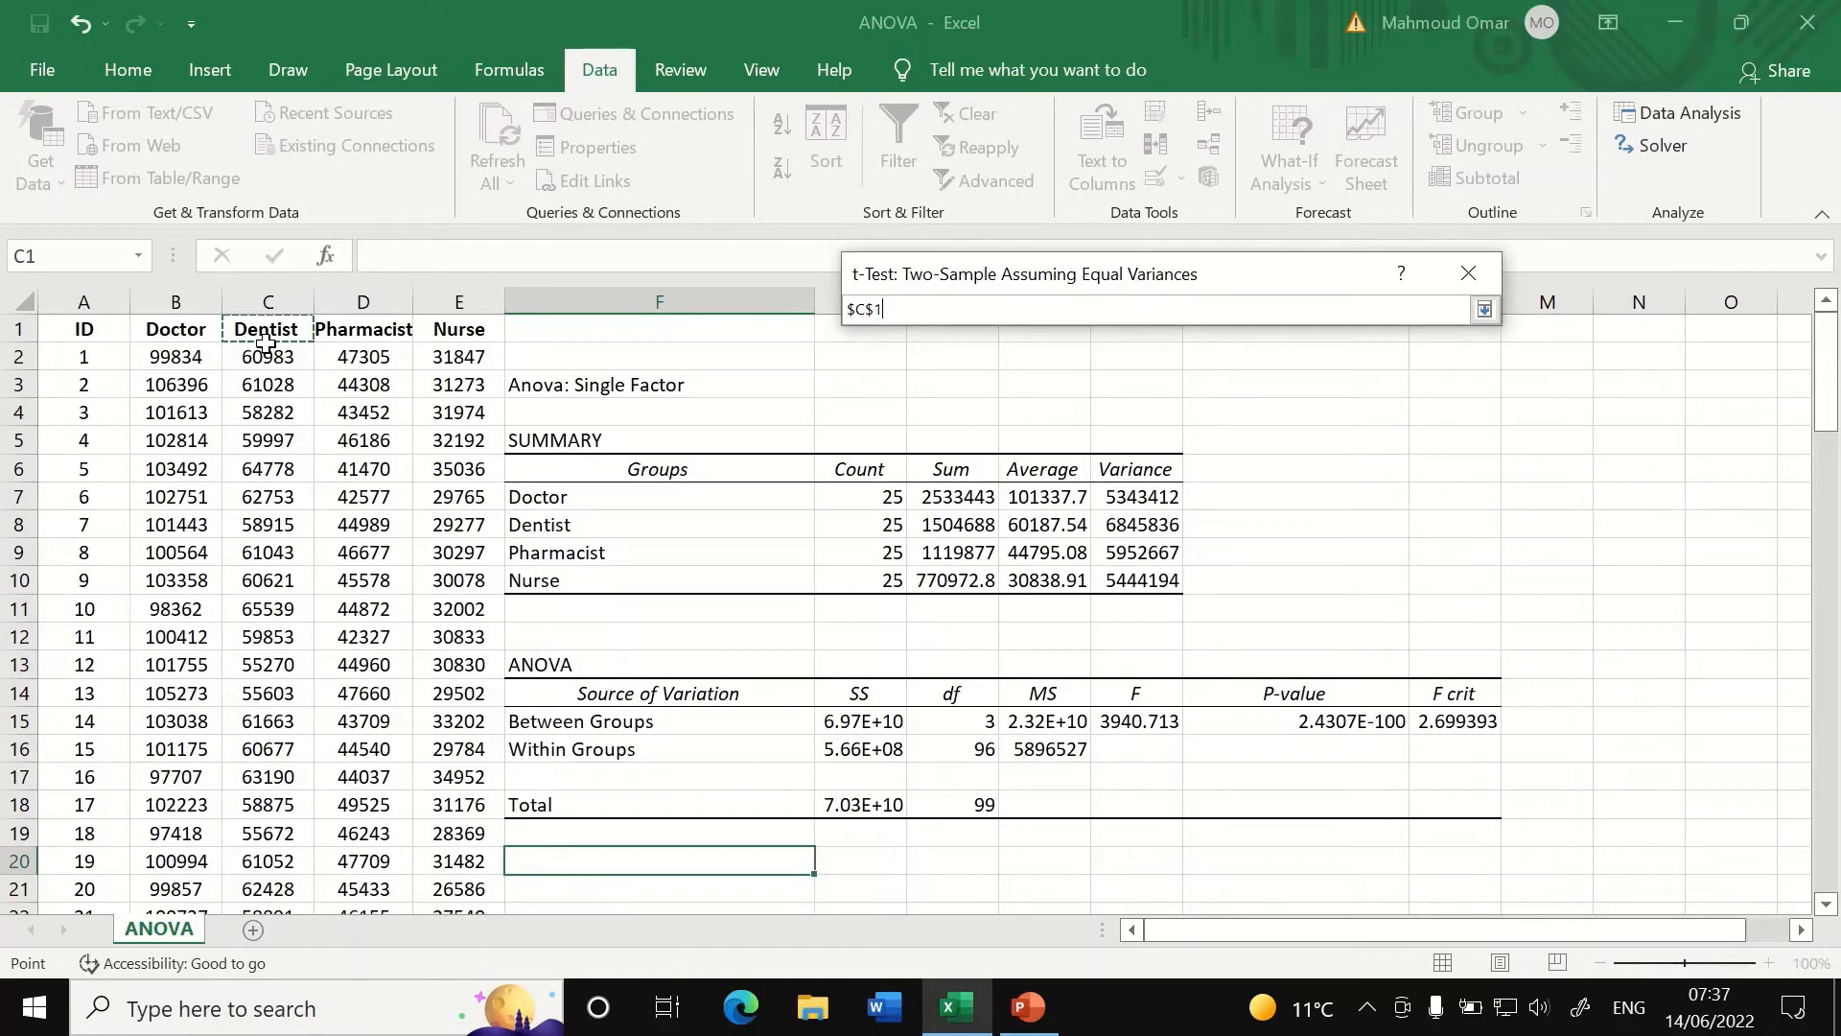
key(ctrl+shift+Down)
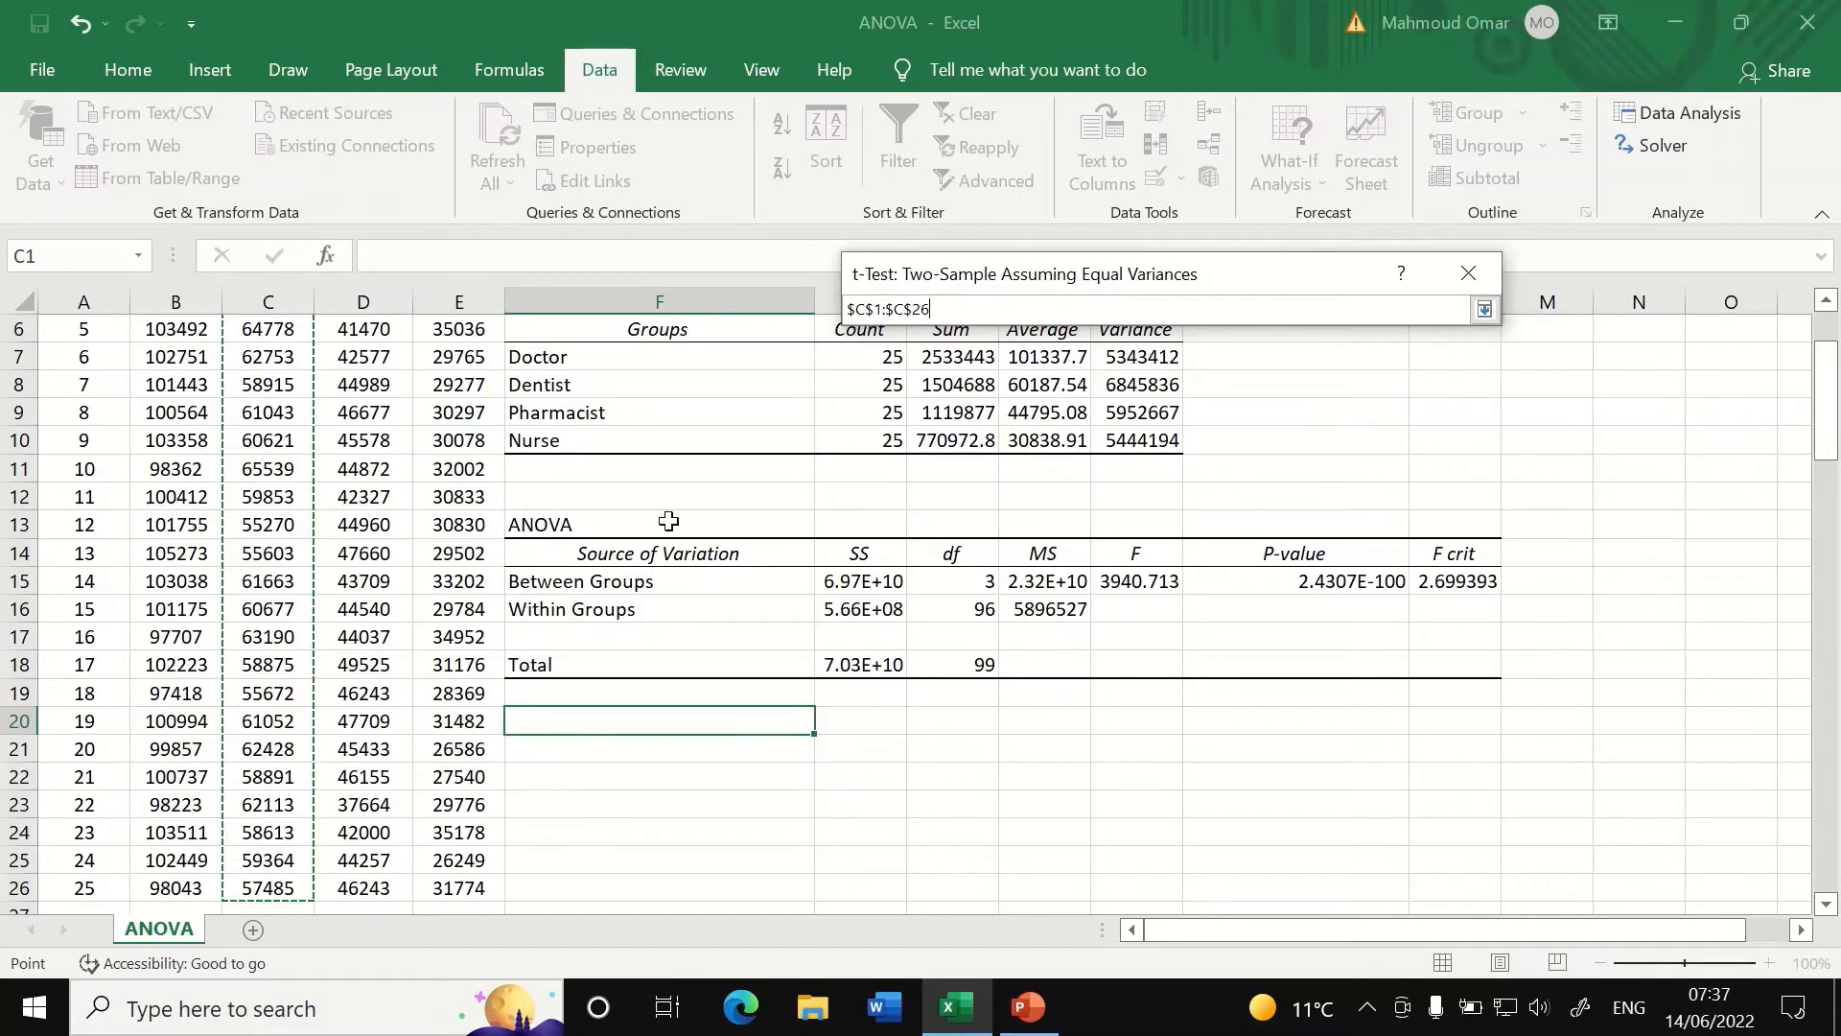
click(1484, 309)
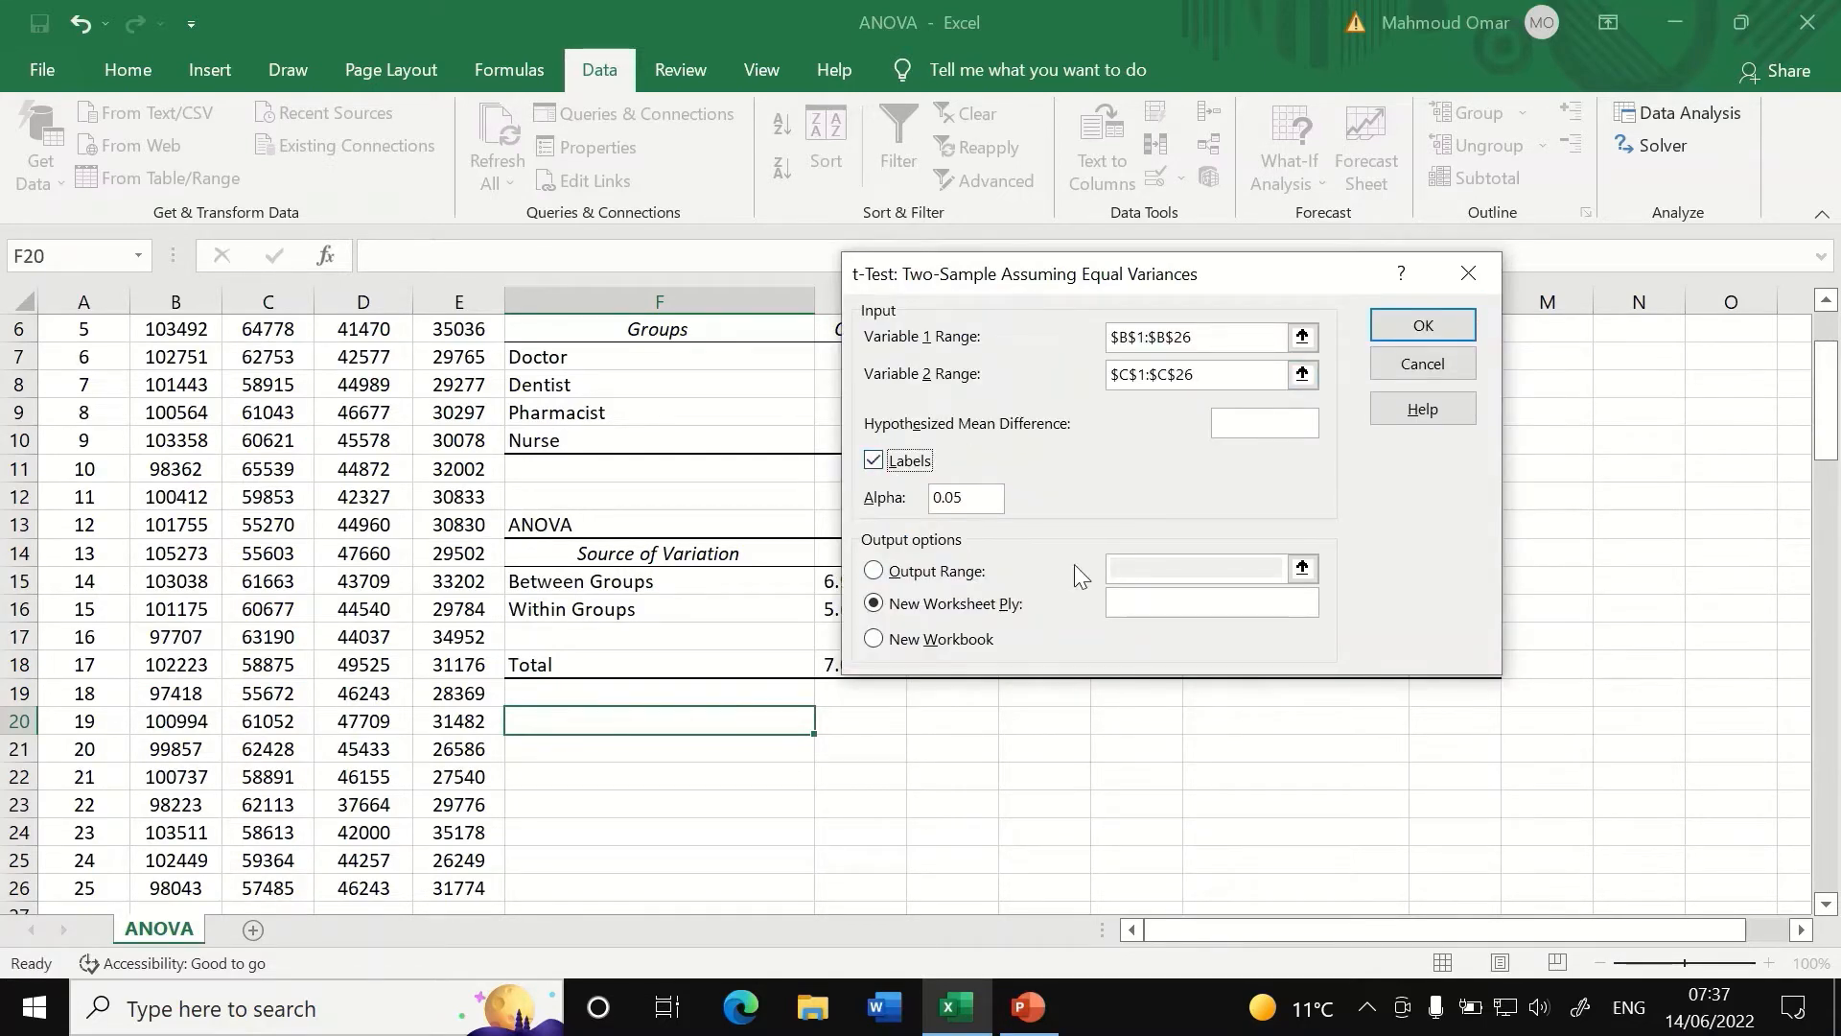
Run the Doctor–Dentist t-test with Labels enabled, alpha 0.05 and the output range at $F$20.
click(874, 572)
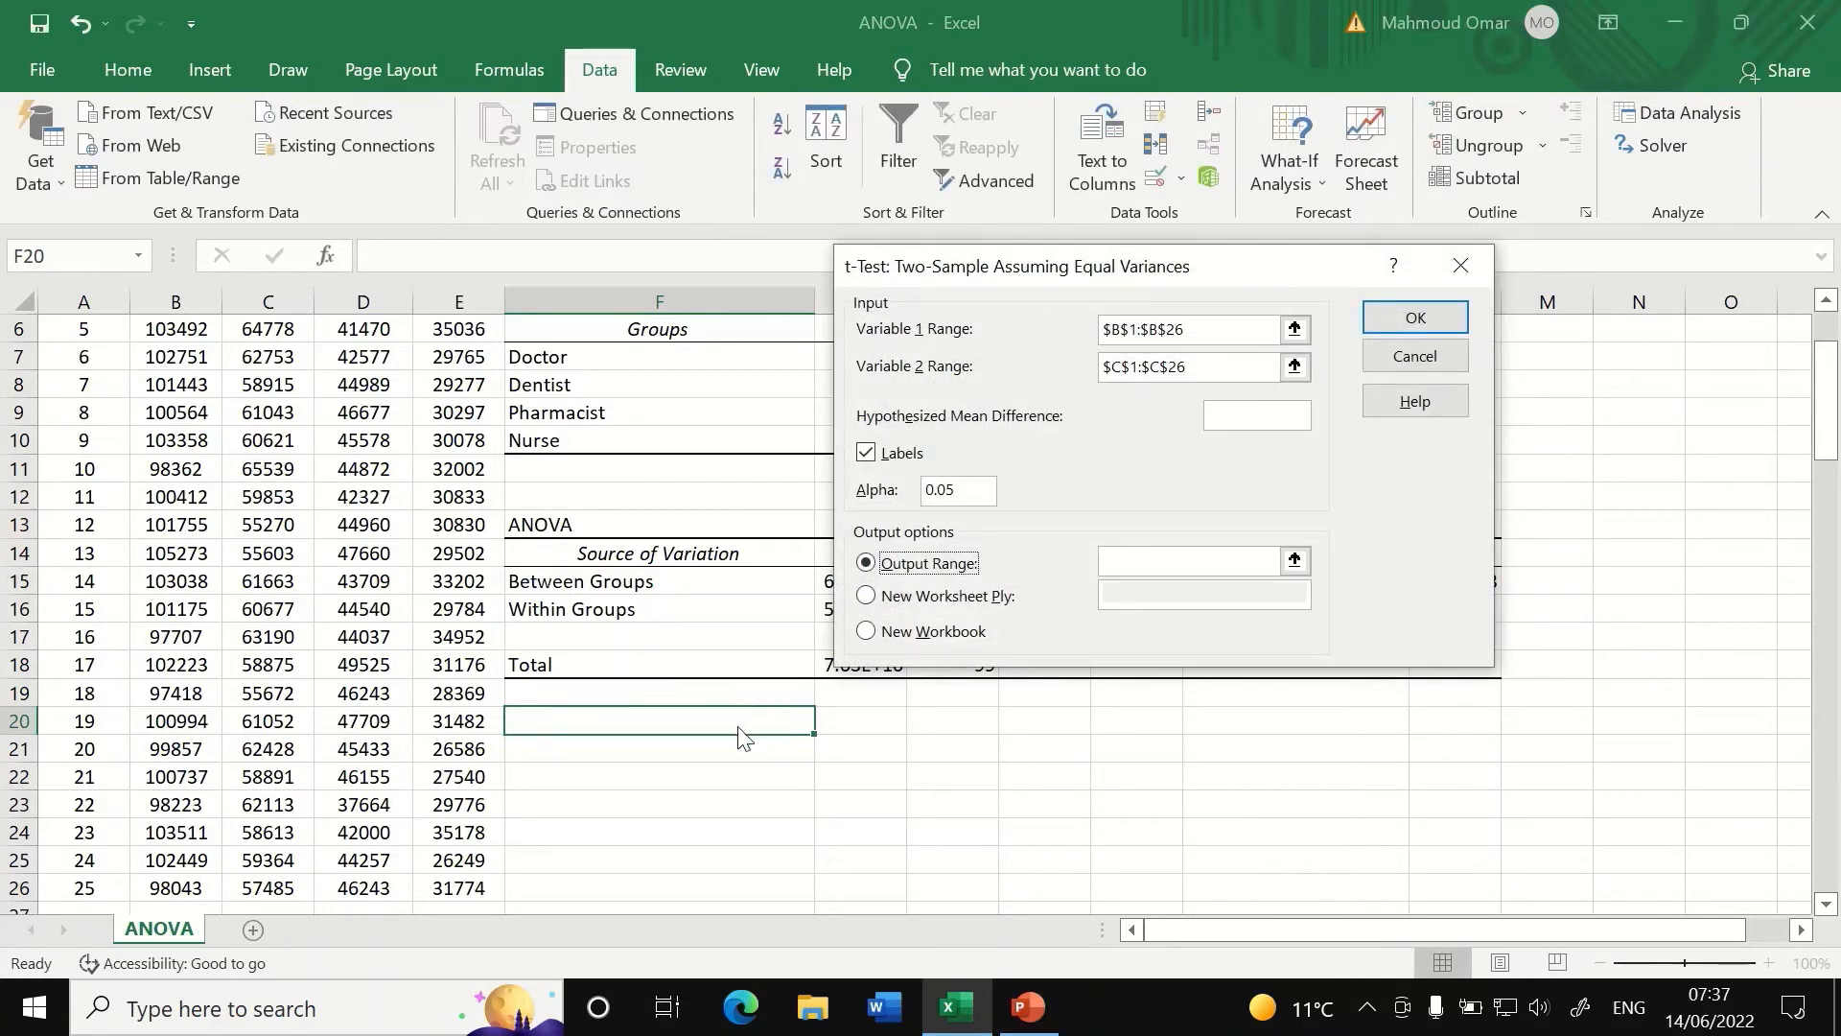
click(1295, 561)
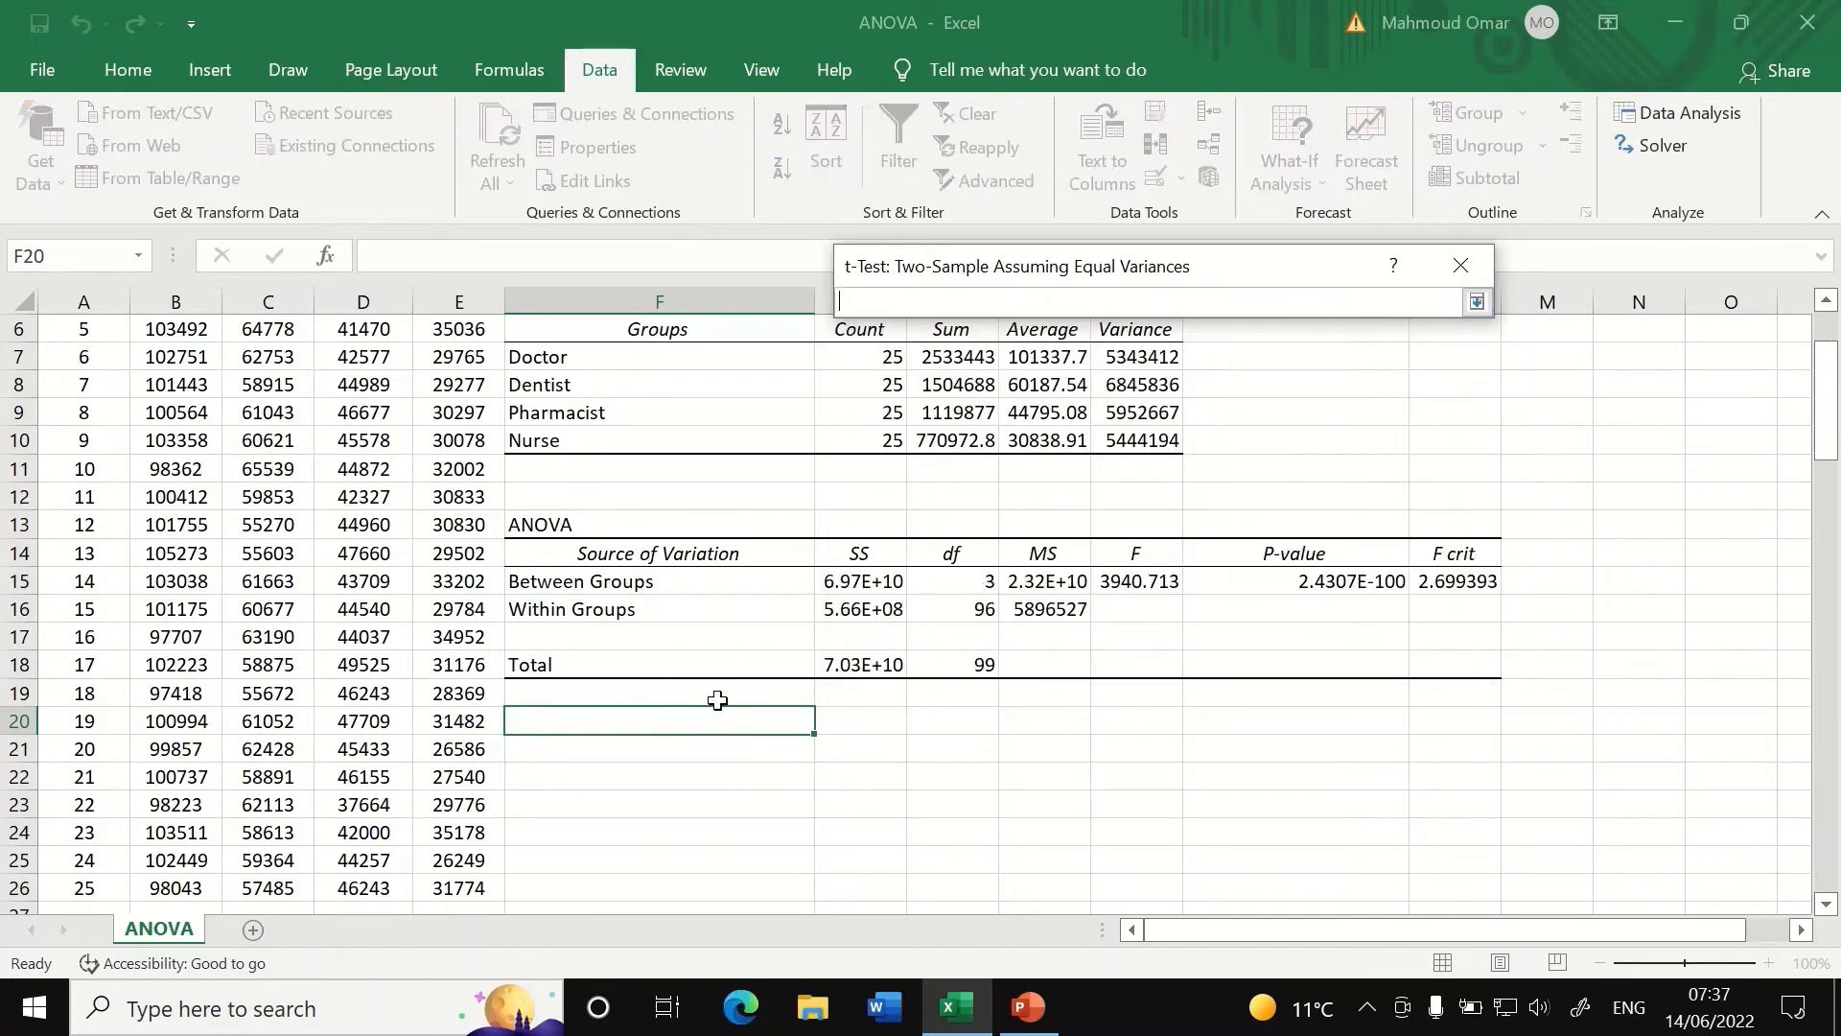
click(662, 723)
click(1475, 303)
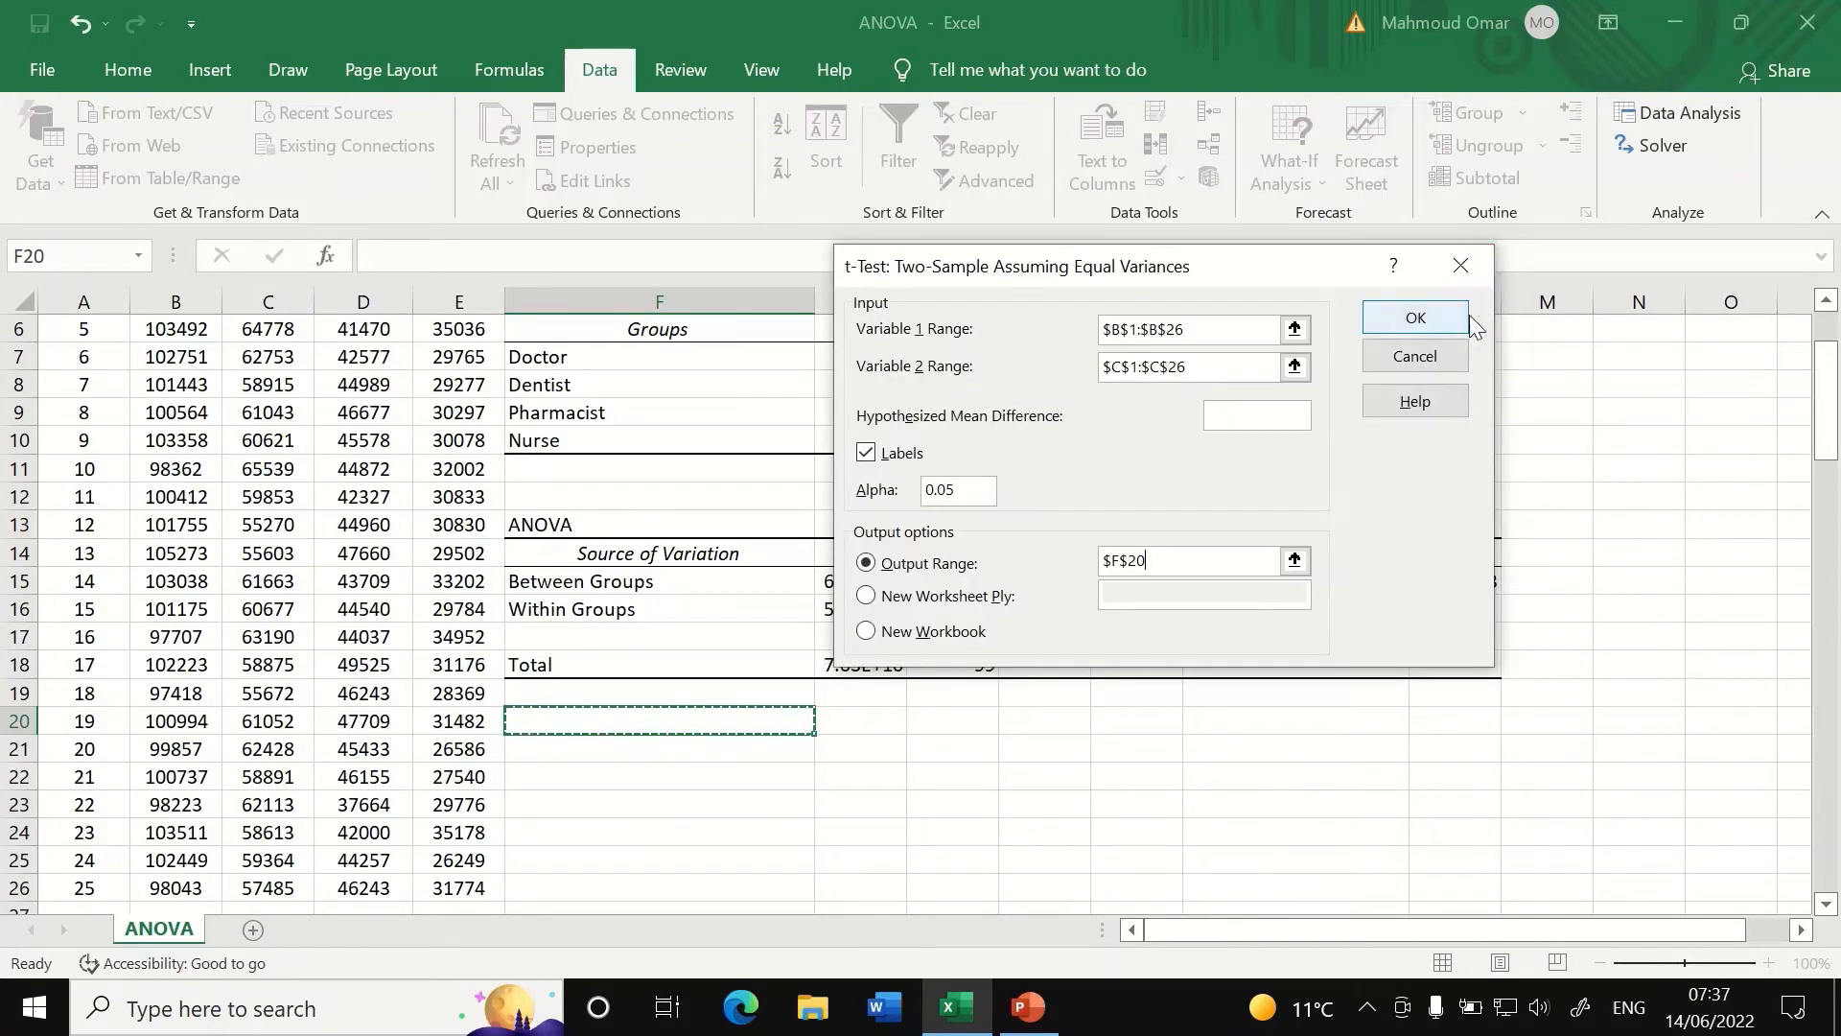
click(1414, 319)
Widen columns F, G and H so the t-test labels and values have more room.
scroll(1216, 566, down, 3)
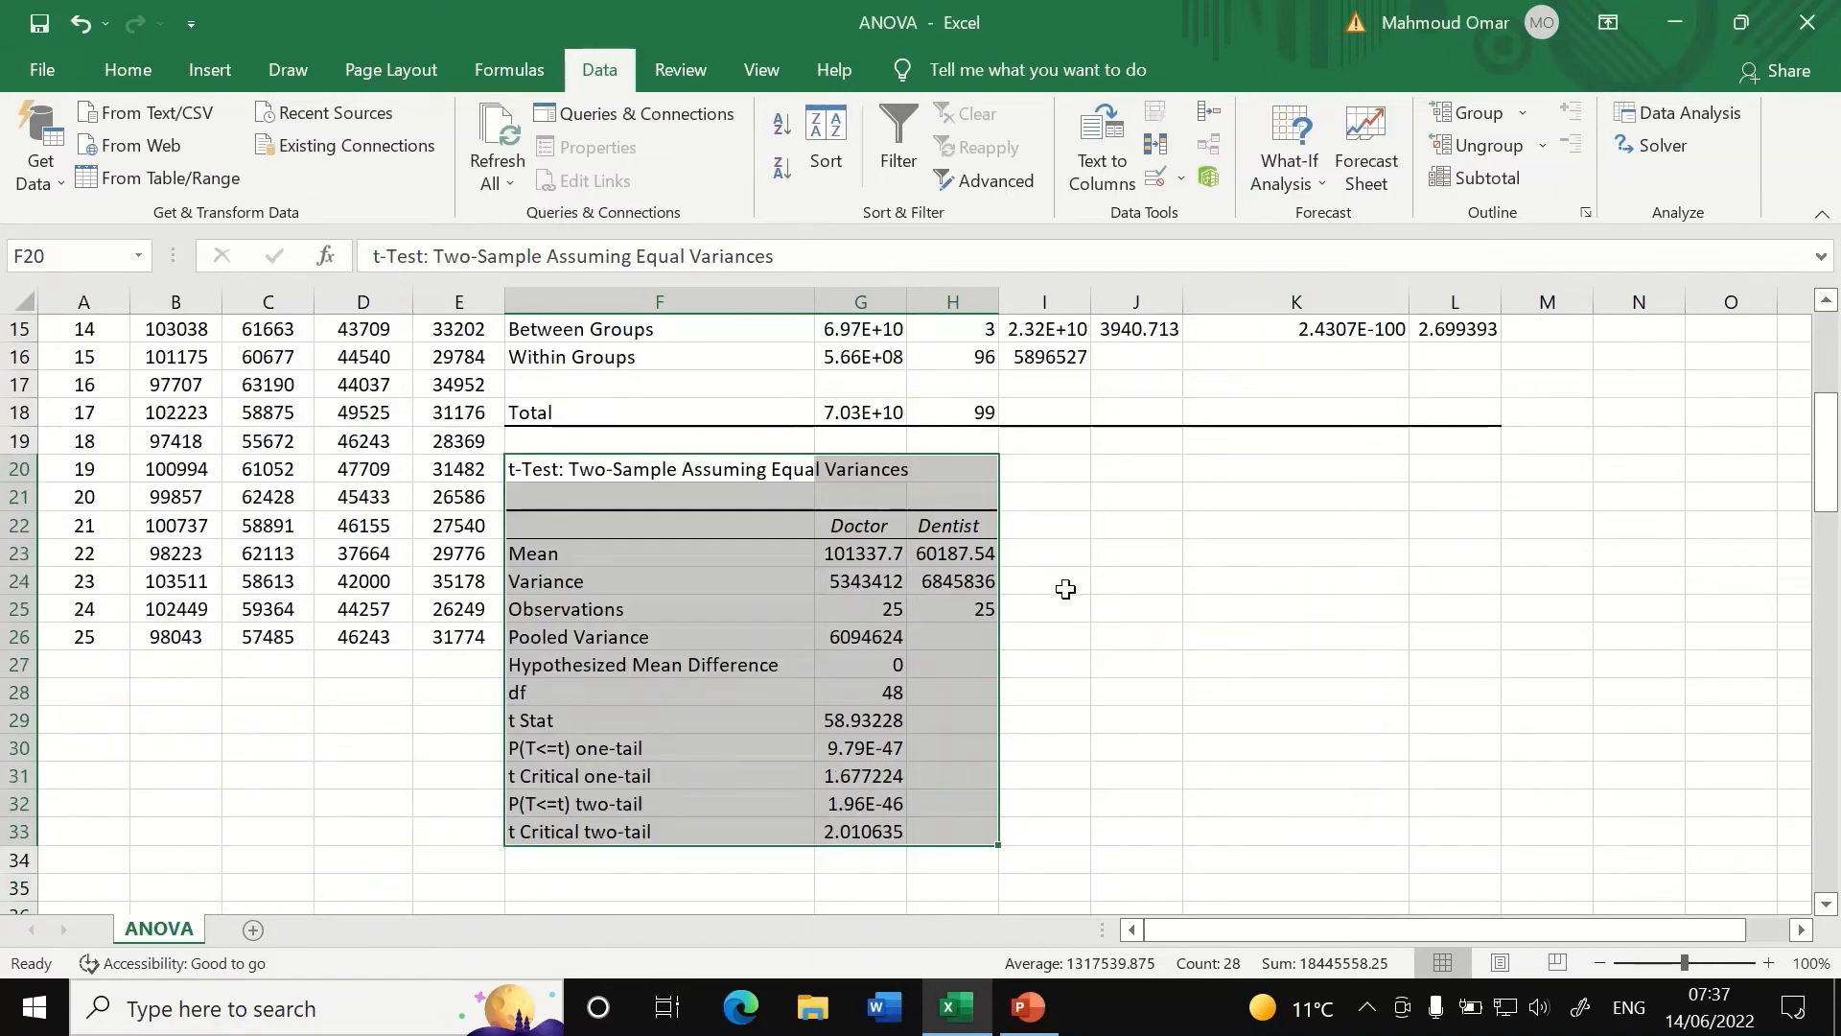
drag(814, 302, 857, 301)
drag(1041, 301, 1078, 301)
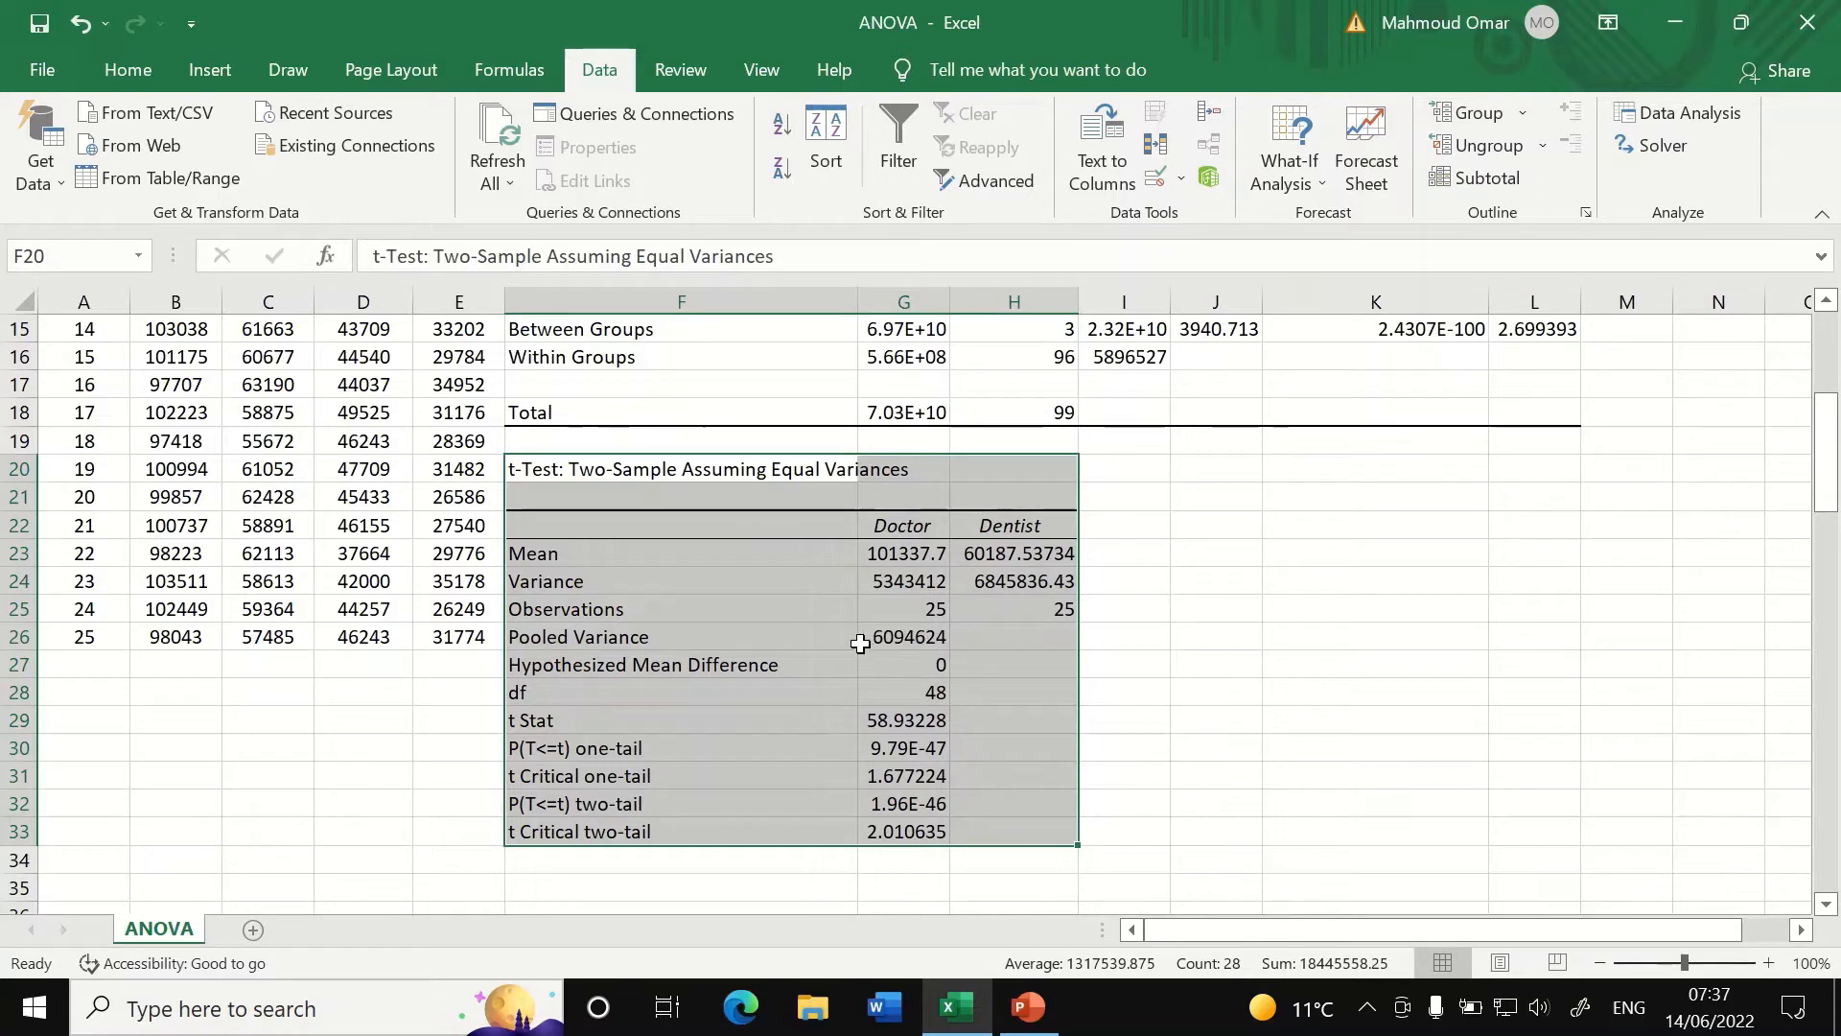
scroll(1057, 609, up, 2)
scroll(1058, 609, down, 2)
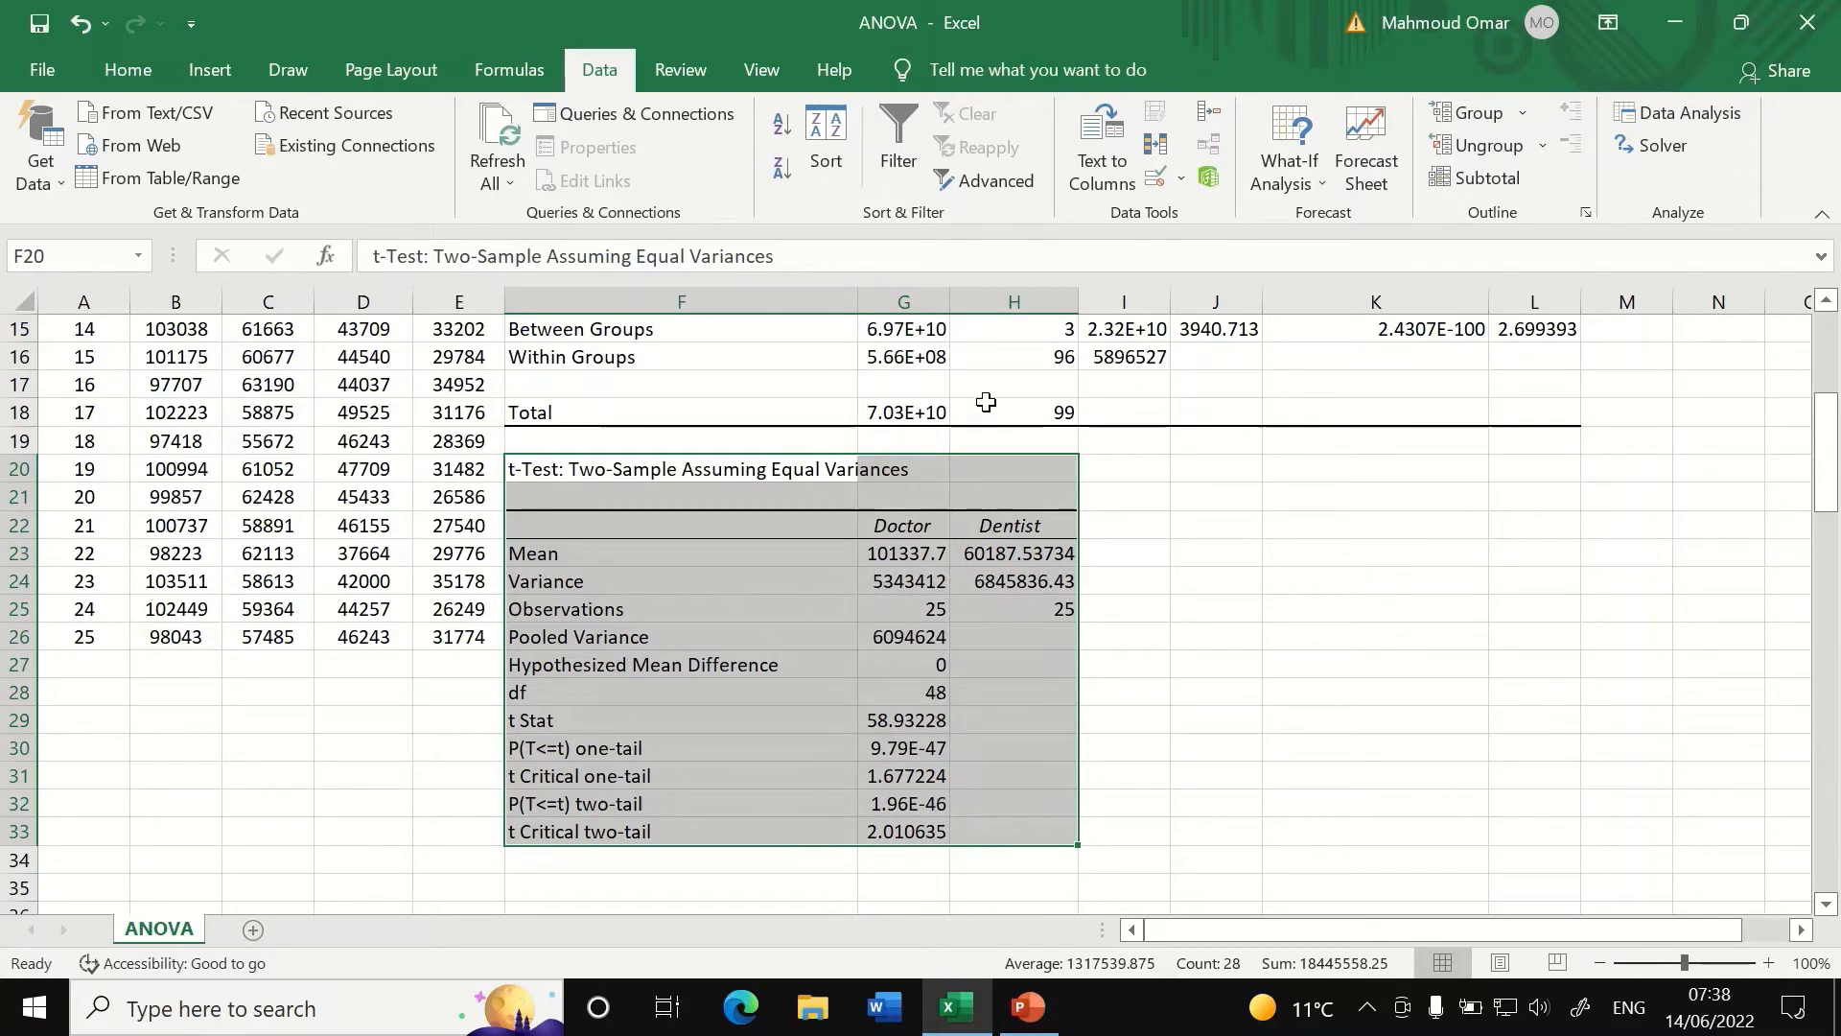
drag(951, 297, 1040, 298)
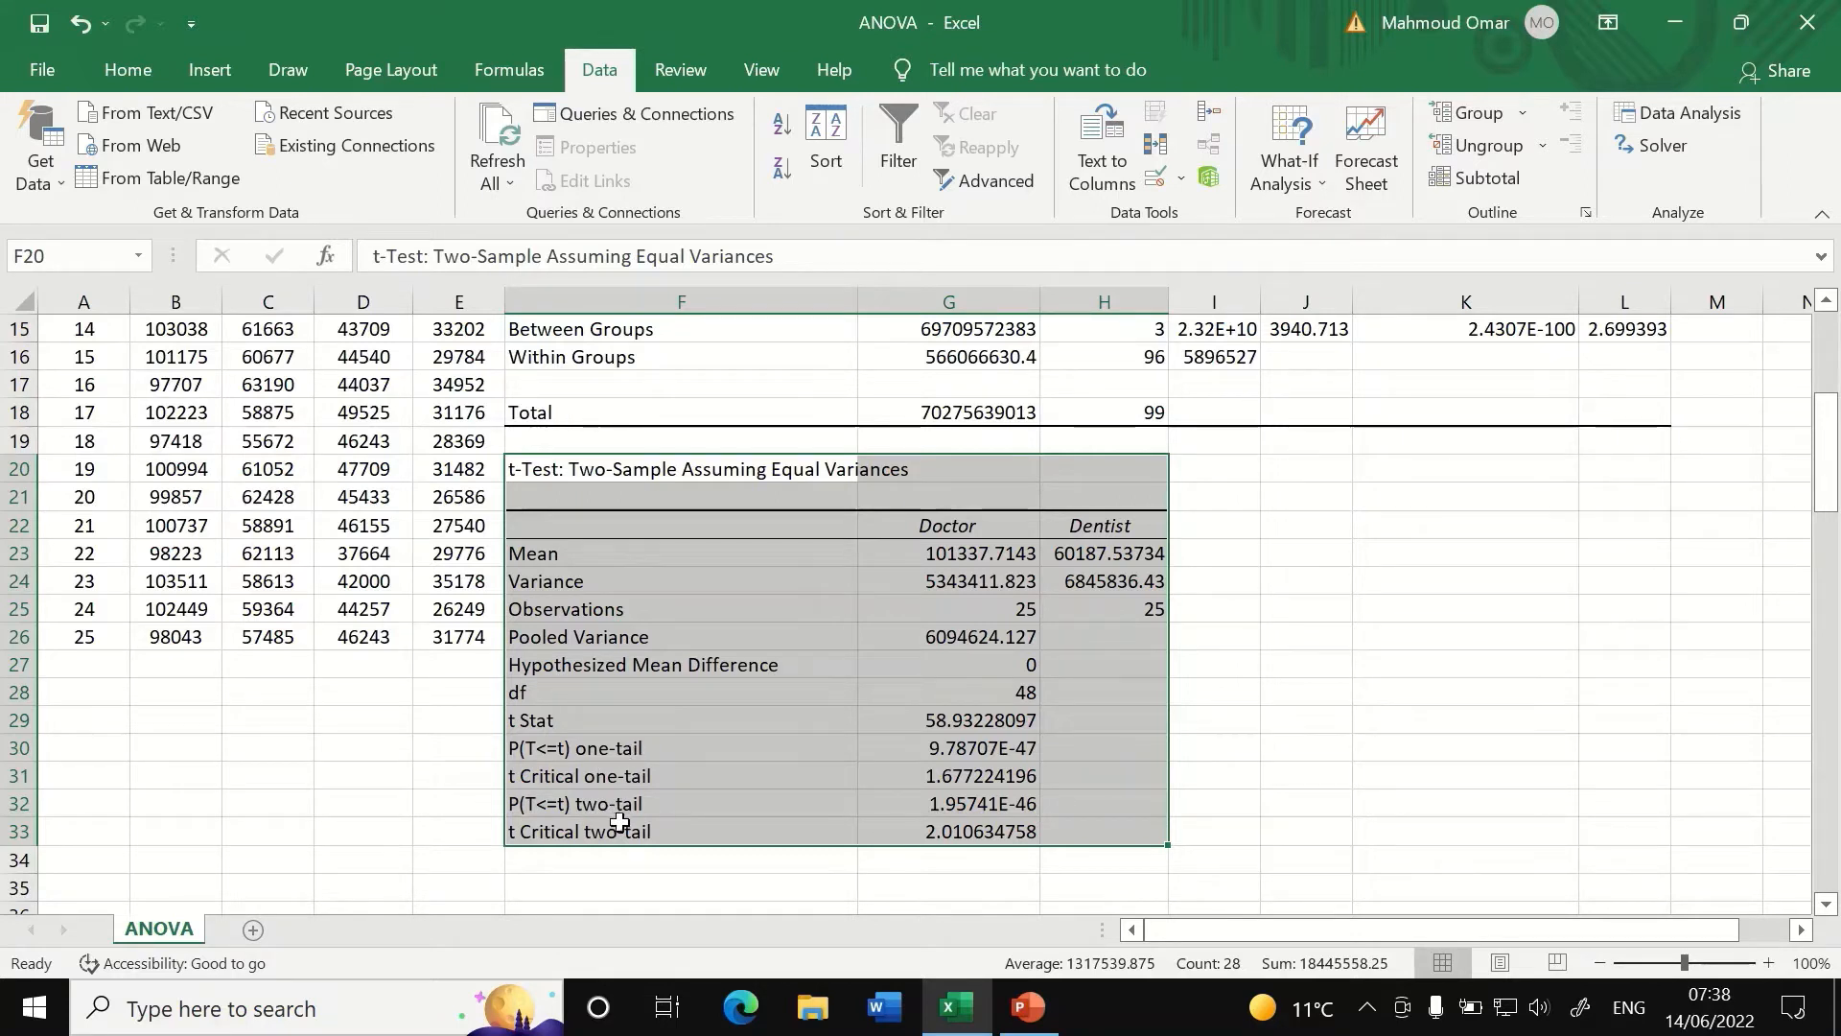
Examine the two-tail P-value of the Doctor–Dentist t-test alongside the ANOVA tables and the profession data columns.
click(927, 808)
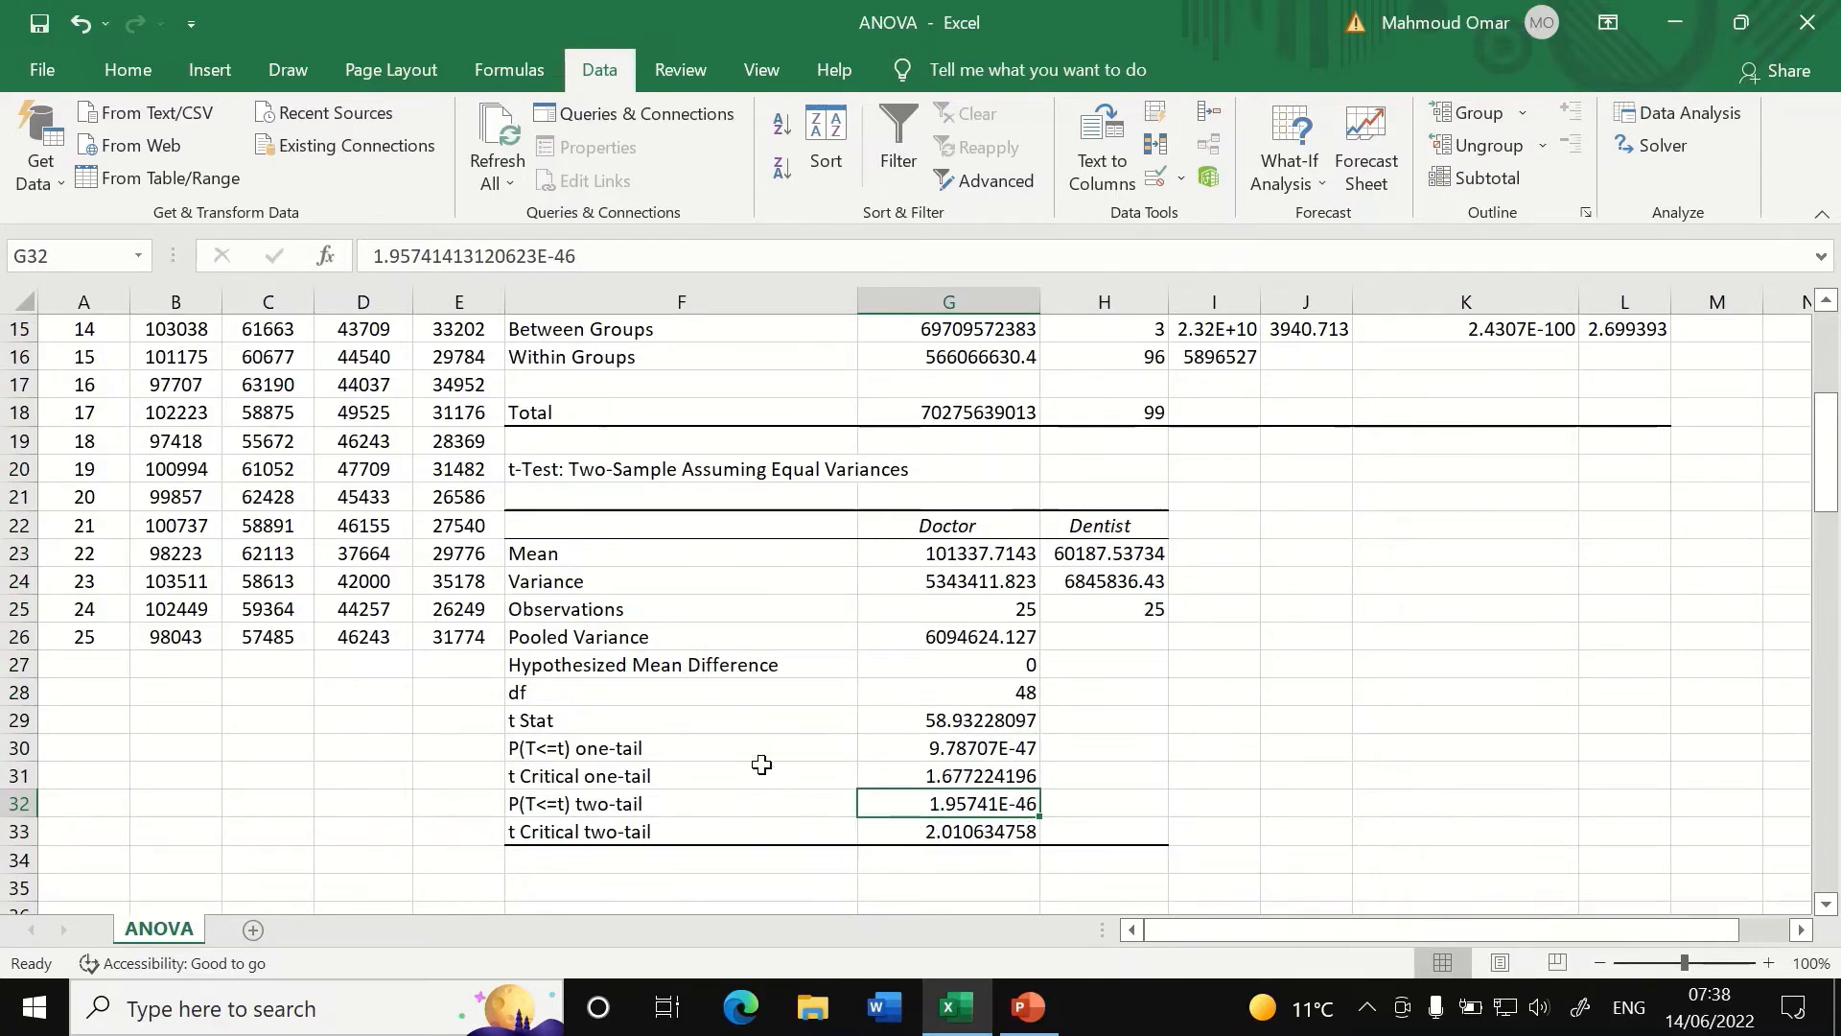
scroll(753, 758, up, 5)
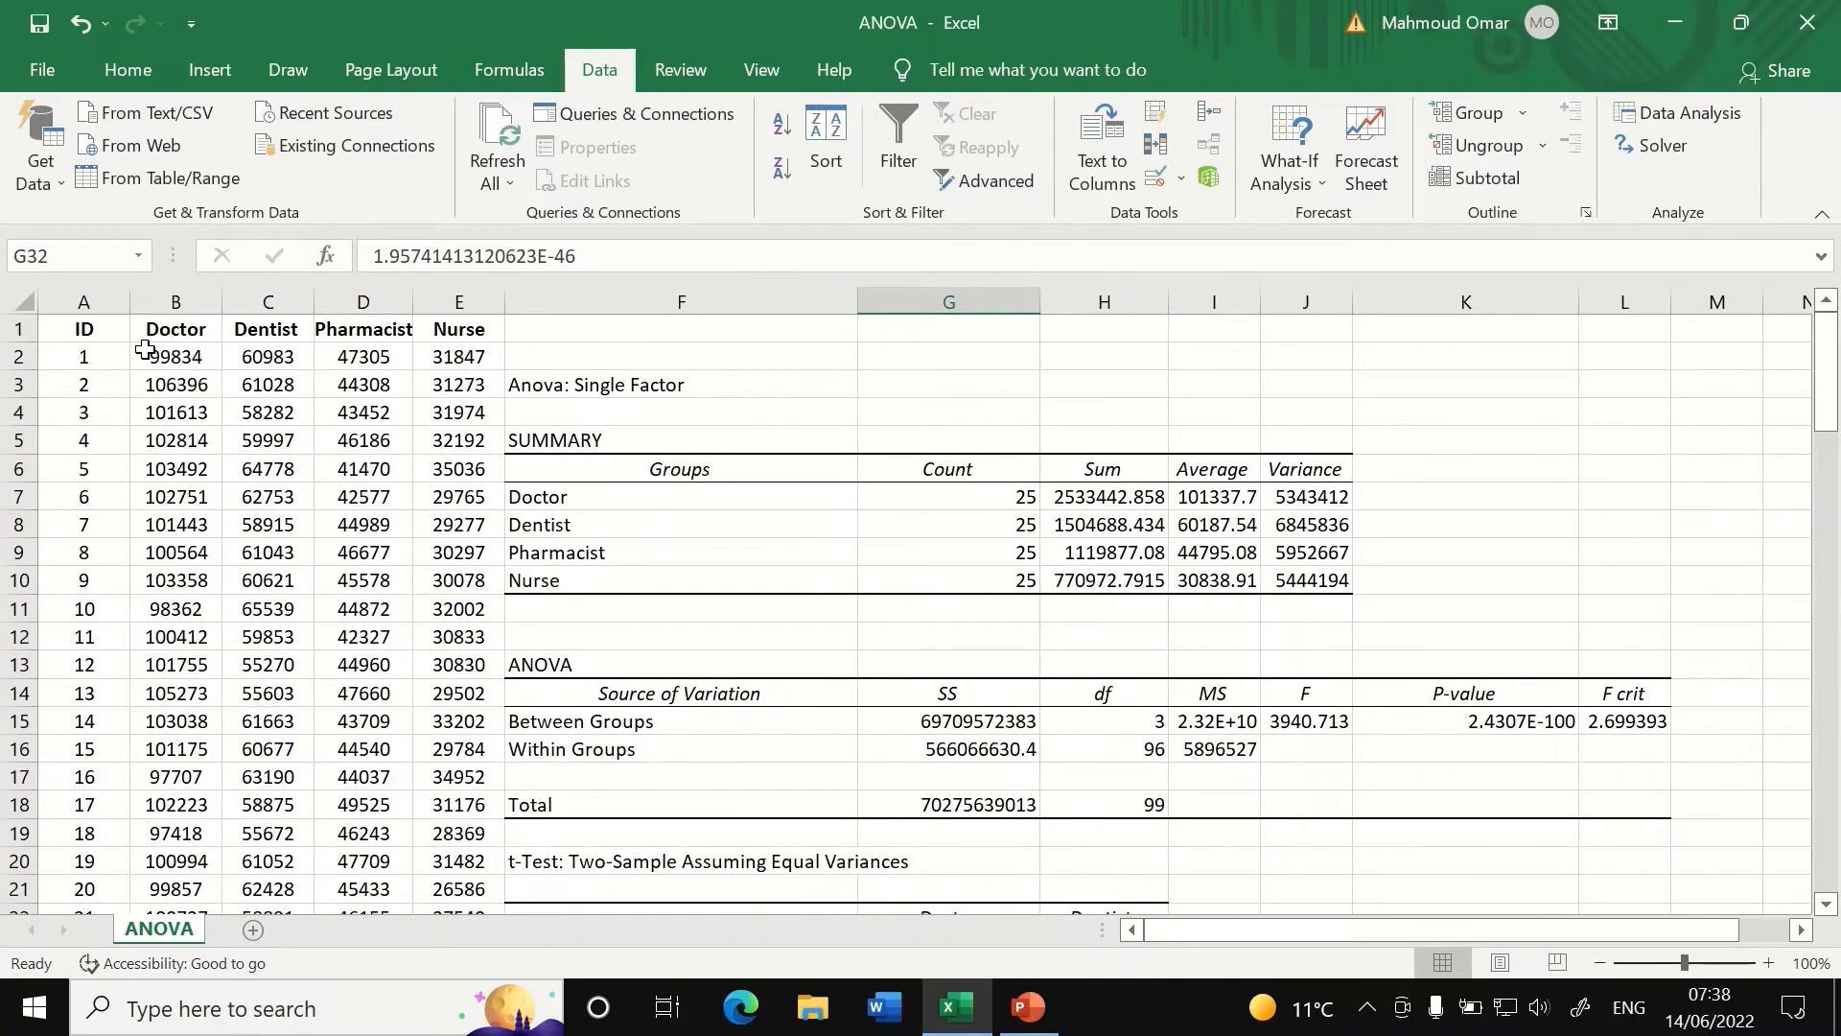
scroll(1110, 607, down, 4)
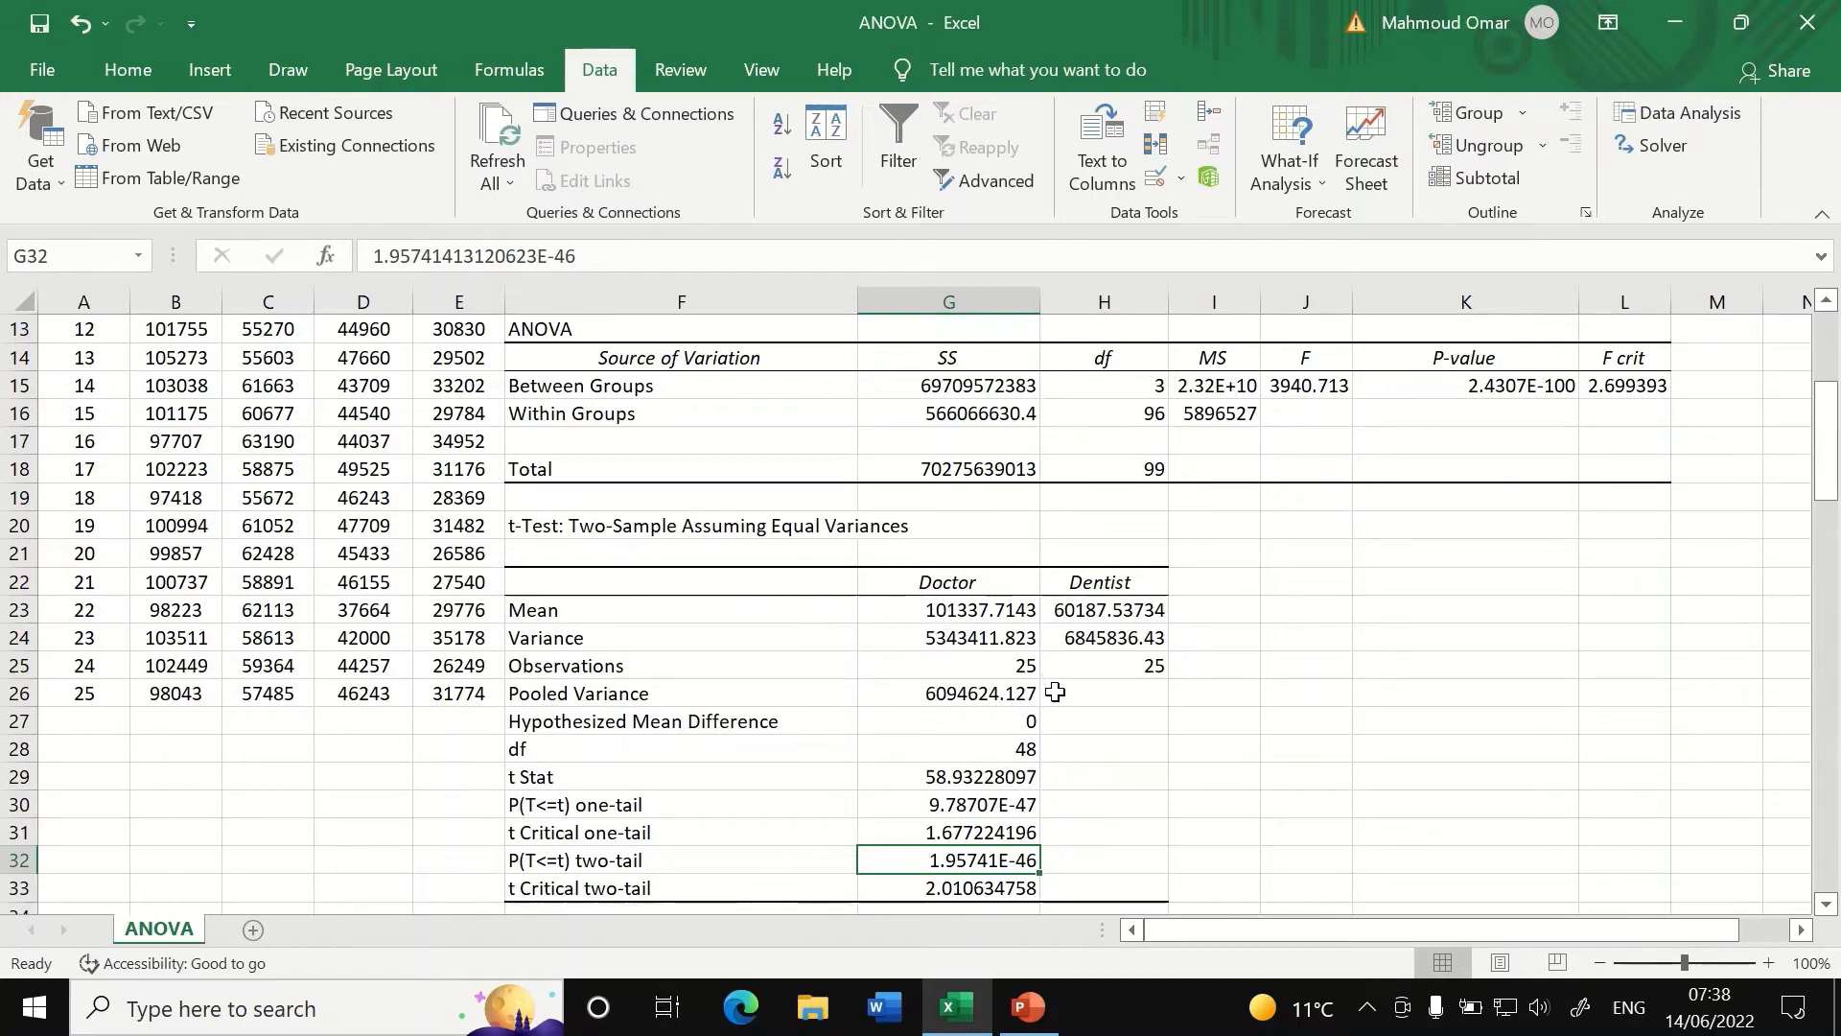
scroll(1062, 733, down, 1)
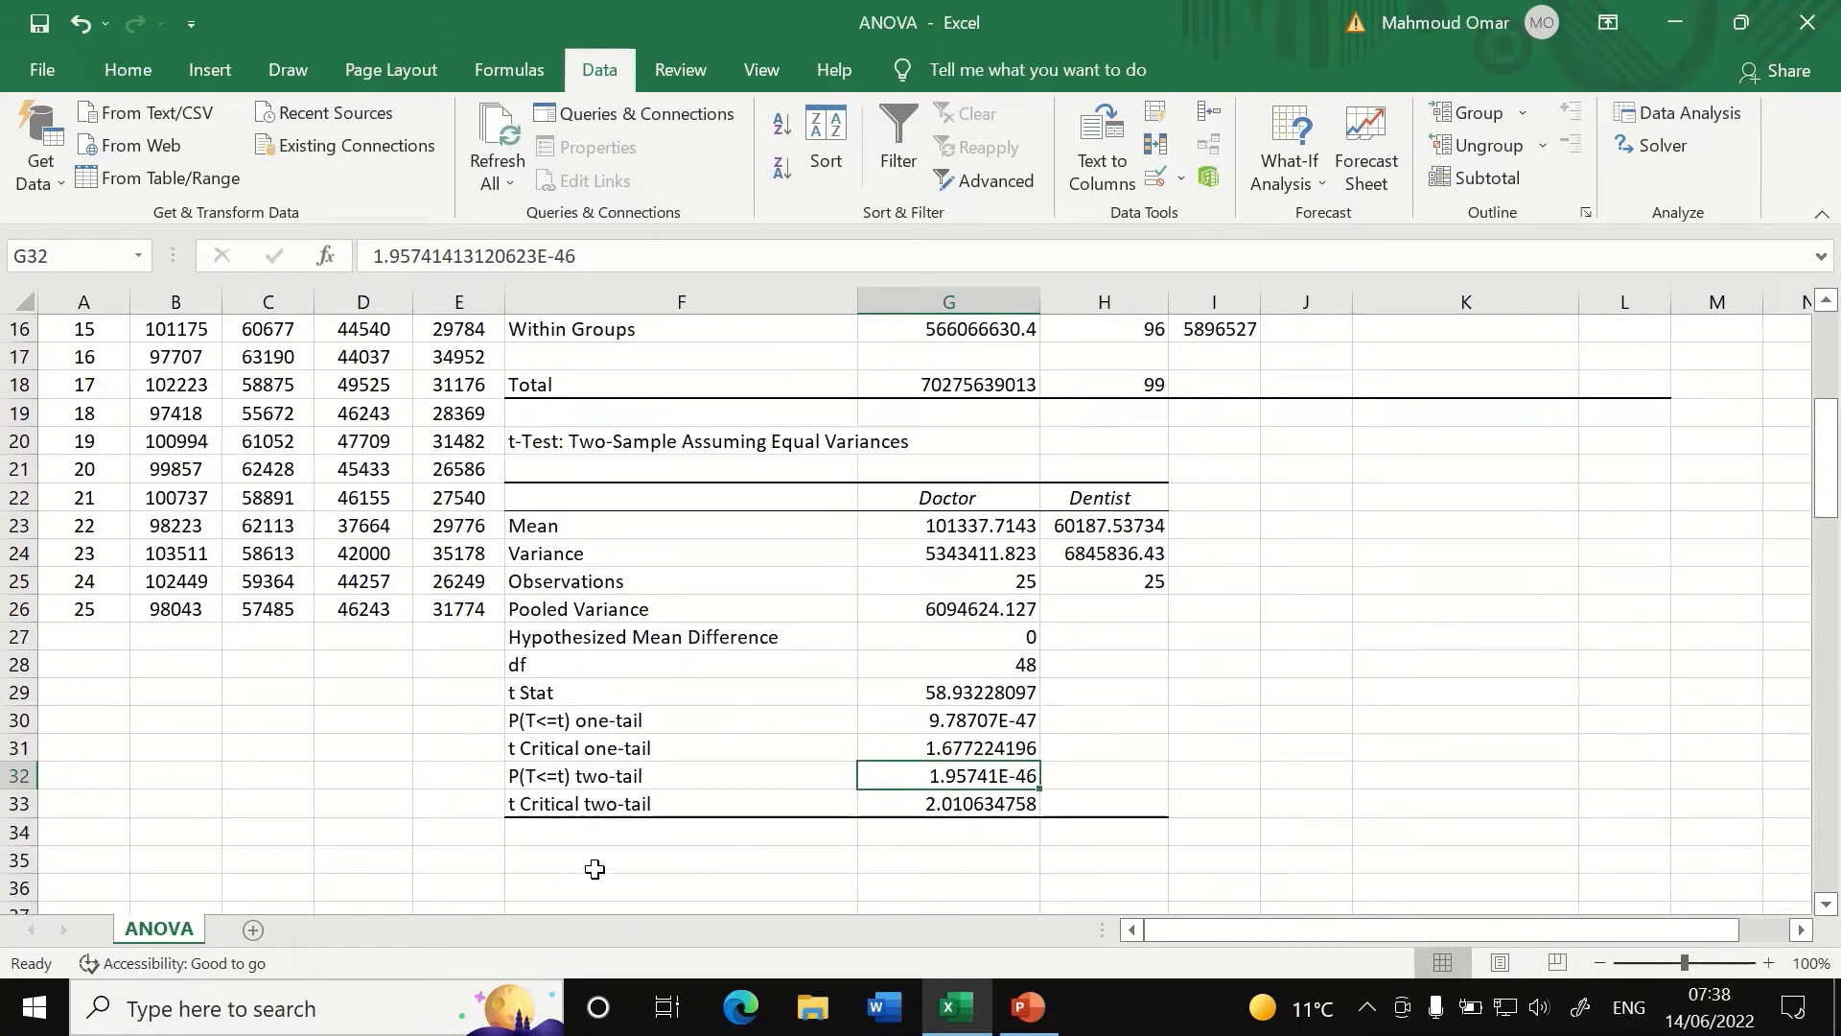
click(624, 863)
scroll(638, 801, up, 4)
scroll(600, 748, up, 1)
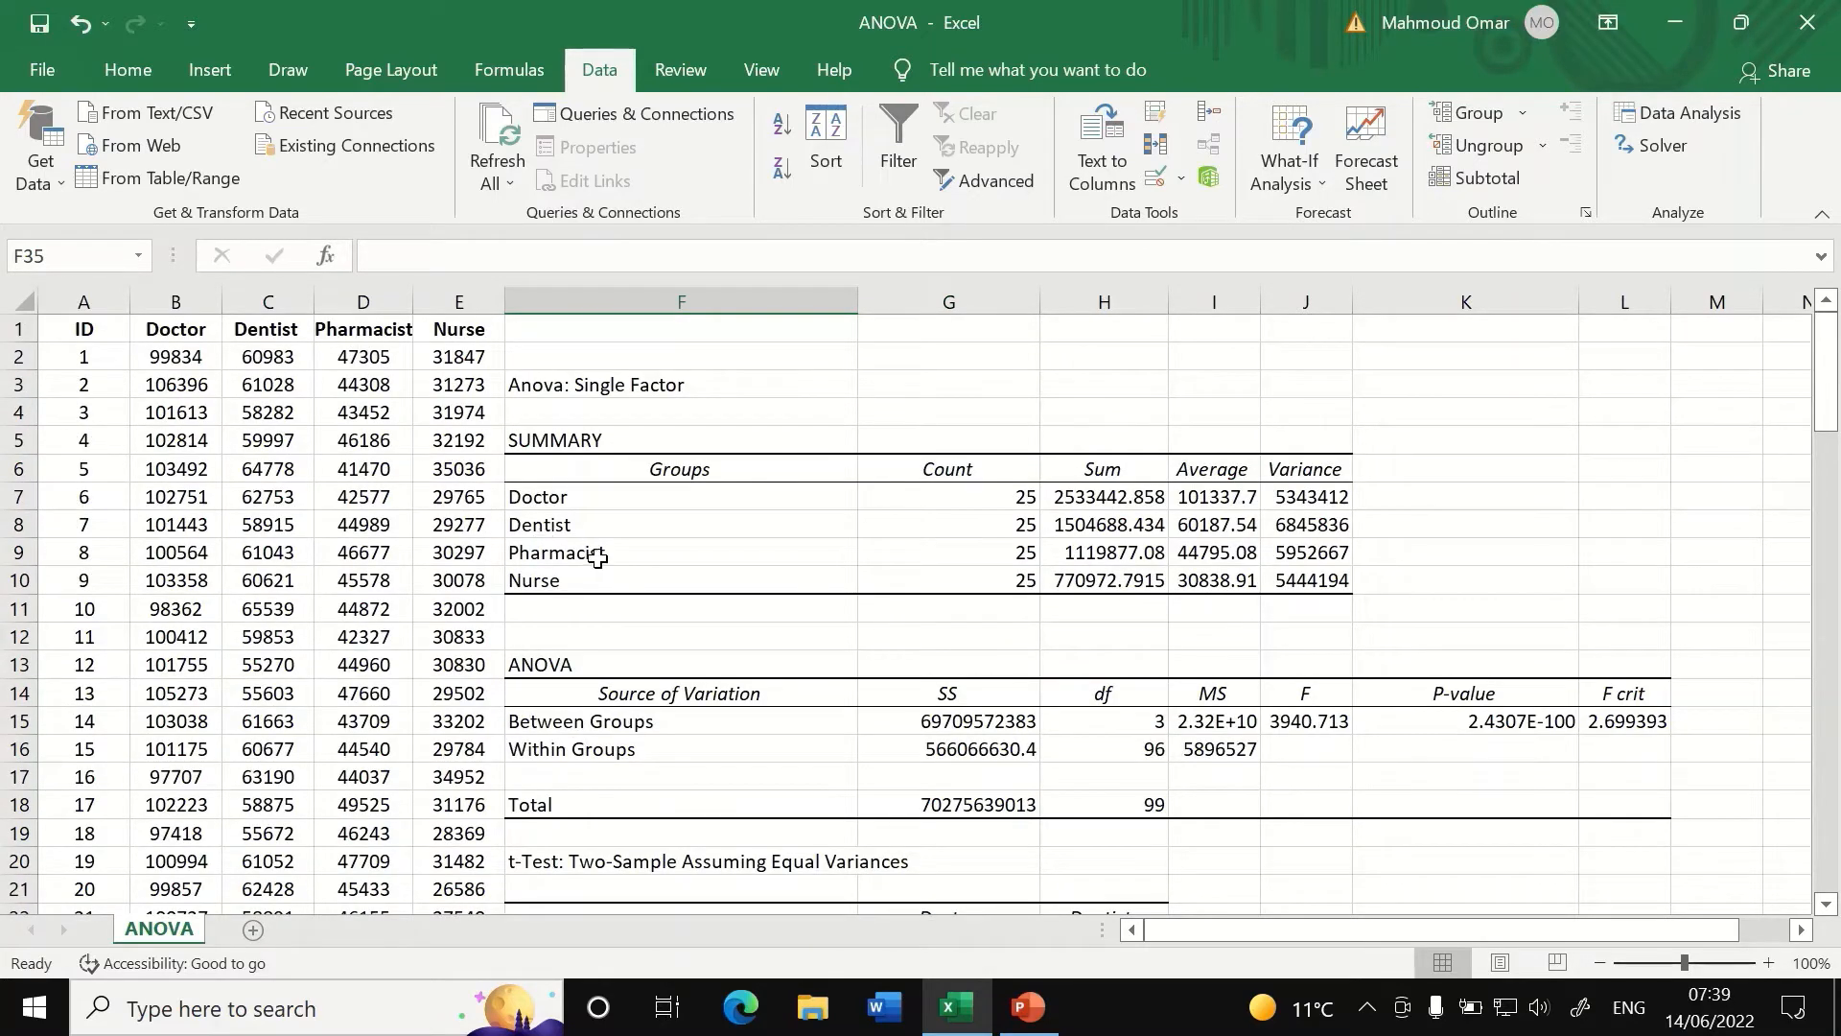
scroll(599, 558, down, 3)
scroll(875, 584, up, 3)
scroll(583, 802, down, 6)
Start another t-Test: Two-Sample Assuming Equal Variances, keeping the Doctor column $B$1:$B$26 as the Variable 1 range.
click(583, 802)
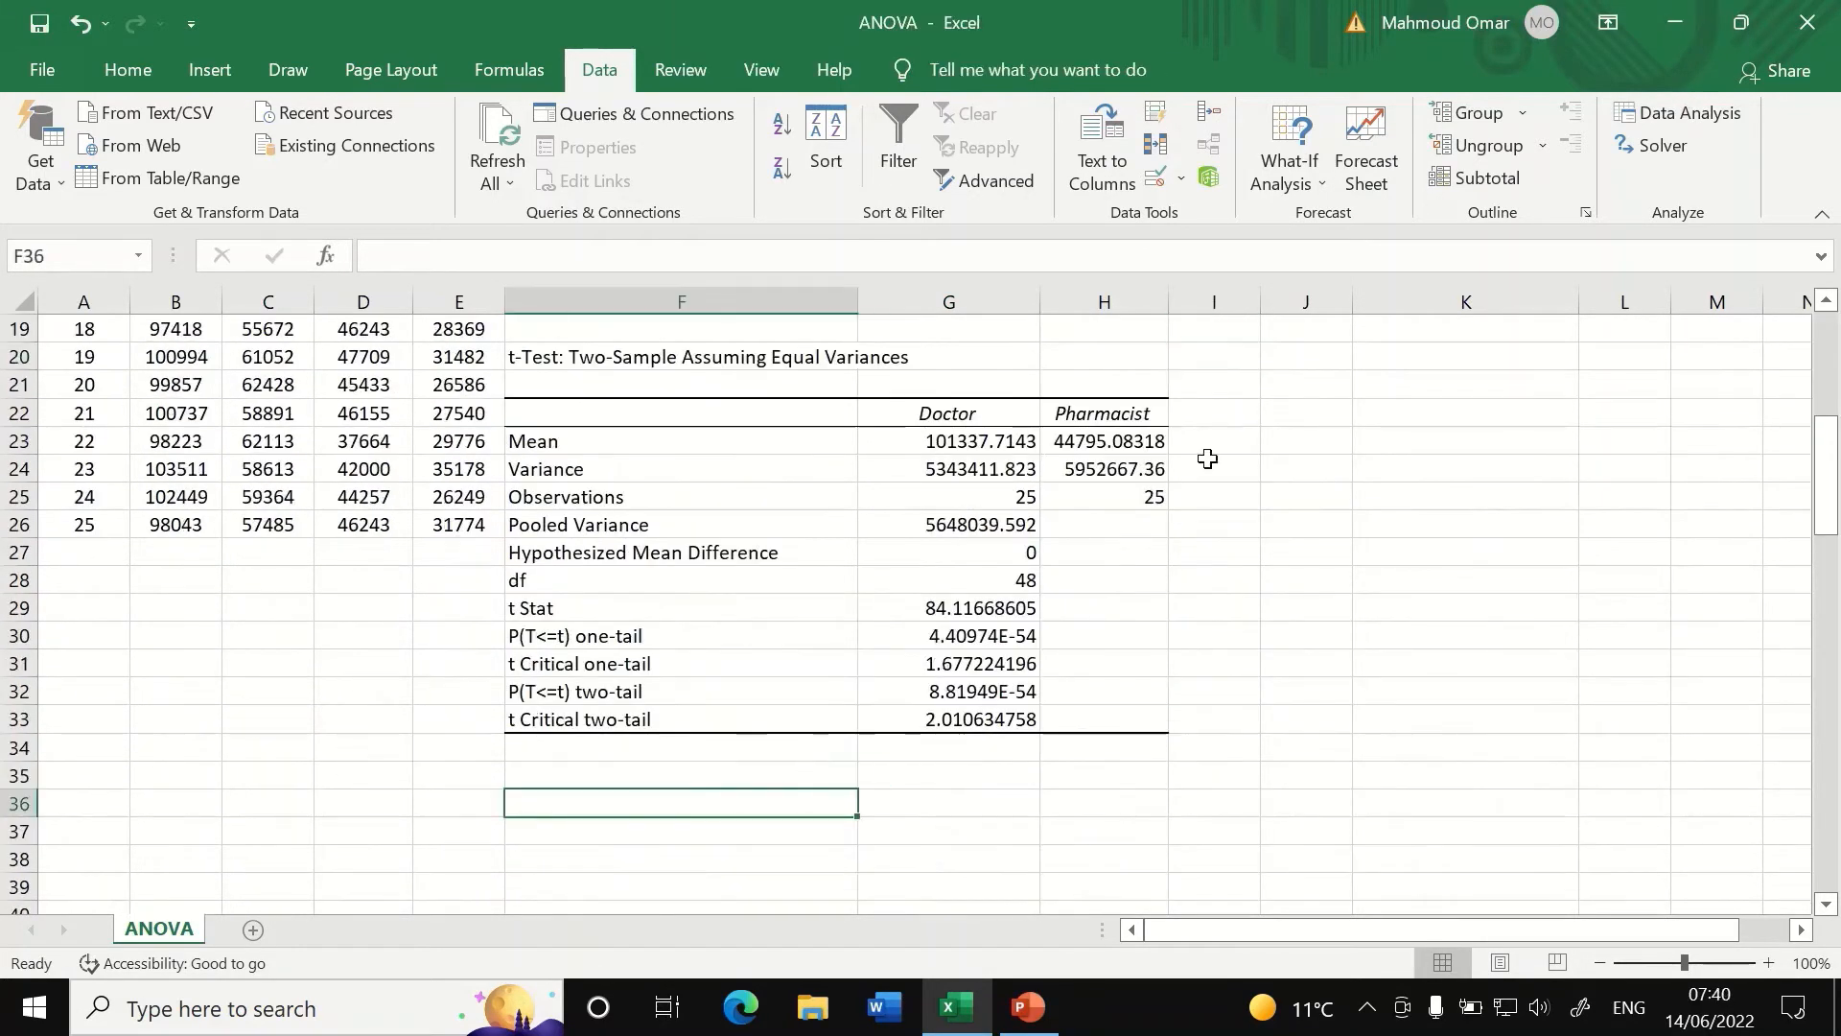
scroll(1439, 365, up, 4)
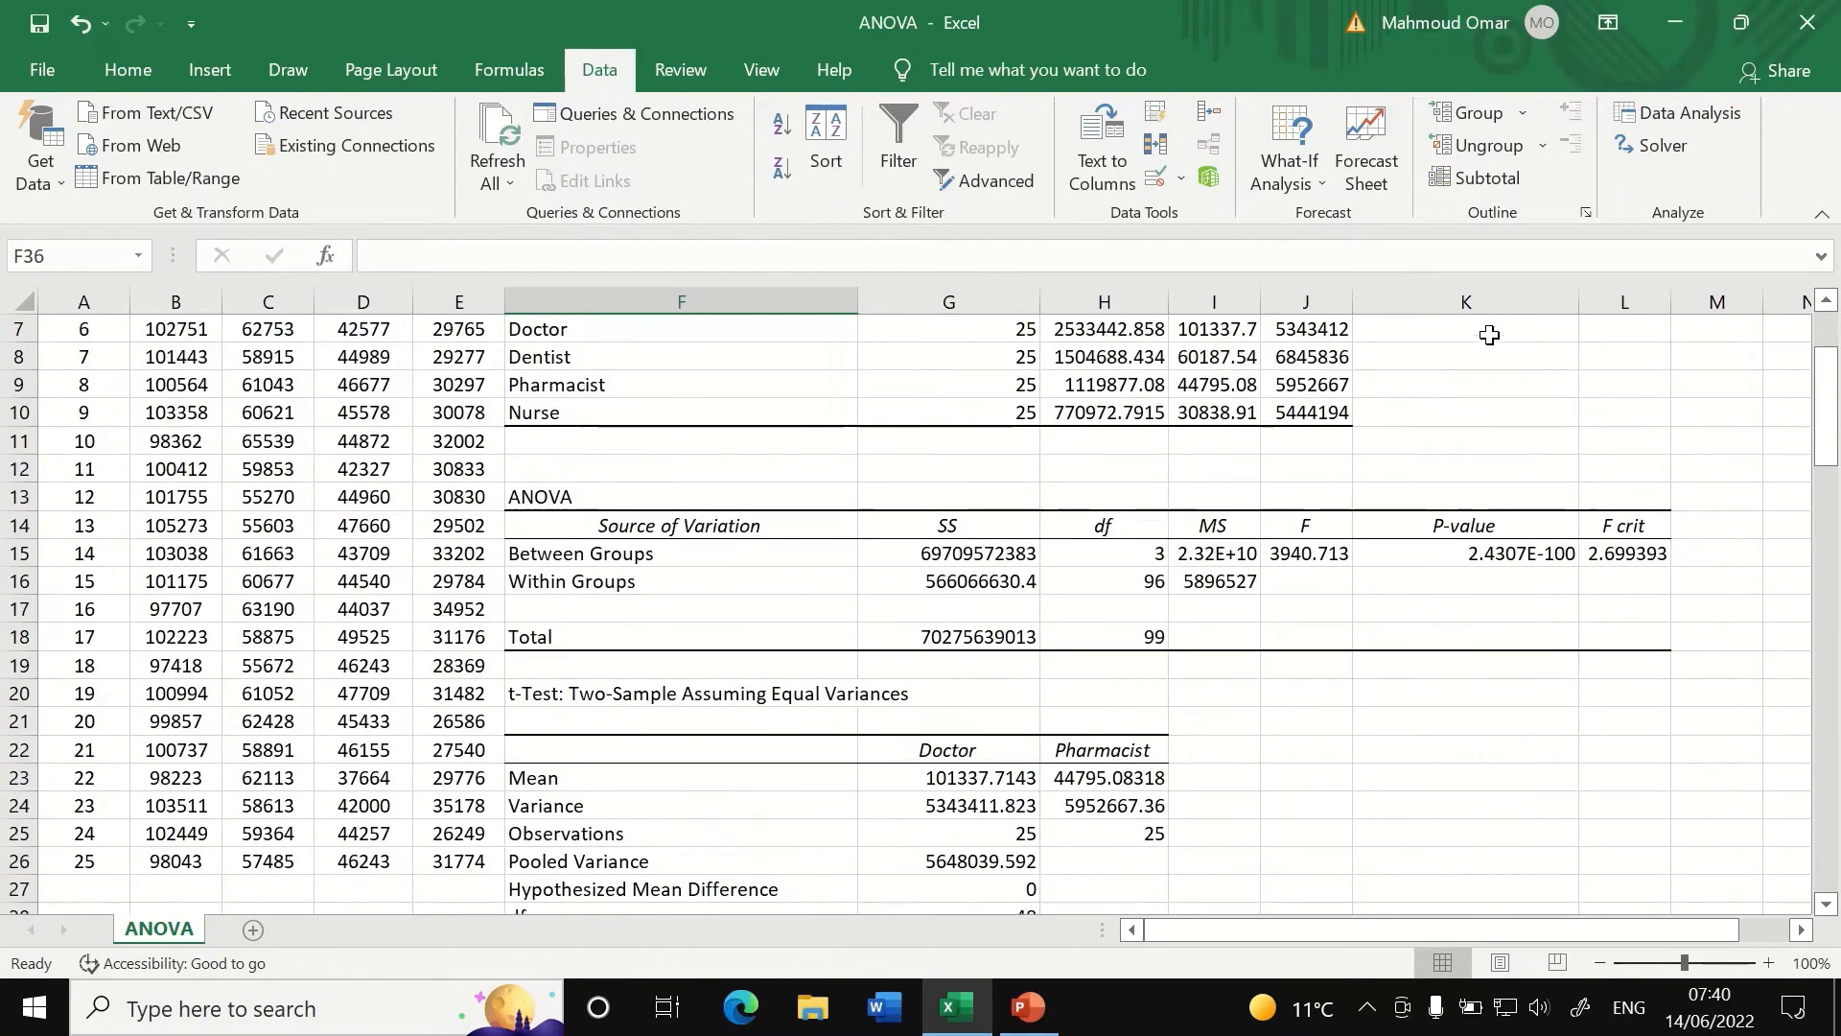
click(1686, 106)
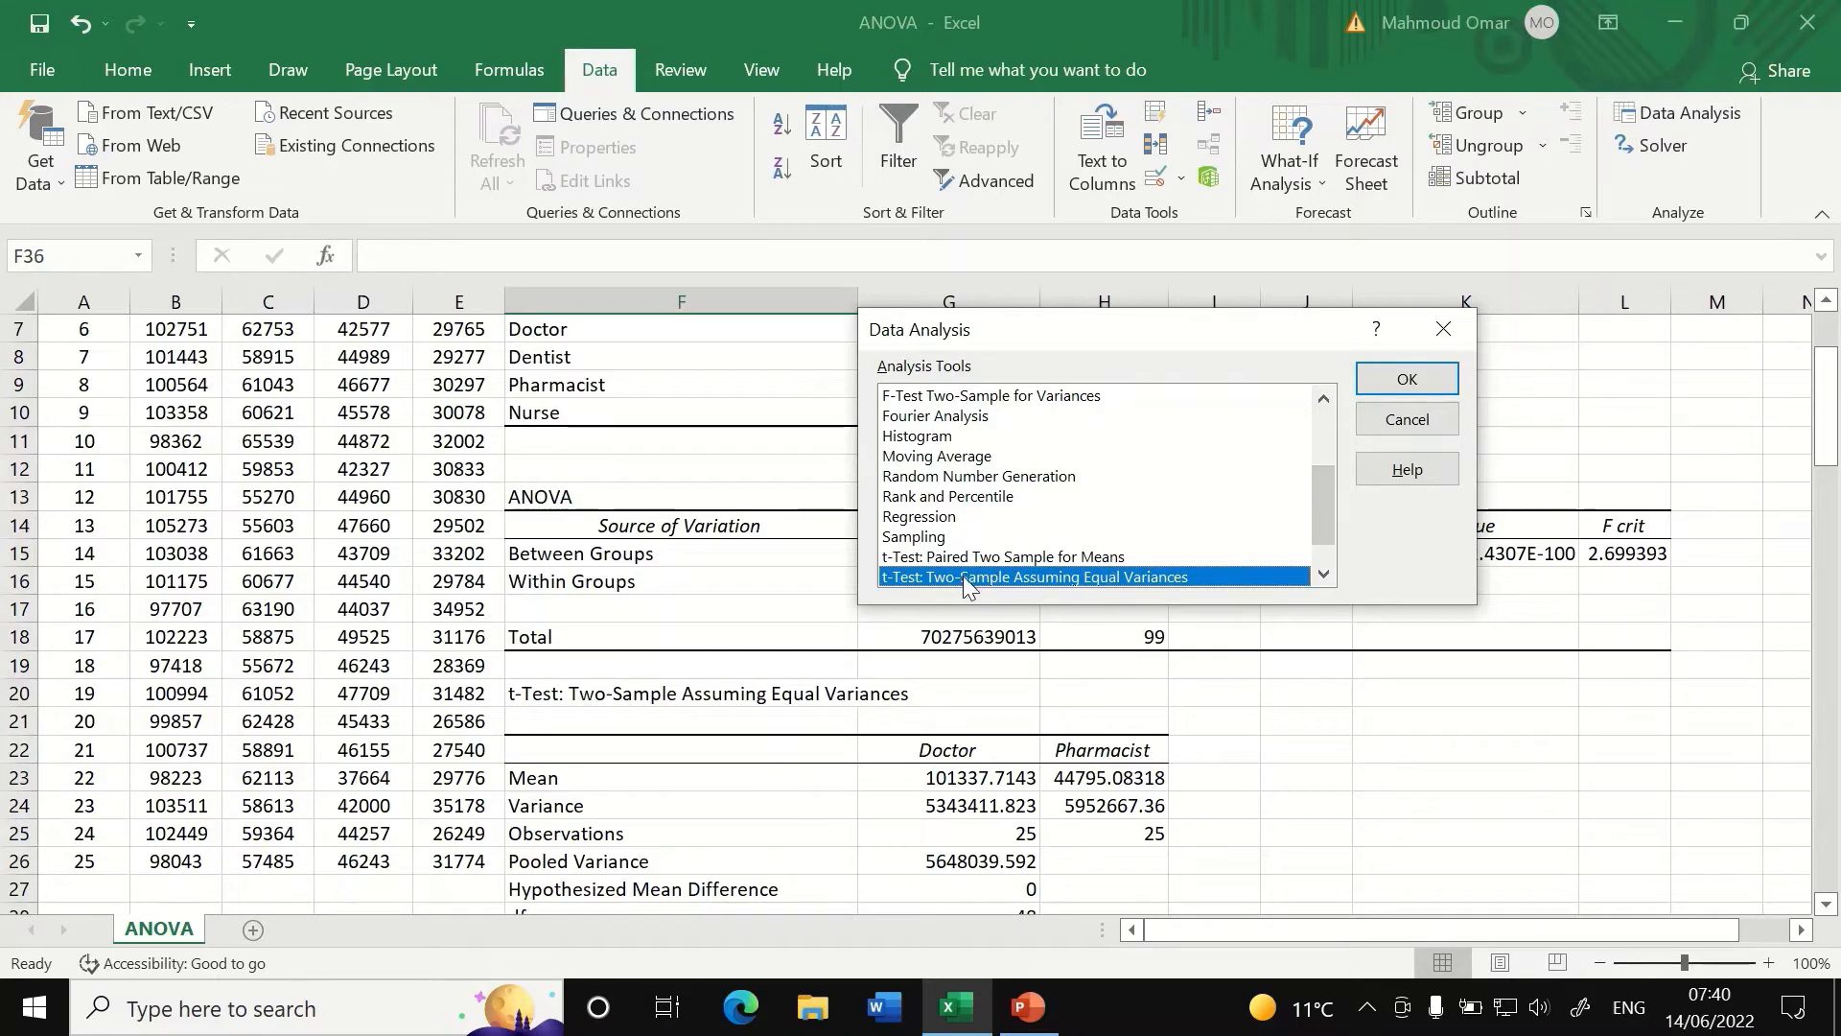
click(1407, 380)
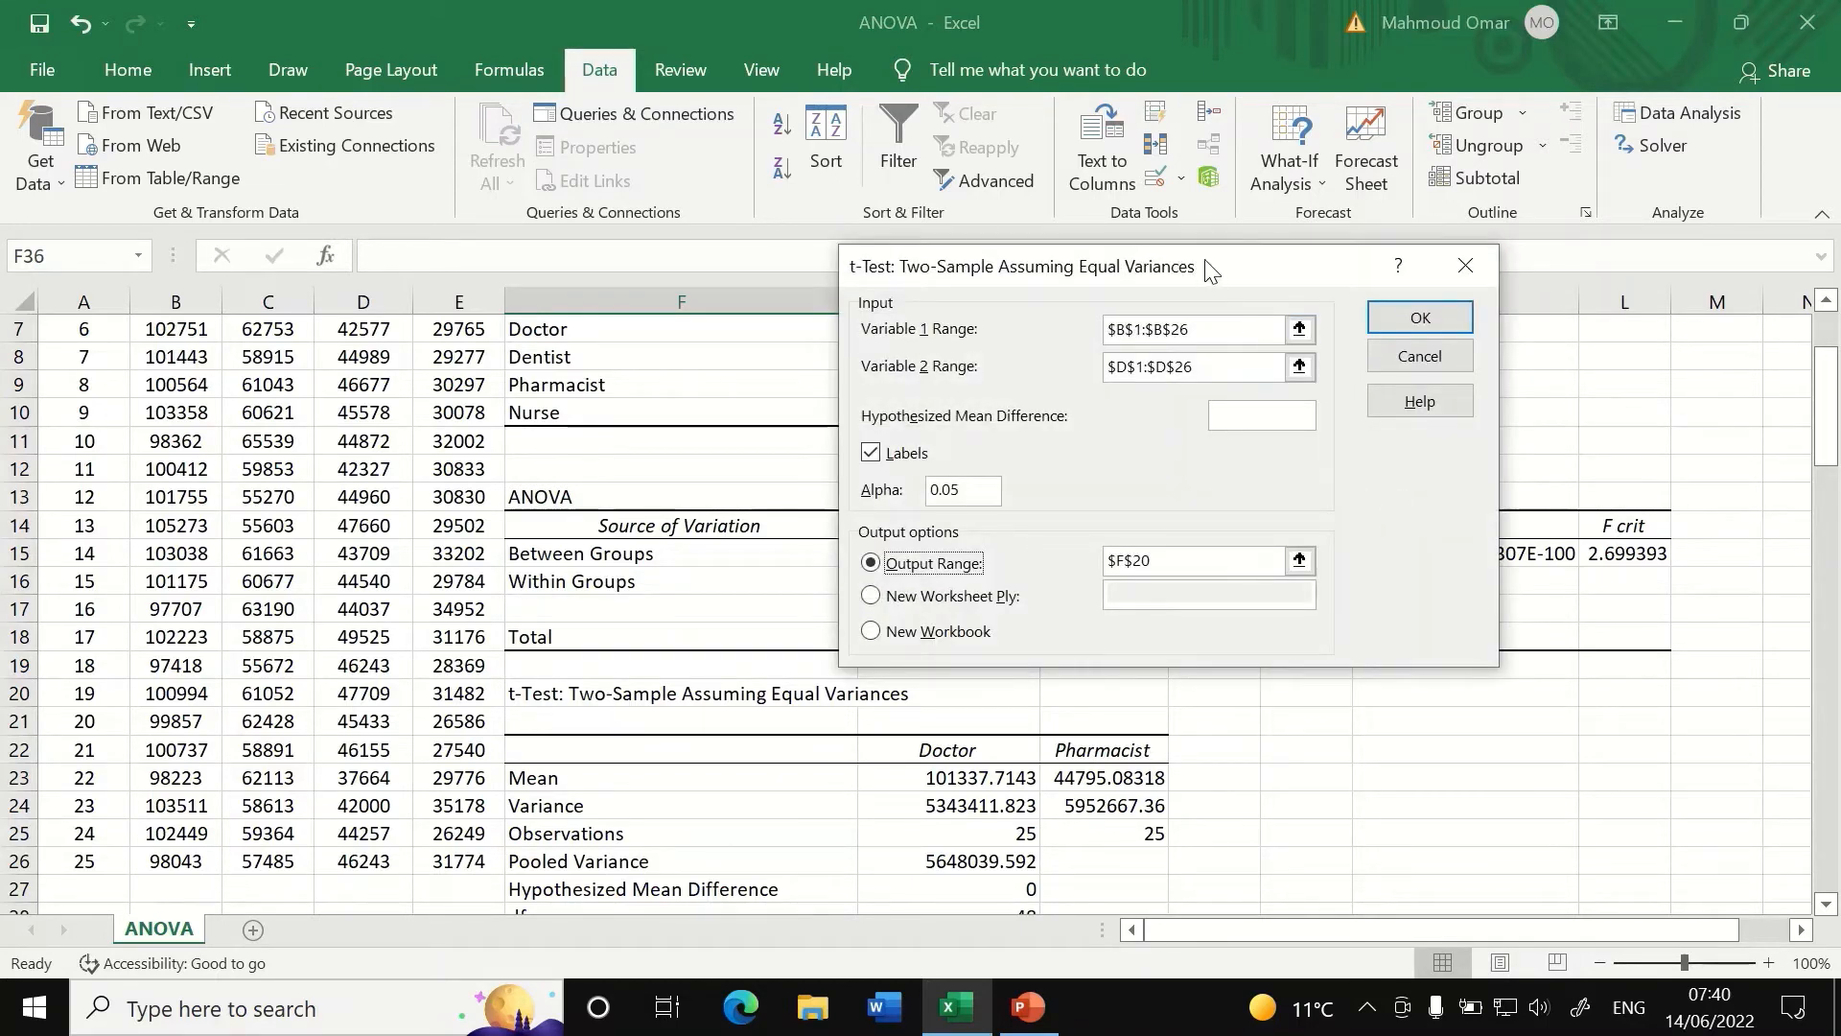
drag(1199, 268, 1120, 267)
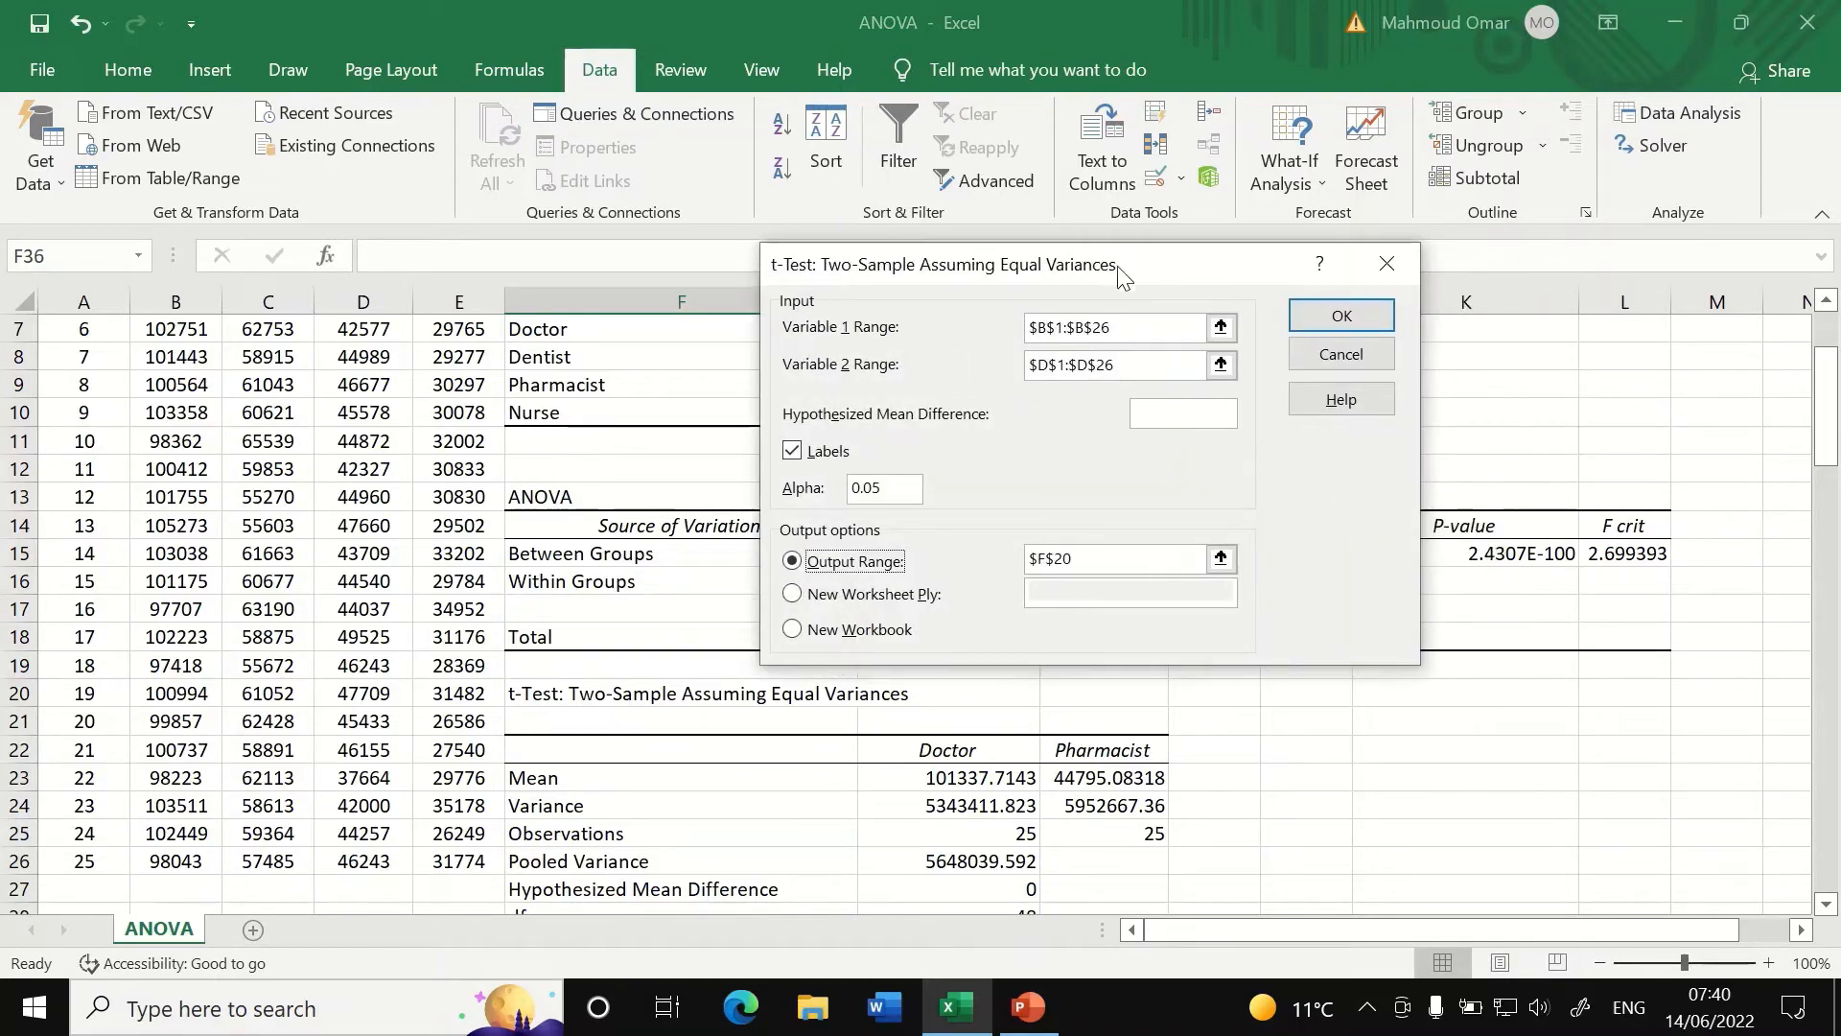
click(1220, 329)
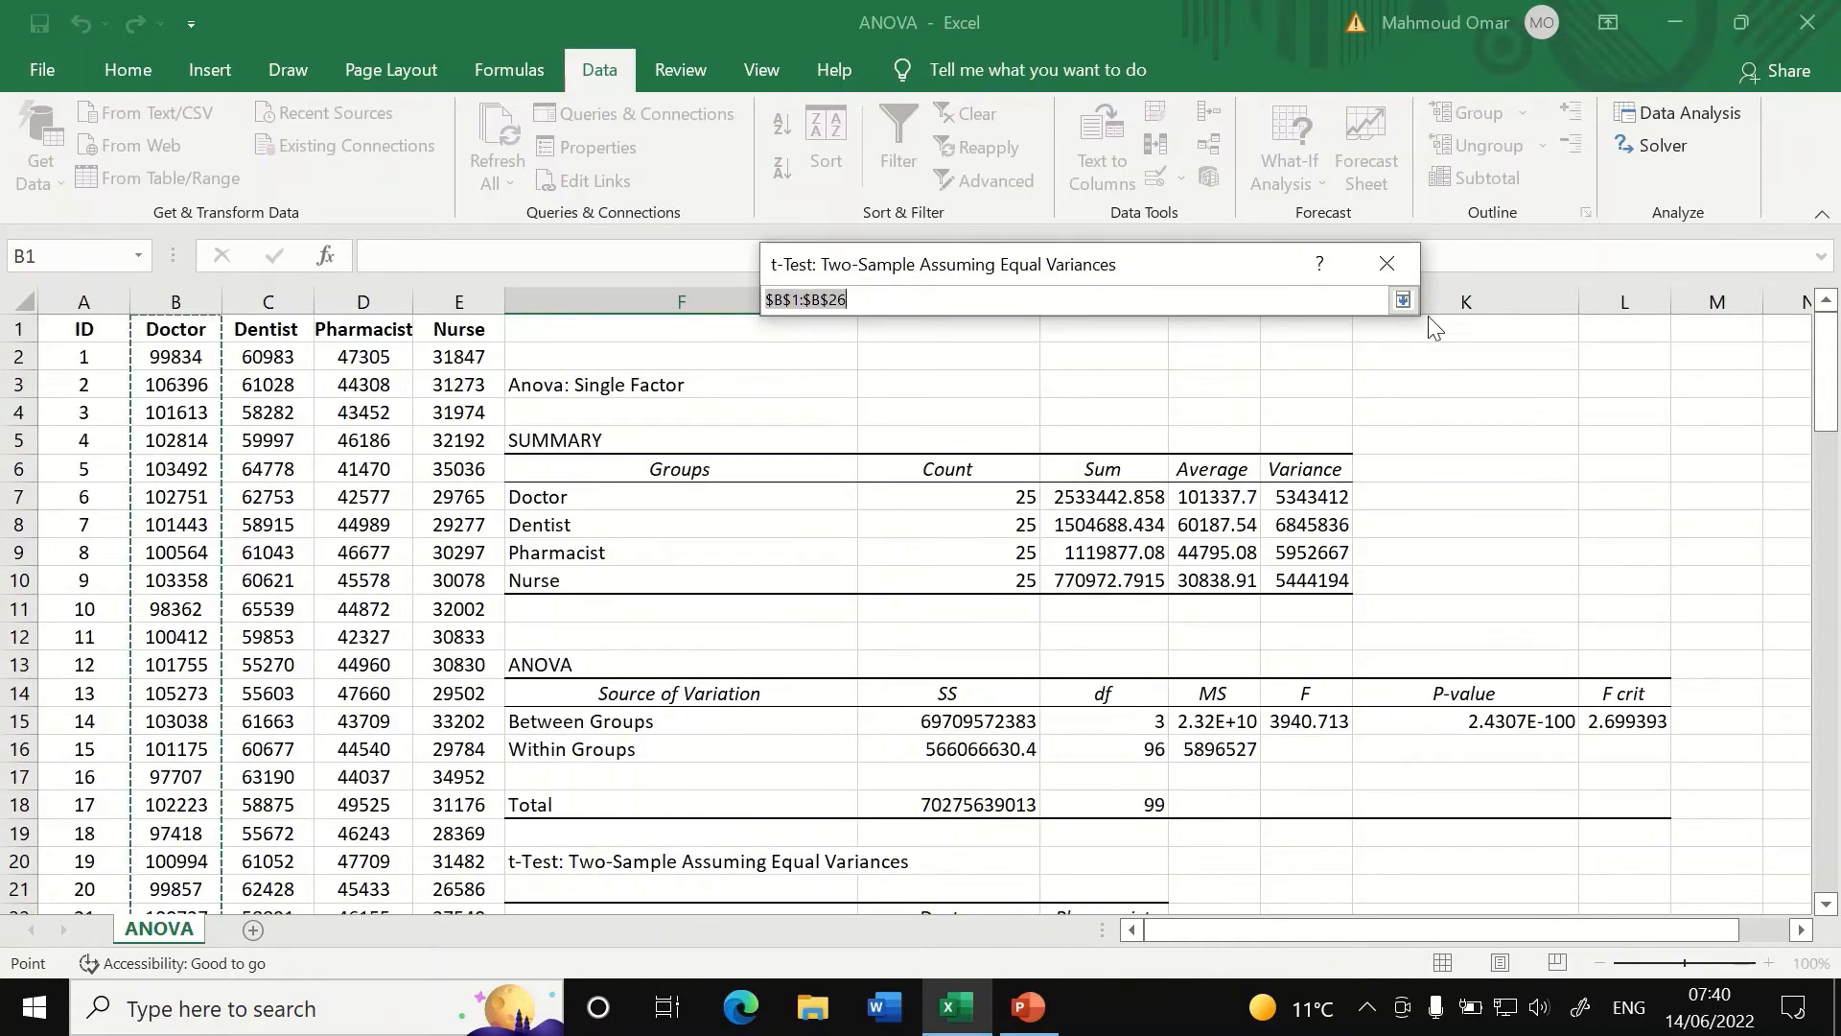
scroll(1372, 361, down, 3)
scroll(1372, 360, up, 3)
click(1403, 300)
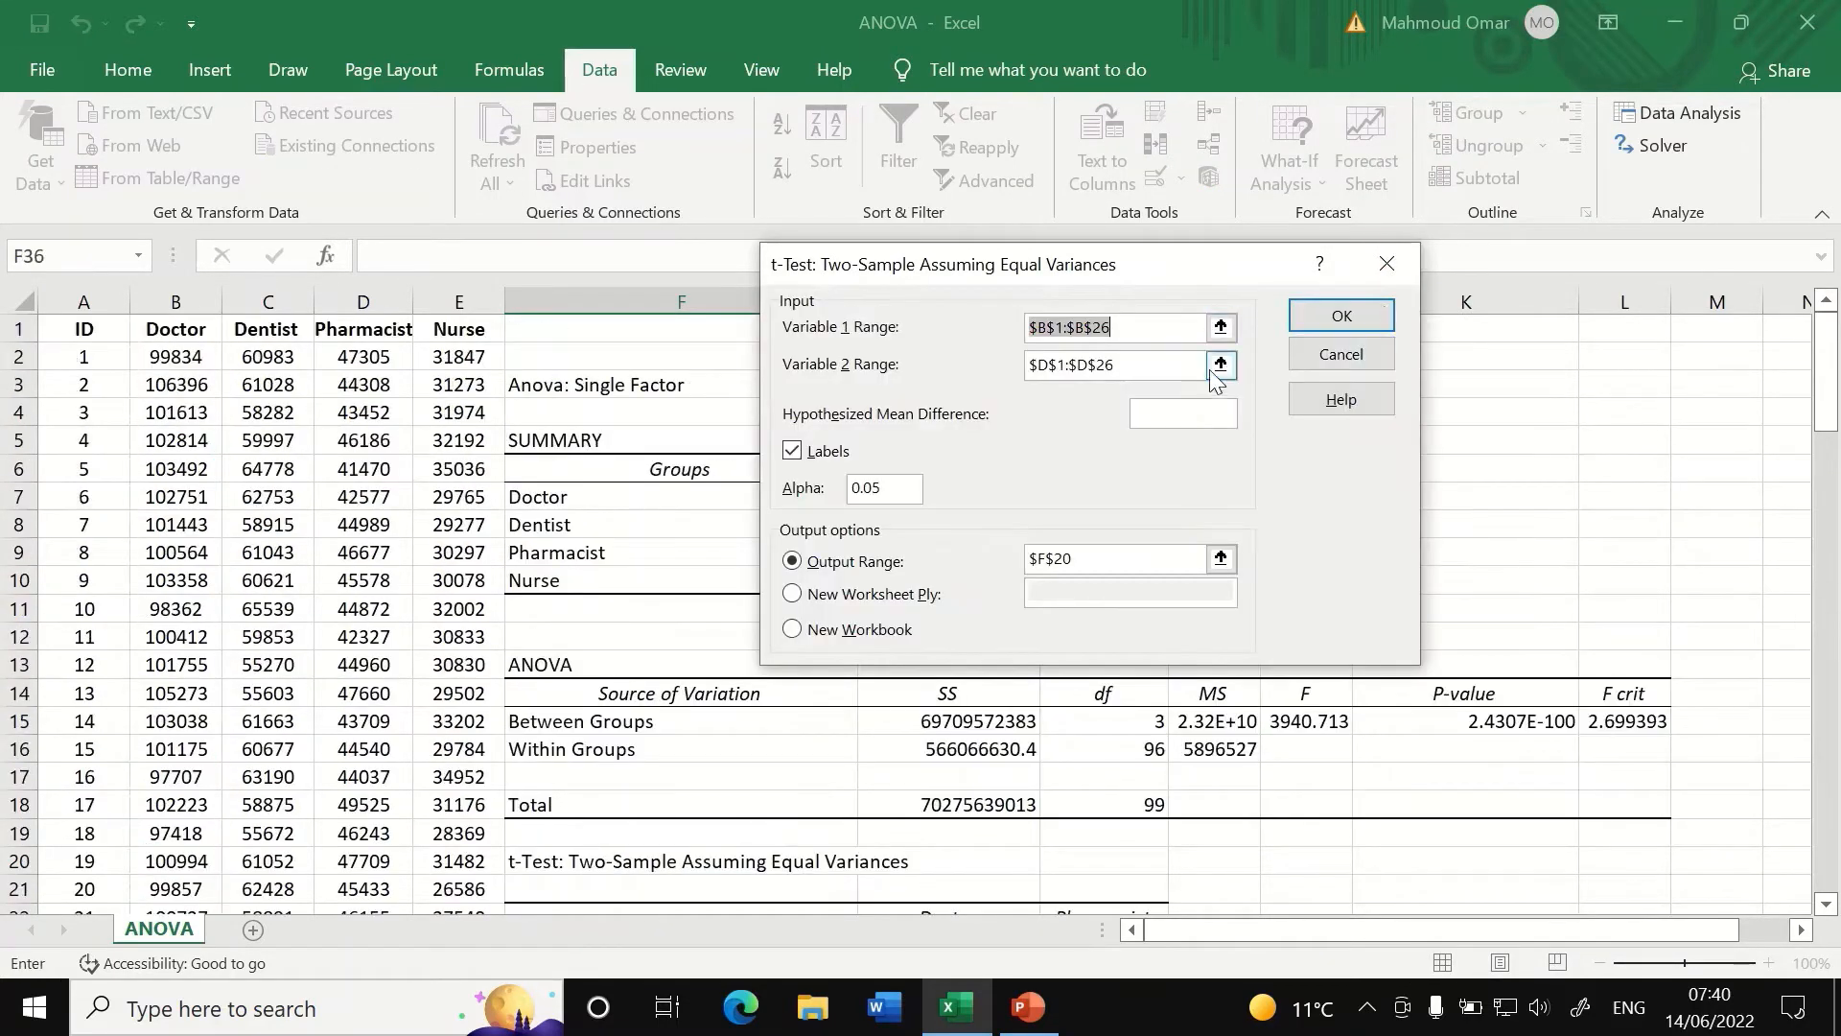
Set the Variable 2 range to the Pharmacist column with its header, $D$1:$D$26.
click(1220, 362)
click(382, 333)
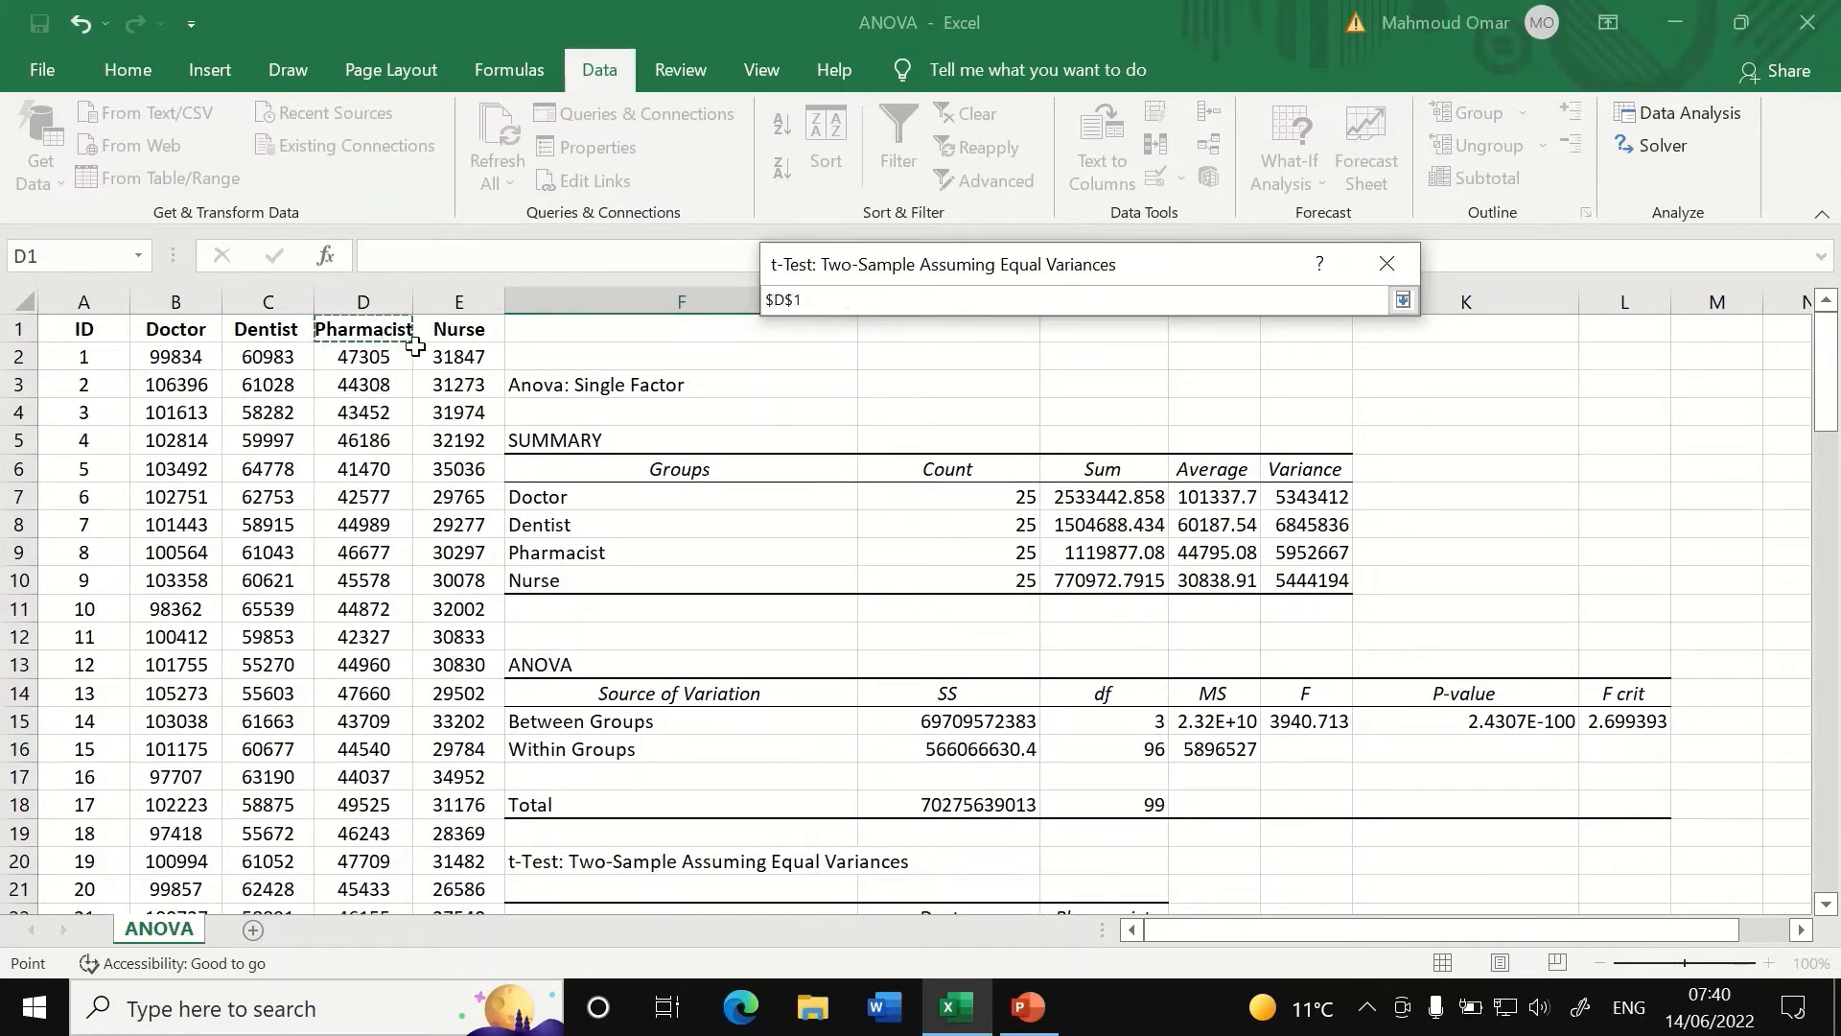
key(ctrl+shift+Down)
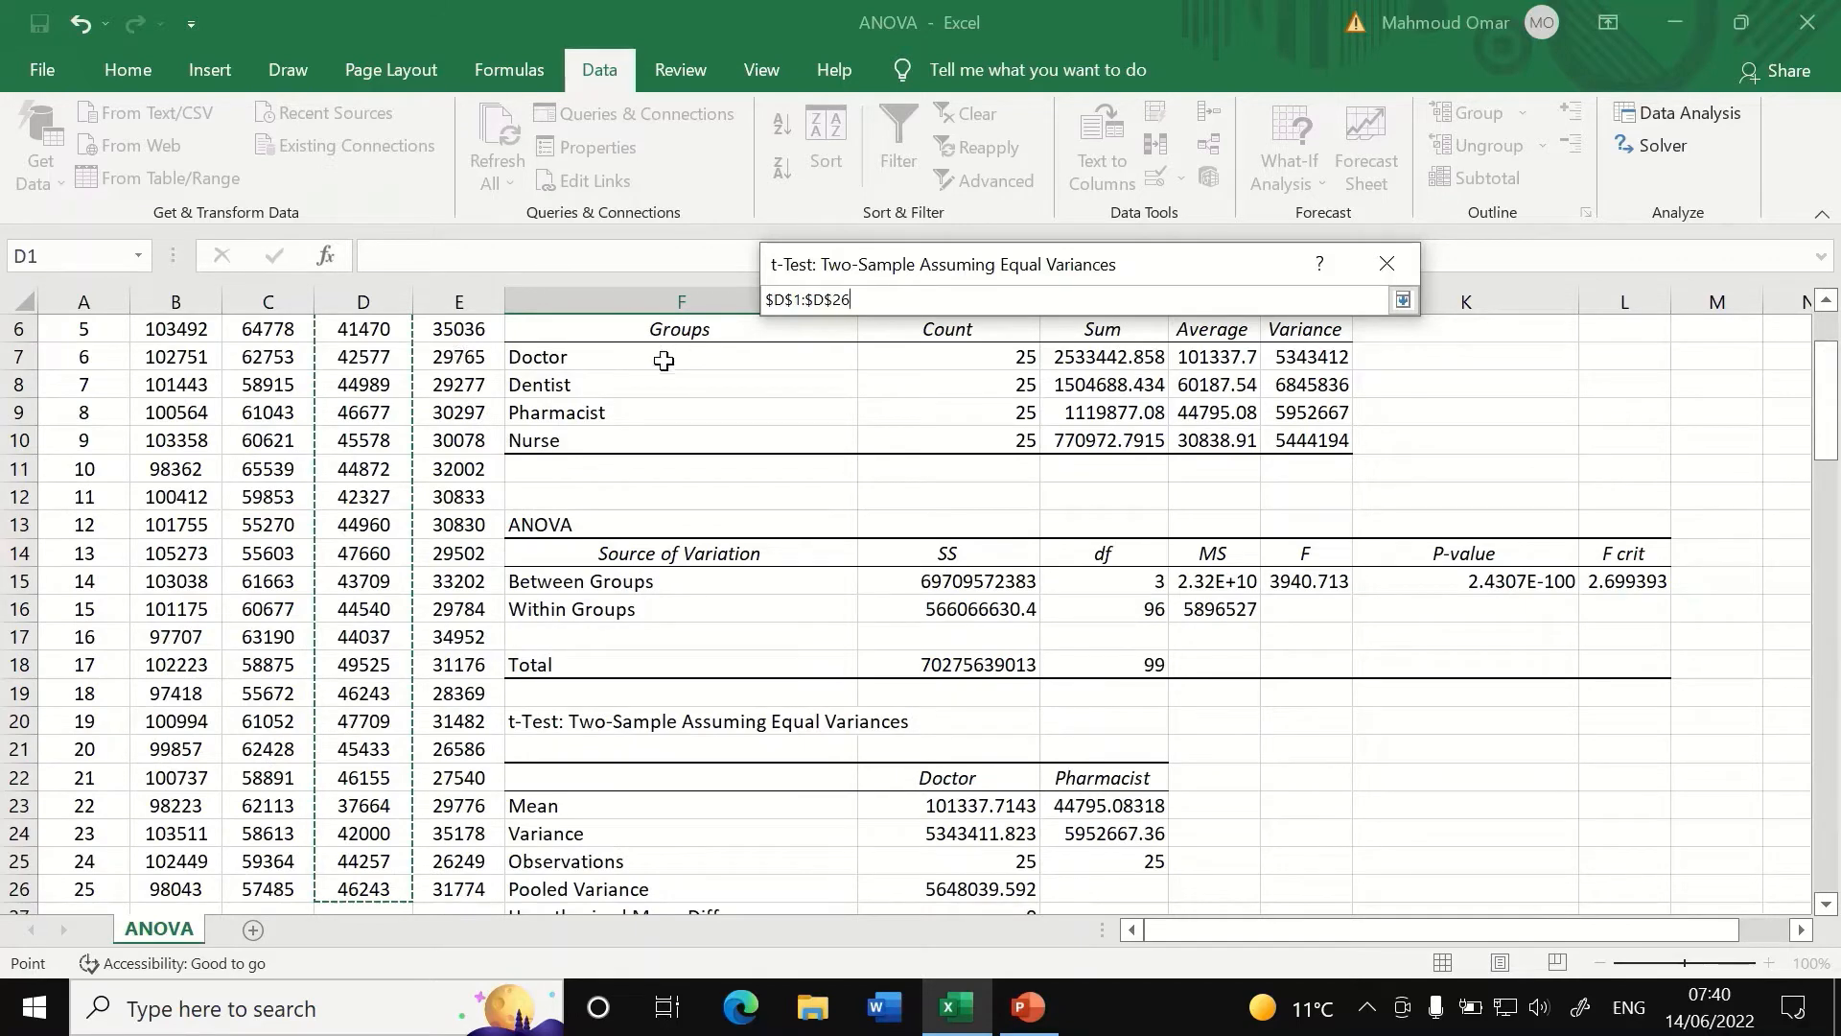
click(1402, 301)
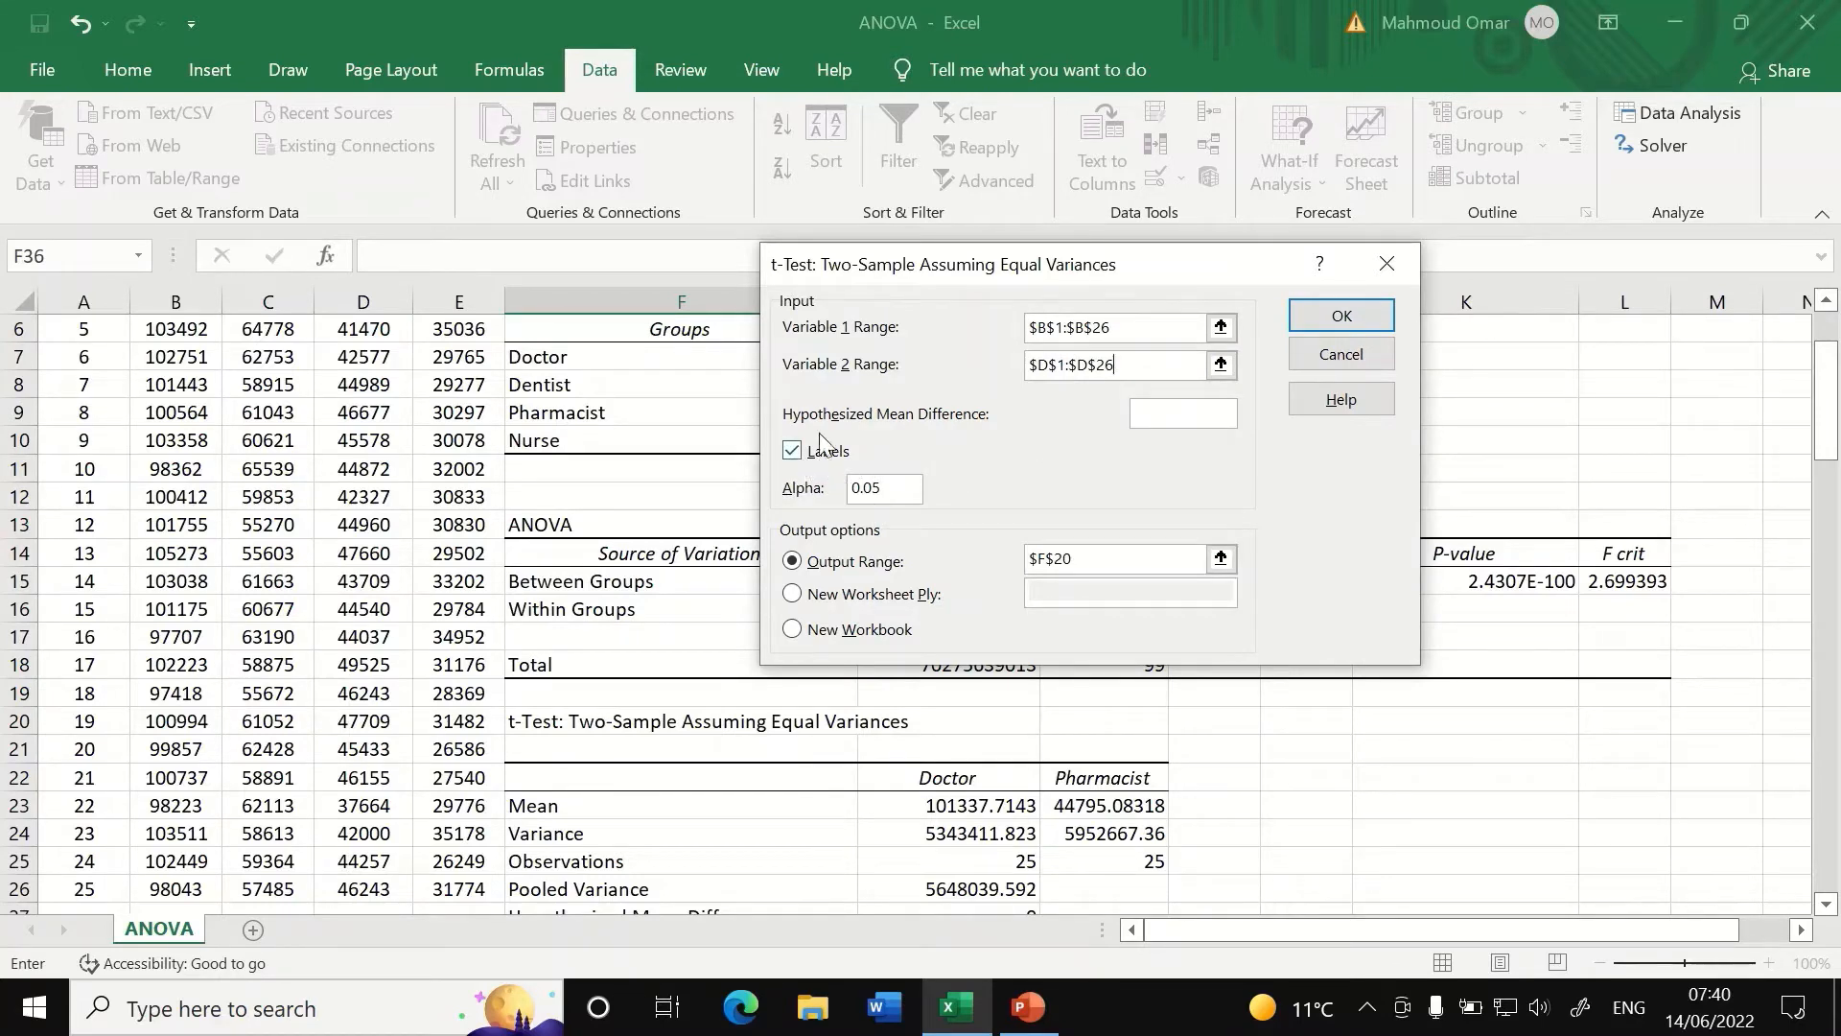
Set the t-test's output range to cell $F$36, below the existing t-test table.
click(1220, 558)
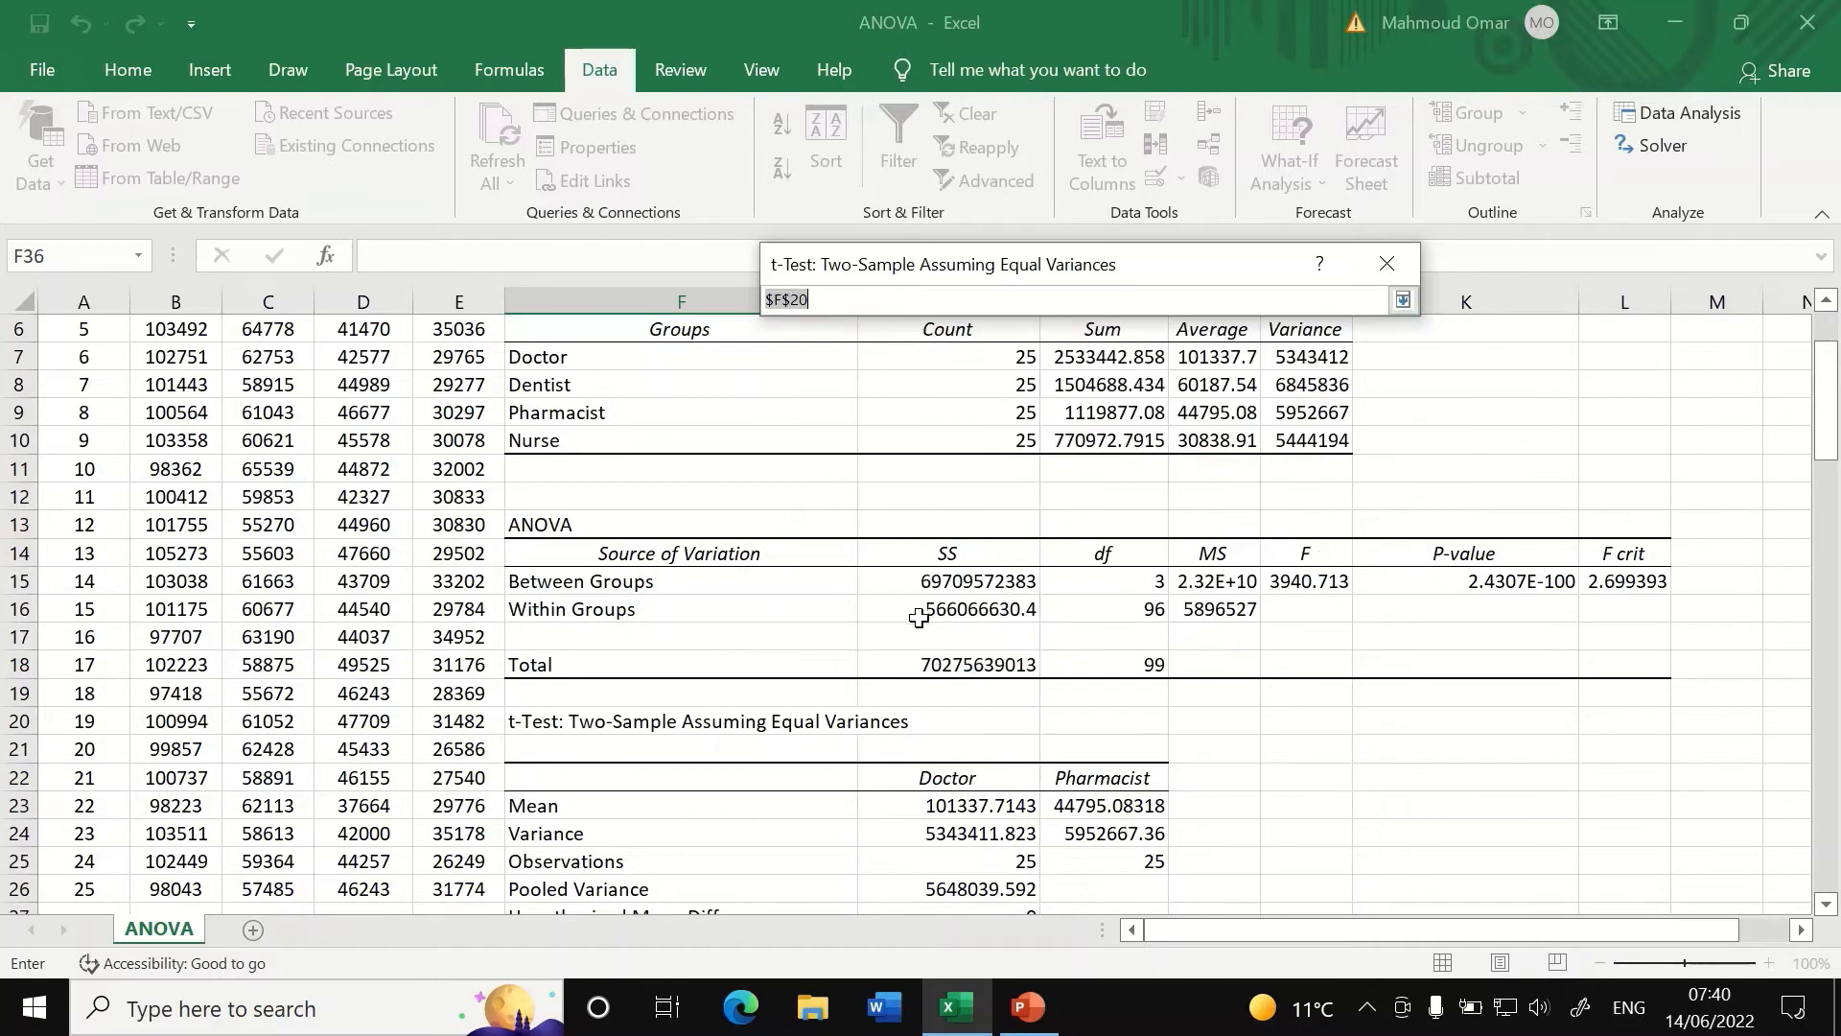
scroll(919, 617, down, 6)
click(574, 689)
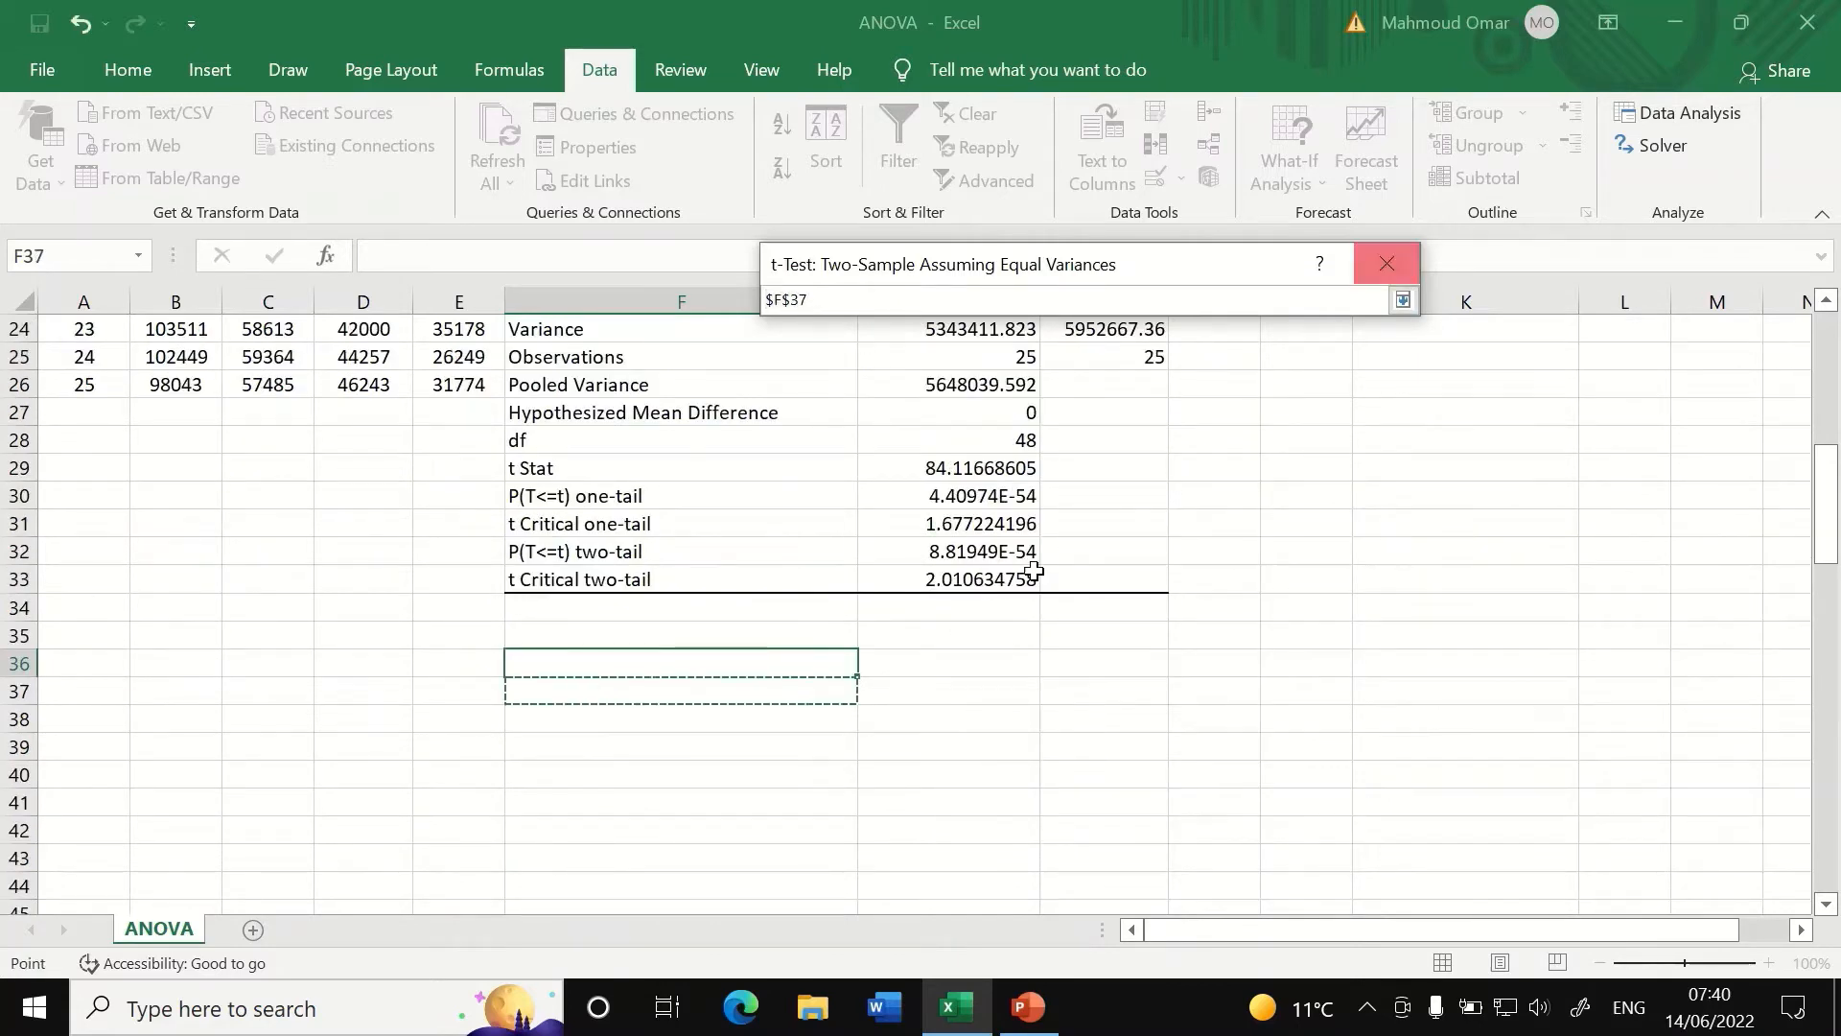
click(707, 664)
click(1402, 301)
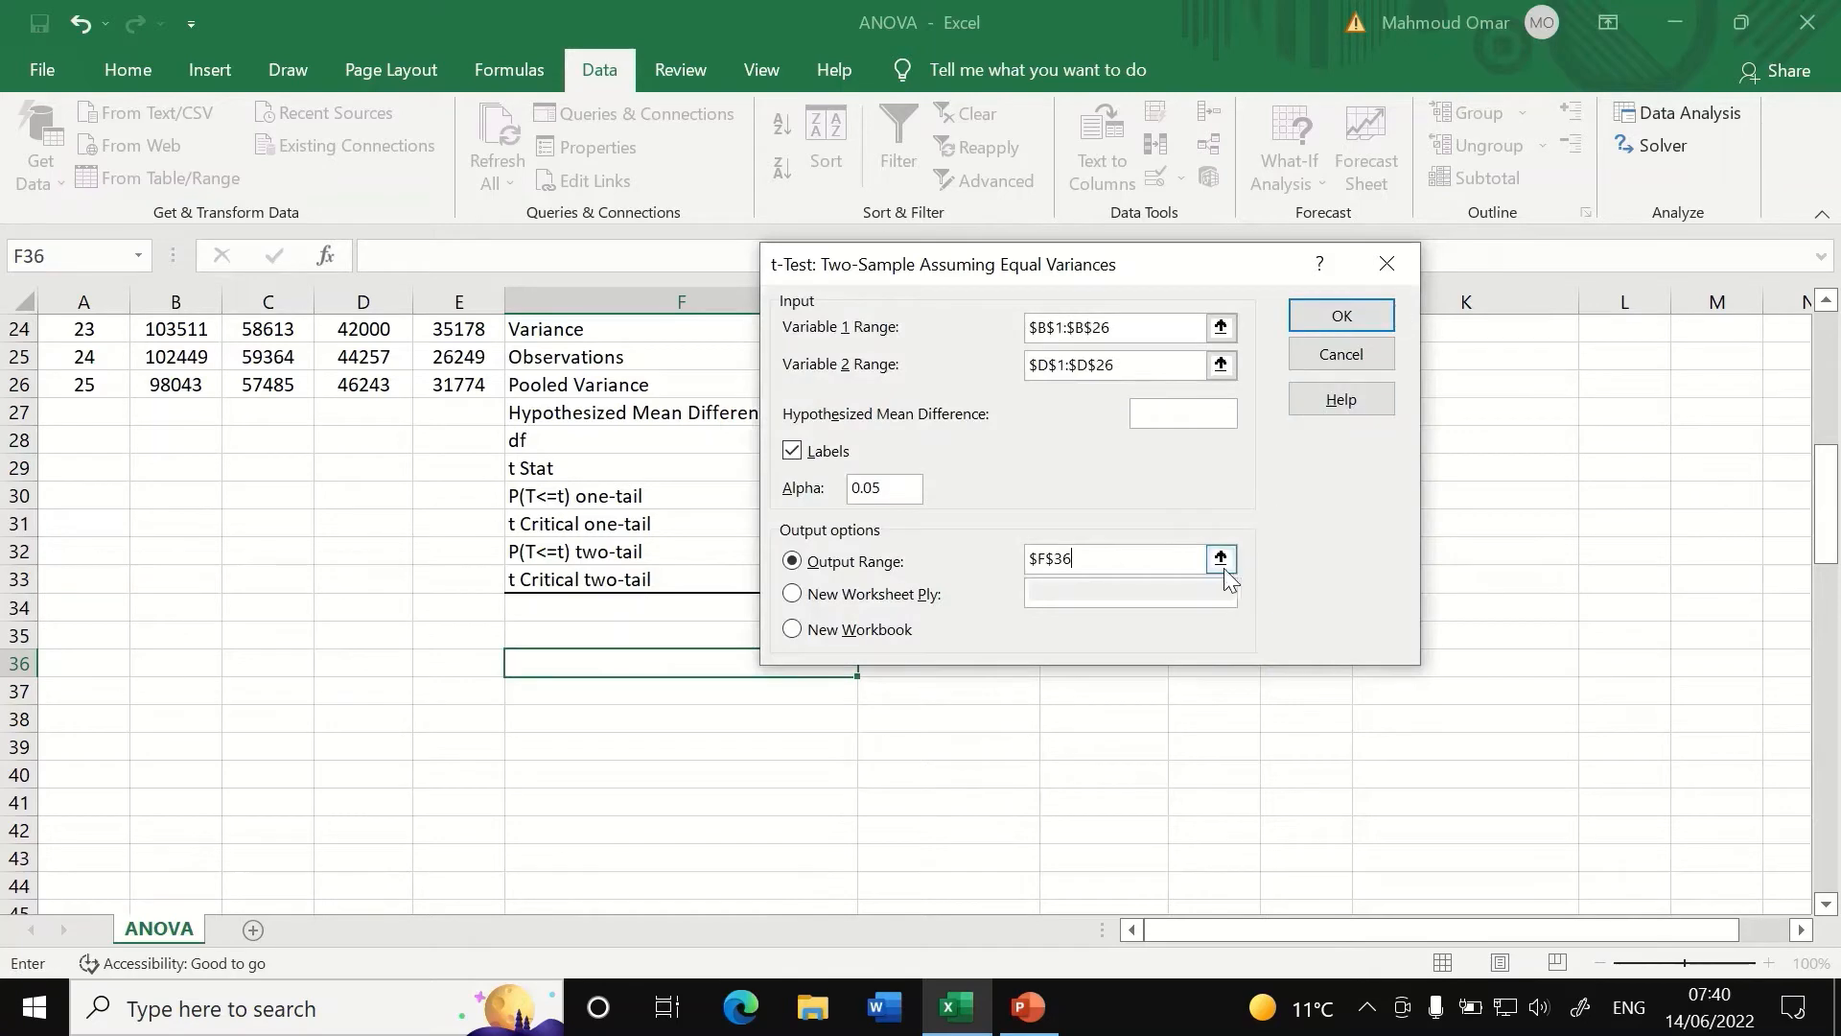
Run the Doctor–Pharmacist t-test and review its output table together with the profession data and ANOVA results.
click(1366, 316)
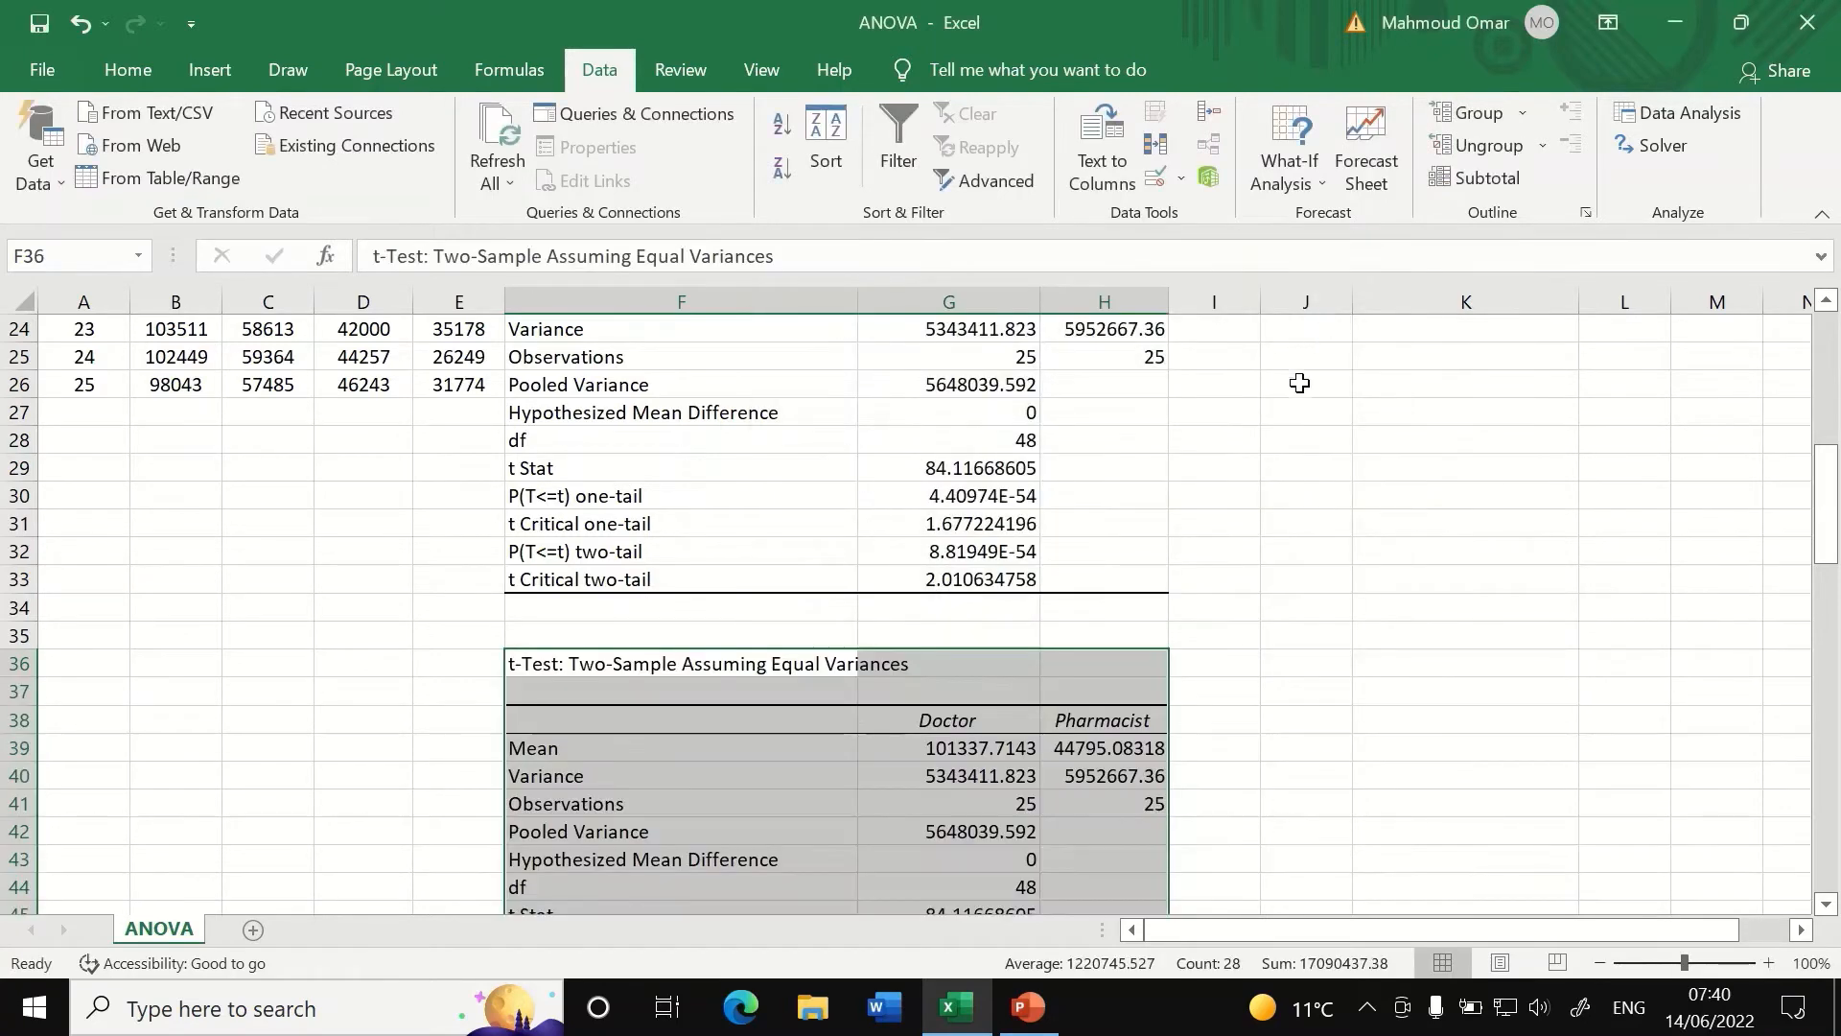
scroll(1298, 381, down, 4)
scroll(911, 602, up, 7)
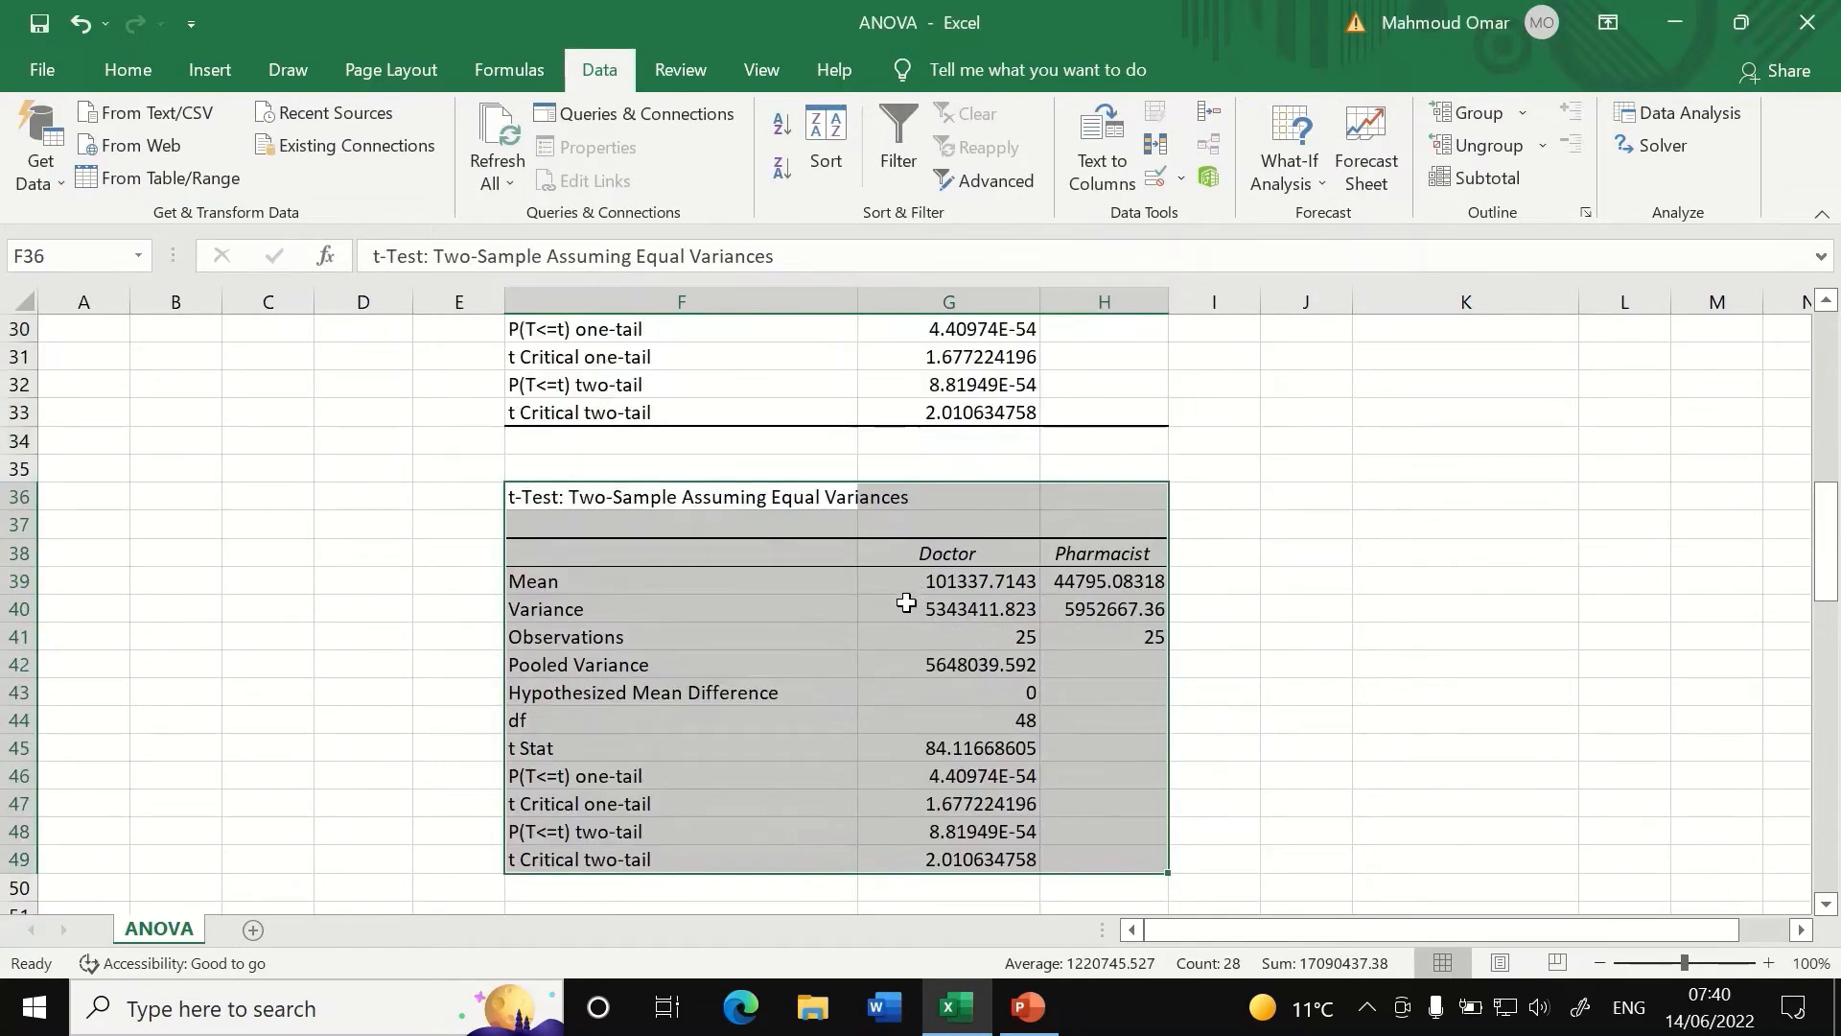
scroll(635, 553, up, 5)
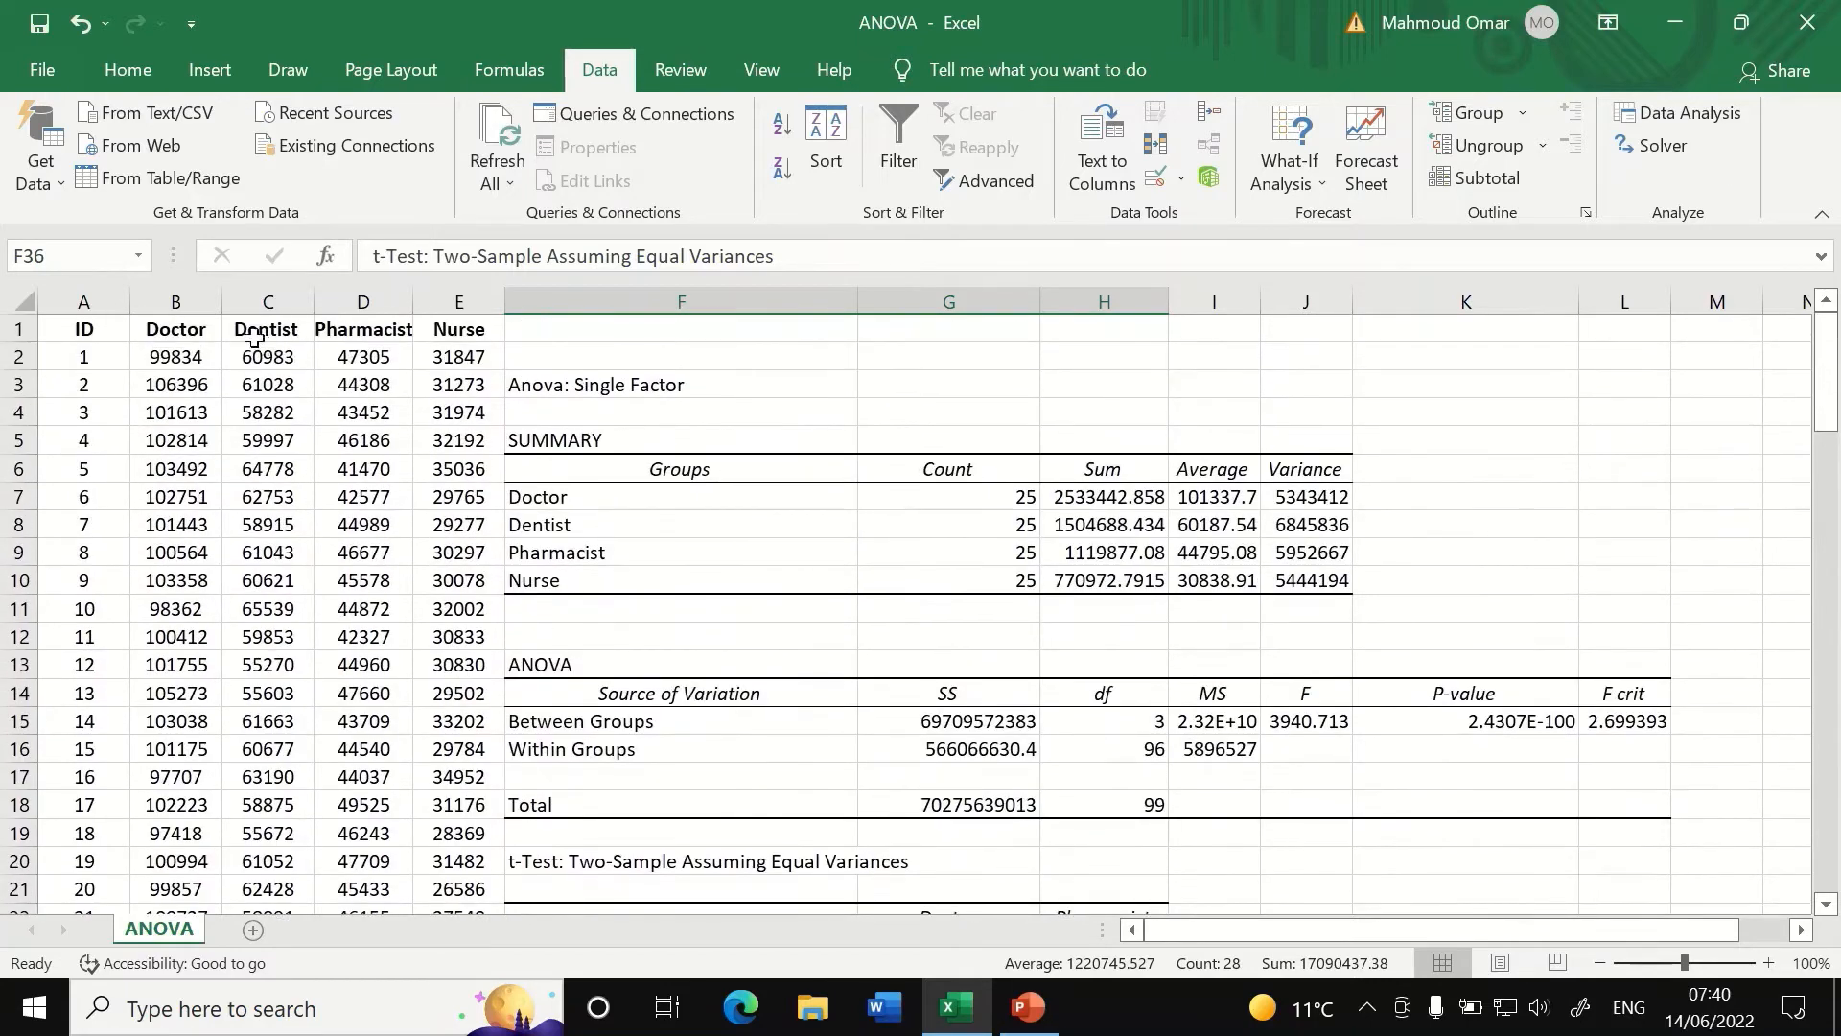
scroll(1103, 595, down, 10)
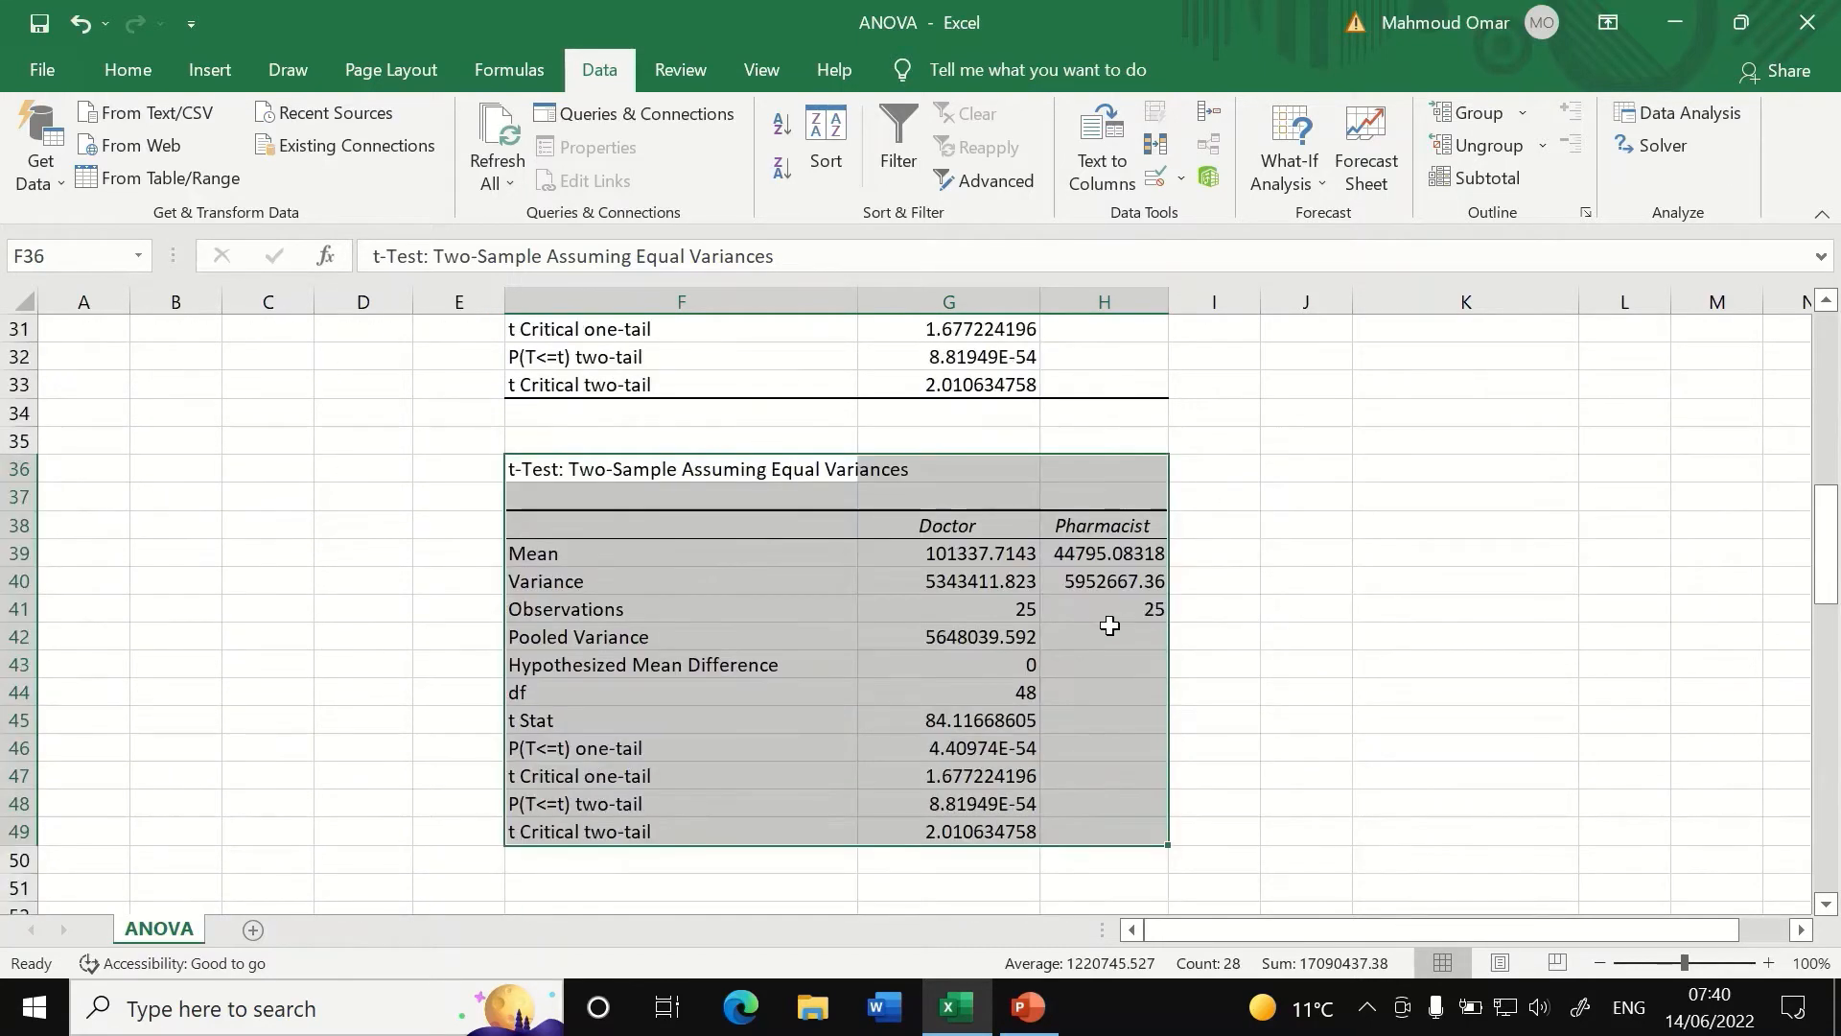
click(1117, 635)
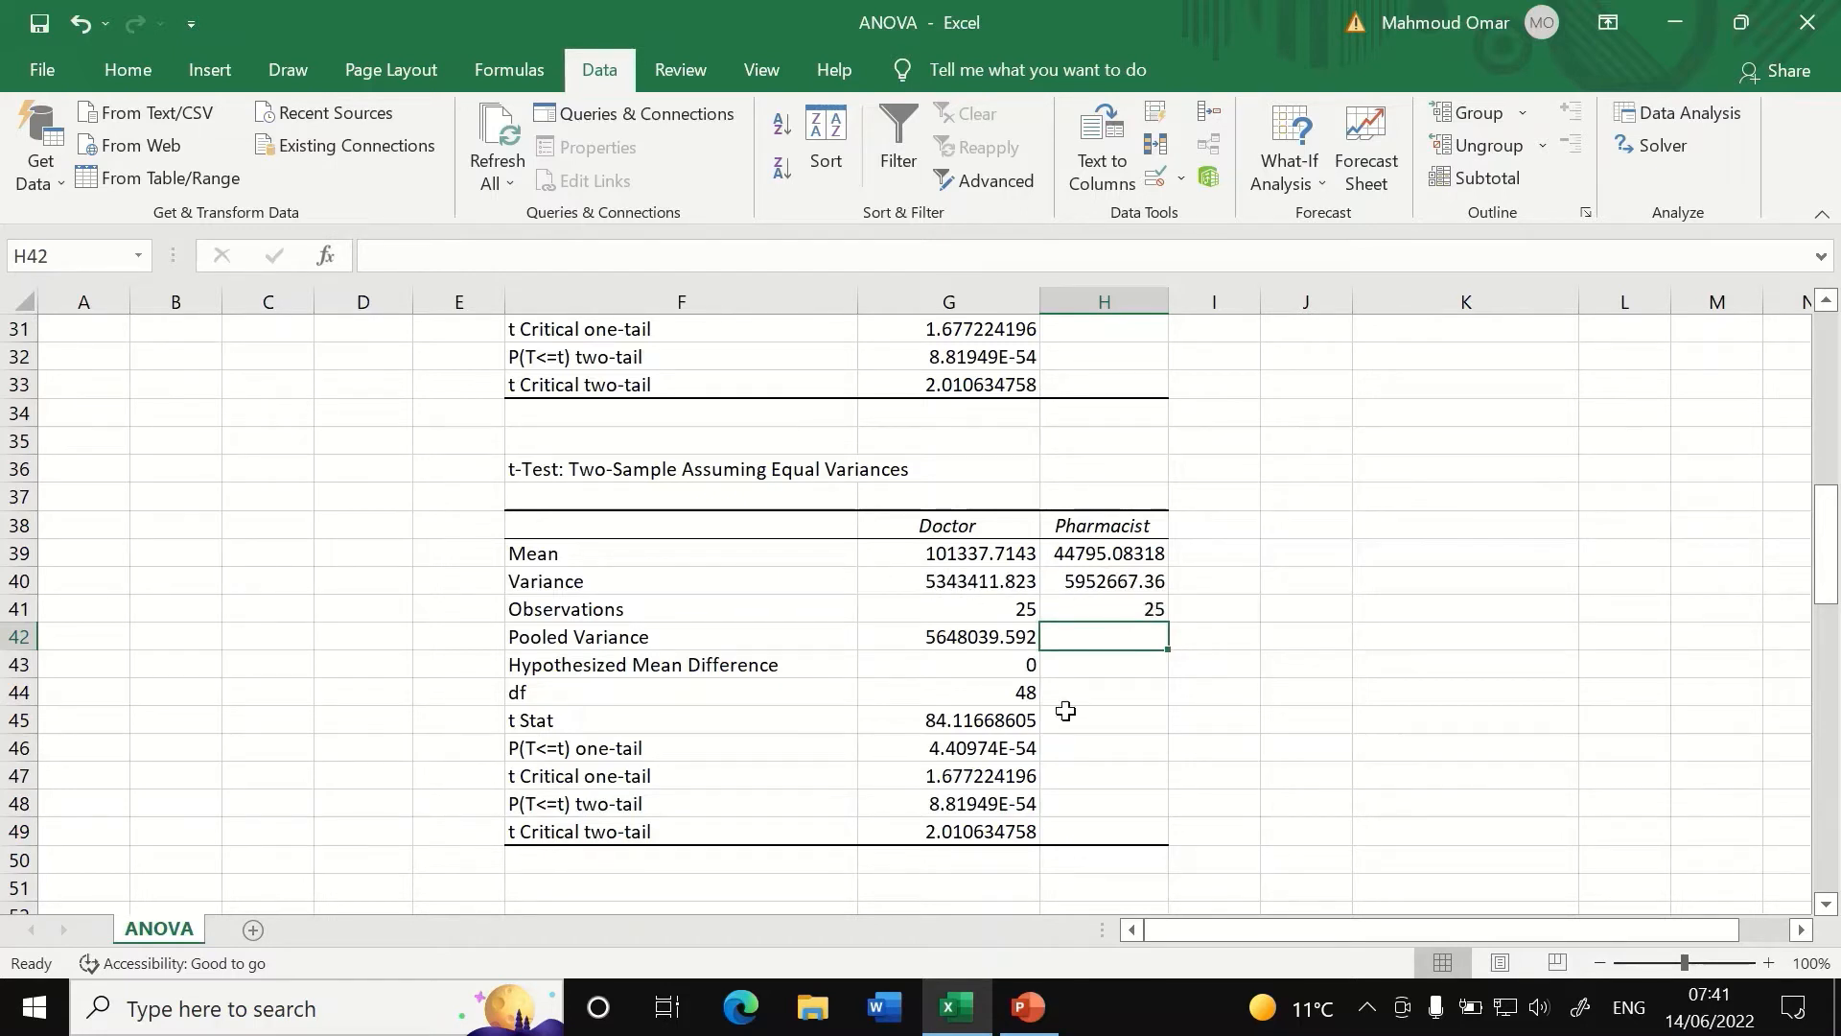
Select the two-tail P-value of the Doctor–Pharmacist t-test and fit column G's width to its contents.
click(944, 806)
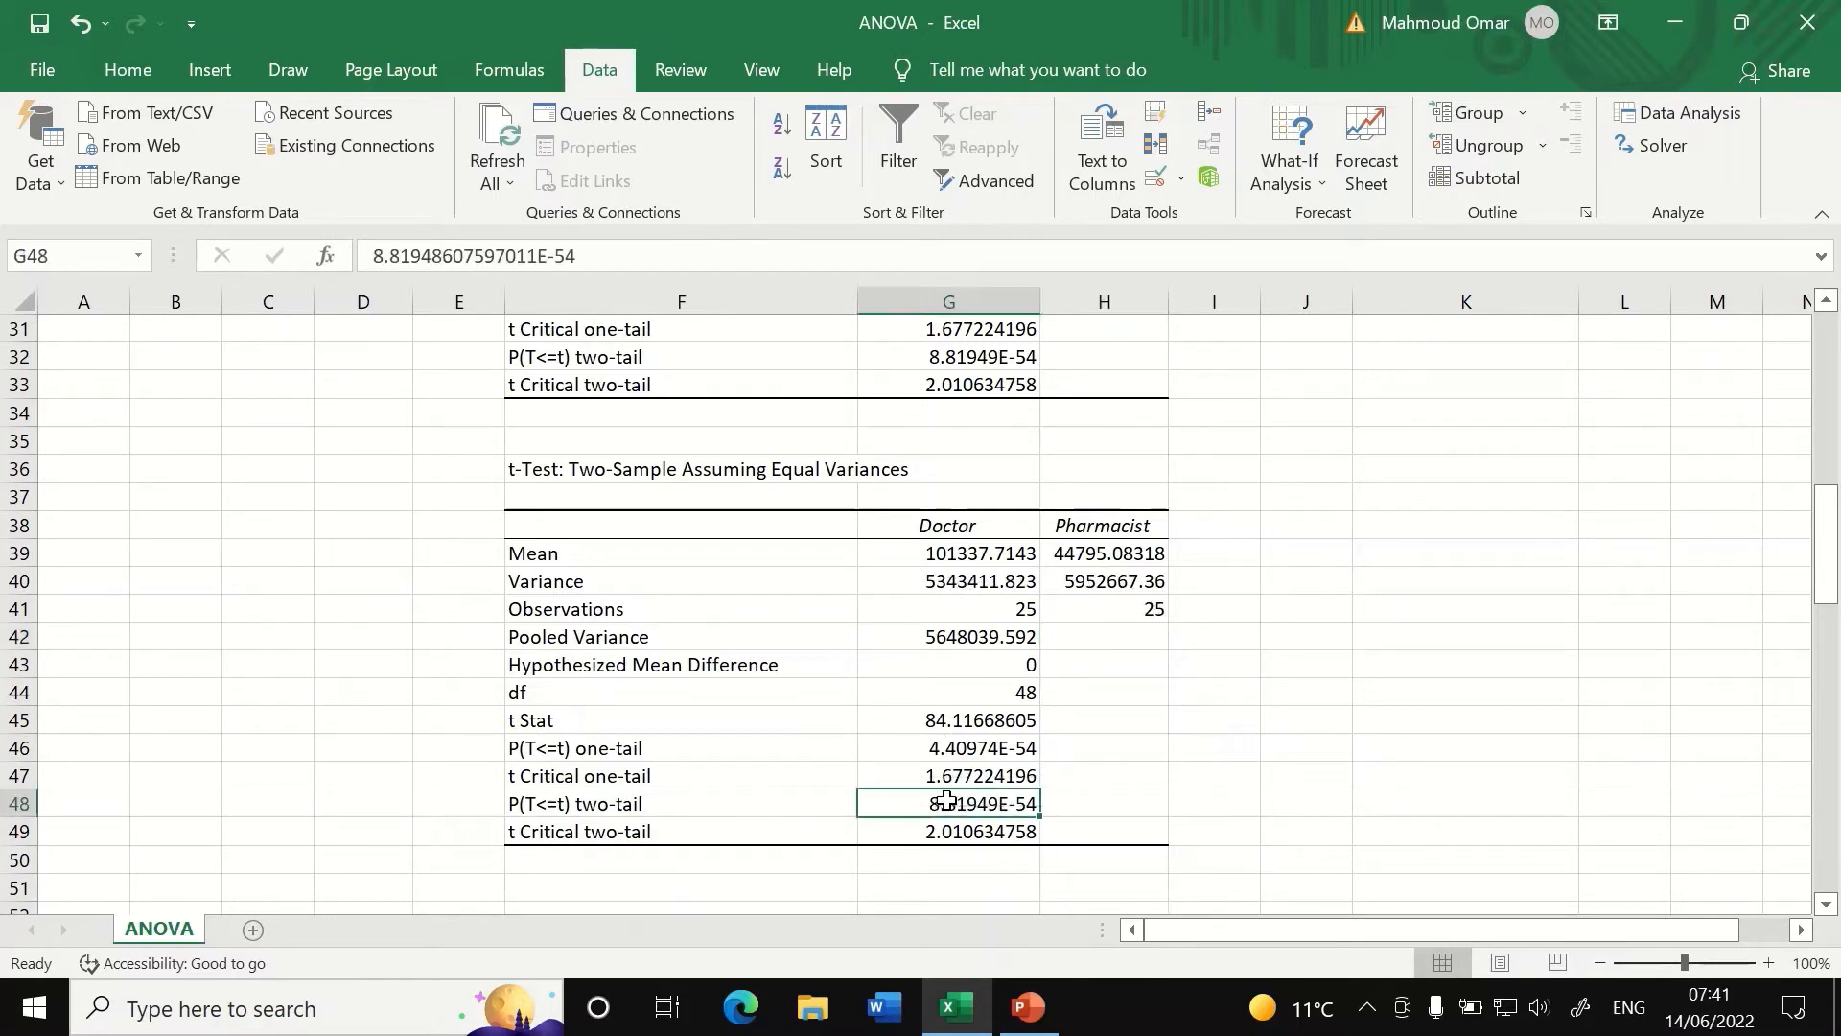
double_click(1039, 301)
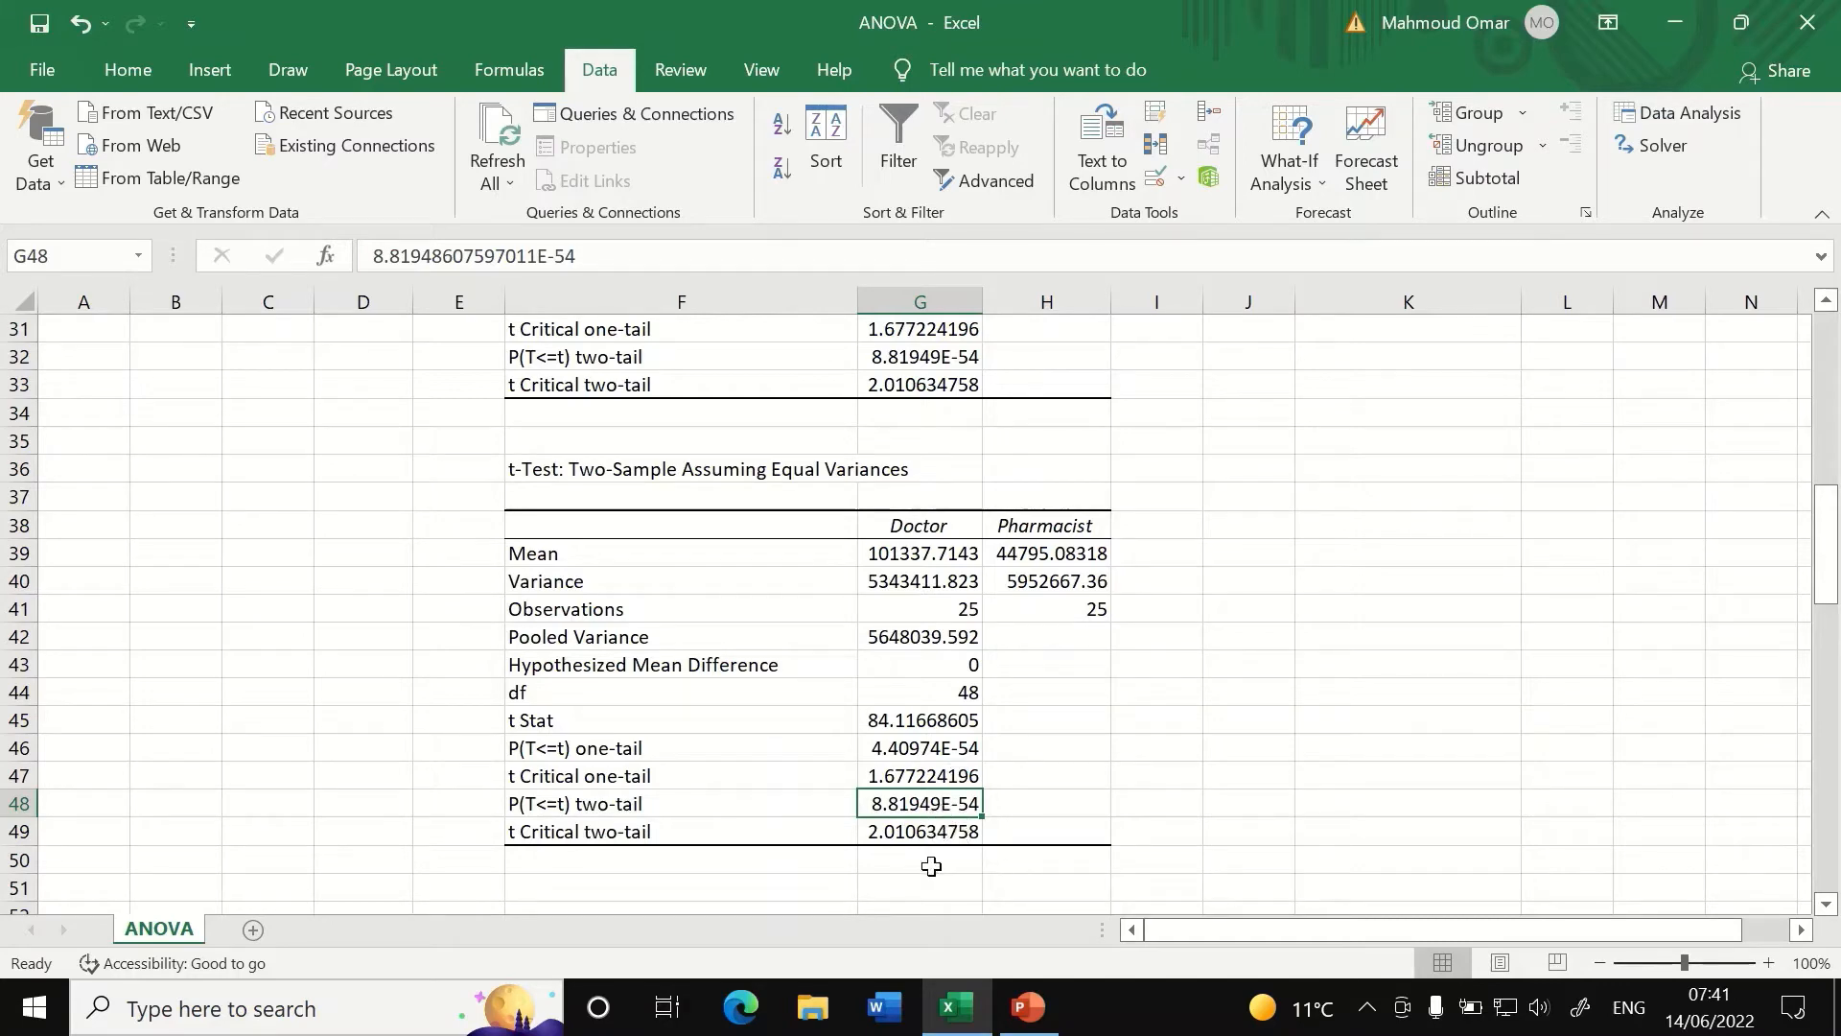
scroll(1000, 825, up, 1)
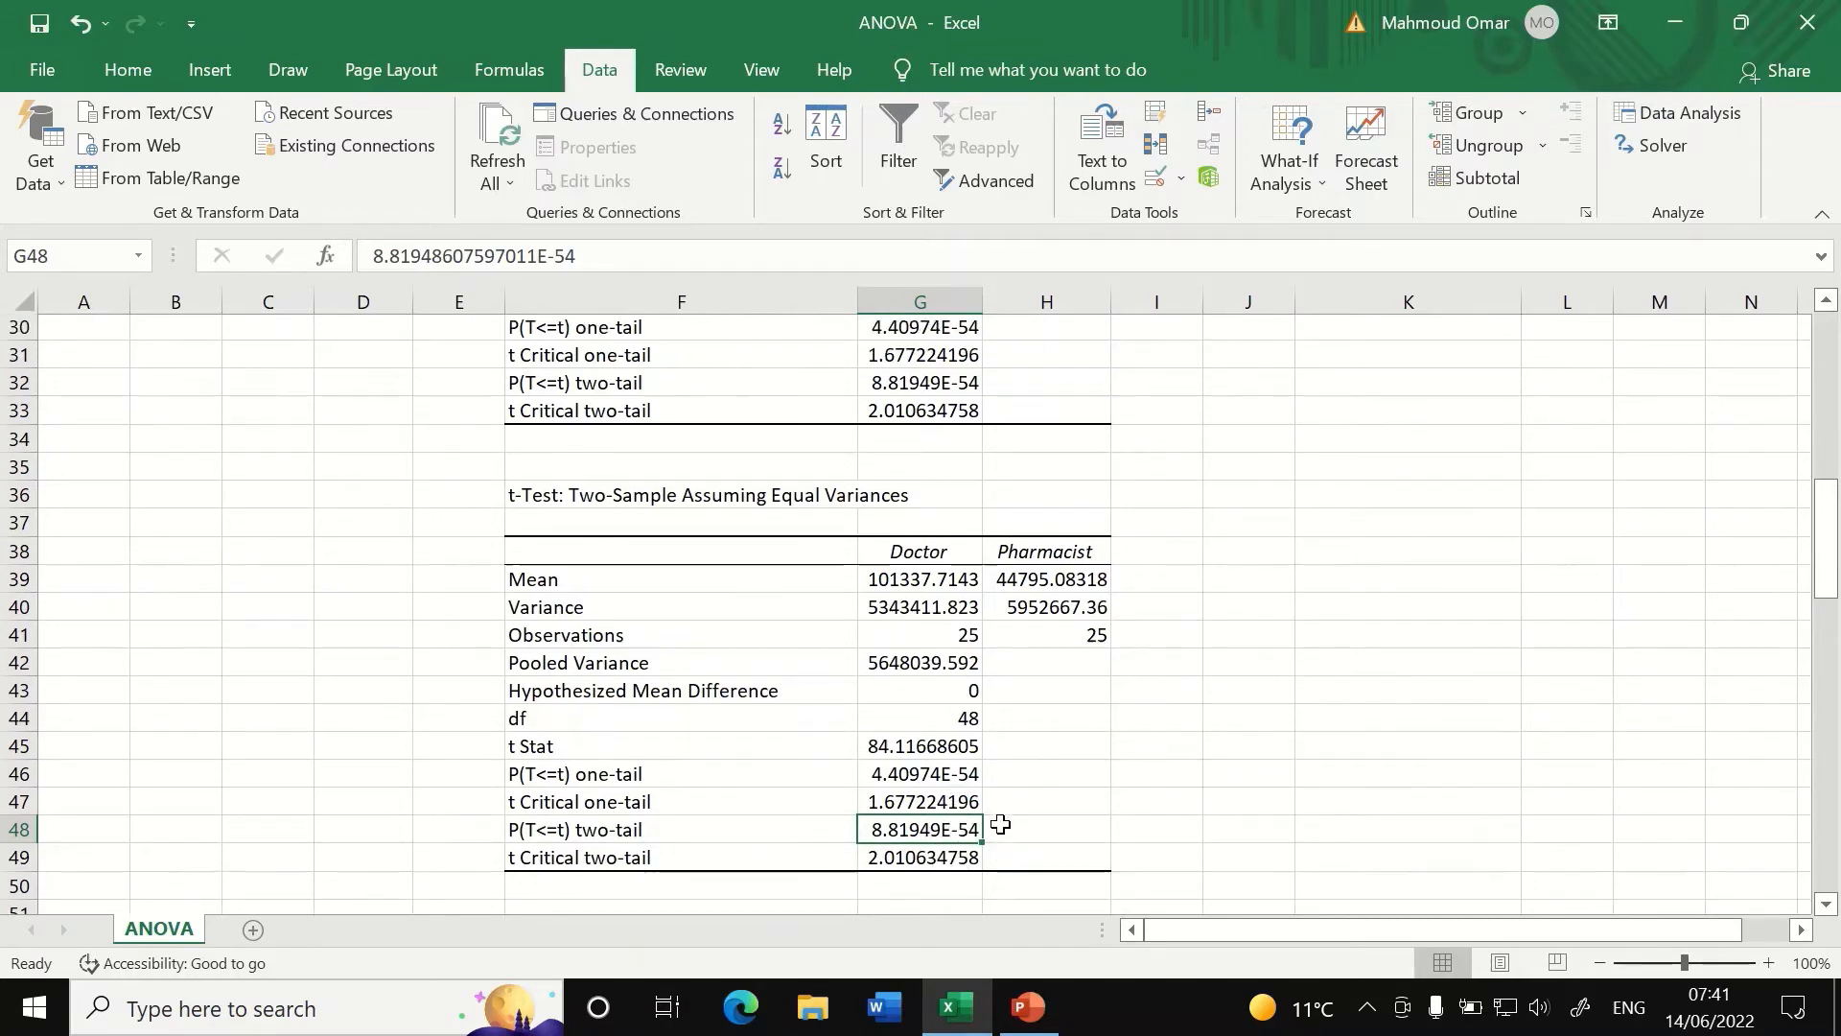
scroll(1000, 824, up, 10)
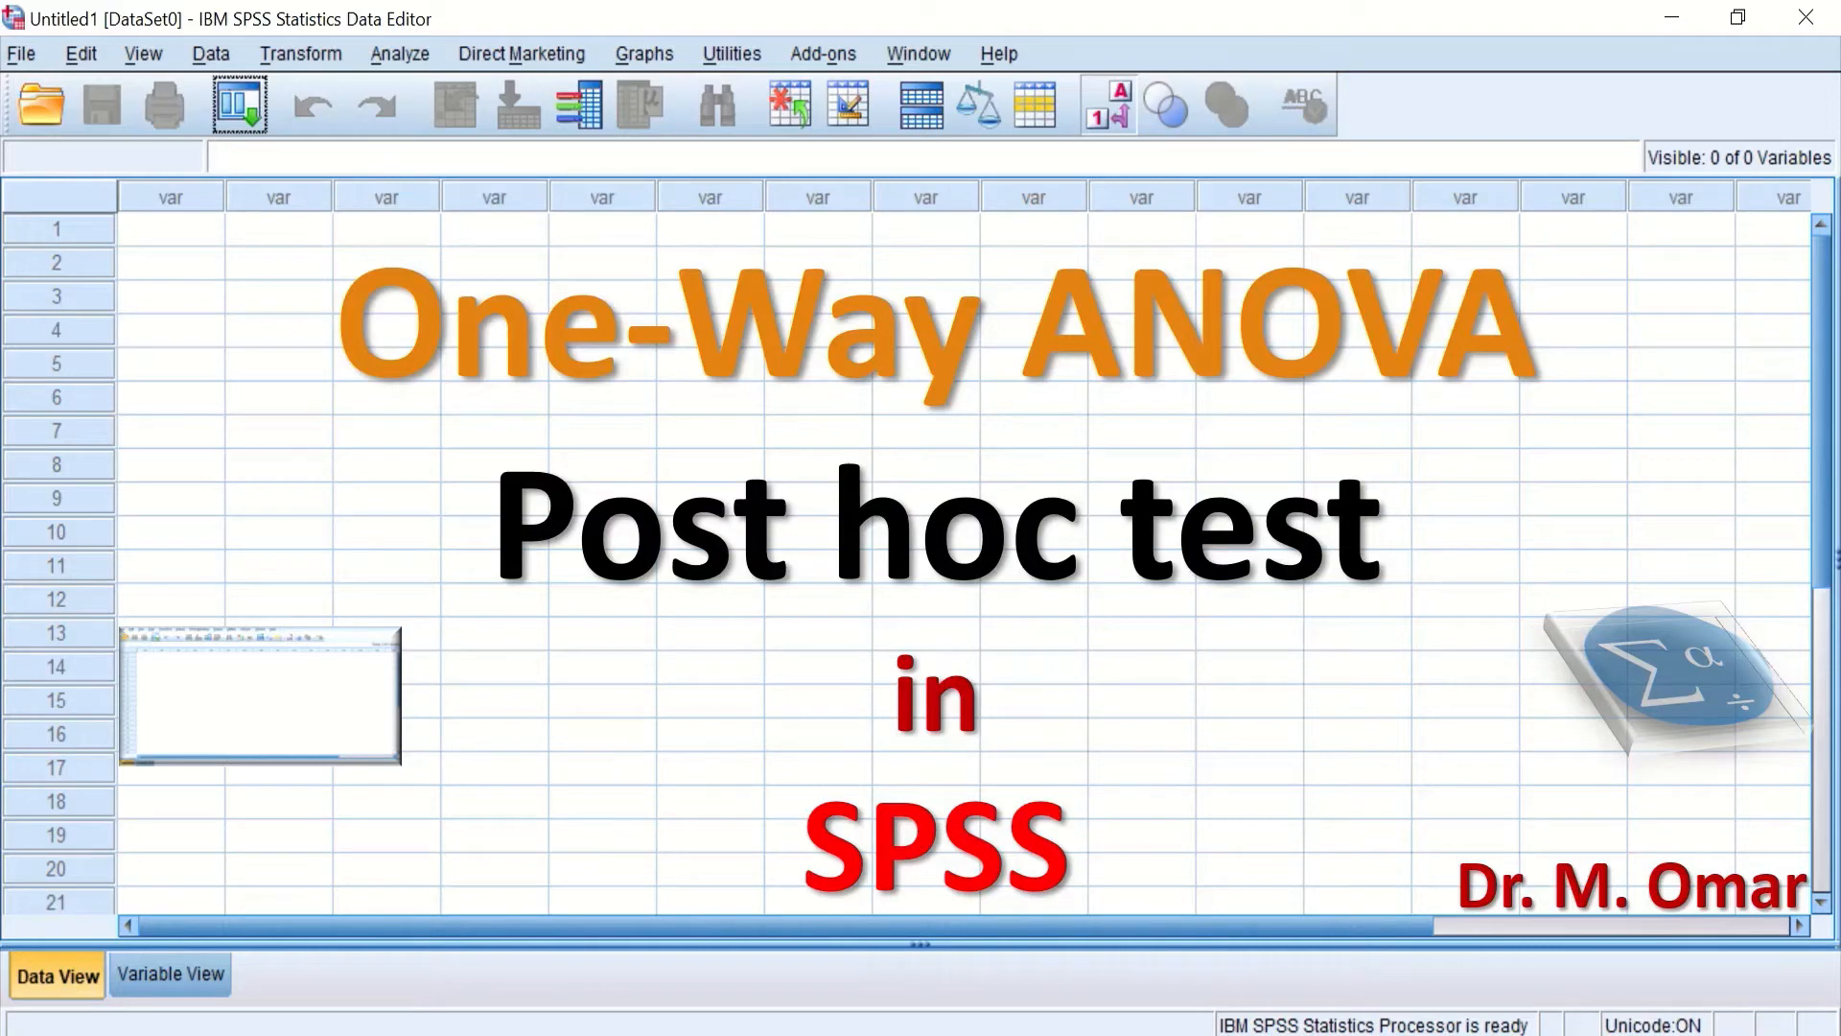
End the slide show, switch to SPSS Statistics and look through the rows of the One-Way ANOVA.sav dataset.
key(Escape)
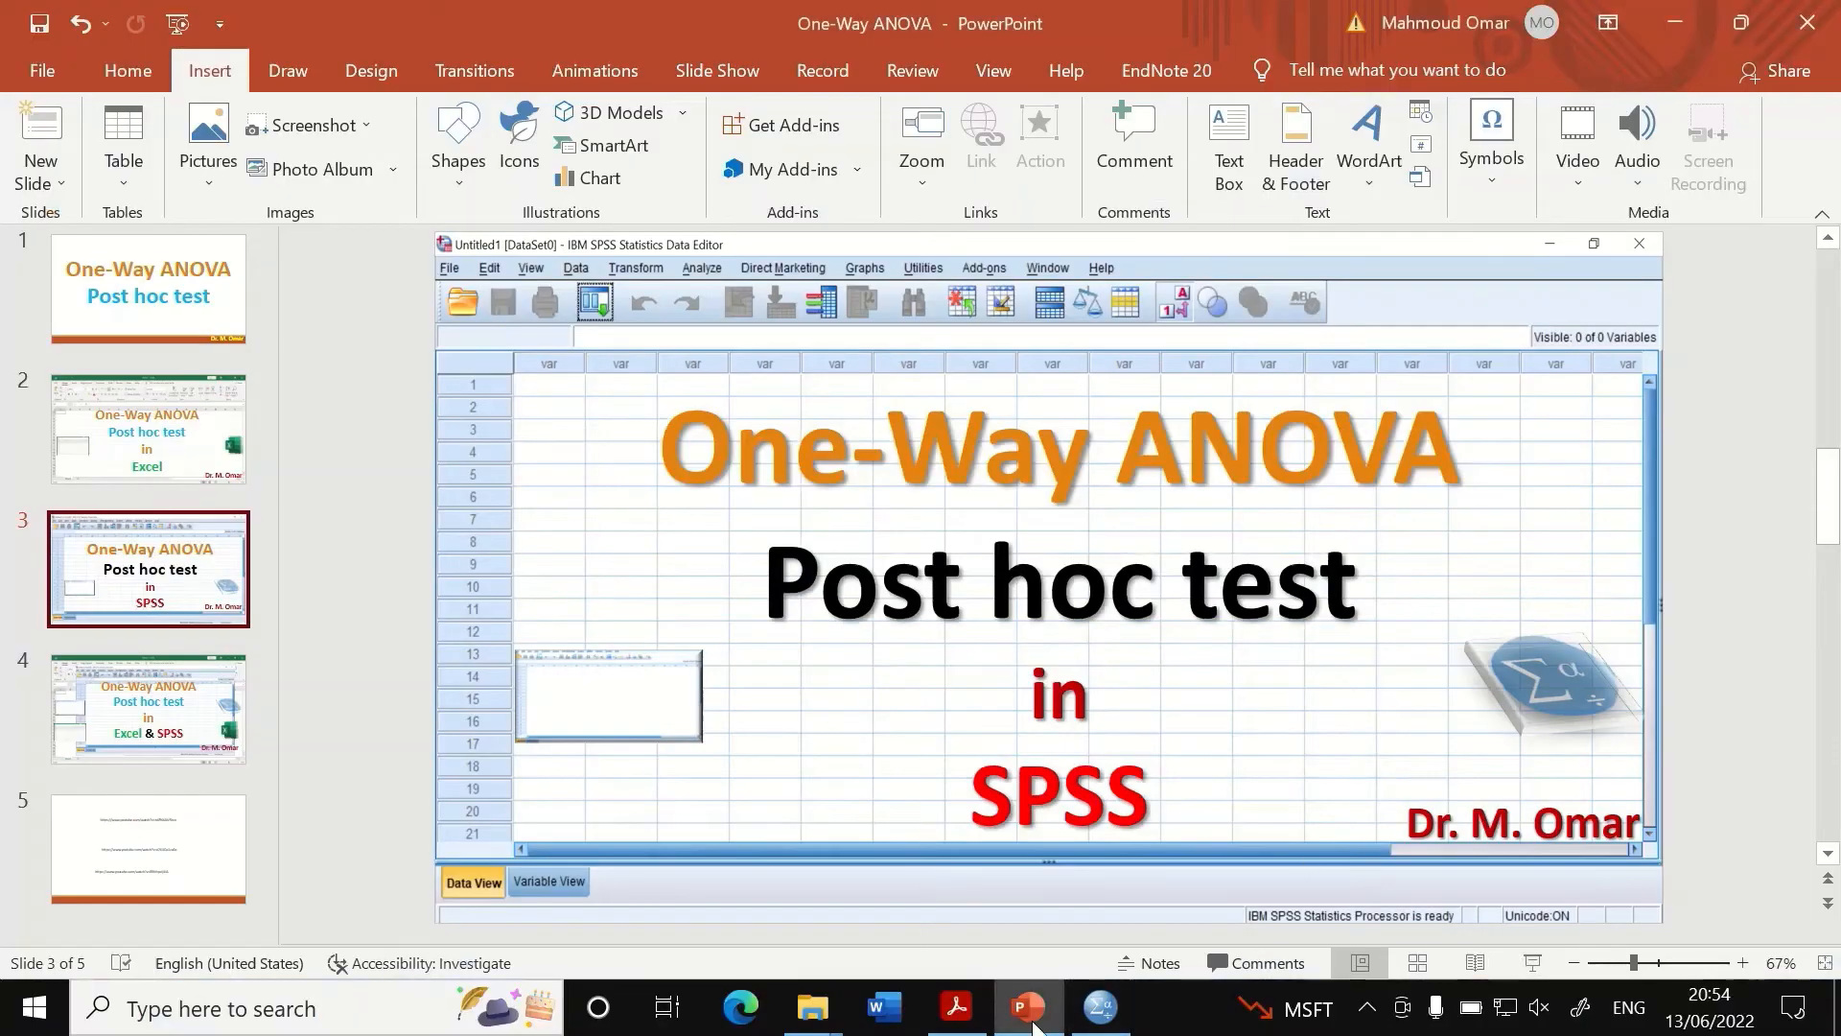
click(1093, 1016)
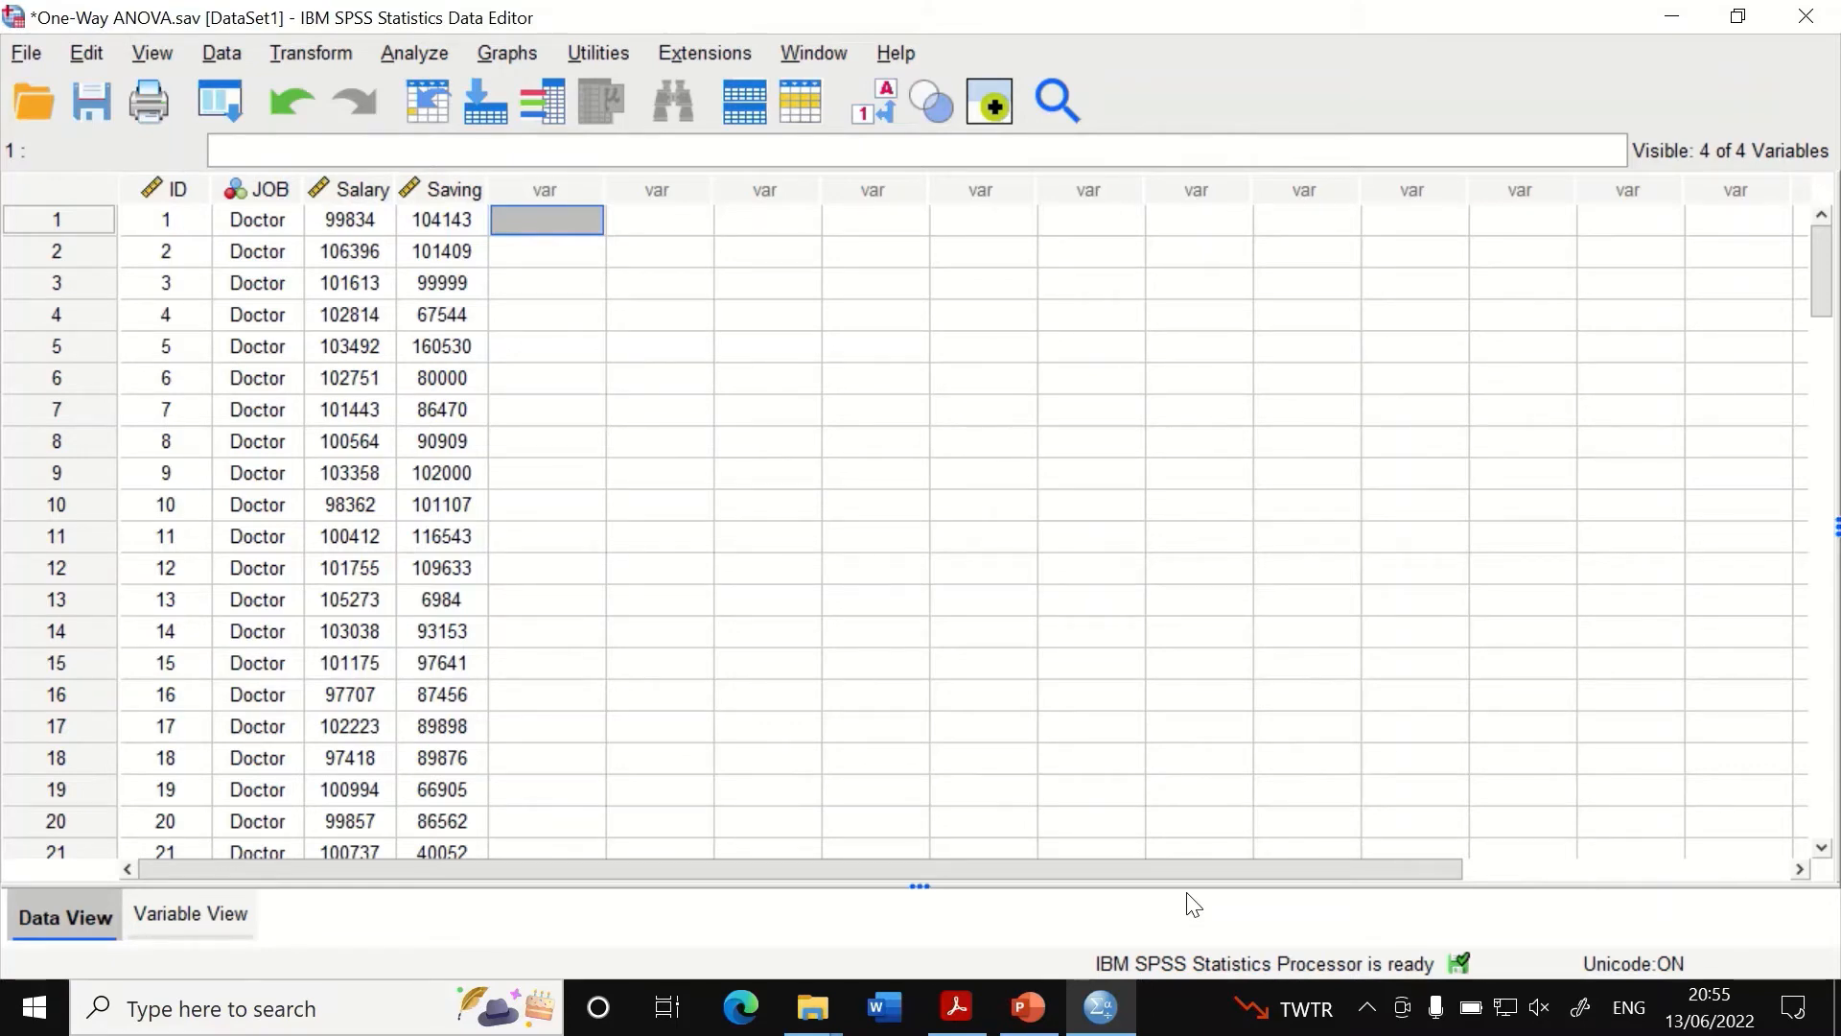
scroll(1212, 604, down, 9)
scroll(1212, 604, down, 5)
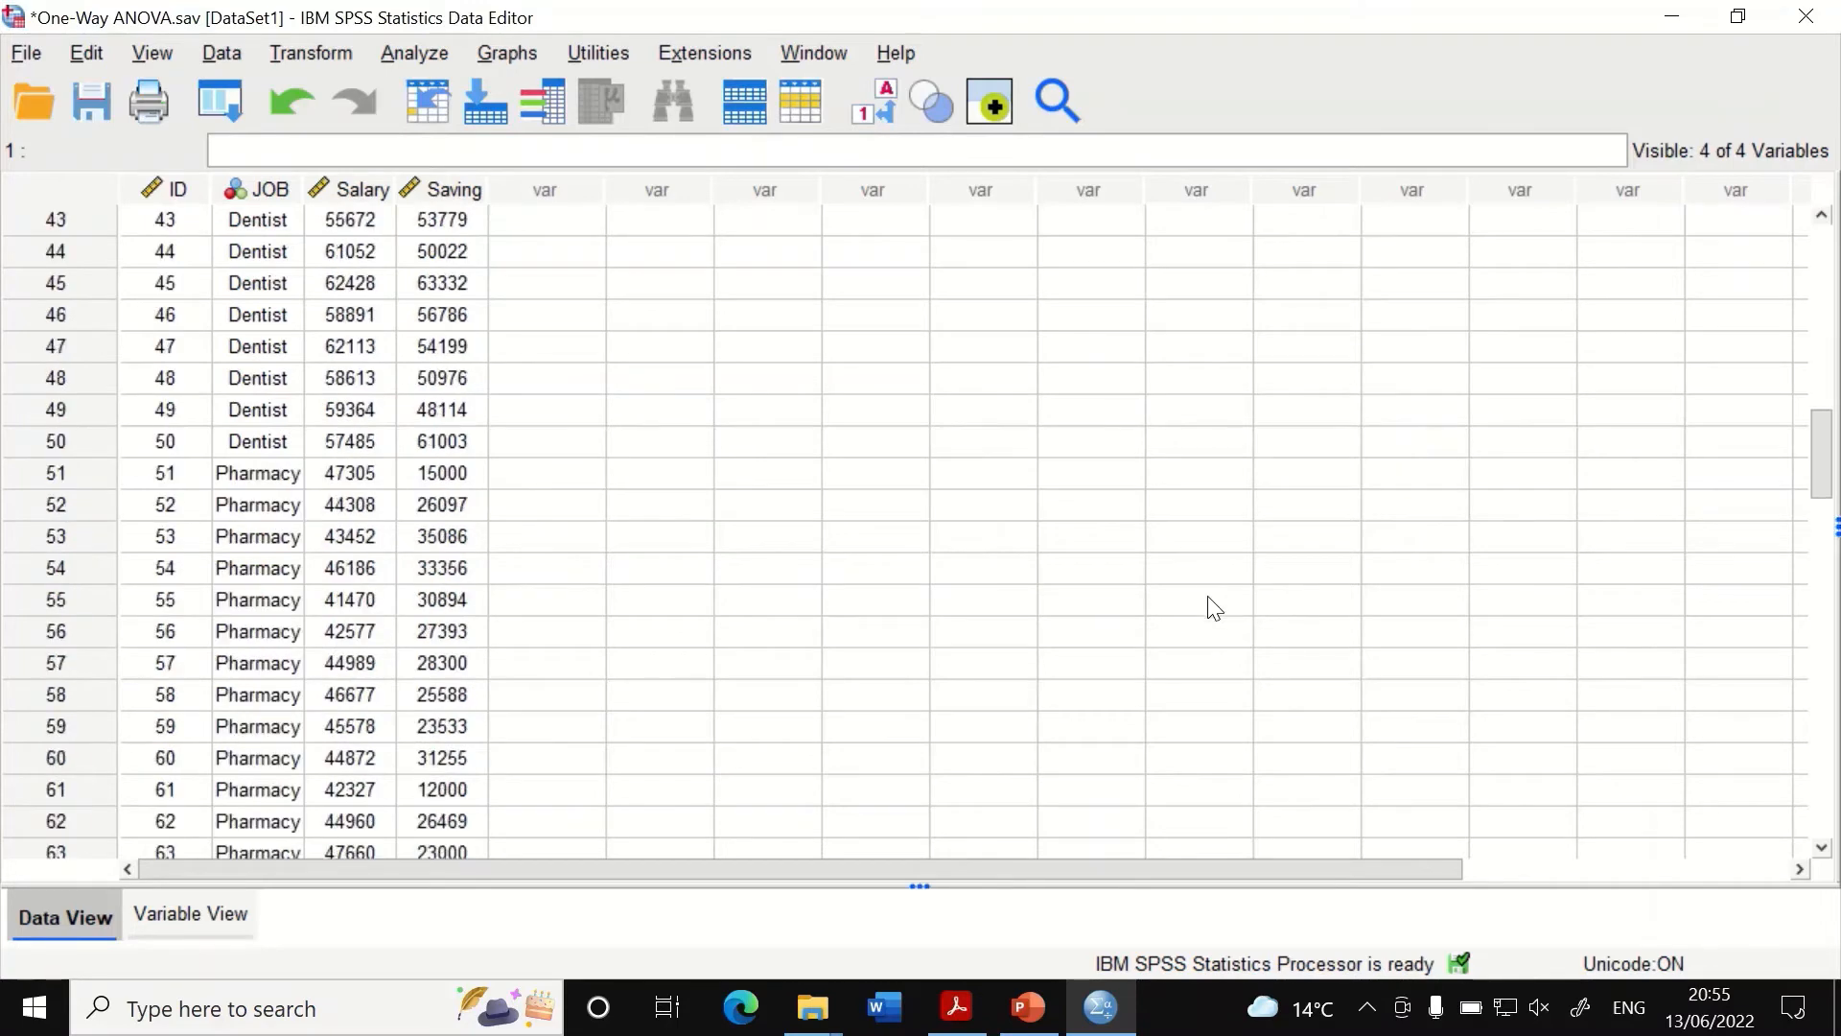
scroll(1212, 604, down, 14)
scroll(1213, 604, up, 20)
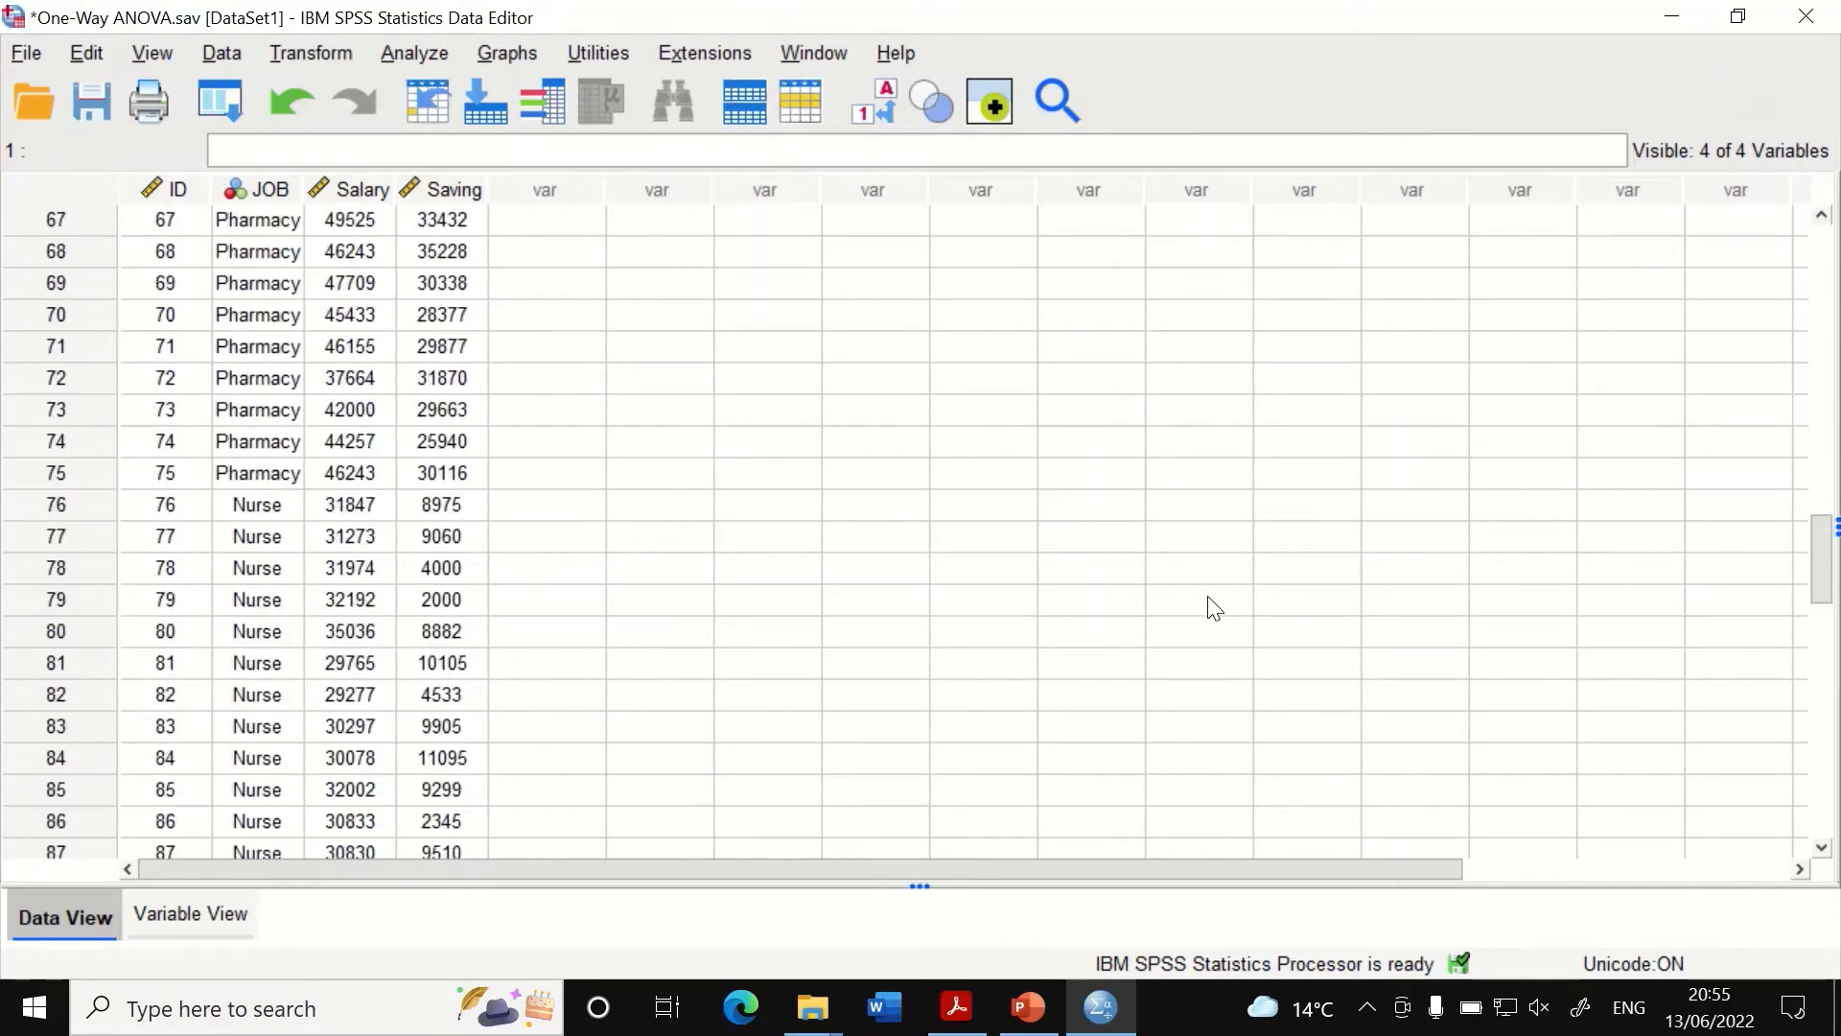
scroll(350, 217, up, 2)
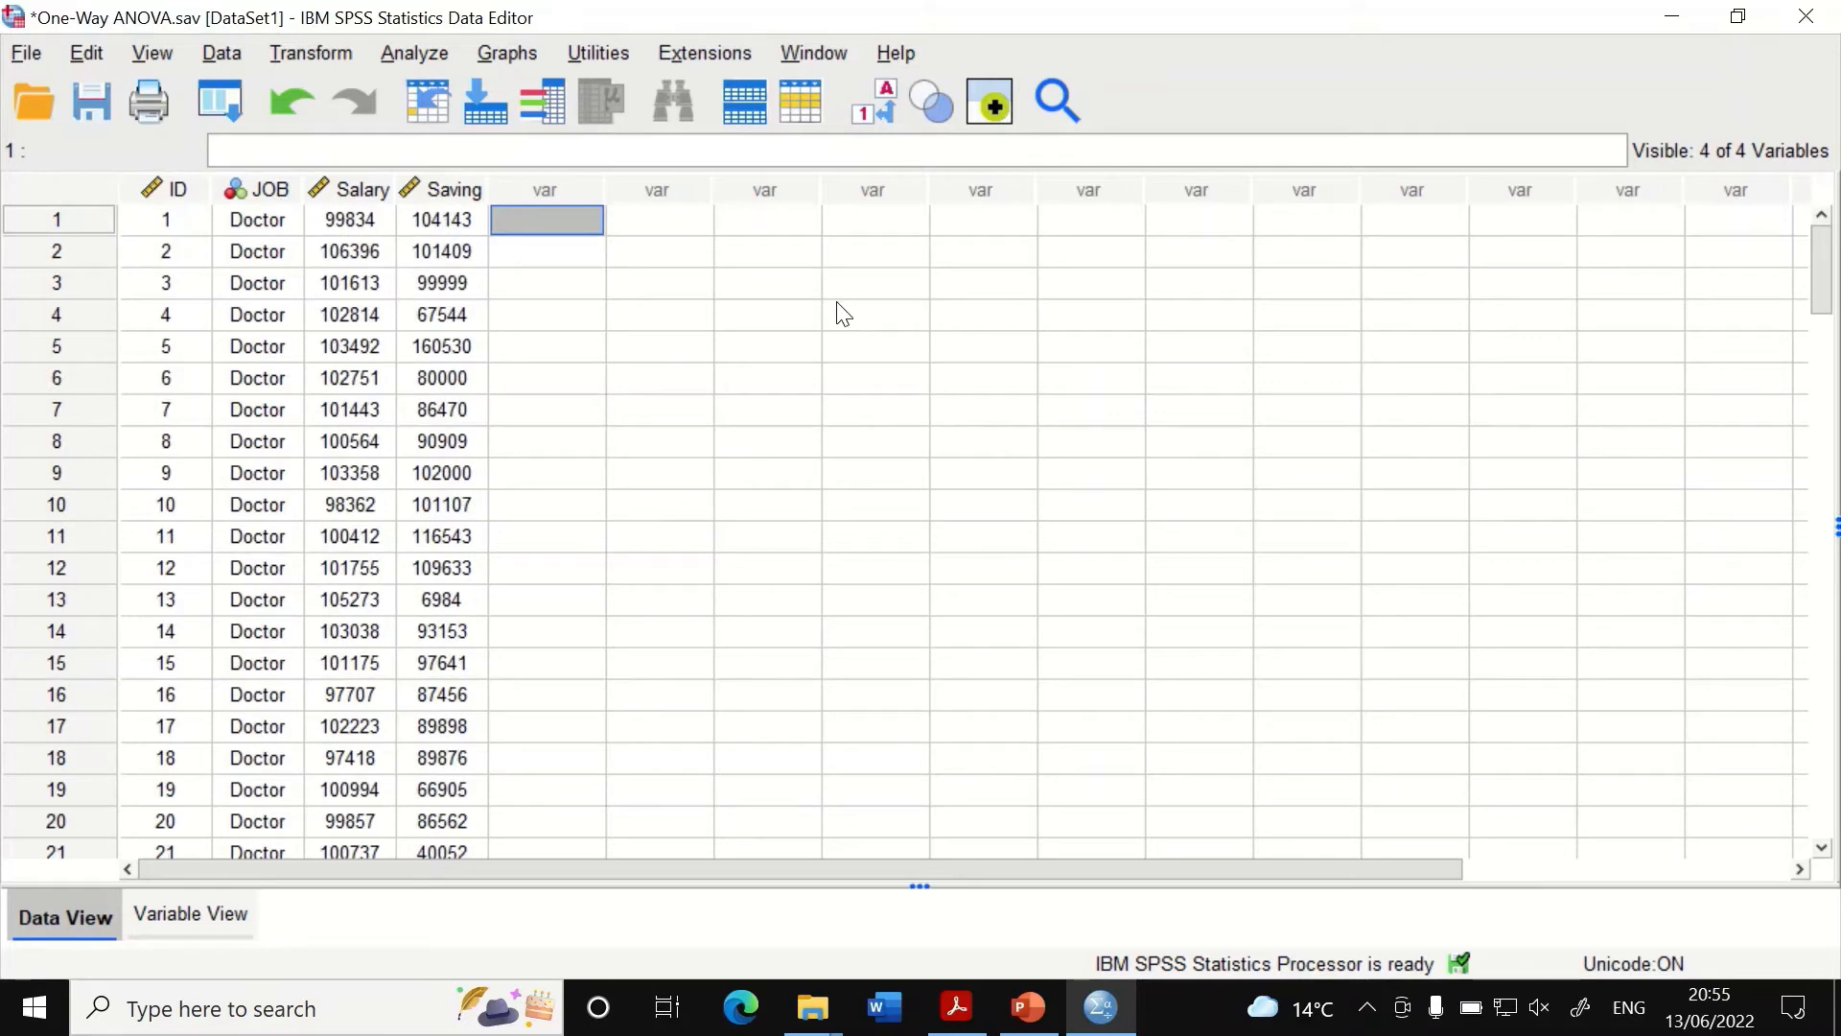
Examine how the JOB column groups the cases into Doctor, Dentist, Pharmacy and Nurse.
scroll(259, 430, down, 11)
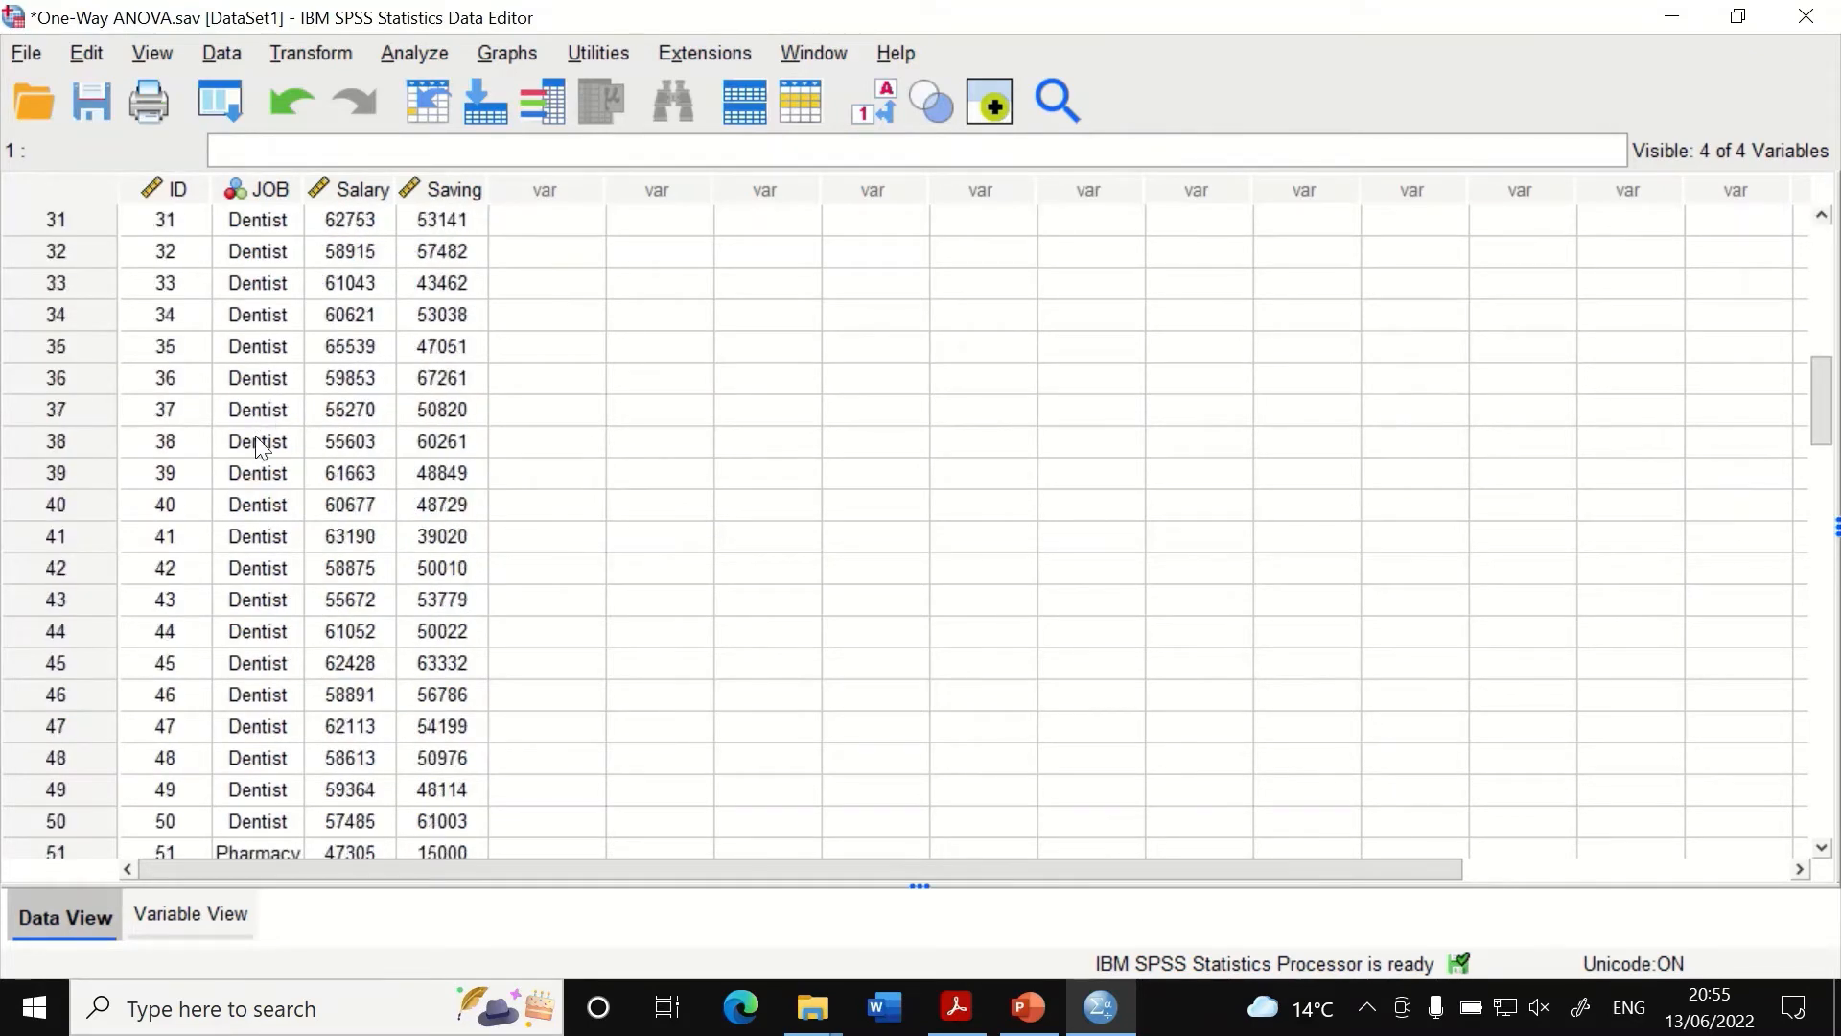
scroll(250, 523, up, 9)
scroll(253, 503, up, 4)
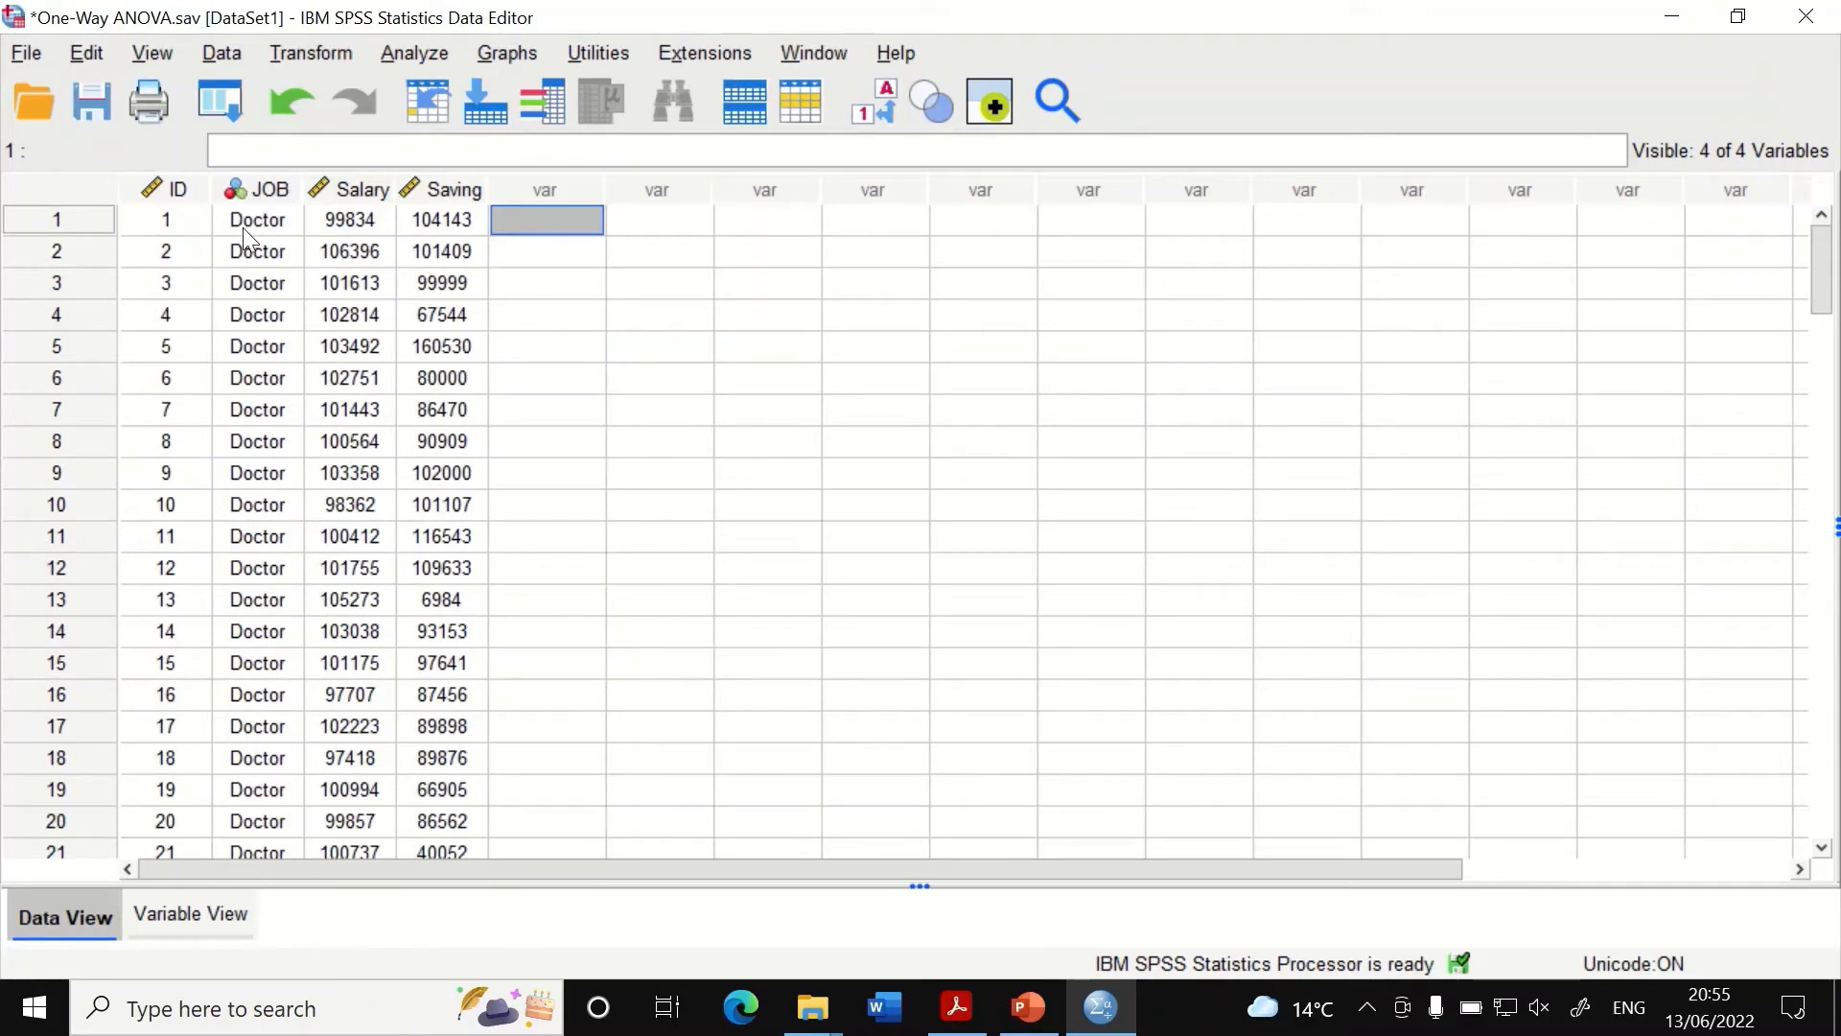
scroll(259, 537, down, 5)
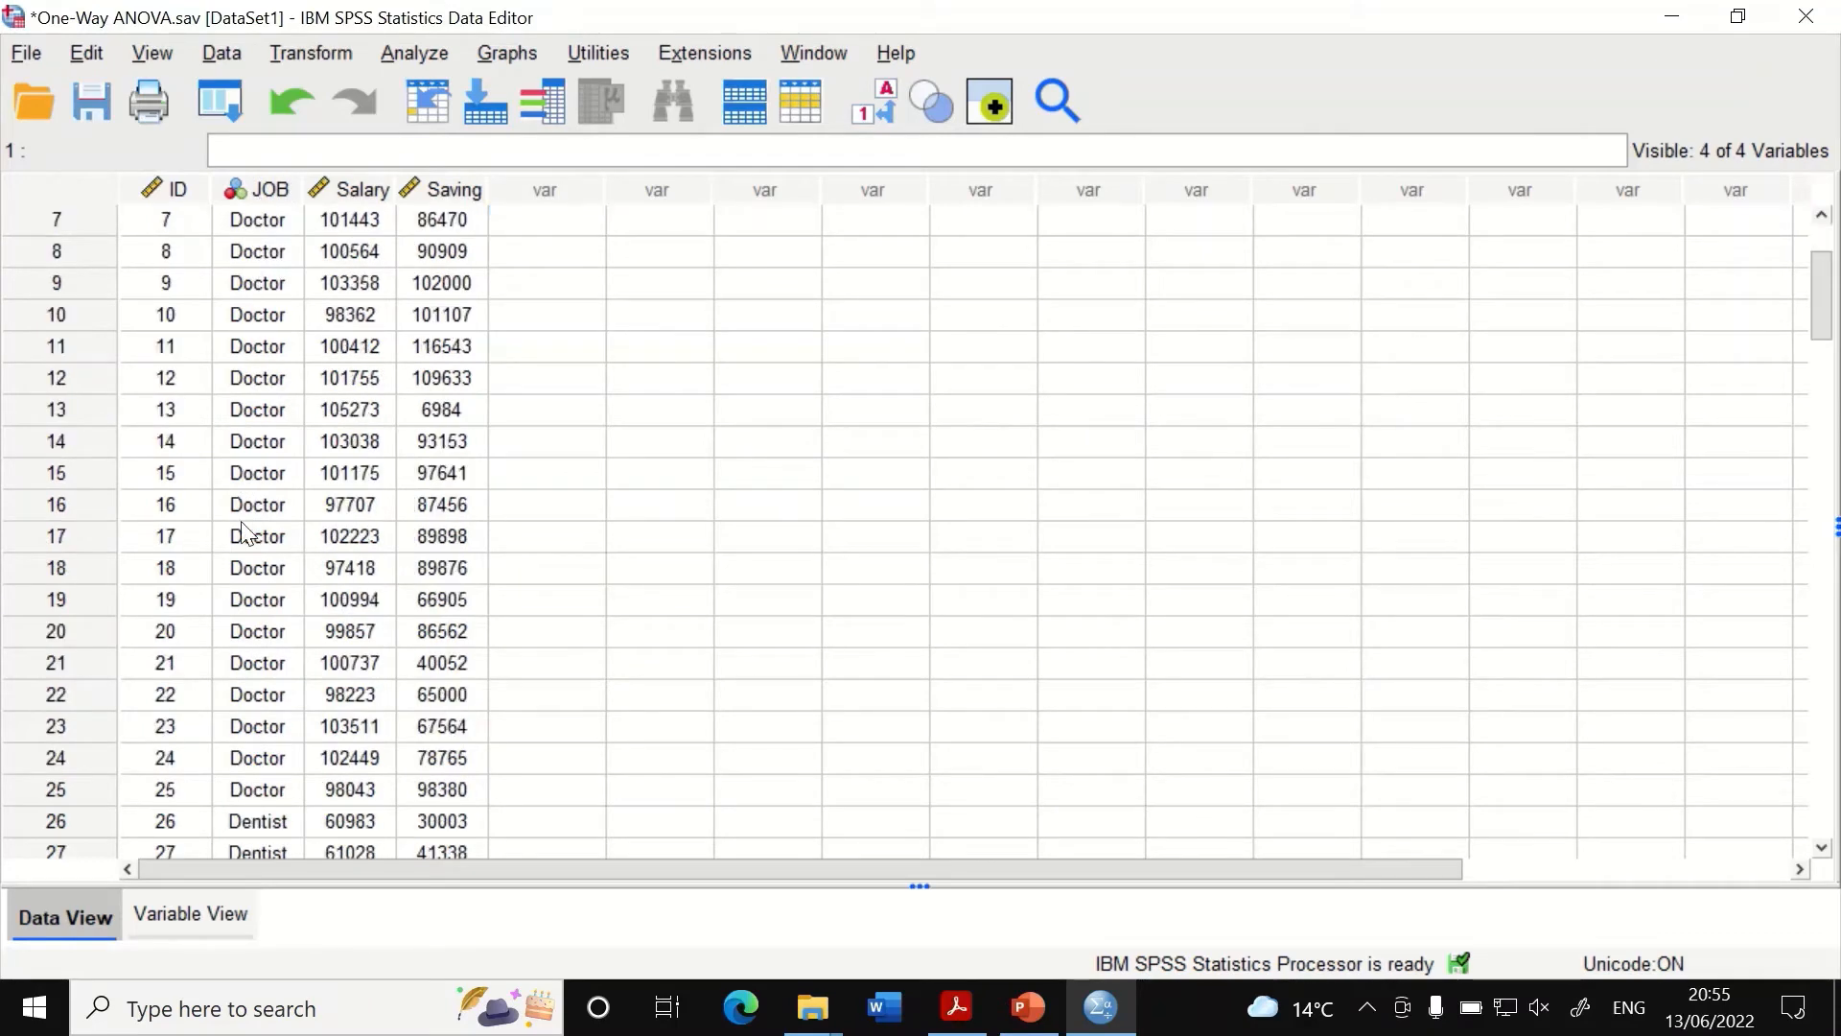
scroll(254, 676, down, 3)
scroll(254, 658, down, 14)
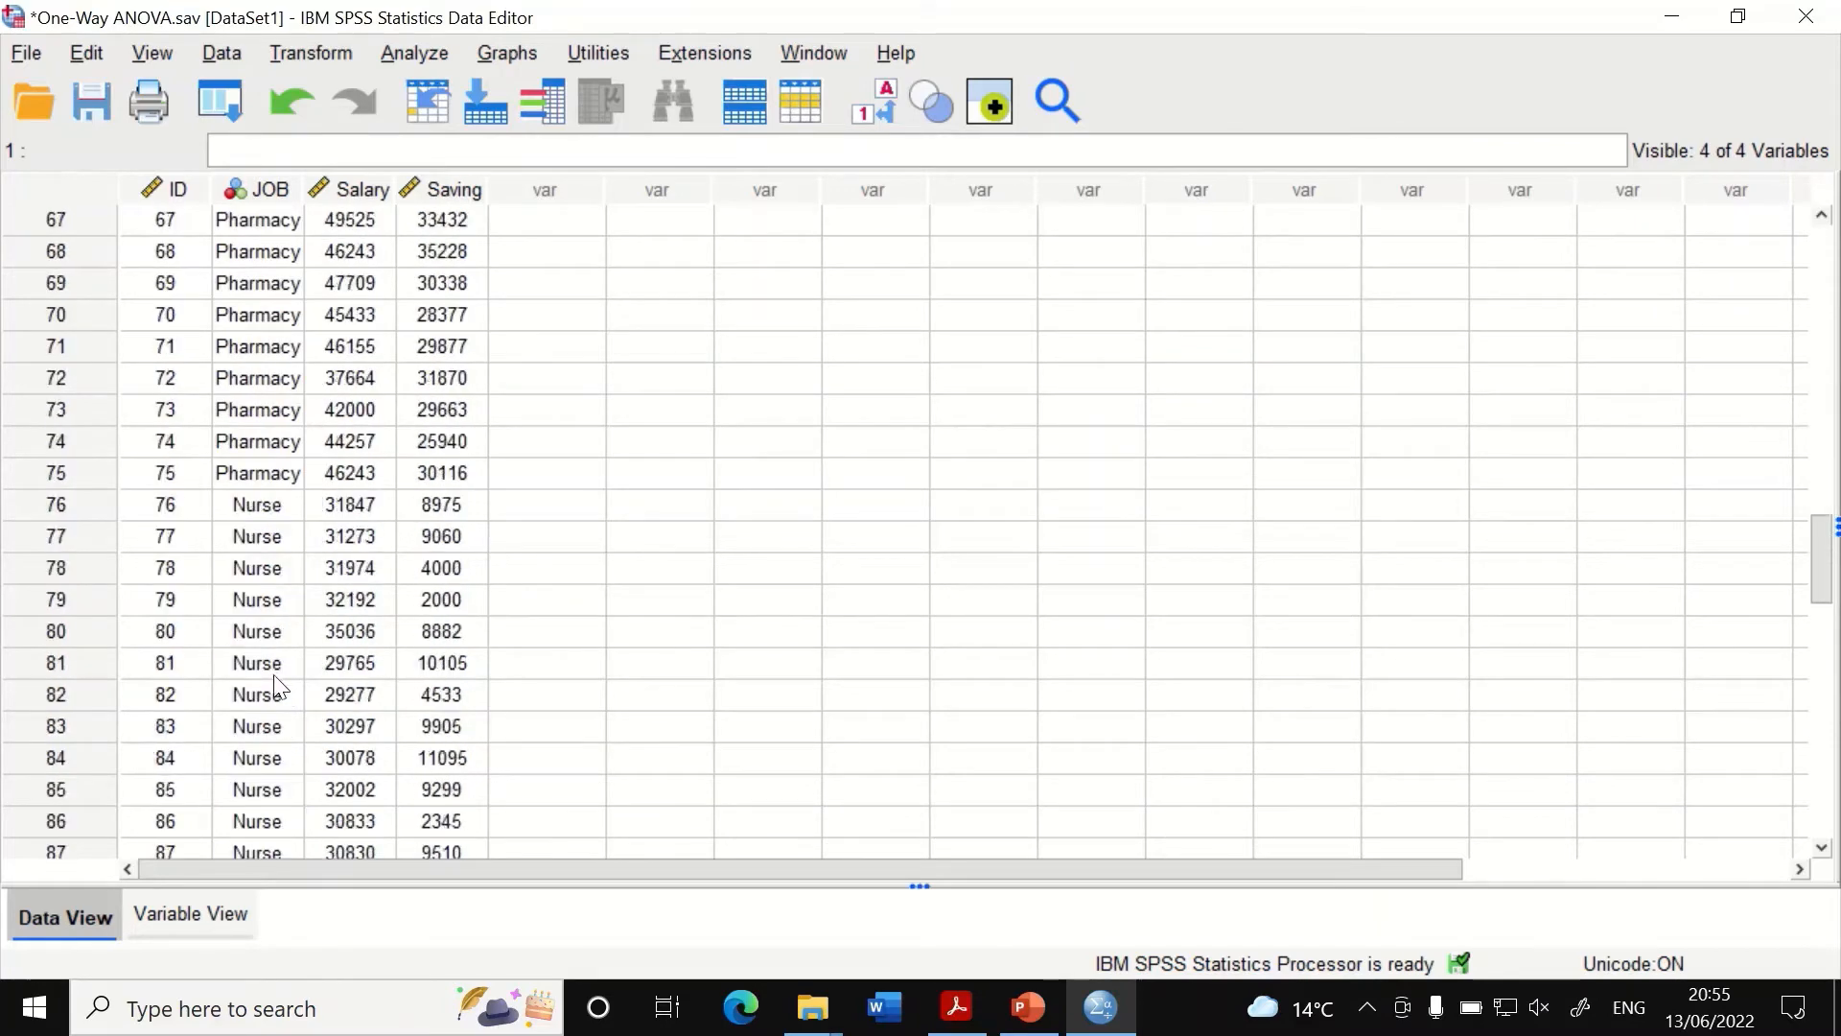
Check the value labels defined for the JOB variable, then return to the data rows.
click(228, 911)
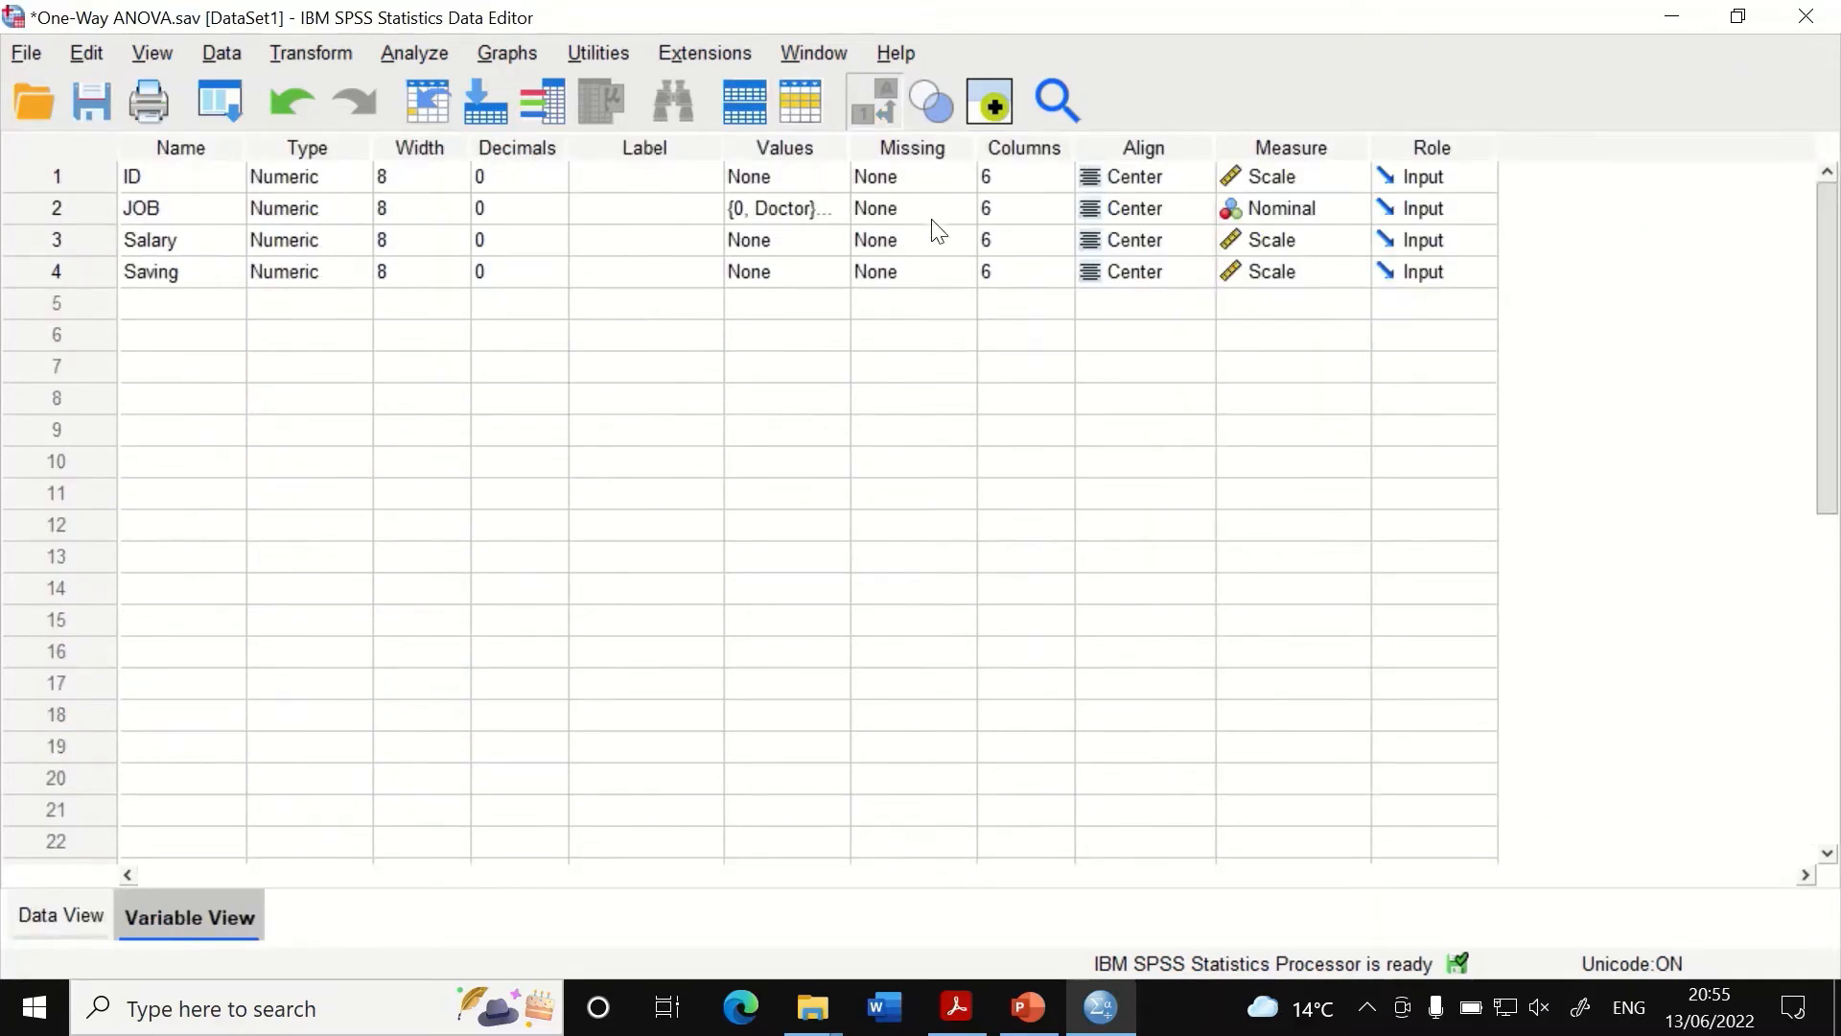
click(823, 210)
click(828, 210)
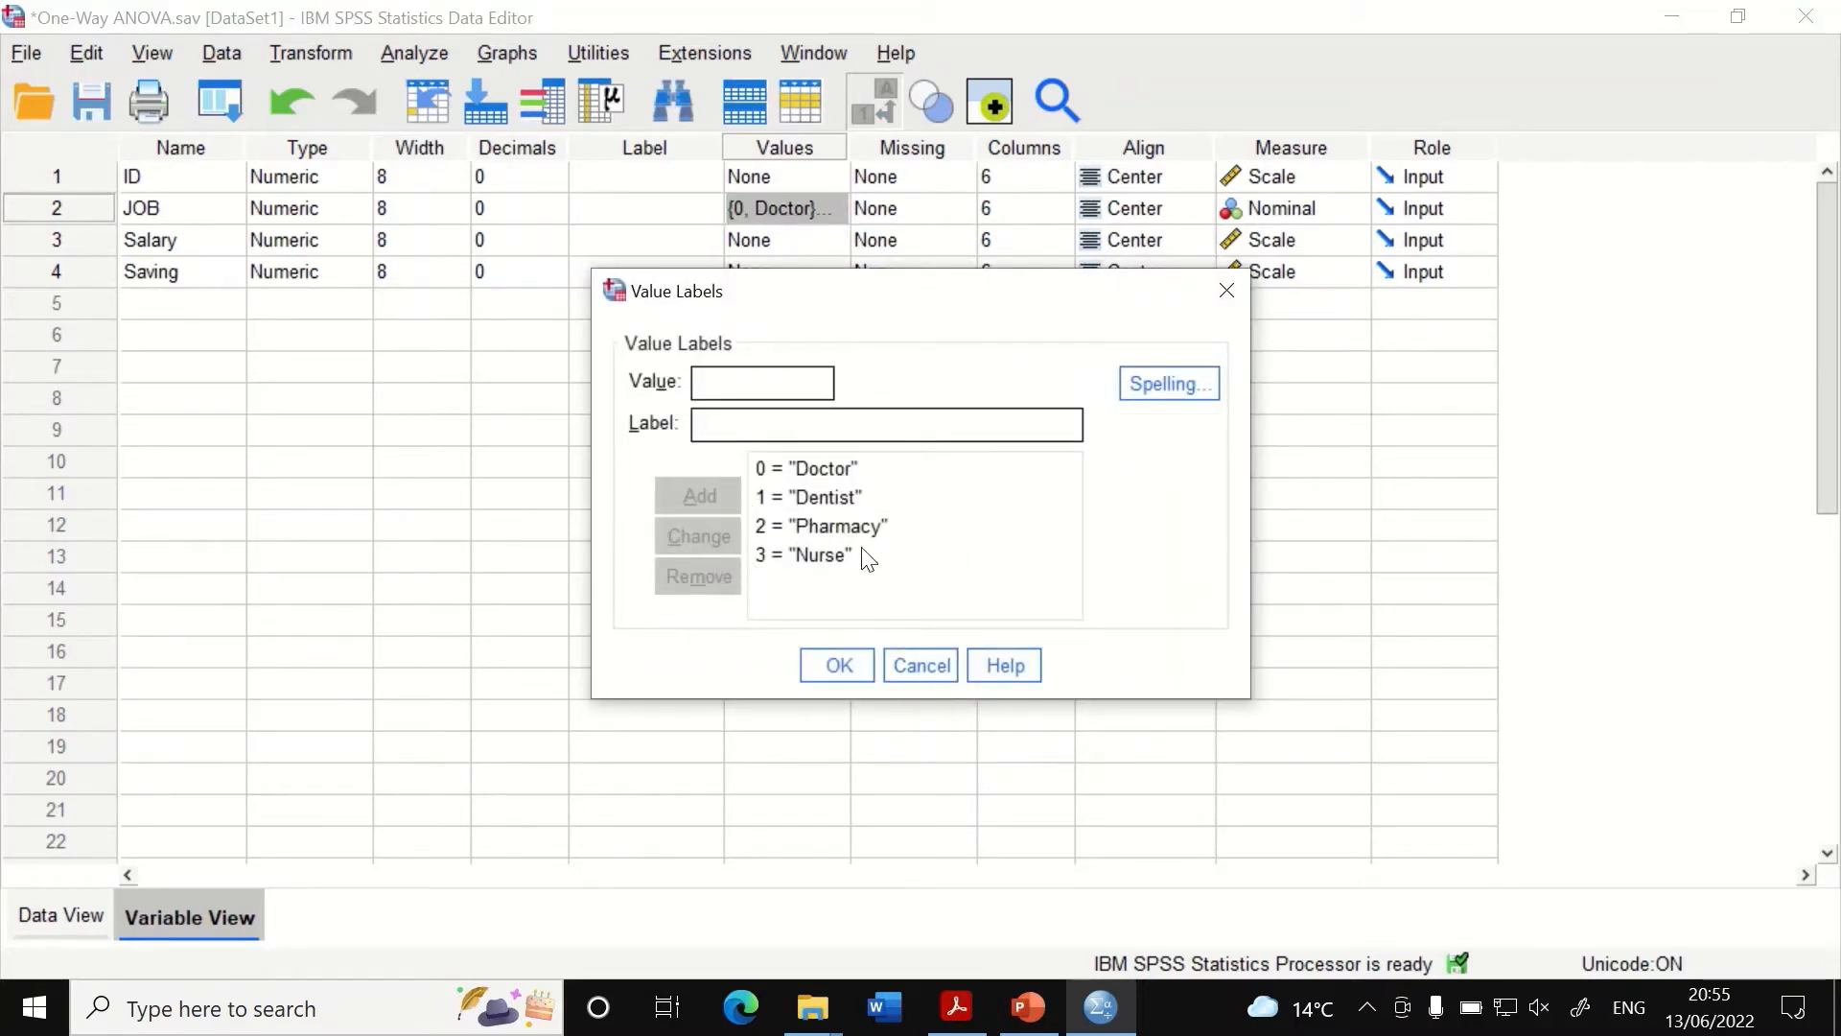
click(839, 666)
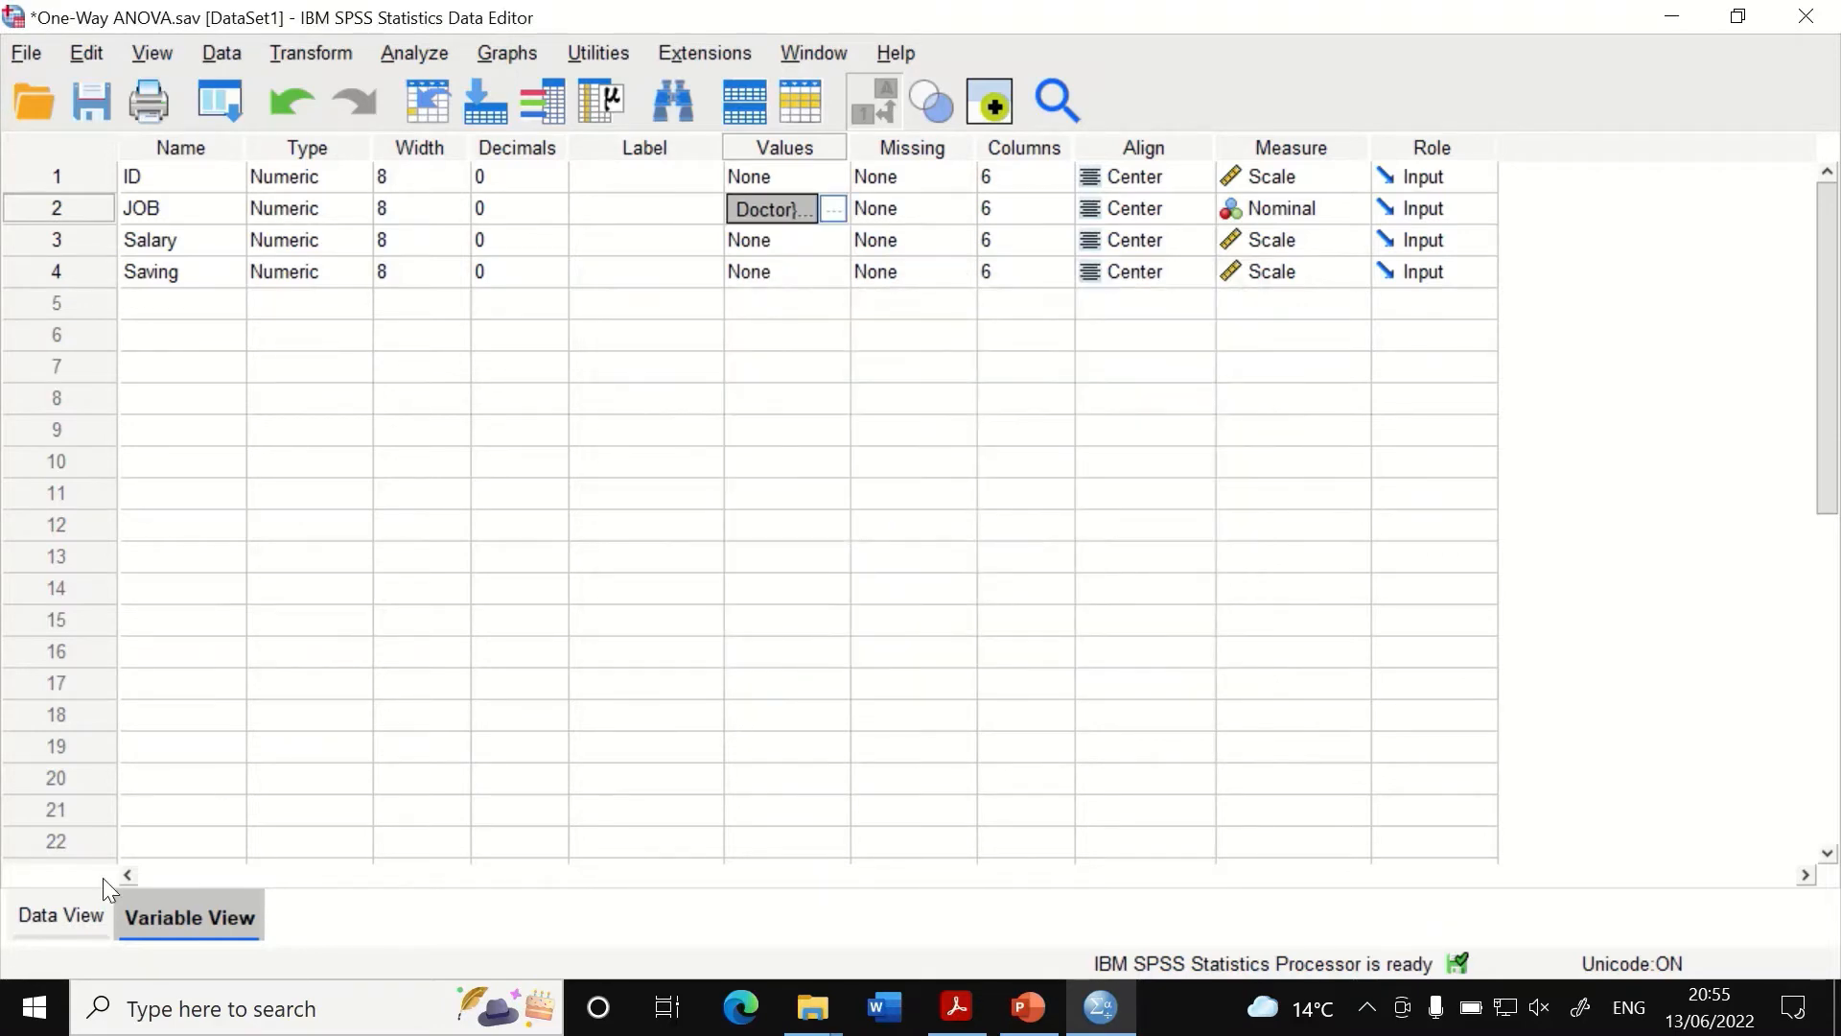
click(57, 915)
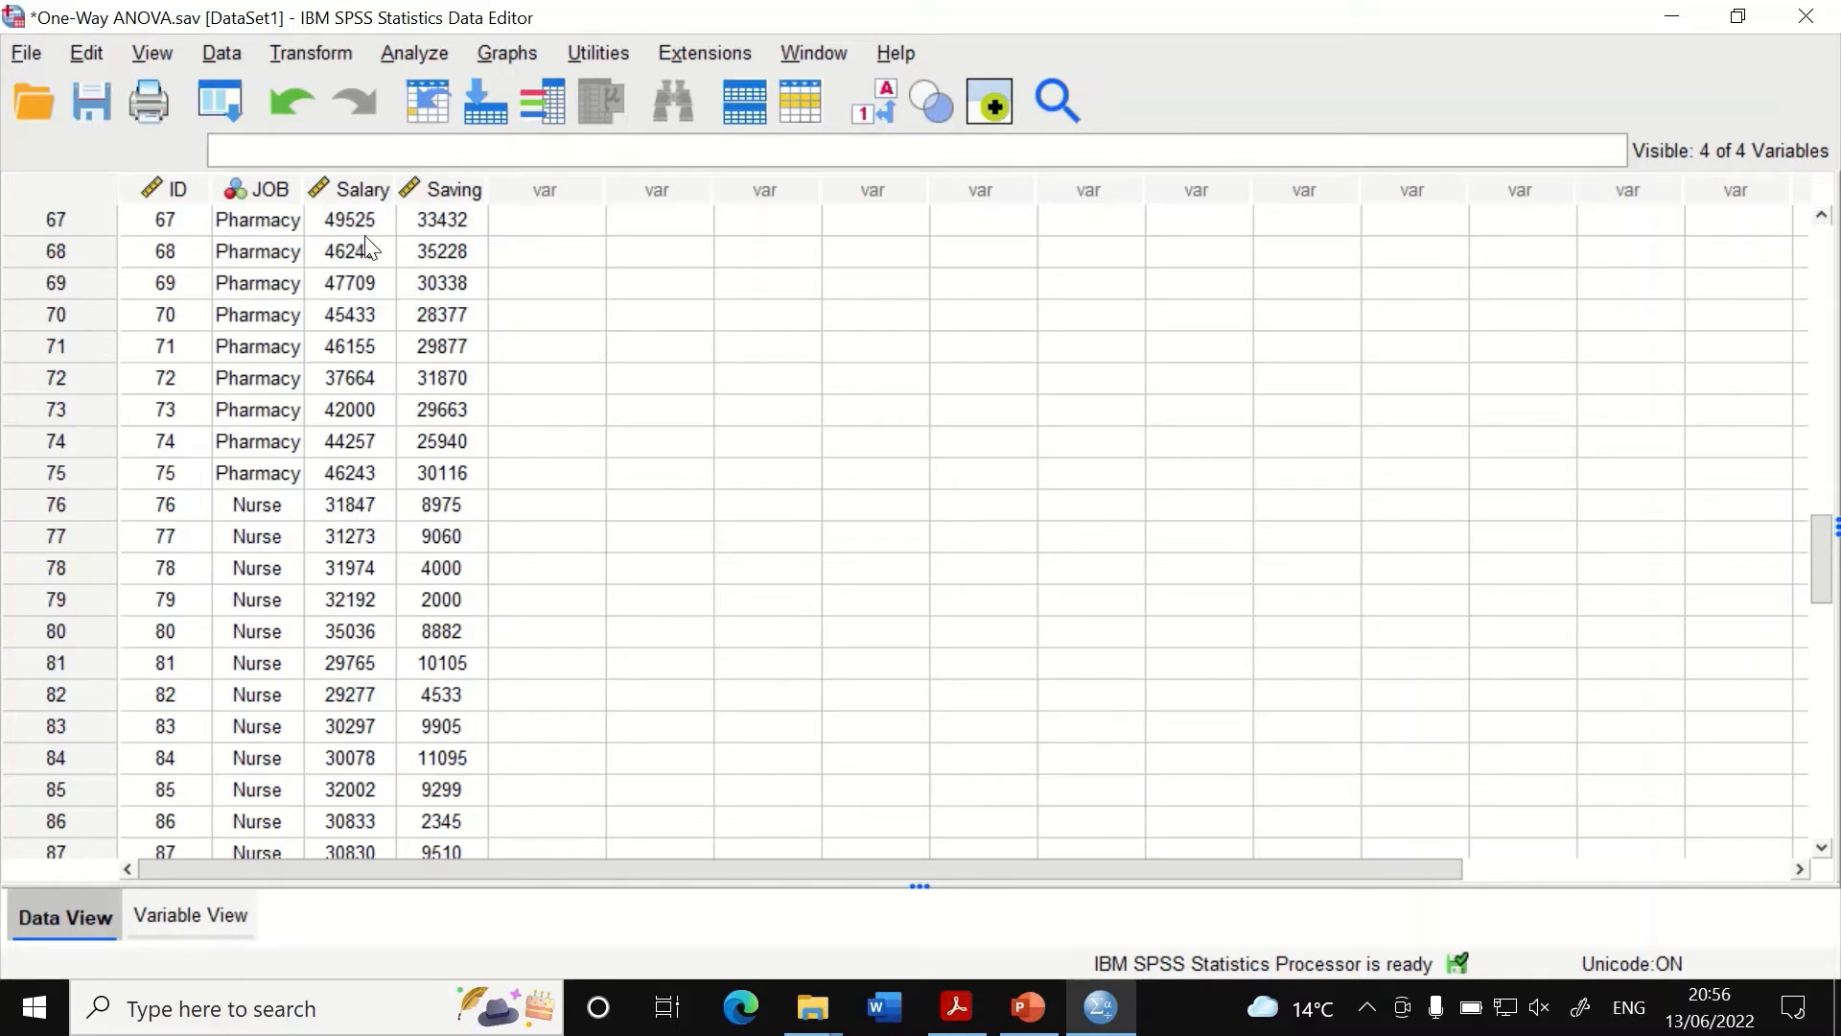
Compare the Salary values across the Doctor, Dentist, Pharmacy and Nurse cases.
scroll(354, 252, up, 11)
scroll(356, 257, up, 10)
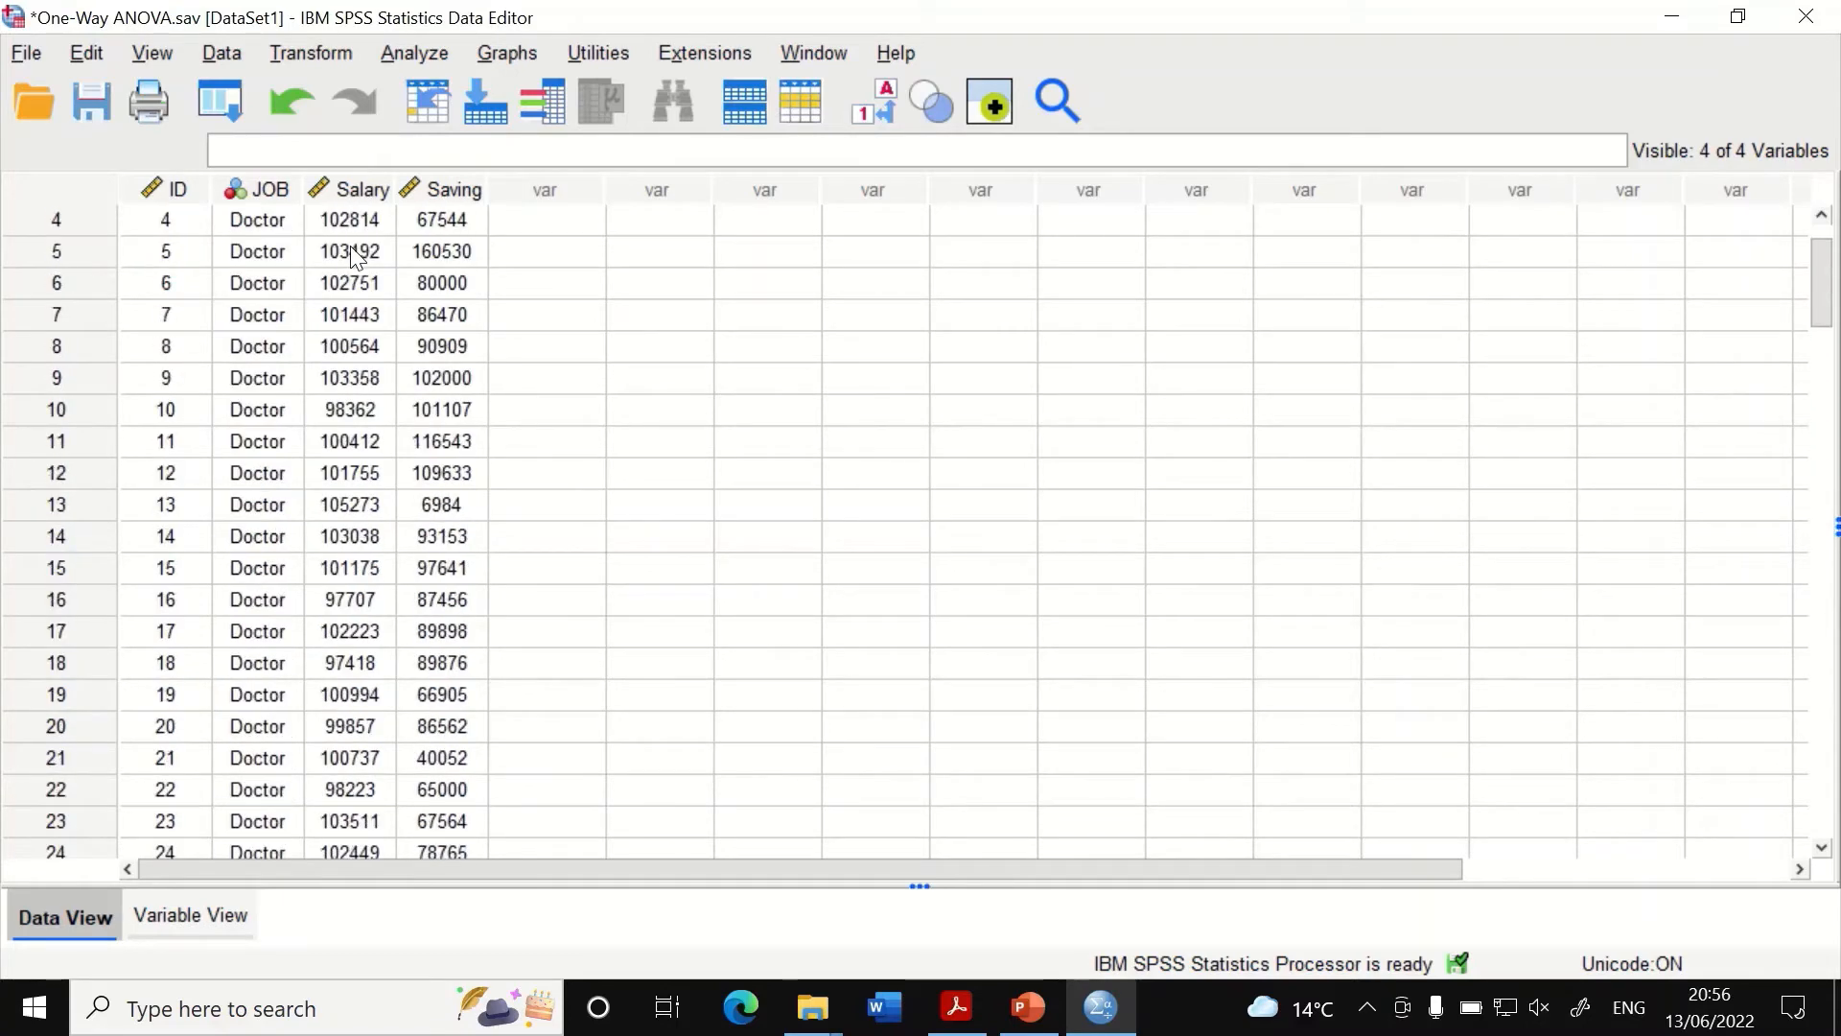
scroll(355, 254, up, 1)
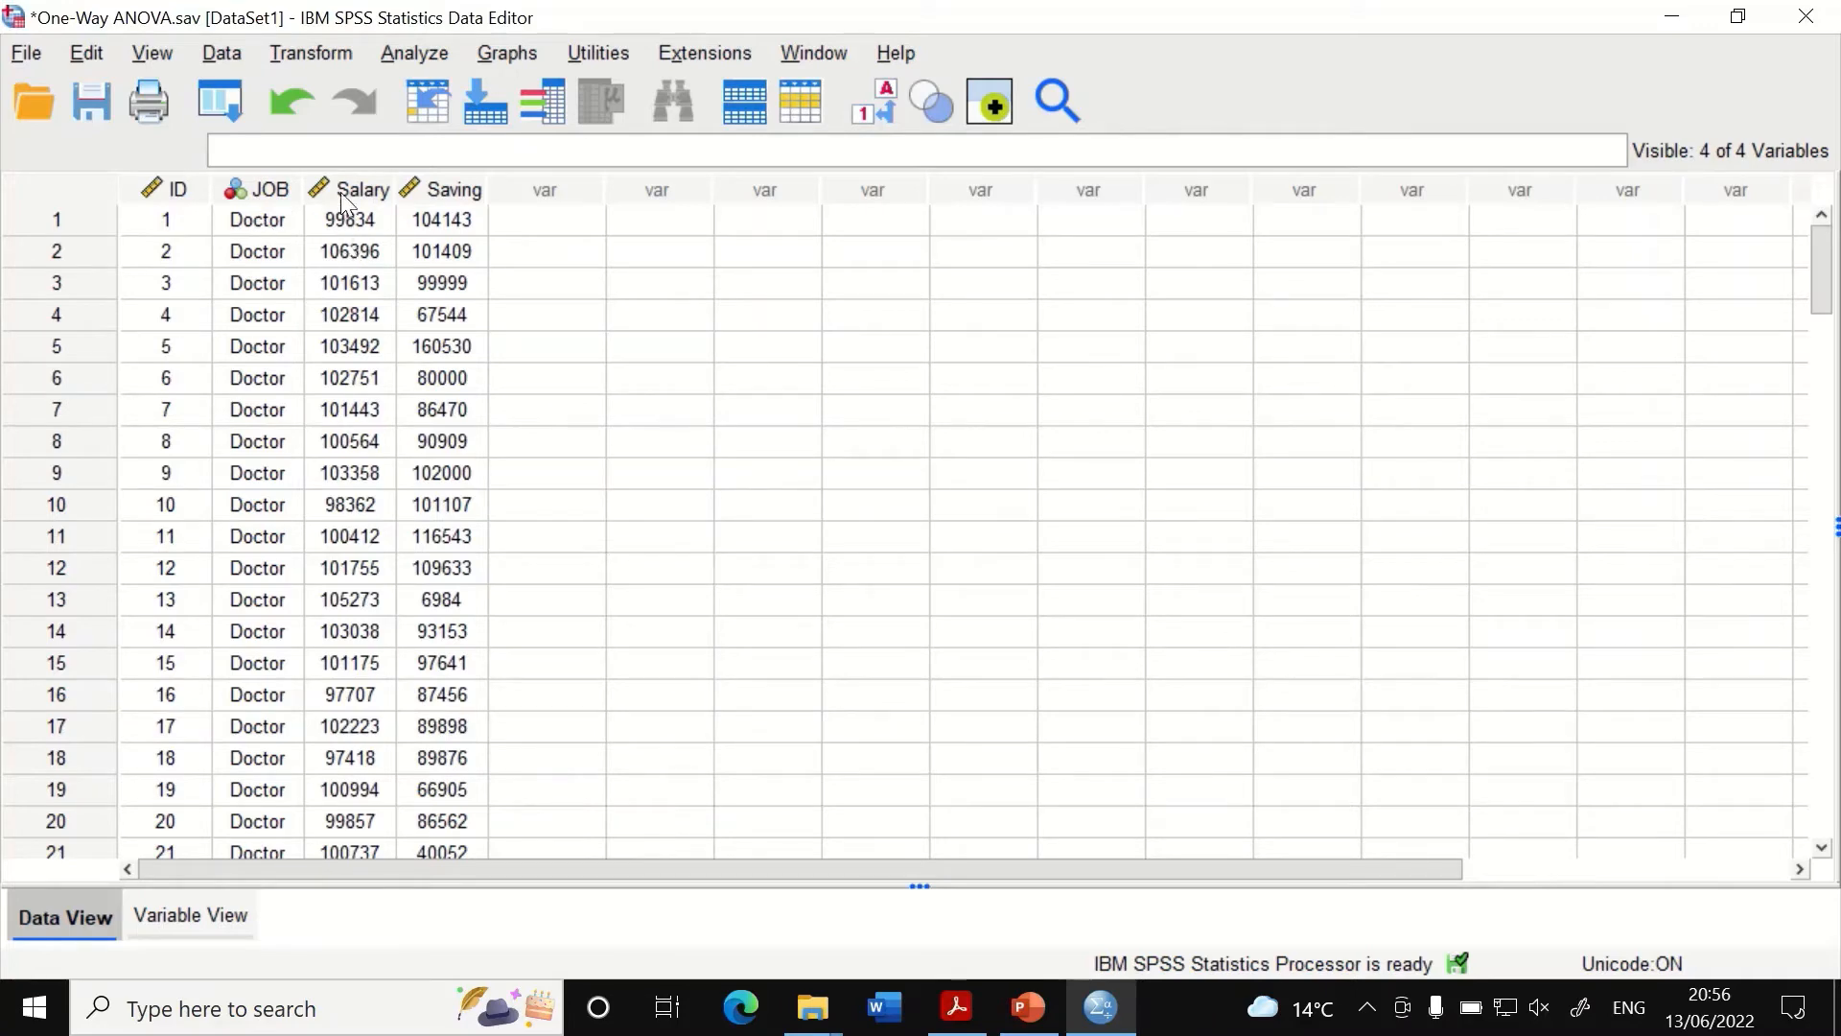
scroll(320, 353, down, 8)
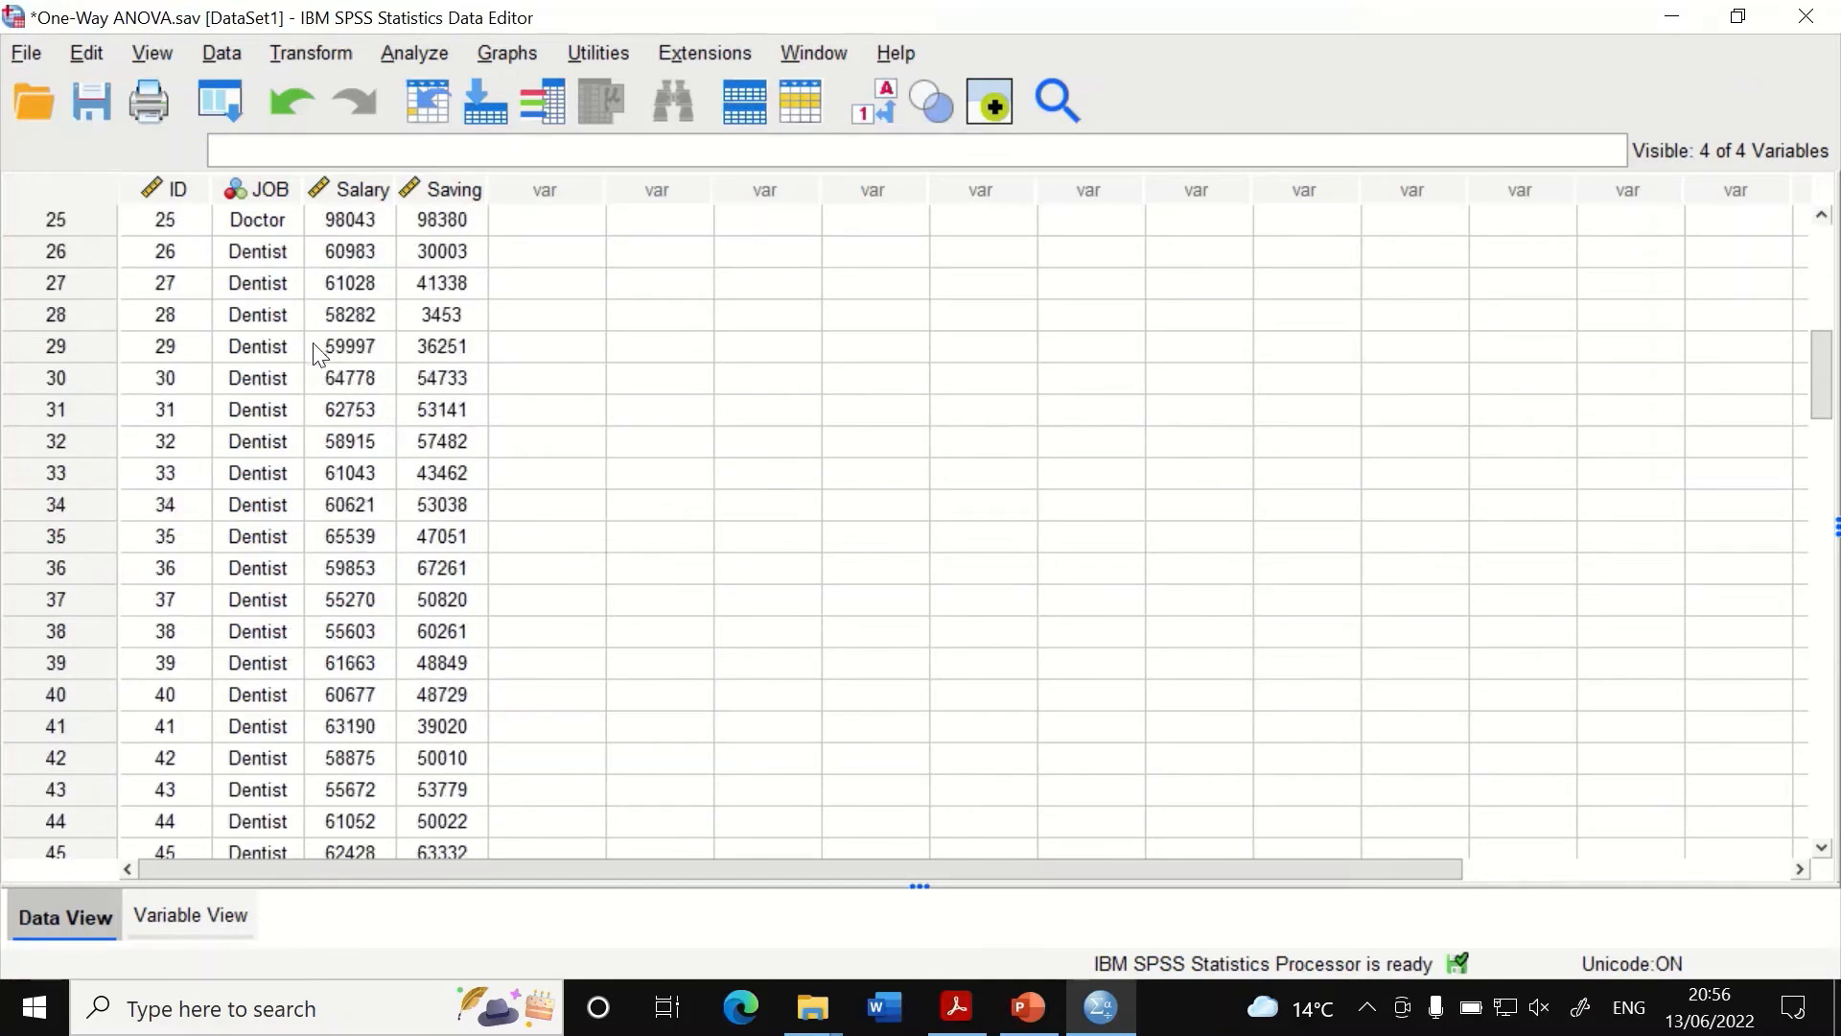
scroll(309, 544, down, 18)
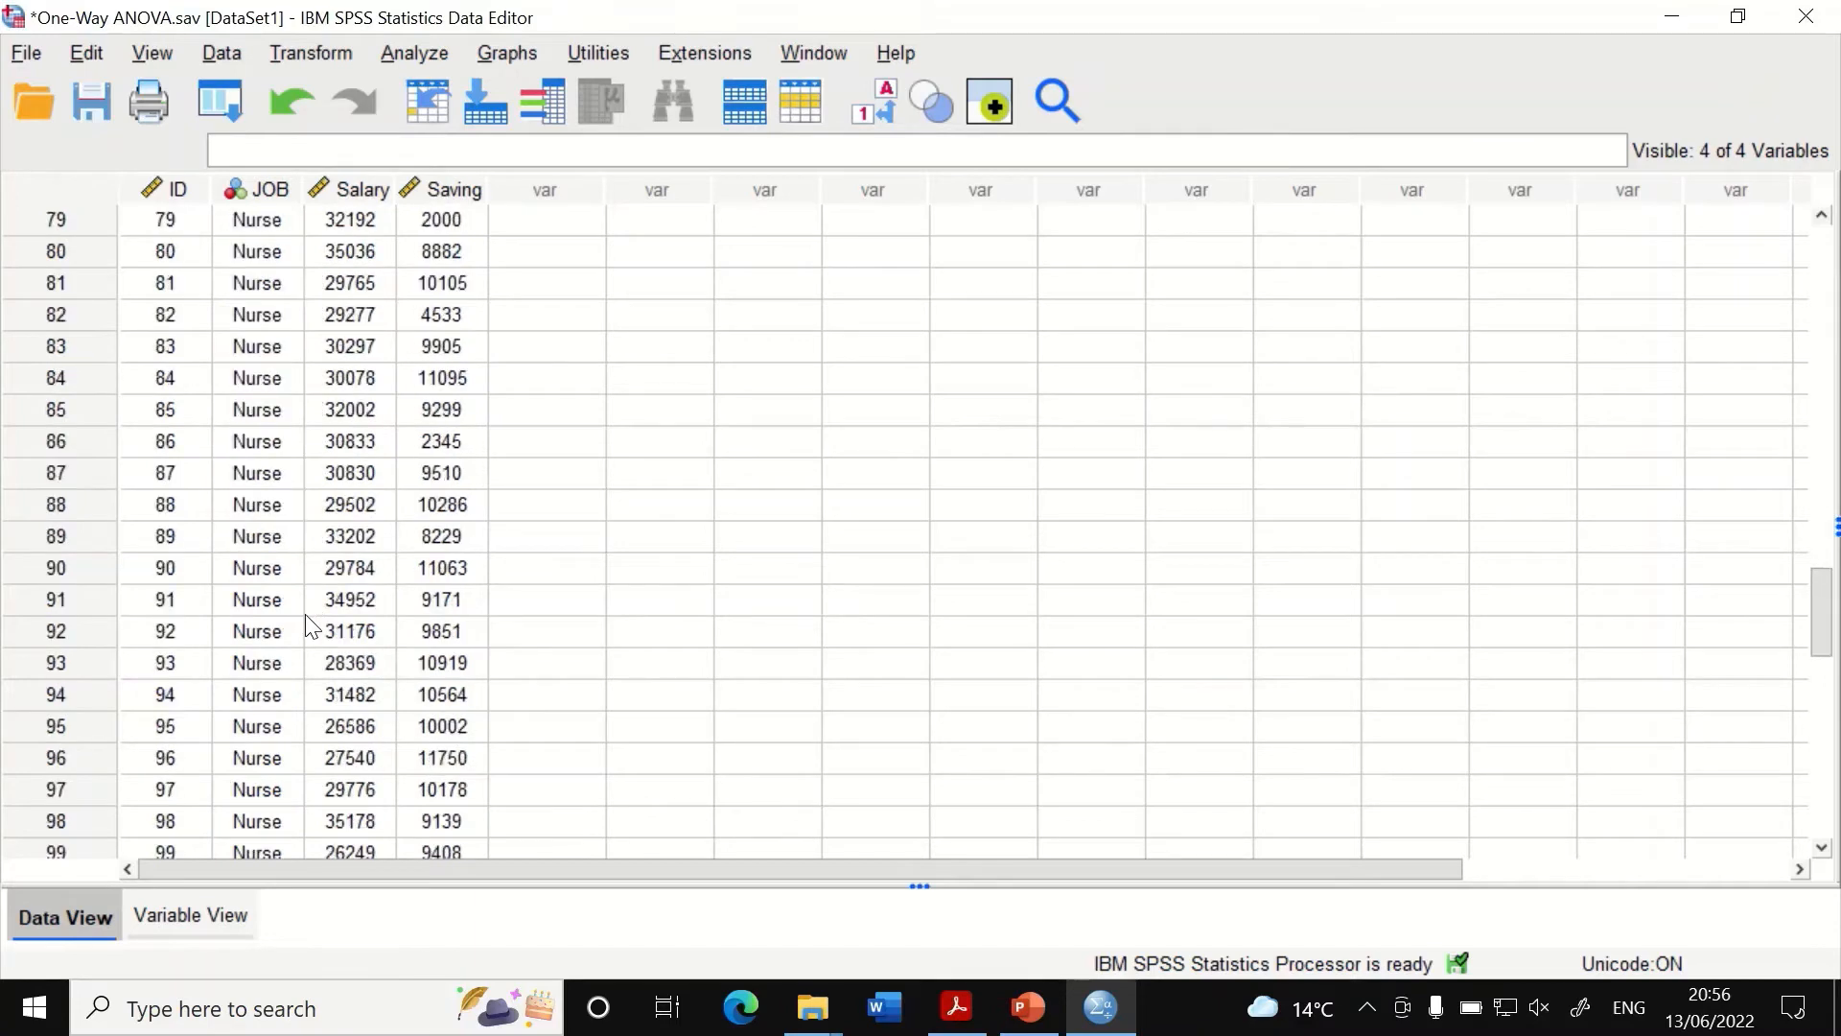
scroll(314, 604, up, 6)
scroll(317, 613, up, 11)
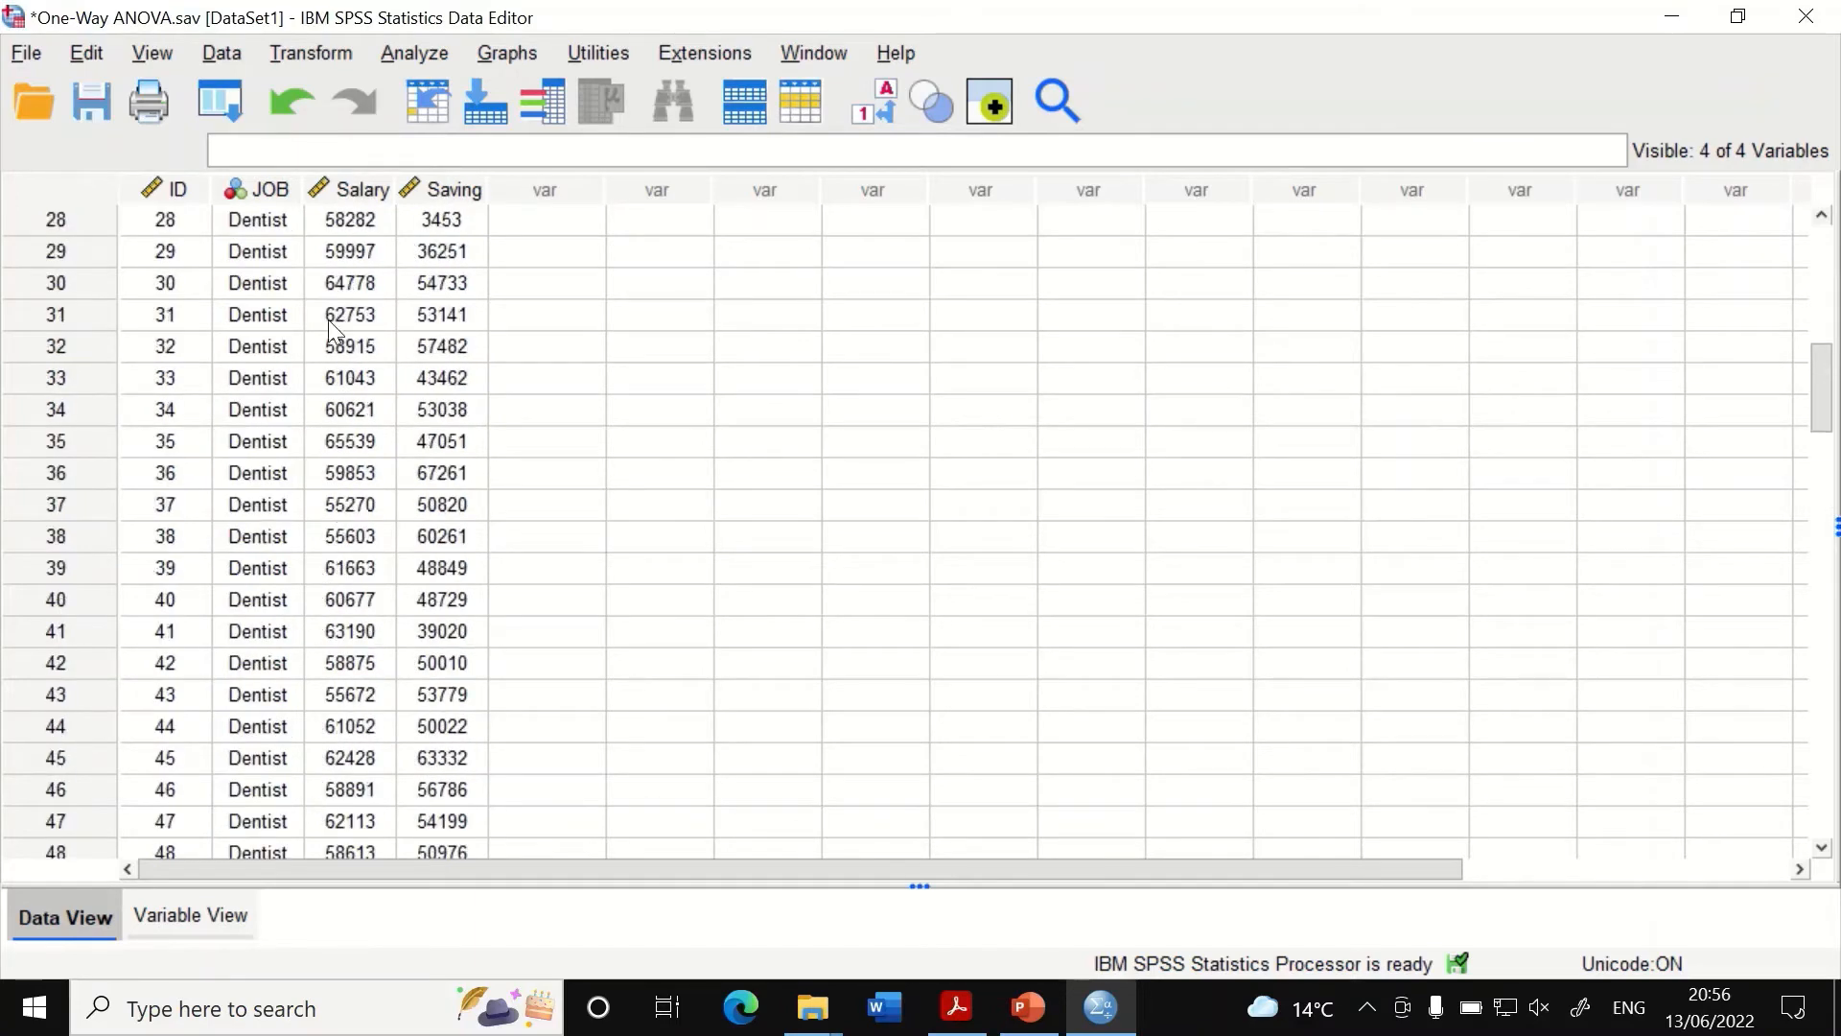
scroll(328, 320, up, 4)
scroll(341, 326, up, 5)
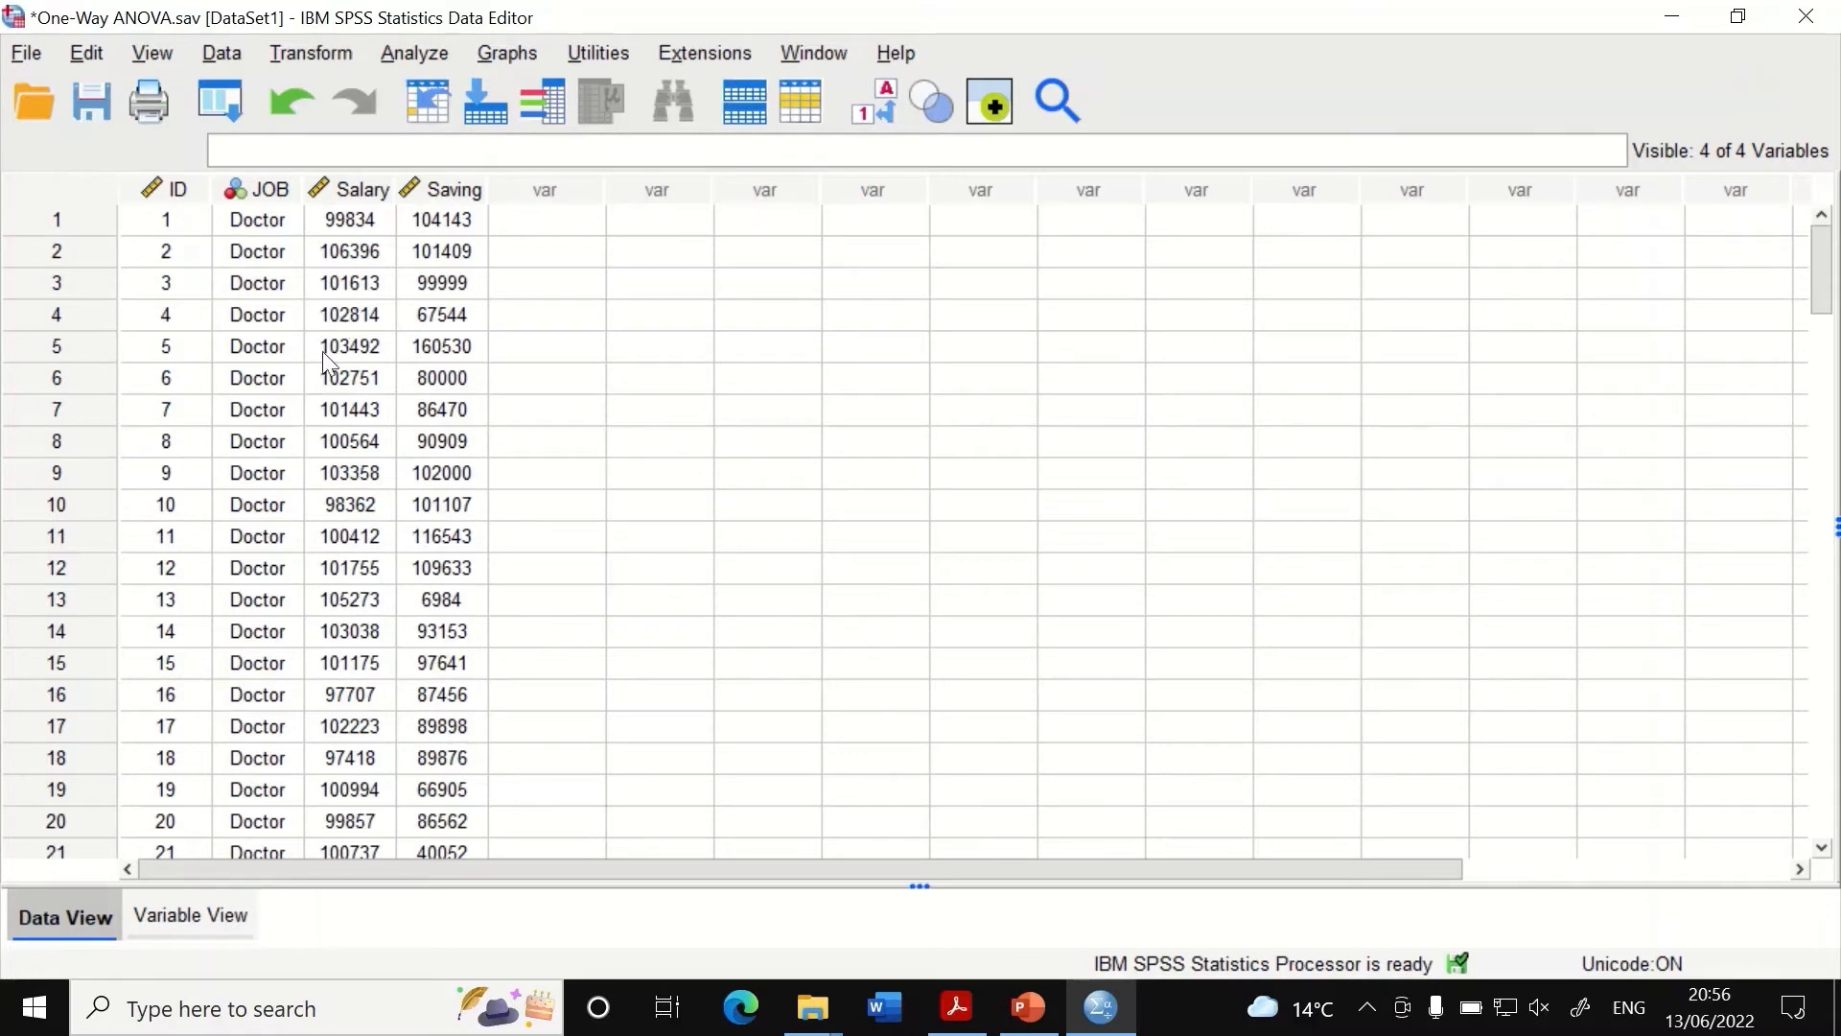
scroll(322, 351, down, 8)
scroll(324, 365, down, 17)
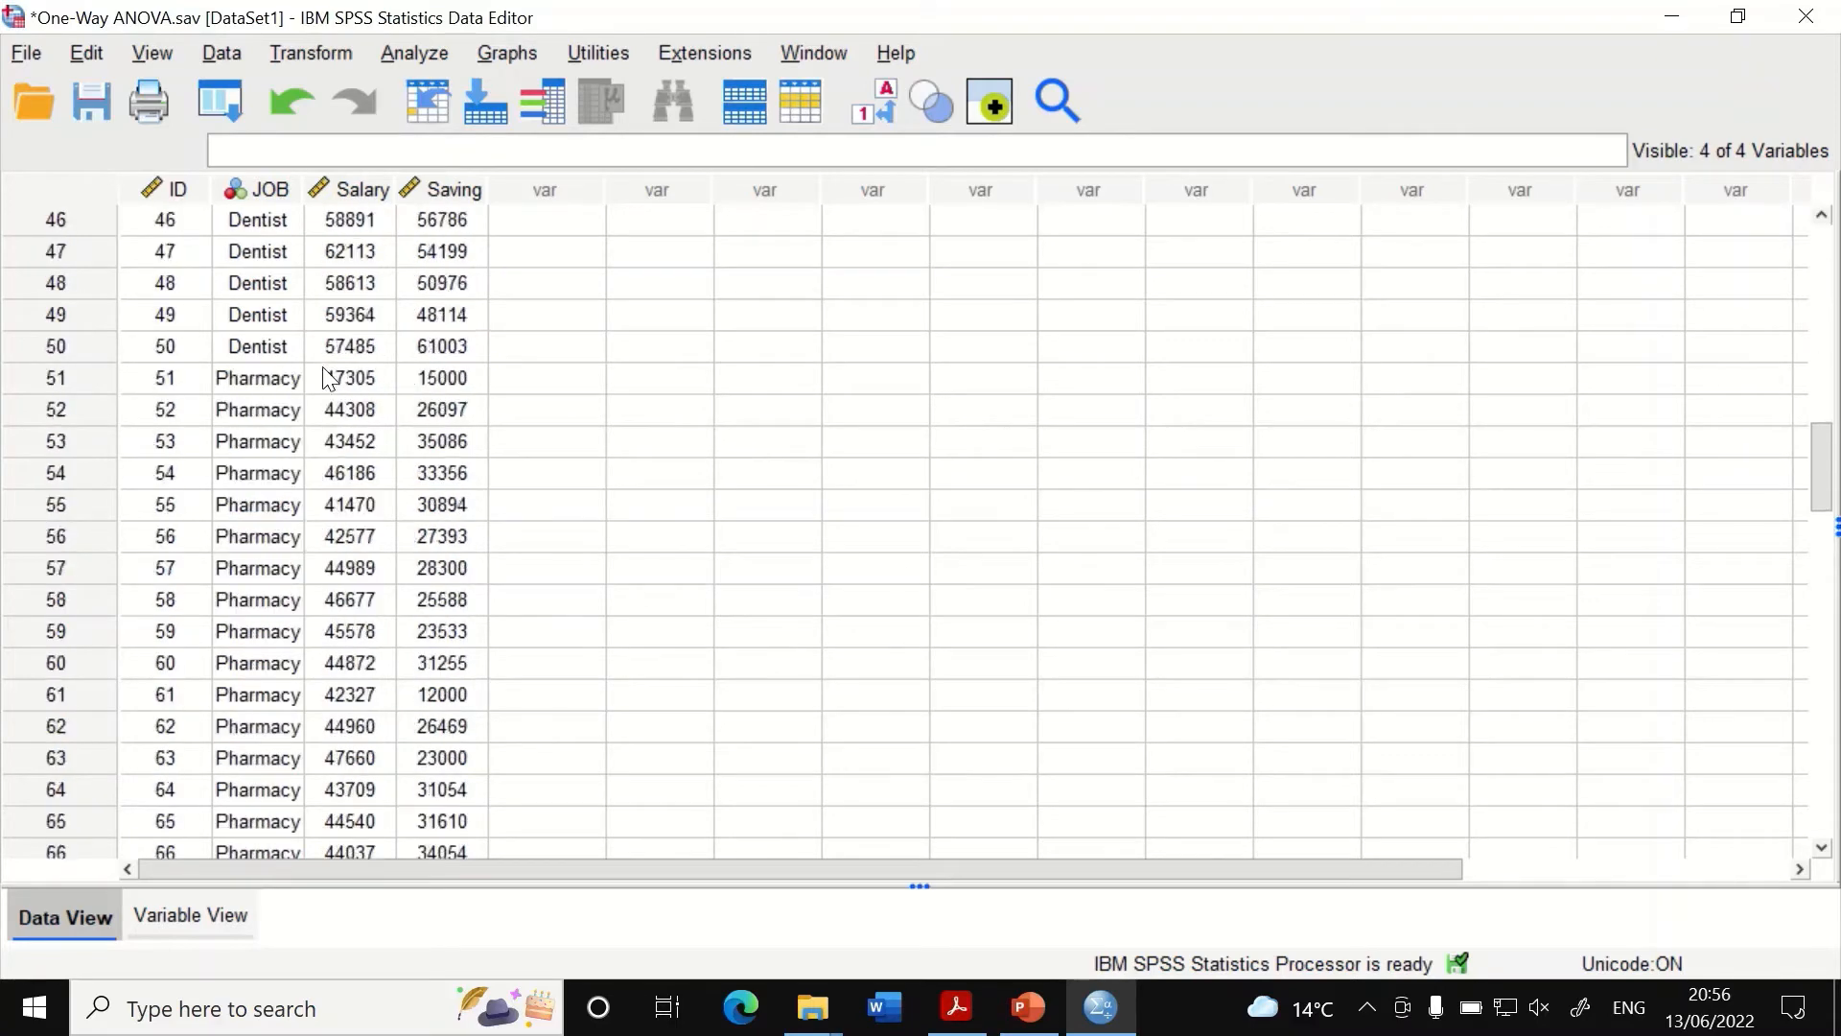
scroll(322, 376, up, 20)
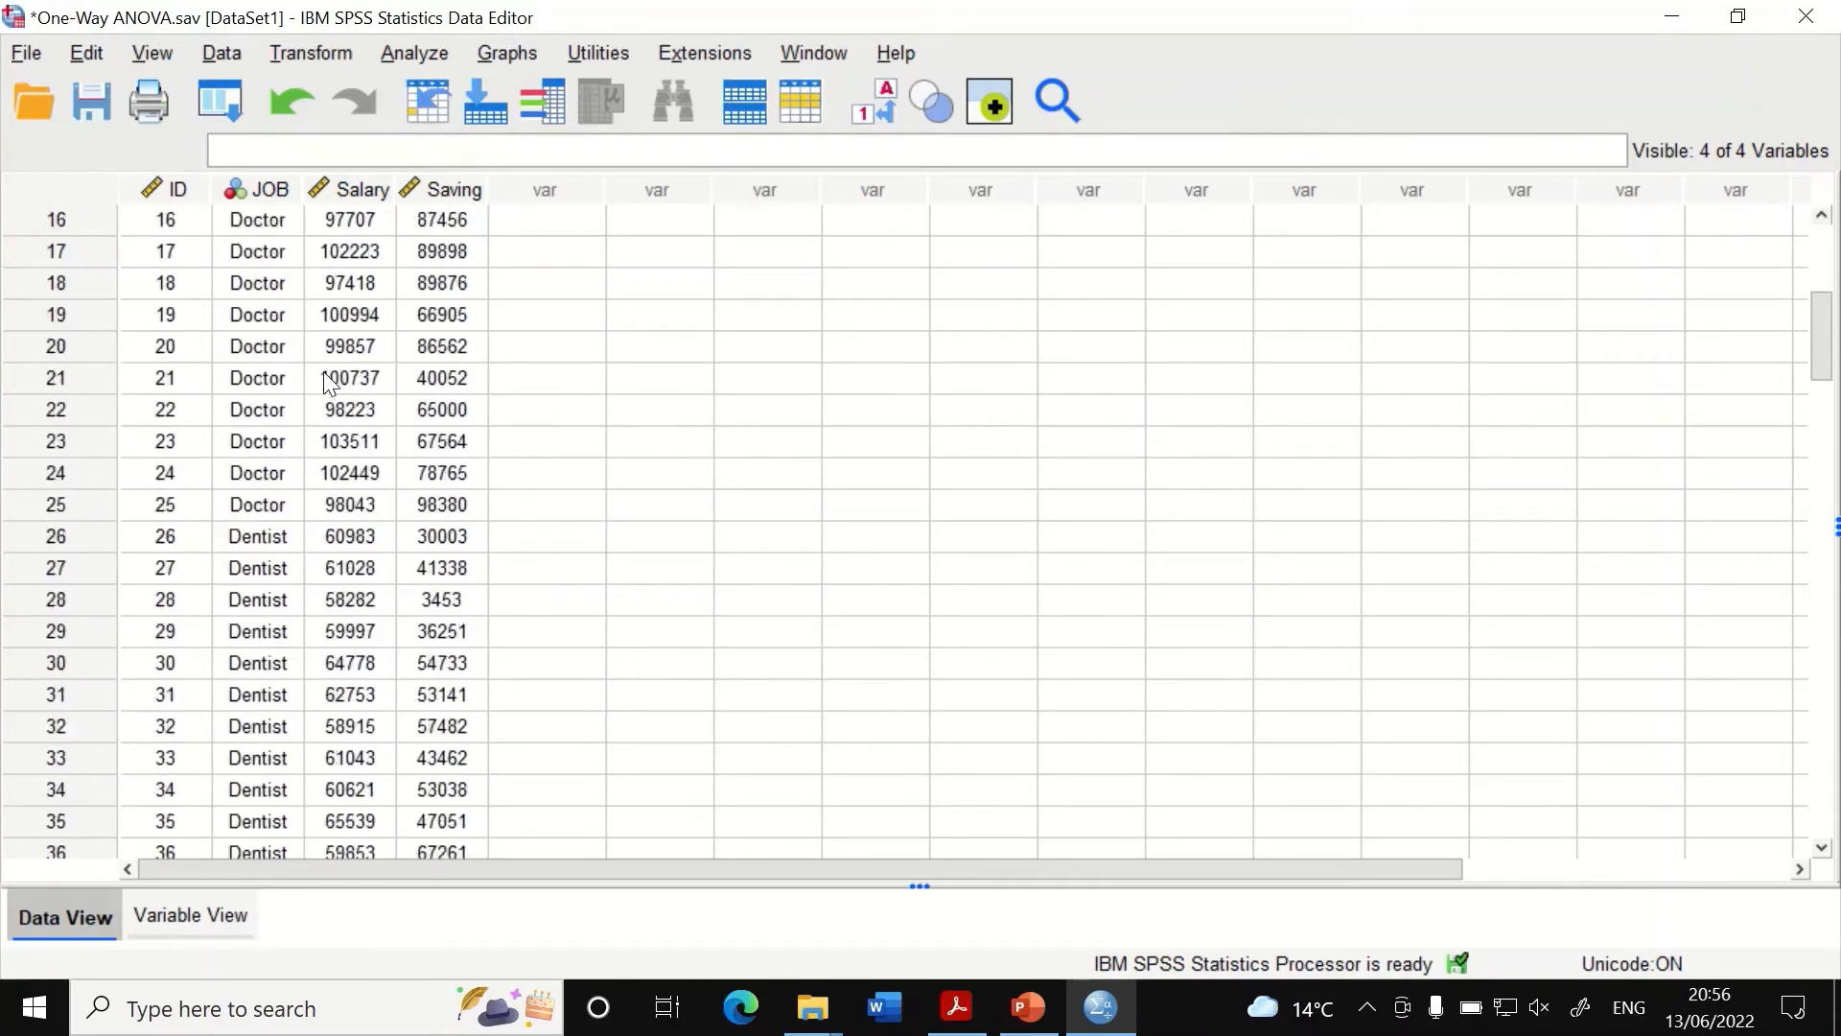
Review the JOB categories alongside the Salary column as the grouping and outcome variables for the ANOVA.
scroll(250, 389, down, 5)
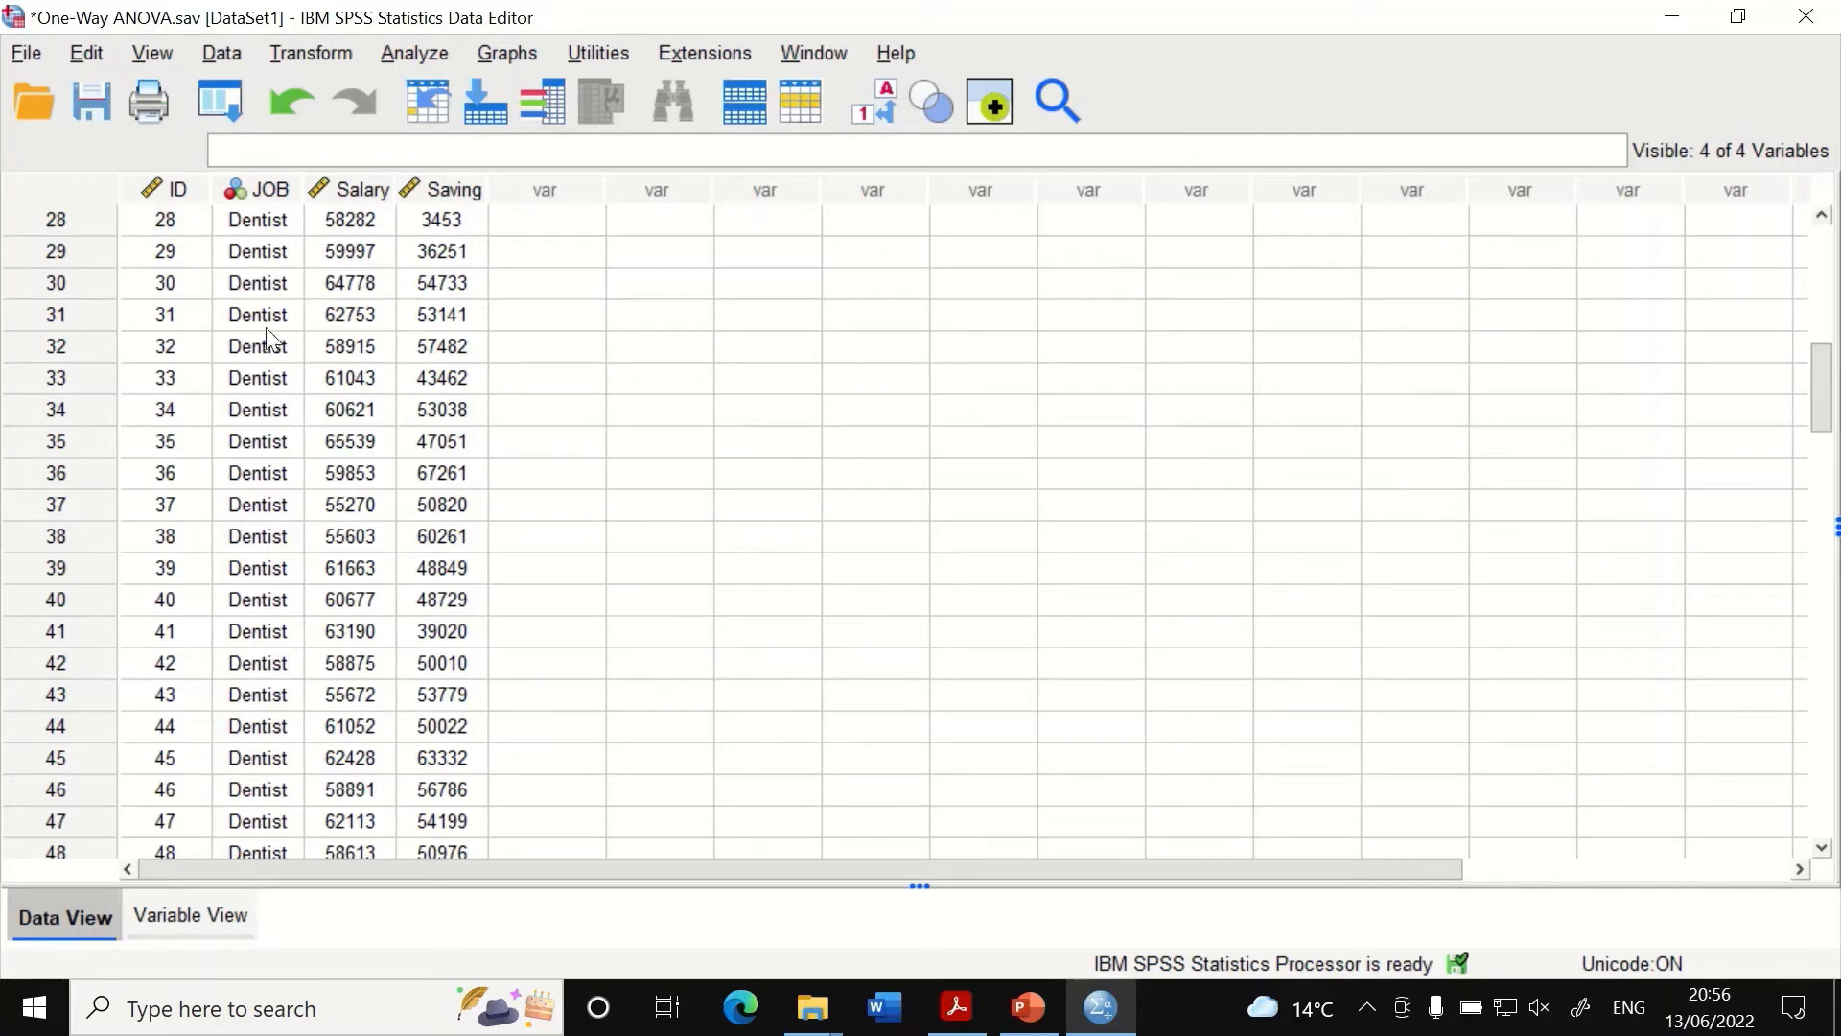
scroll(273, 380, down, 2)
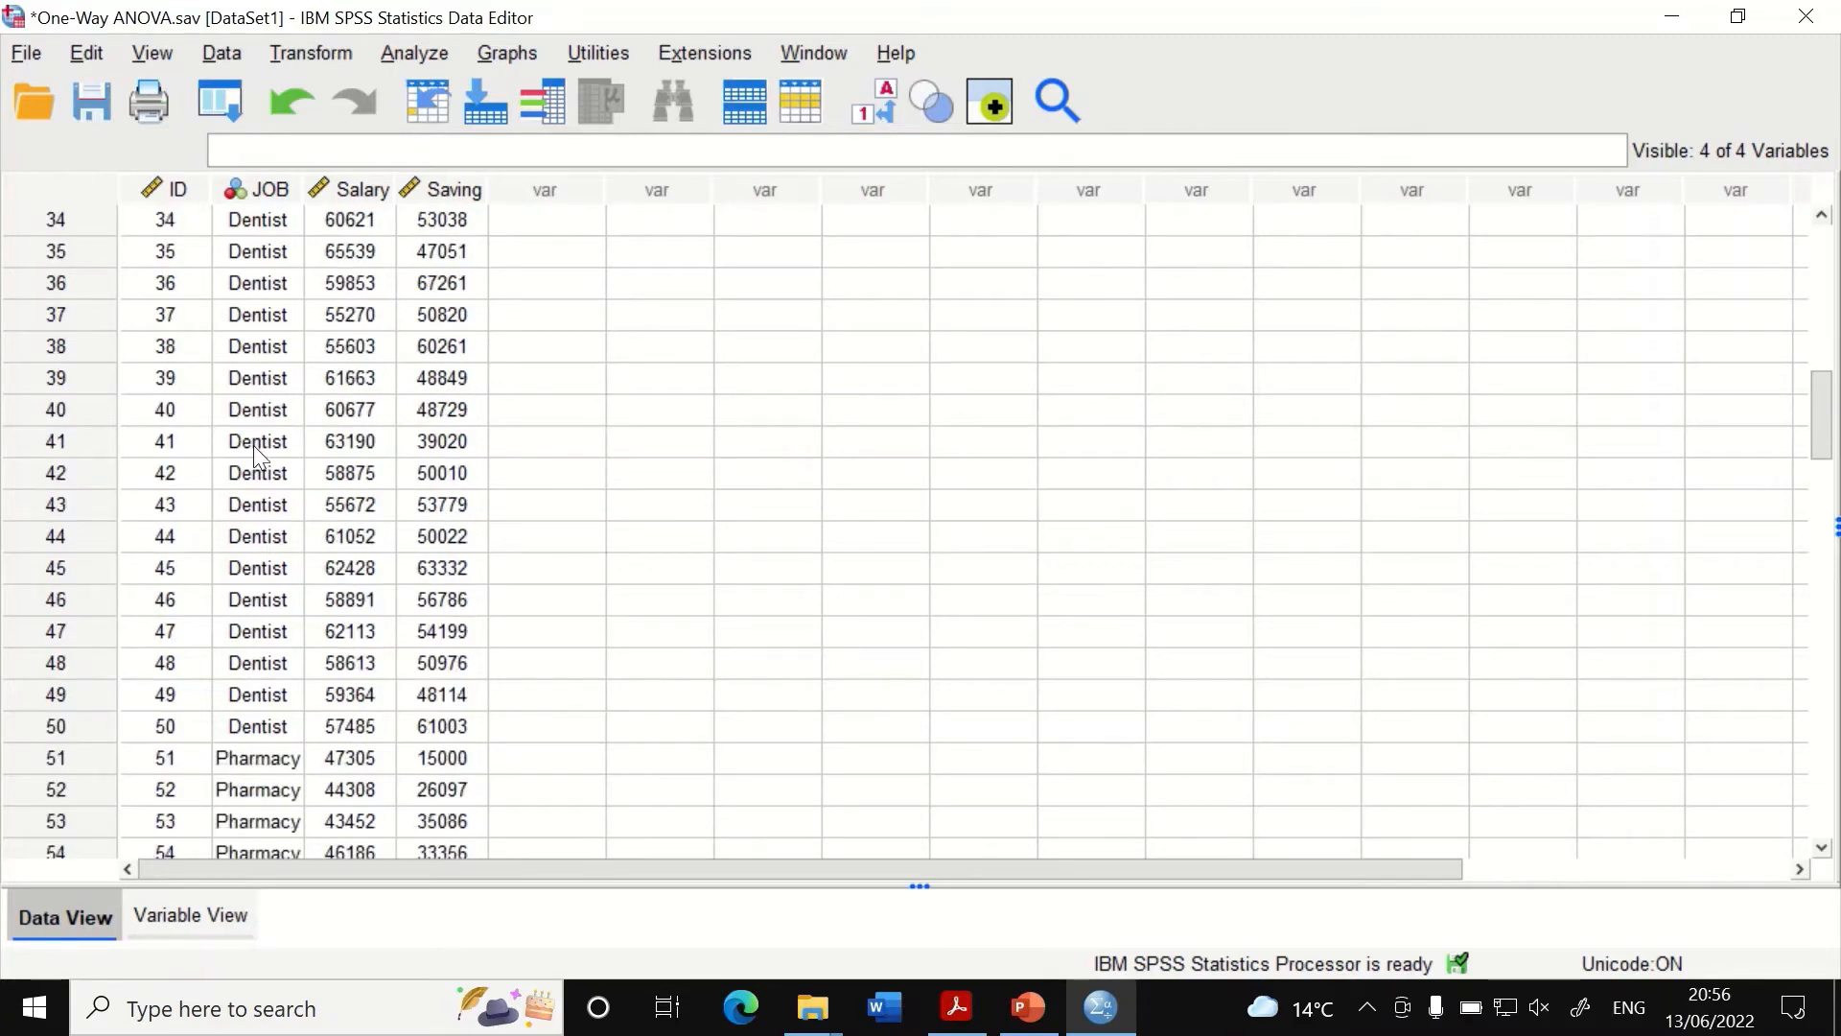
scroll(259, 575, down, 7)
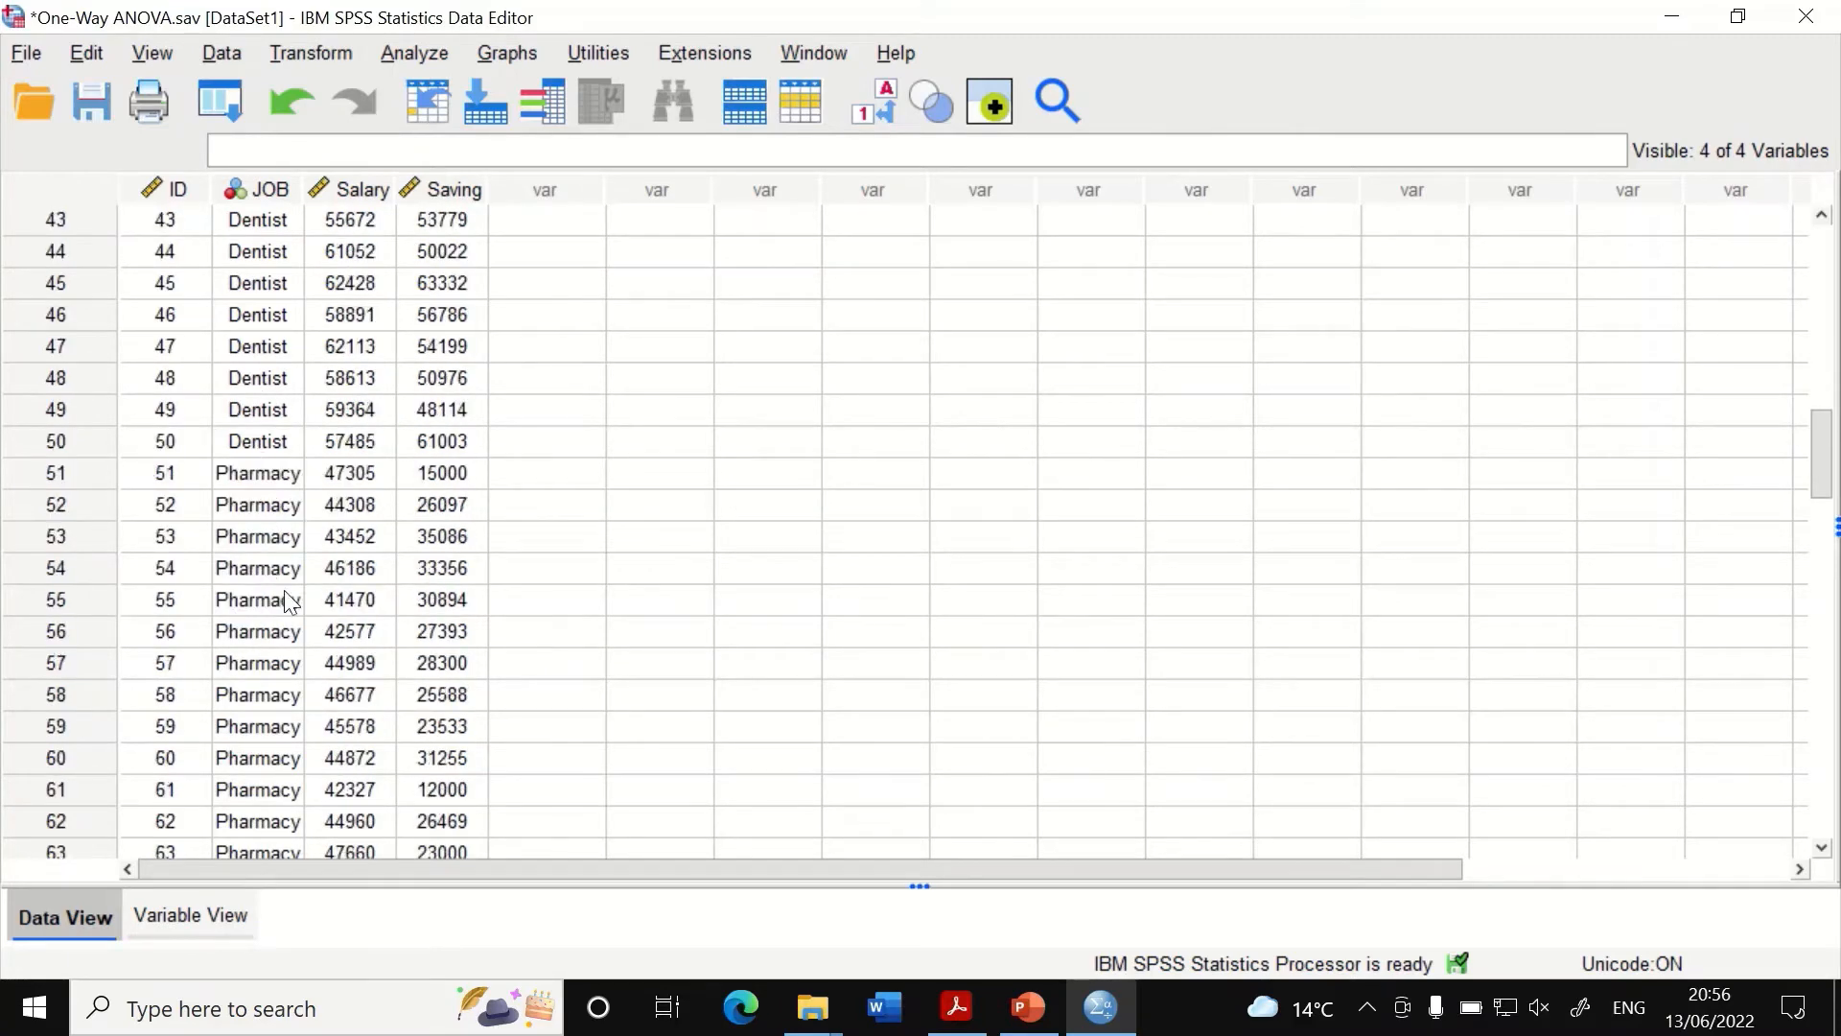
scroll(302, 633, up, 6)
scroll(316, 614, up, 12)
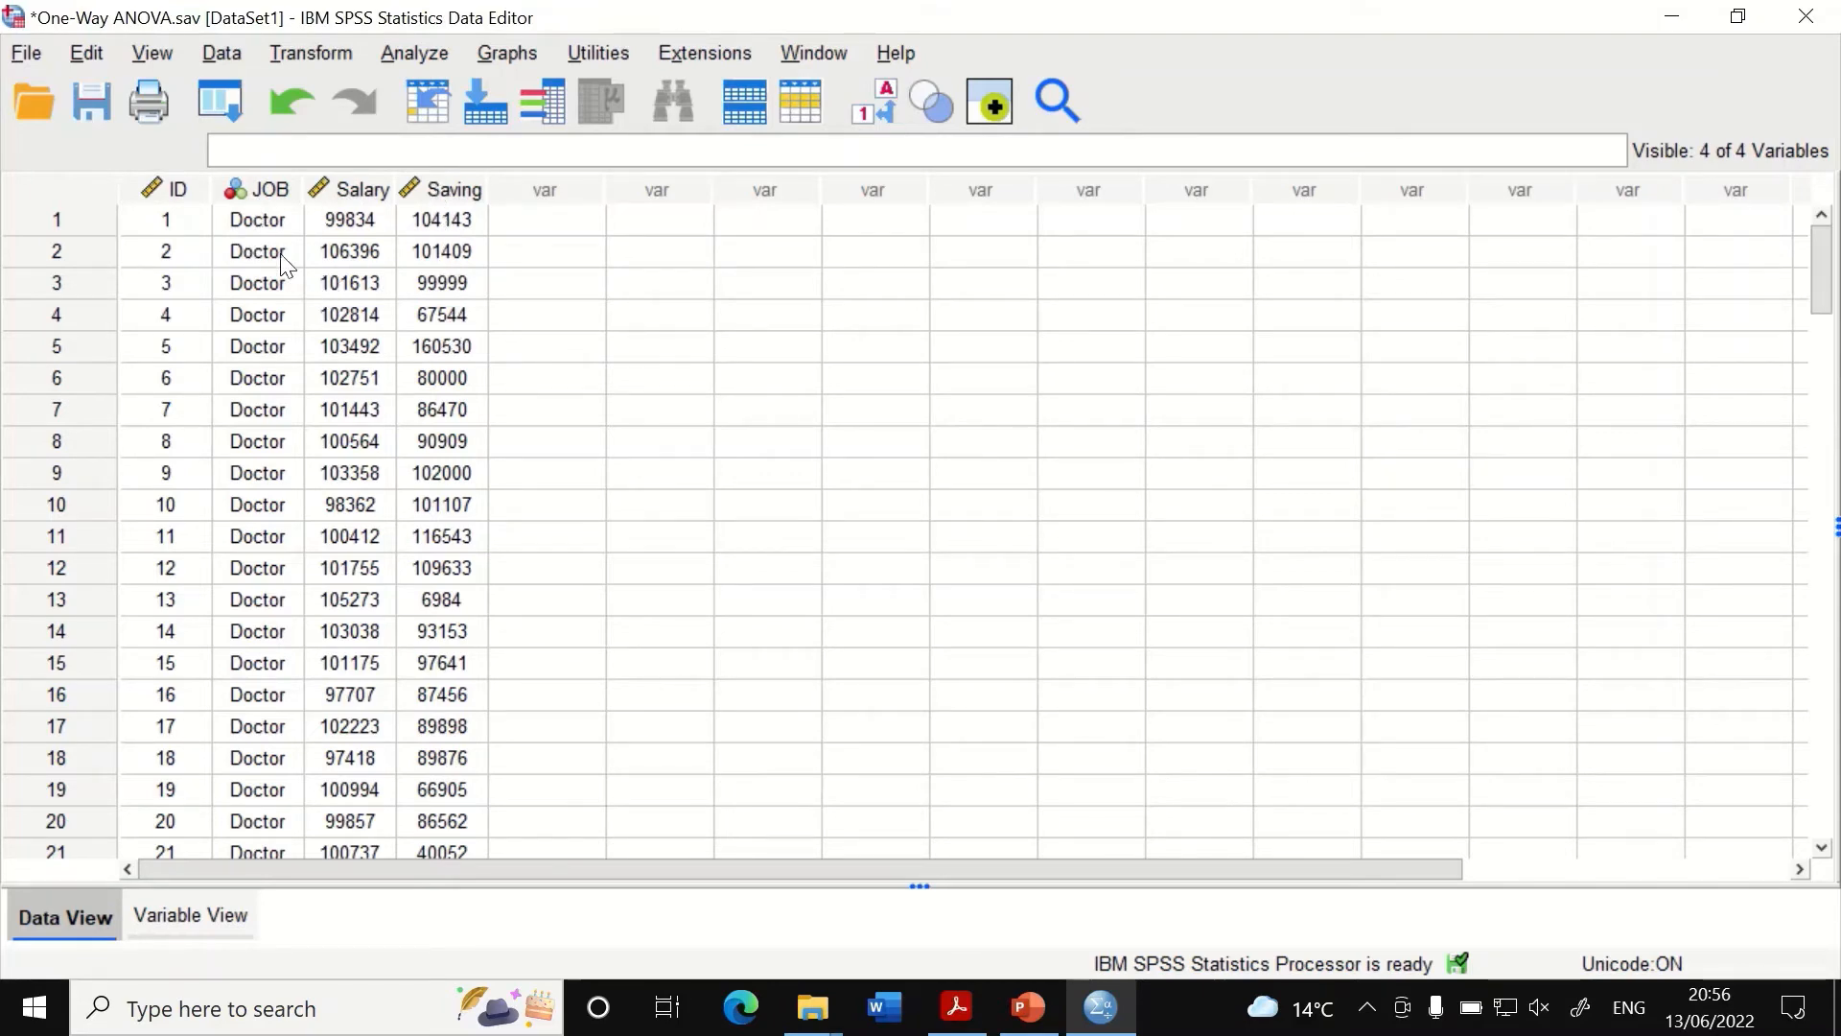
scroll(431, 248, down, 8)
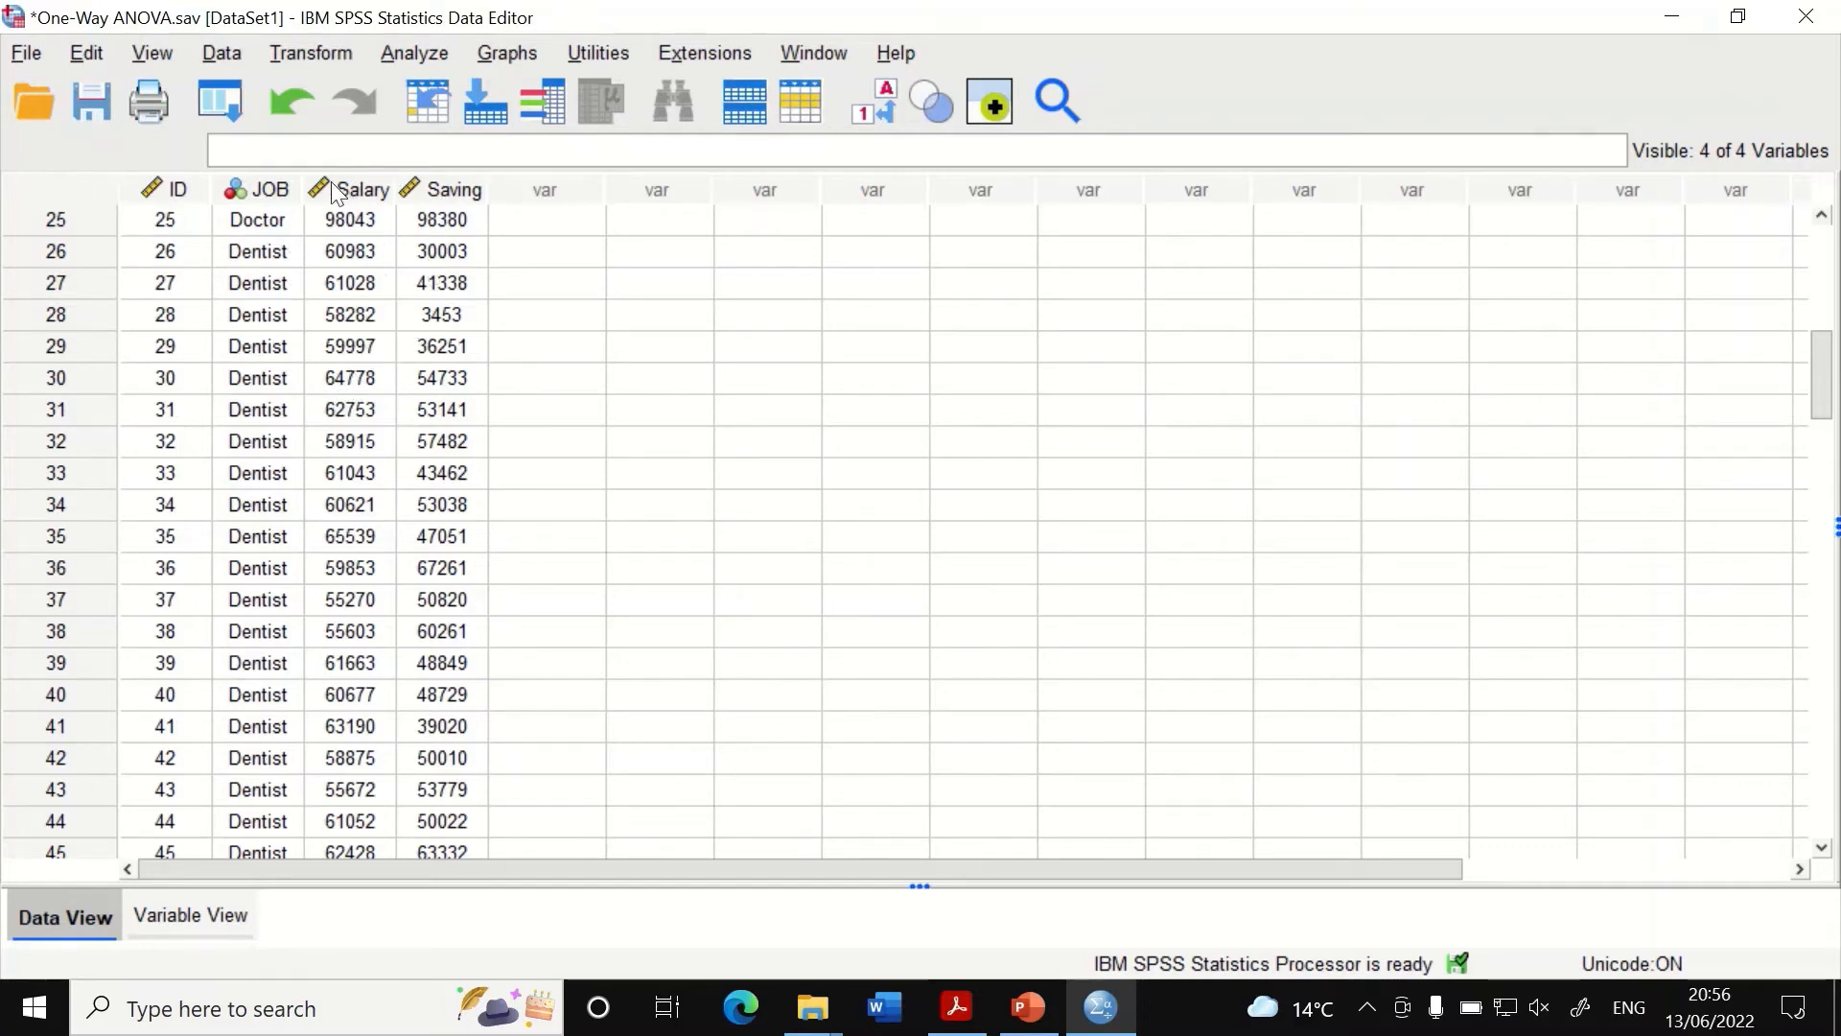
Set up a one-way ANOVA from reset settings, with JOB as the factor and Salary as the dependent variable.
scroll(332, 220, up, 8)
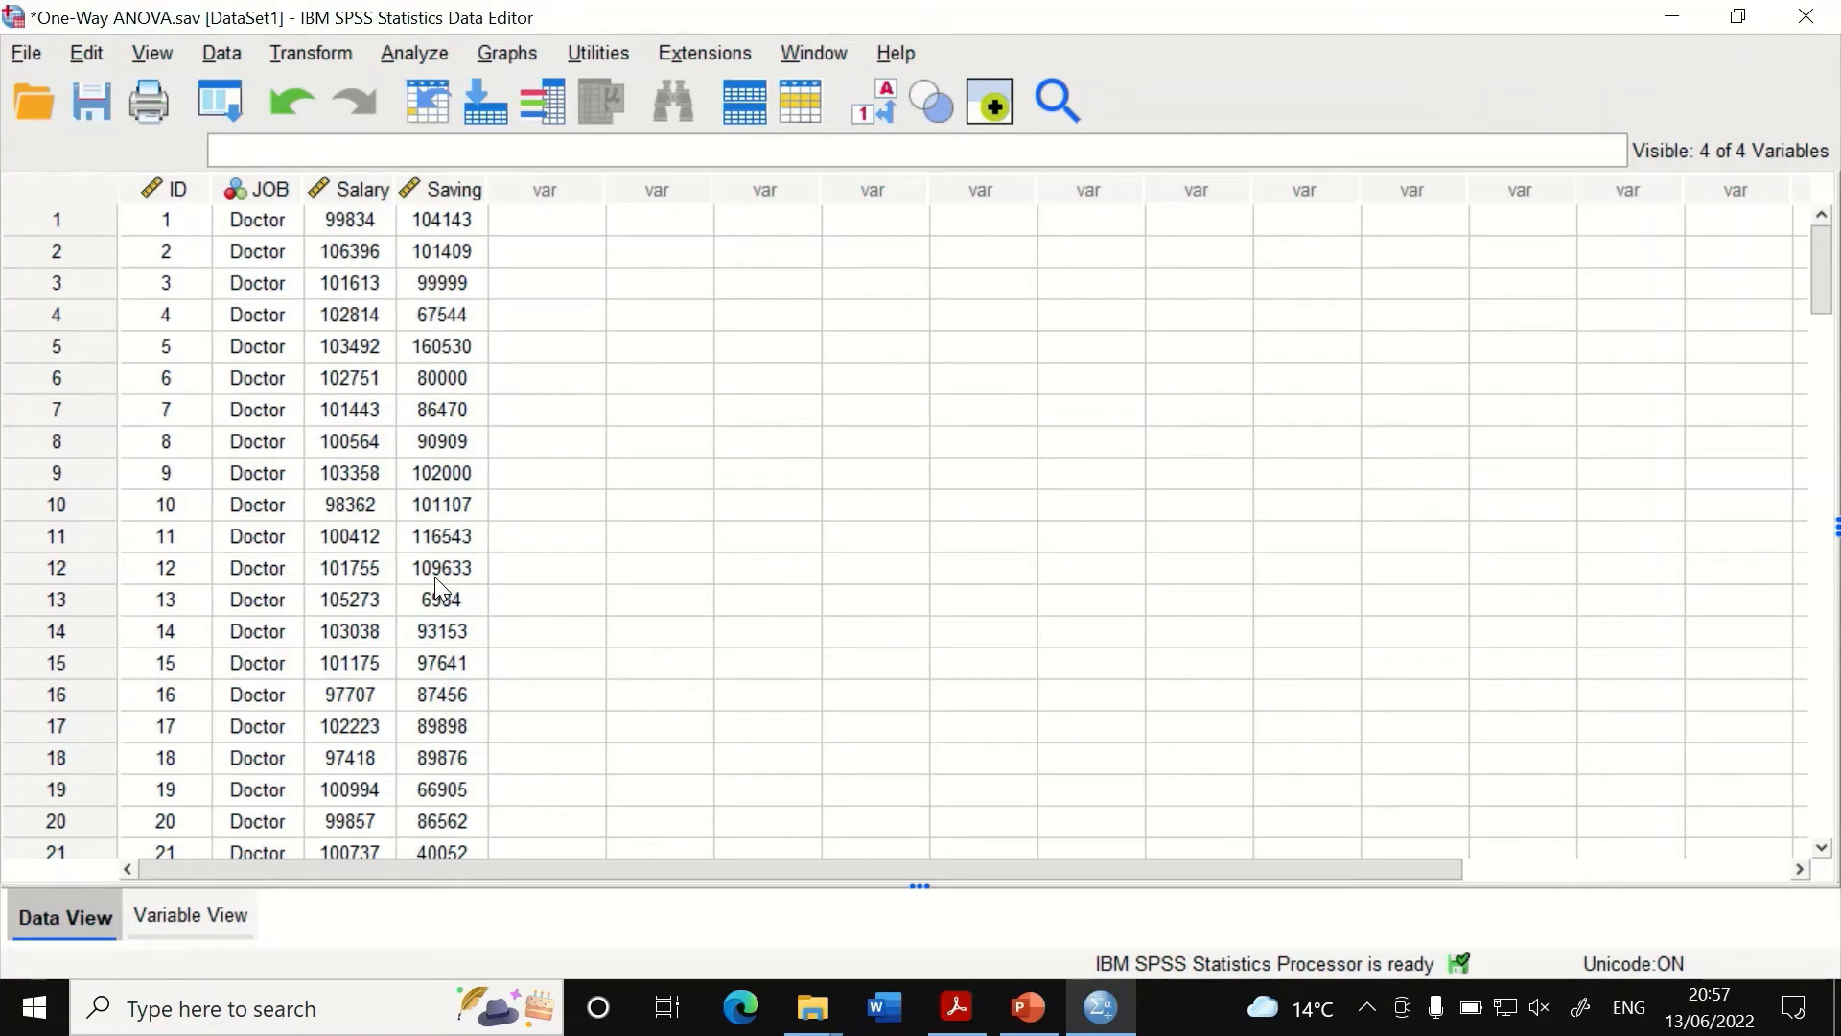
click(425, 54)
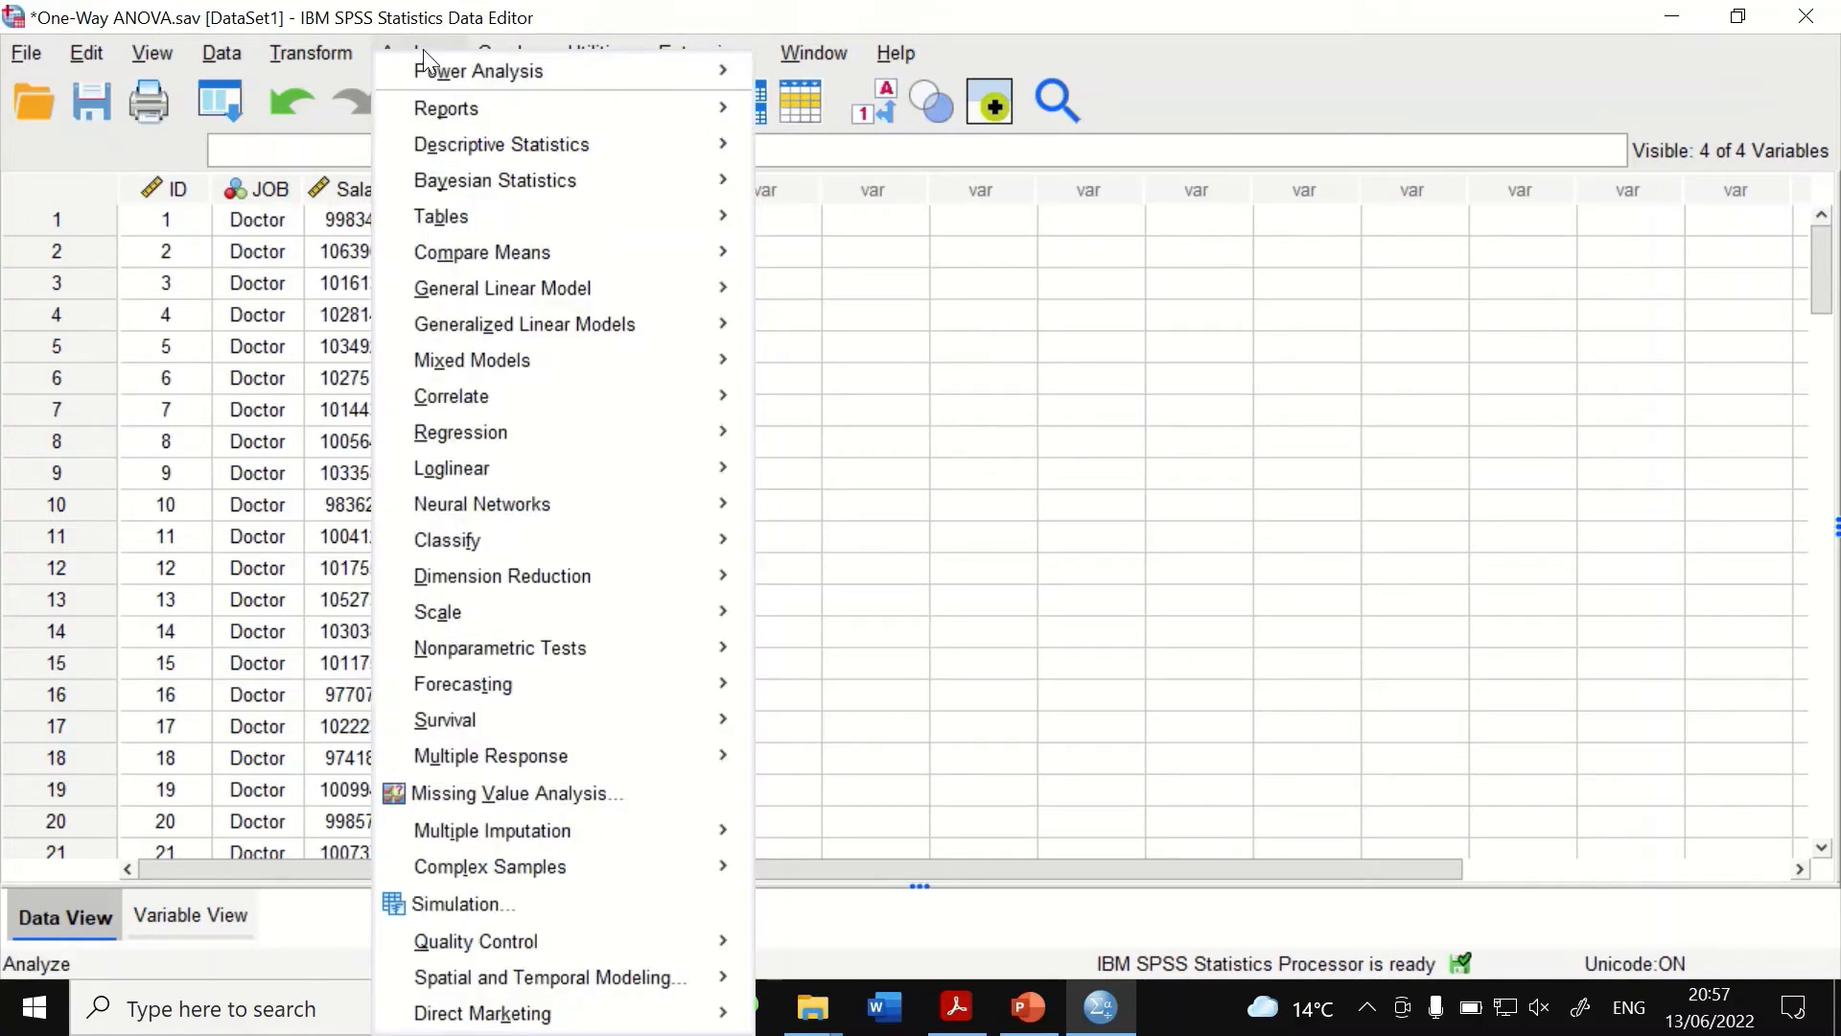
mouse_move(453, 257)
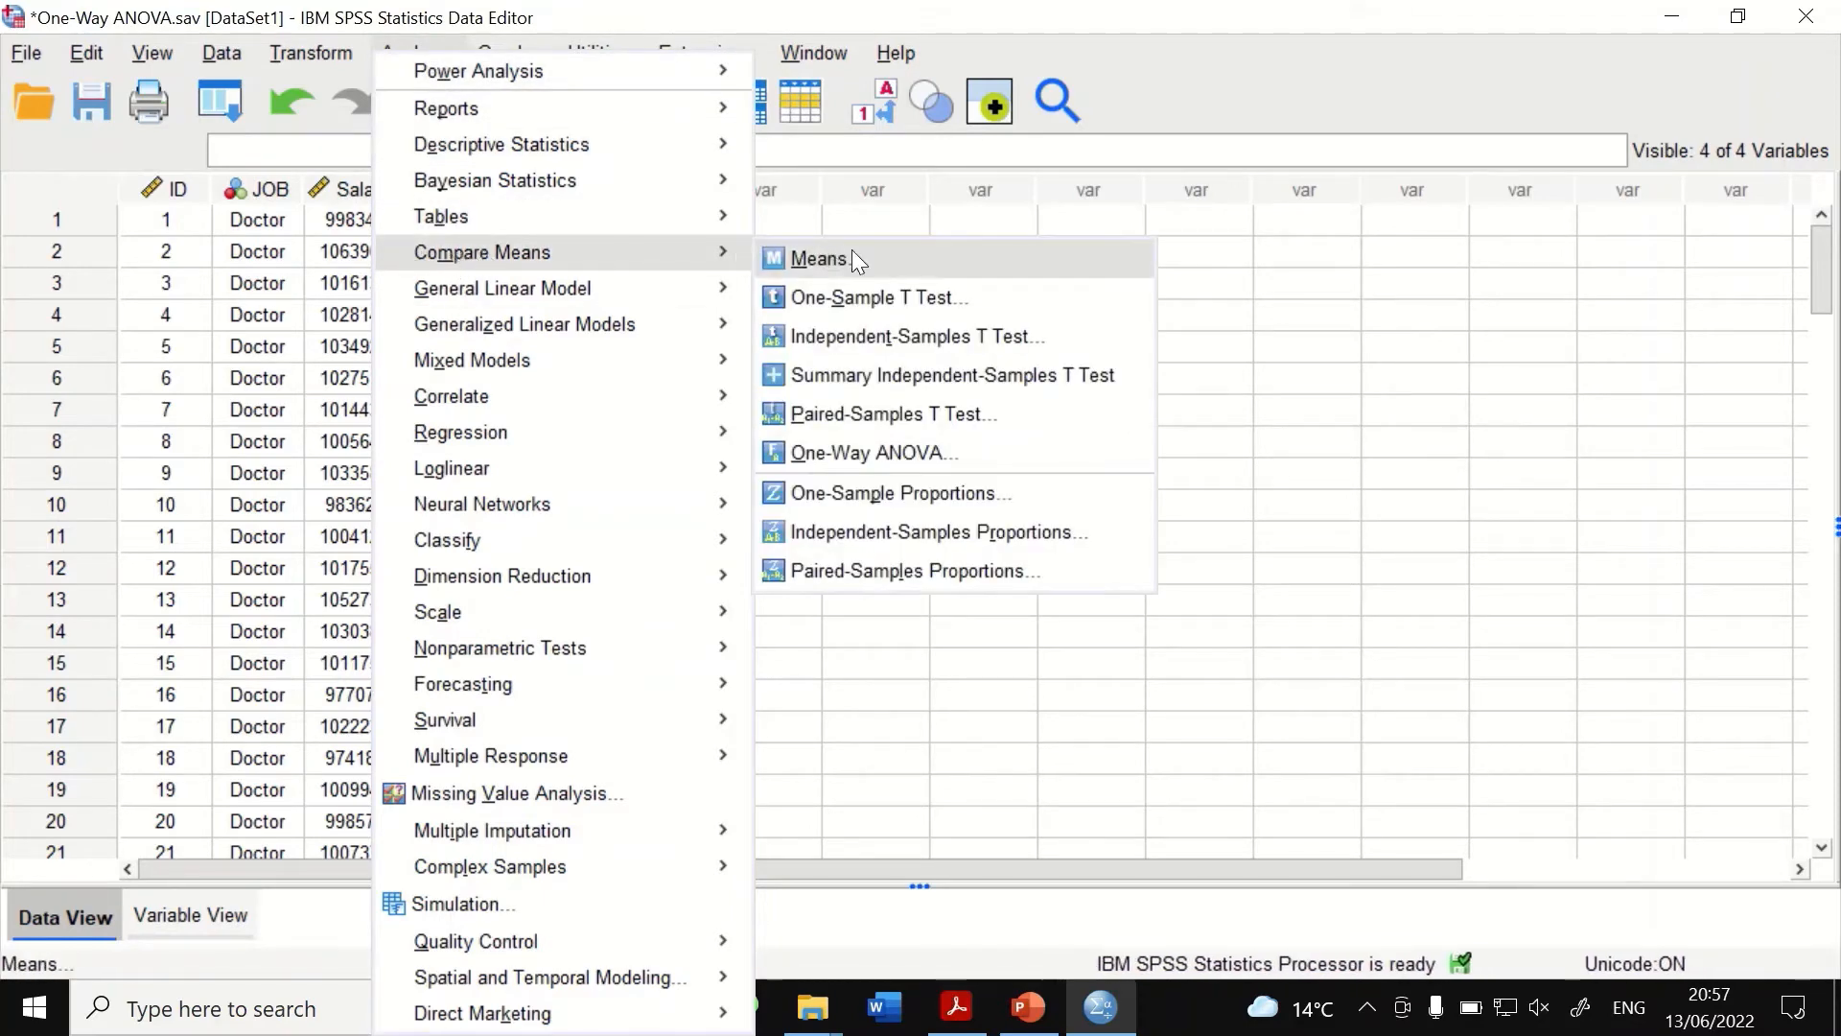
click(855, 456)
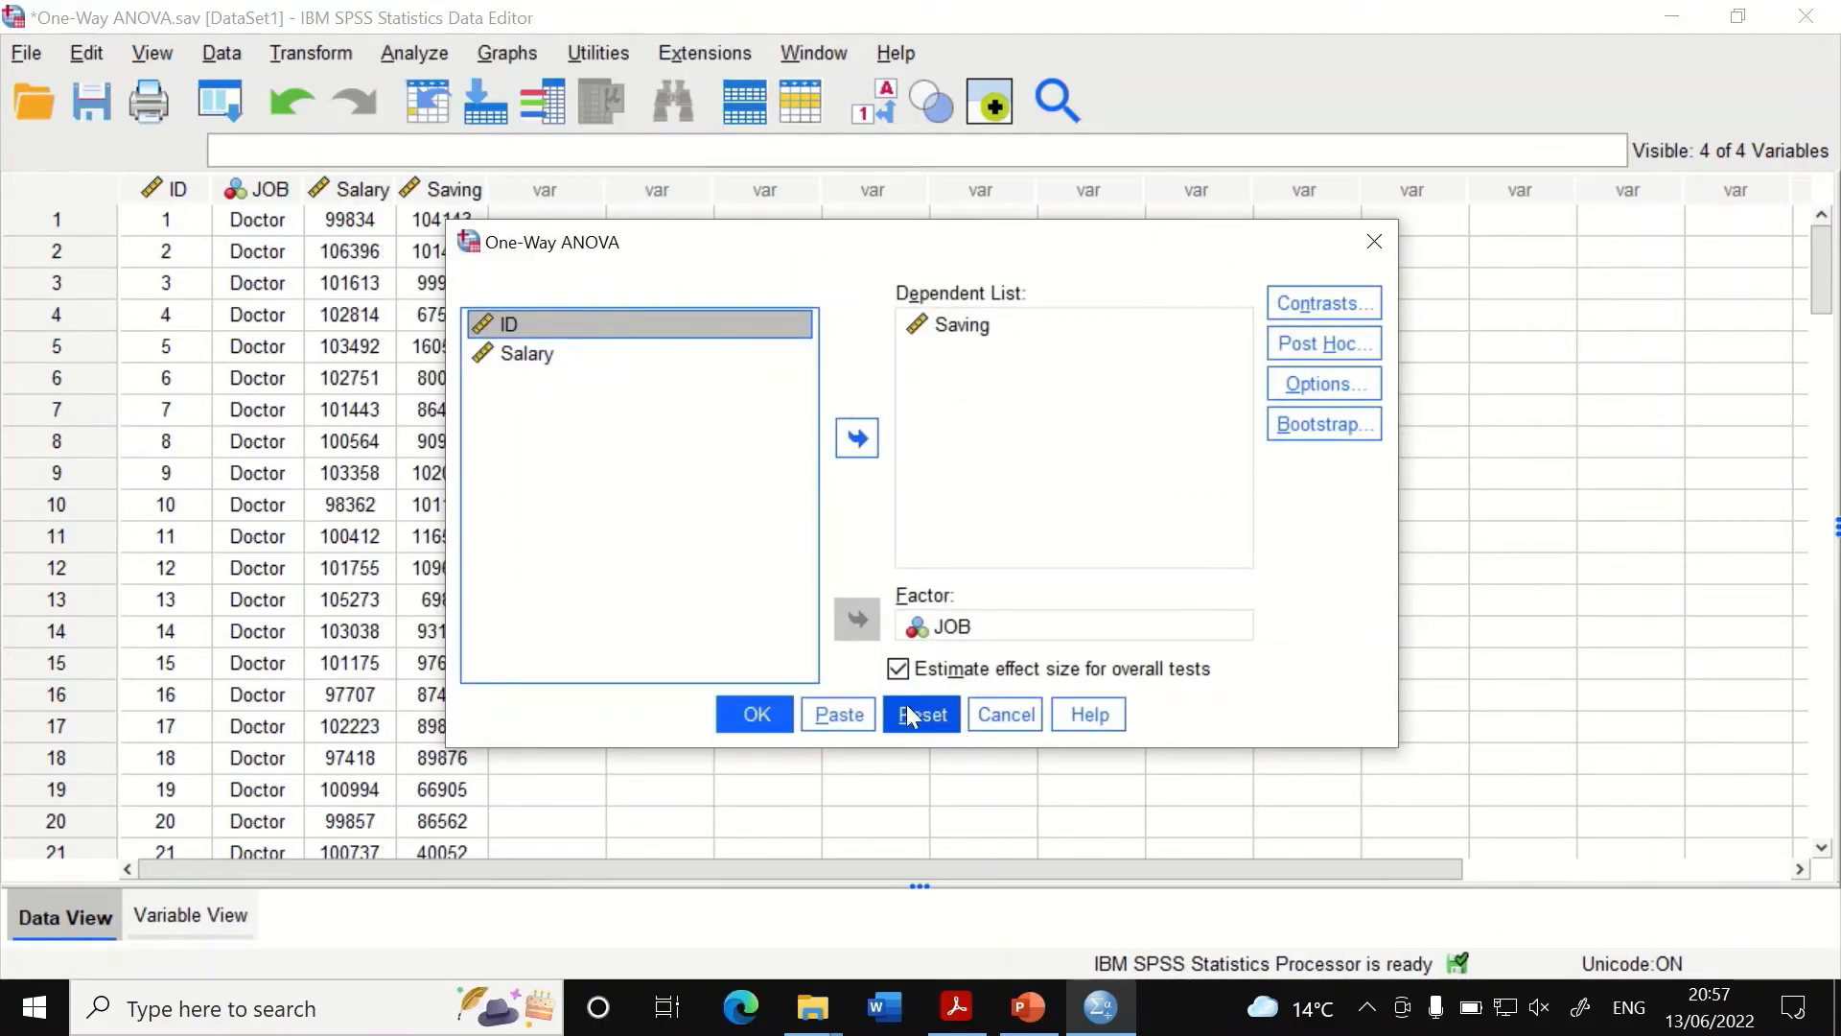
click(911, 714)
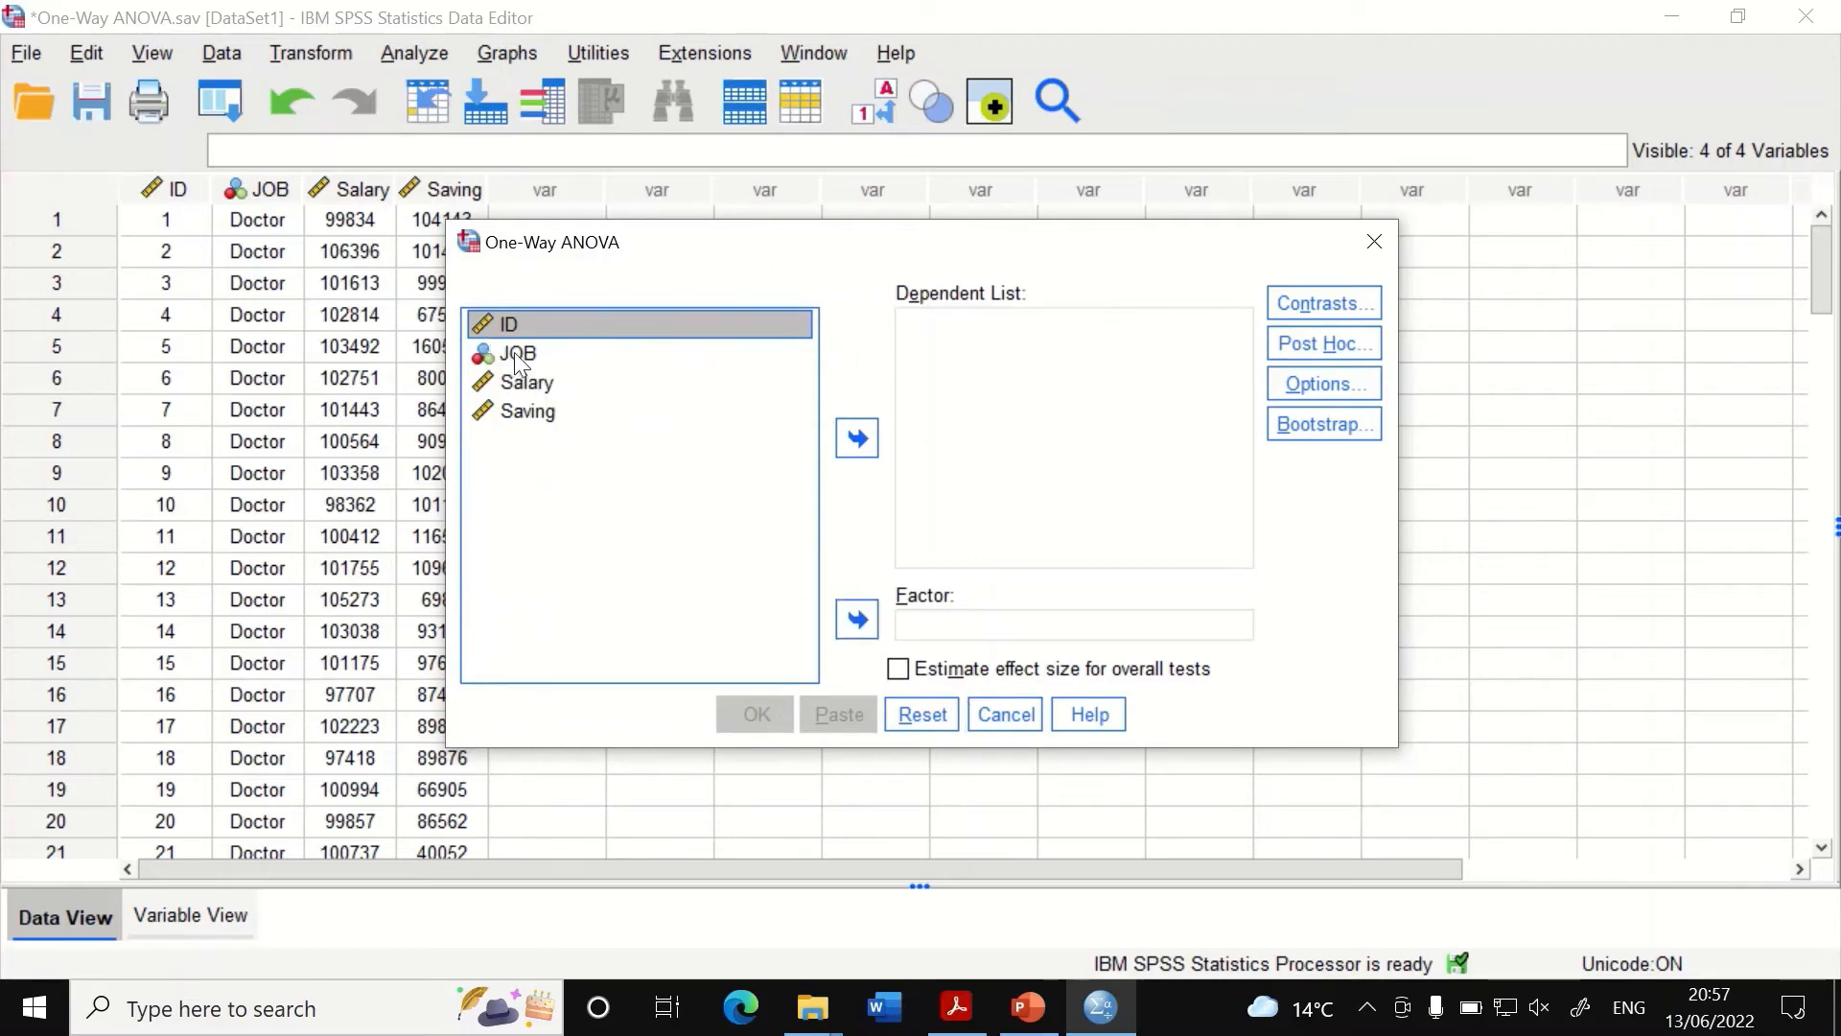
drag(513, 355, 913, 619)
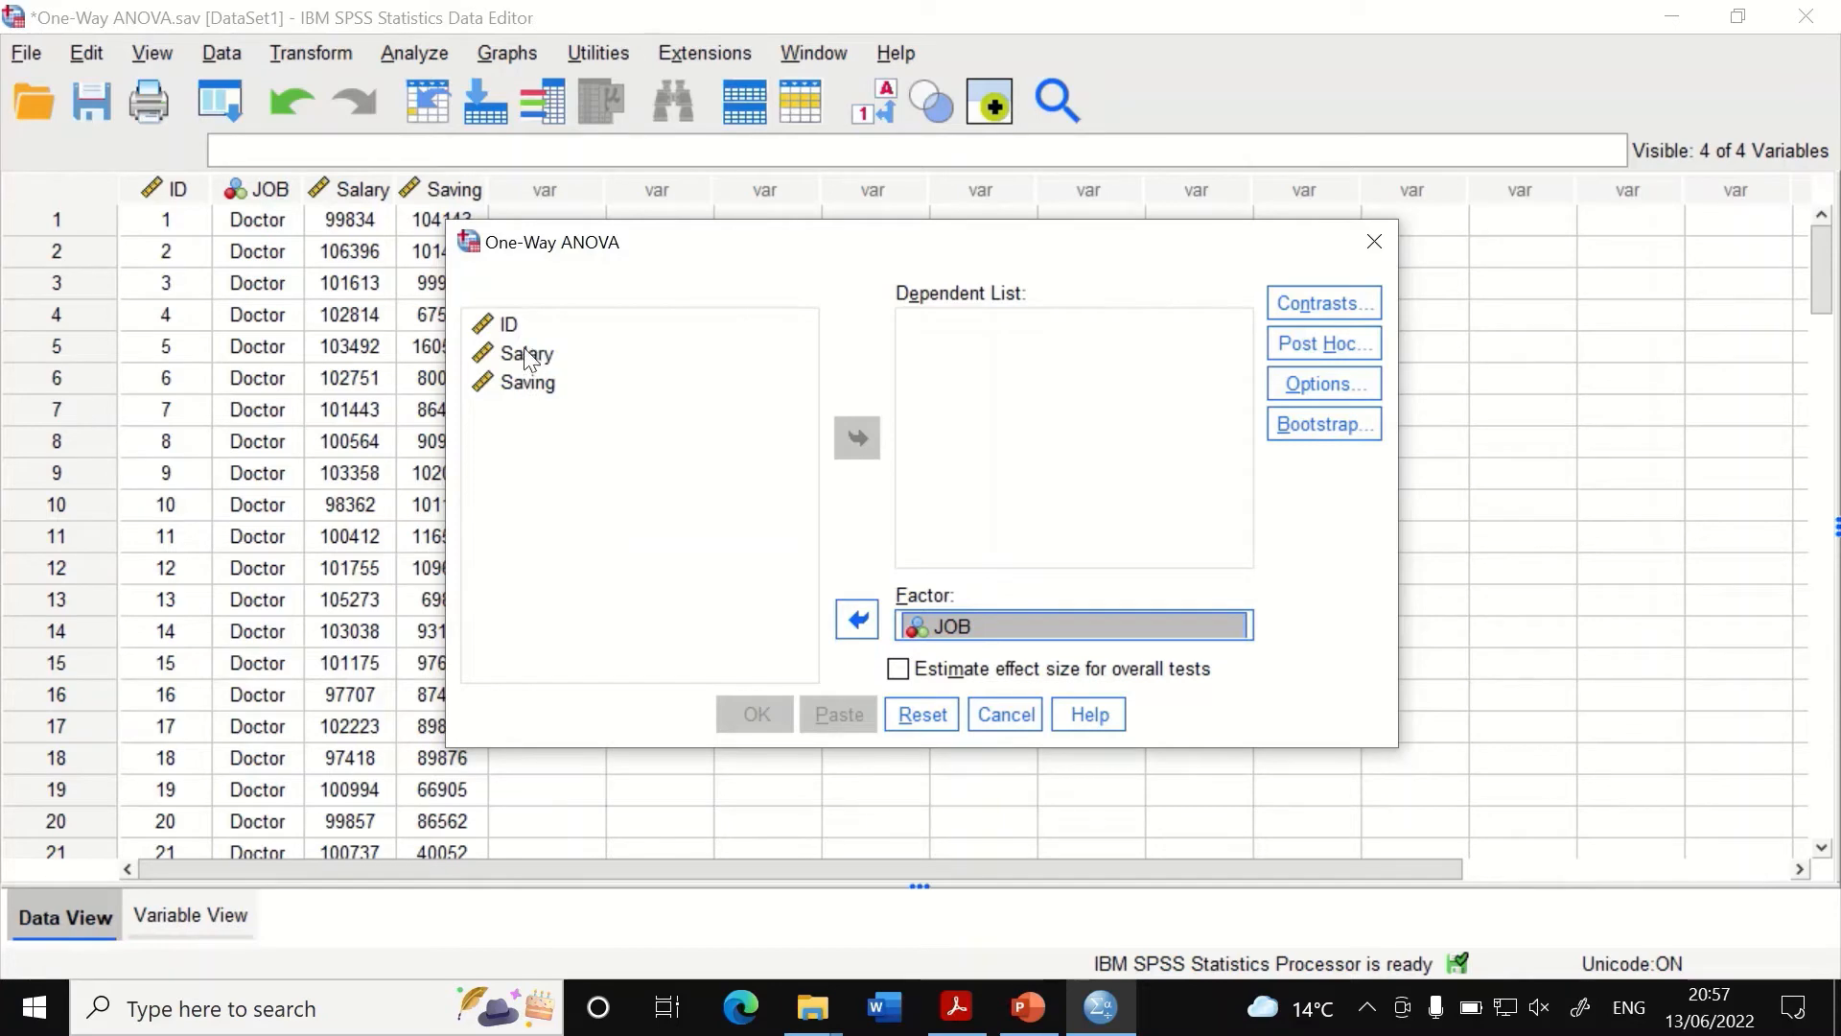
drag(499, 352, 935, 376)
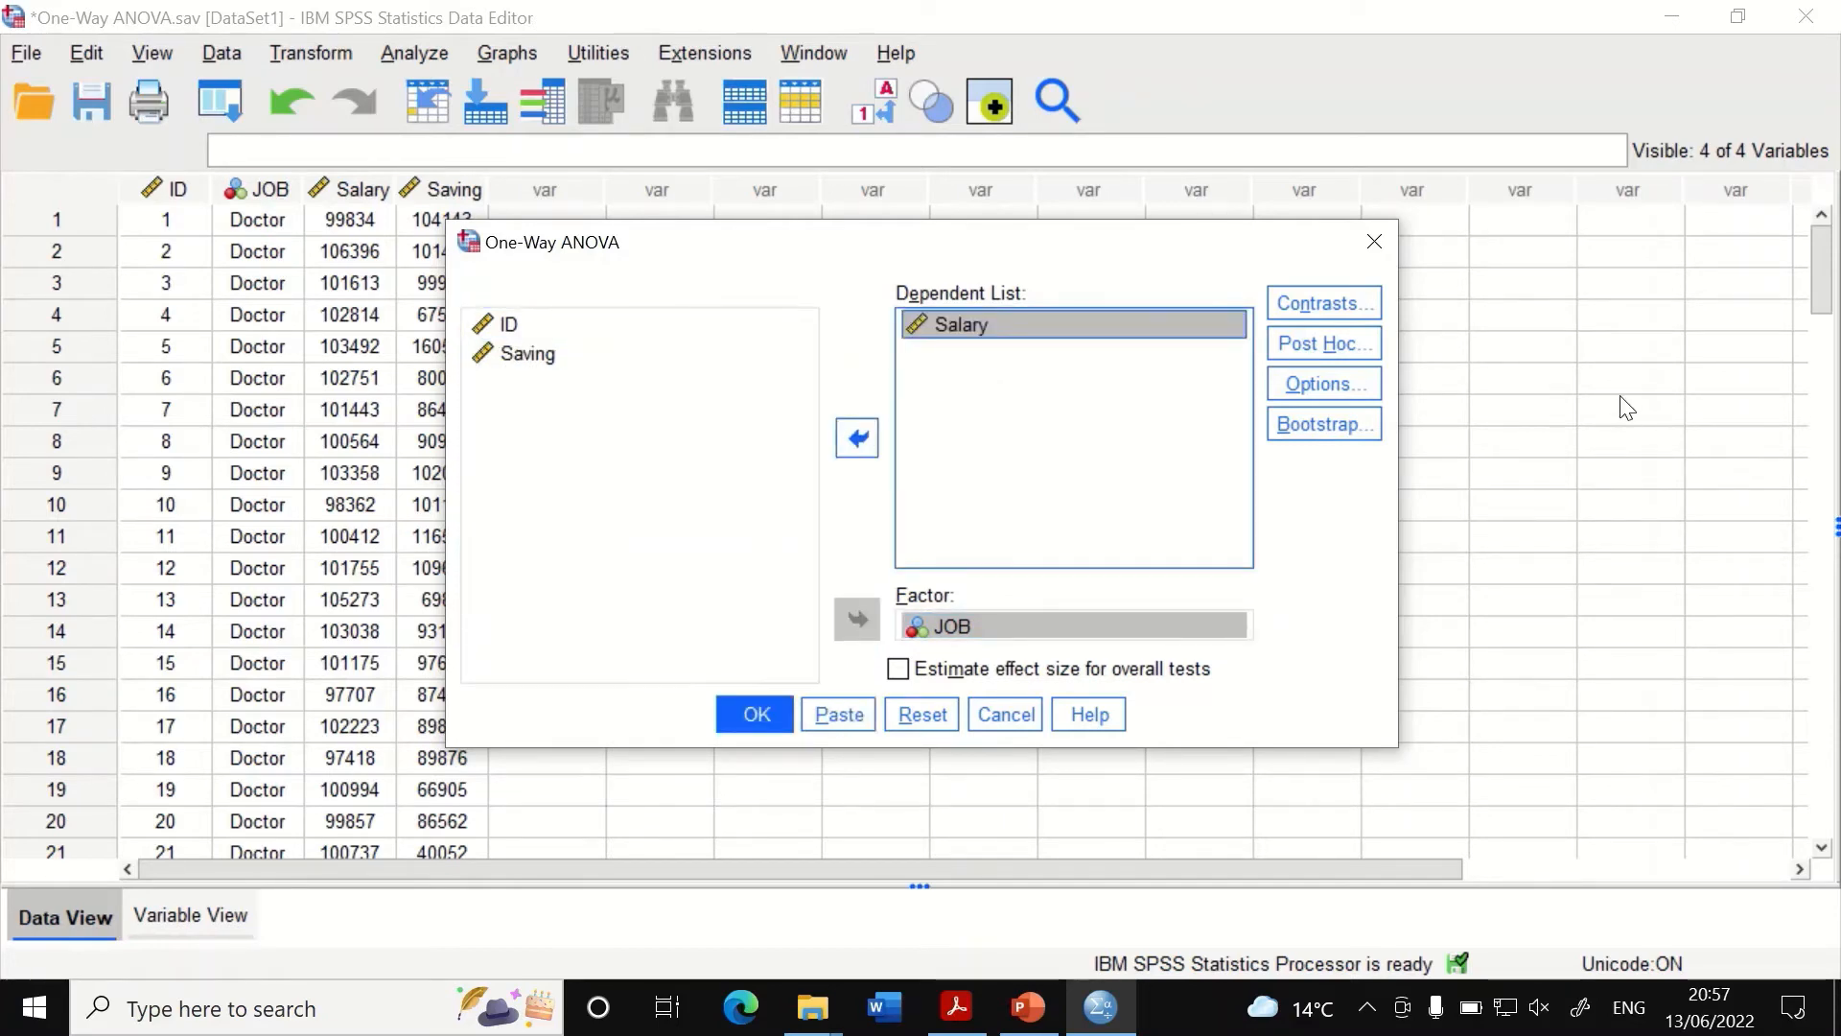
Request the Descriptive, Homogeneity of variance, Brown-Forsythe and Welch statistics plus a means plot for the ANOVA.
click(1319, 347)
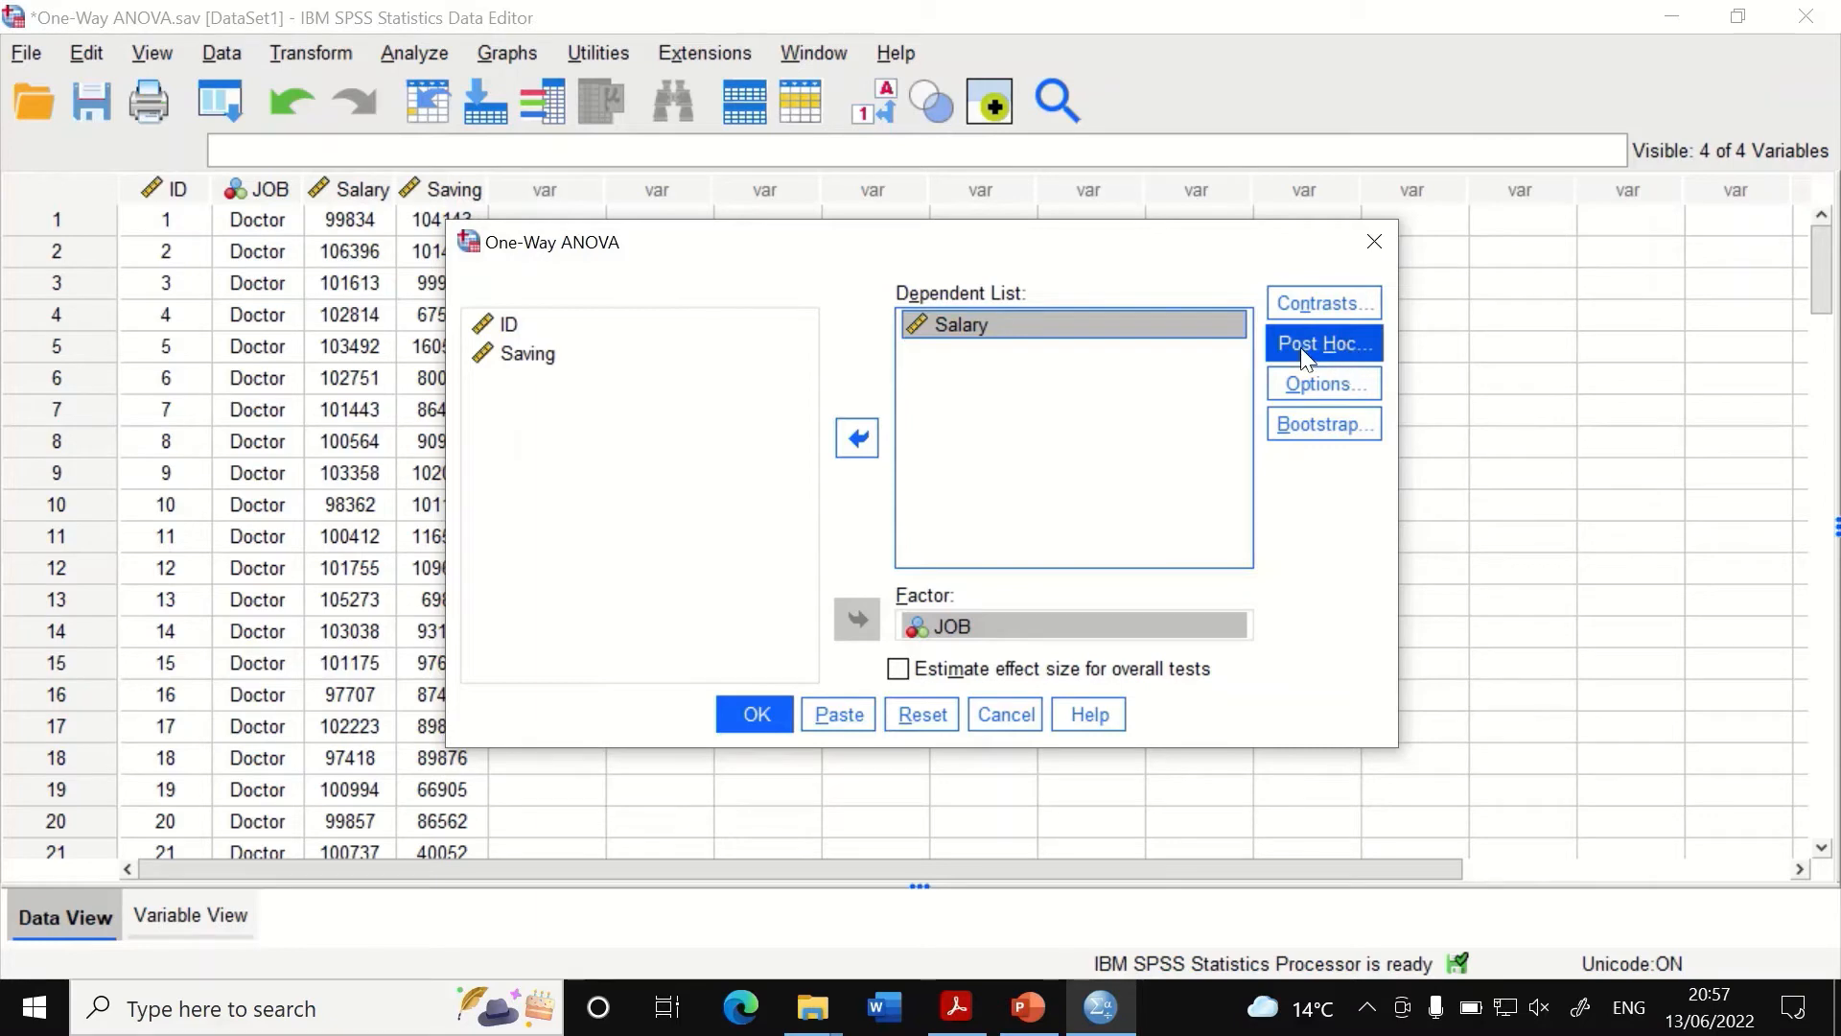
click(1319, 387)
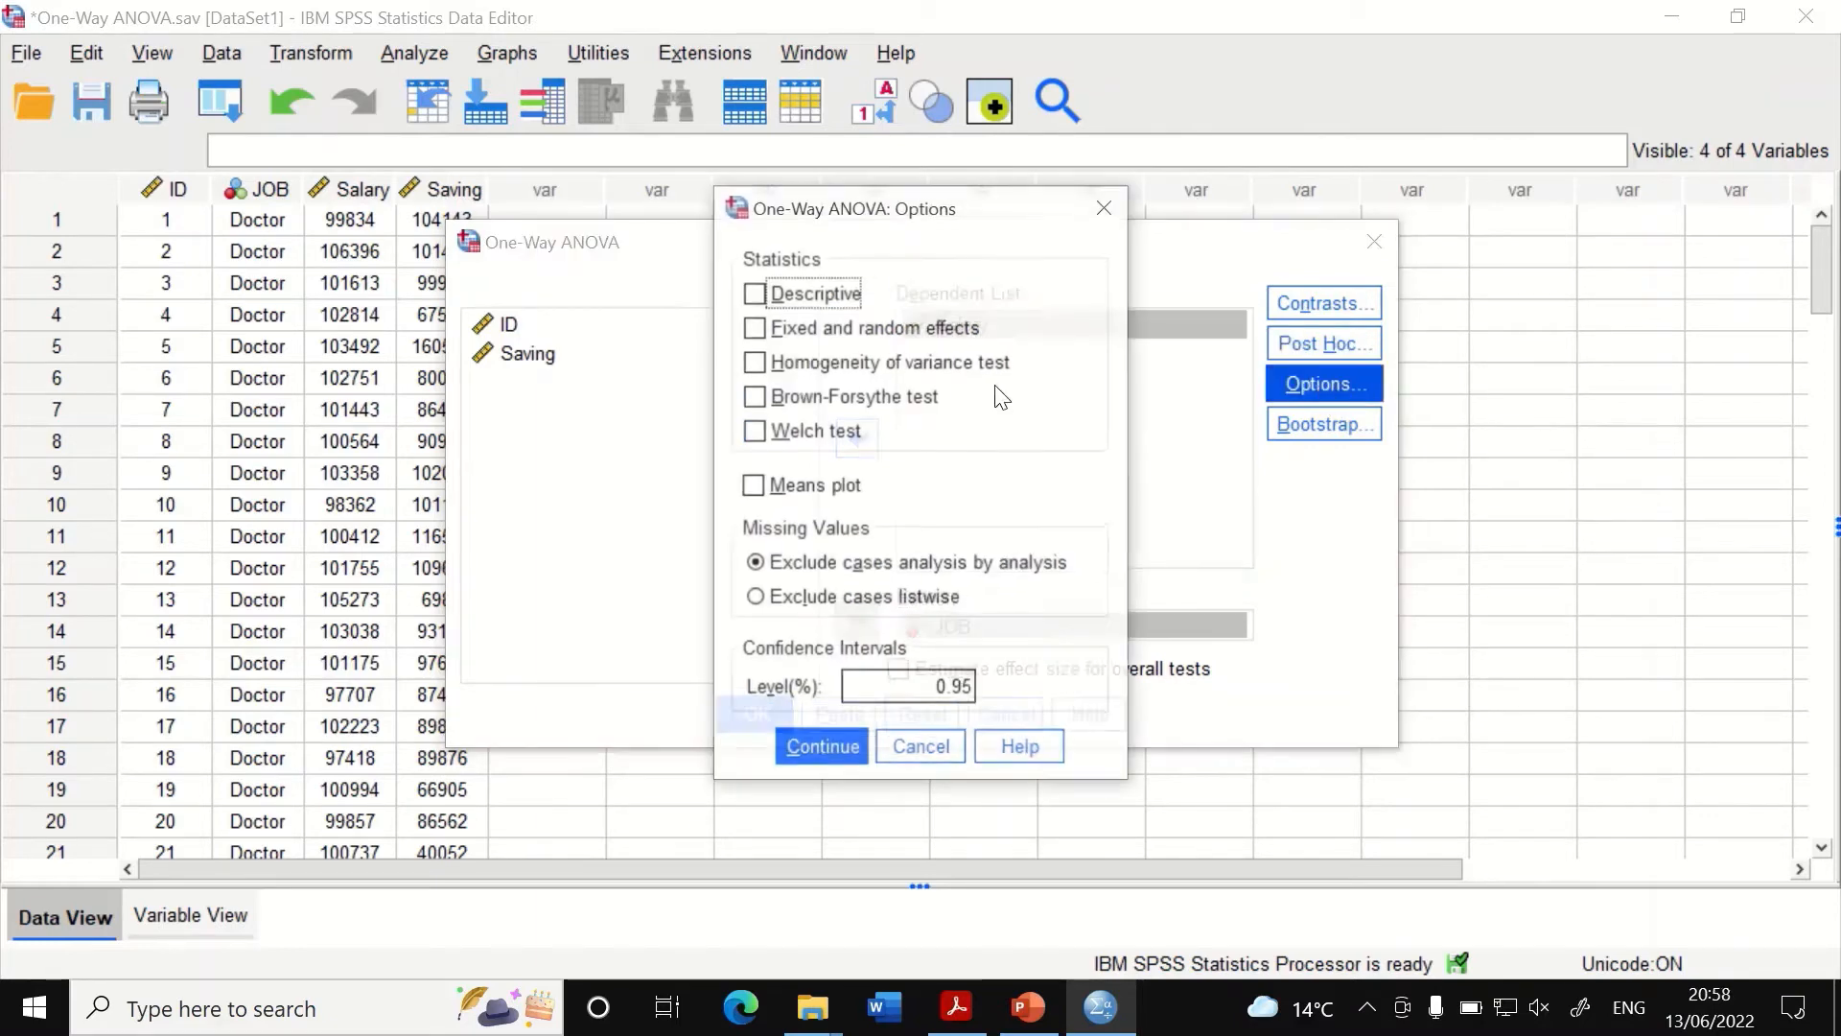
click(809, 297)
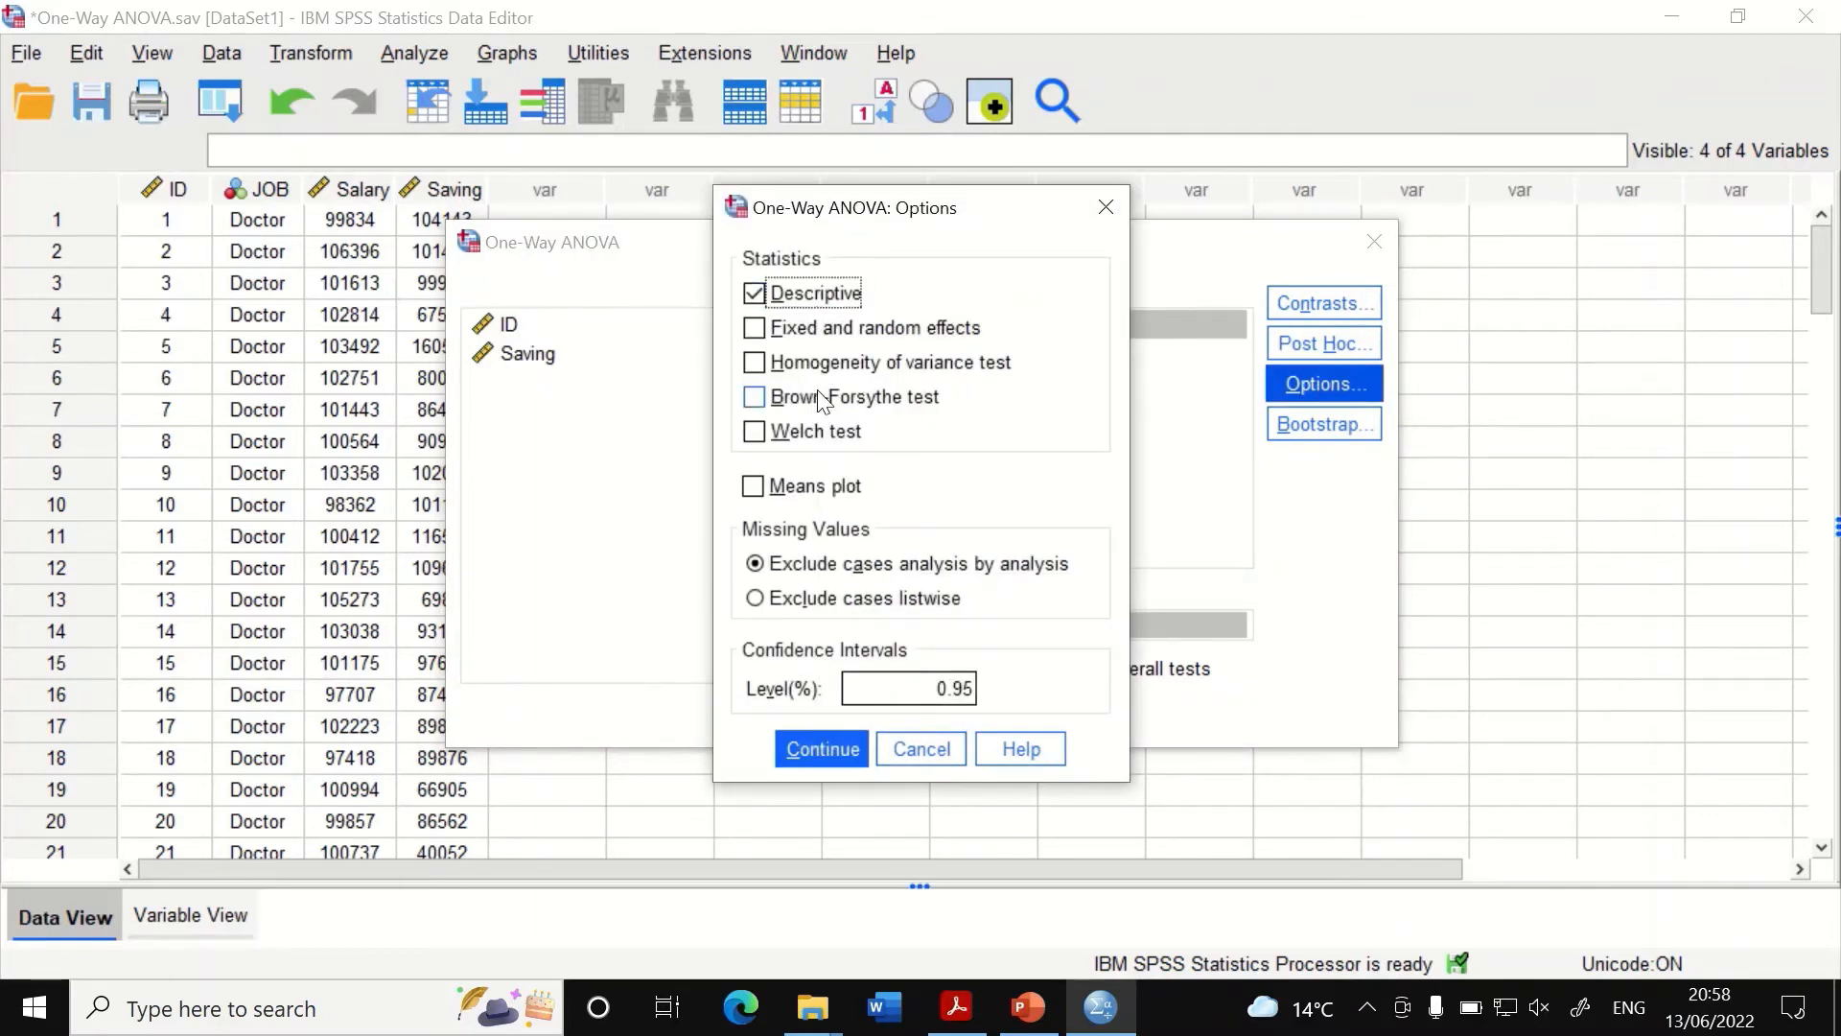
click(807, 364)
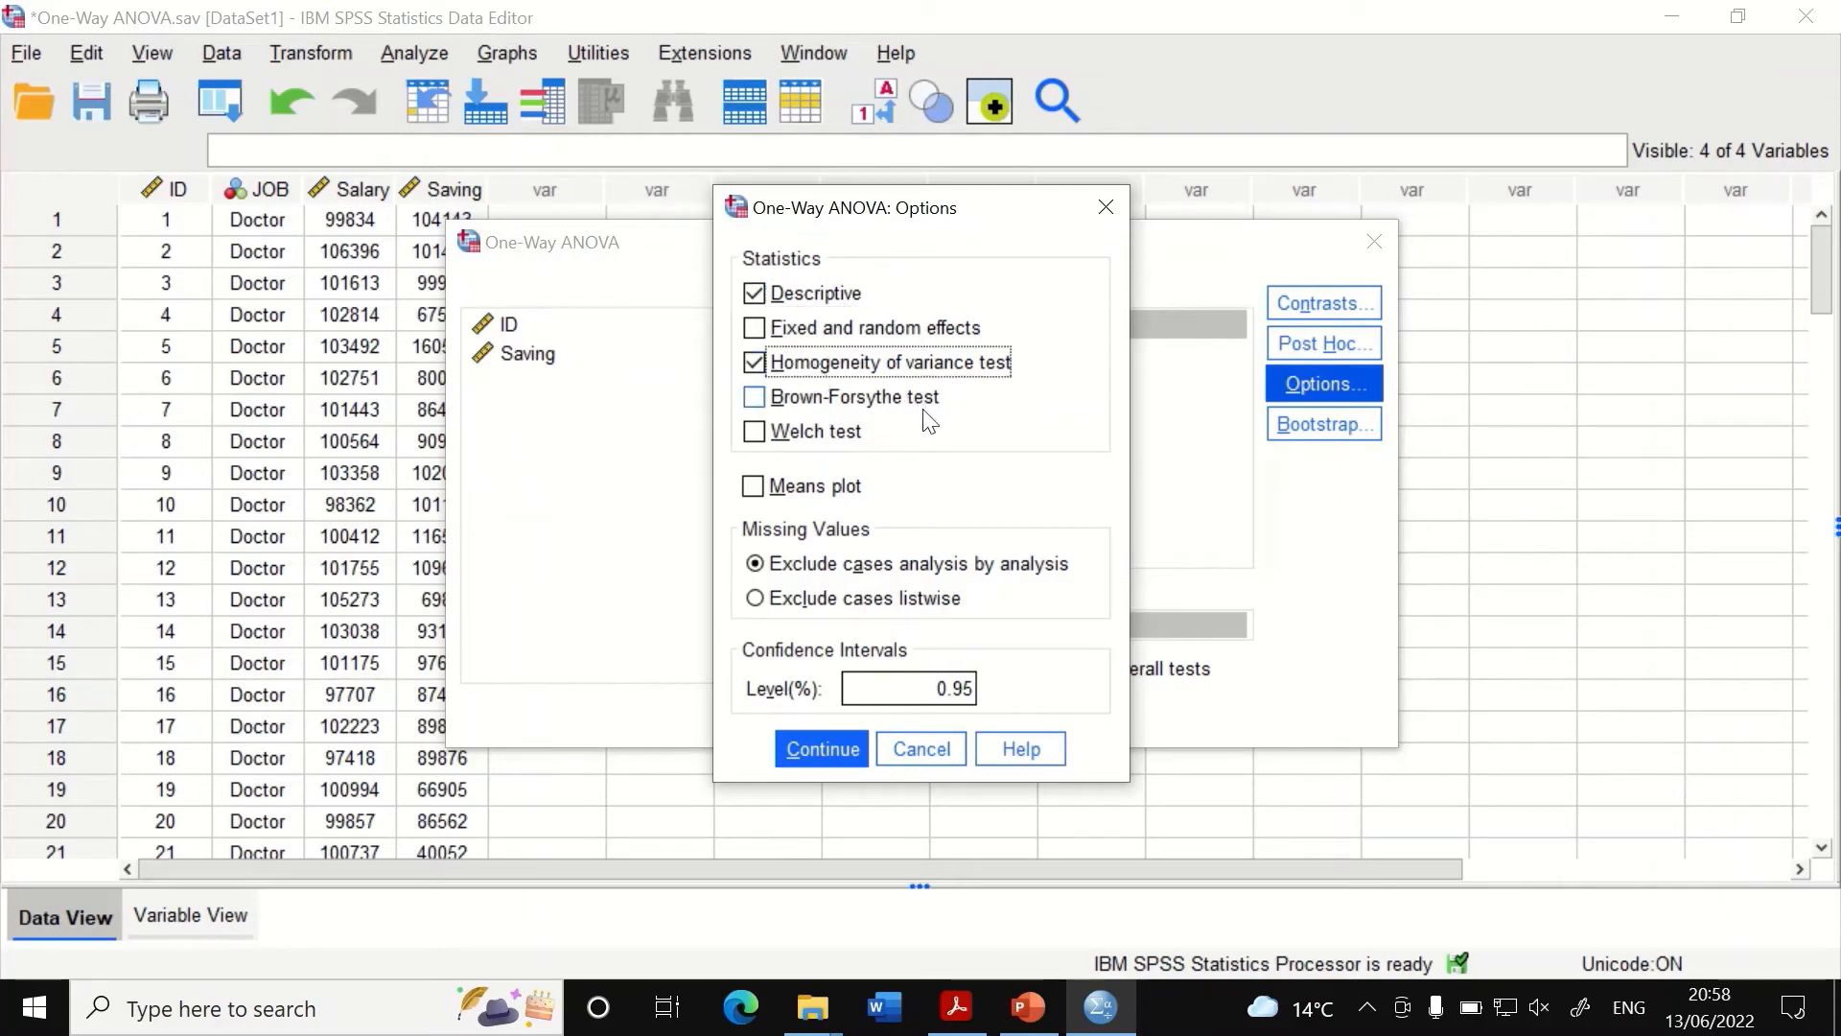
click(818, 399)
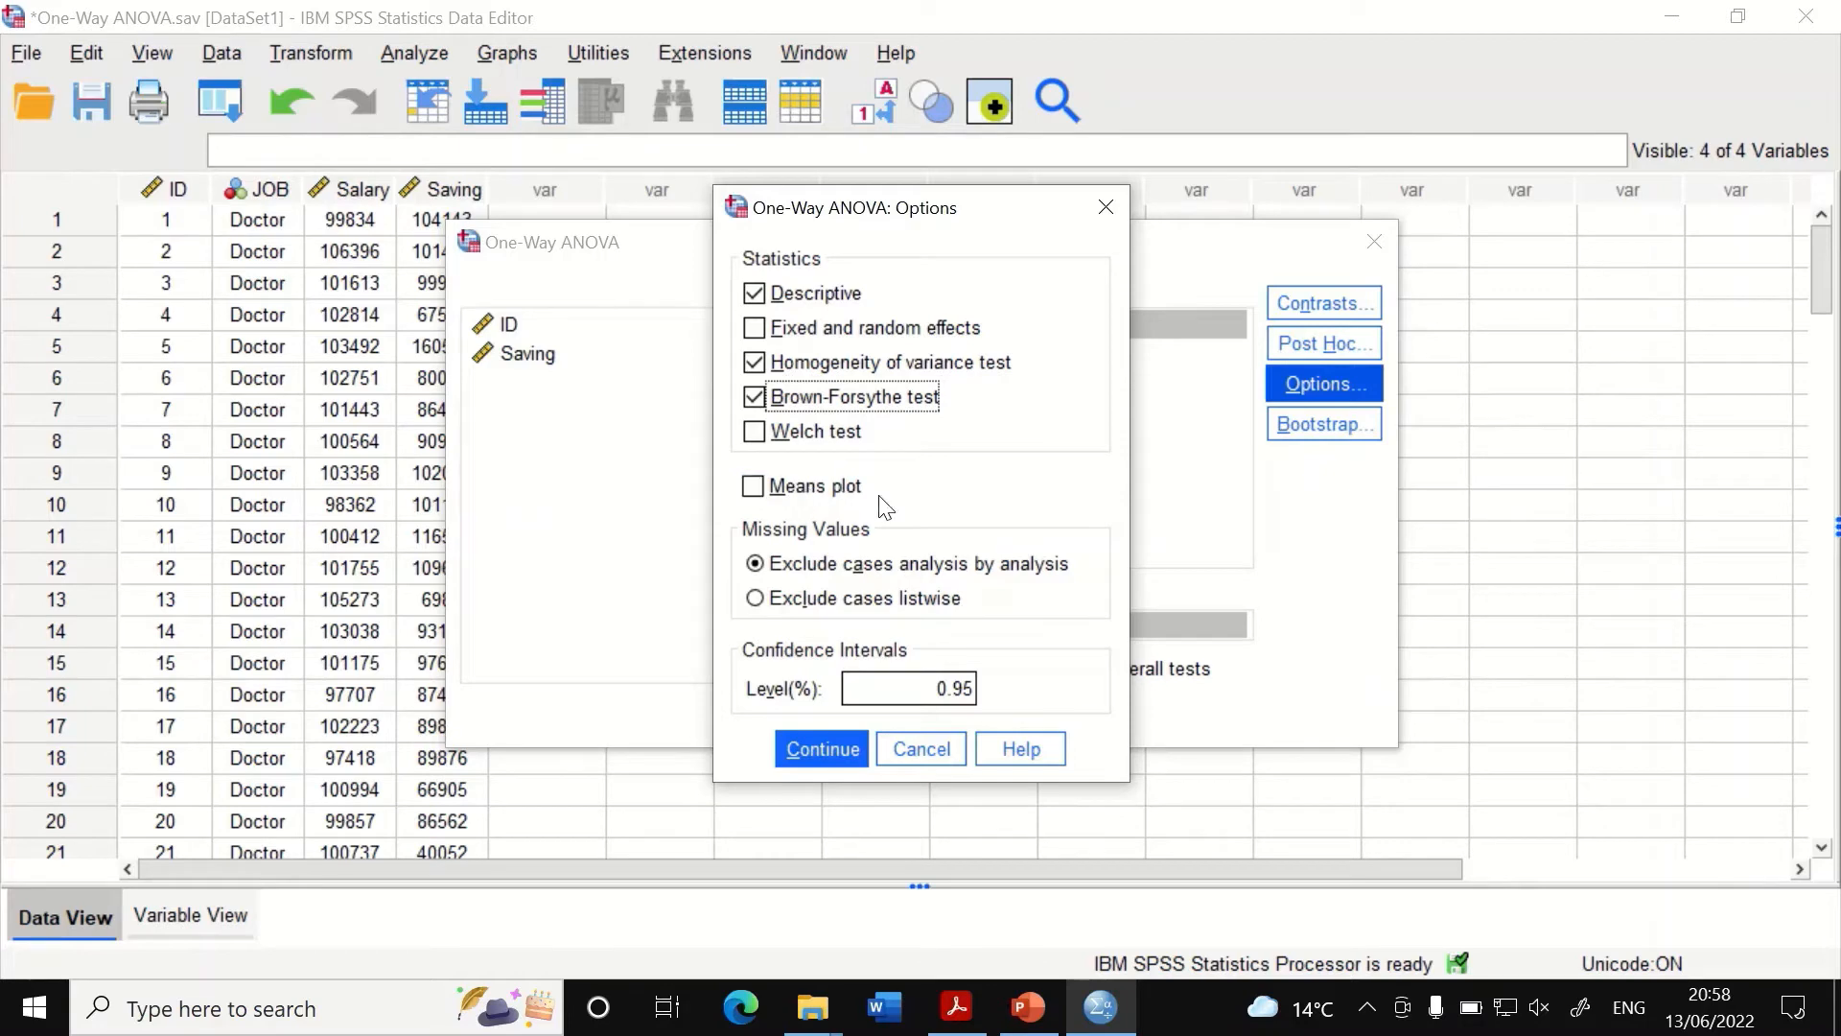
click(784, 433)
click(804, 487)
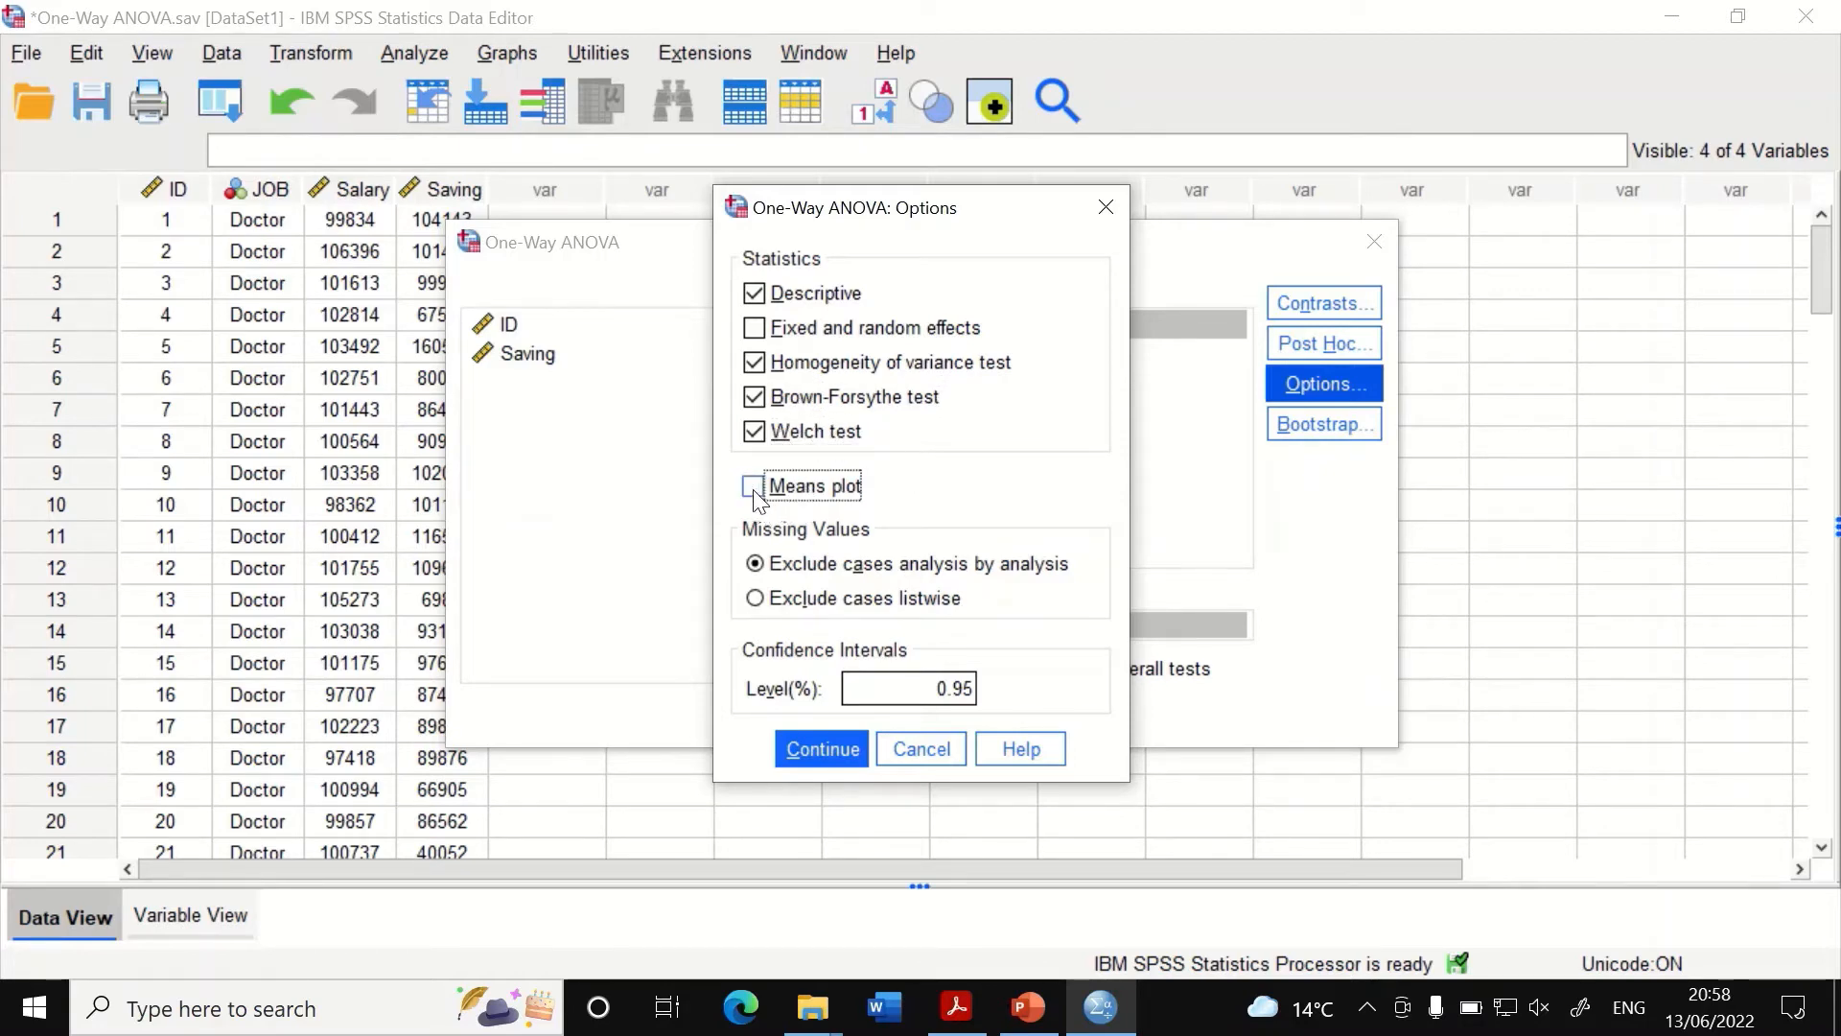
click(815, 749)
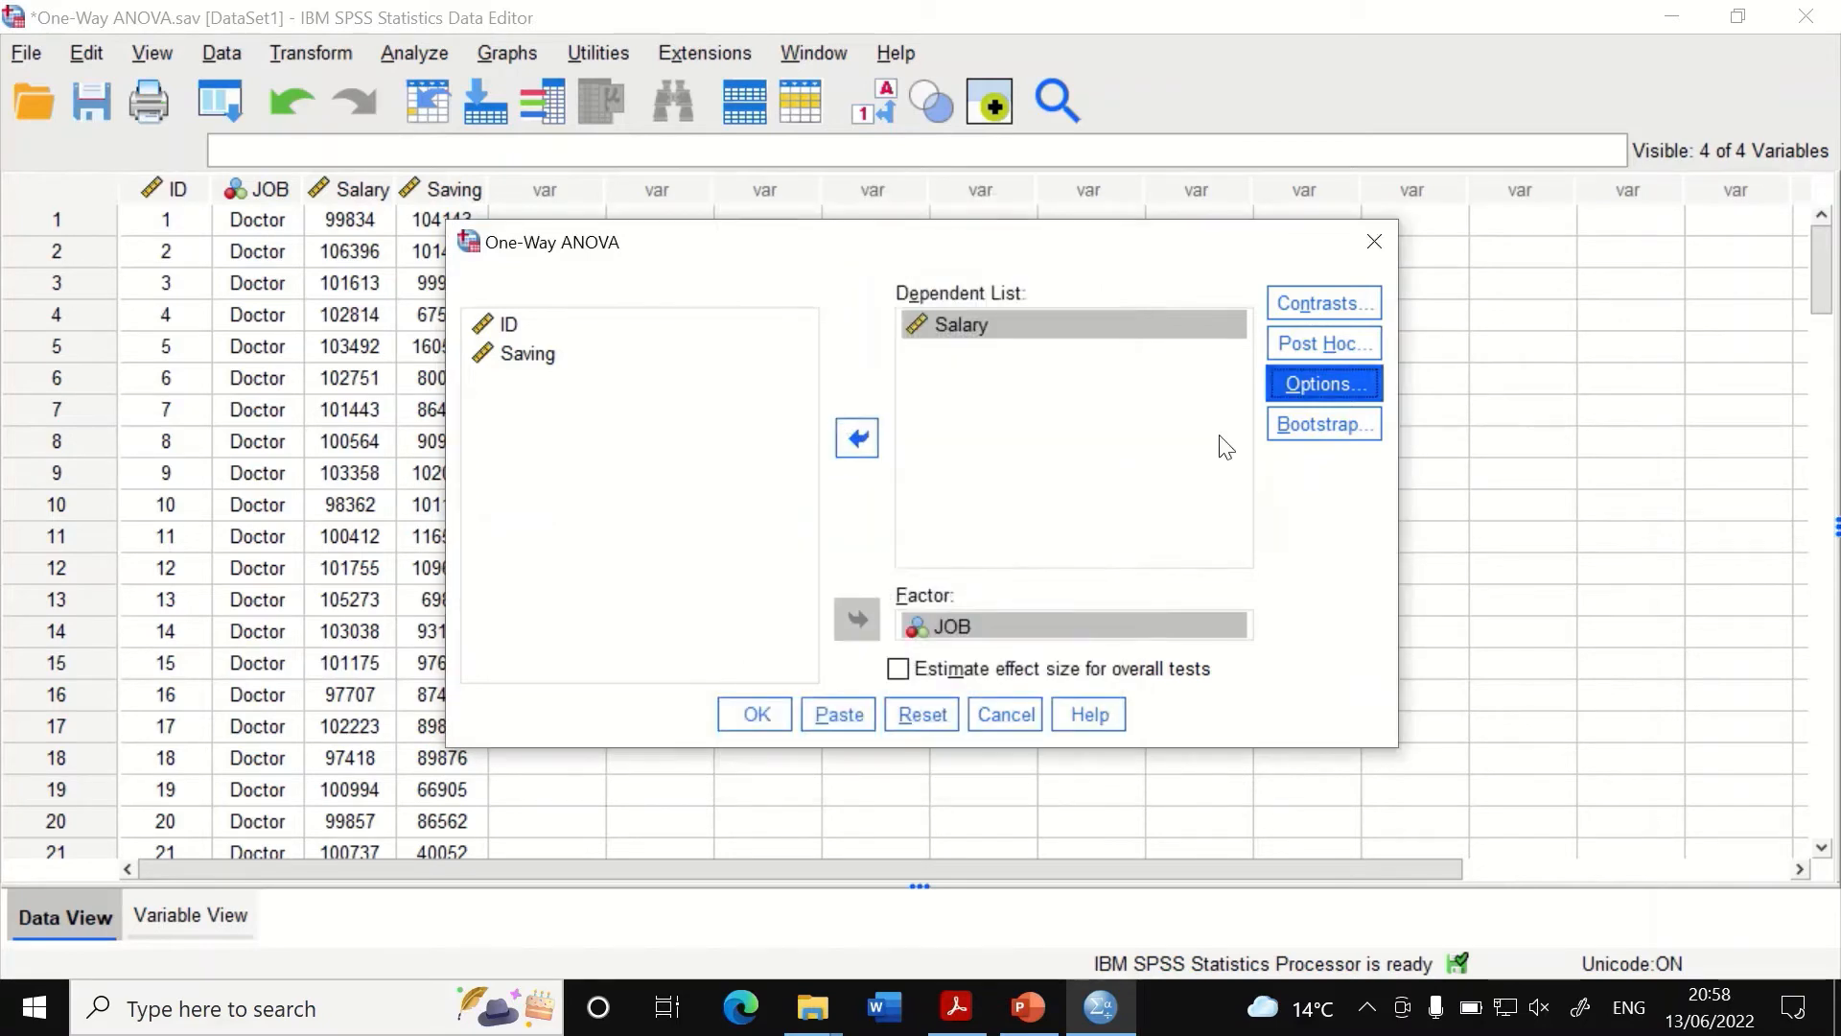
Add the Tukey post hoc test for equal variances and run the one-way ANOVA.
click(1304, 341)
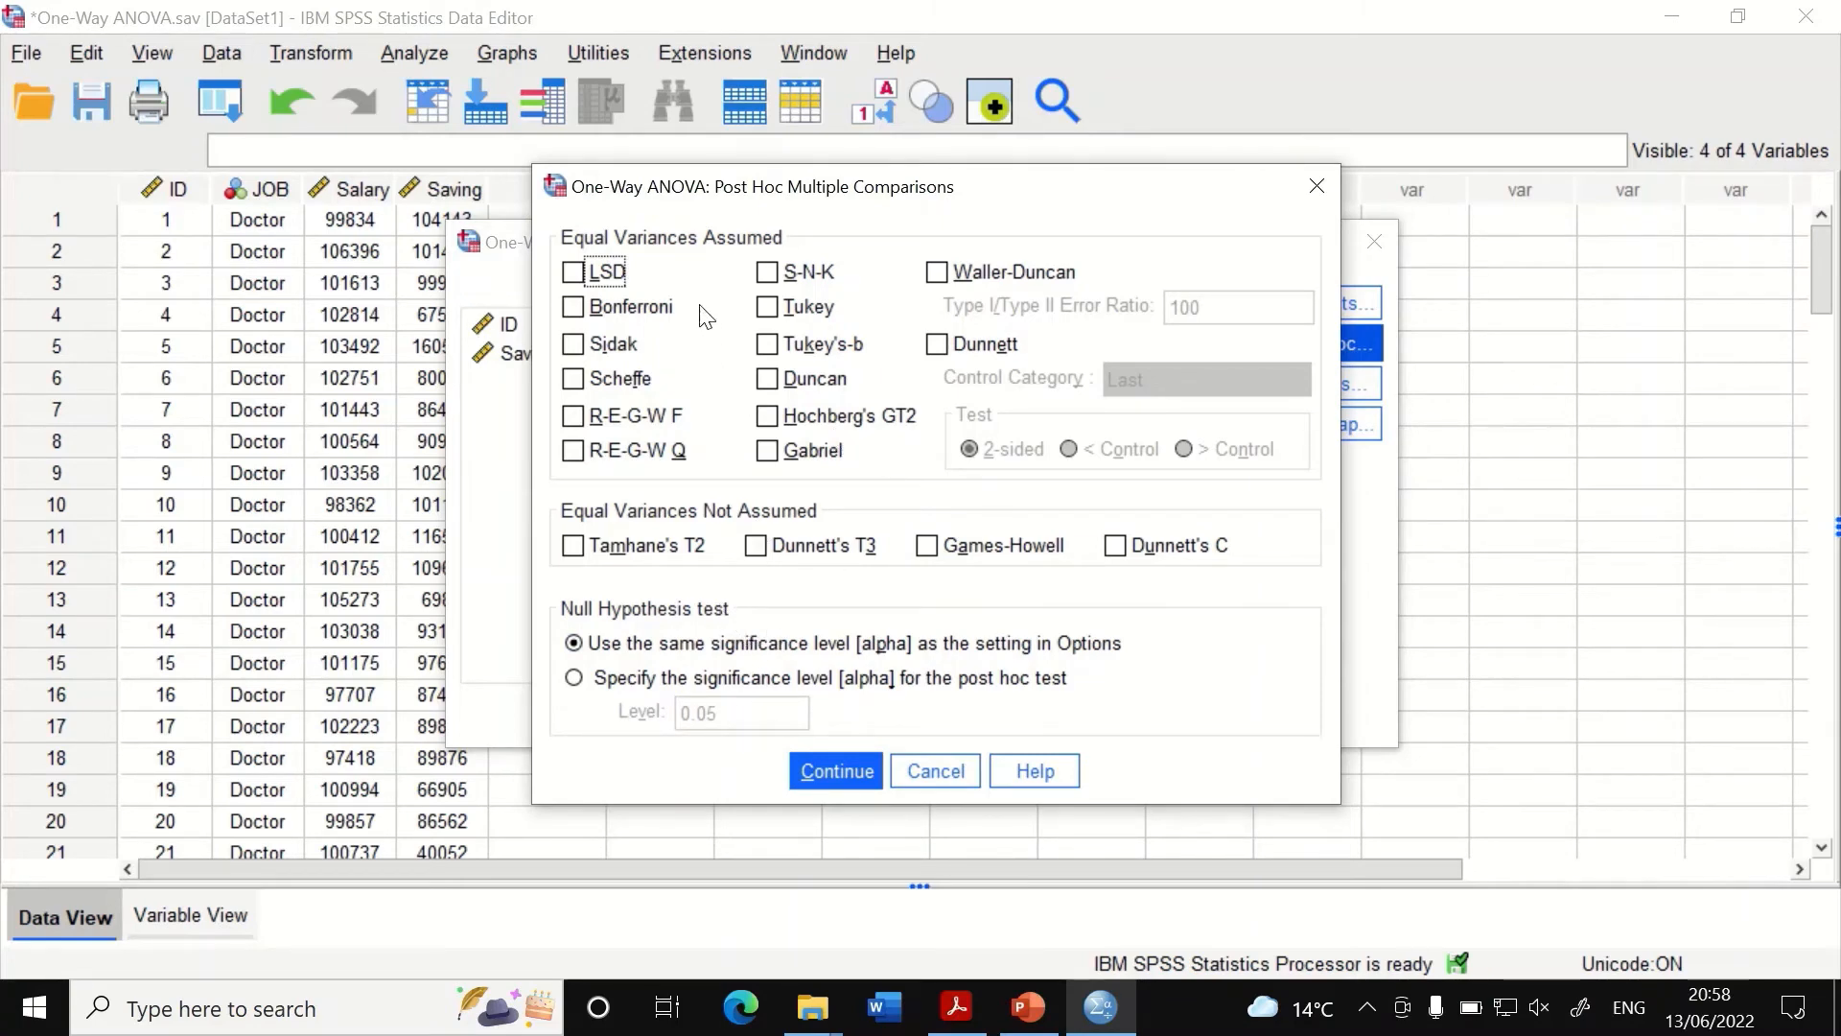
click(767, 308)
click(817, 769)
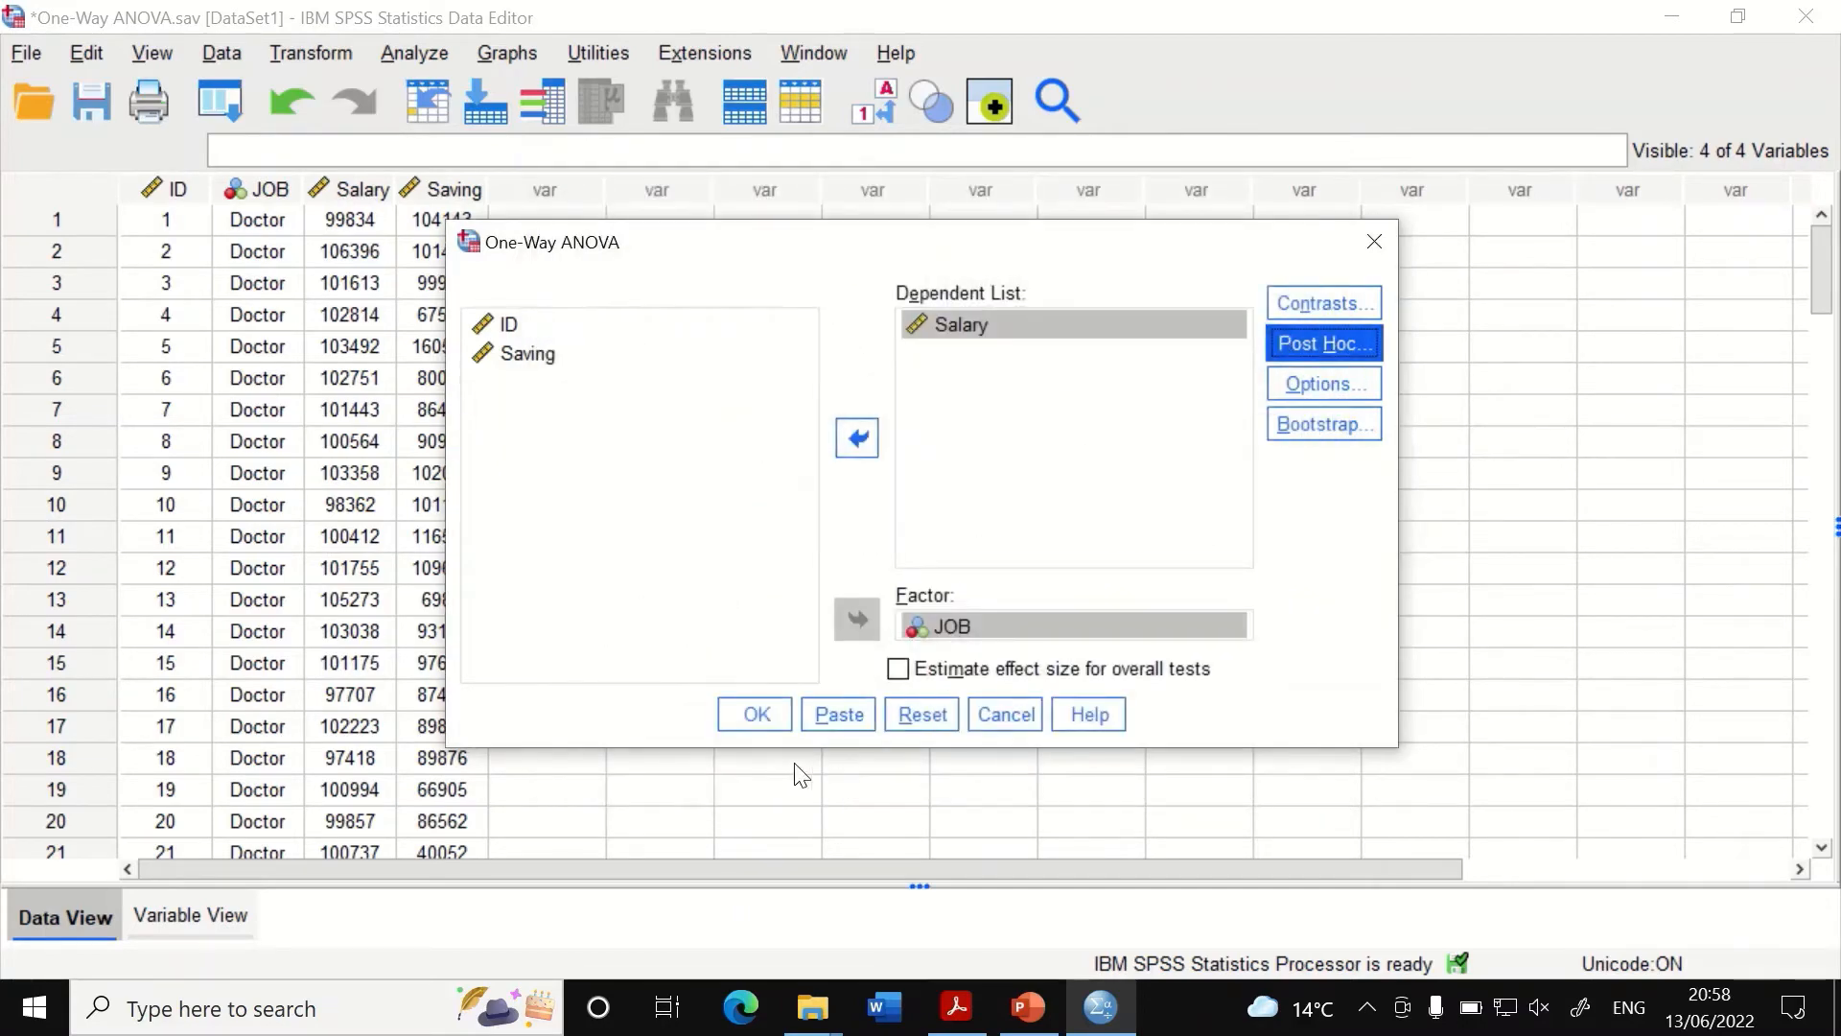
click(761, 712)
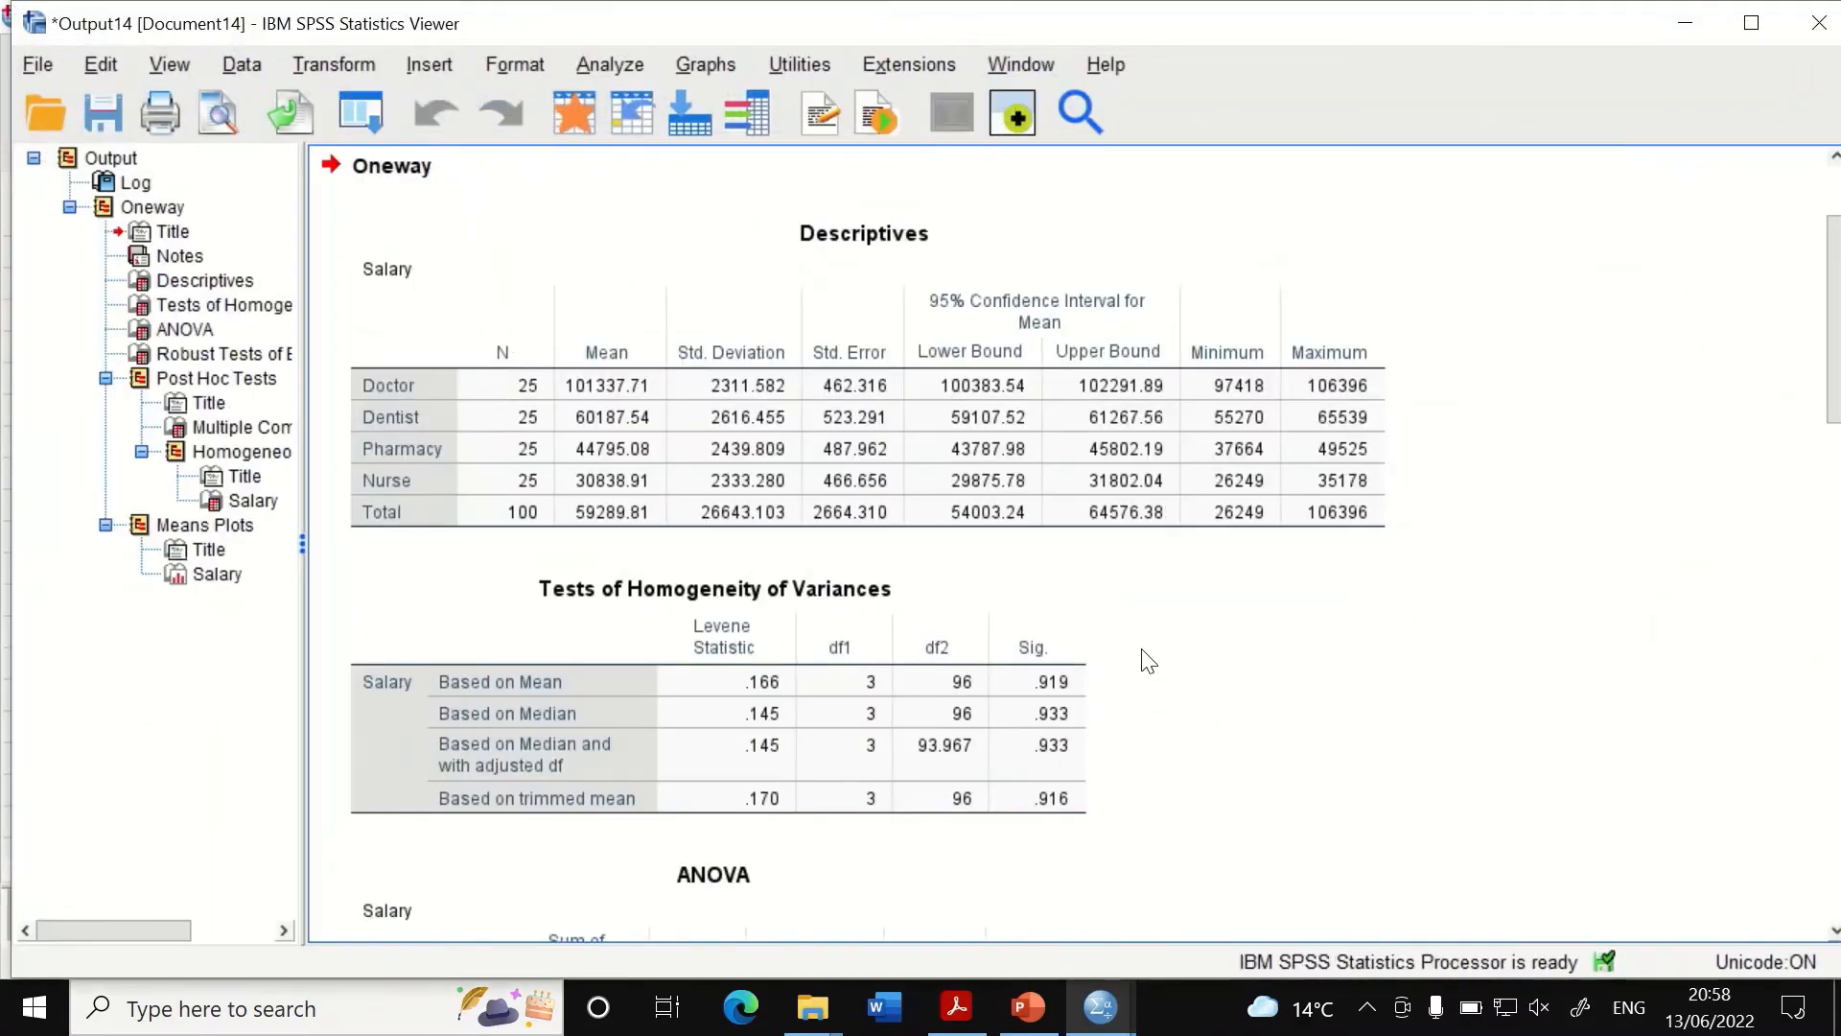
Examine the Salary Descriptives table for each profession's sample size, mean, spread, confidence interval, minimum and maximum.
scroll(1147, 626, down, 3)
scroll(1147, 625, up, 5)
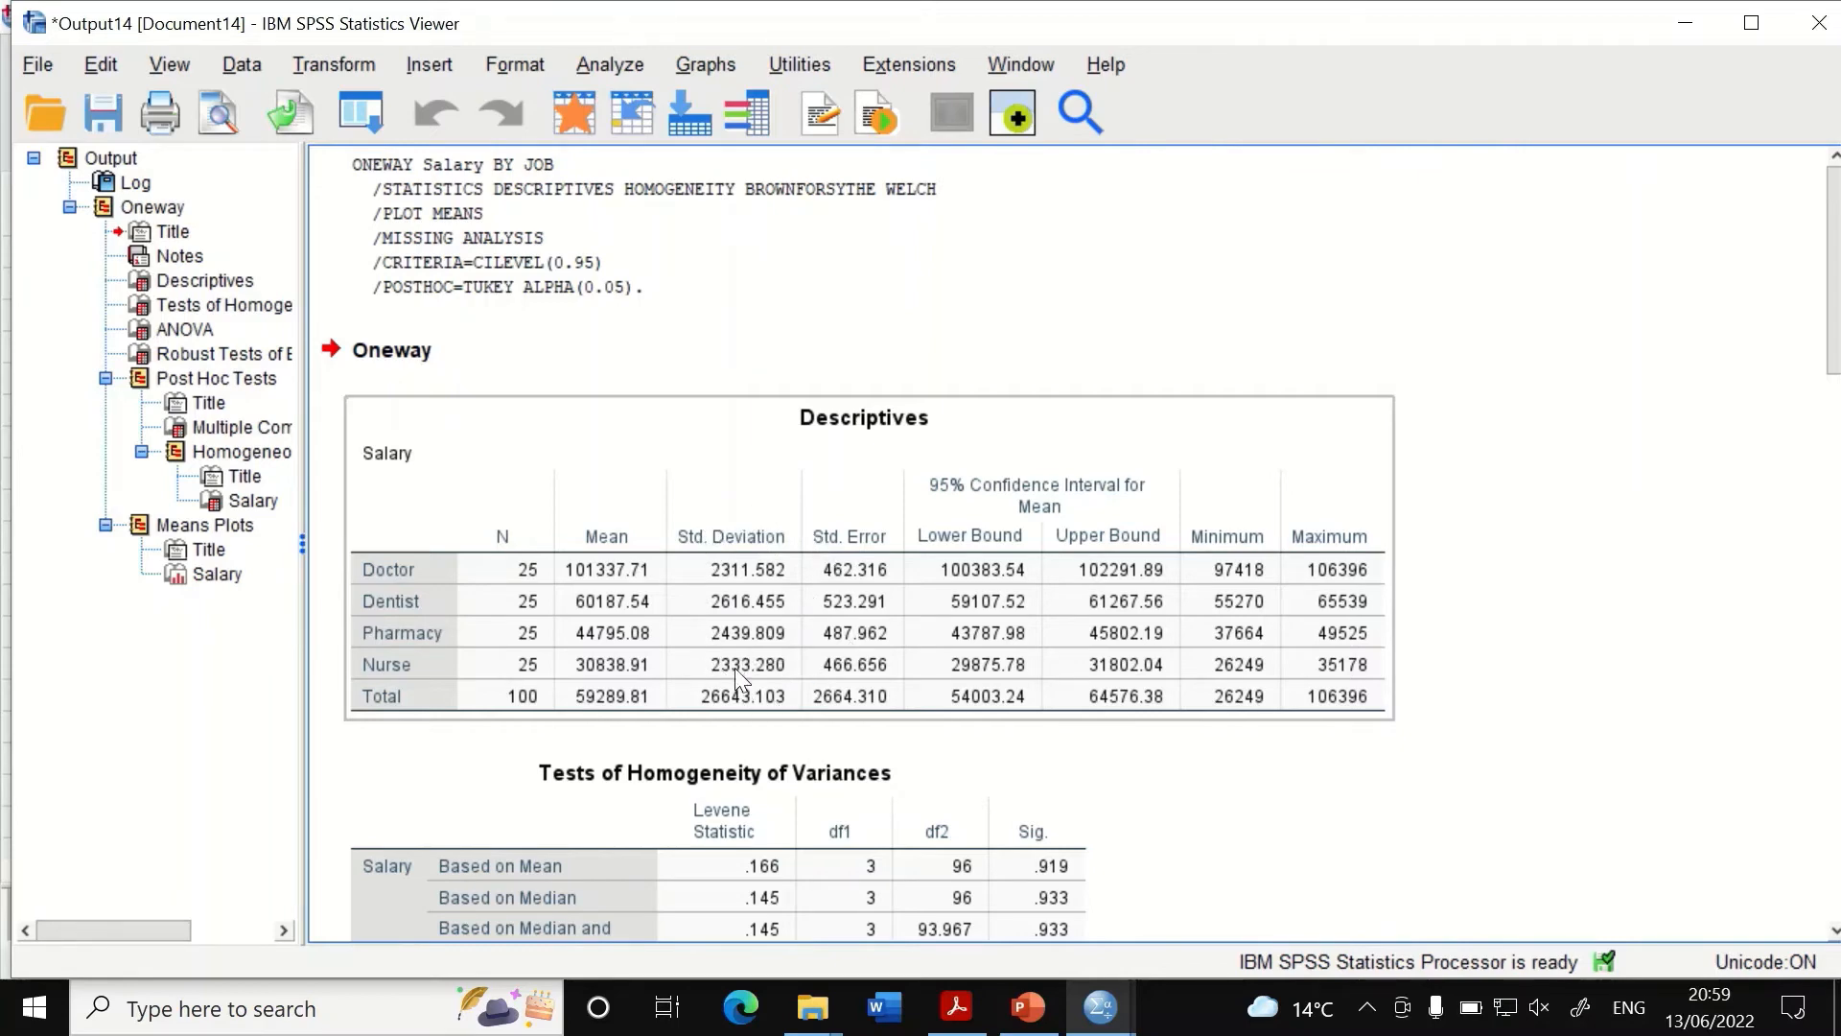
scroll(825, 637, down, 3)
scroll(844, 633, up, 3)
click(1224, 739)
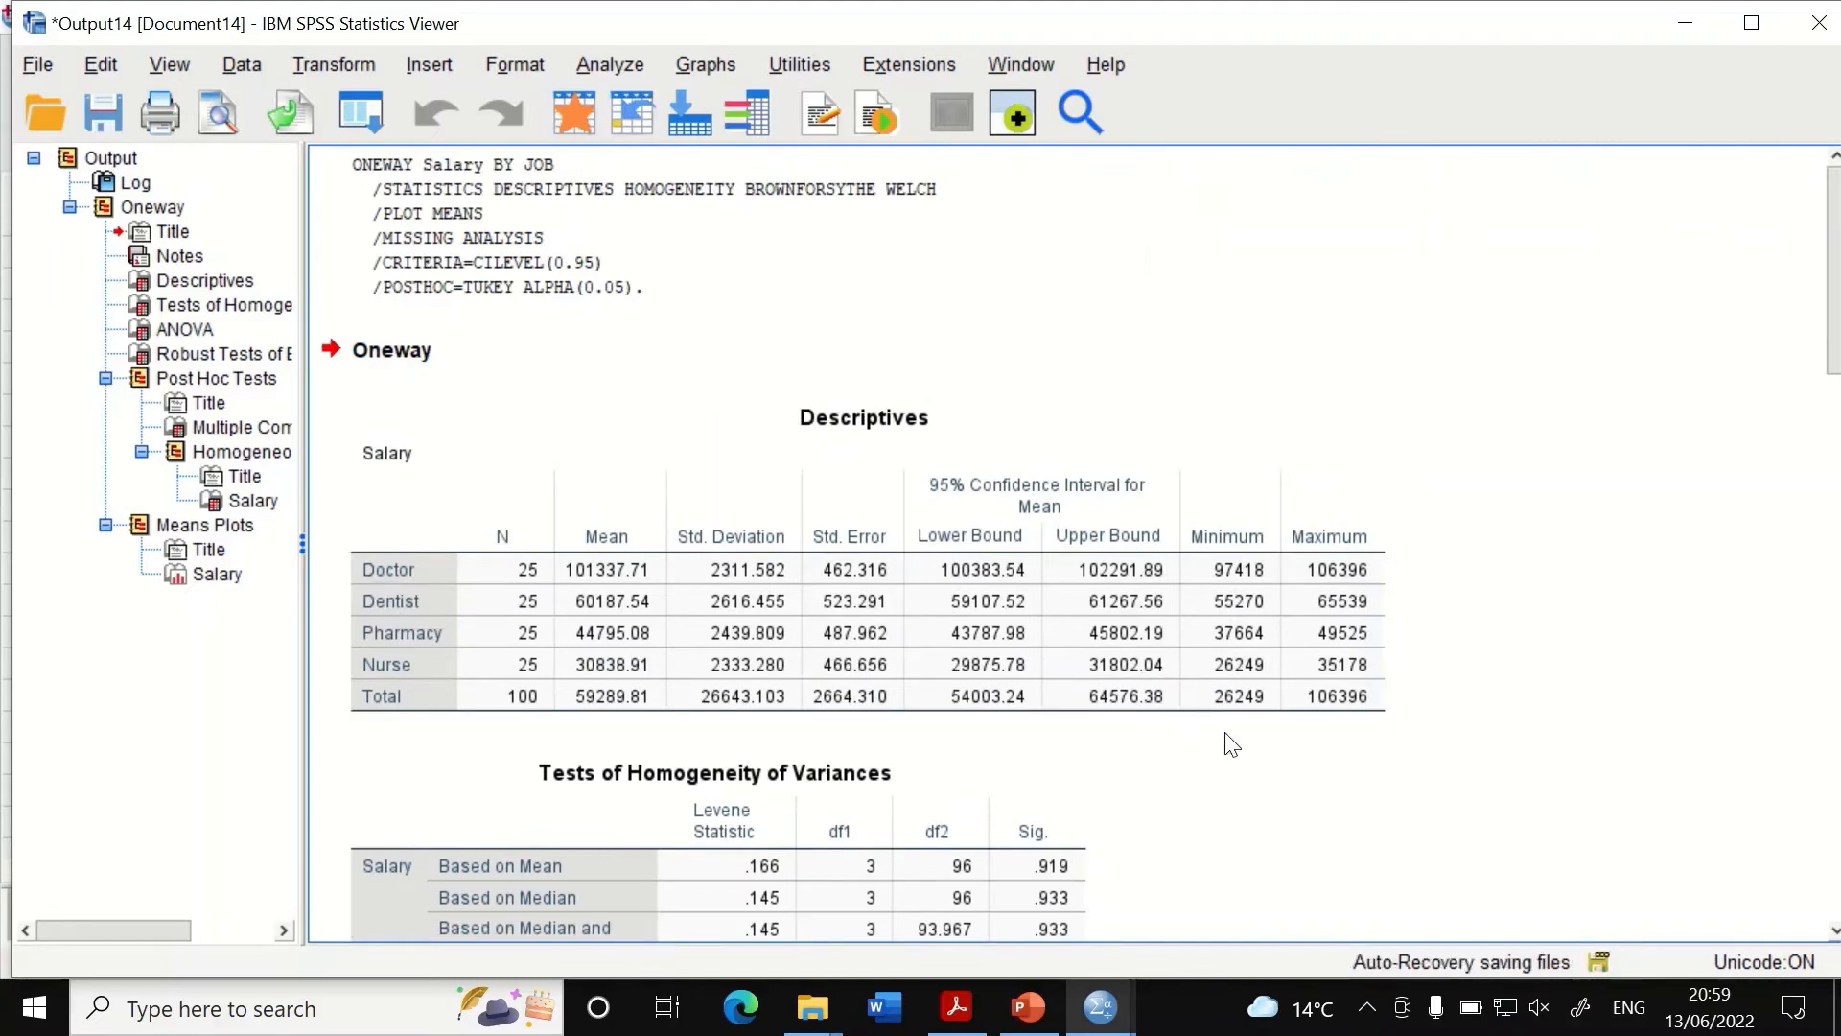
click(1199, 703)
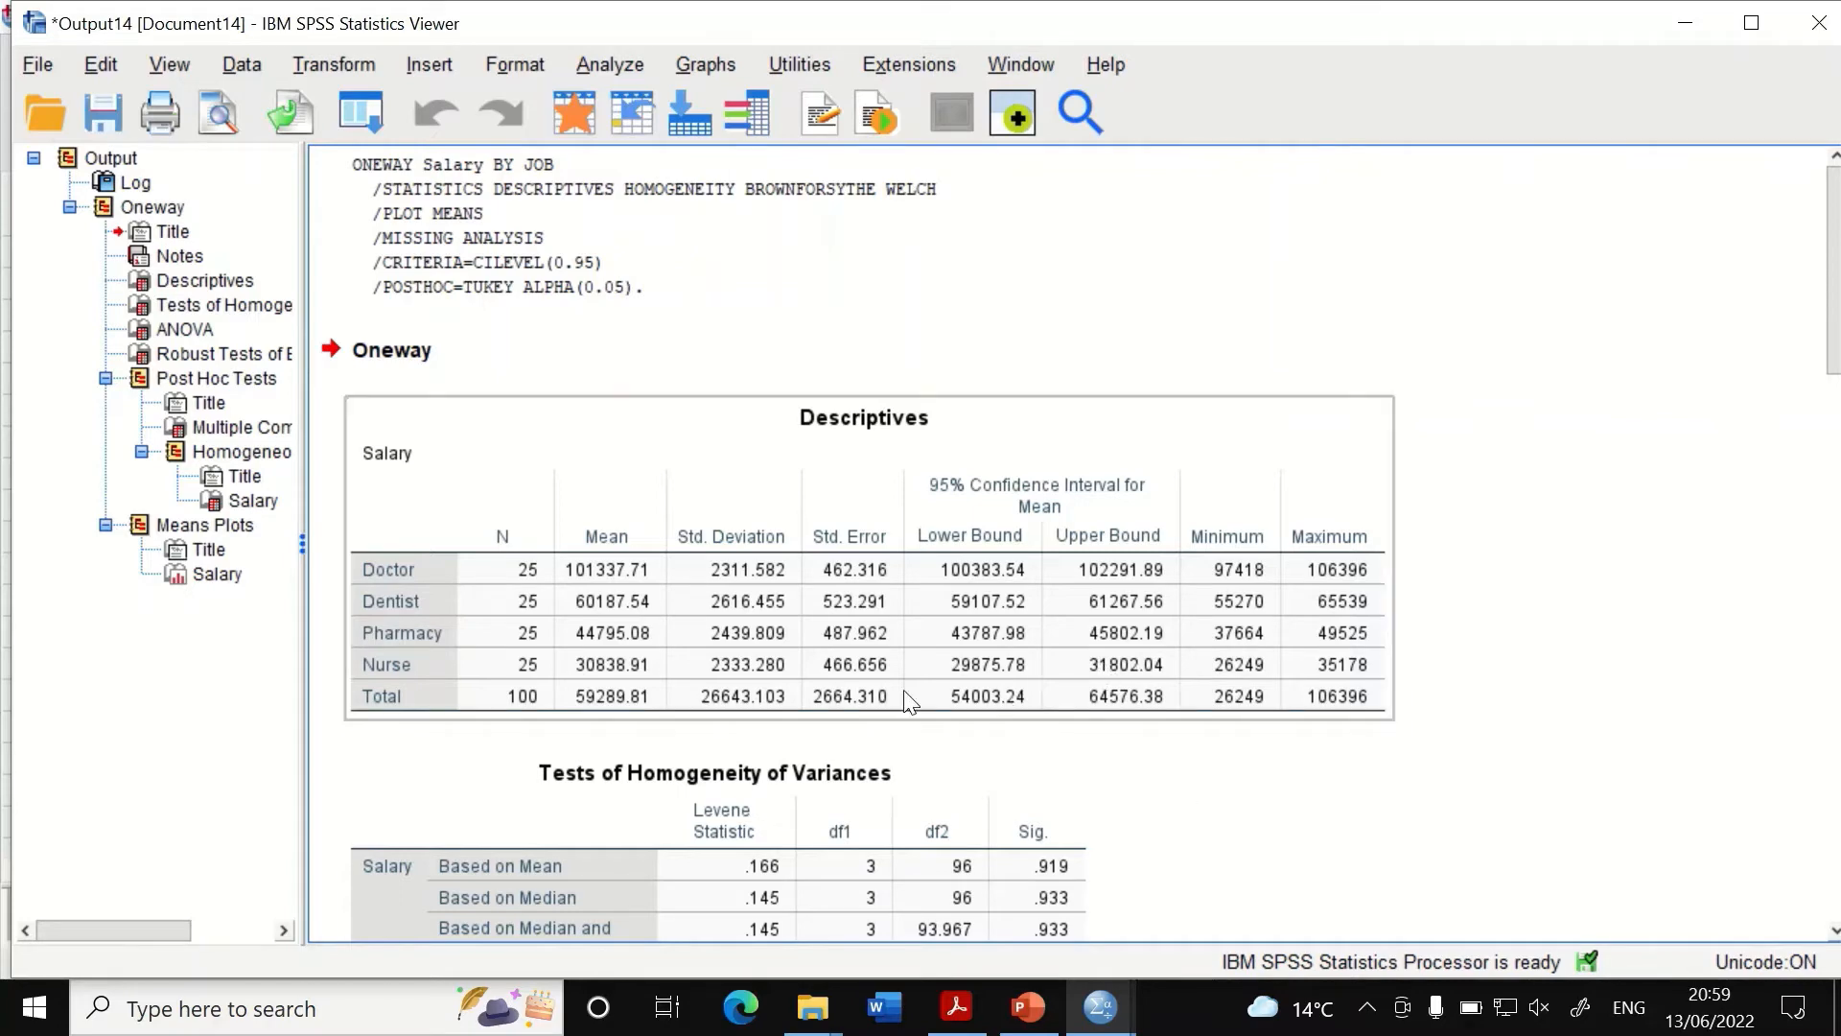
Check the Levene homogeneity results and the ANOVA table's F and significance values against the group means in Descriptives.
scroll(995, 707, down, 3)
scroll(994, 707, down, 3)
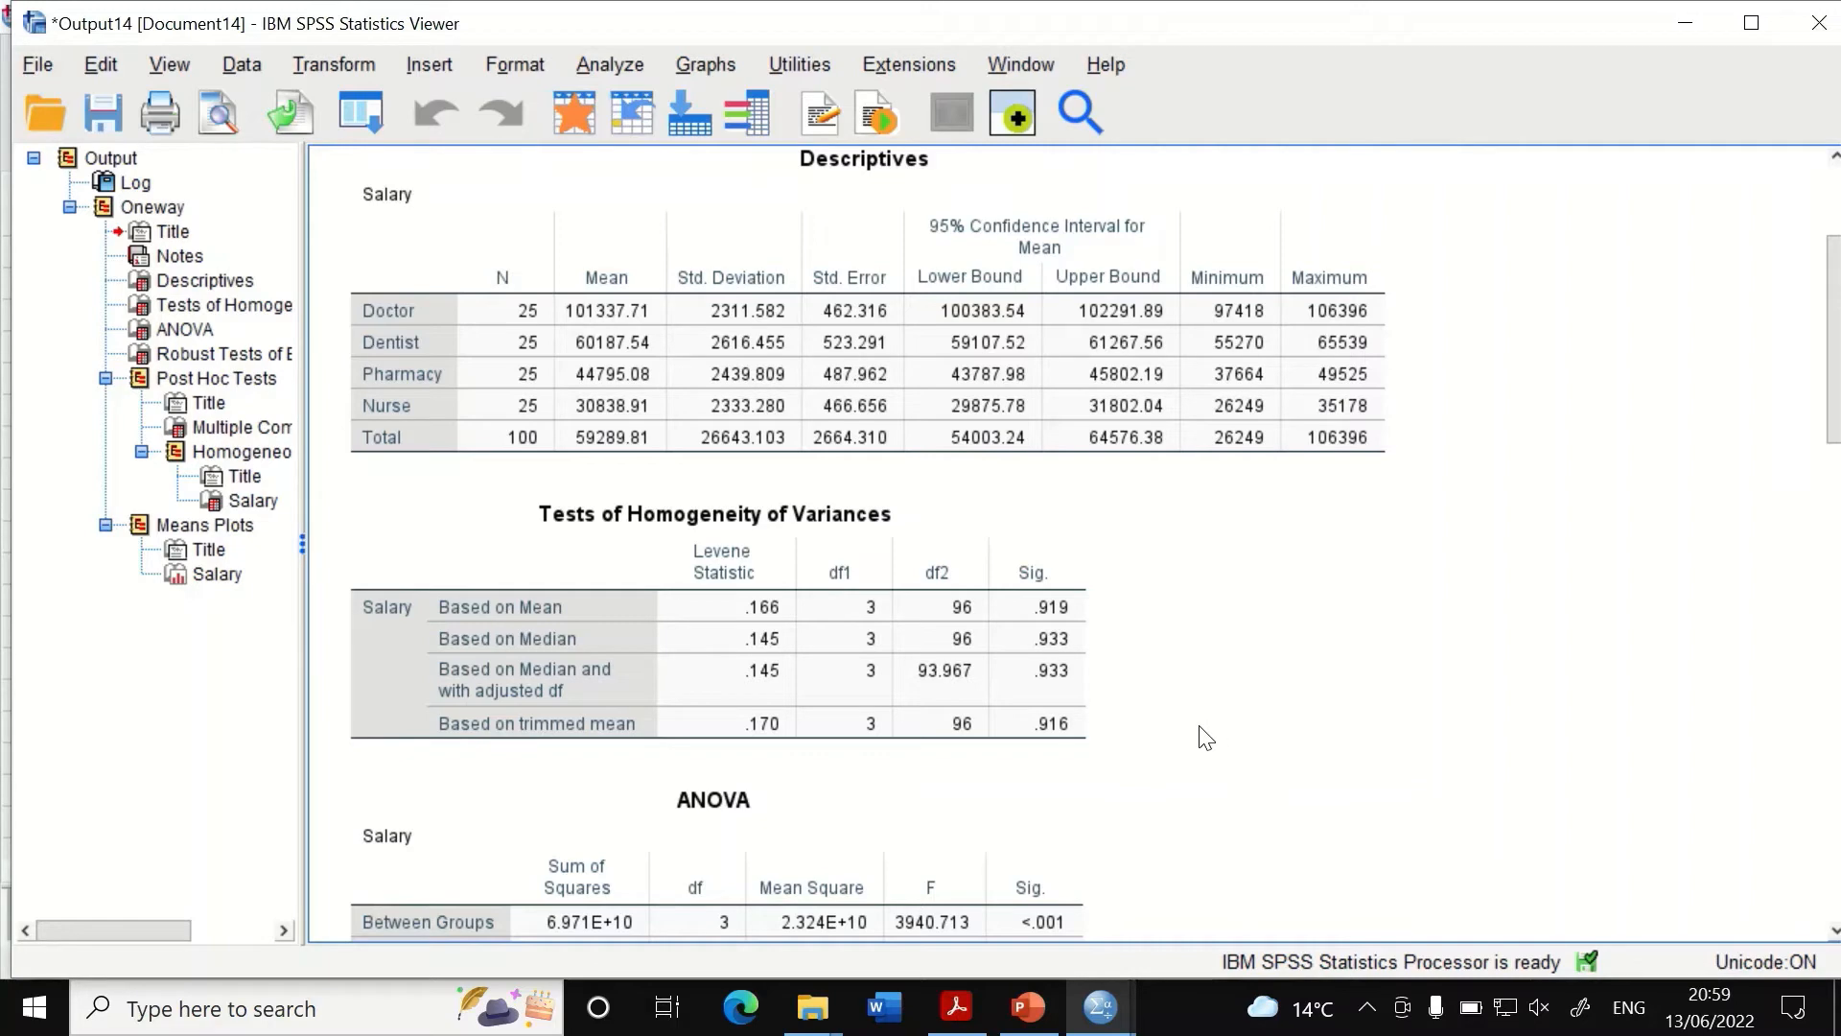
scroll(1118, 633, down, 3)
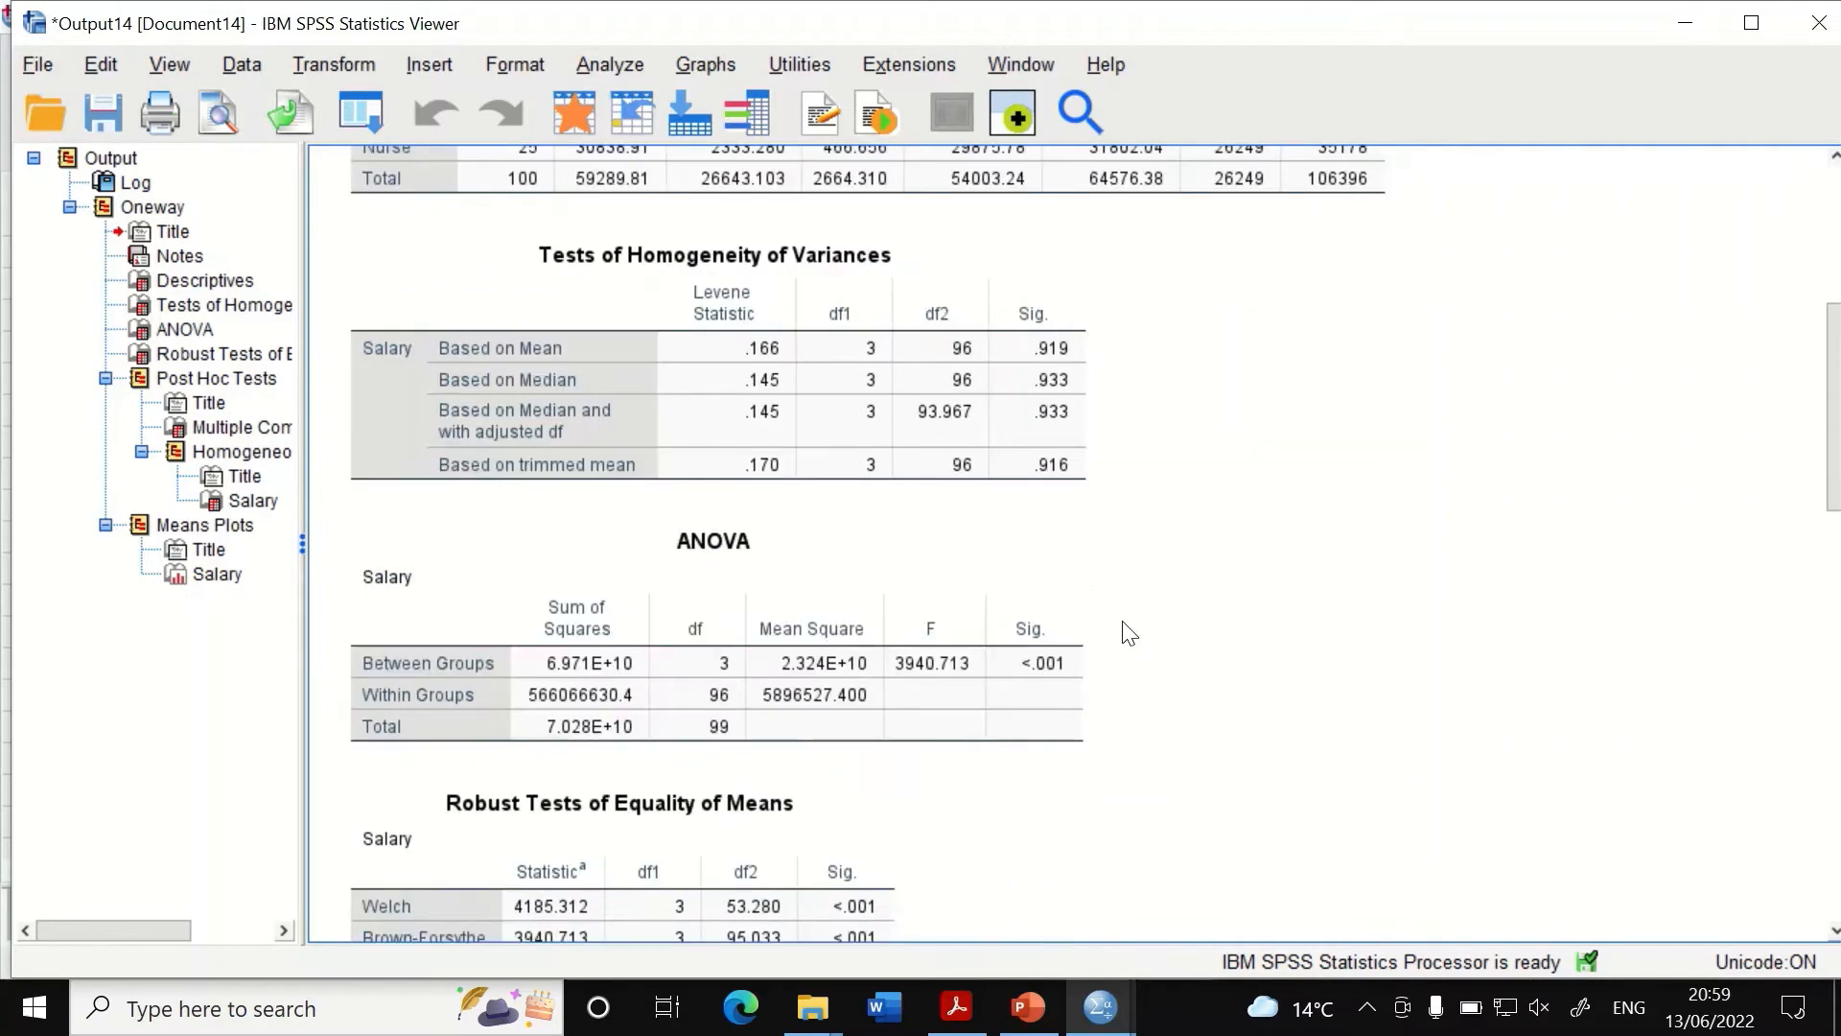
scroll(1147, 617, down, 3)
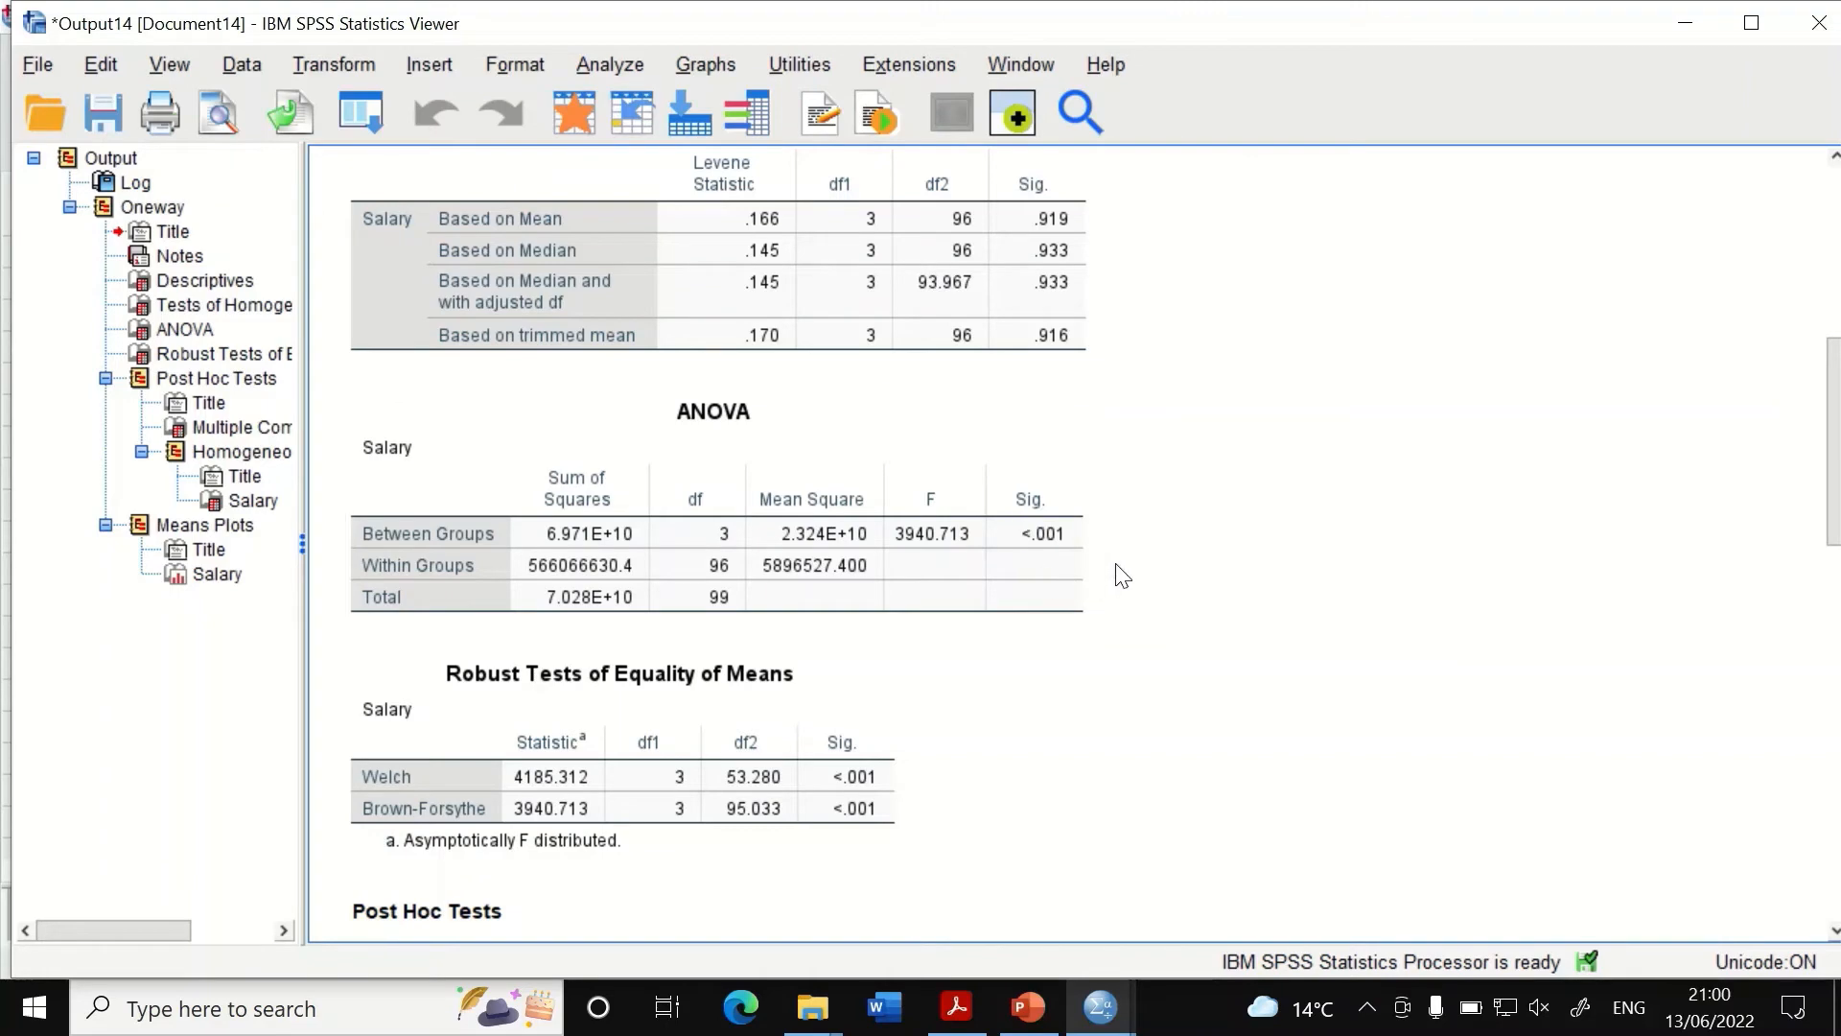
scroll(776, 585, up, 3)
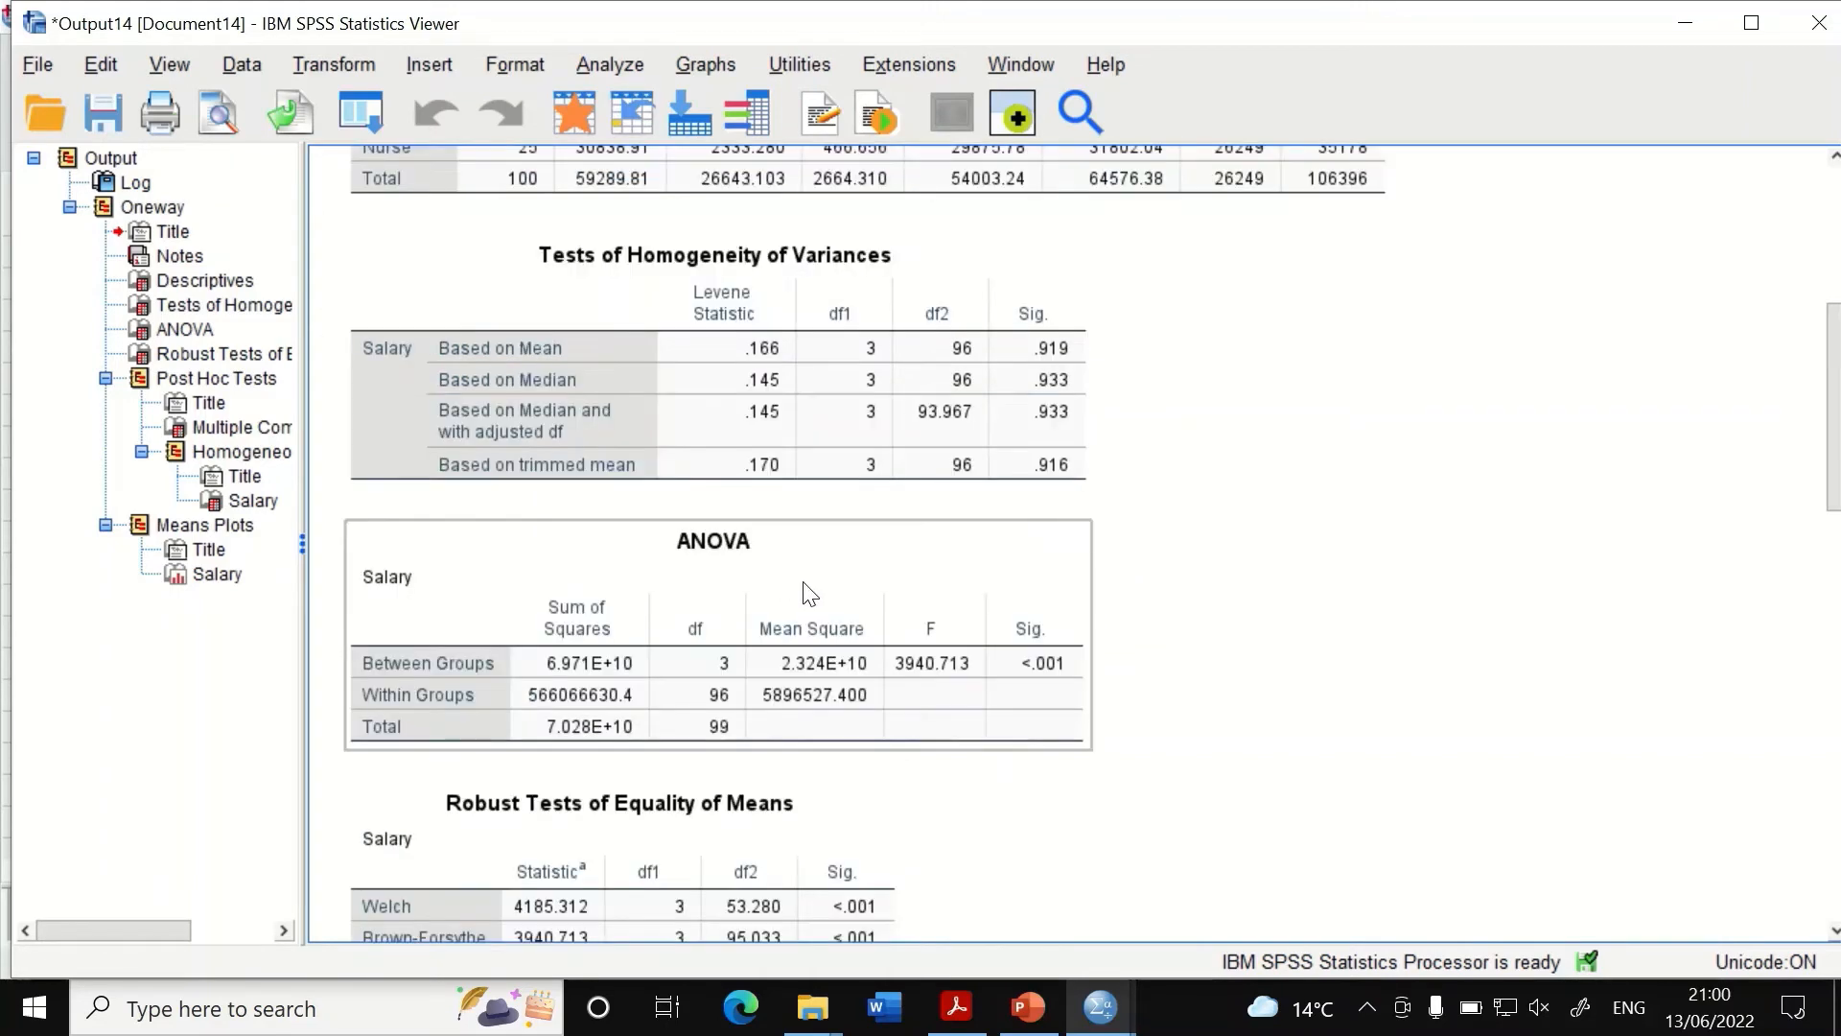
scroll(805, 600, down, 6)
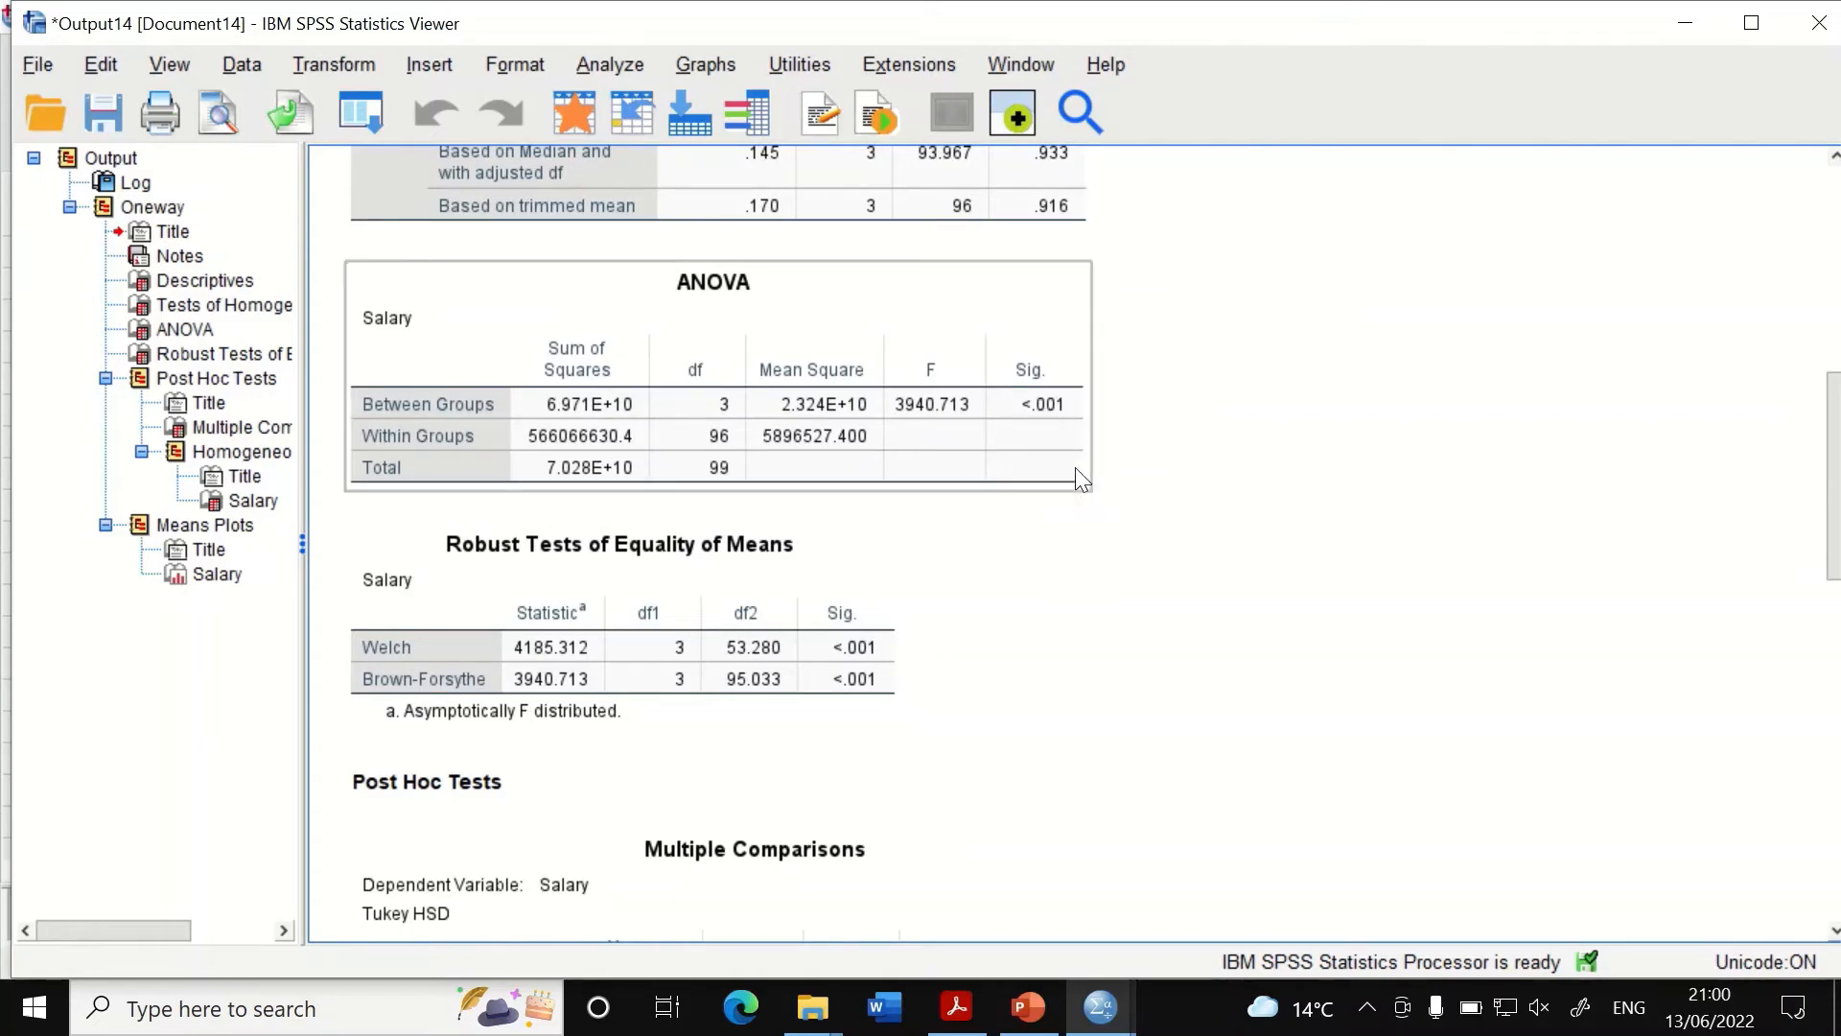
scroll(912, 513, up, 12)
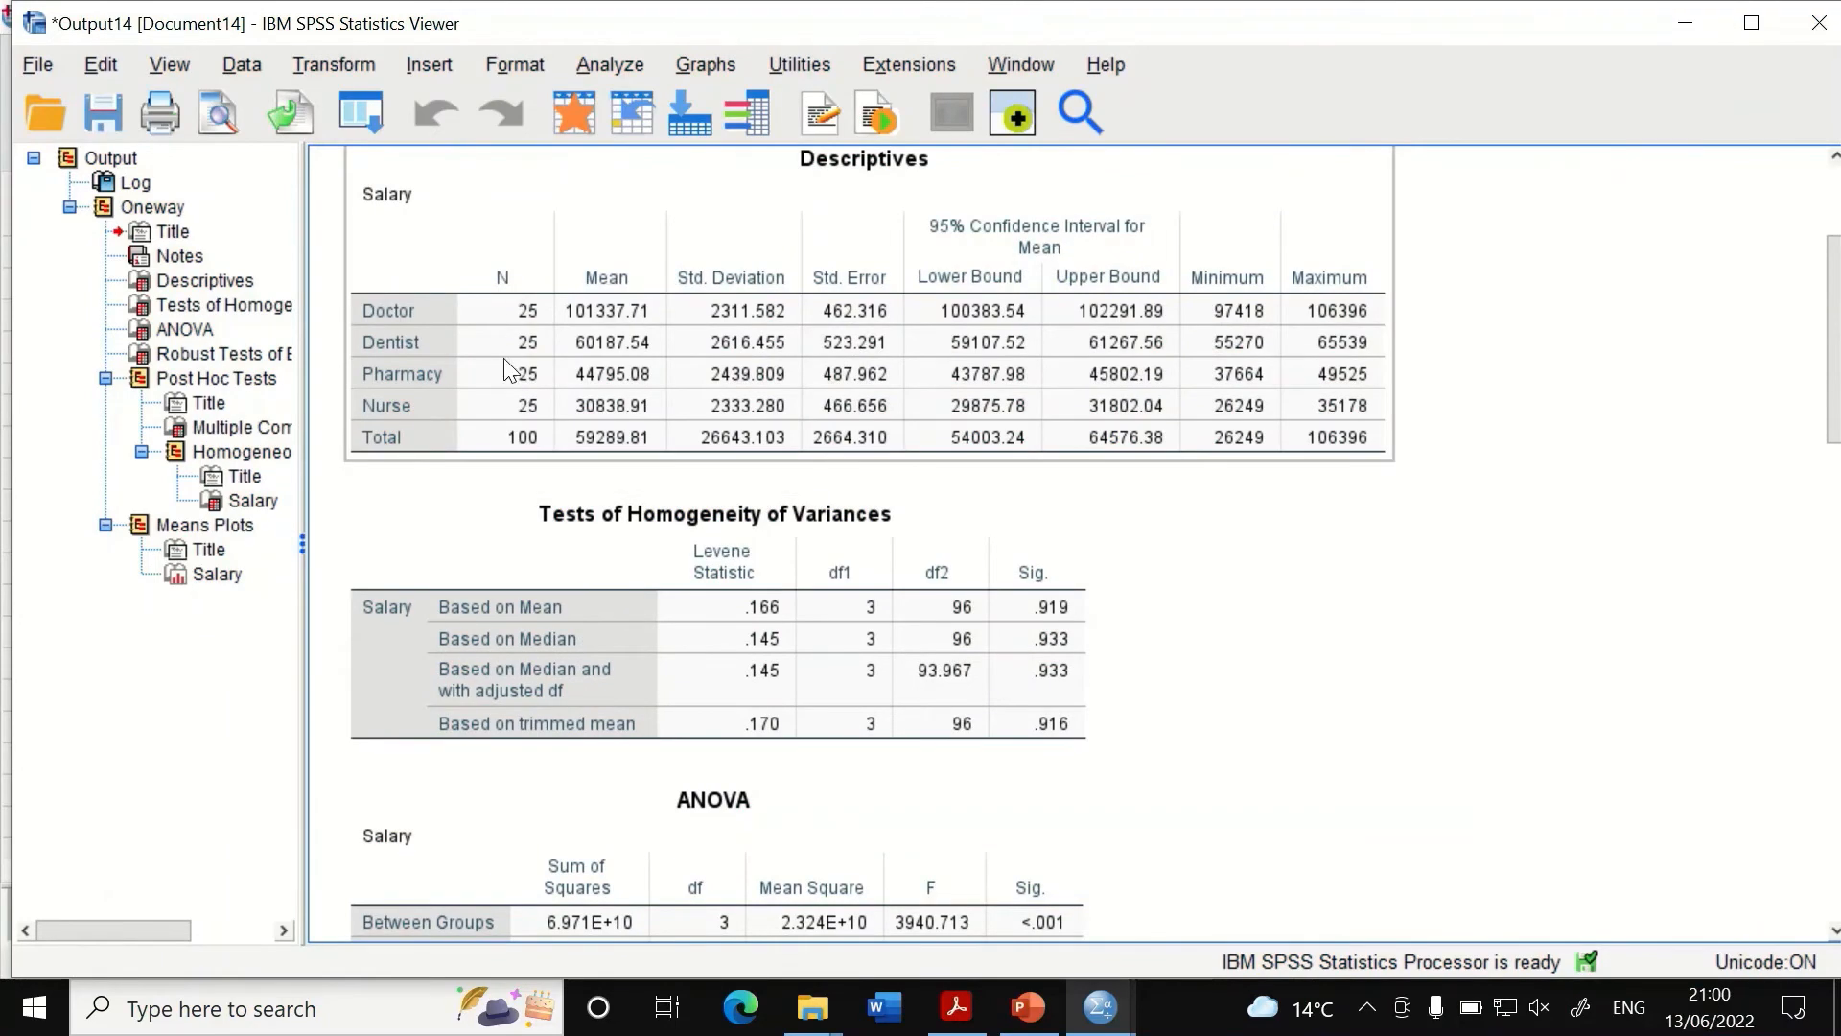
scroll(1095, 562, down, 9)
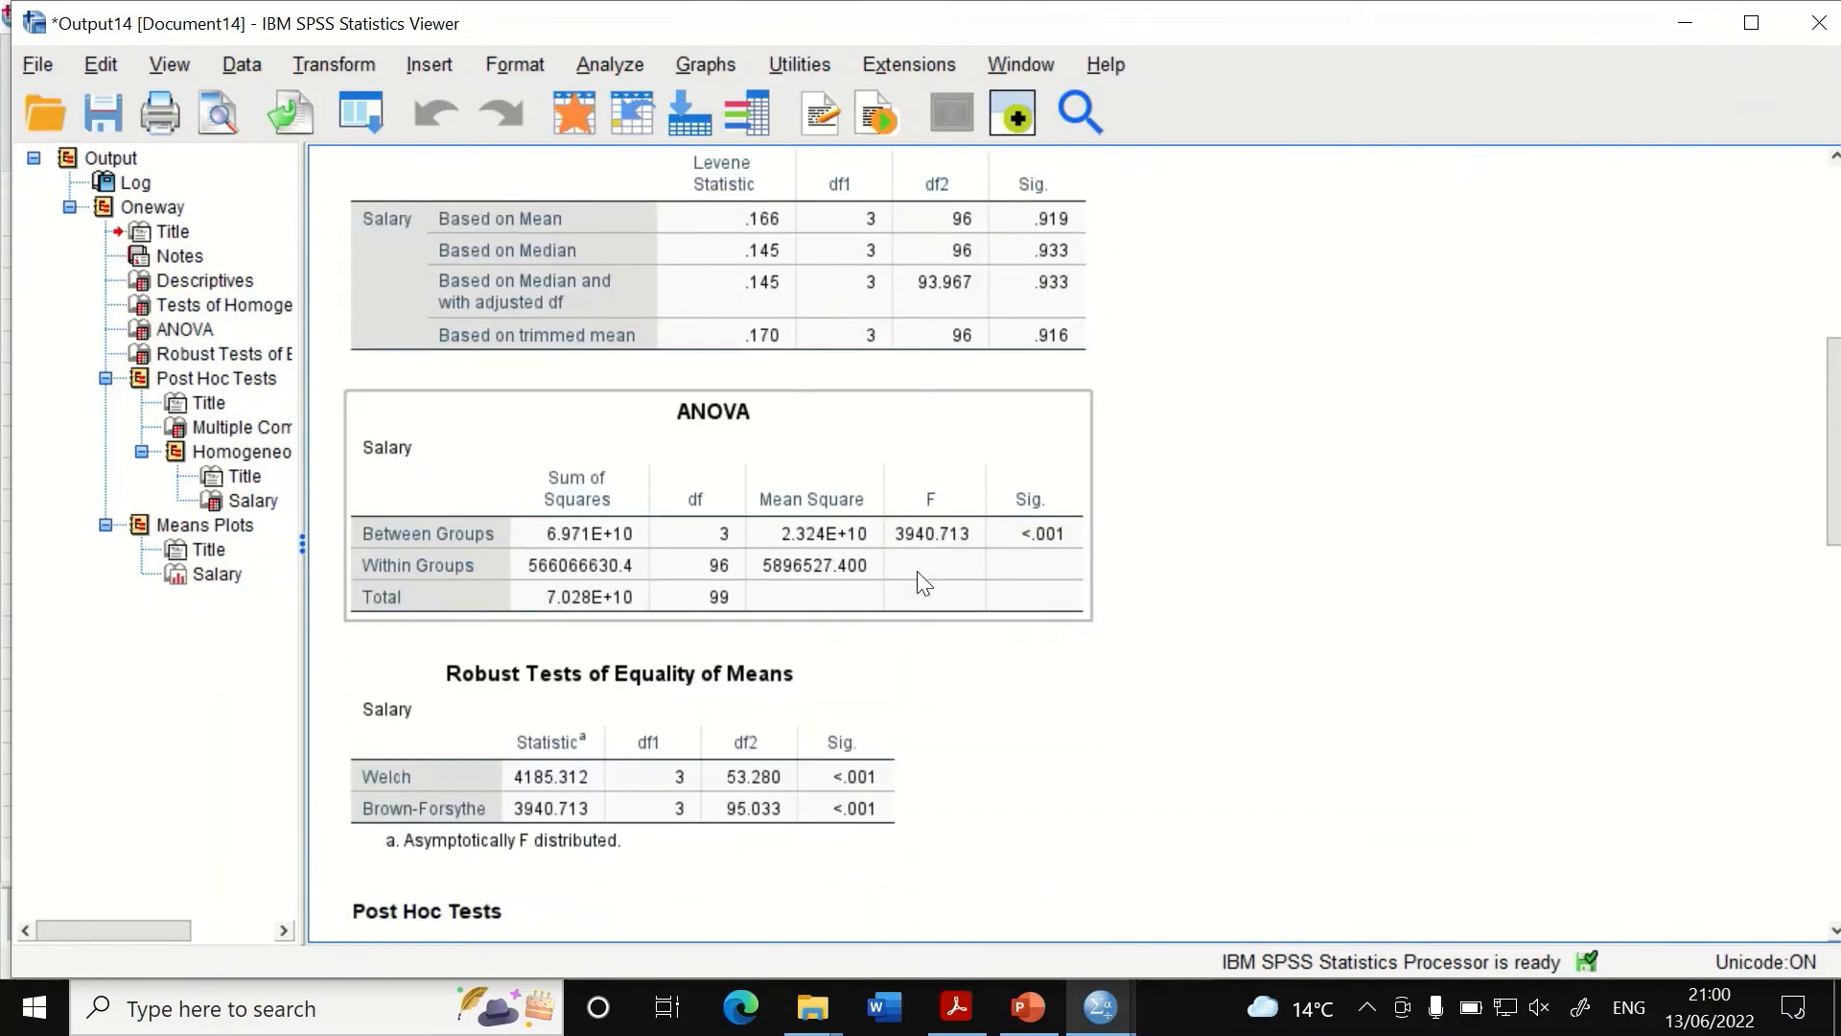
scroll(1055, 570, up, 9)
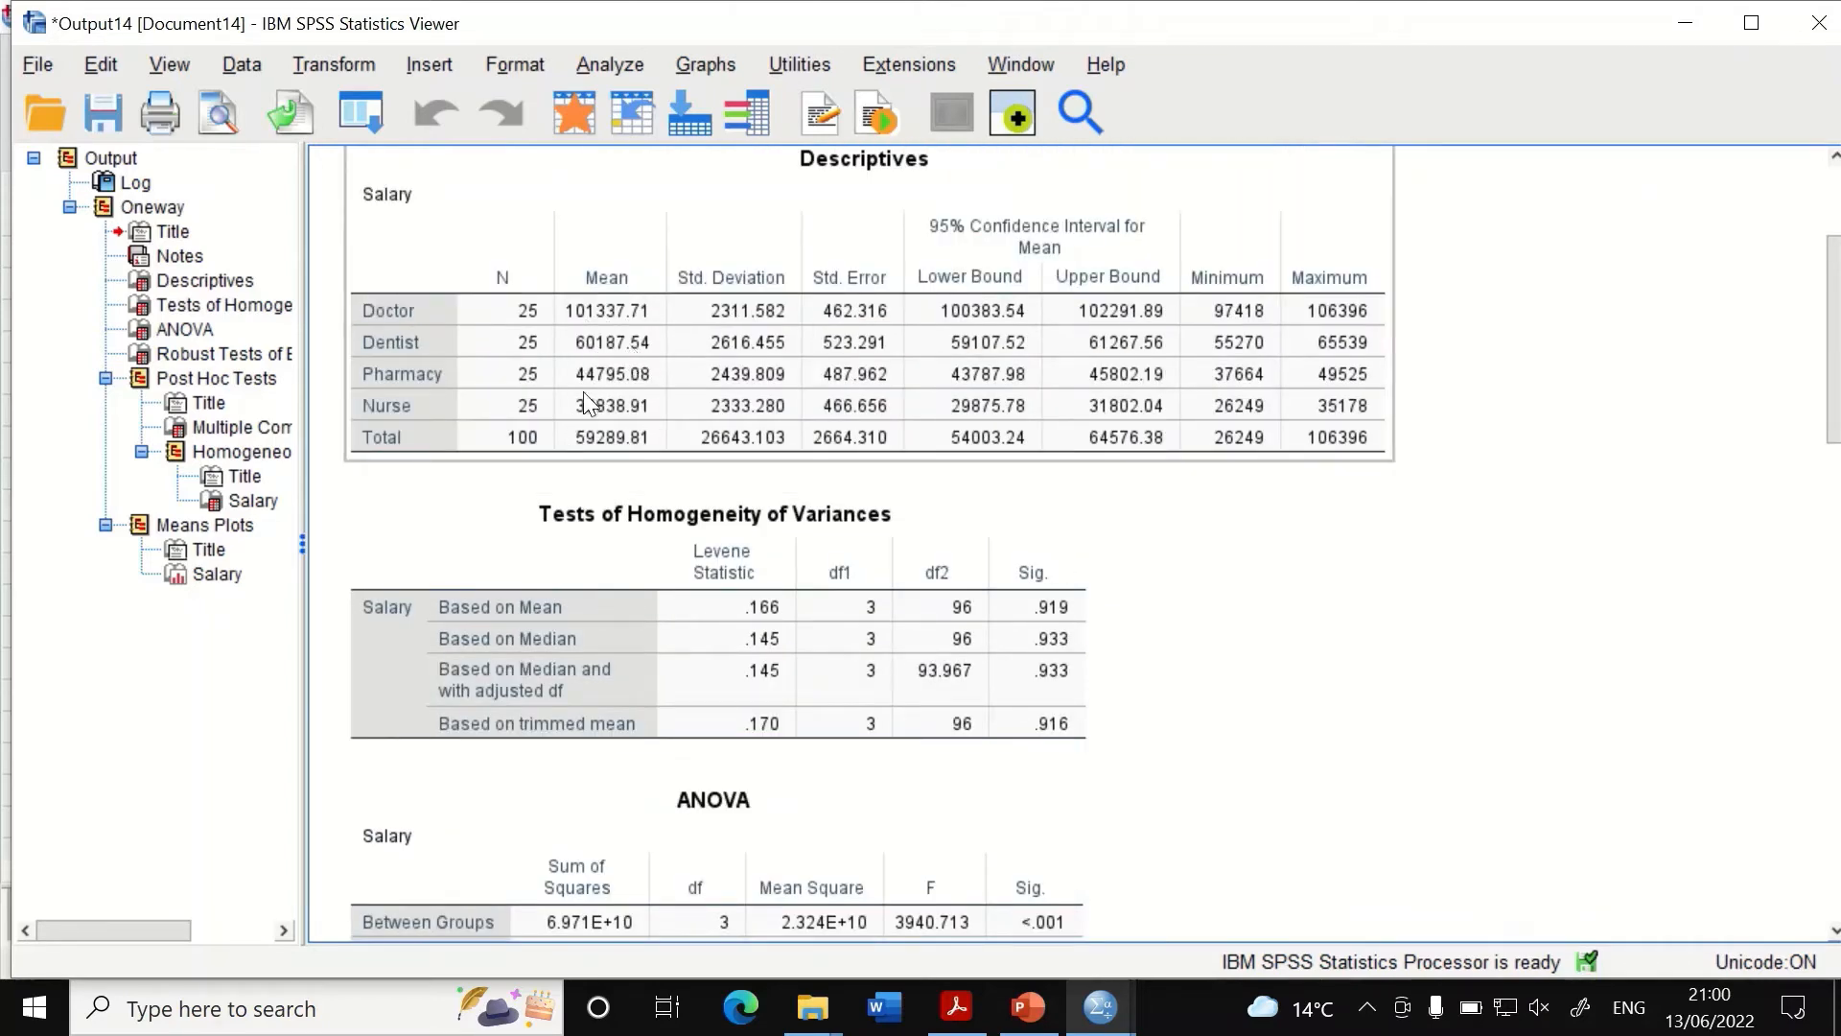
scroll(907, 590, down, 6)
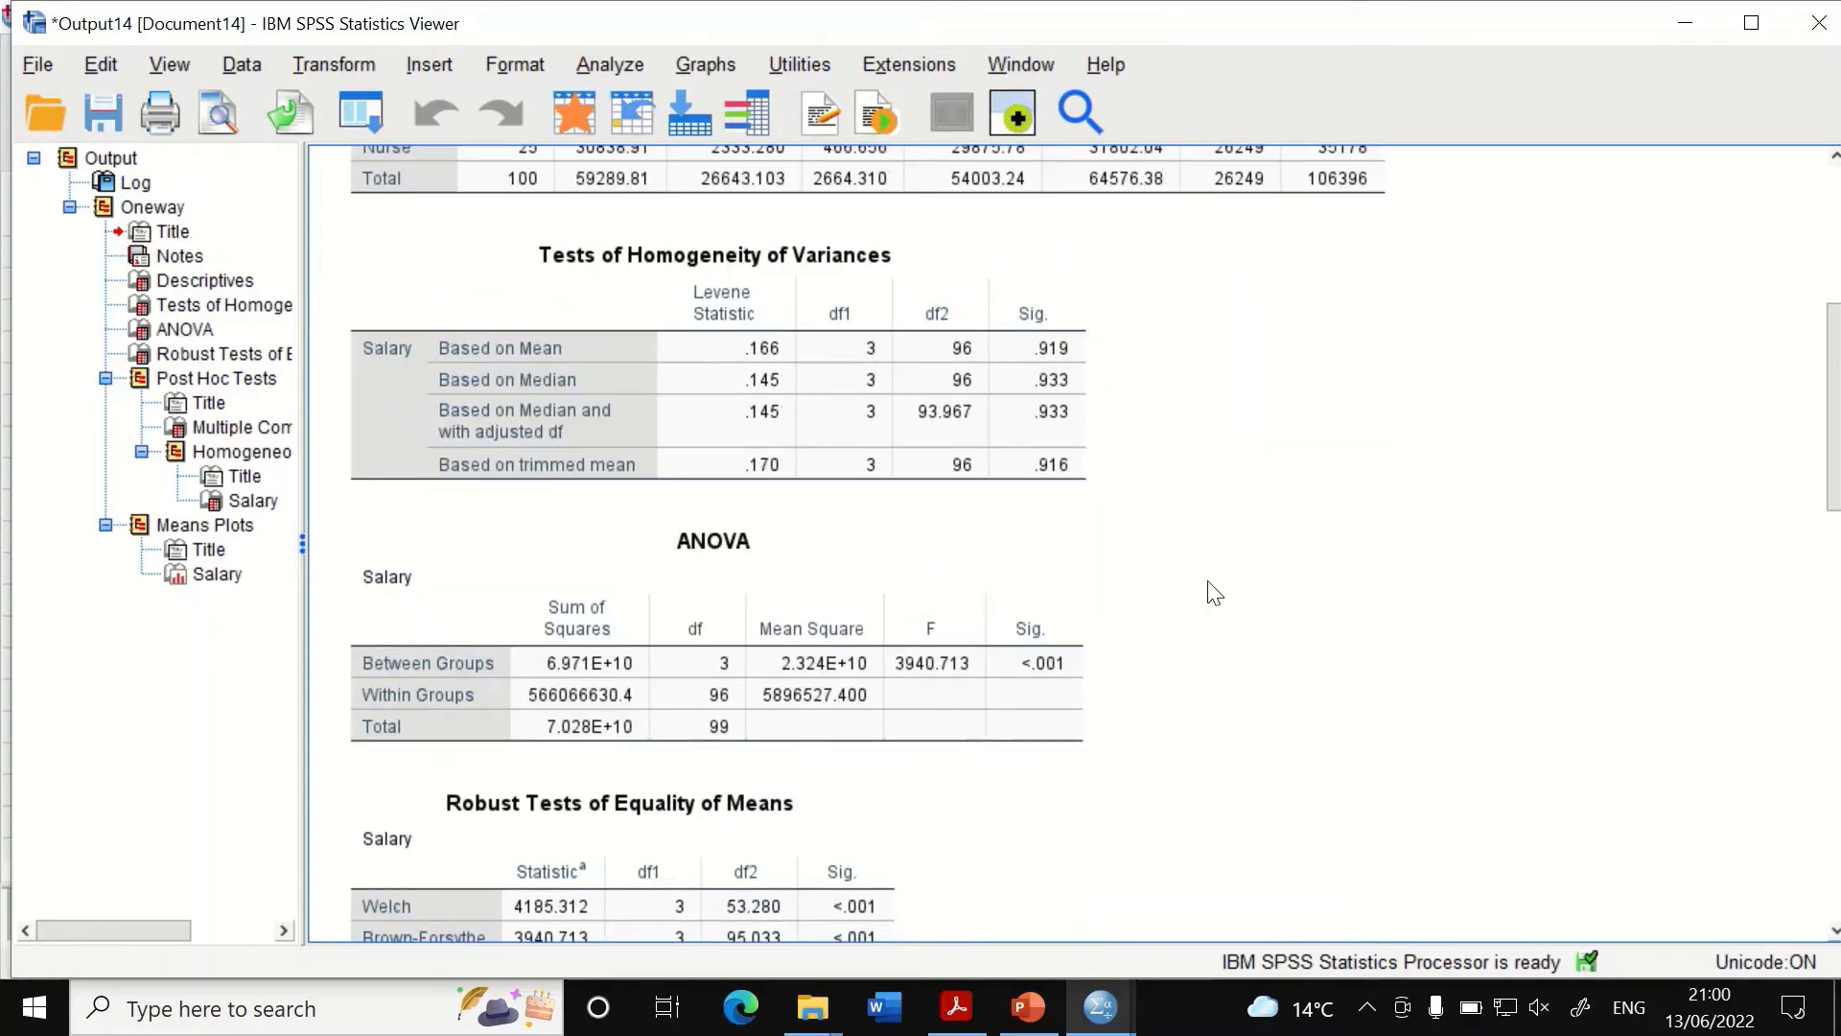
Compare the Welch and Brown-Forsythe robust tests with the homogeneity and ANOVA tables, then view the Tukey multiple comparisons.
scroll(1209, 585, down, 9)
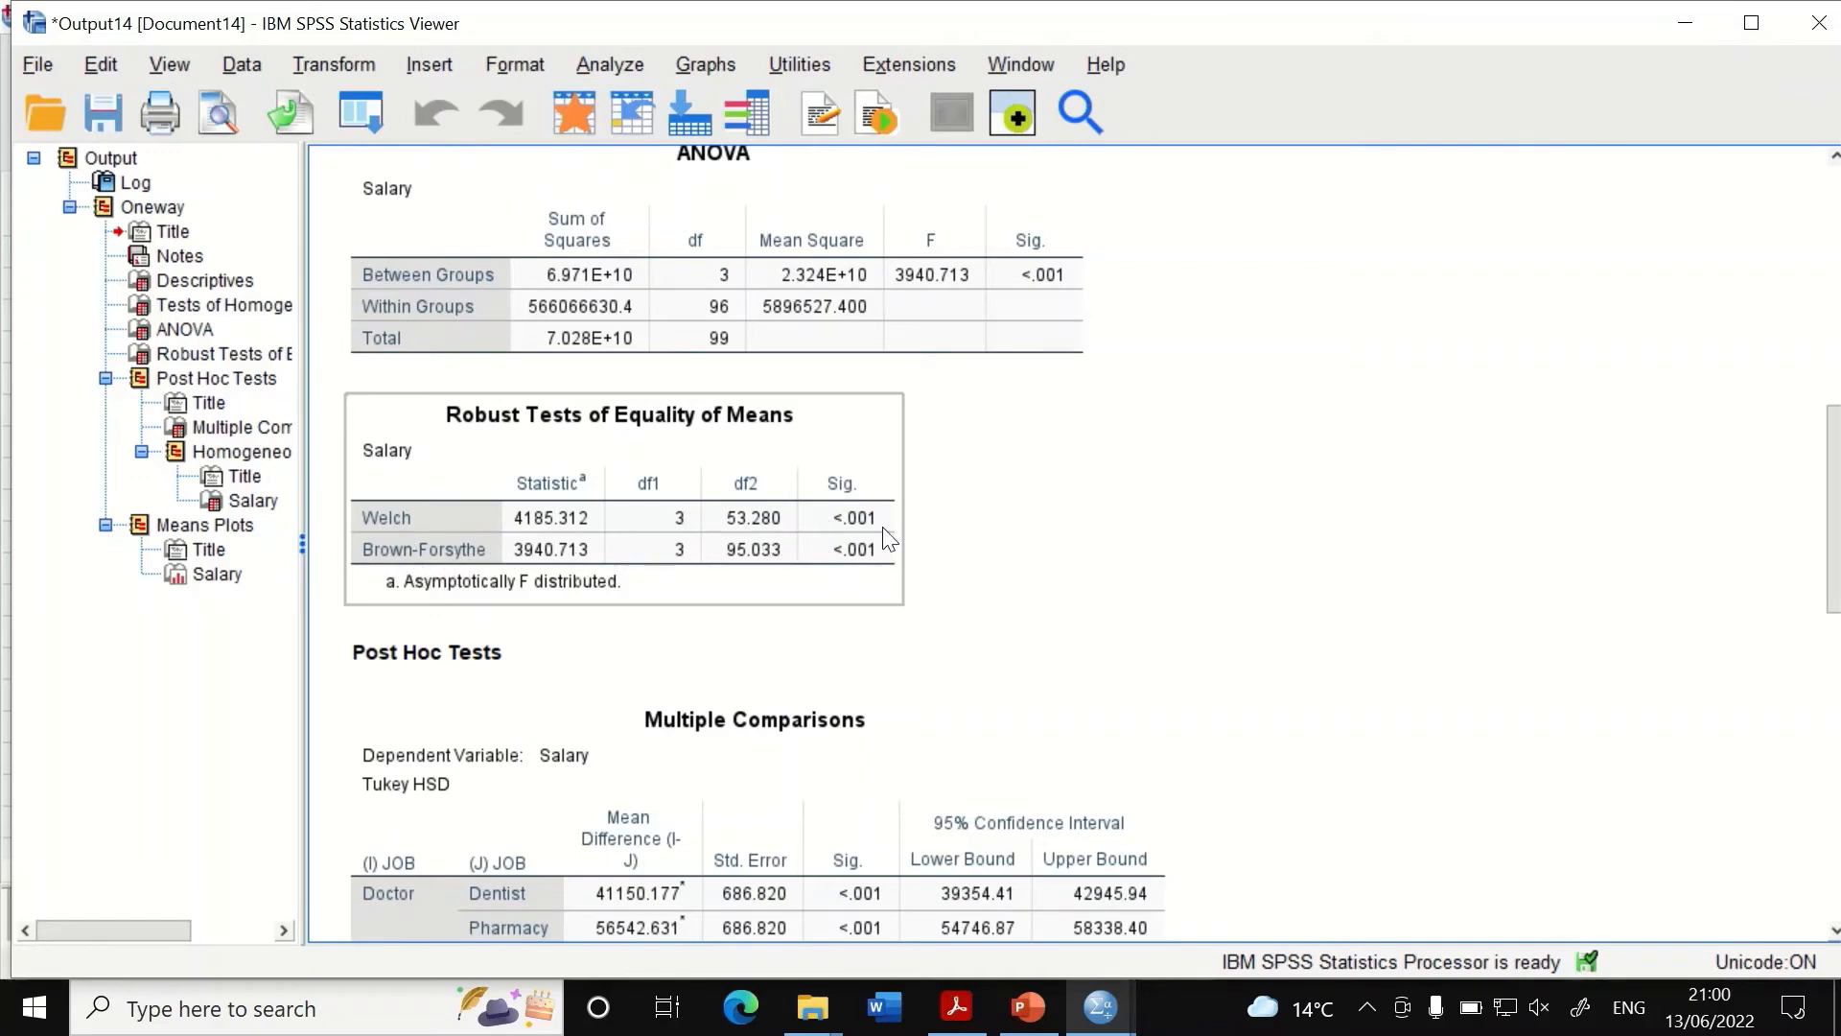
scroll(706, 593, up, 6)
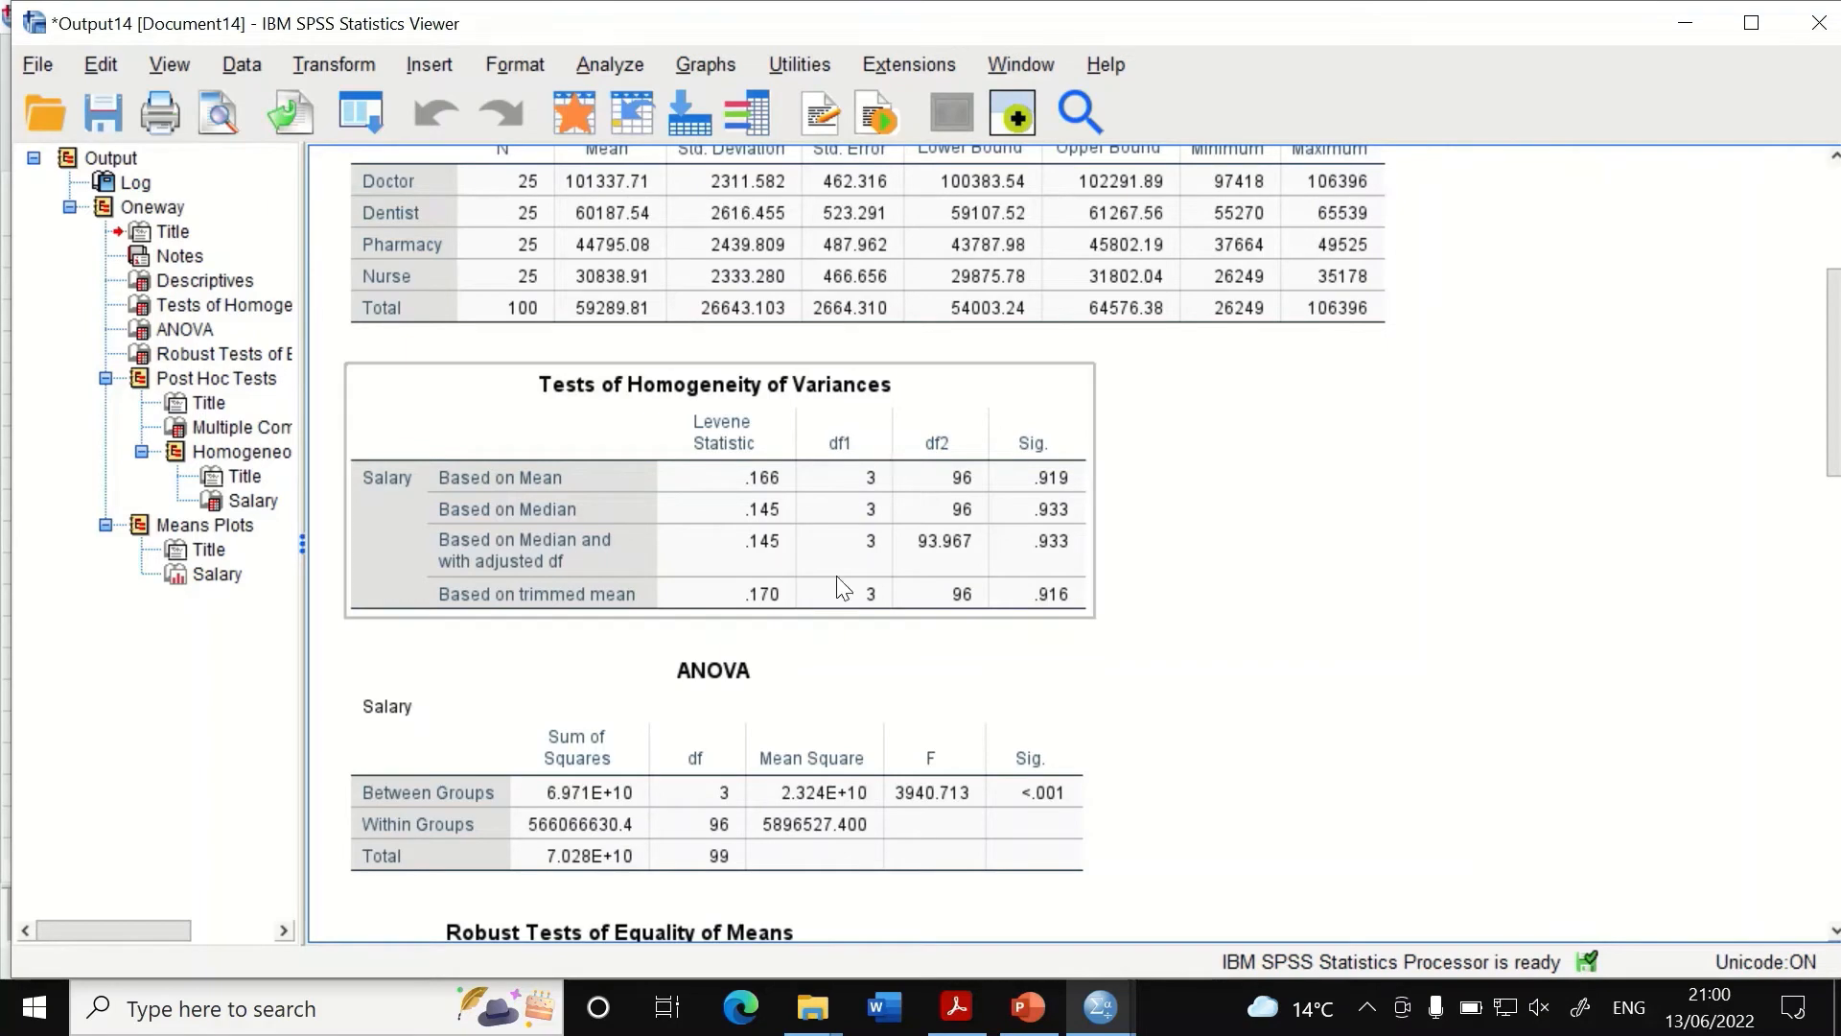
scroll(954, 575, up, 2)
scroll(1004, 600, down, 6)
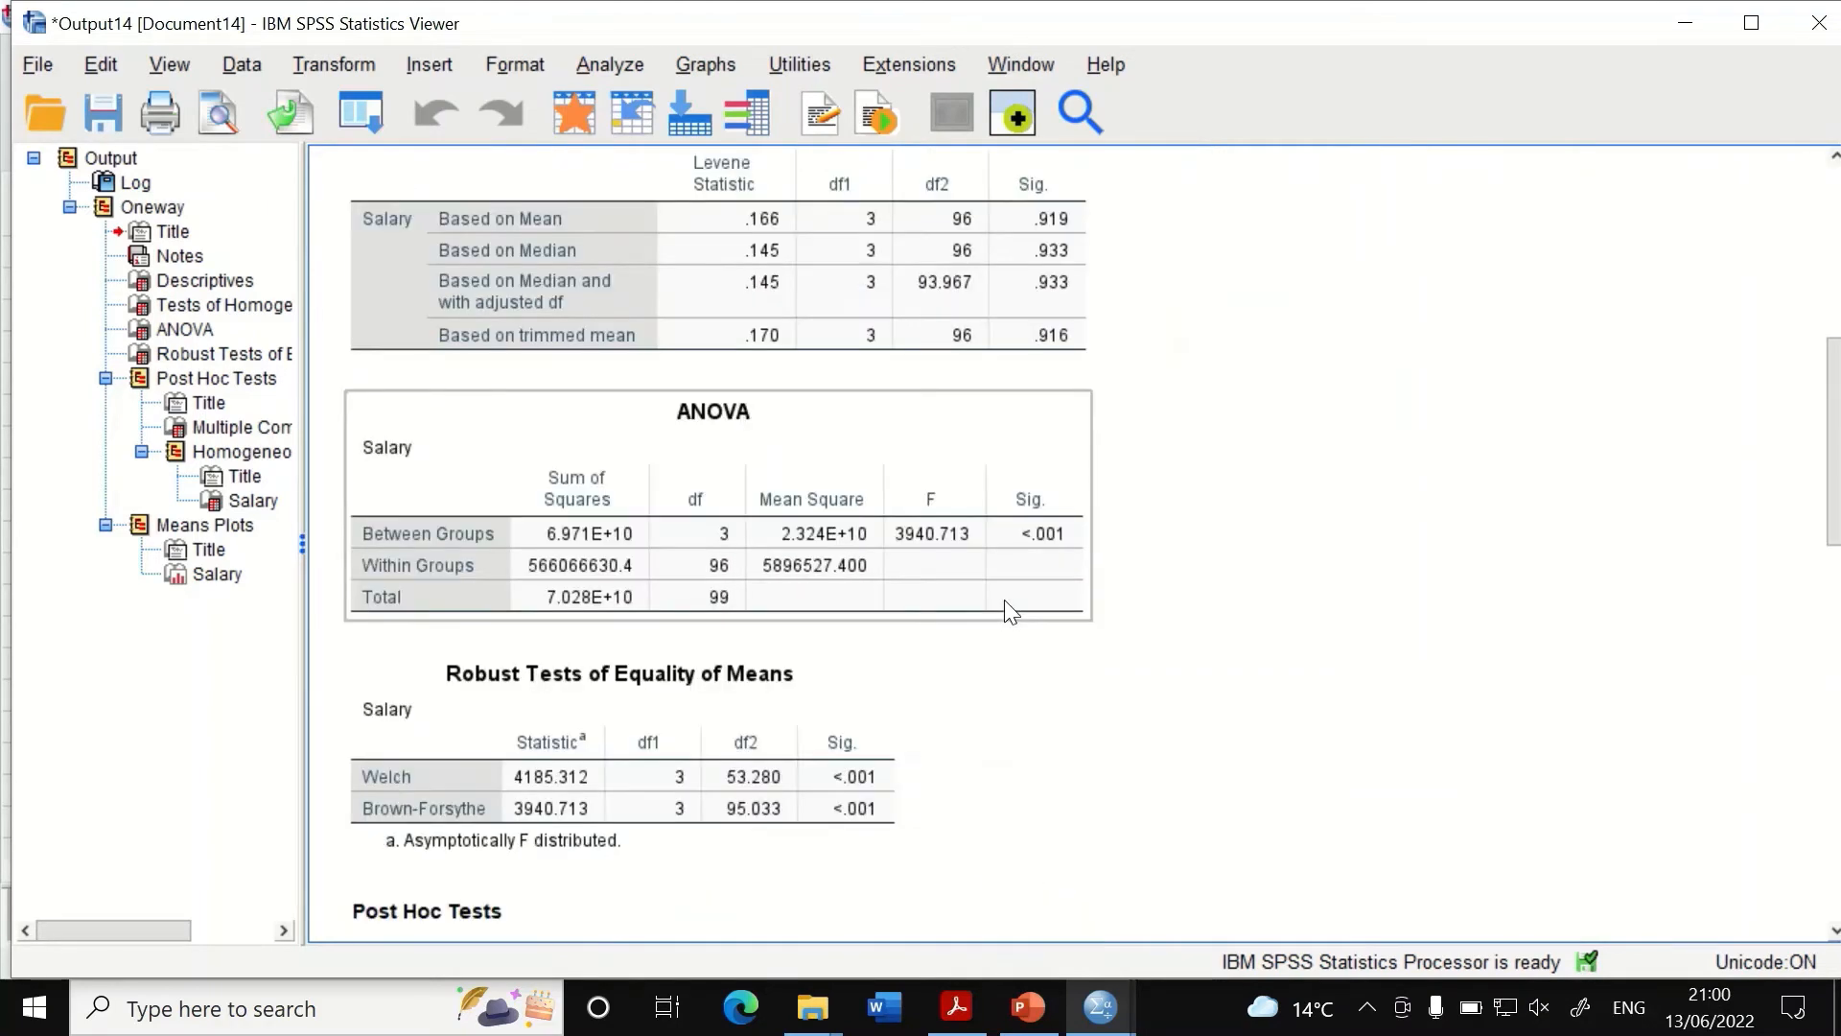
scroll(920, 662, down, 2)
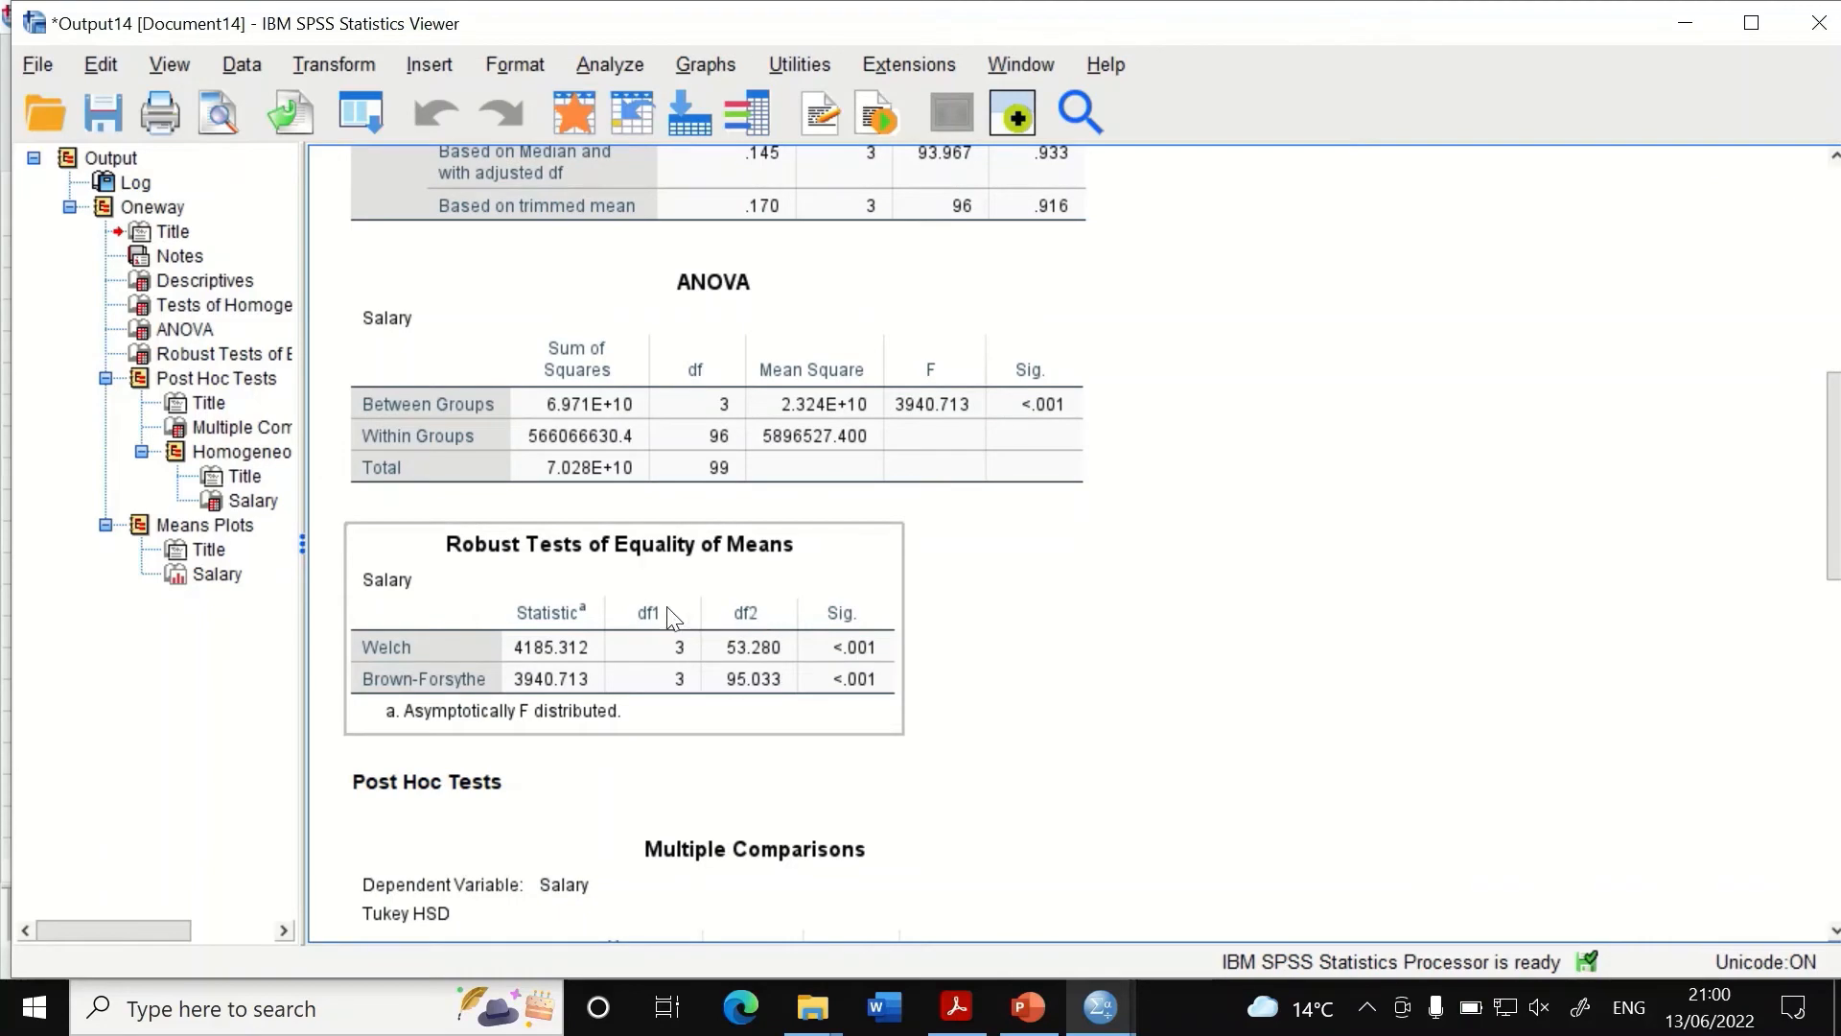
scroll(902, 608, down, 2)
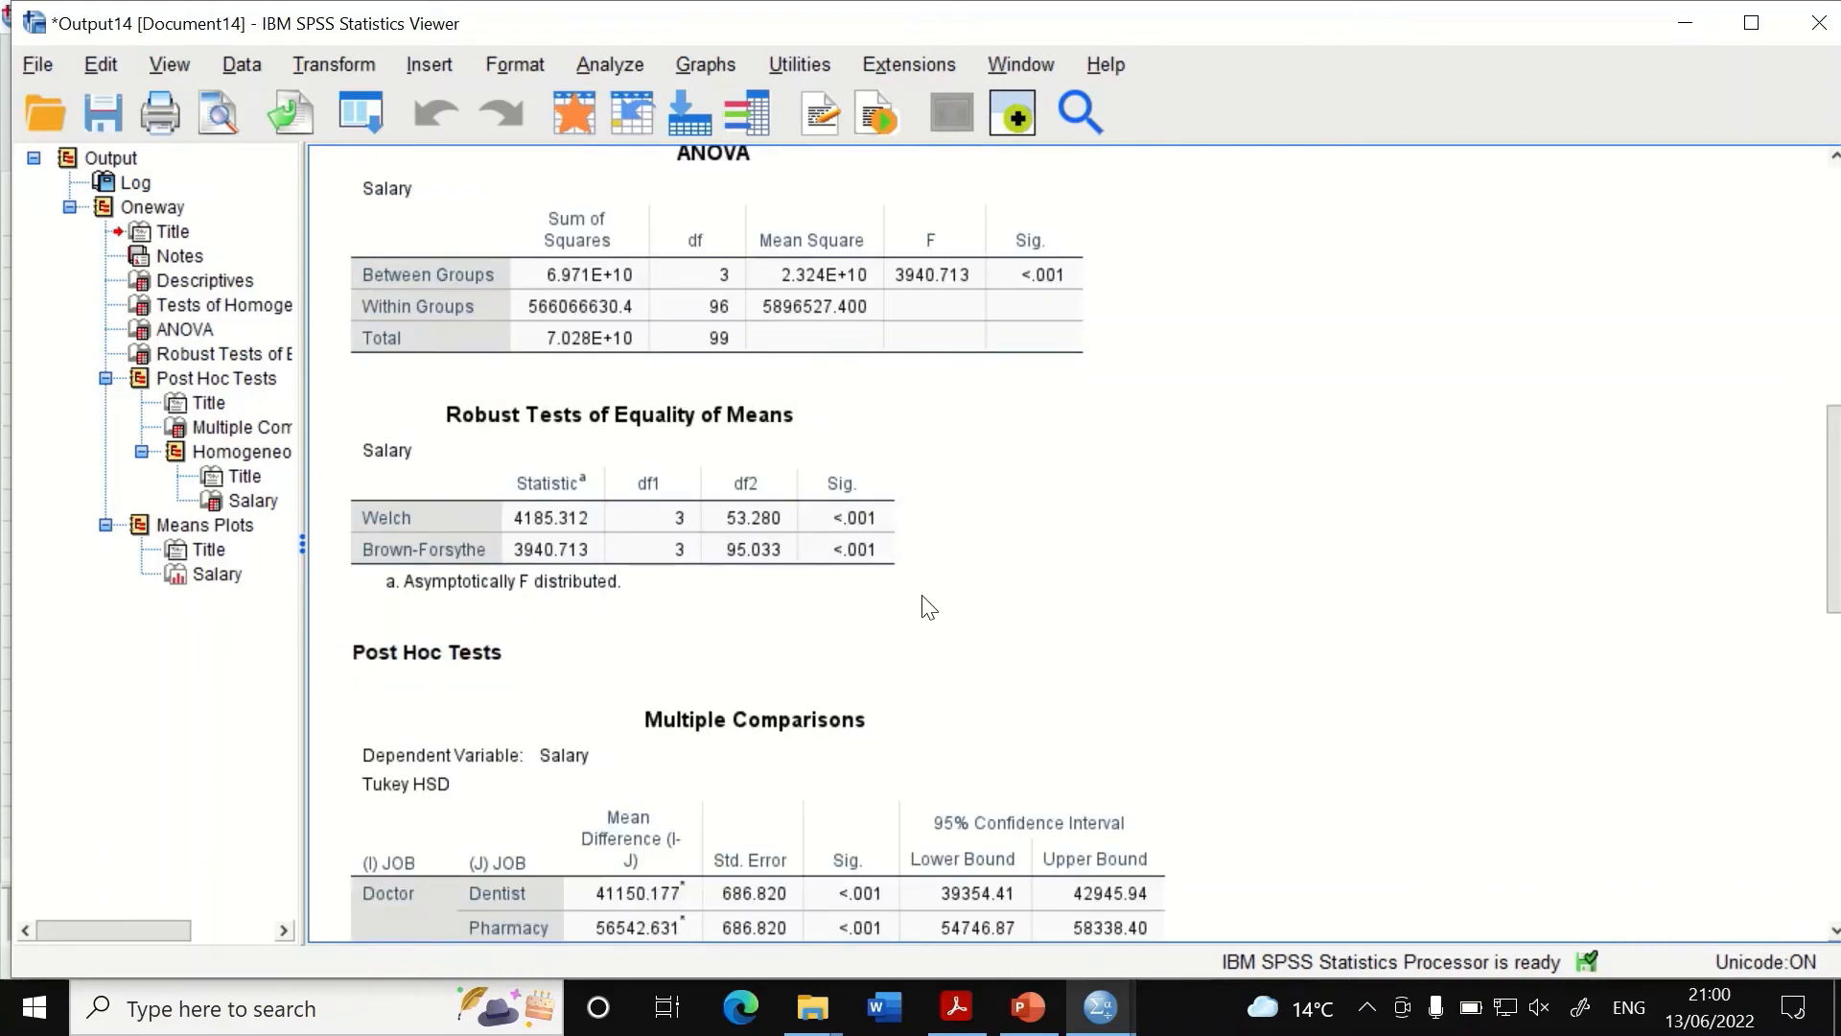
scroll(925, 610, down, 2)
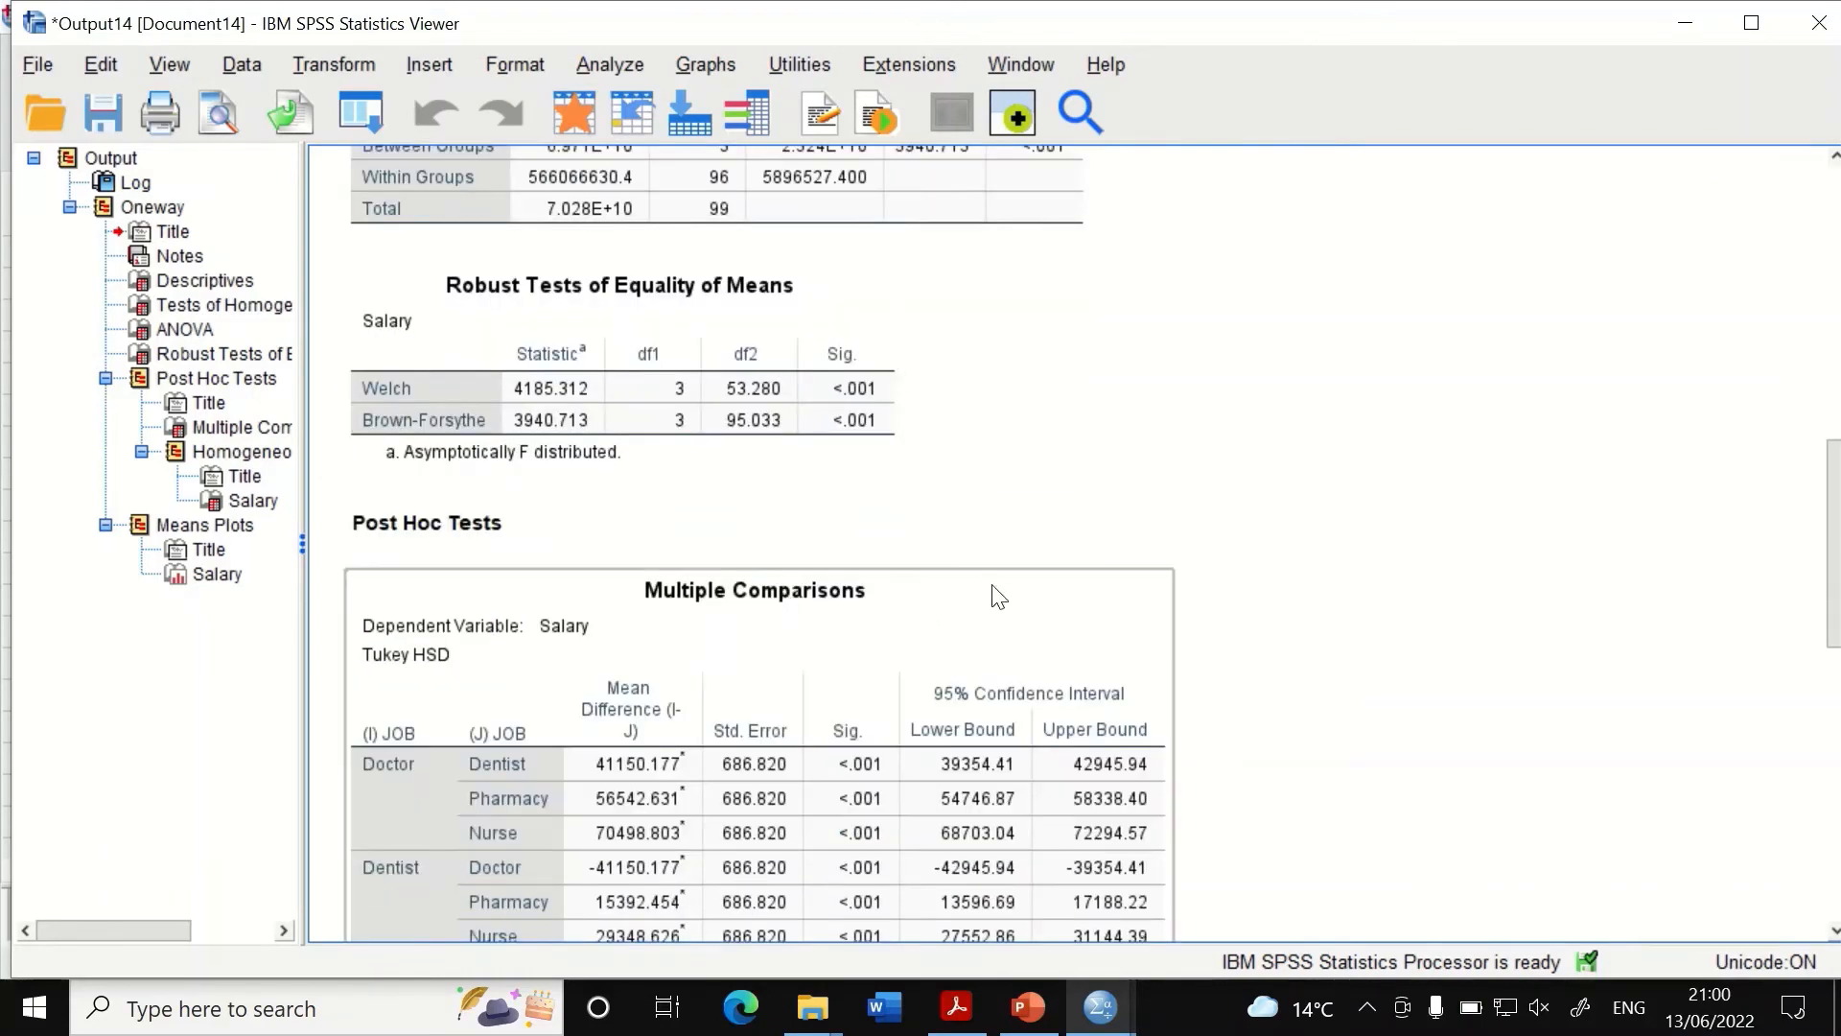
Examine the Tukey HSD Multiple Comparisons table for each profession pair's mean difference, significance and confidence interval.
scroll(1046, 605, down, 1)
scroll(1047, 607, down, 2)
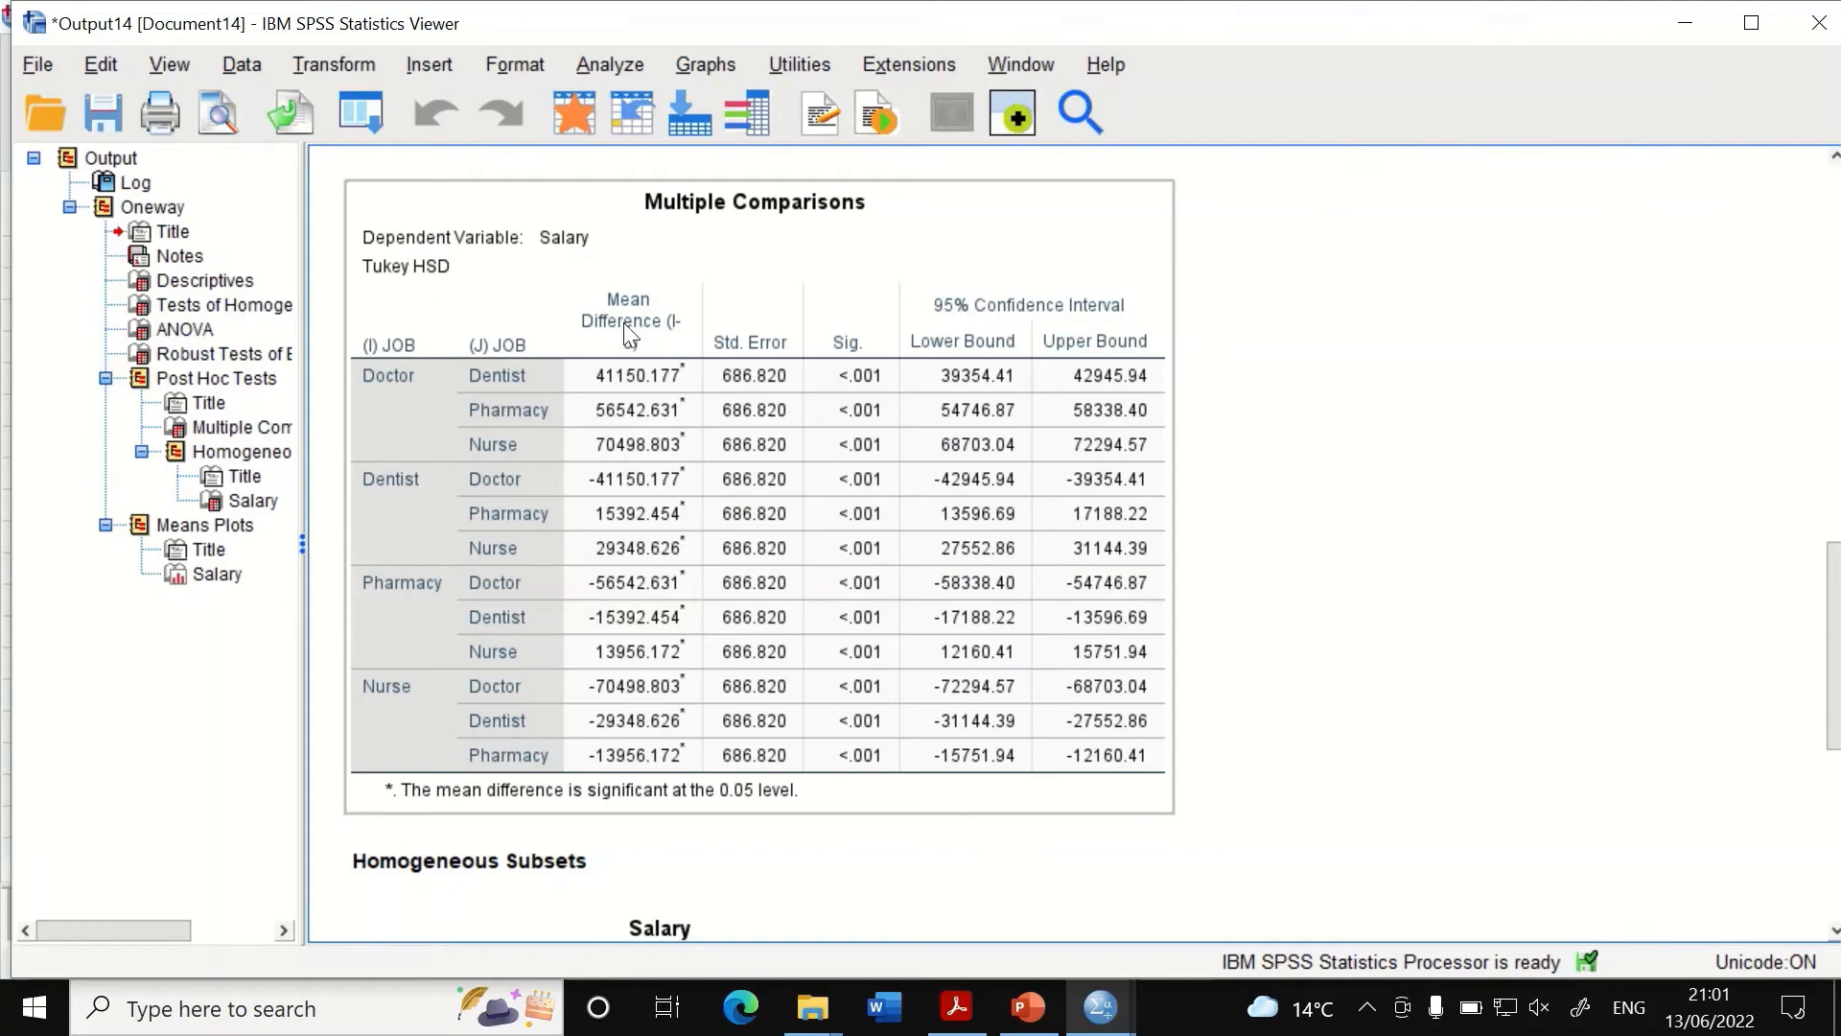
scroll(888, 508, down, 2)
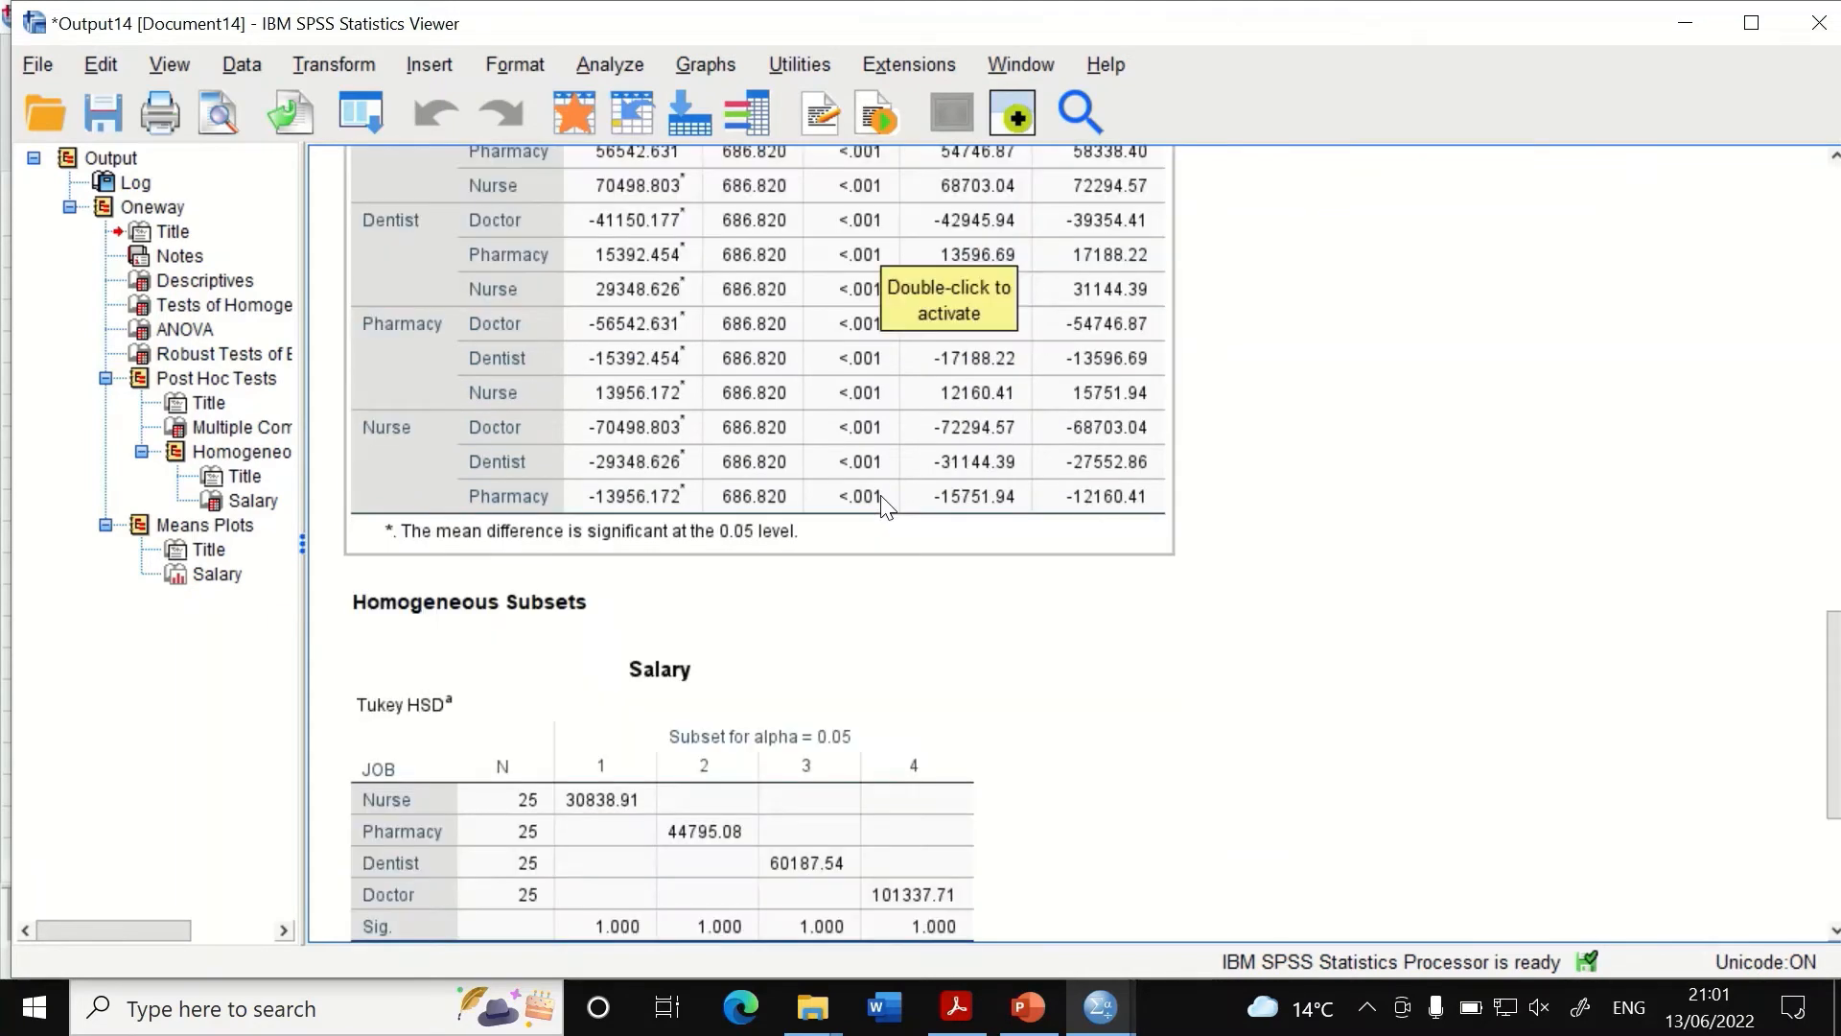
scroll(919, 499, up, 1)
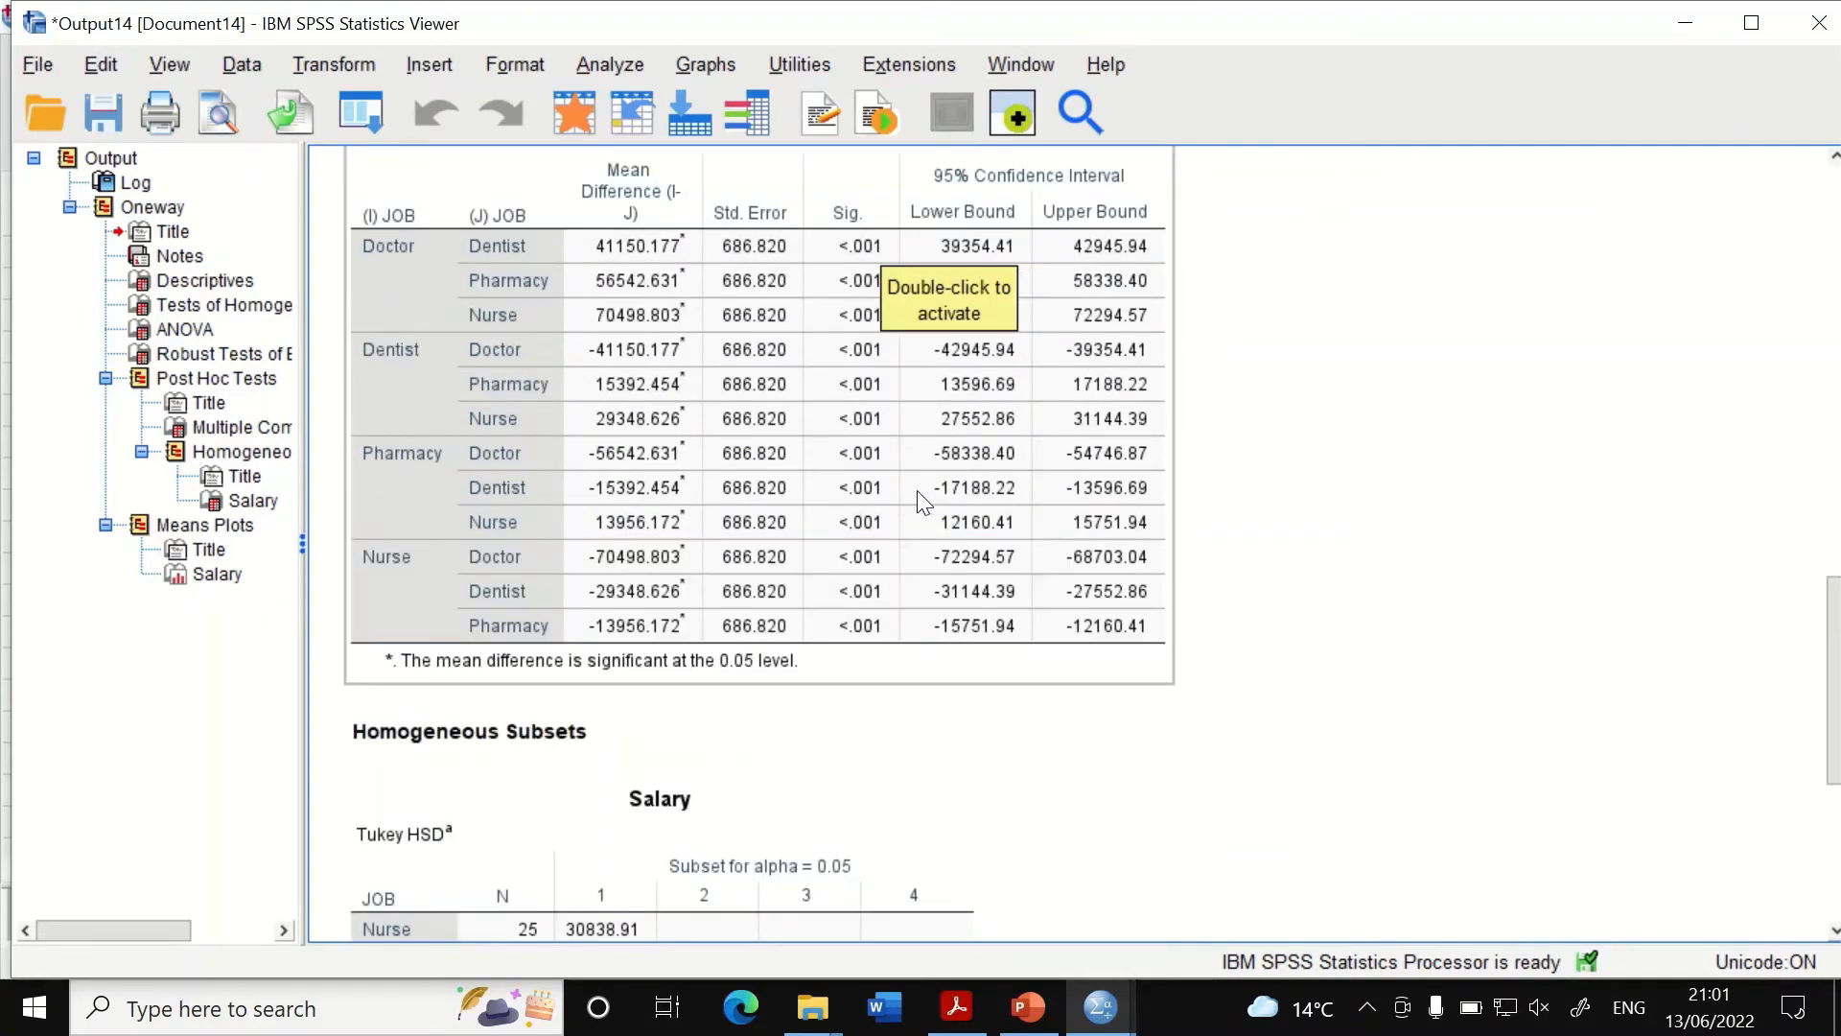
scroll(731, 387, up, 1)
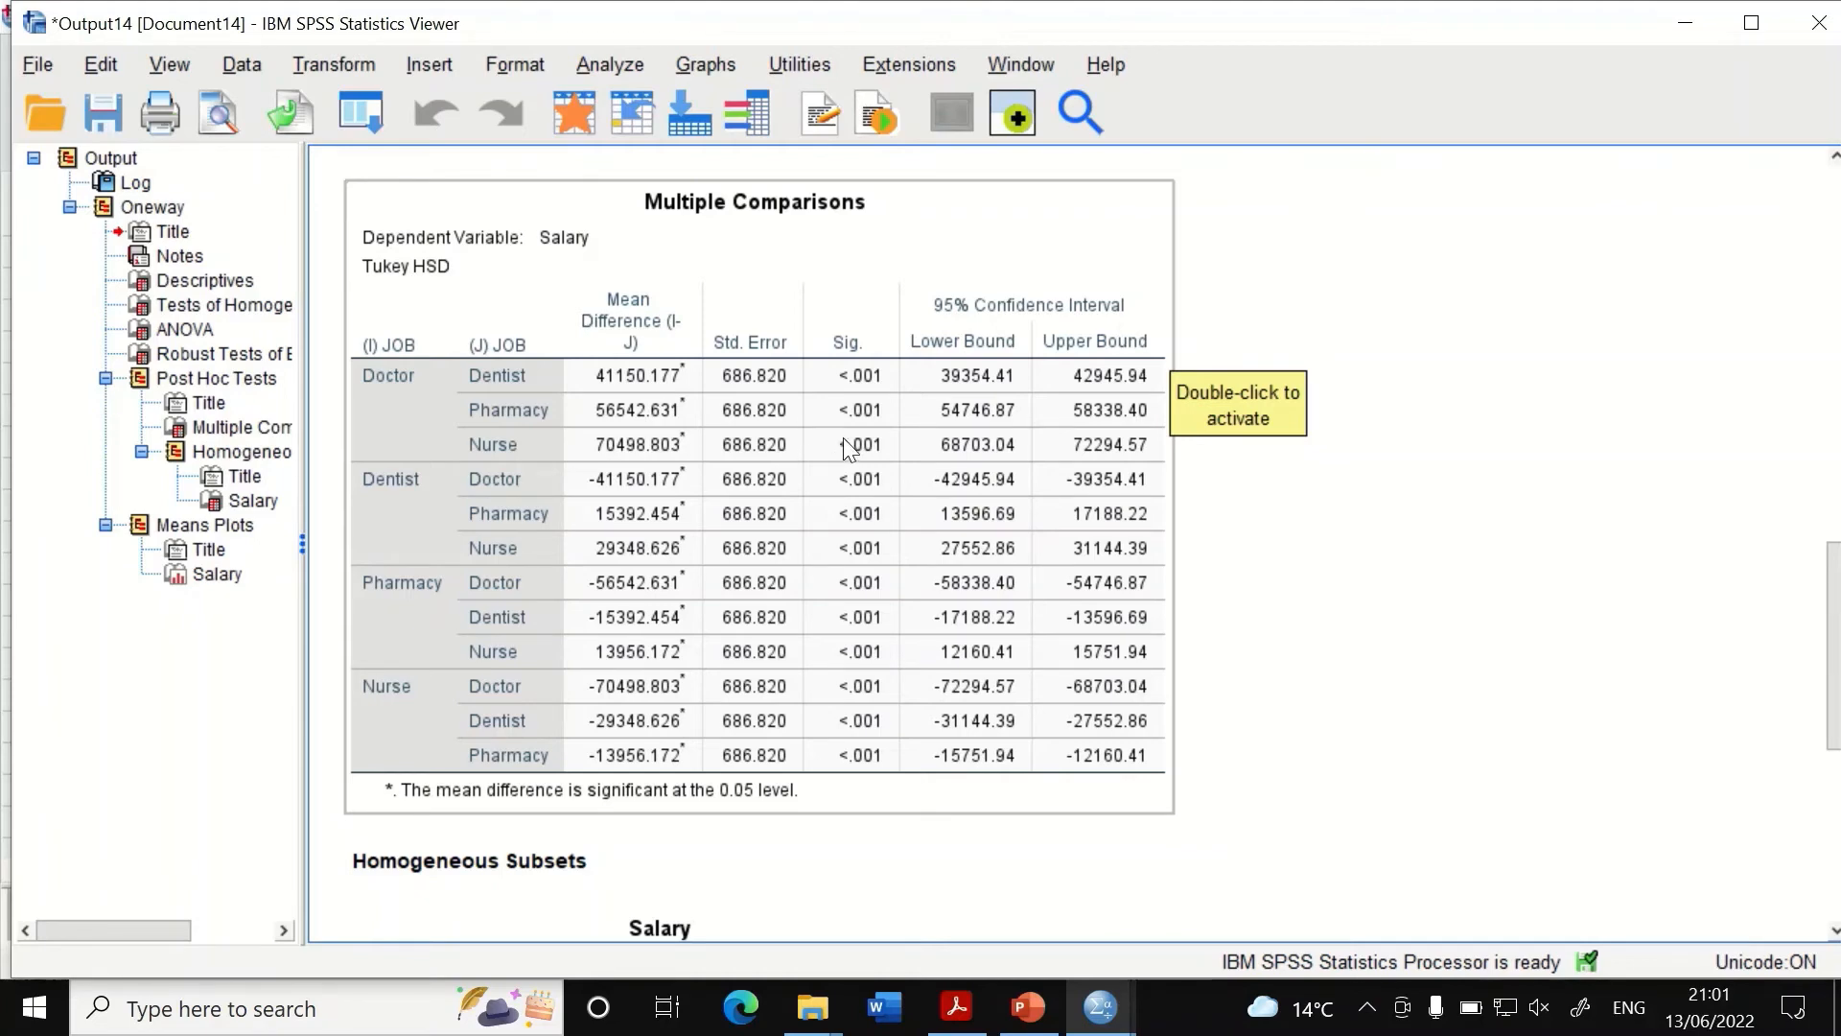
Recheck the Descriptives, homogeneity and ANOVA tables against the Tukey pairwise salary differences.
scroll(843, 440, up, 15)
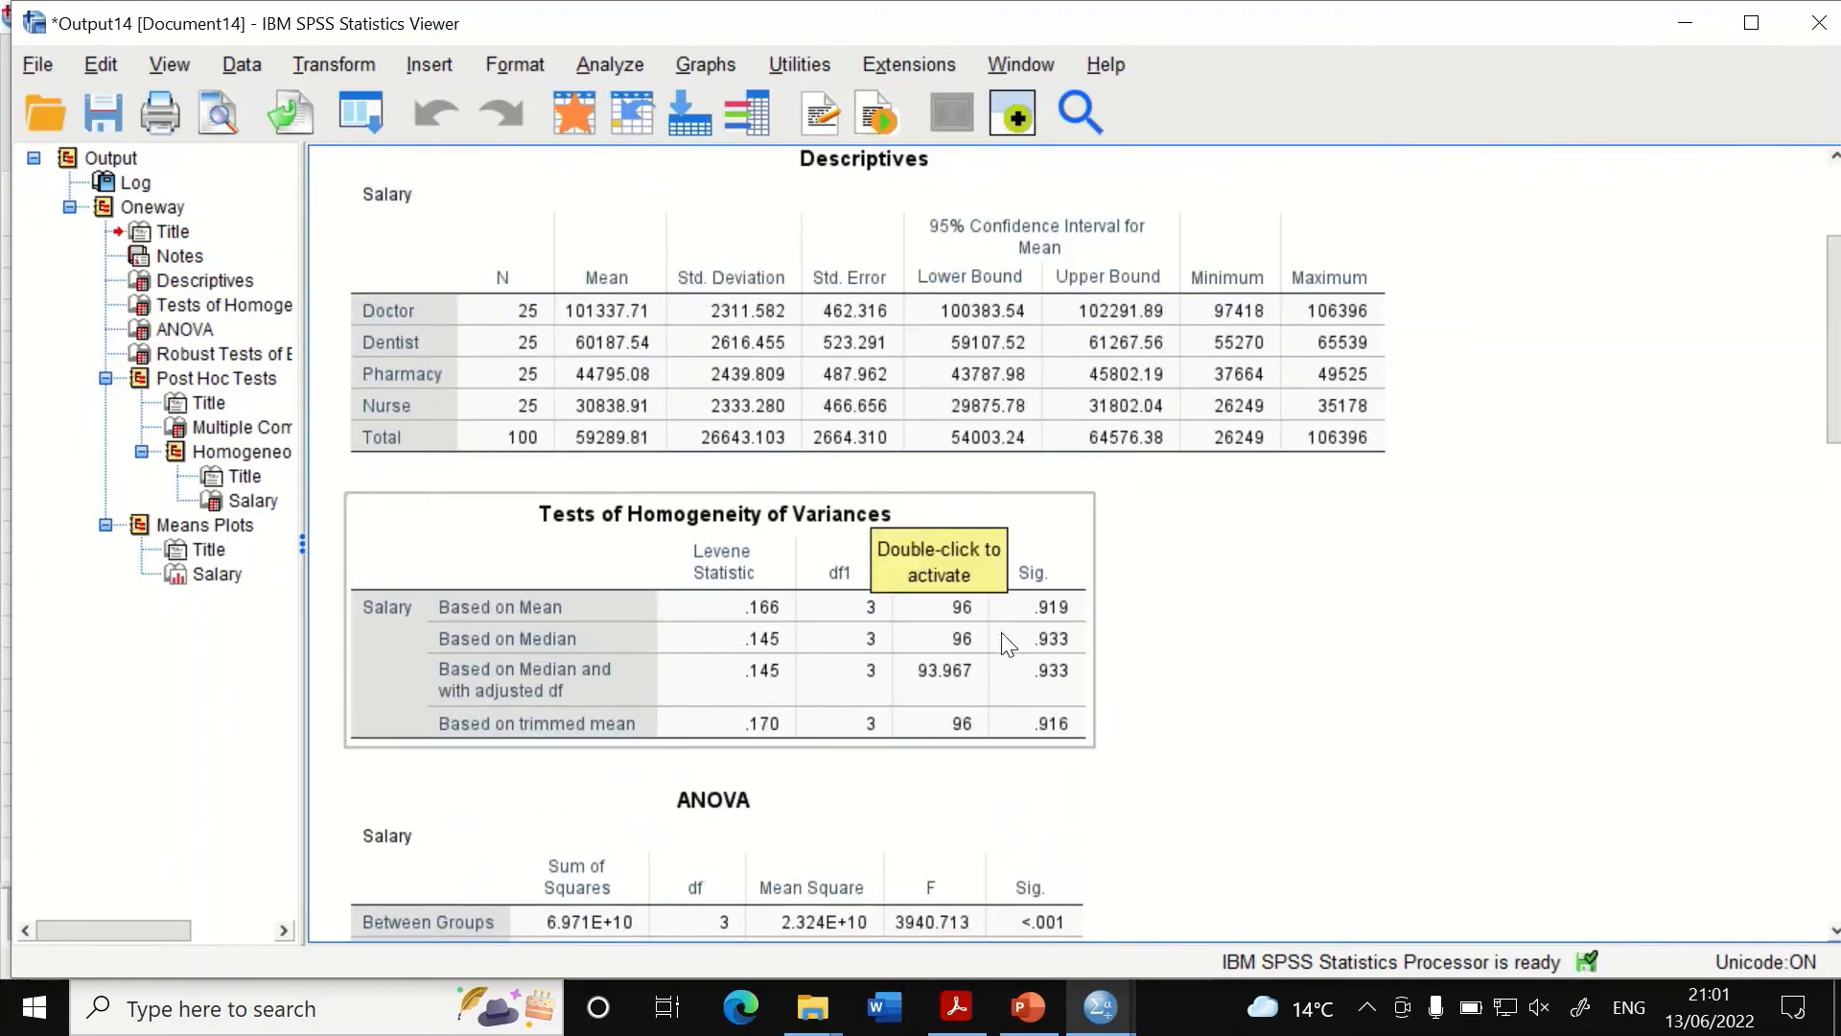
scroll(1007, 623, down, 3)
click(1010, 726)
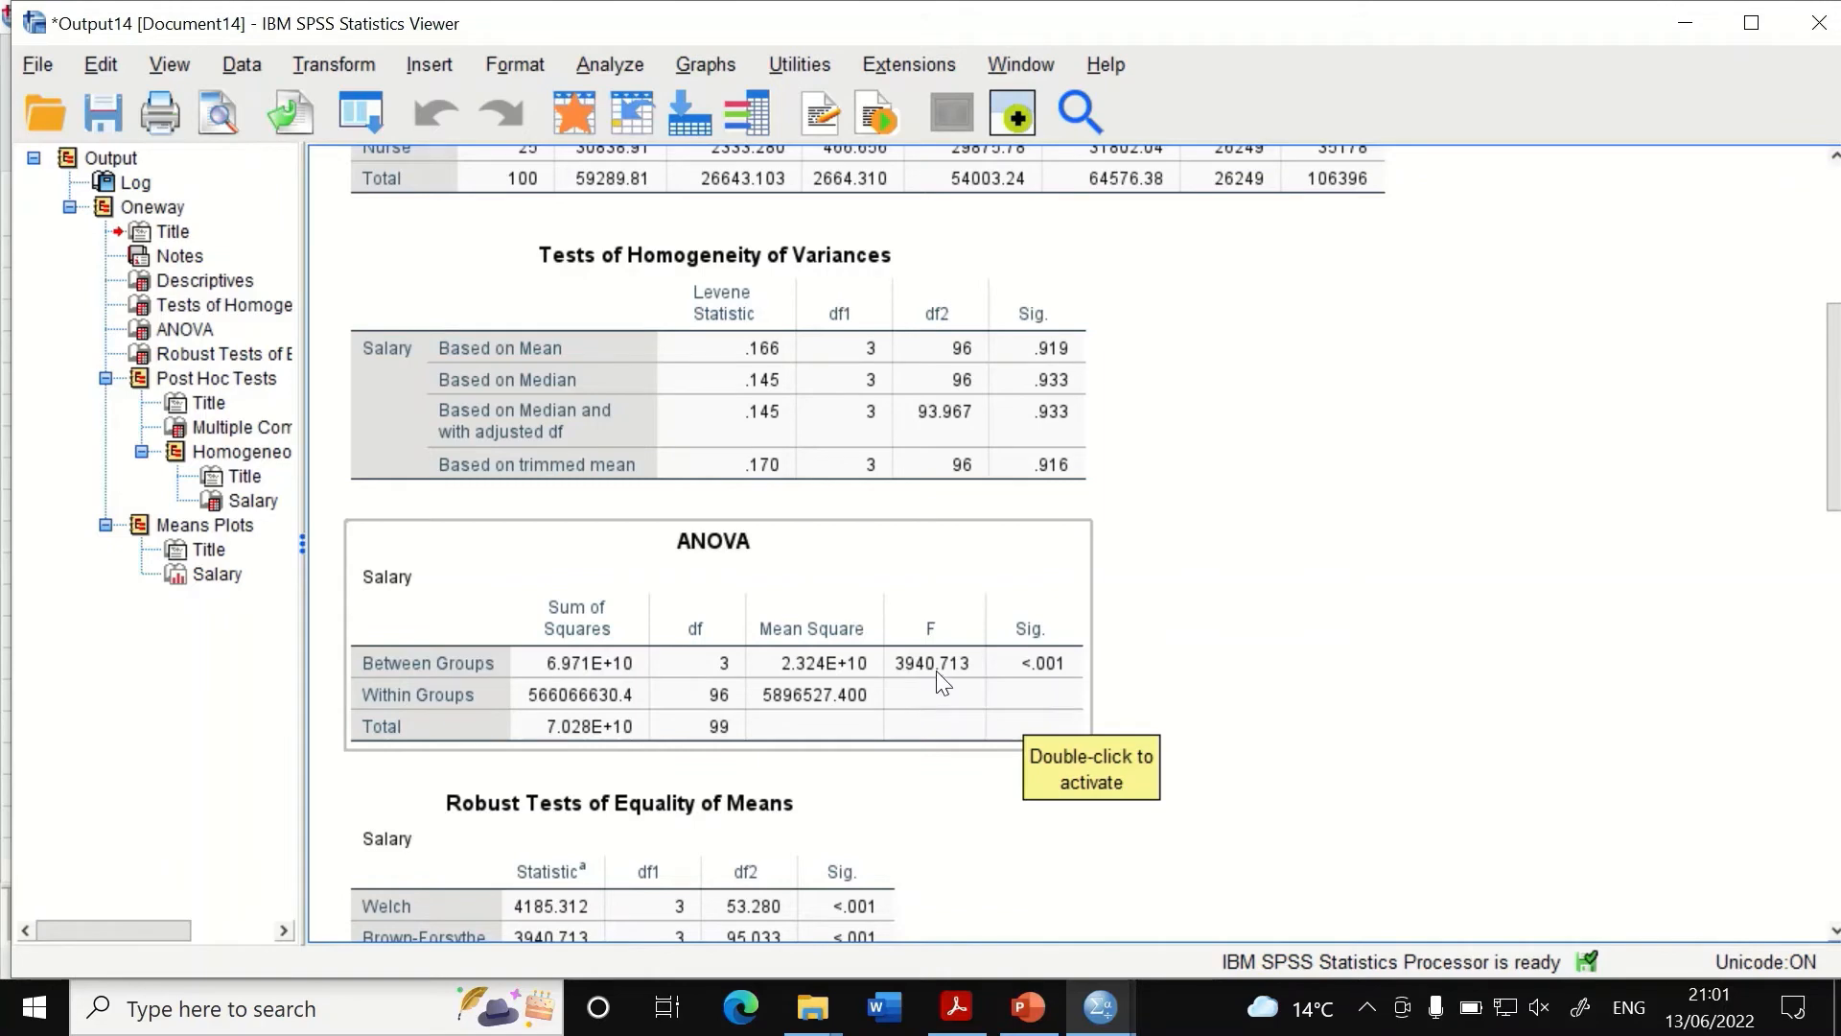
scroll(938, 671, down, 7)
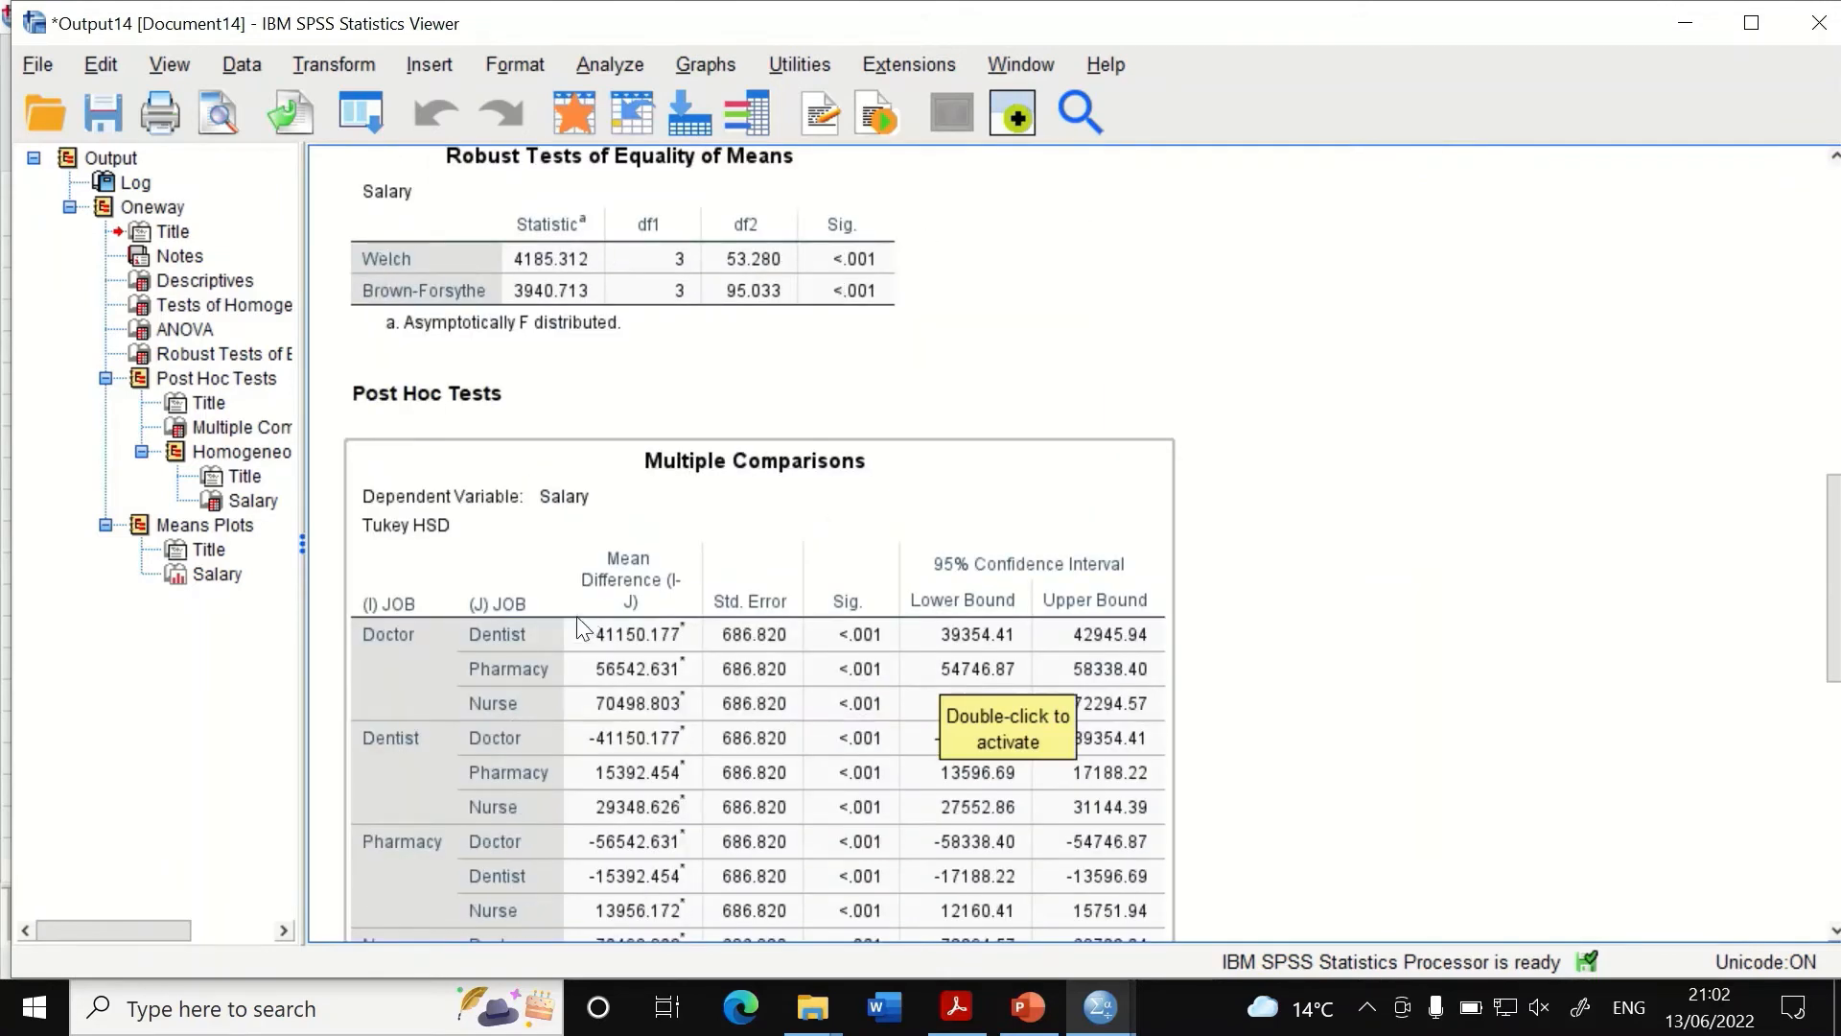
scroll(614, 574, down, 3)
scroll(614, 574, up, 1)
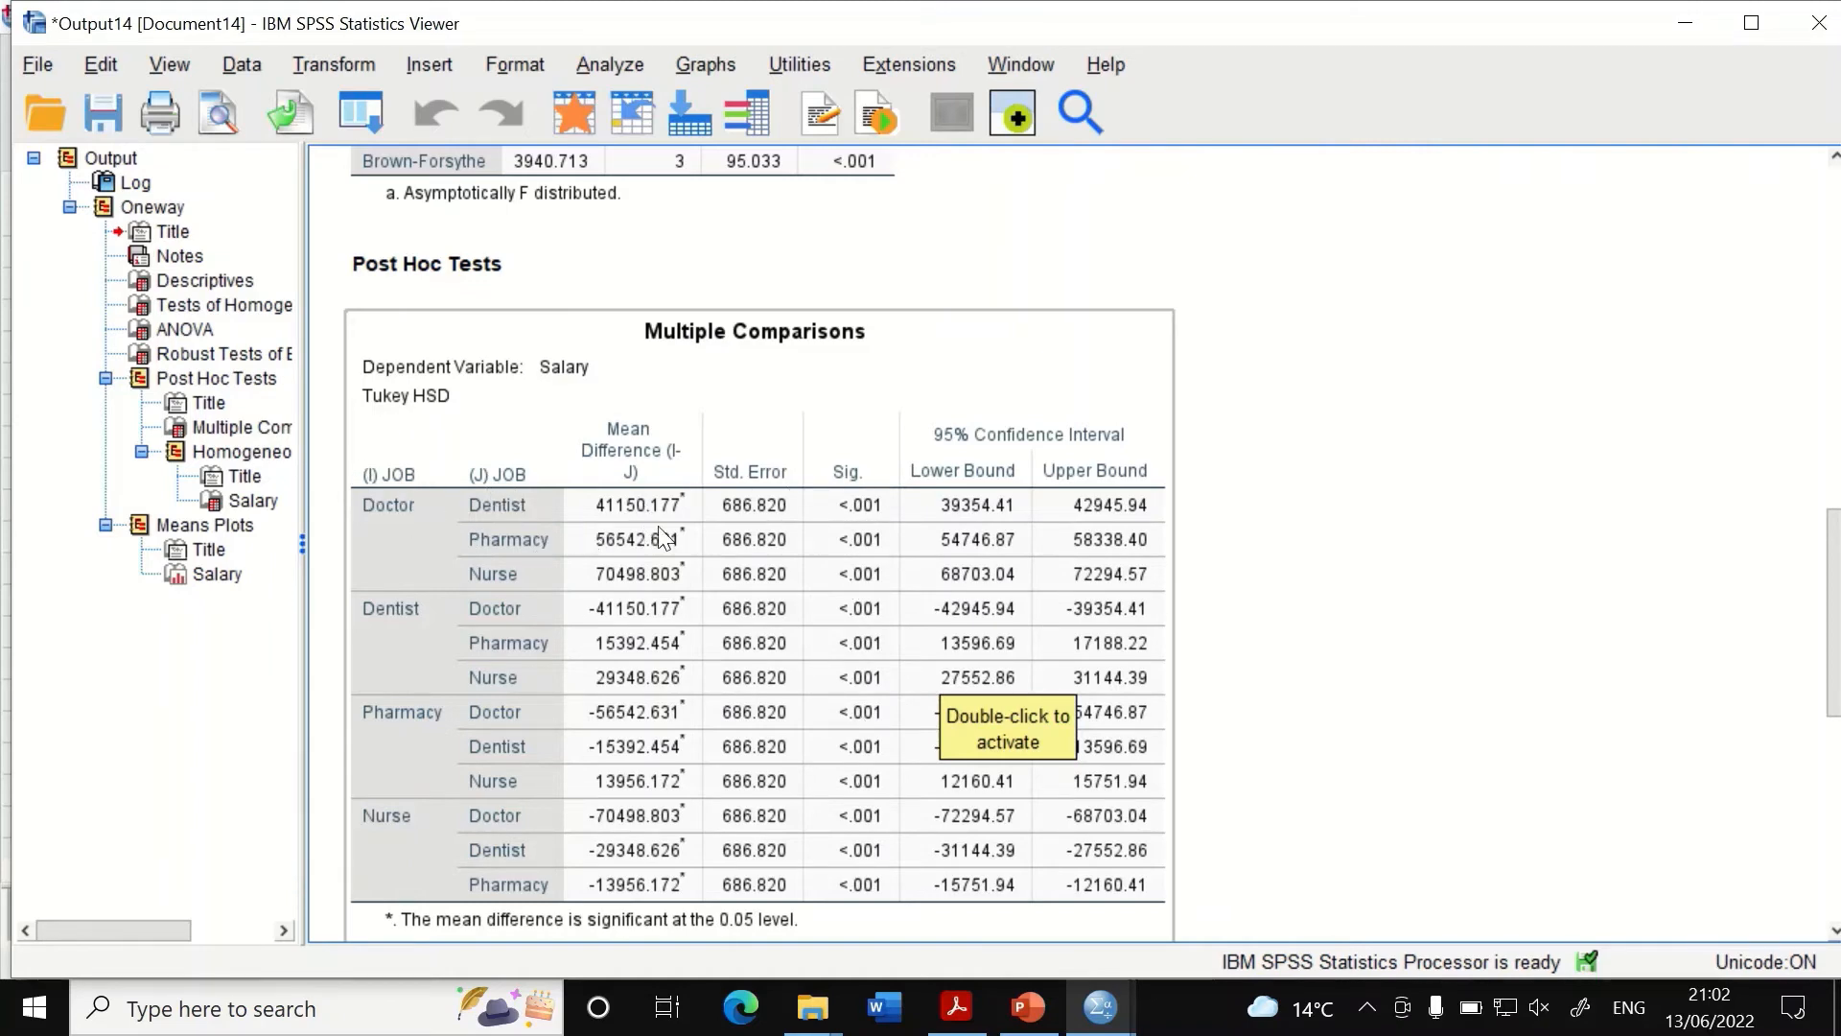
Examine the means plot of salary by job and relate it to the Multiple Comparisons and Descriptives tables.
scroll(784, 541, down, 10)
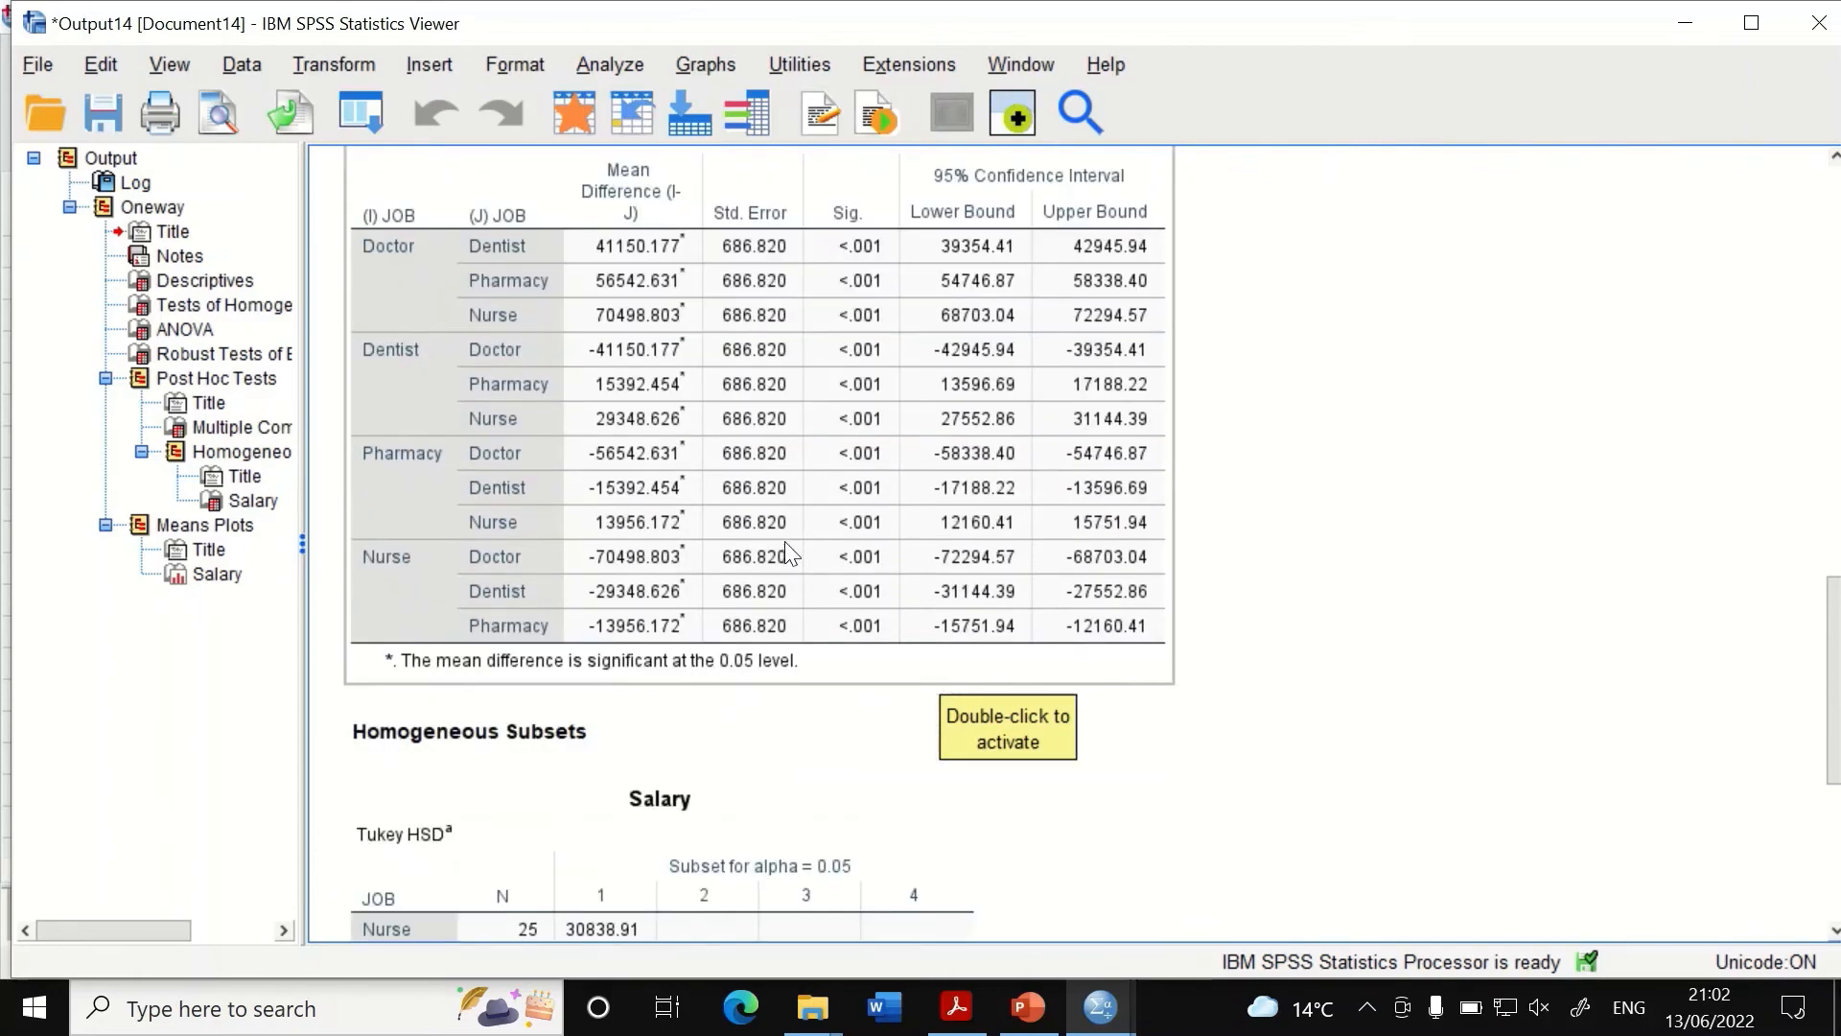
scroll(812, 551, down, 10)
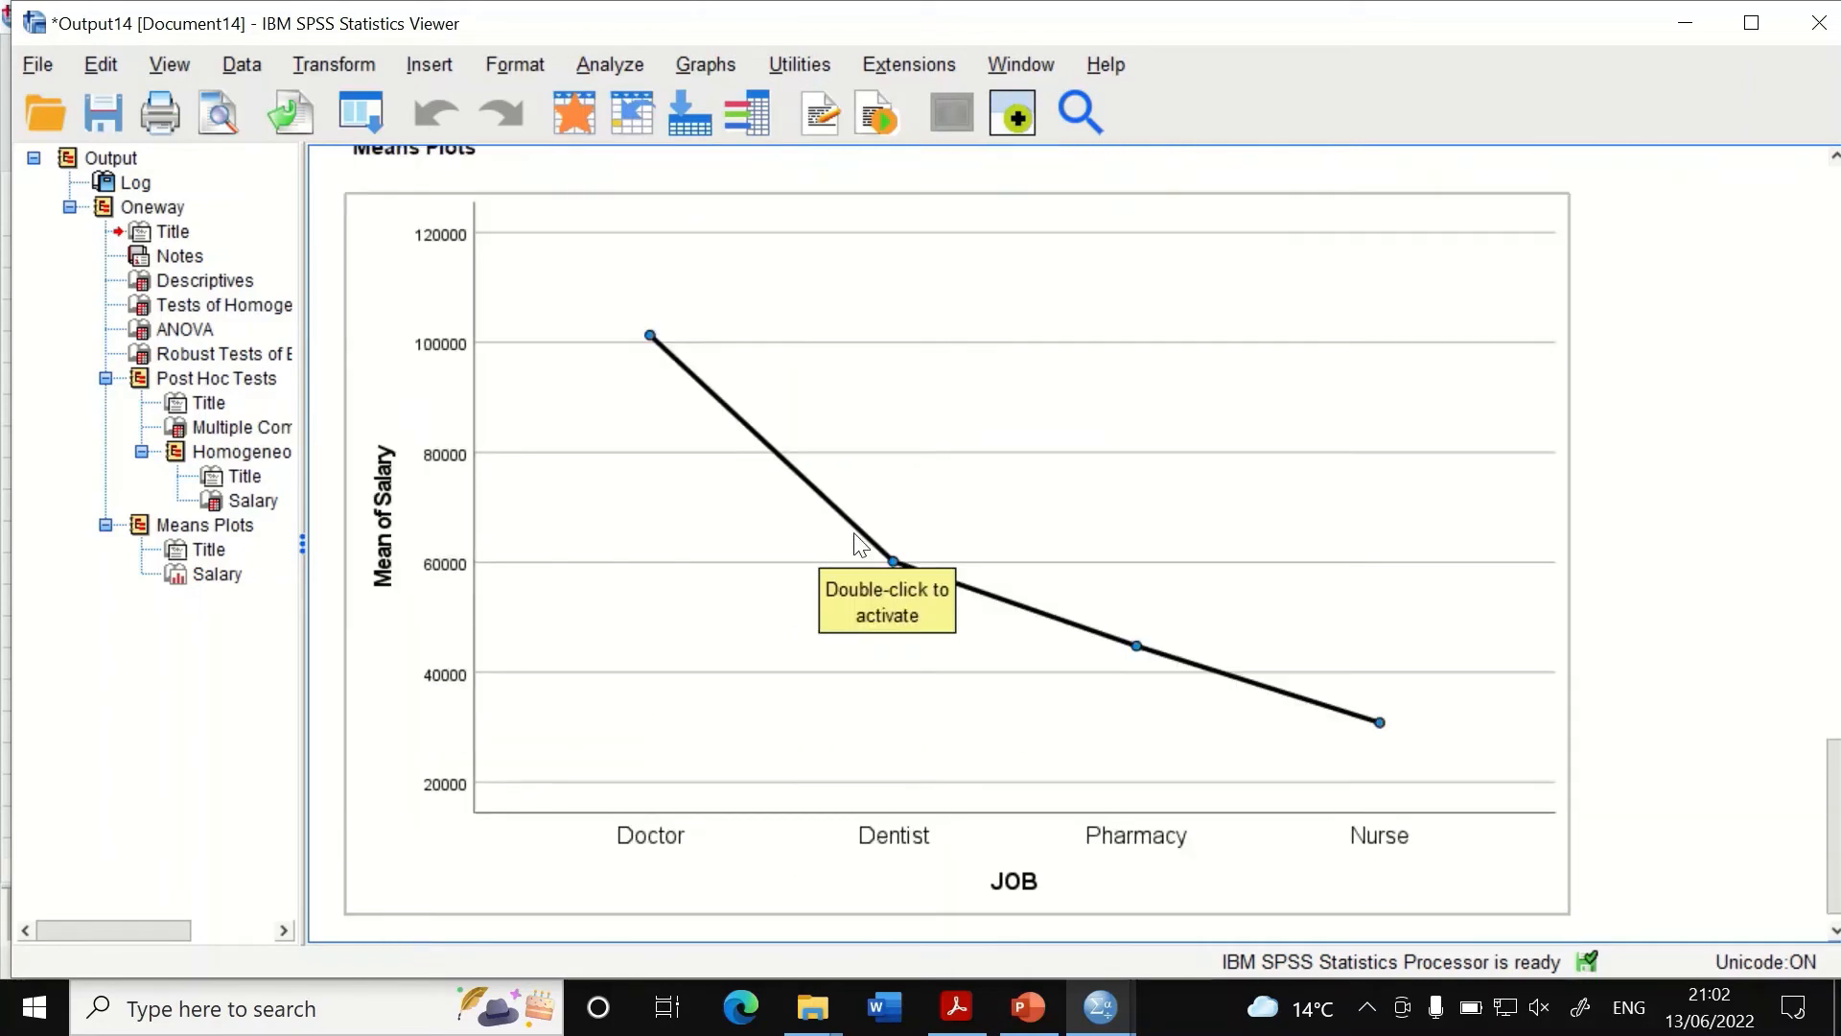
scroll(1237, 542, down, 1)
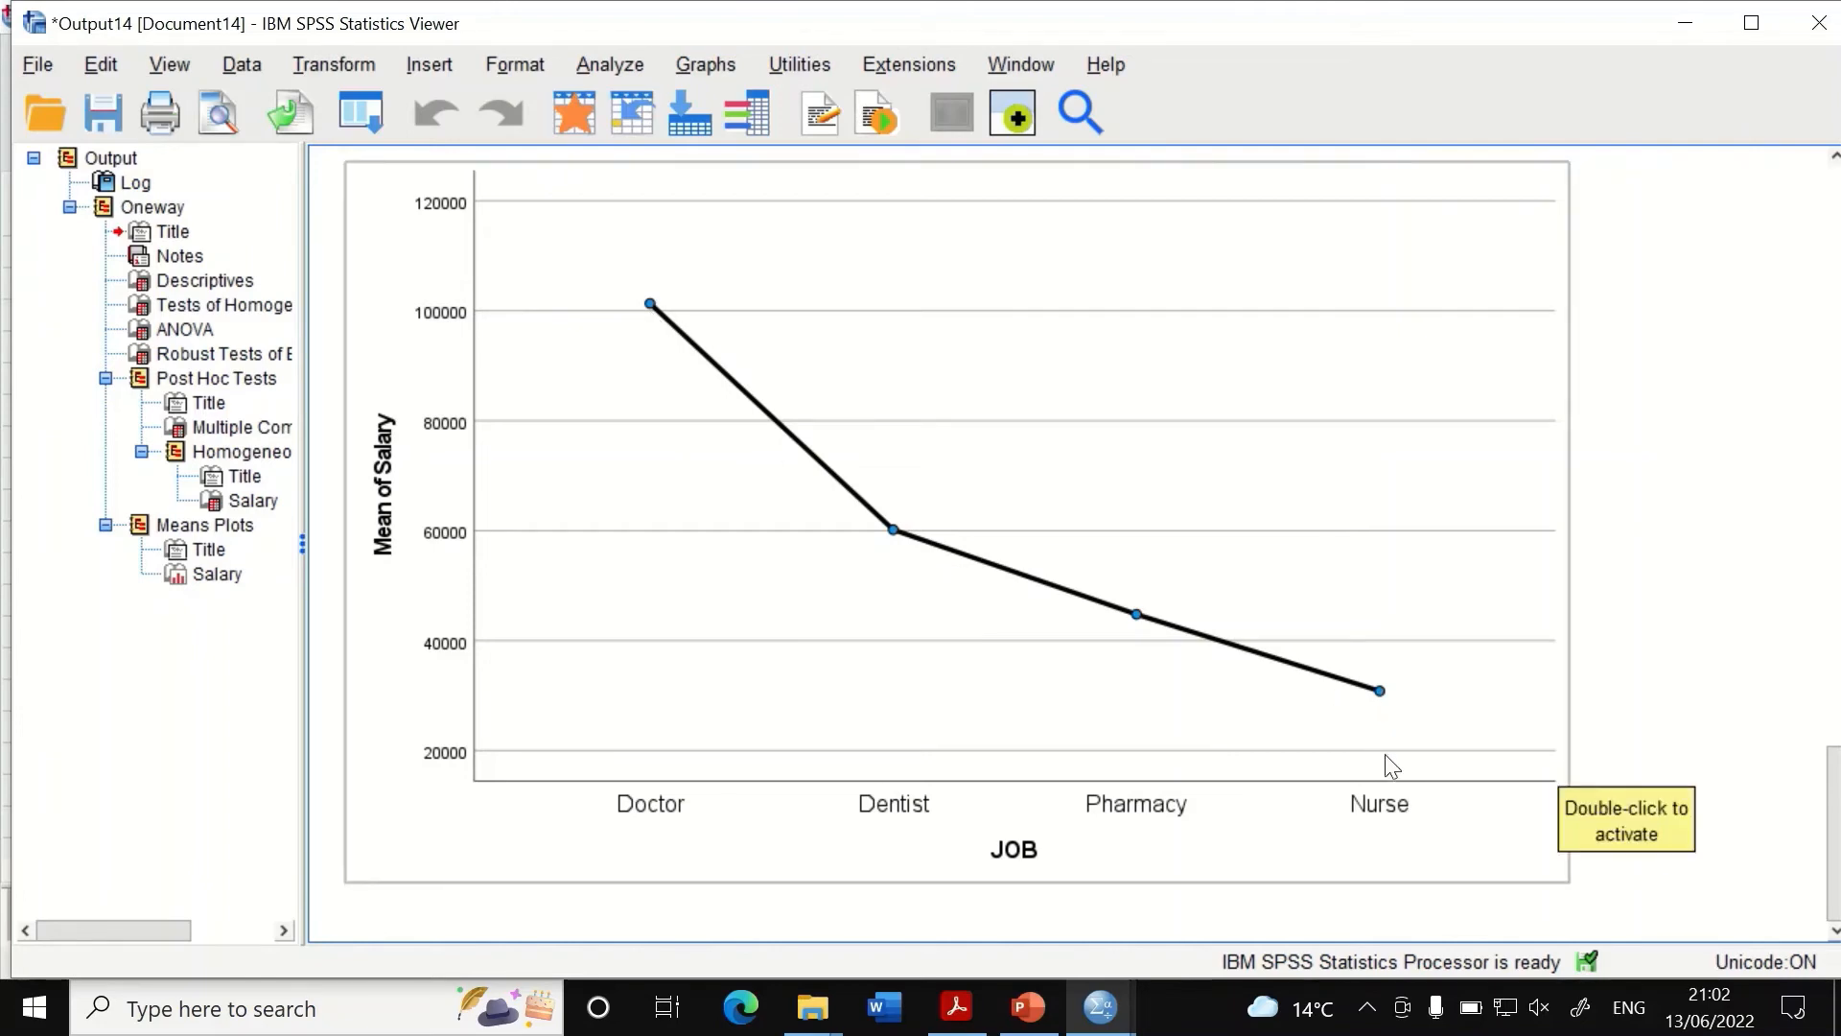
scroll(1119, 739, up, 10)
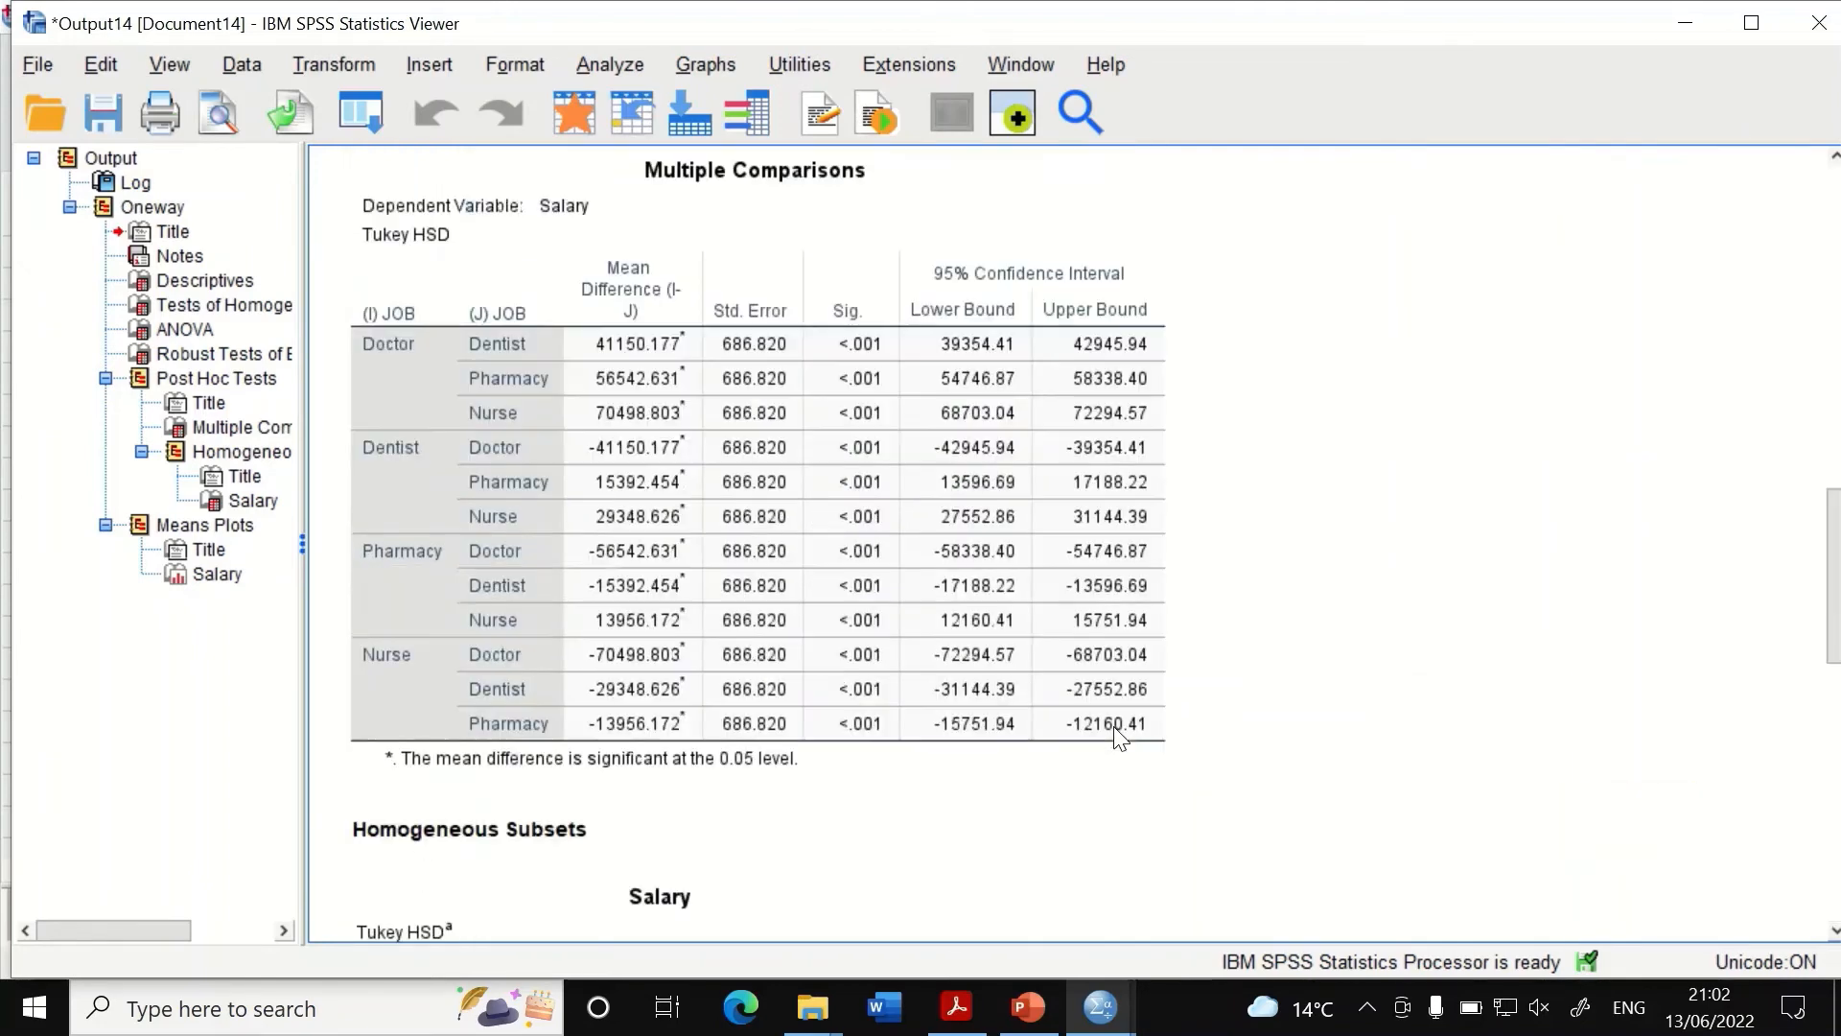
scroll(1120, 739, up, 10)
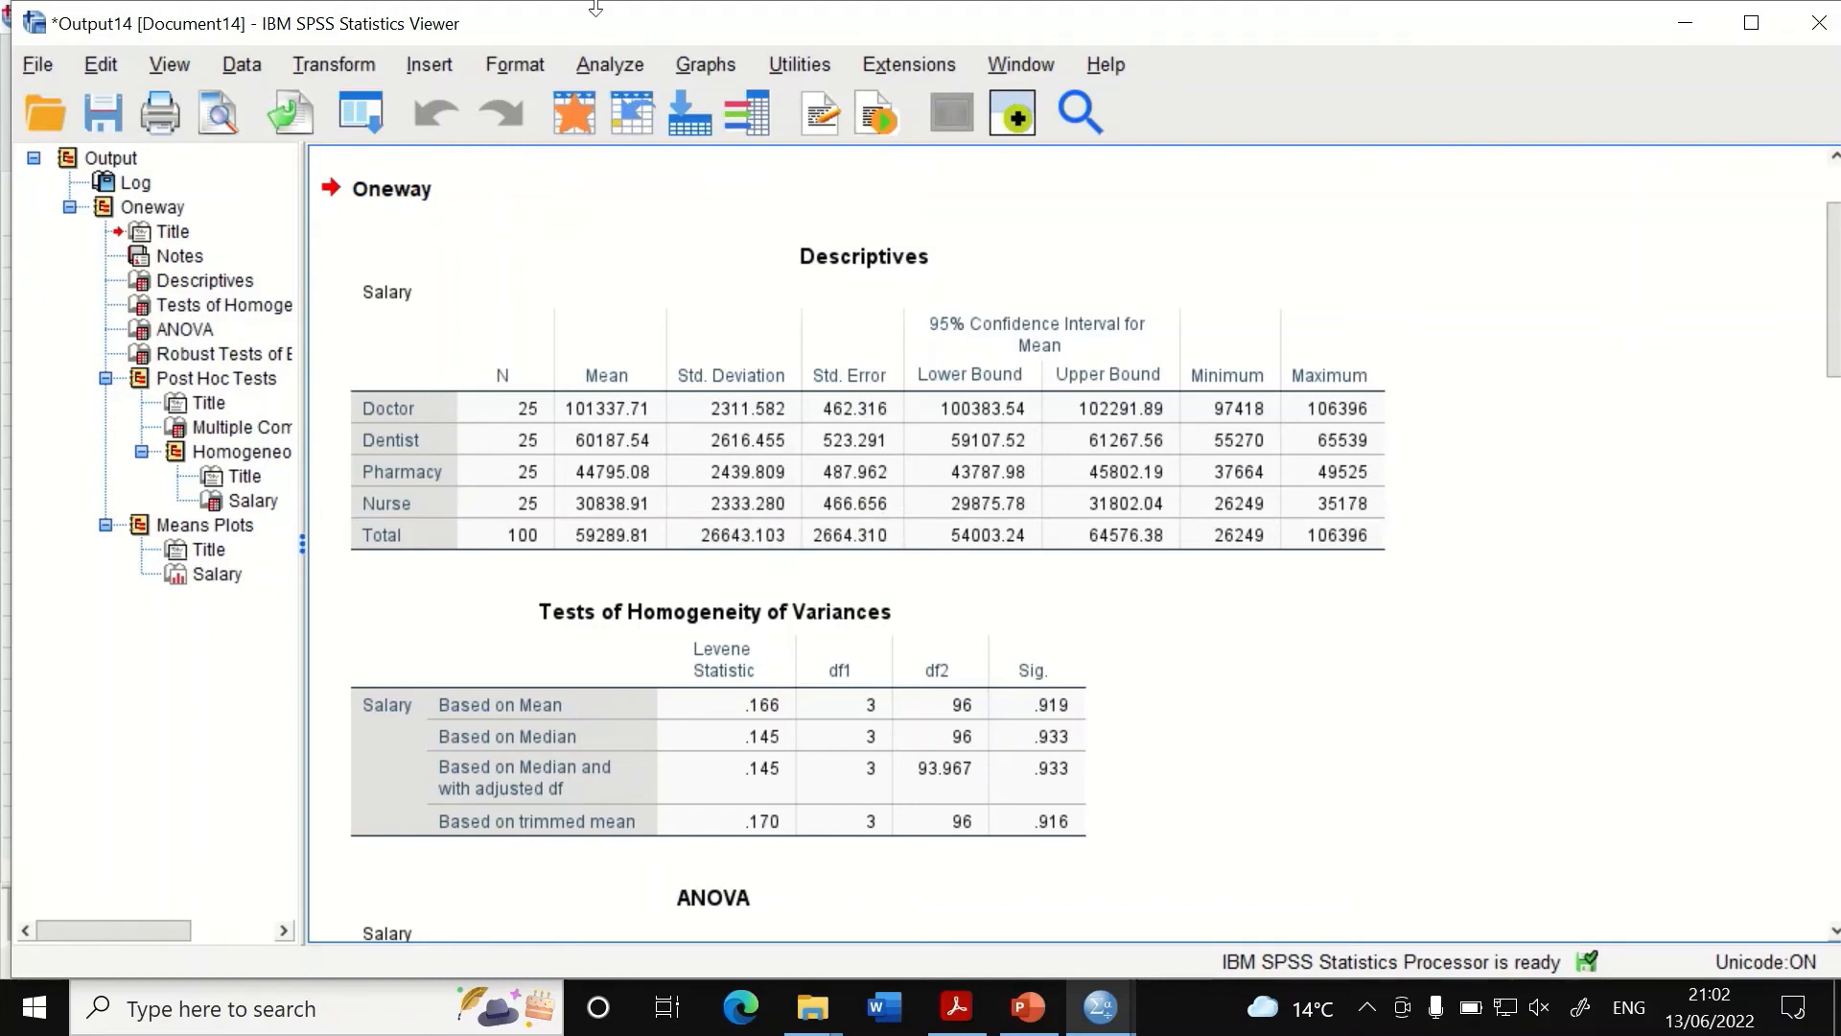
Set up a Univariate general linear model from cleared settings, with JOB as fixed factor and Salary as dependent variable.
mouse_move(535, 25)
click(596, 67)
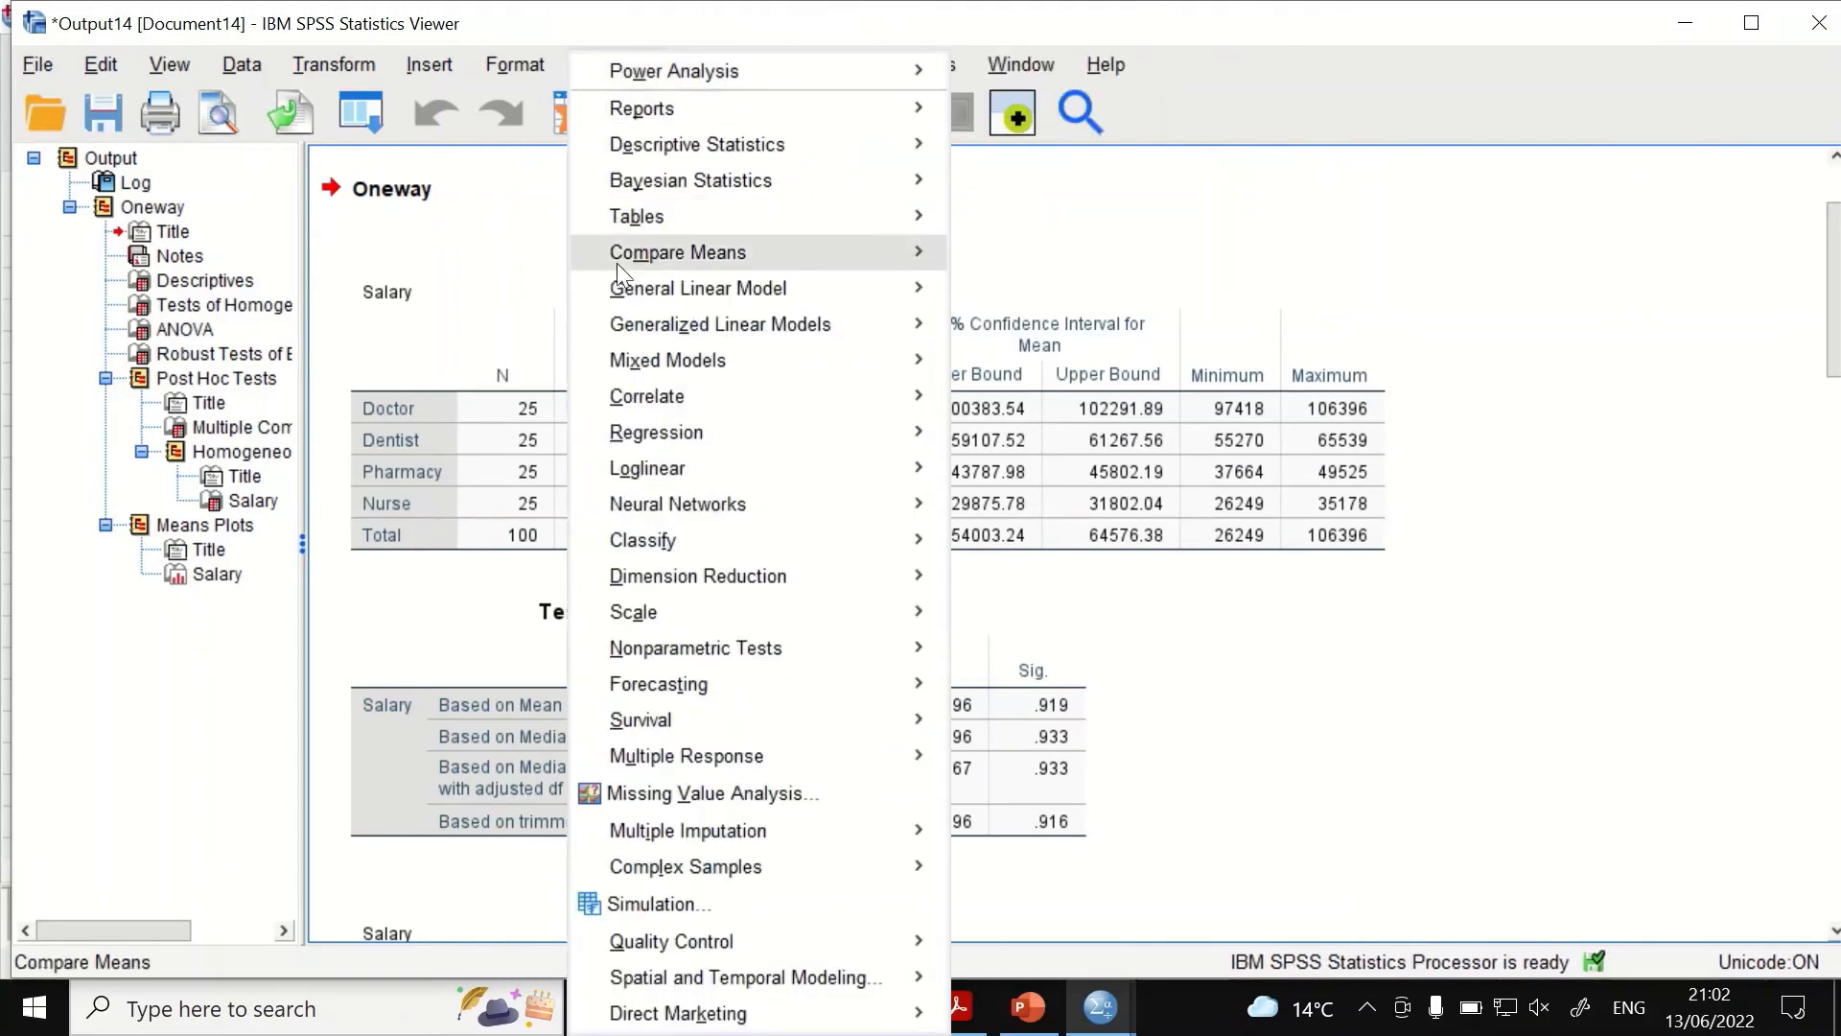
mouse_move(623, 330)
mouse_move(641, 299)
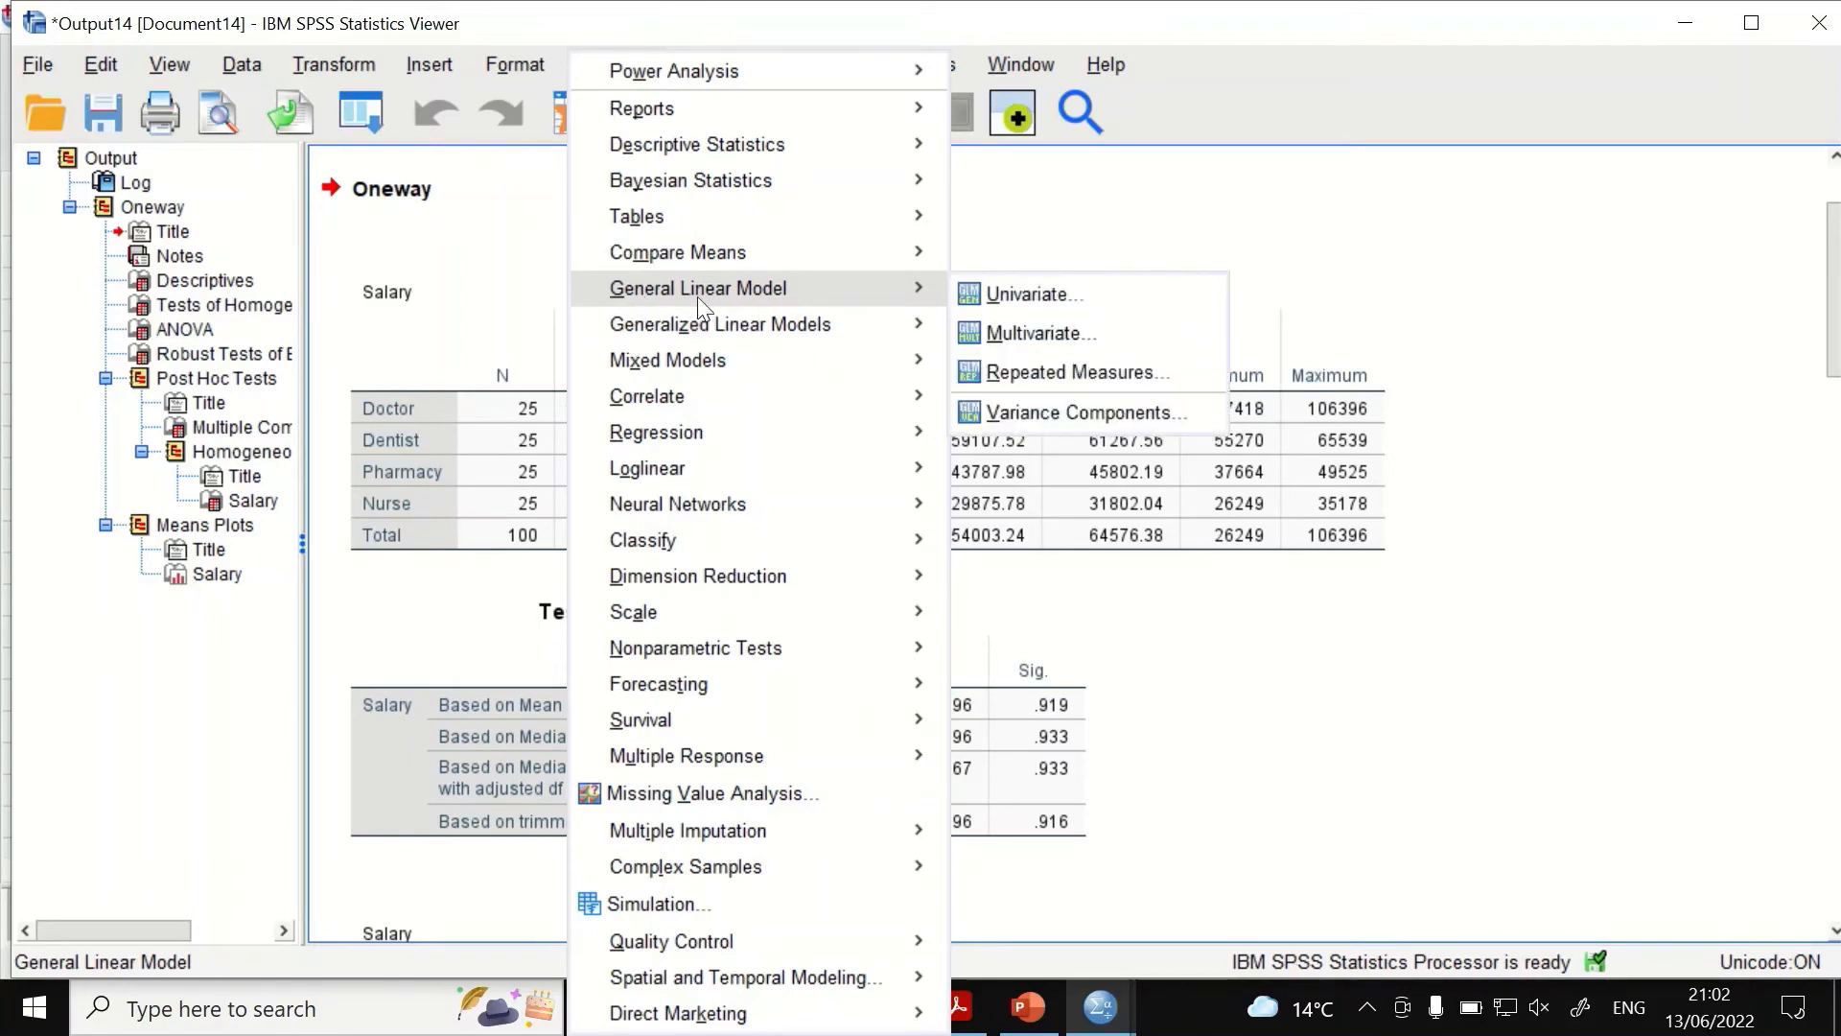
click(1003, 297)
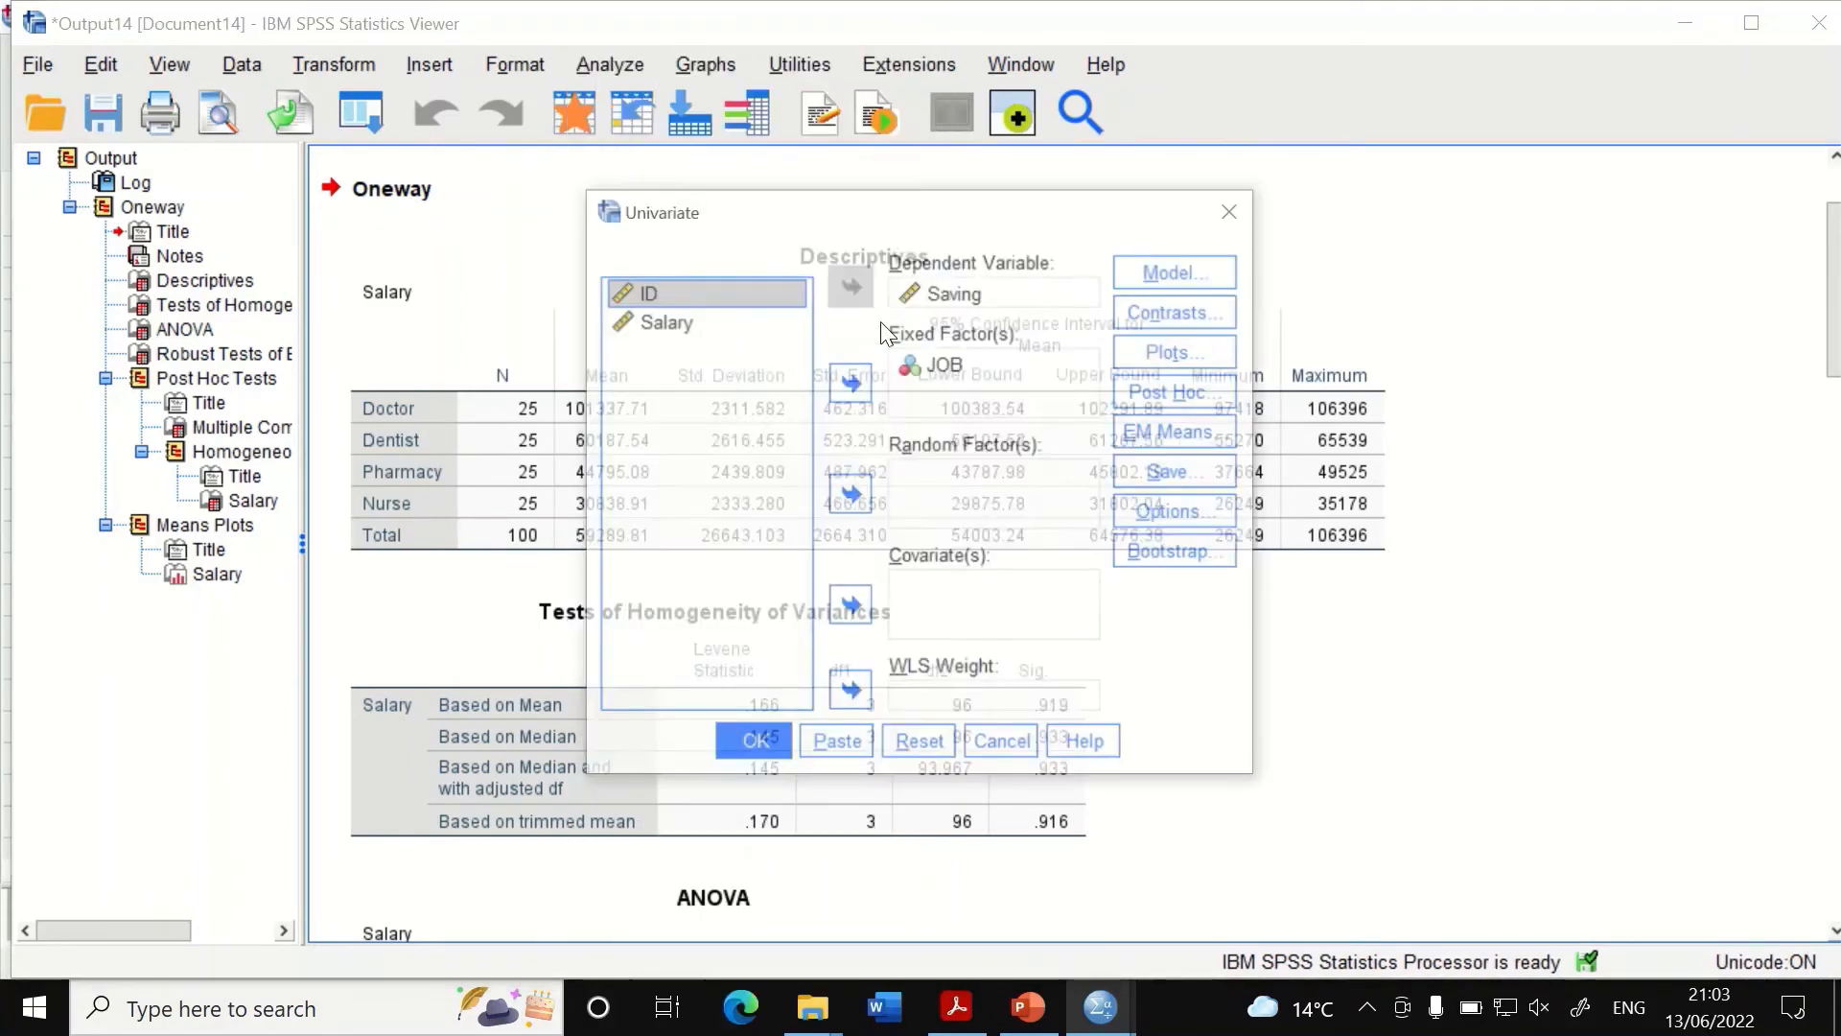
click(924, 748)
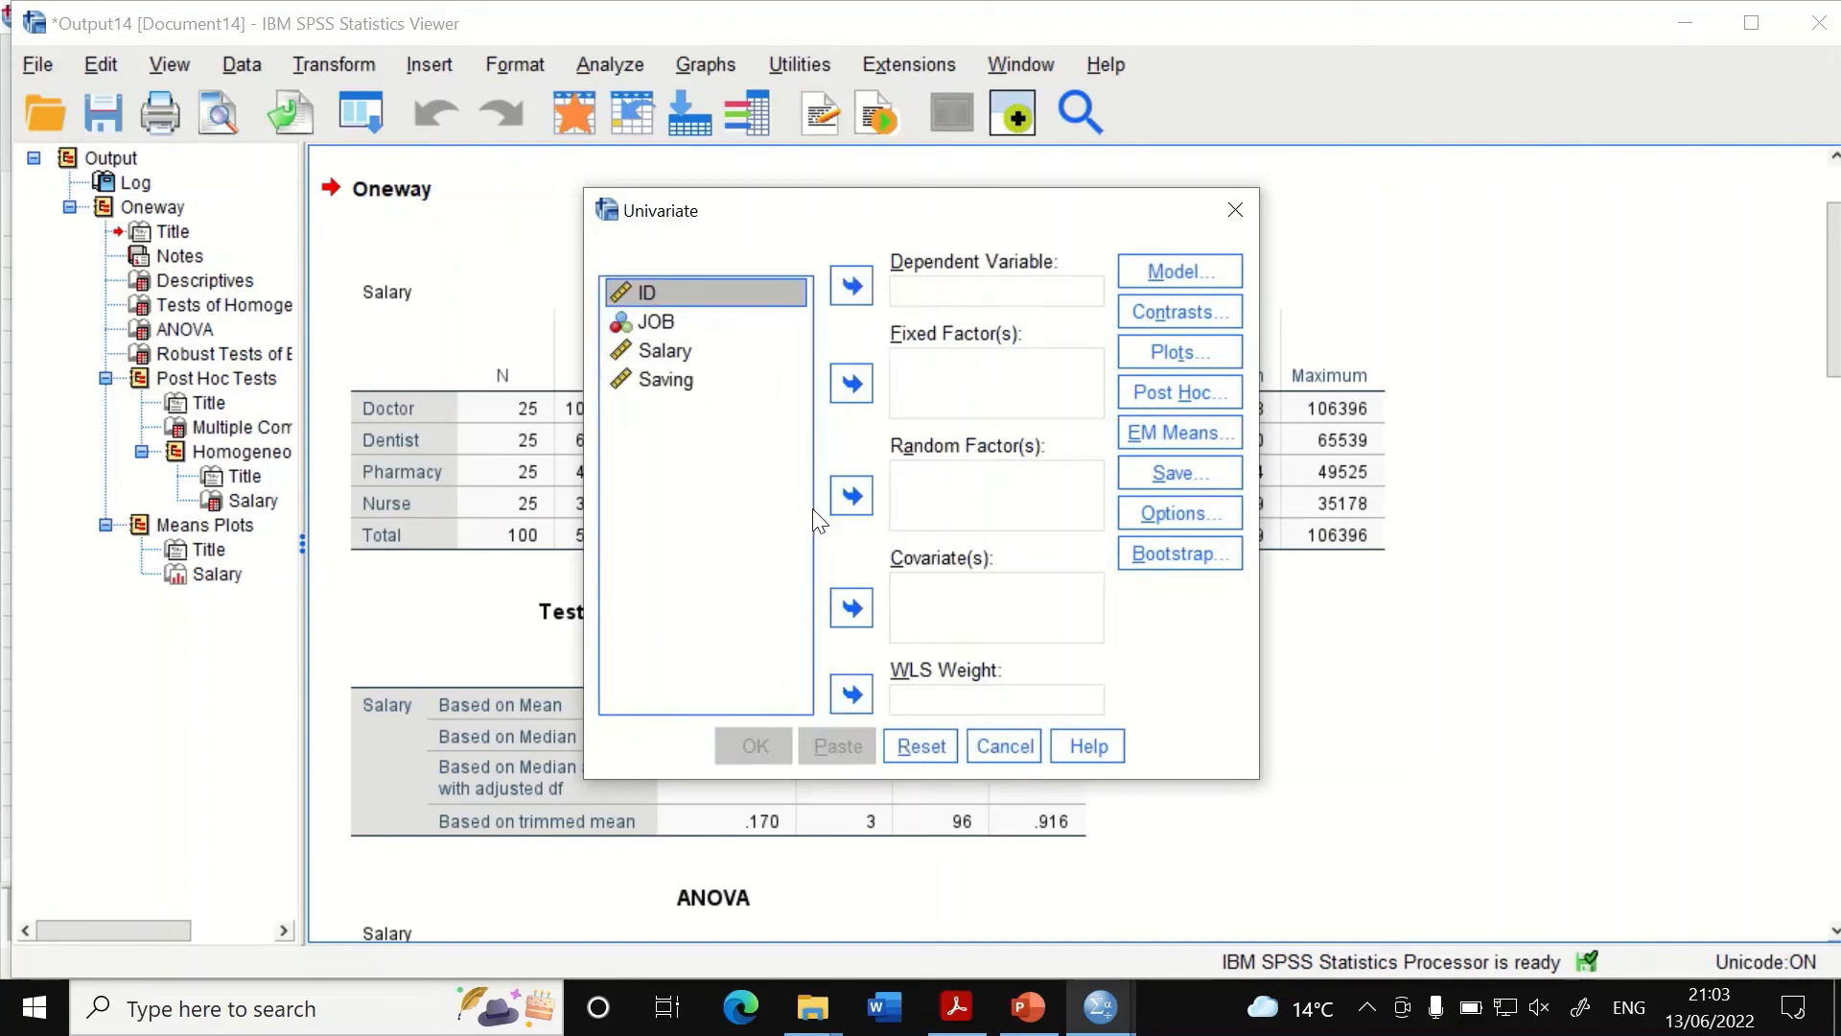
click(661, 331)
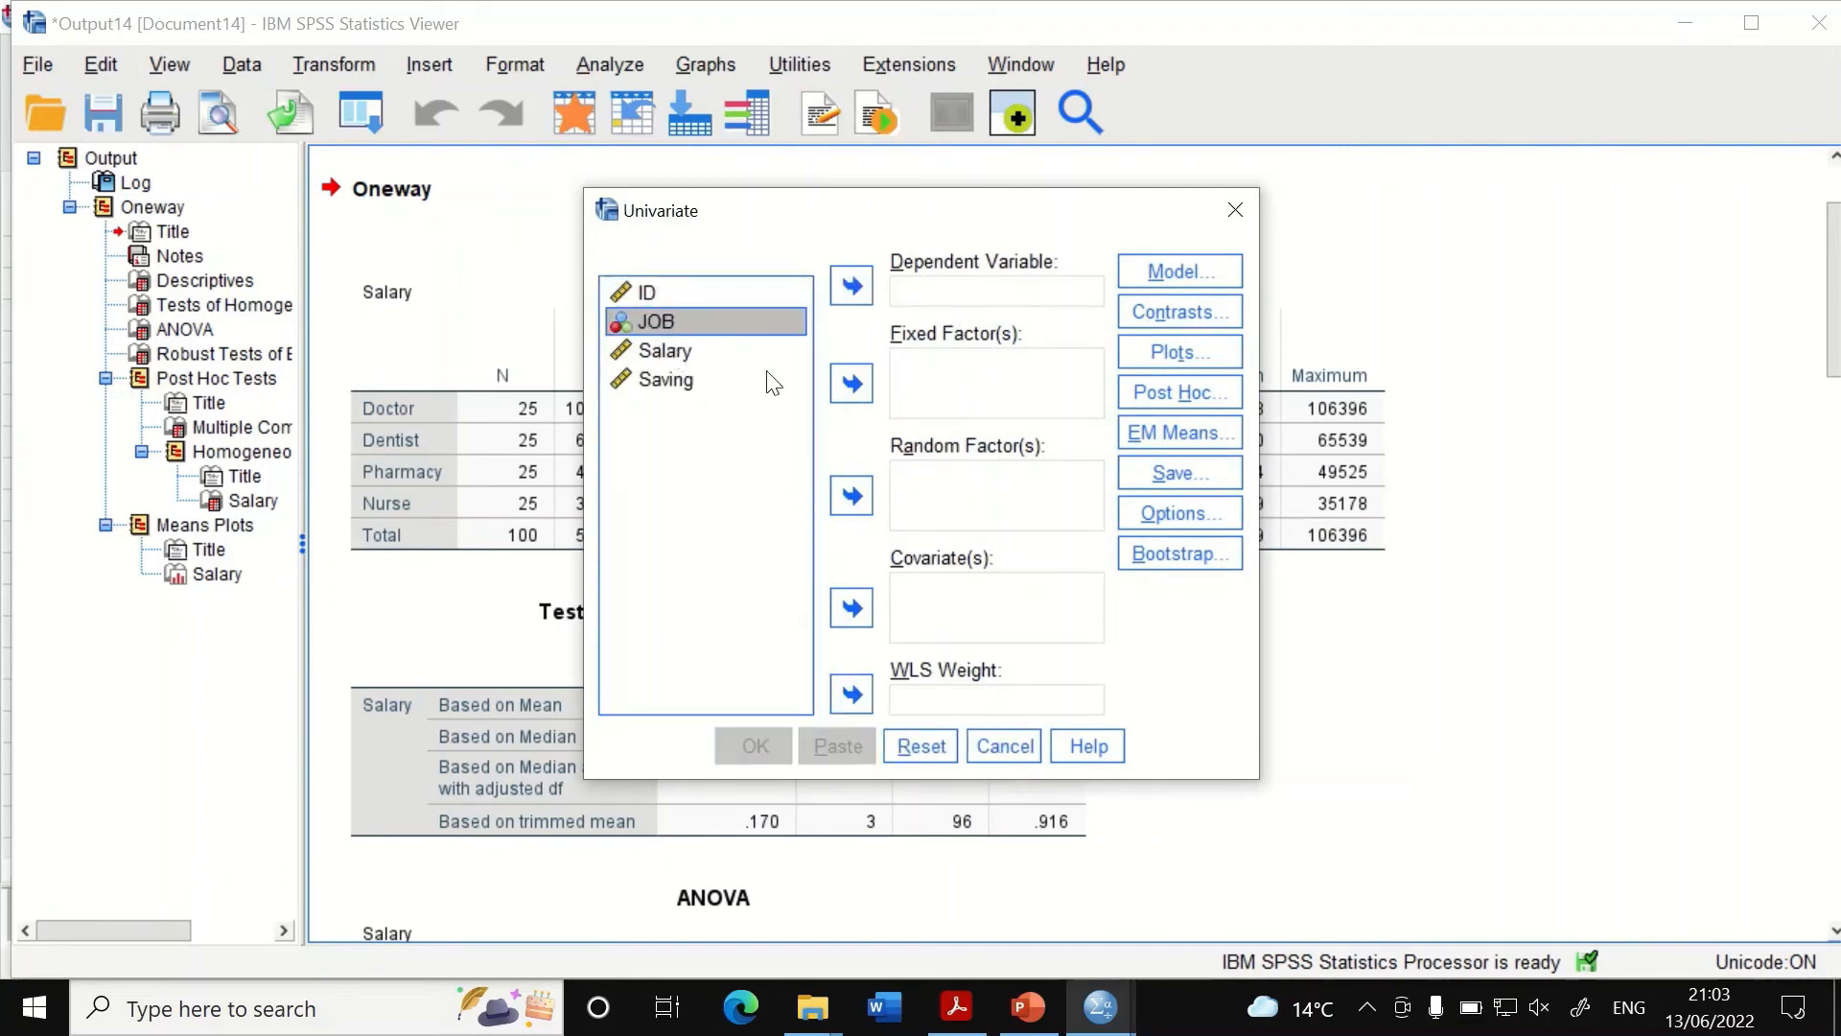
click(852, 384)
click(652, 322)
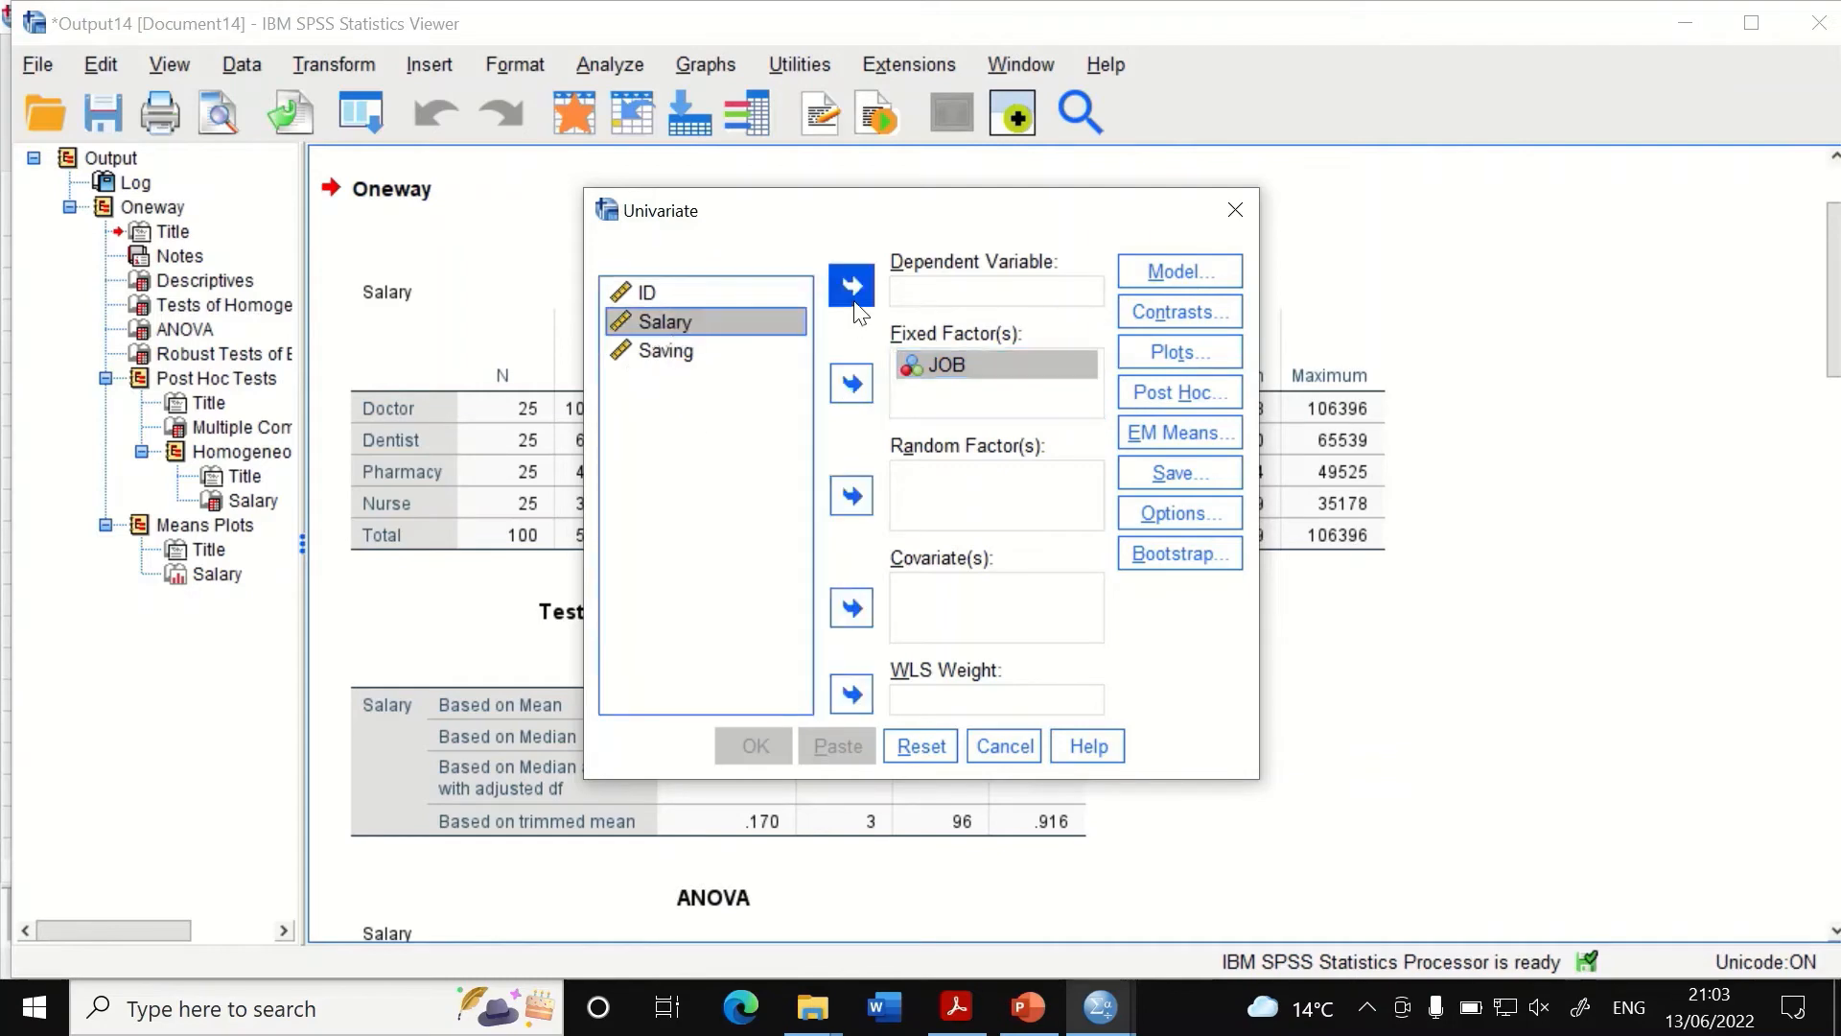
click(853, 288)
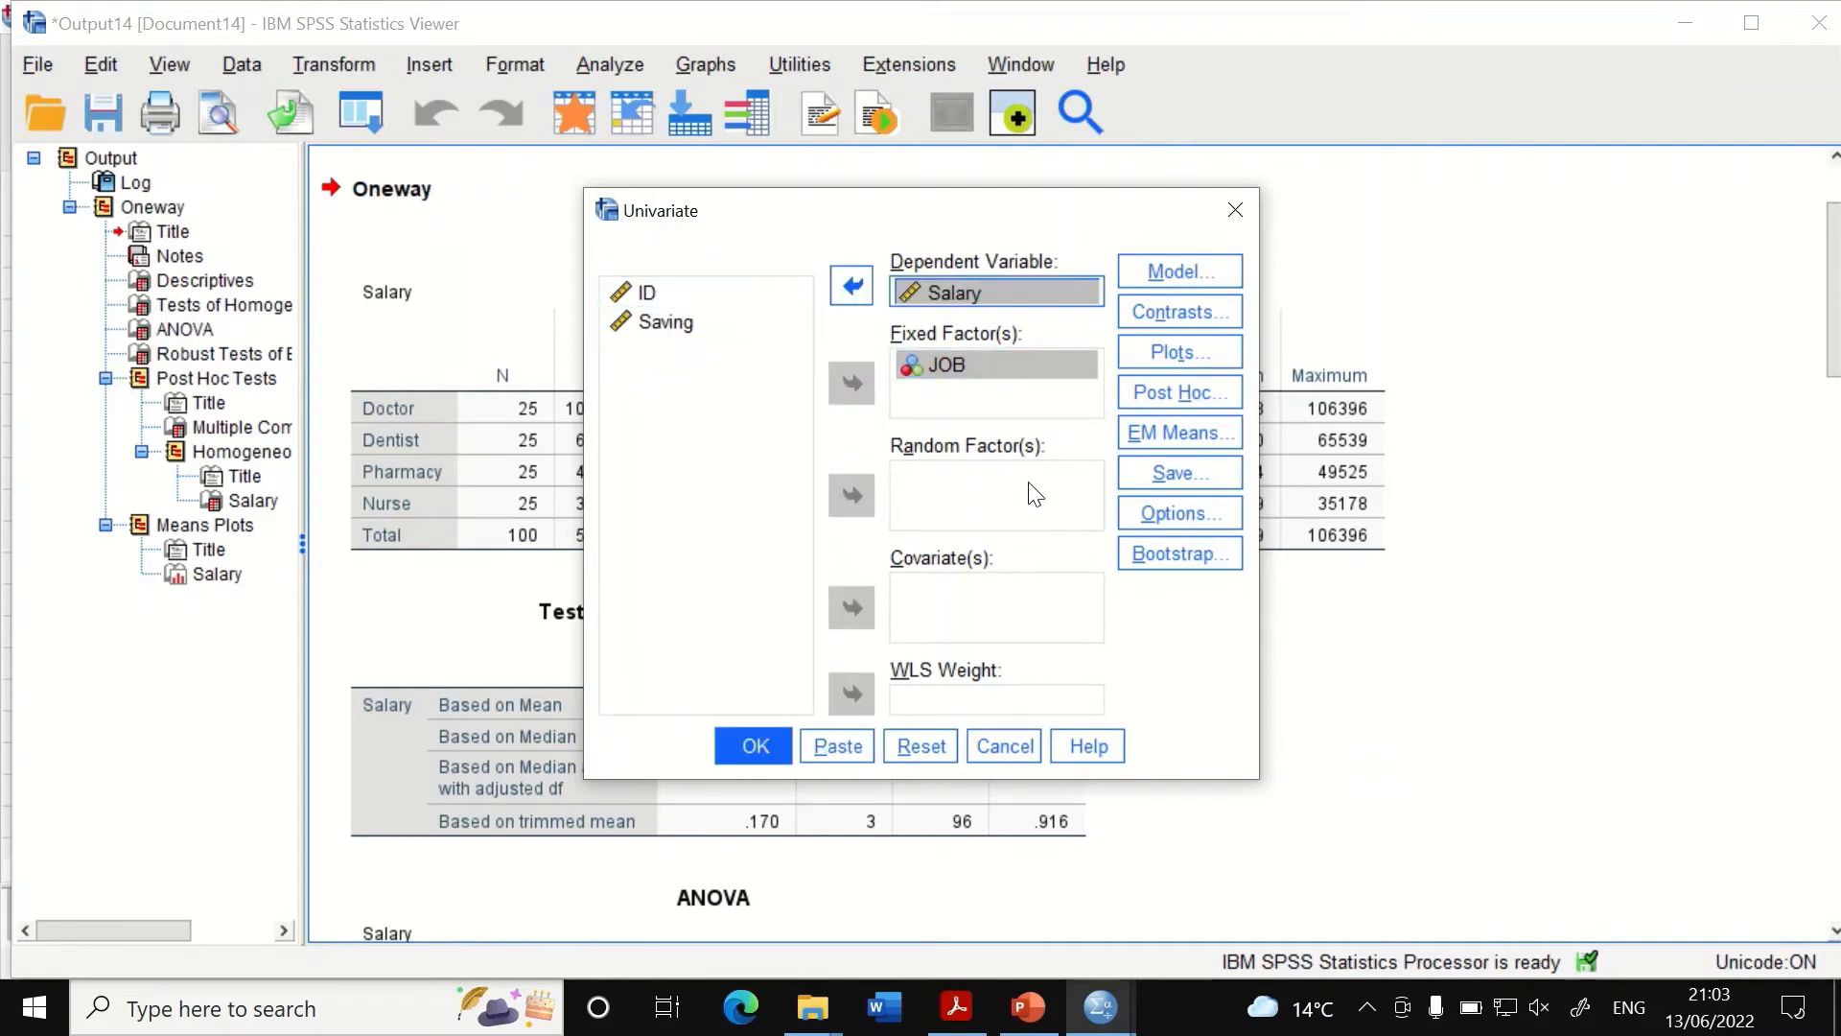
Request the Tukey post hoc test for JOB in the univariate model, leaving out profile plots.
click(1194, 354)
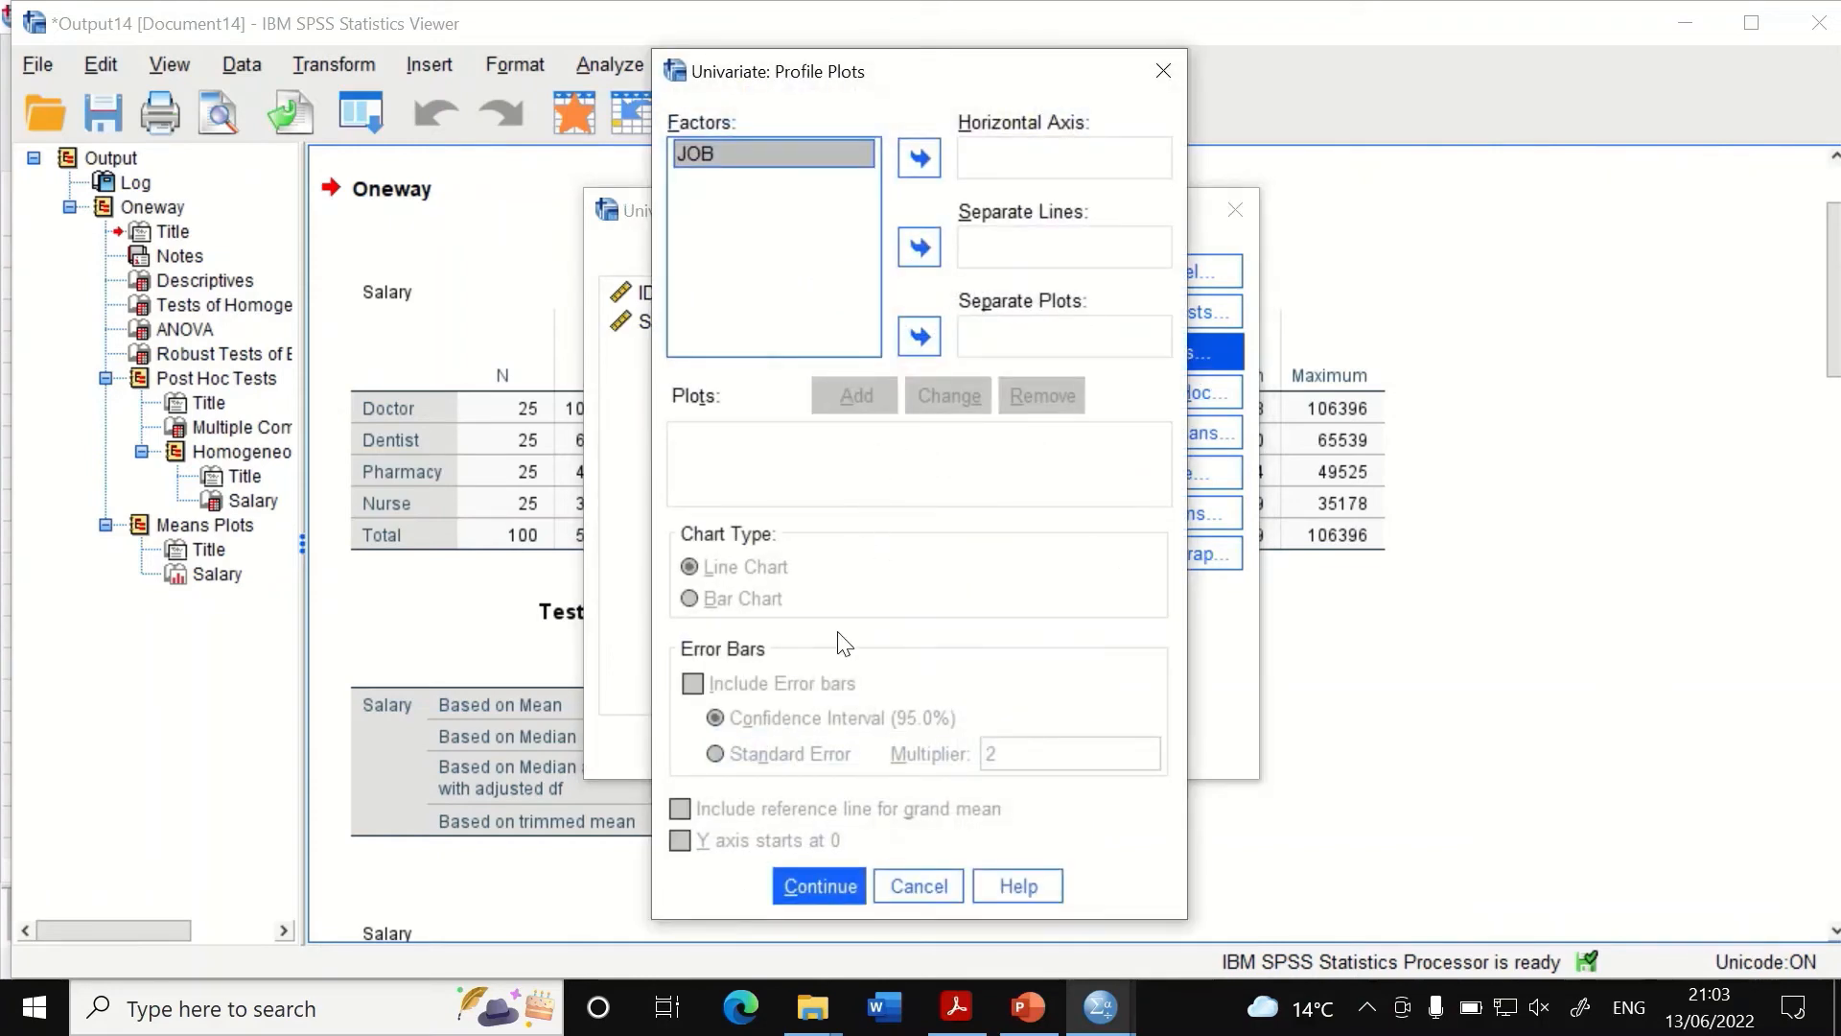
click(917, 879)
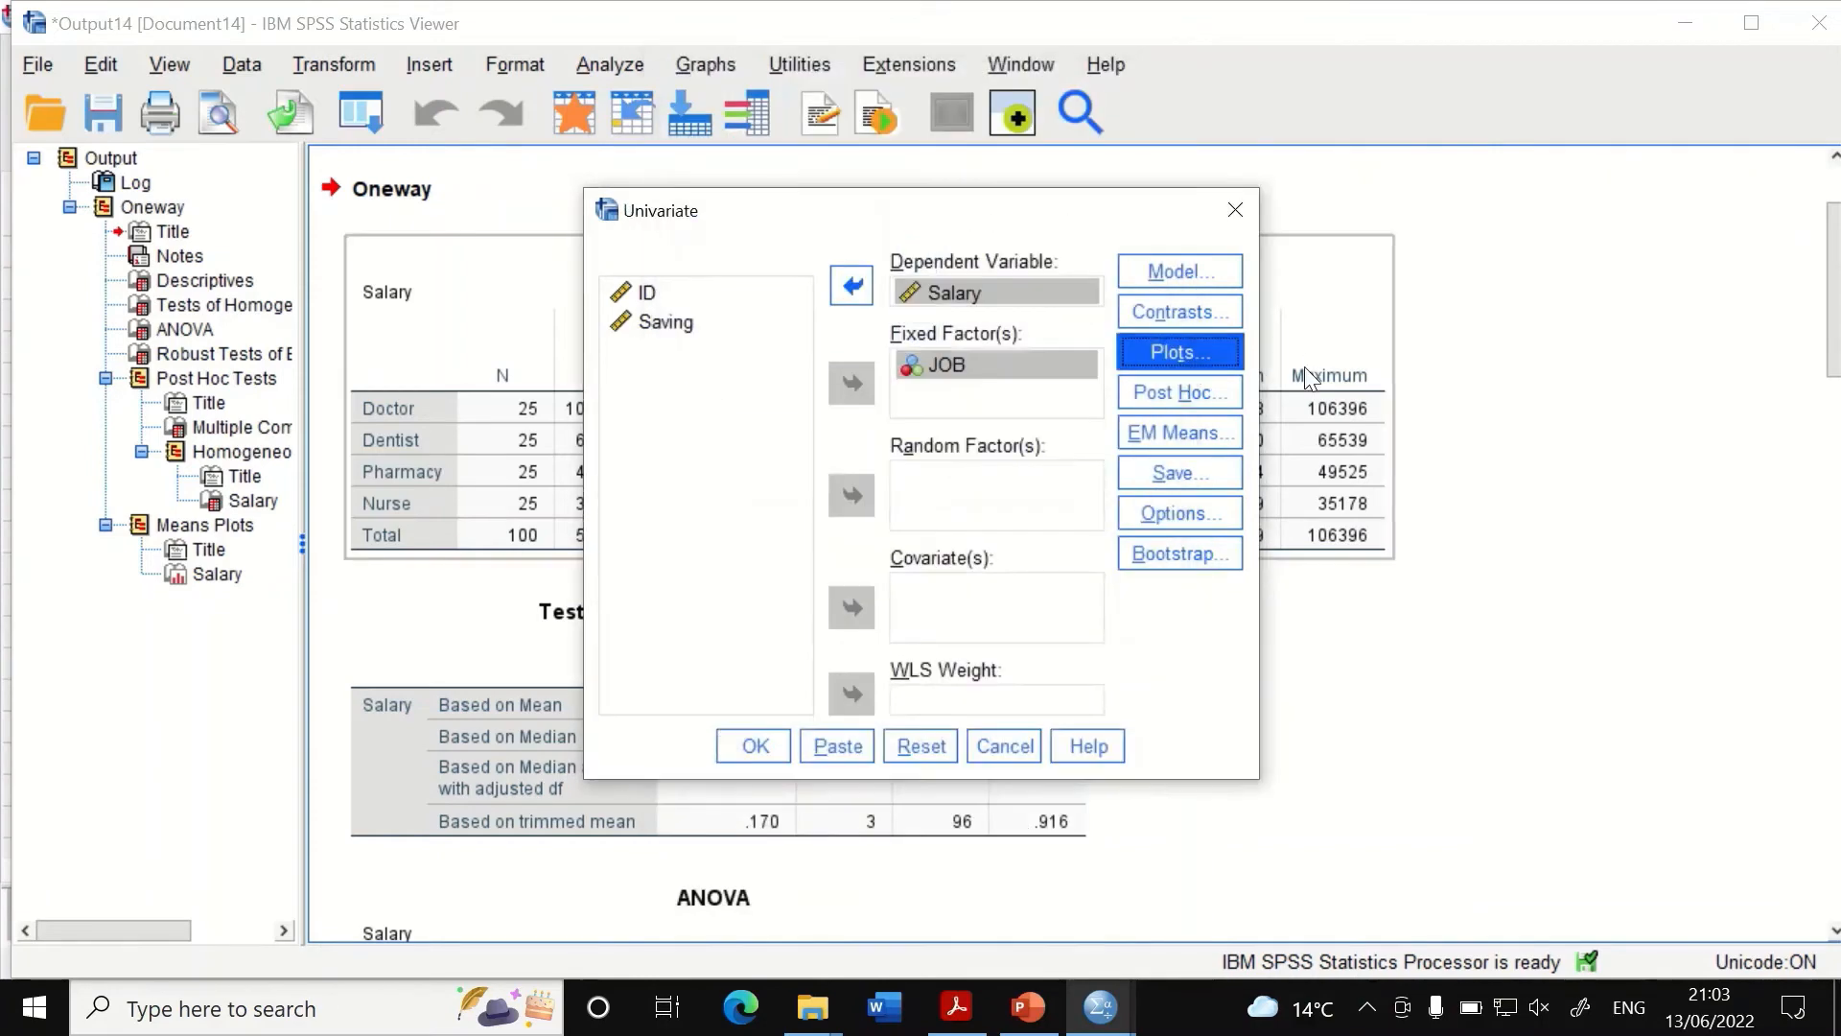
click(1159, 391)
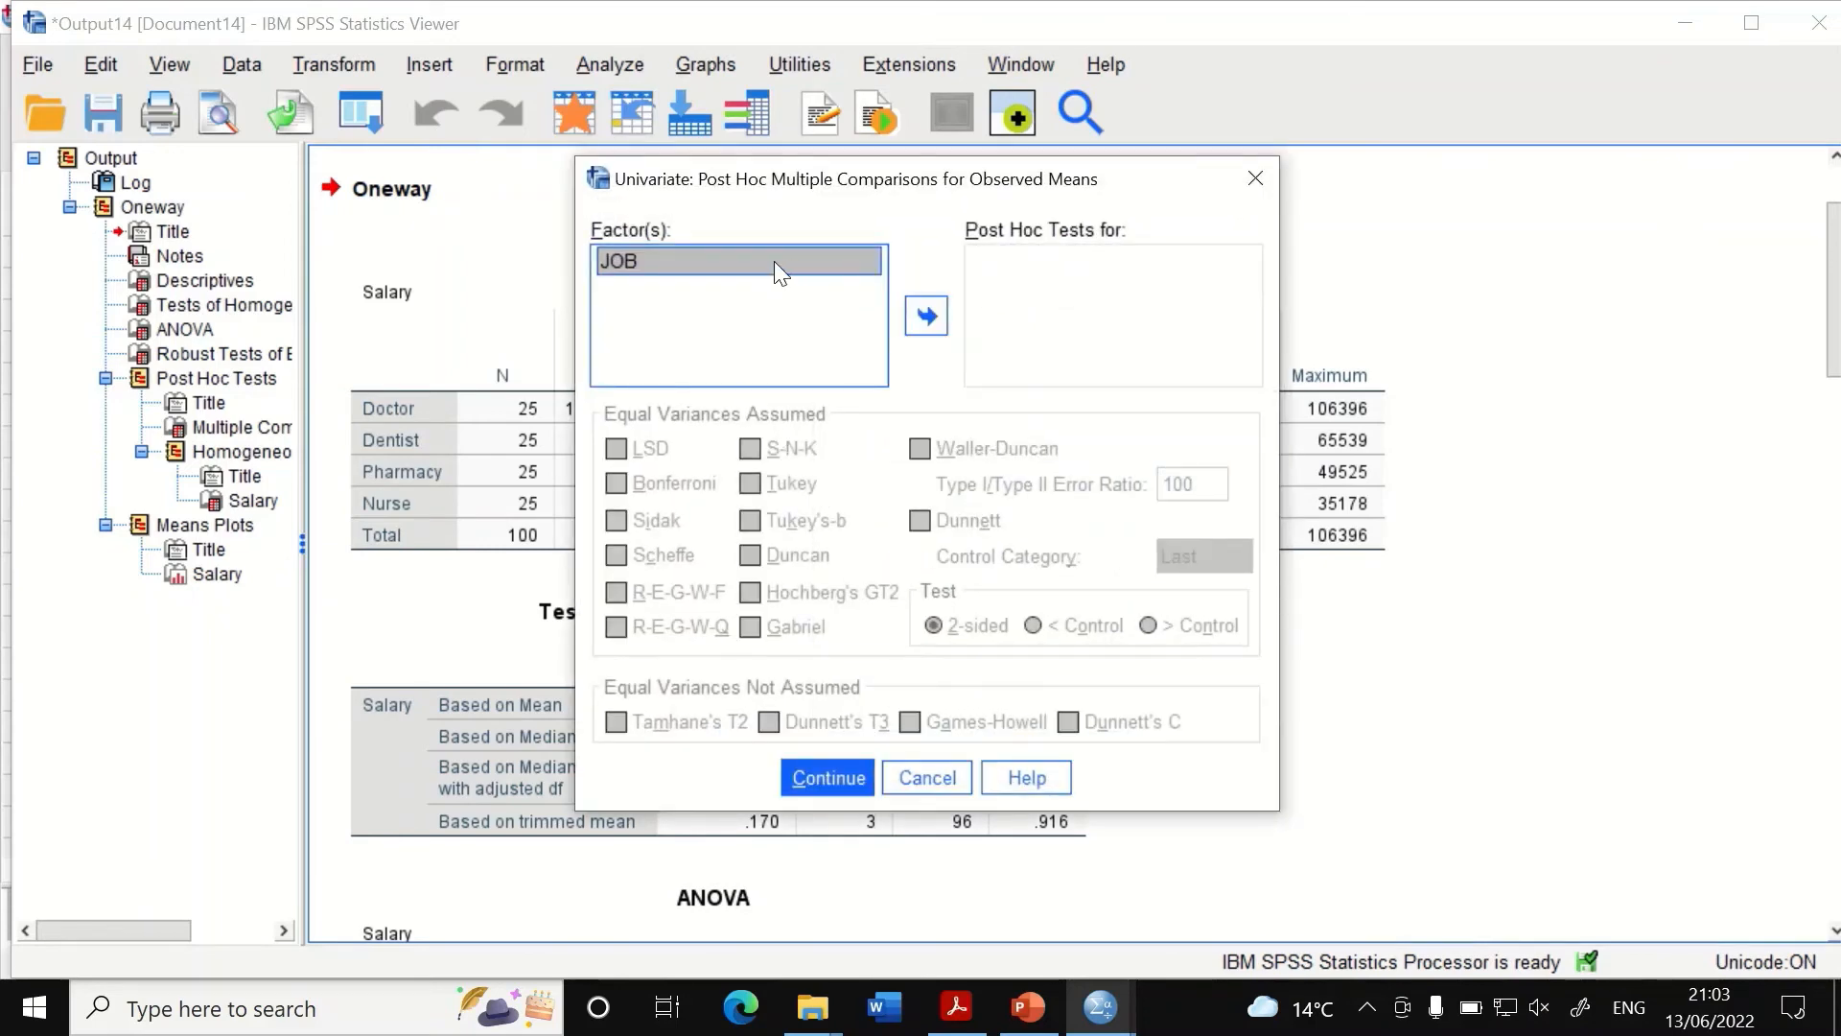
click(925, 321)
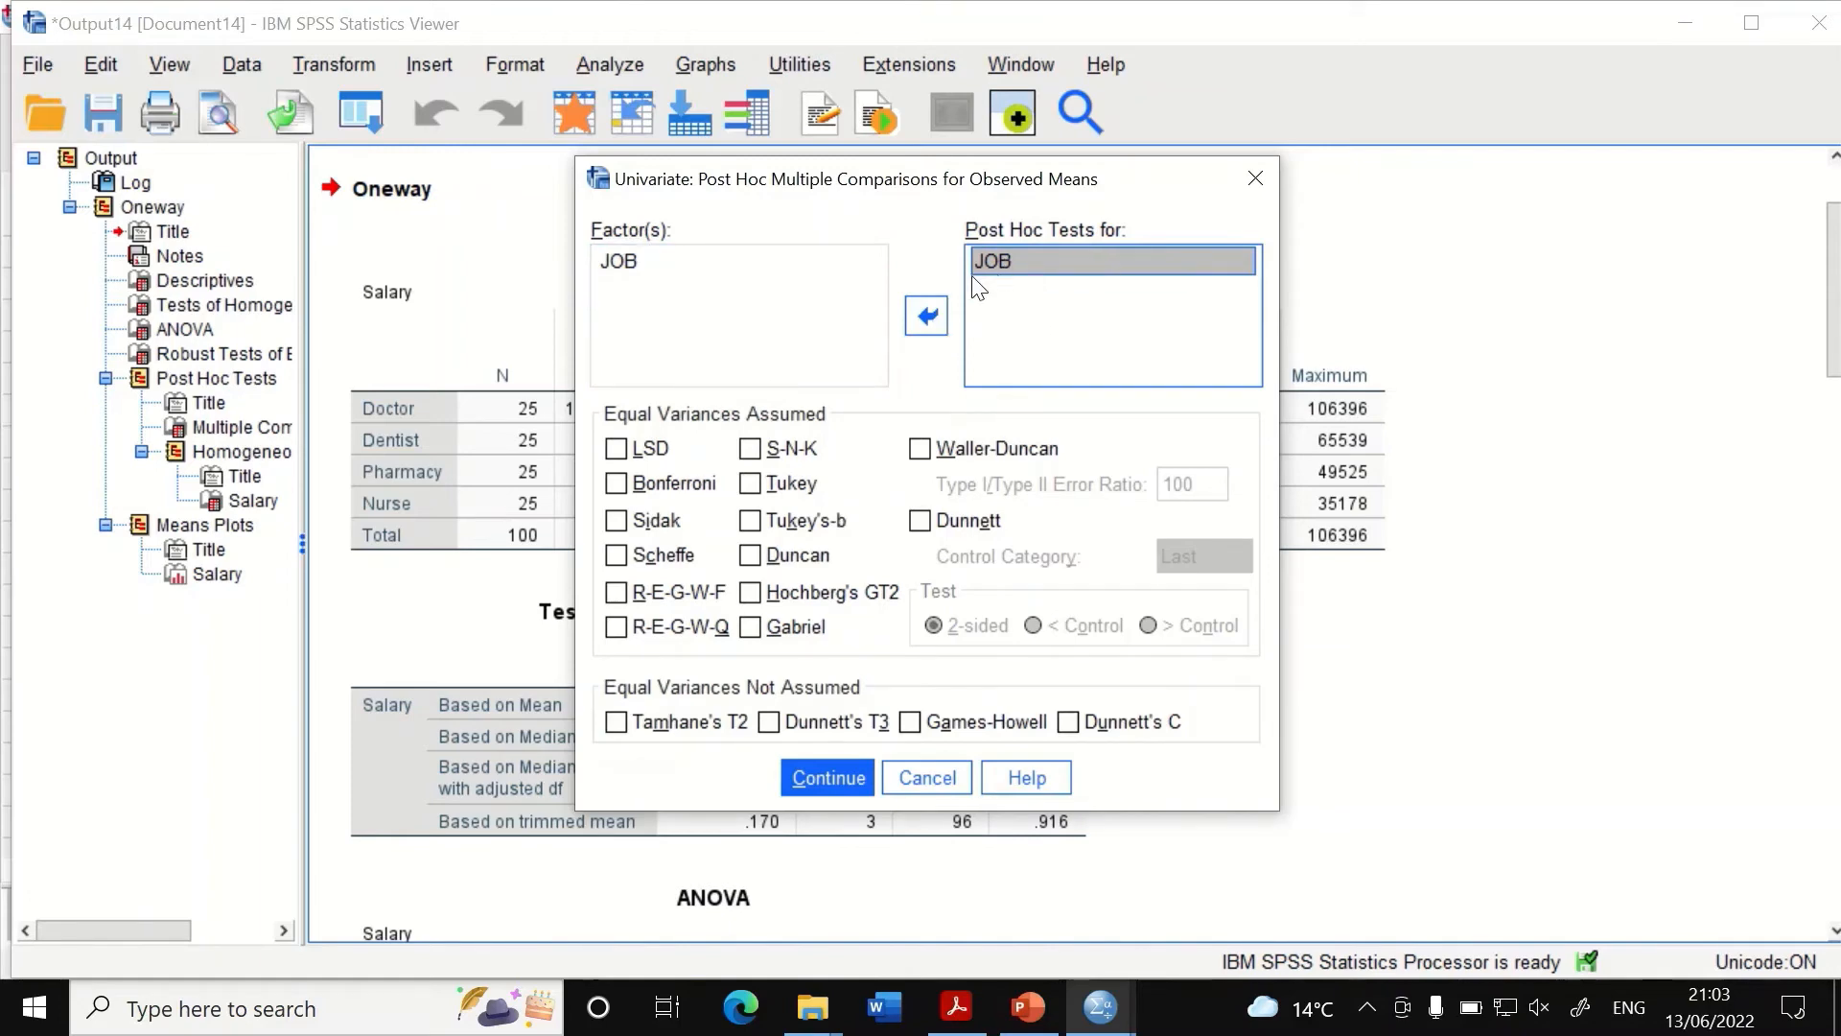
click(759, 485)
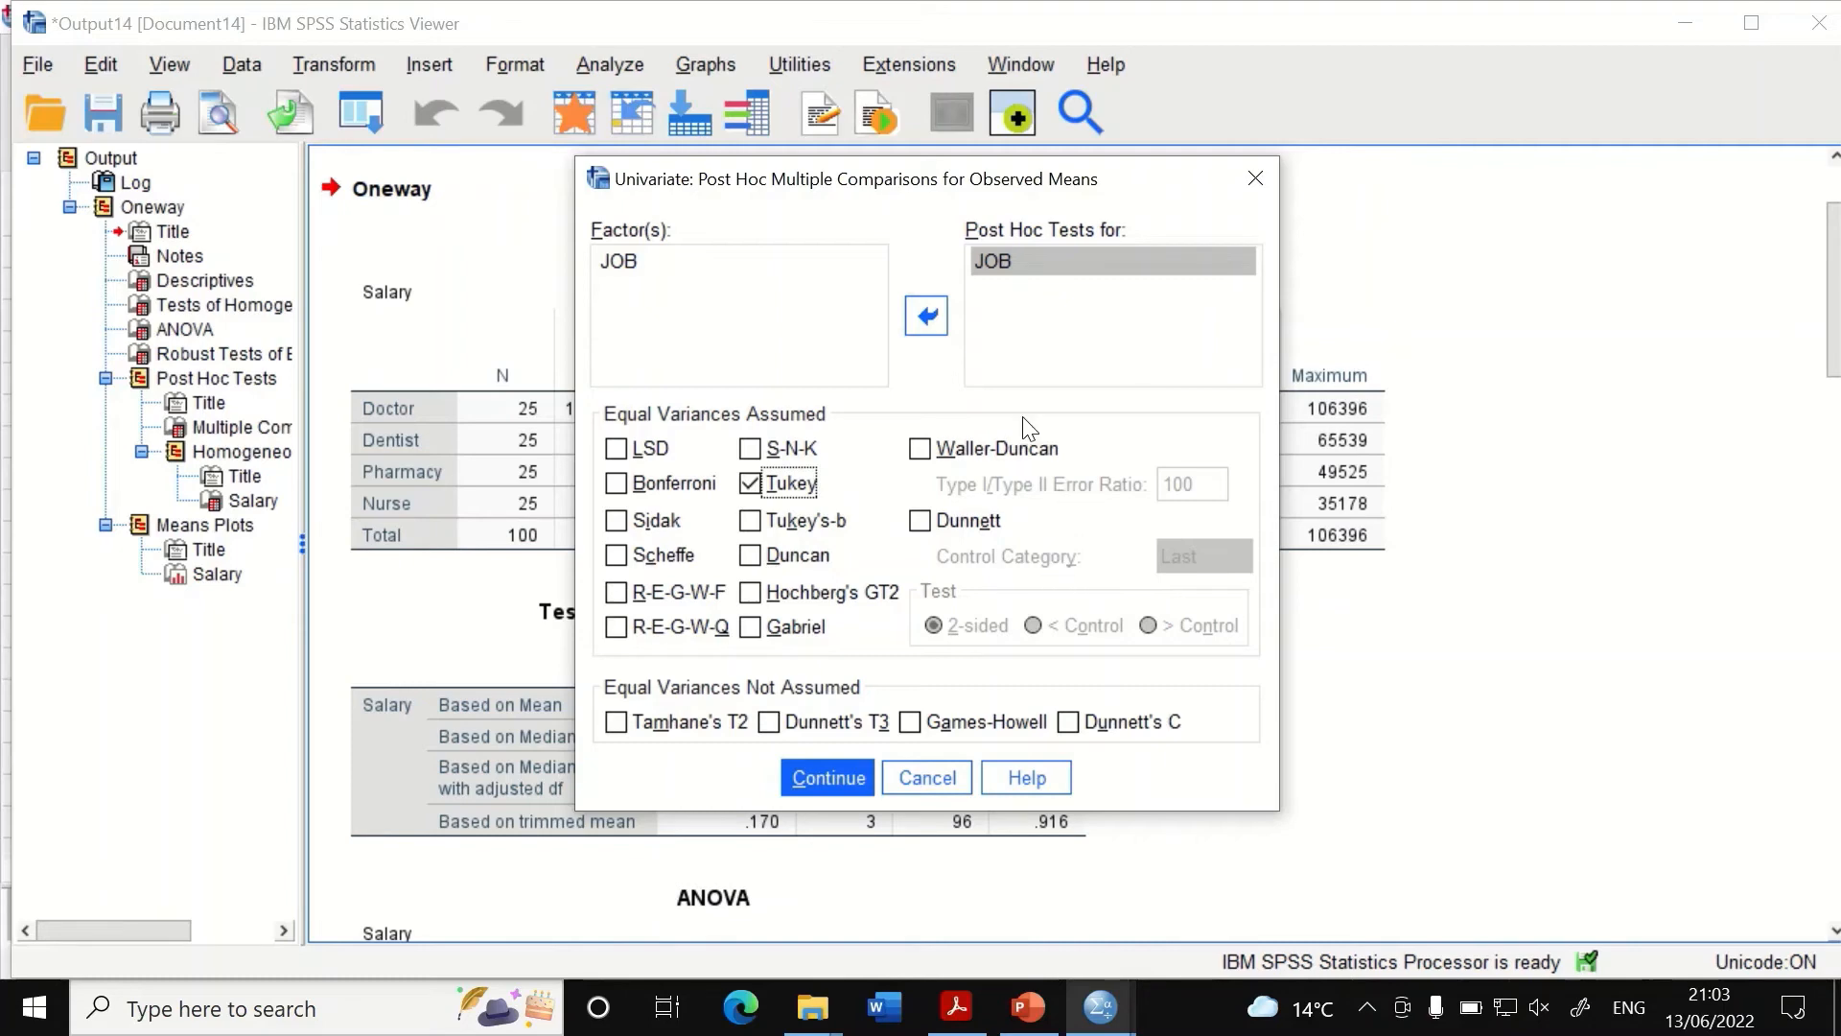
click(834, 775)
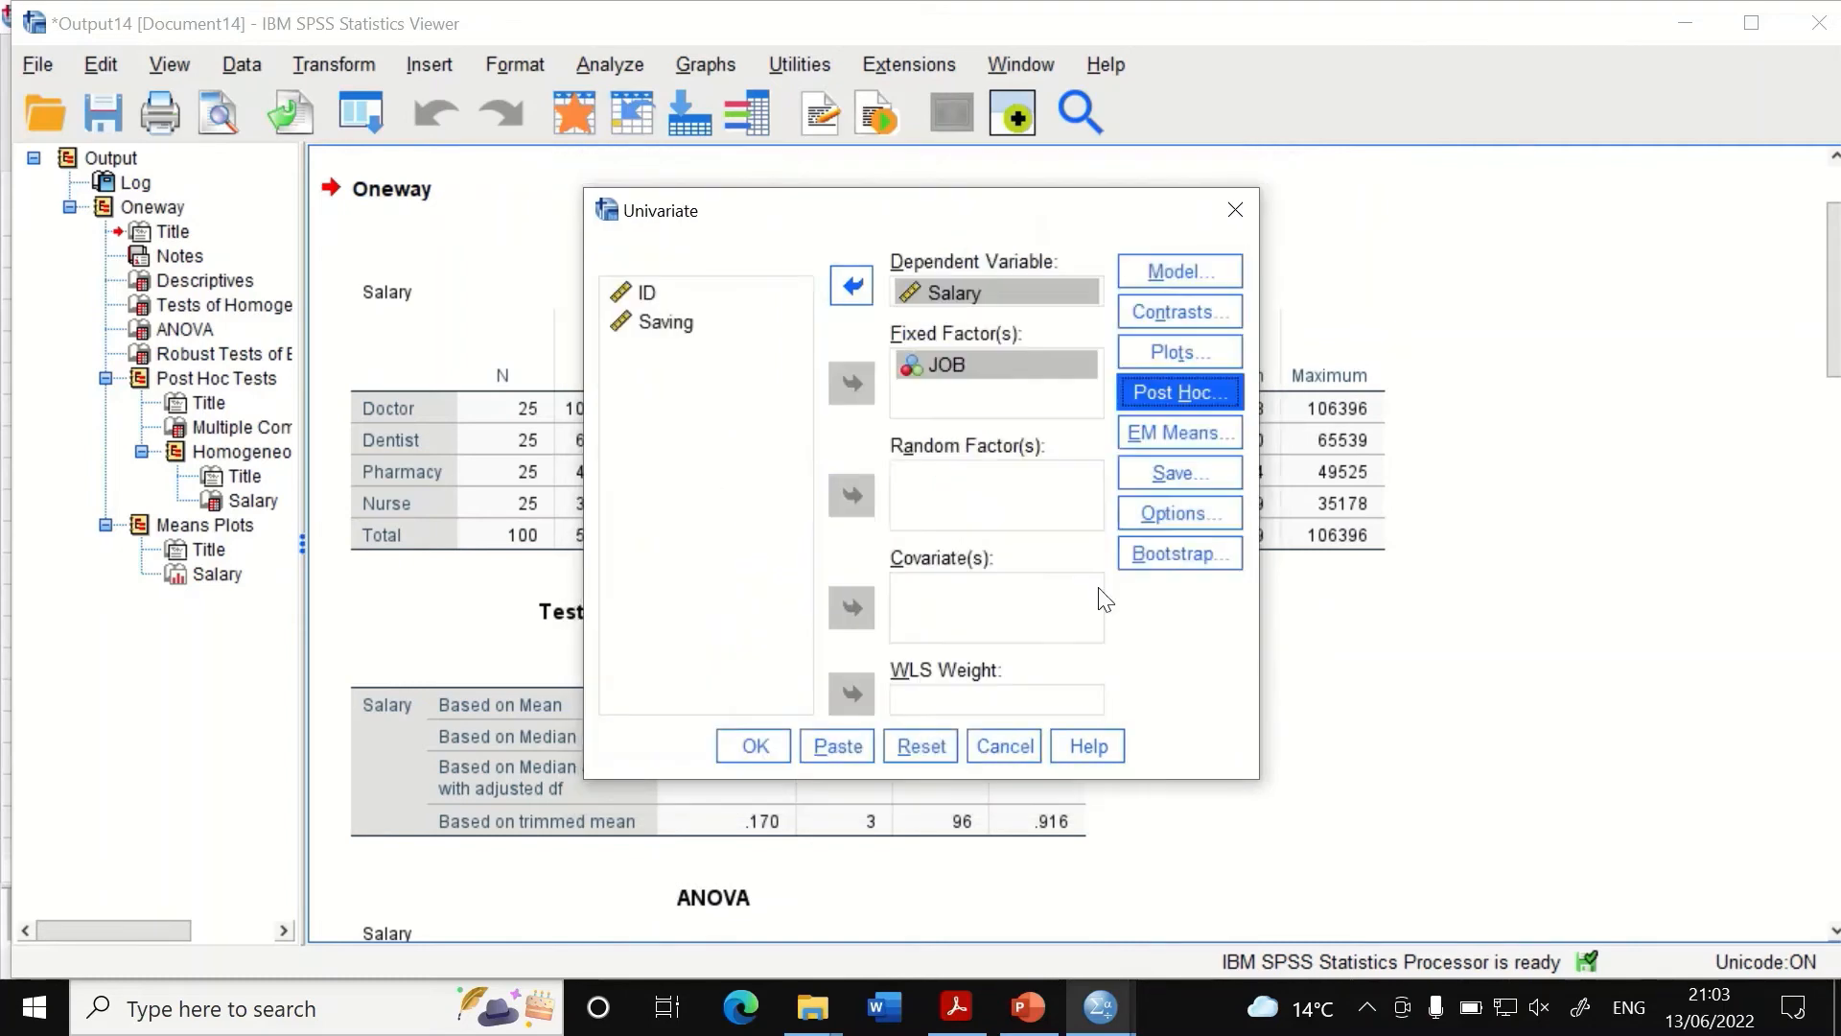
Display estimated marginal means for OVERALL and JOB, and compare main effects with the LSD(none) adjustment.
click(1175, 432)
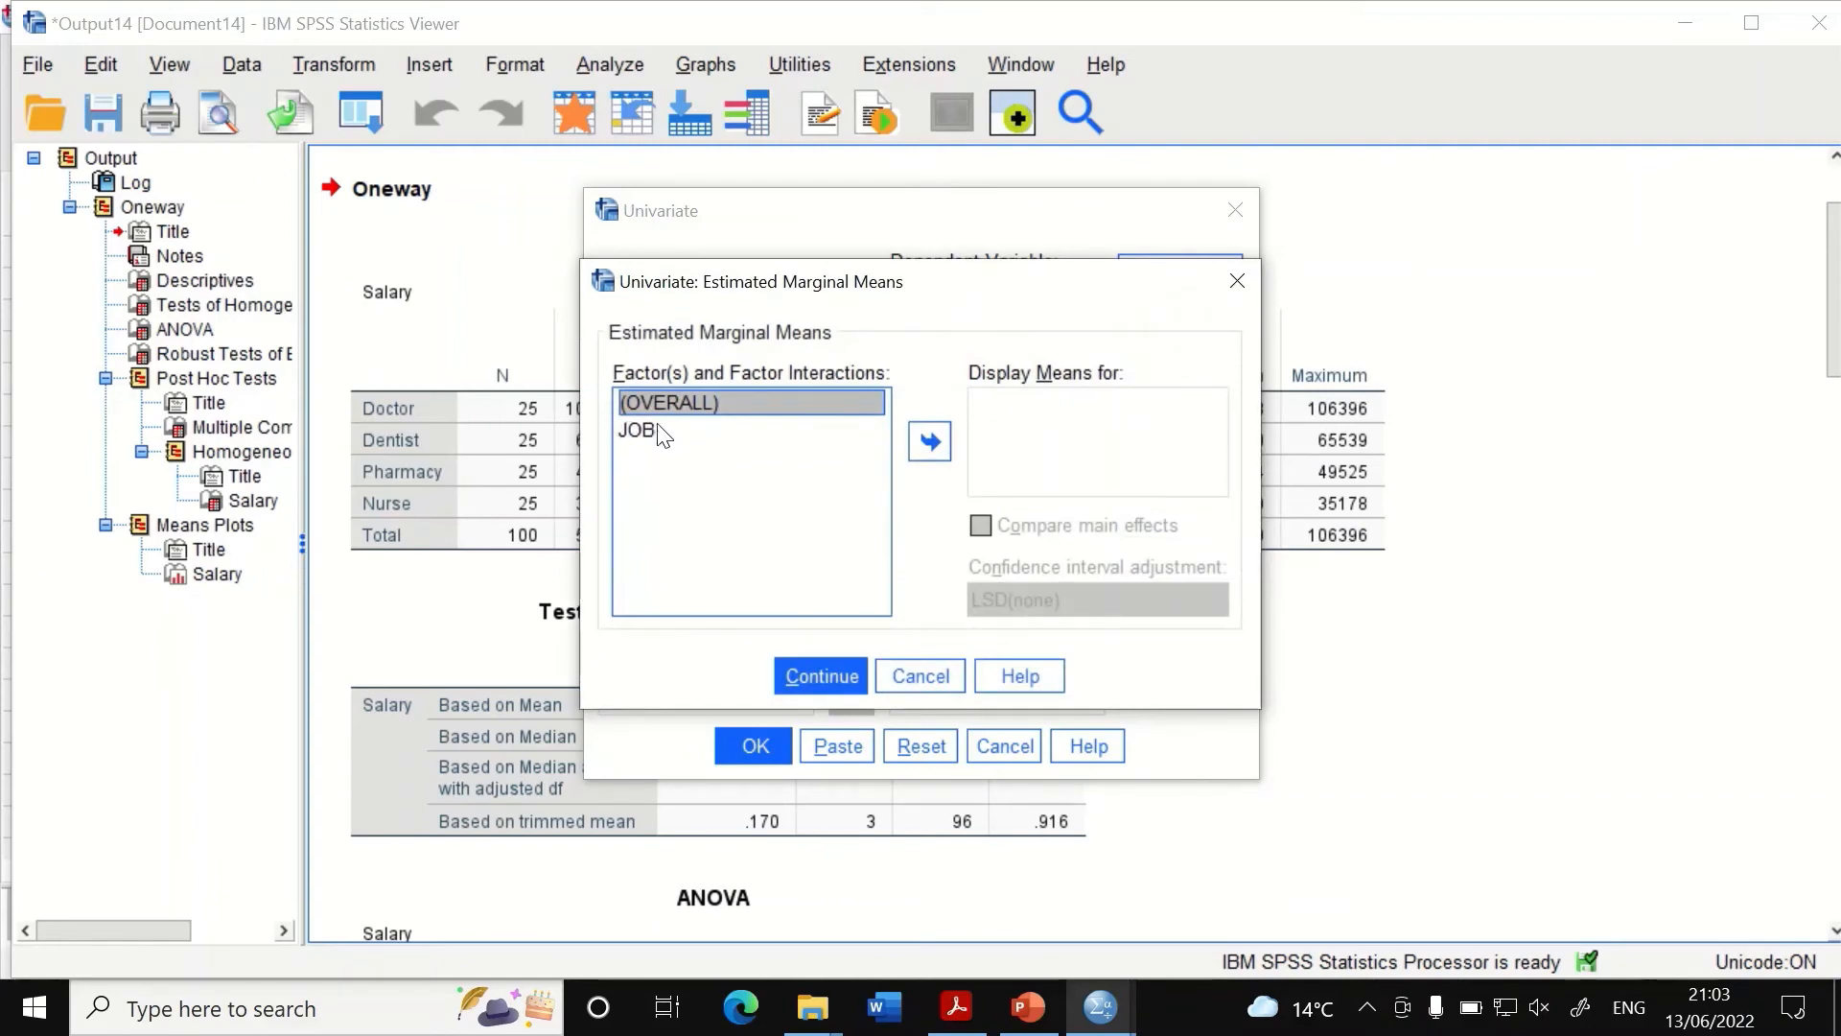
click(926, 441)
click(792, 430)
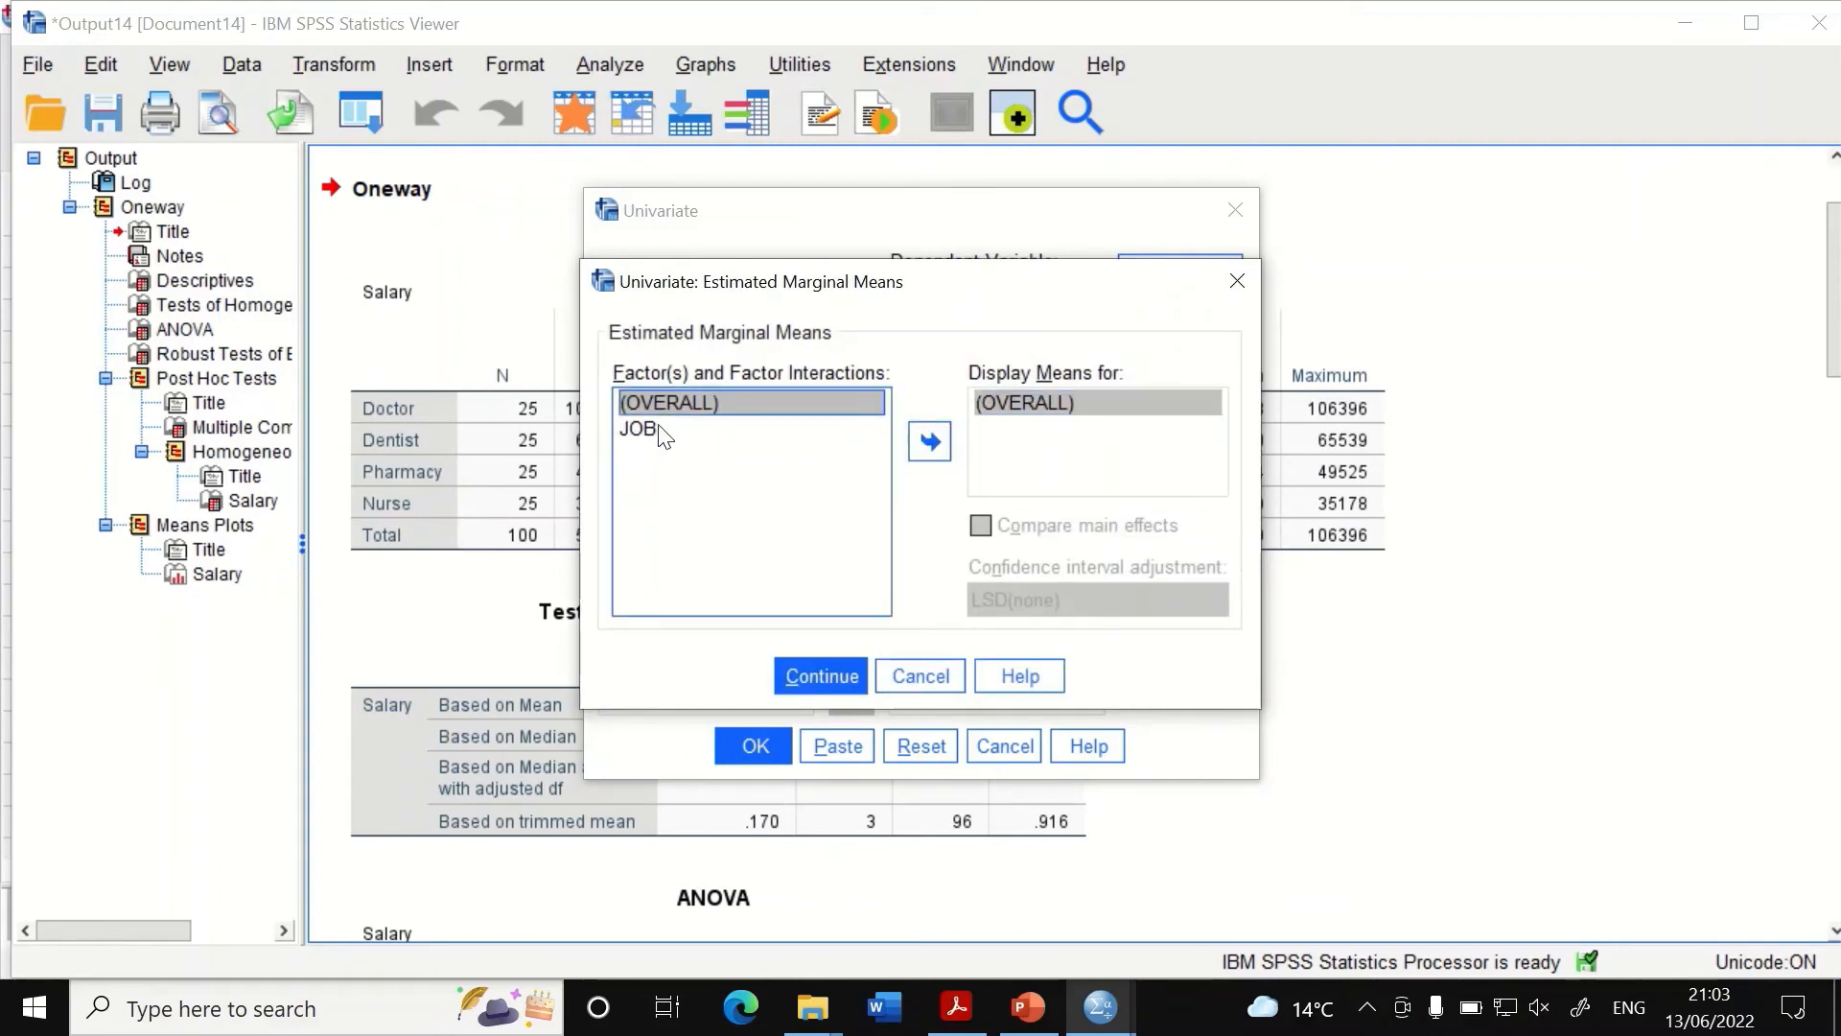
click(931, 441)
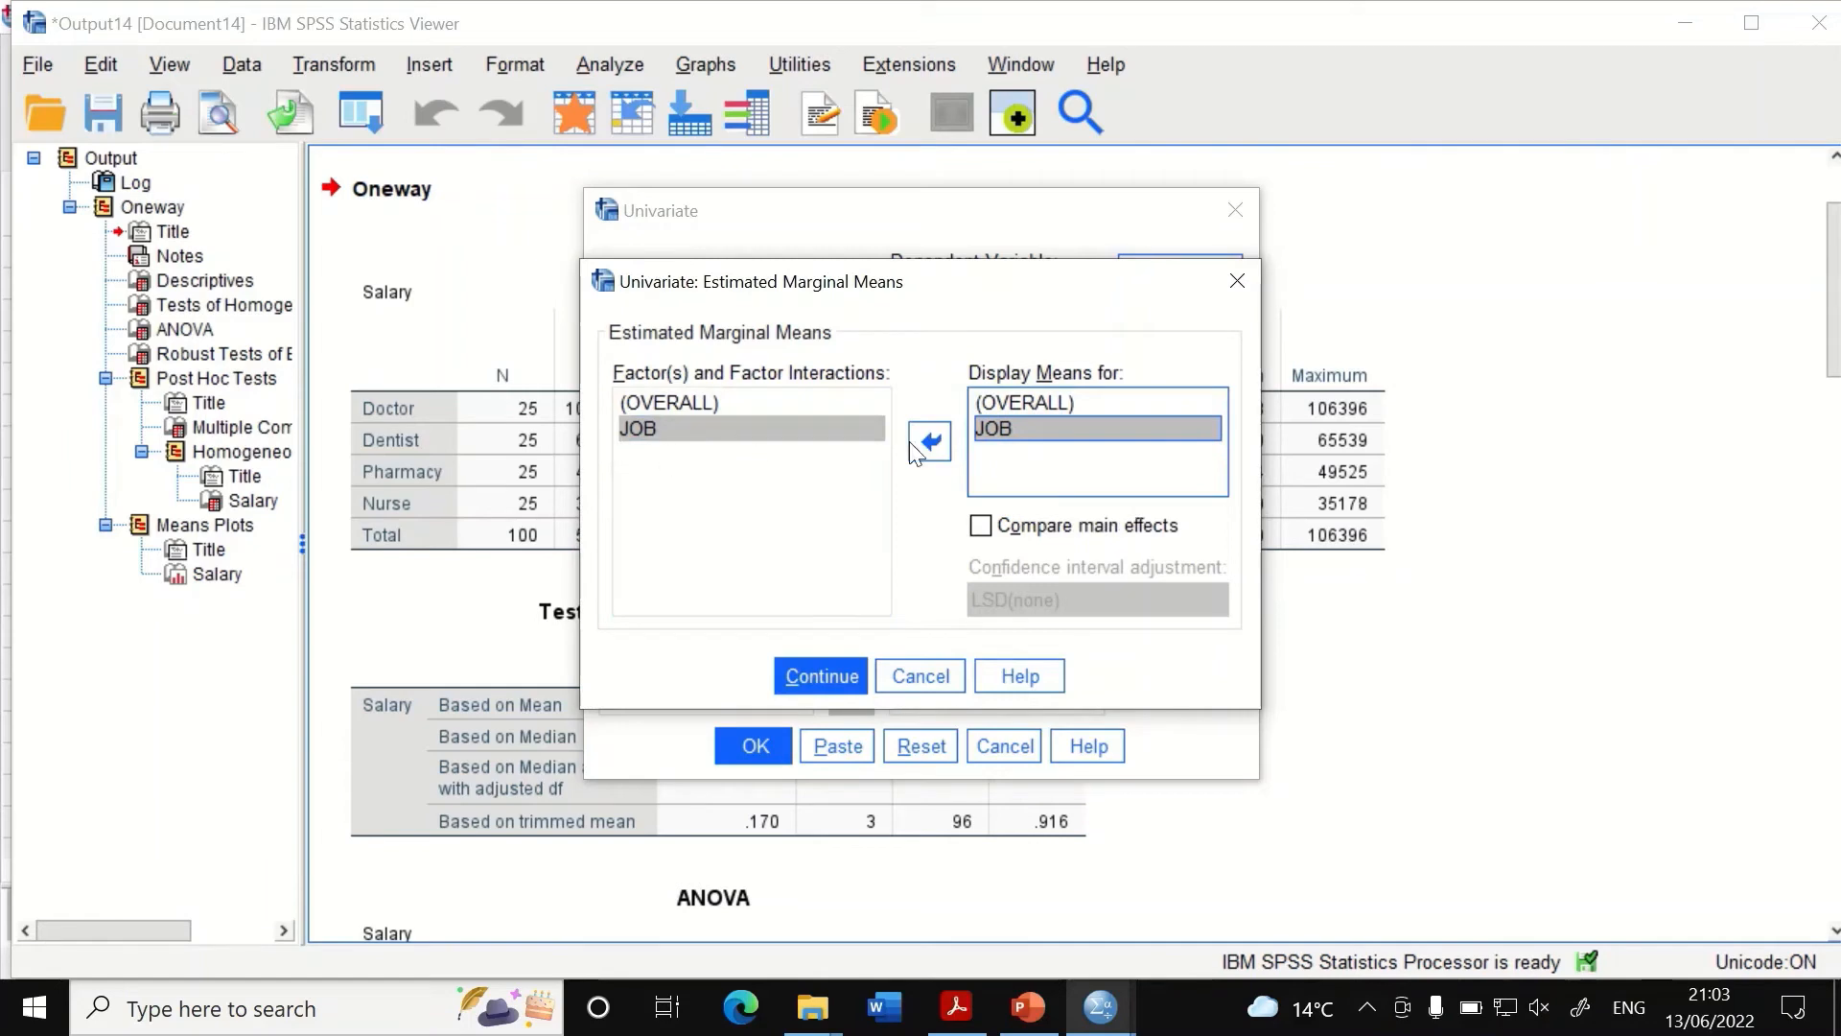
click(979, 526)
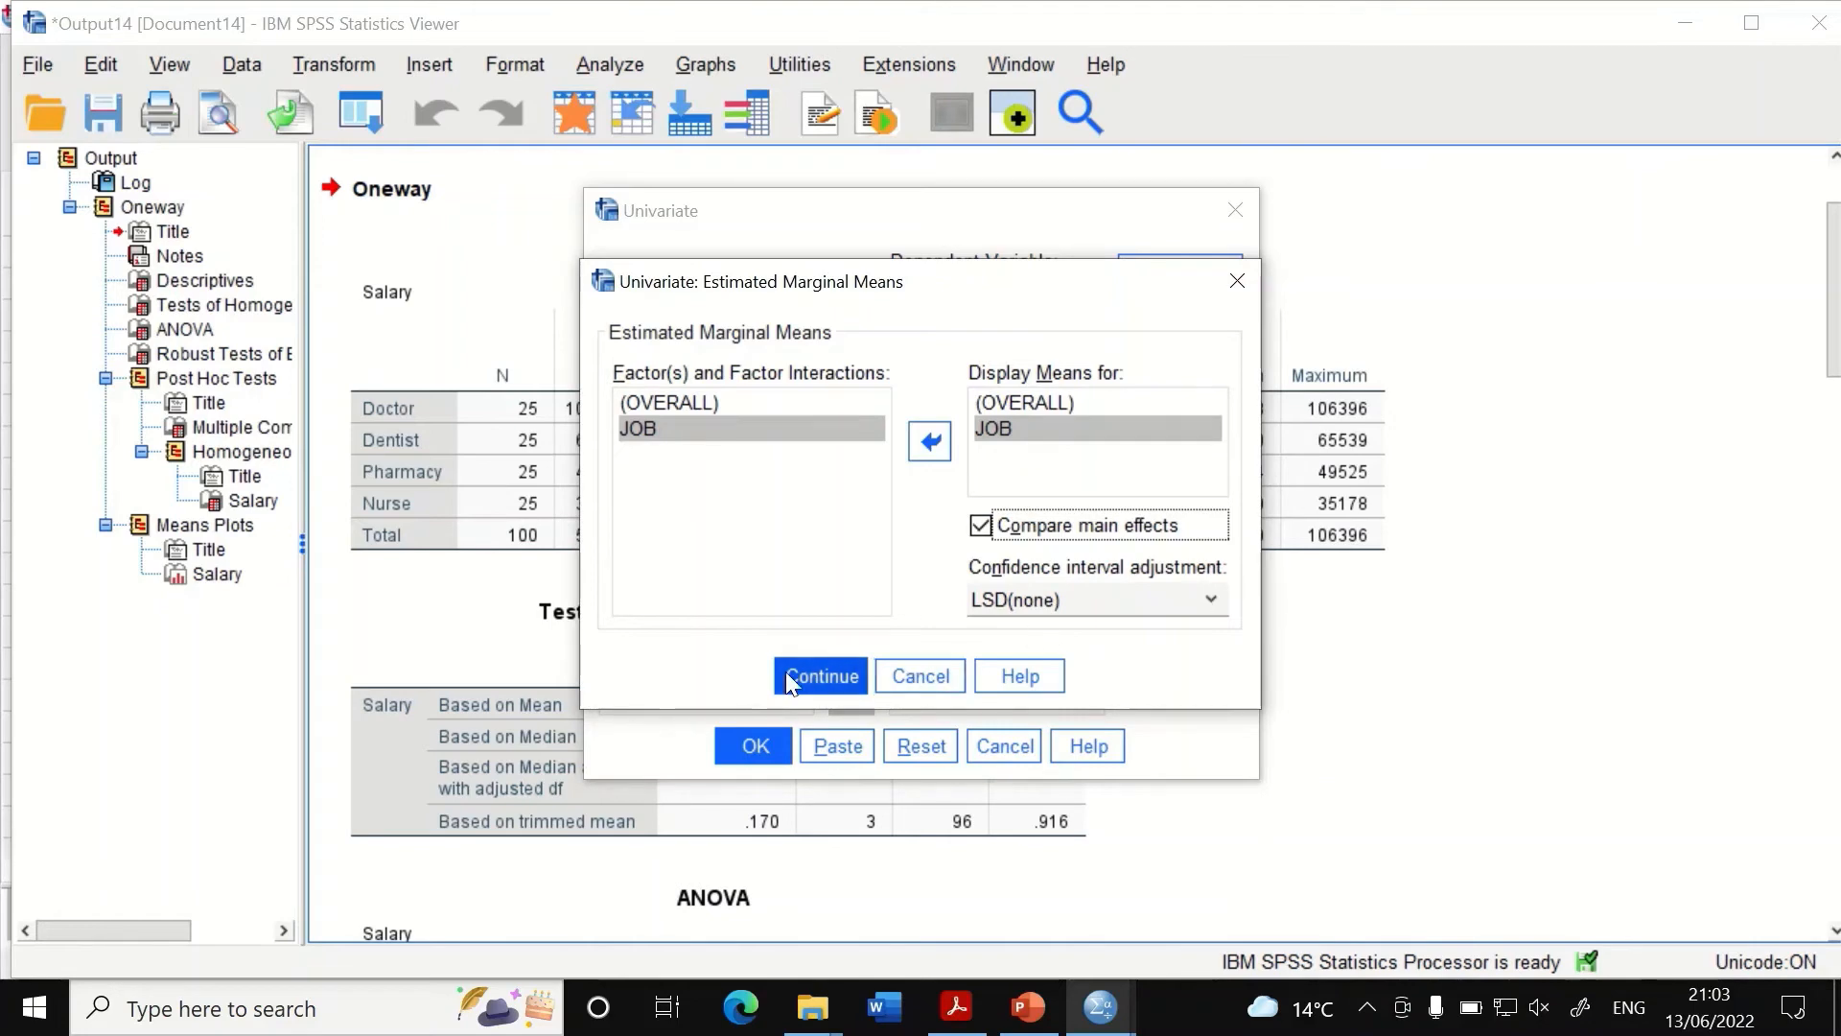
click(813, 678)
Set the univariate analysis to save unstandardized predicted values.
click(1206, 472)
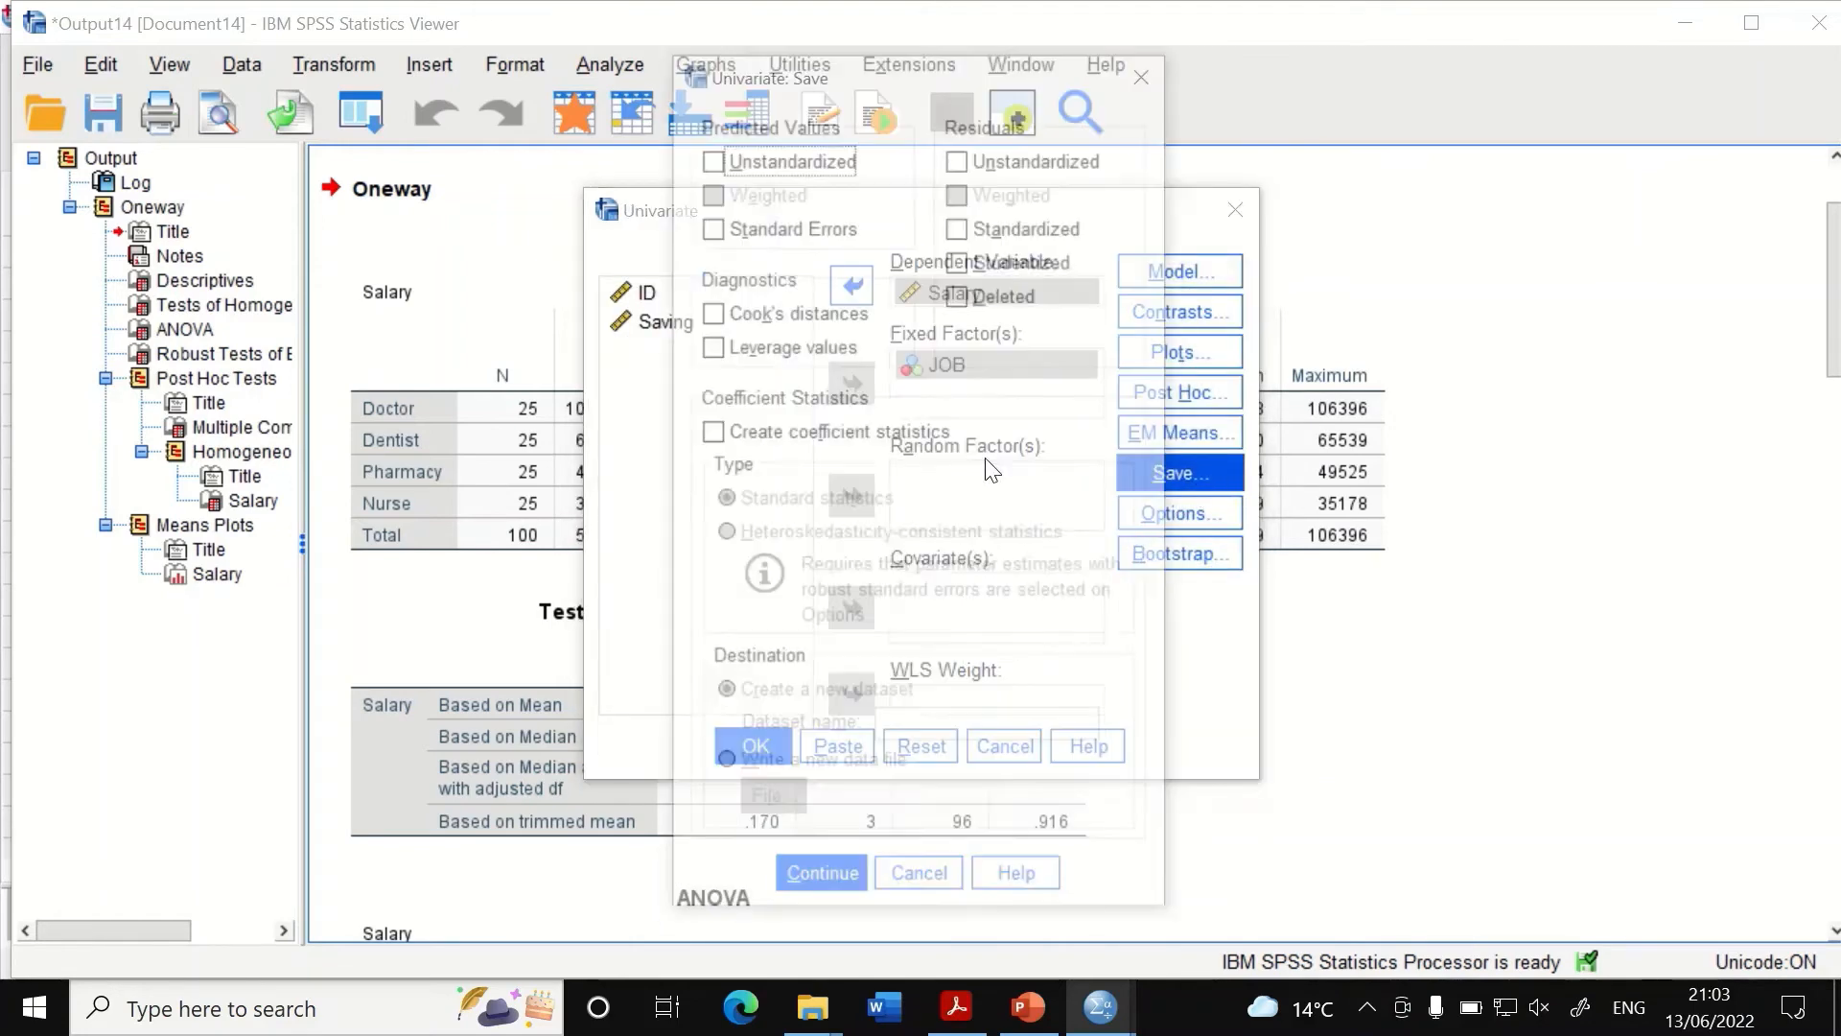
click(770, 165)
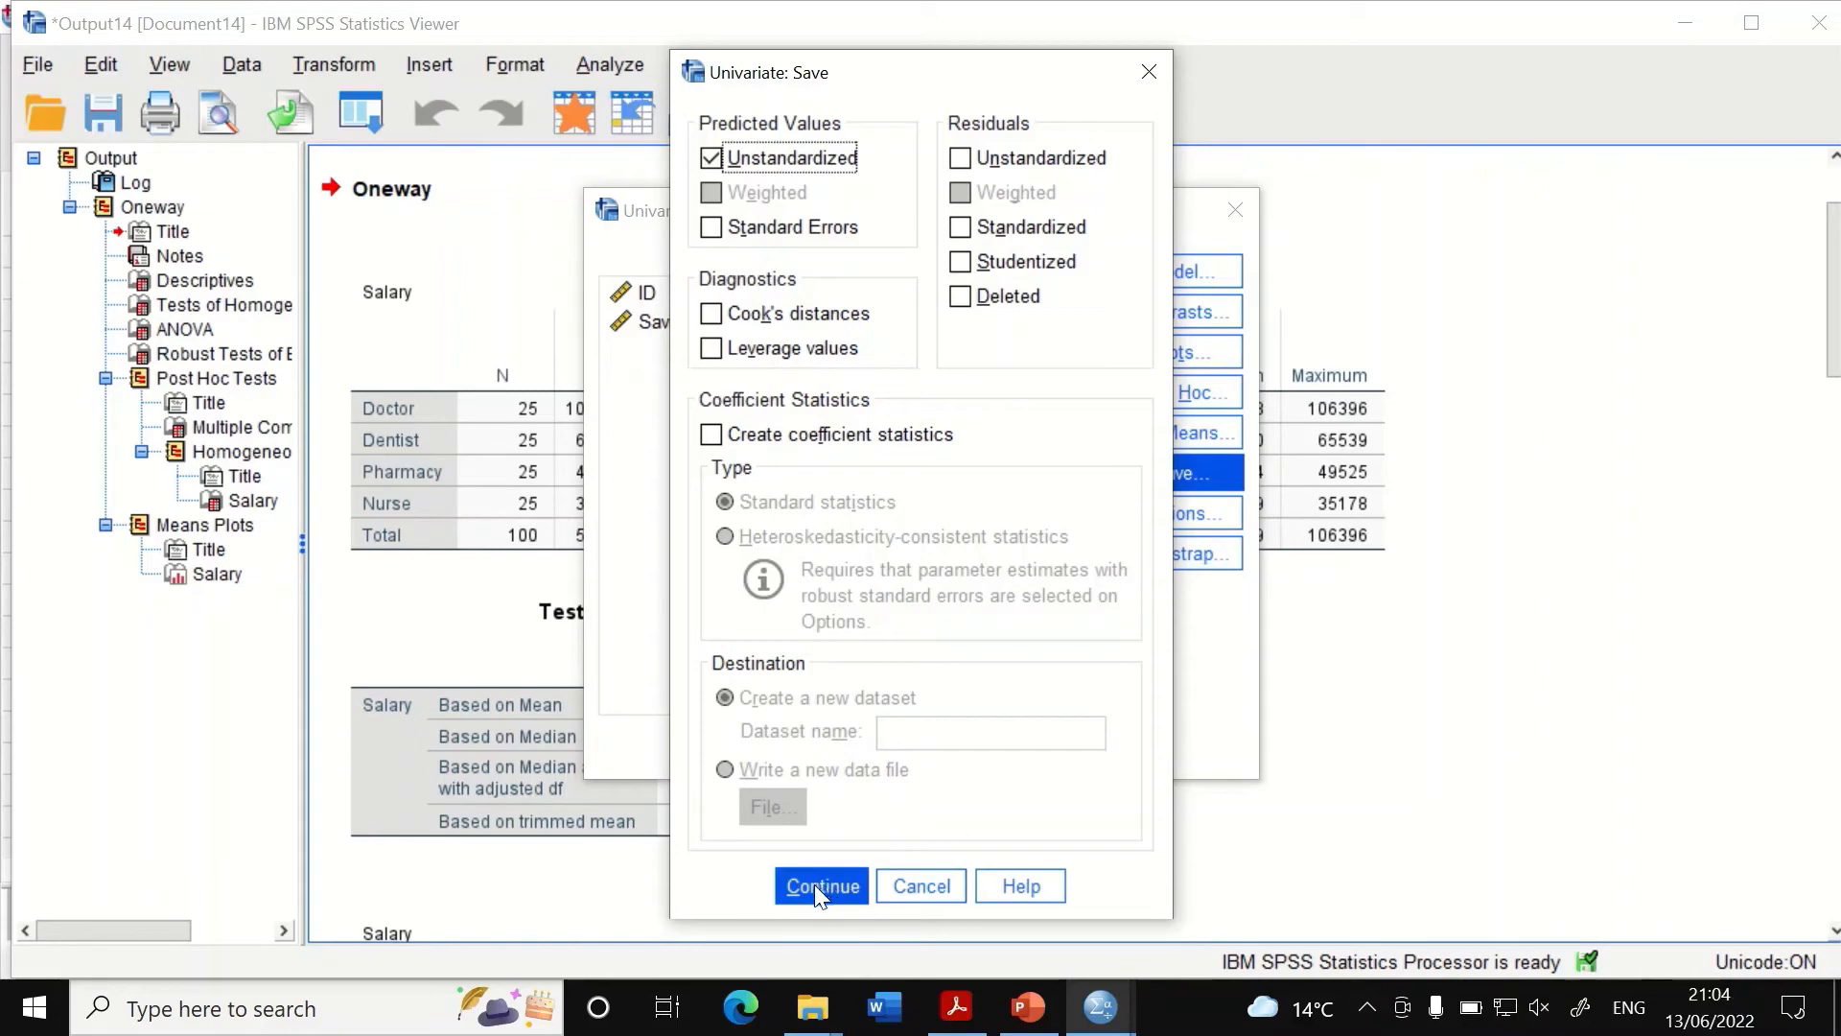
click(785, 884)
Request descriptive statistics, homogeneity tests and estimates of effect size for the univariate model, and run the analysis.
click(1189, 513)
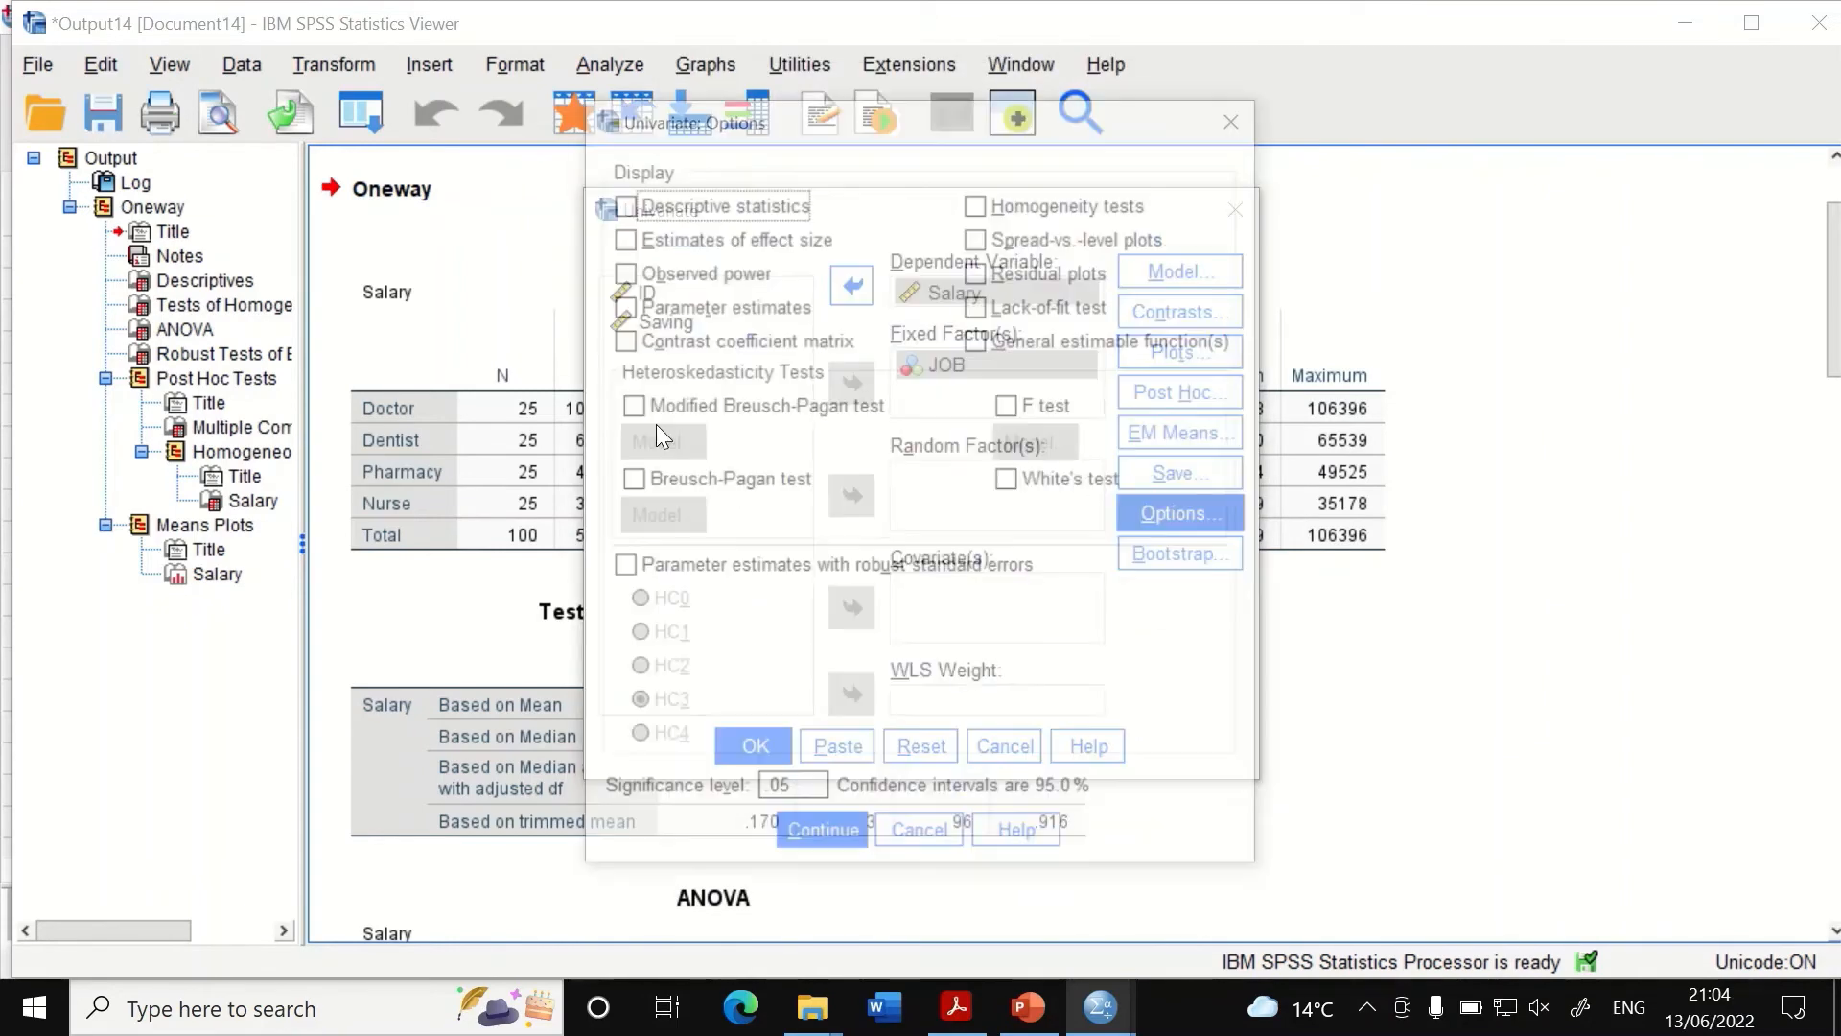
click(678, 211)
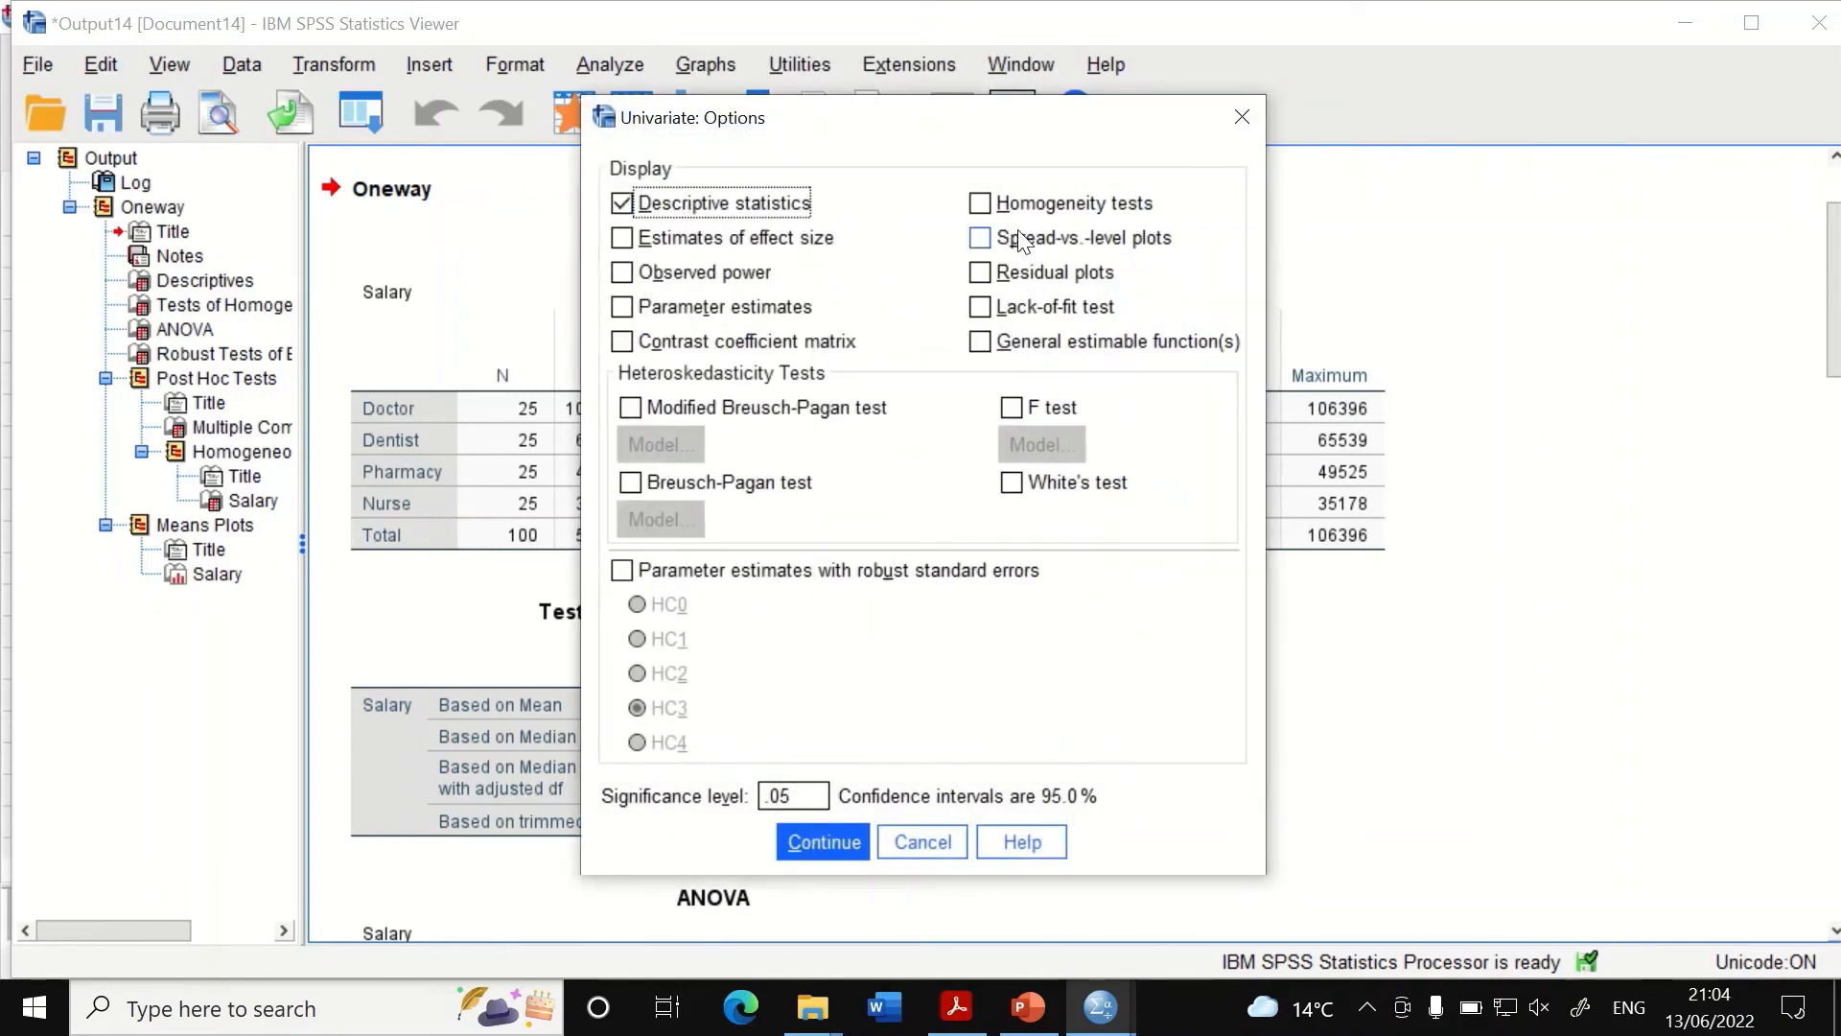
click(1010, 209)
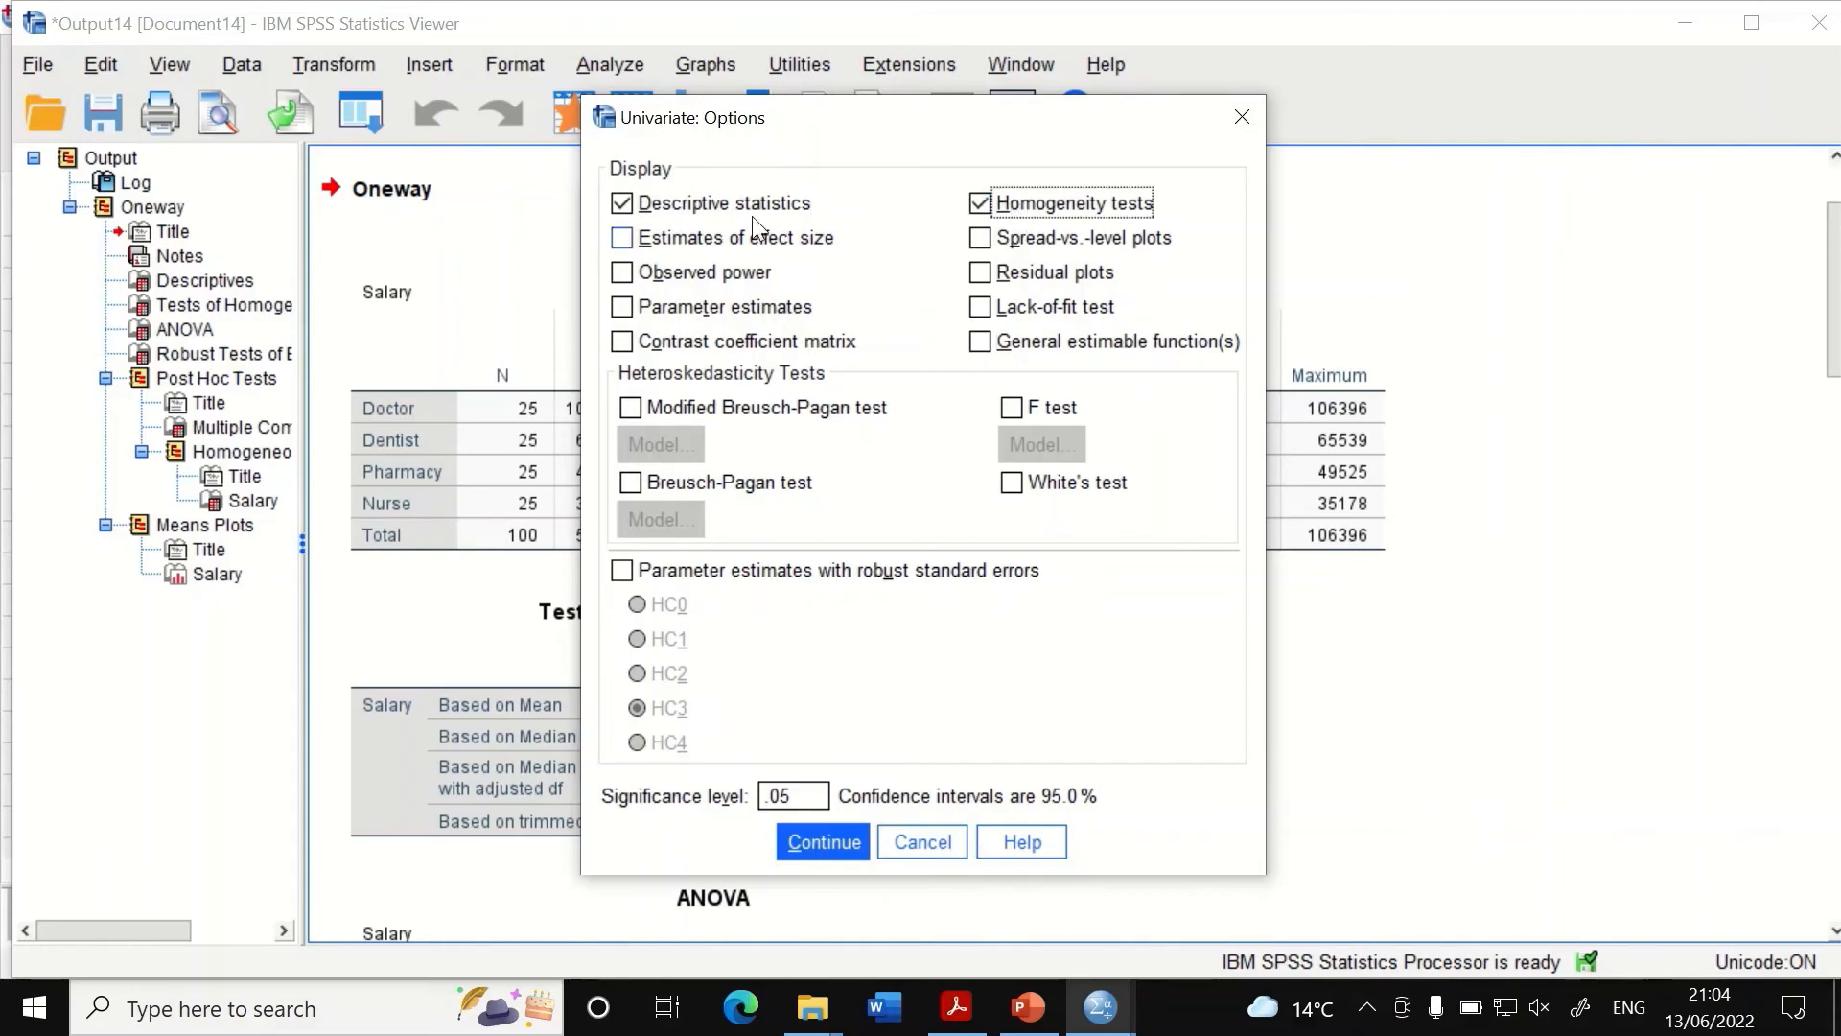
click(721, 246)
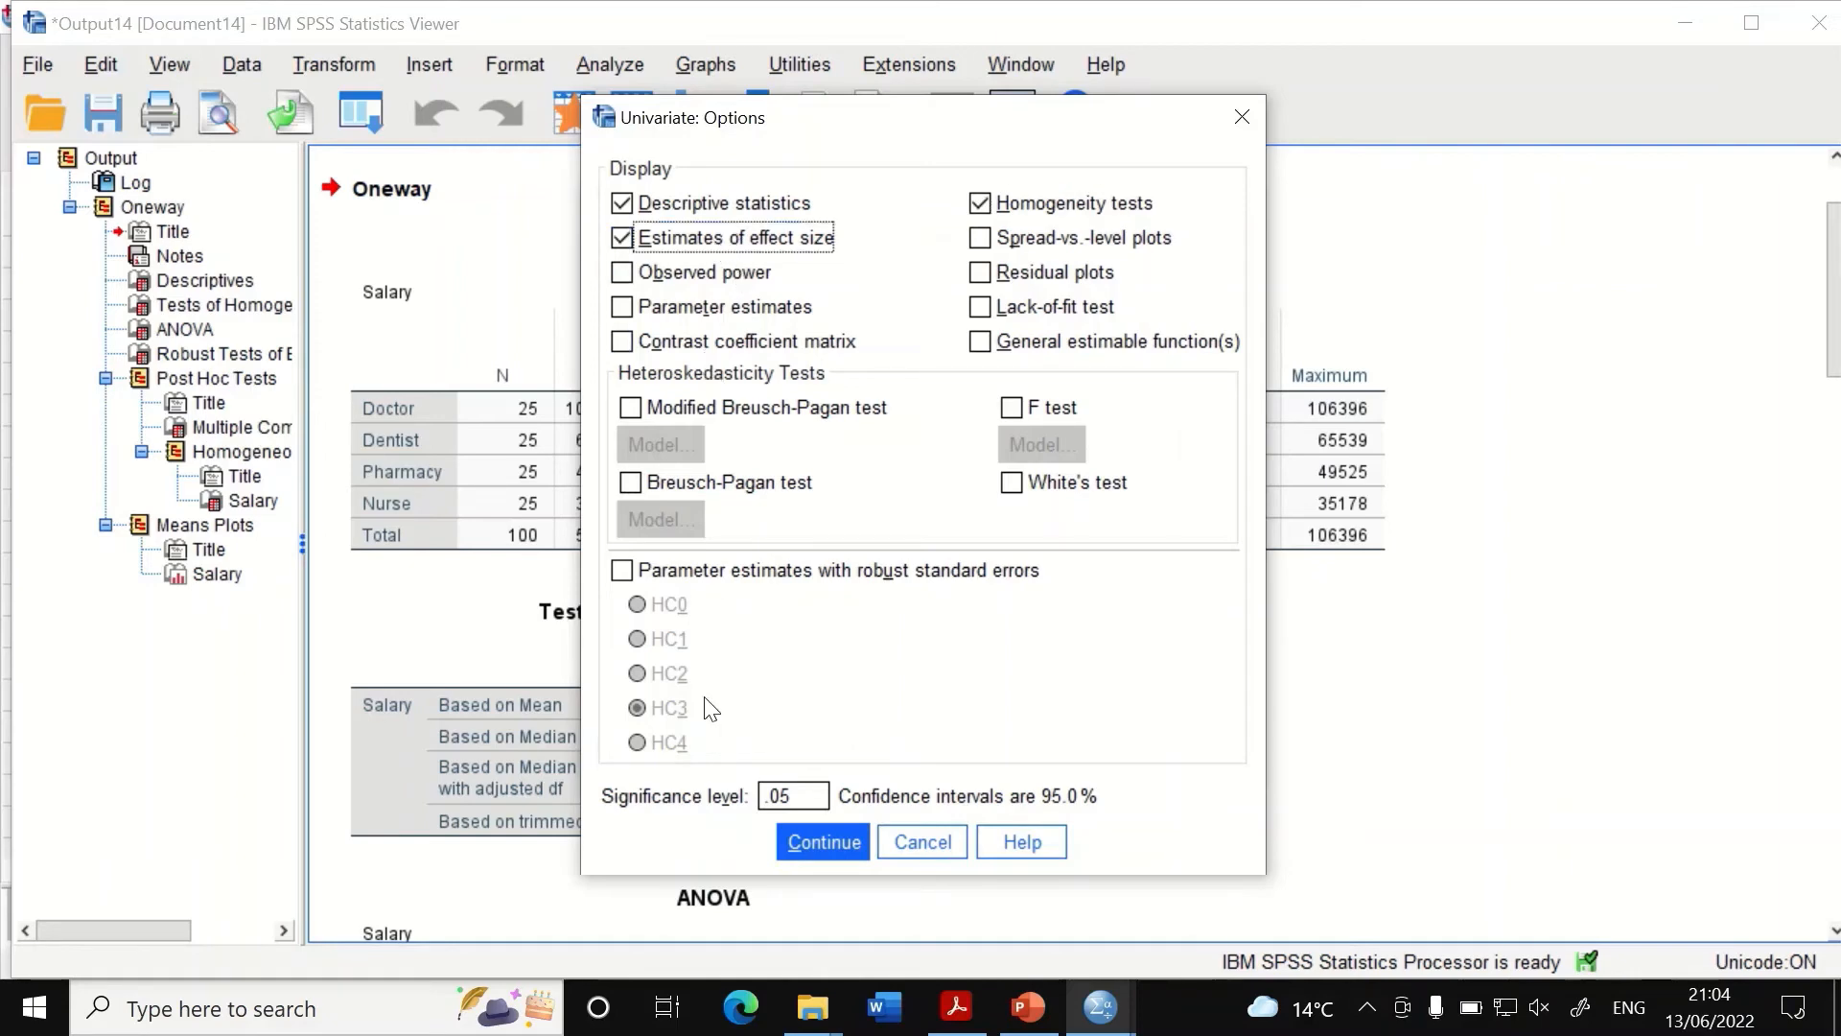
click(801, 832)
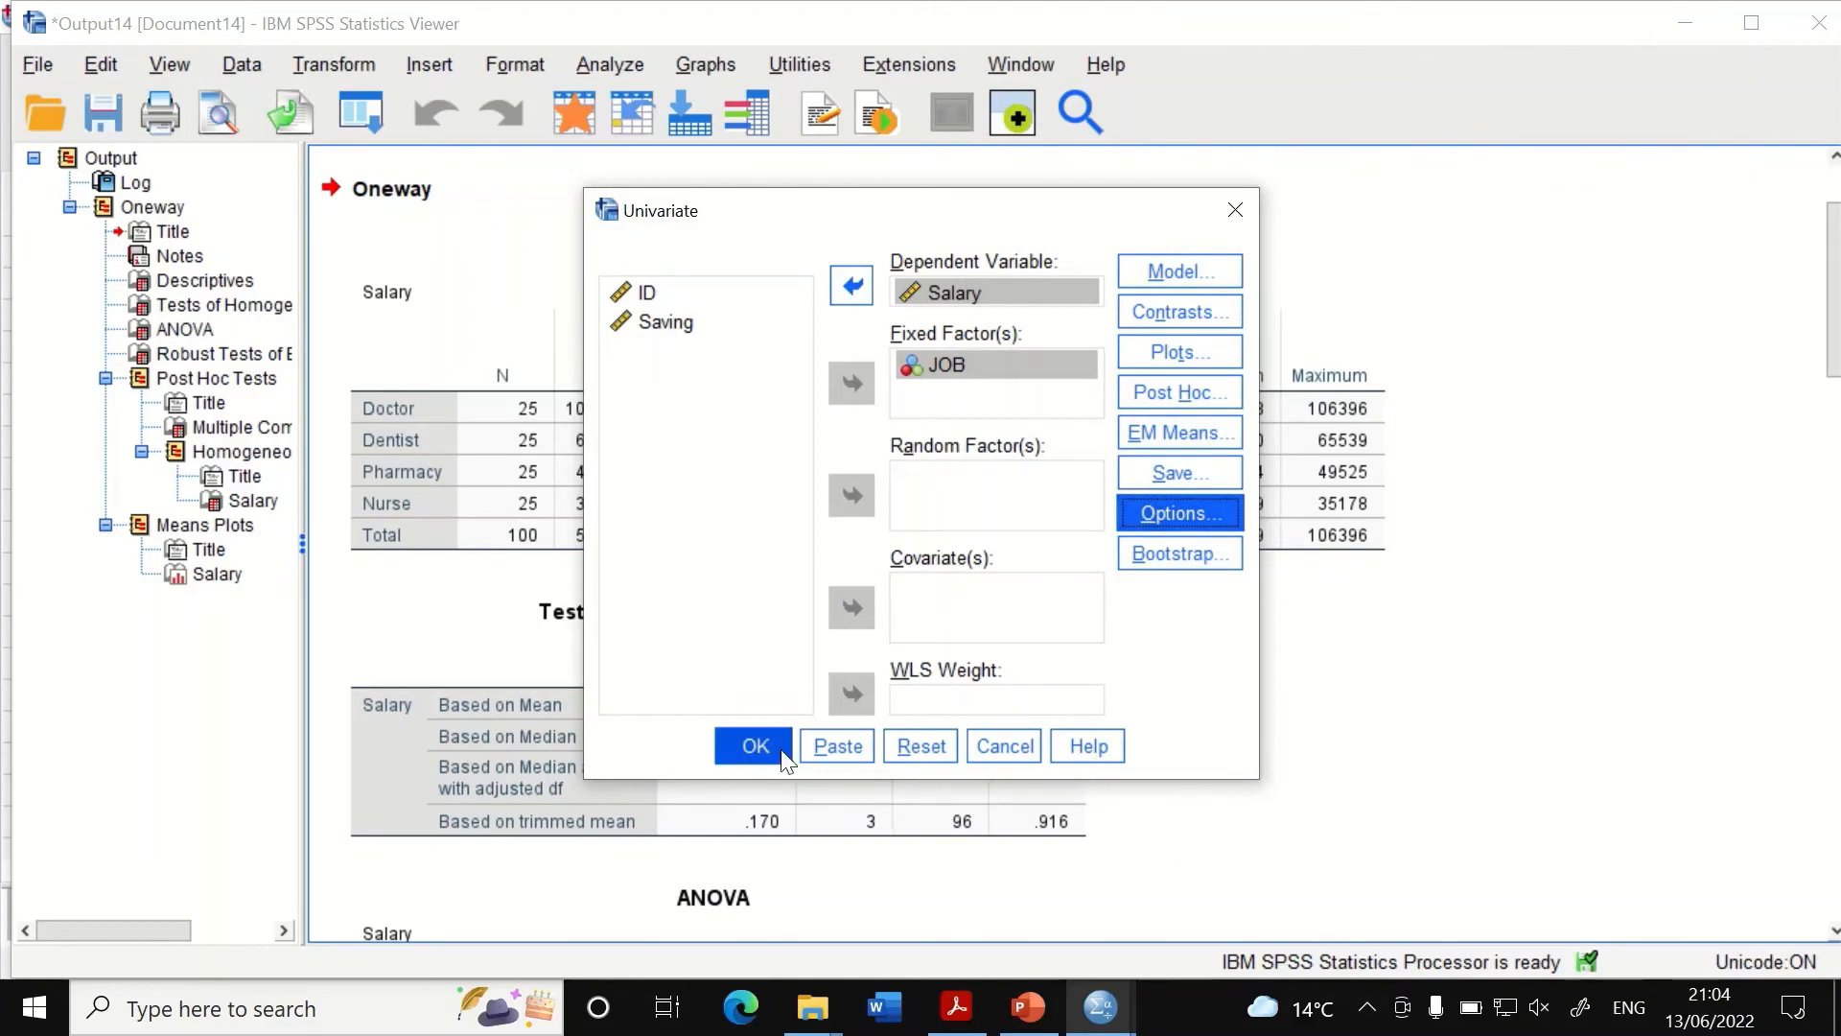
click(755, 745)
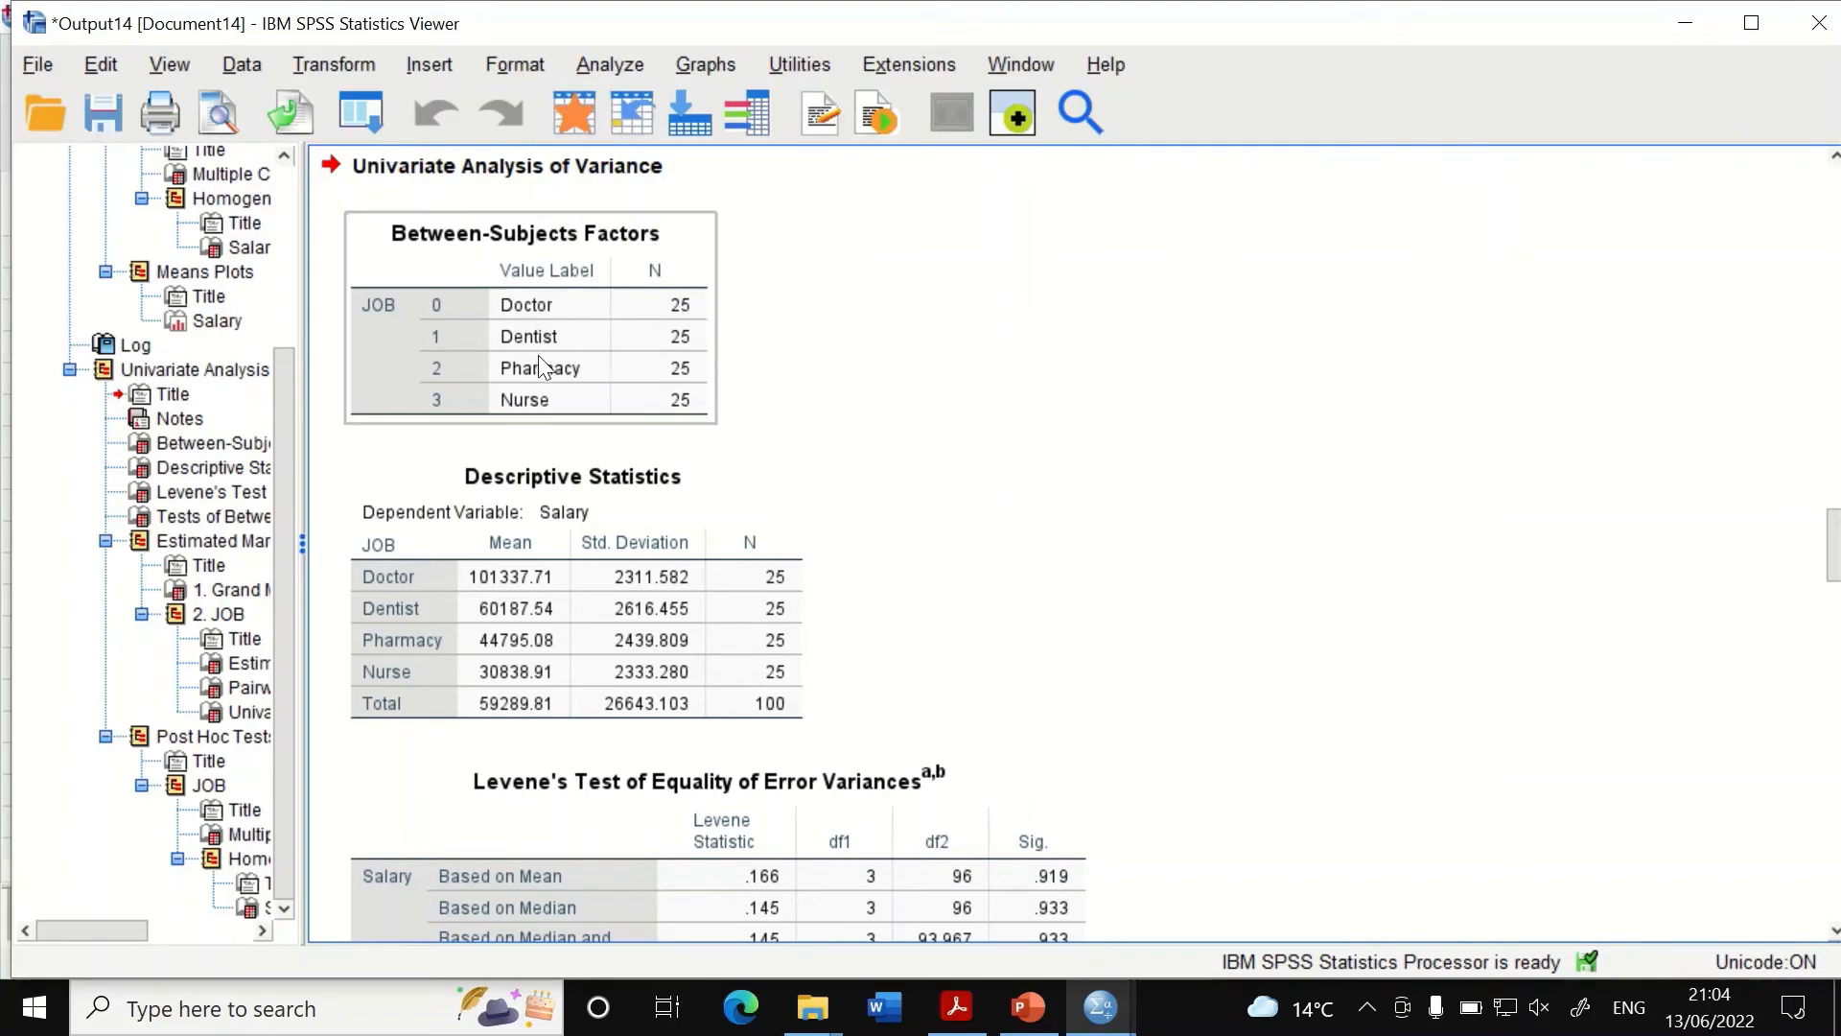
Examine the univariate output's descriptive statistics, Levene's test and tests of between-subjects effects, including partial eta squared.
click(734, 512)
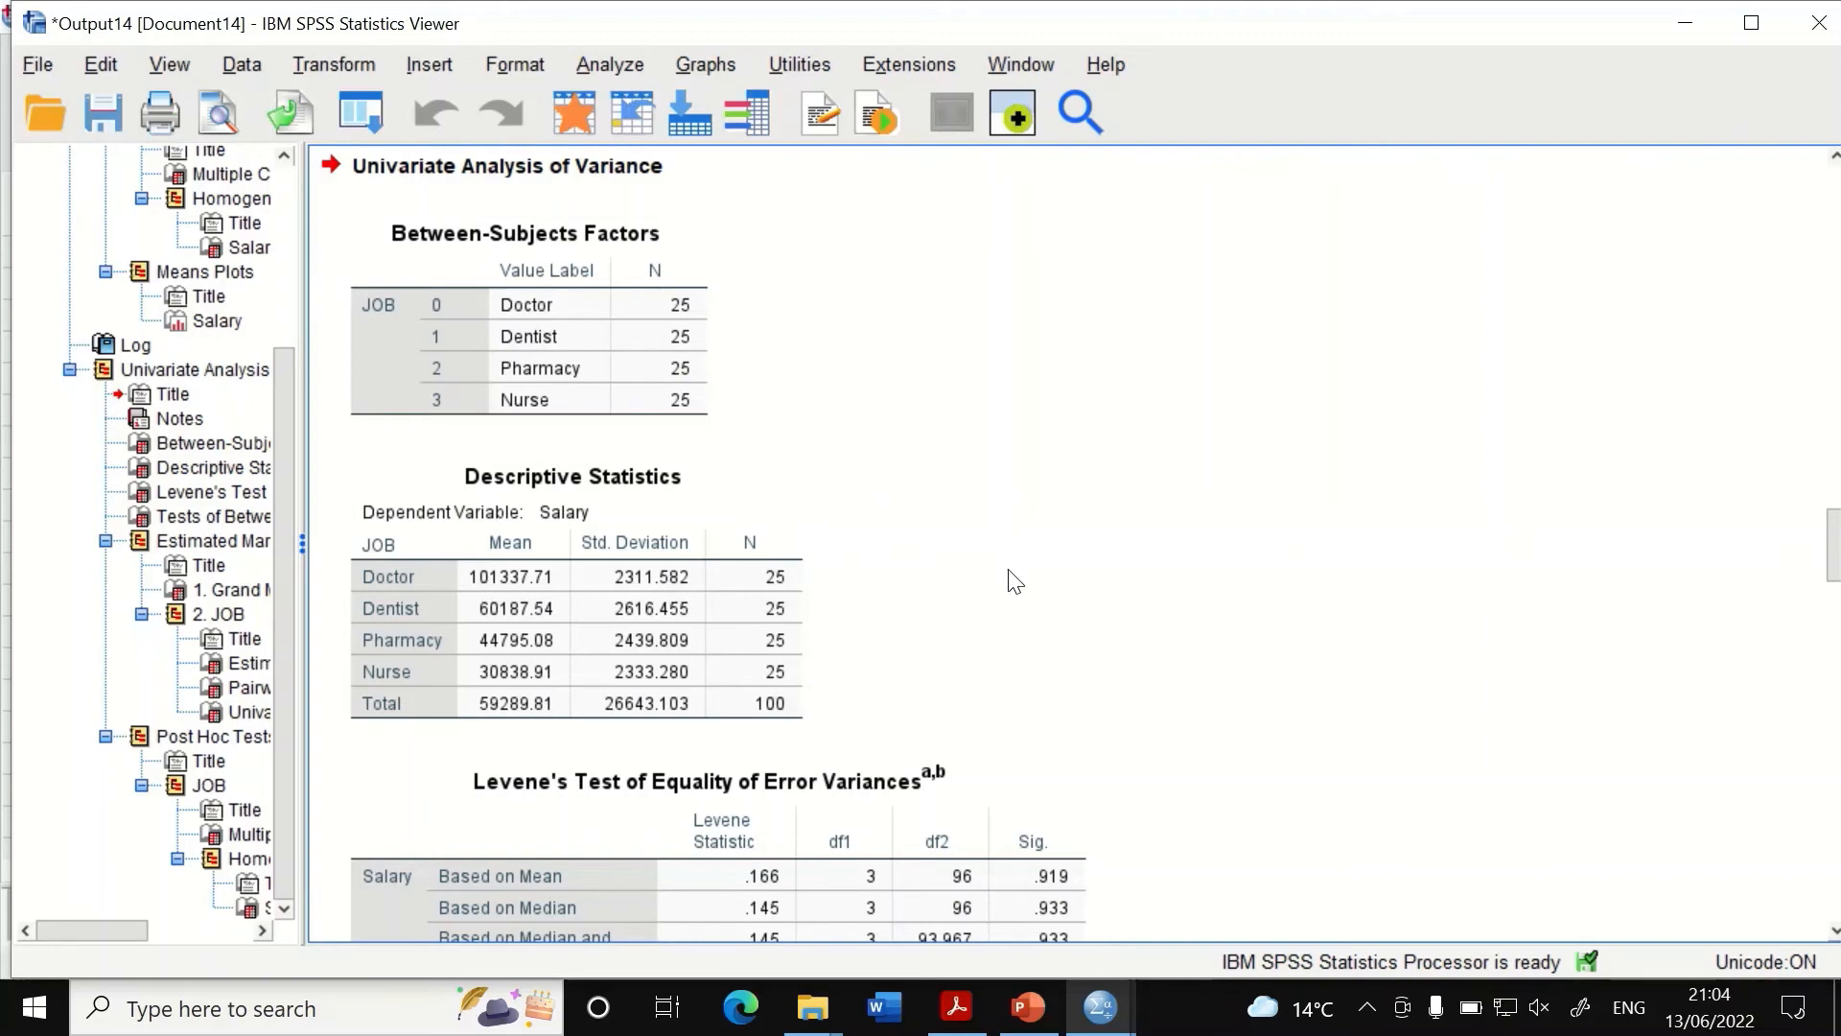
scroll(1016, 582, down, 3)
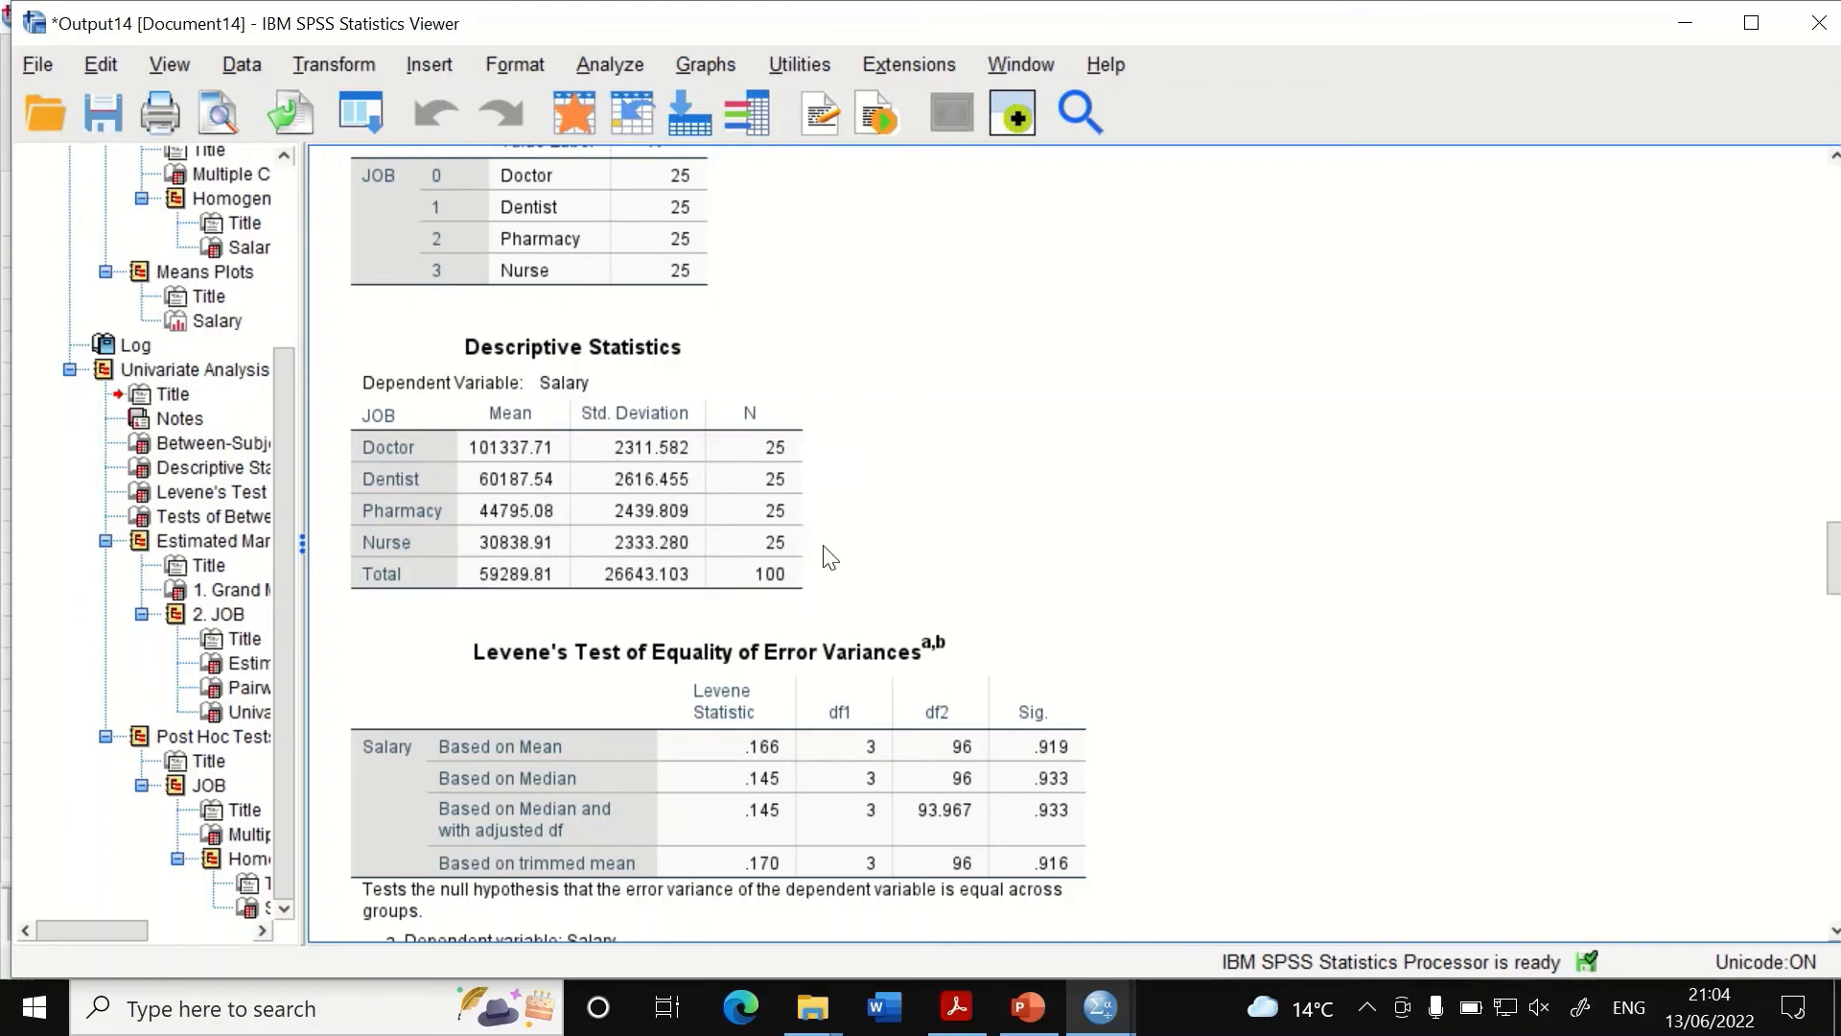
scroll(840, 557, down, 3)
scroll(1062, 635, down, 3)
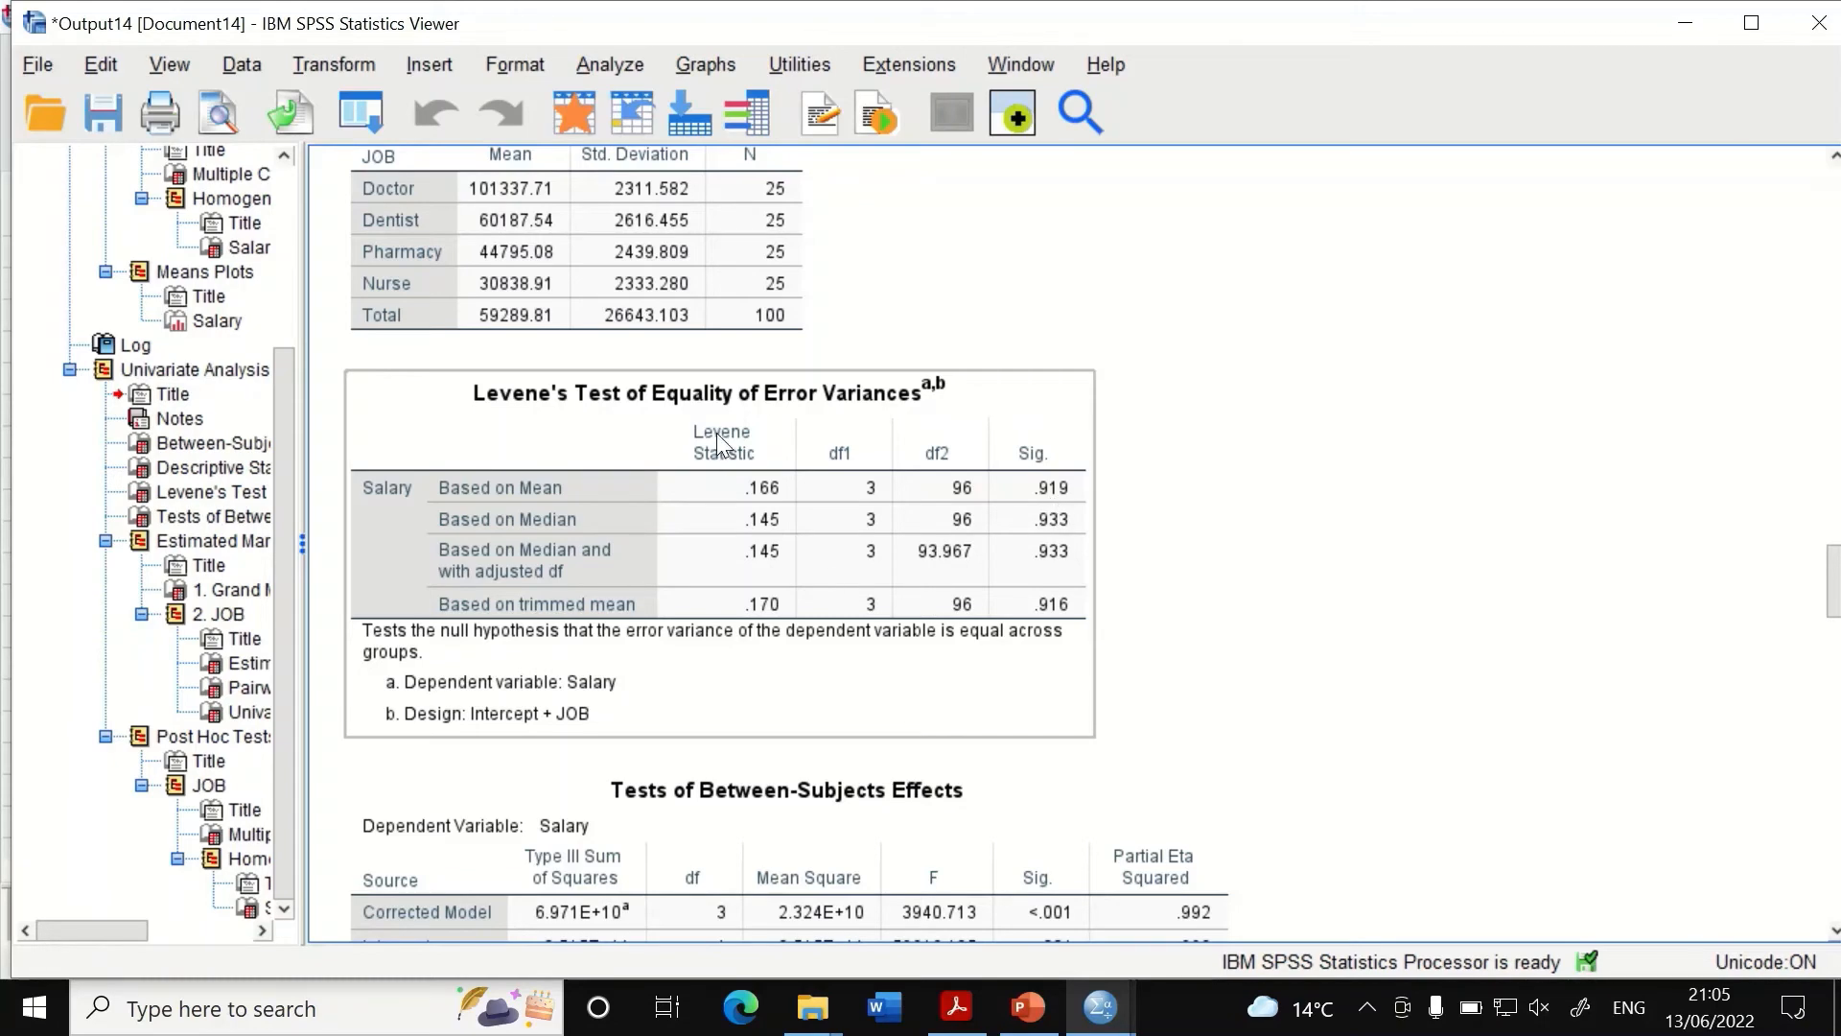
scroll(731, 422, up, 3)
scroll(959, 470, down, 6)
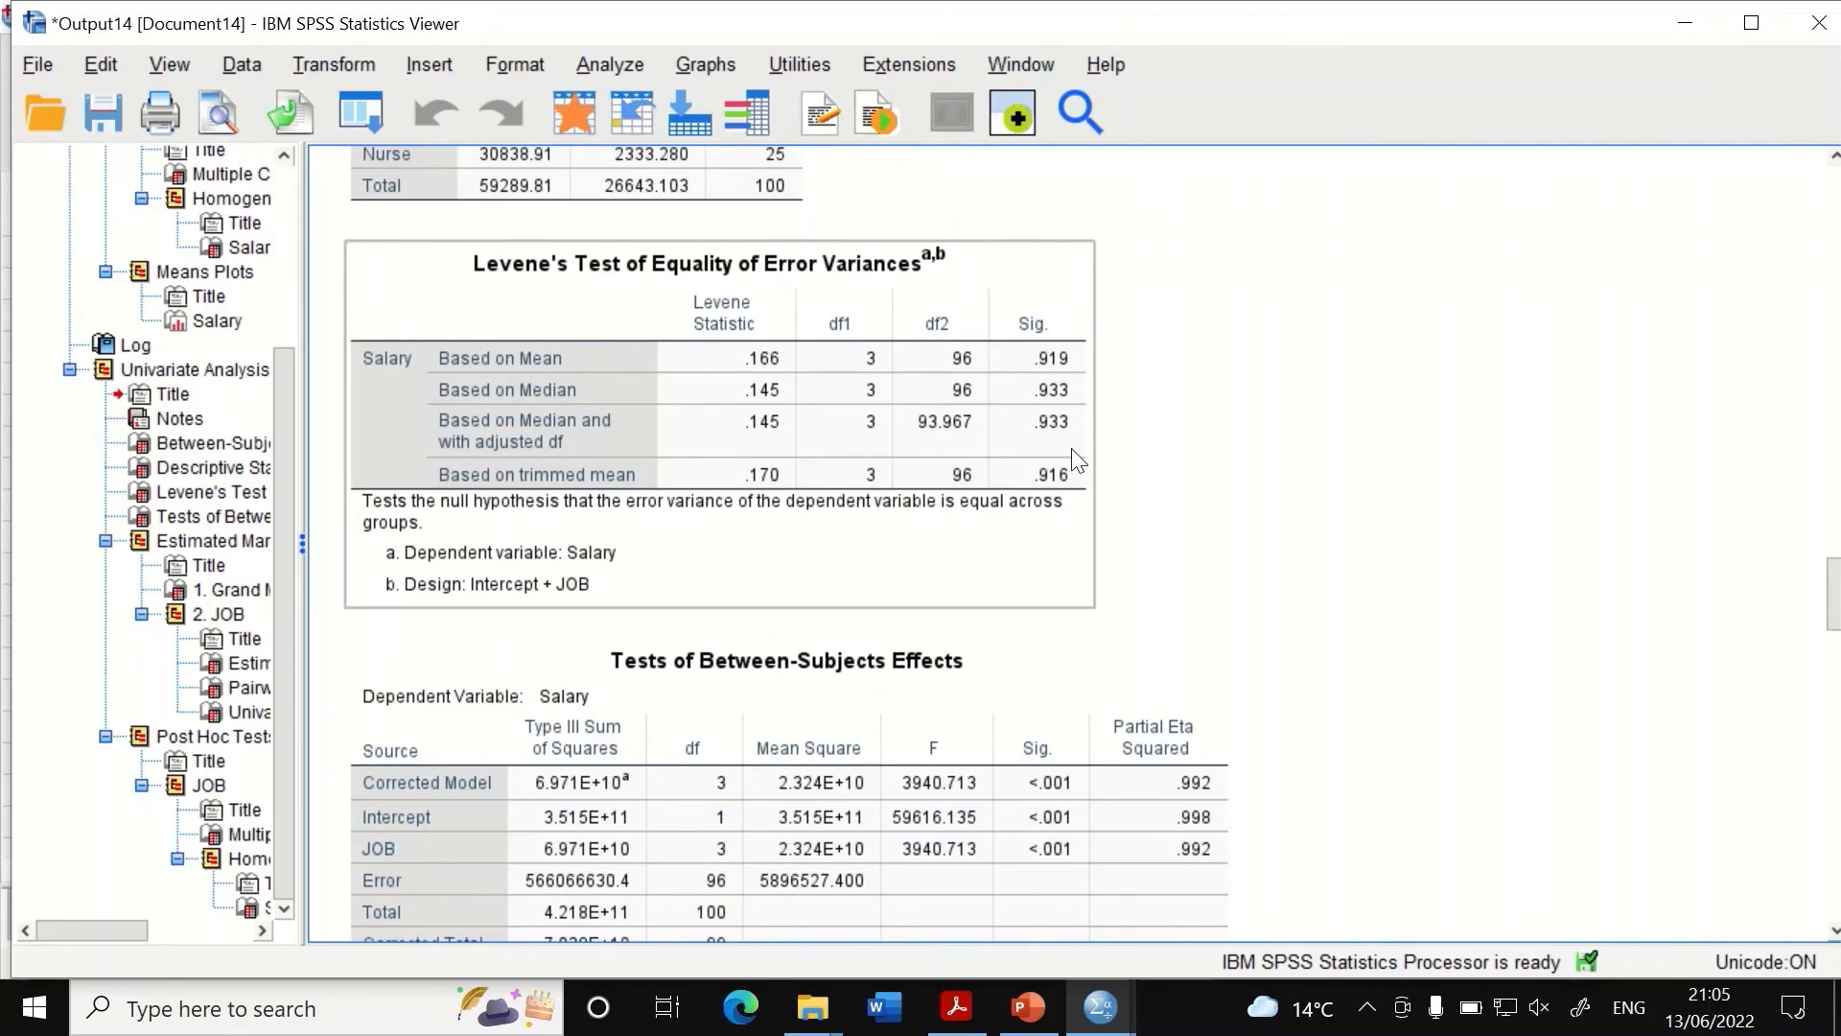
scroll(1052, 436, down, 5)
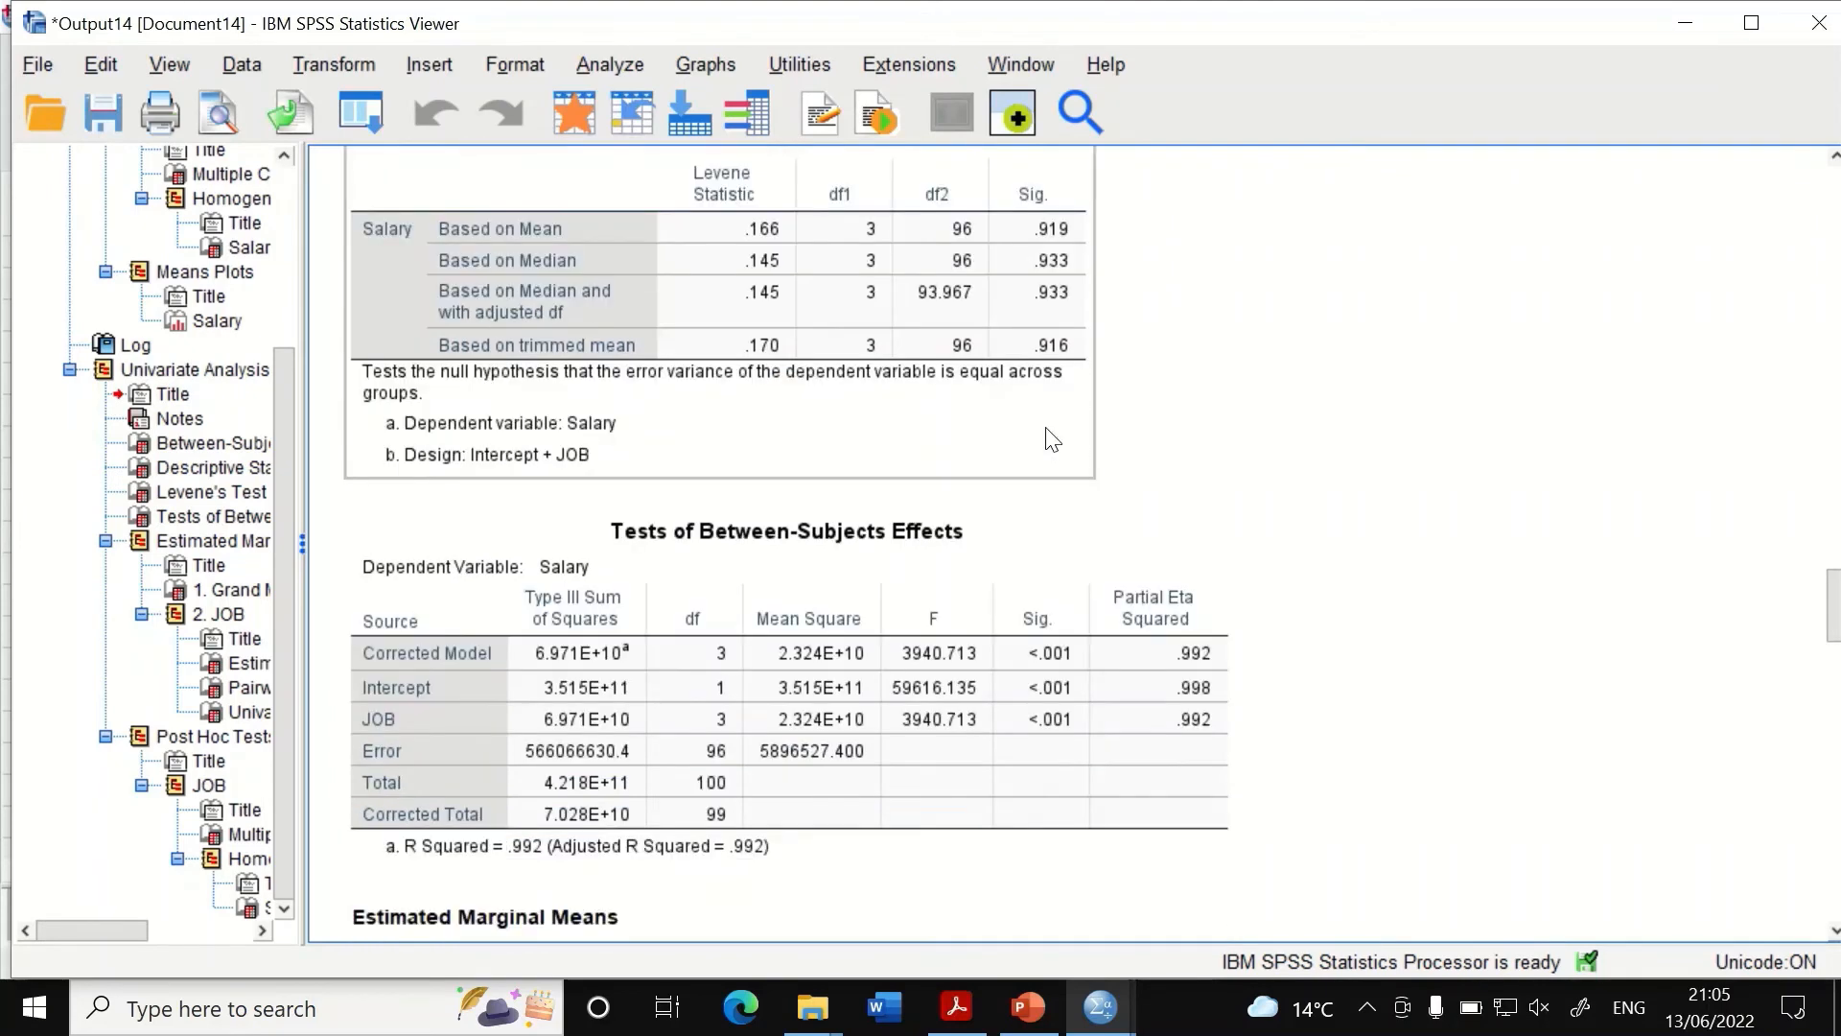
scroll(1052, 437, up, 8)
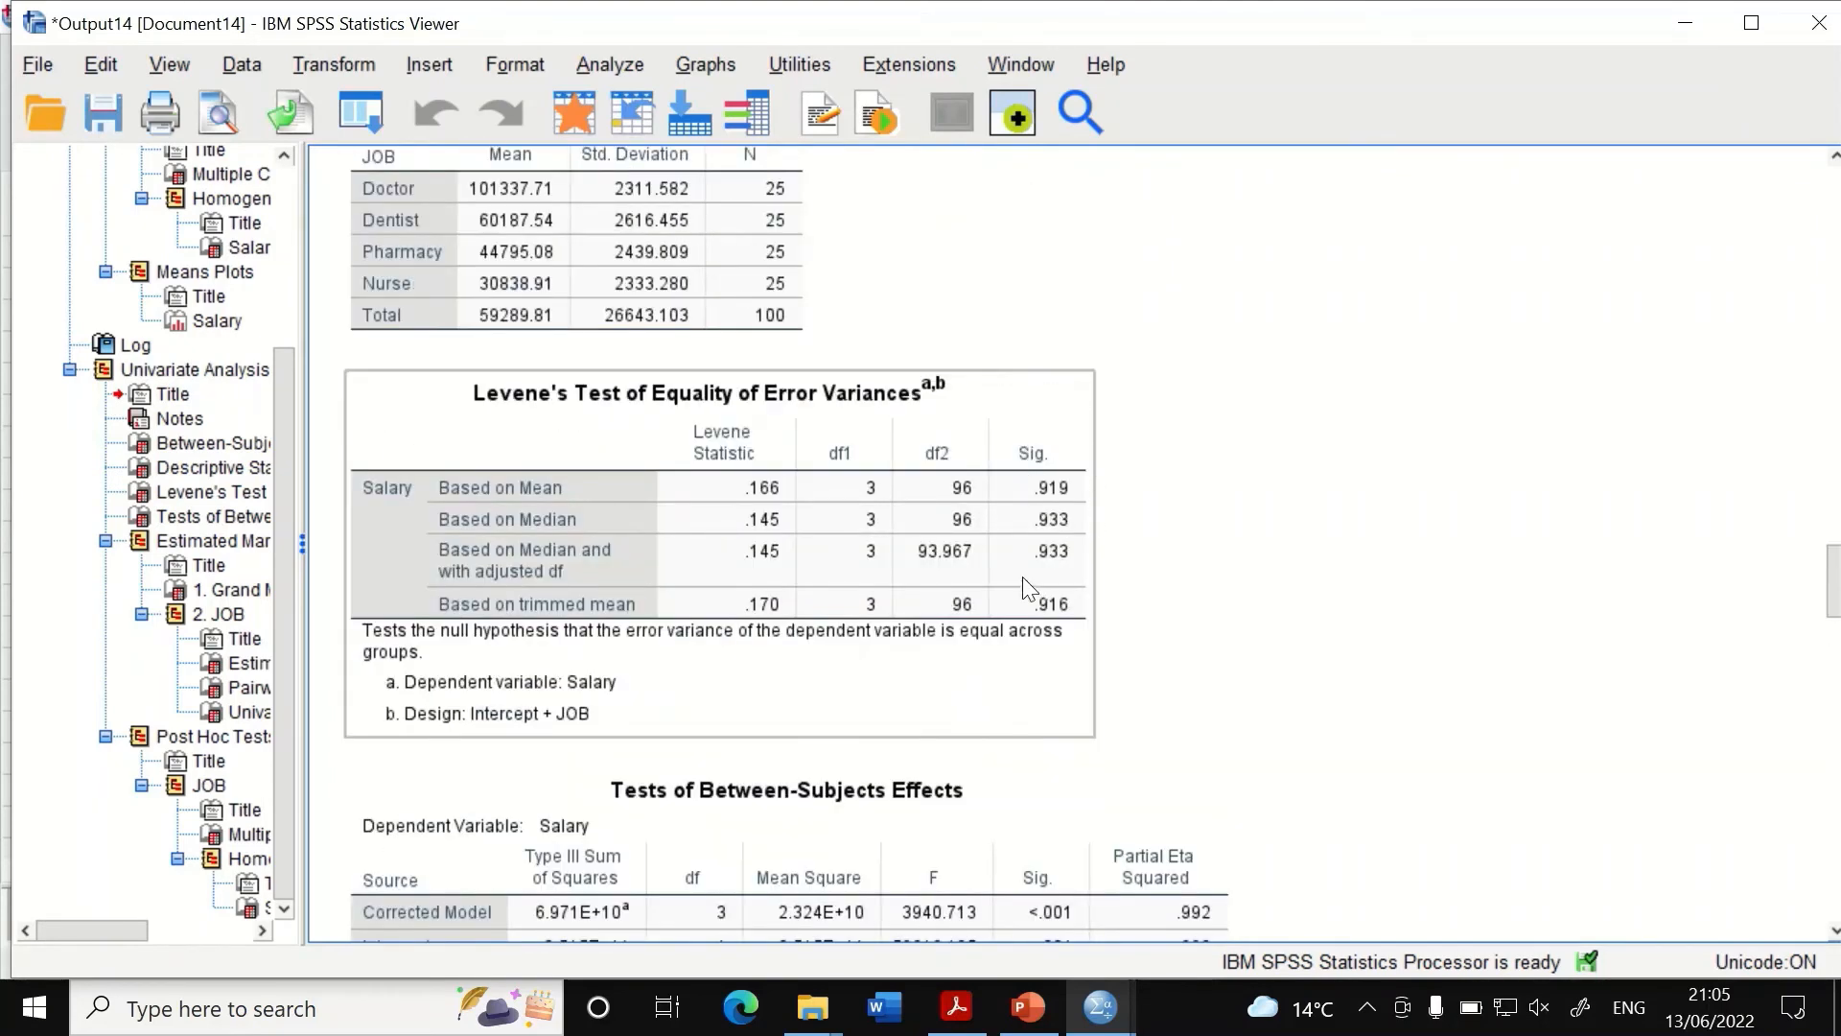
scroll(1022, 577, down, 10)
scroll(1059, 523, up, 3)
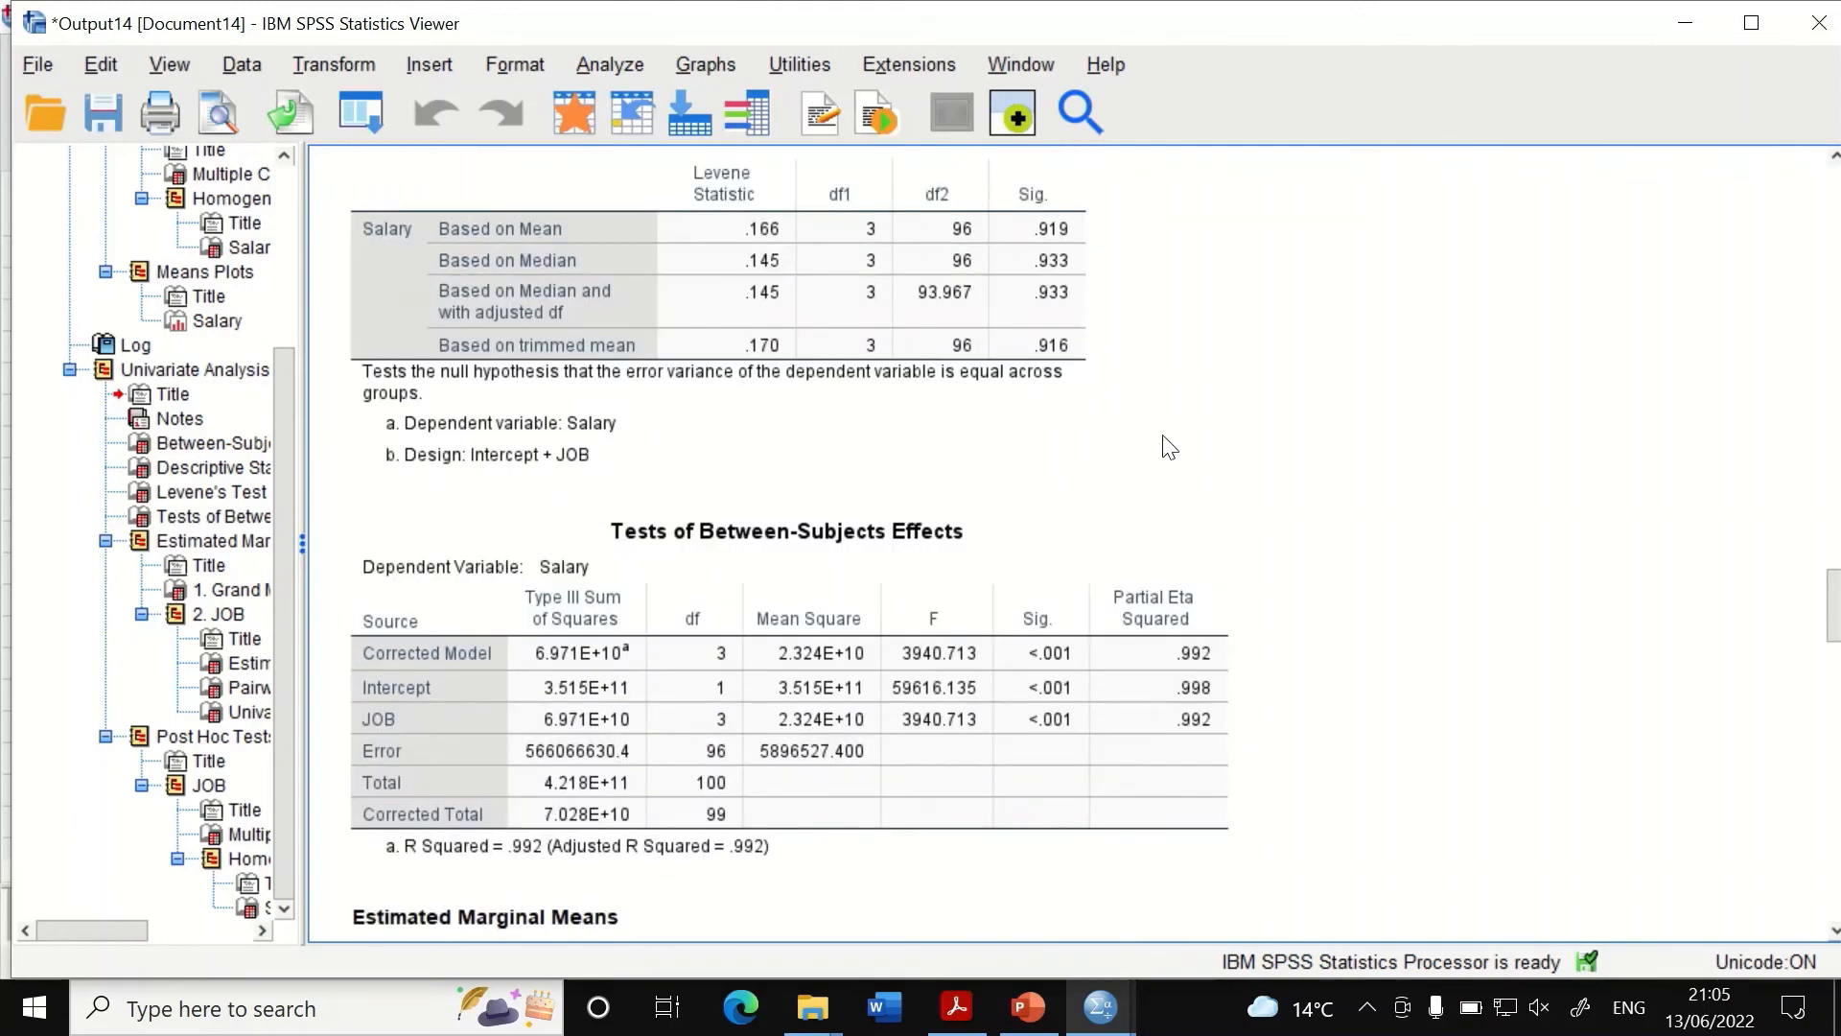
scroll(1171, 518, down, 3)
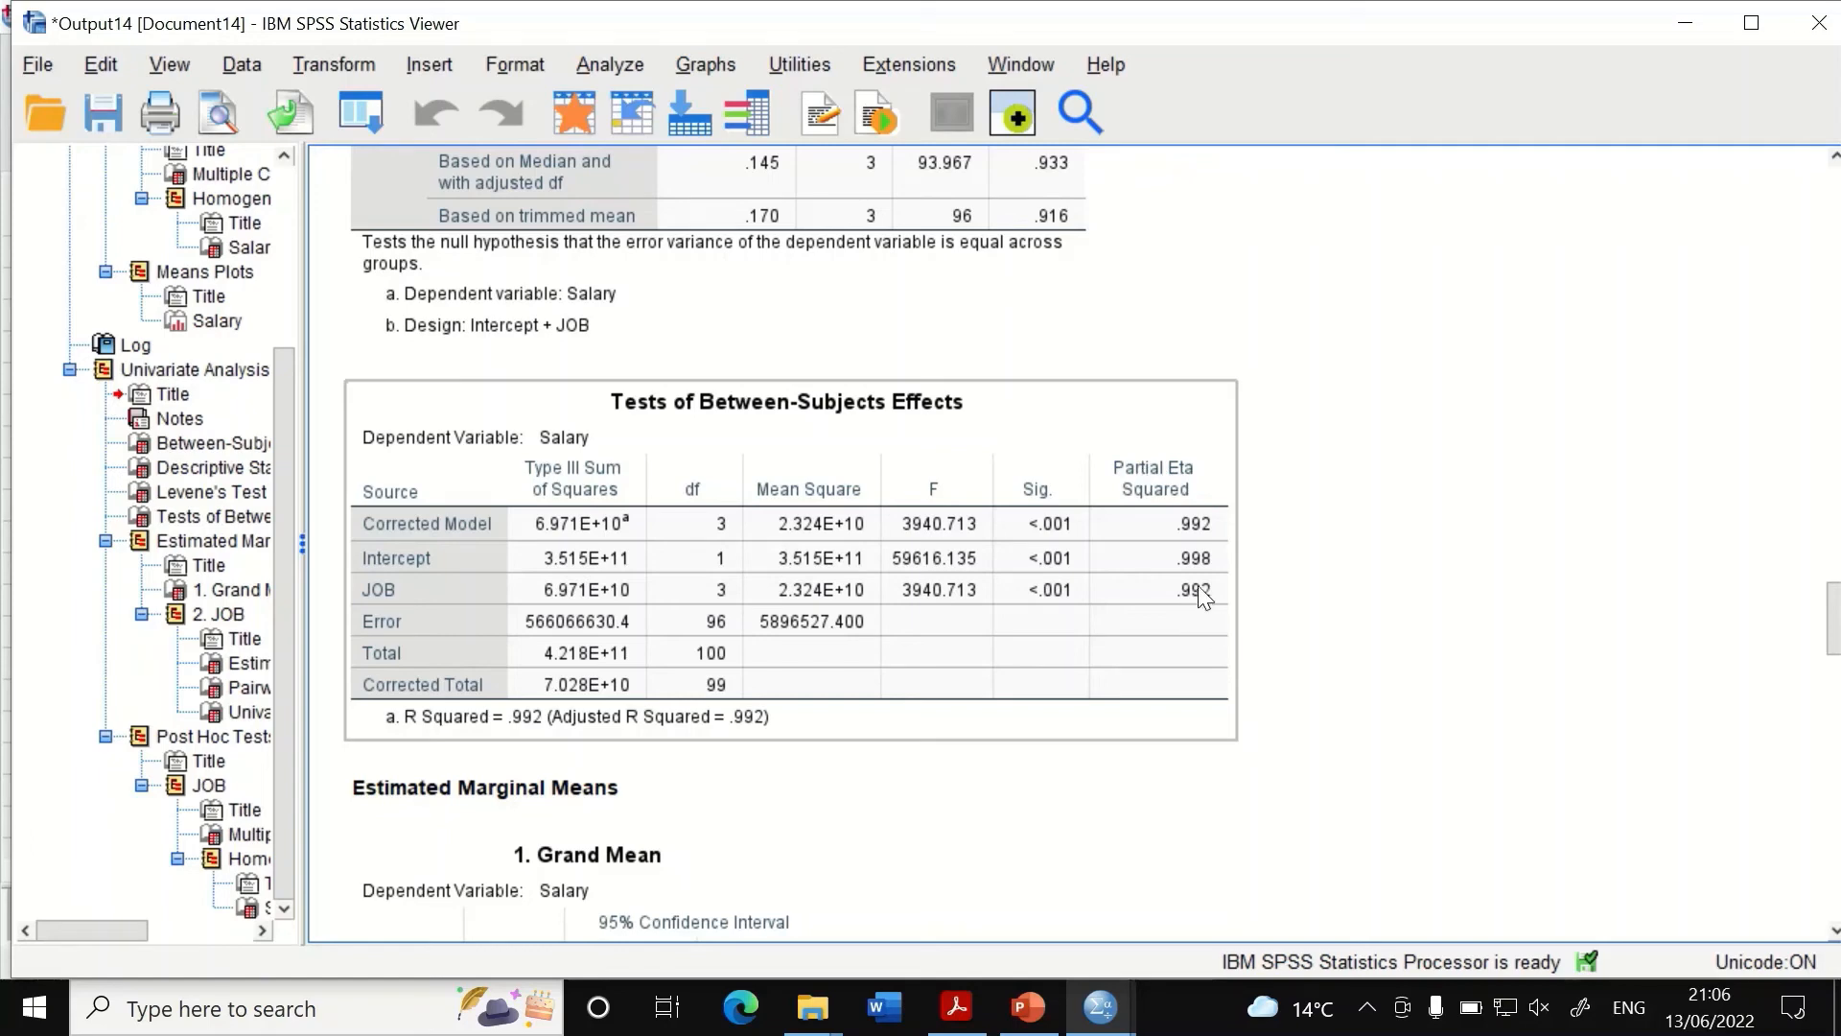
Examine the estimated marginal means for JOB and the LSD pairwise comparisons of Salary.
scroll(1207, 671, down, 10)
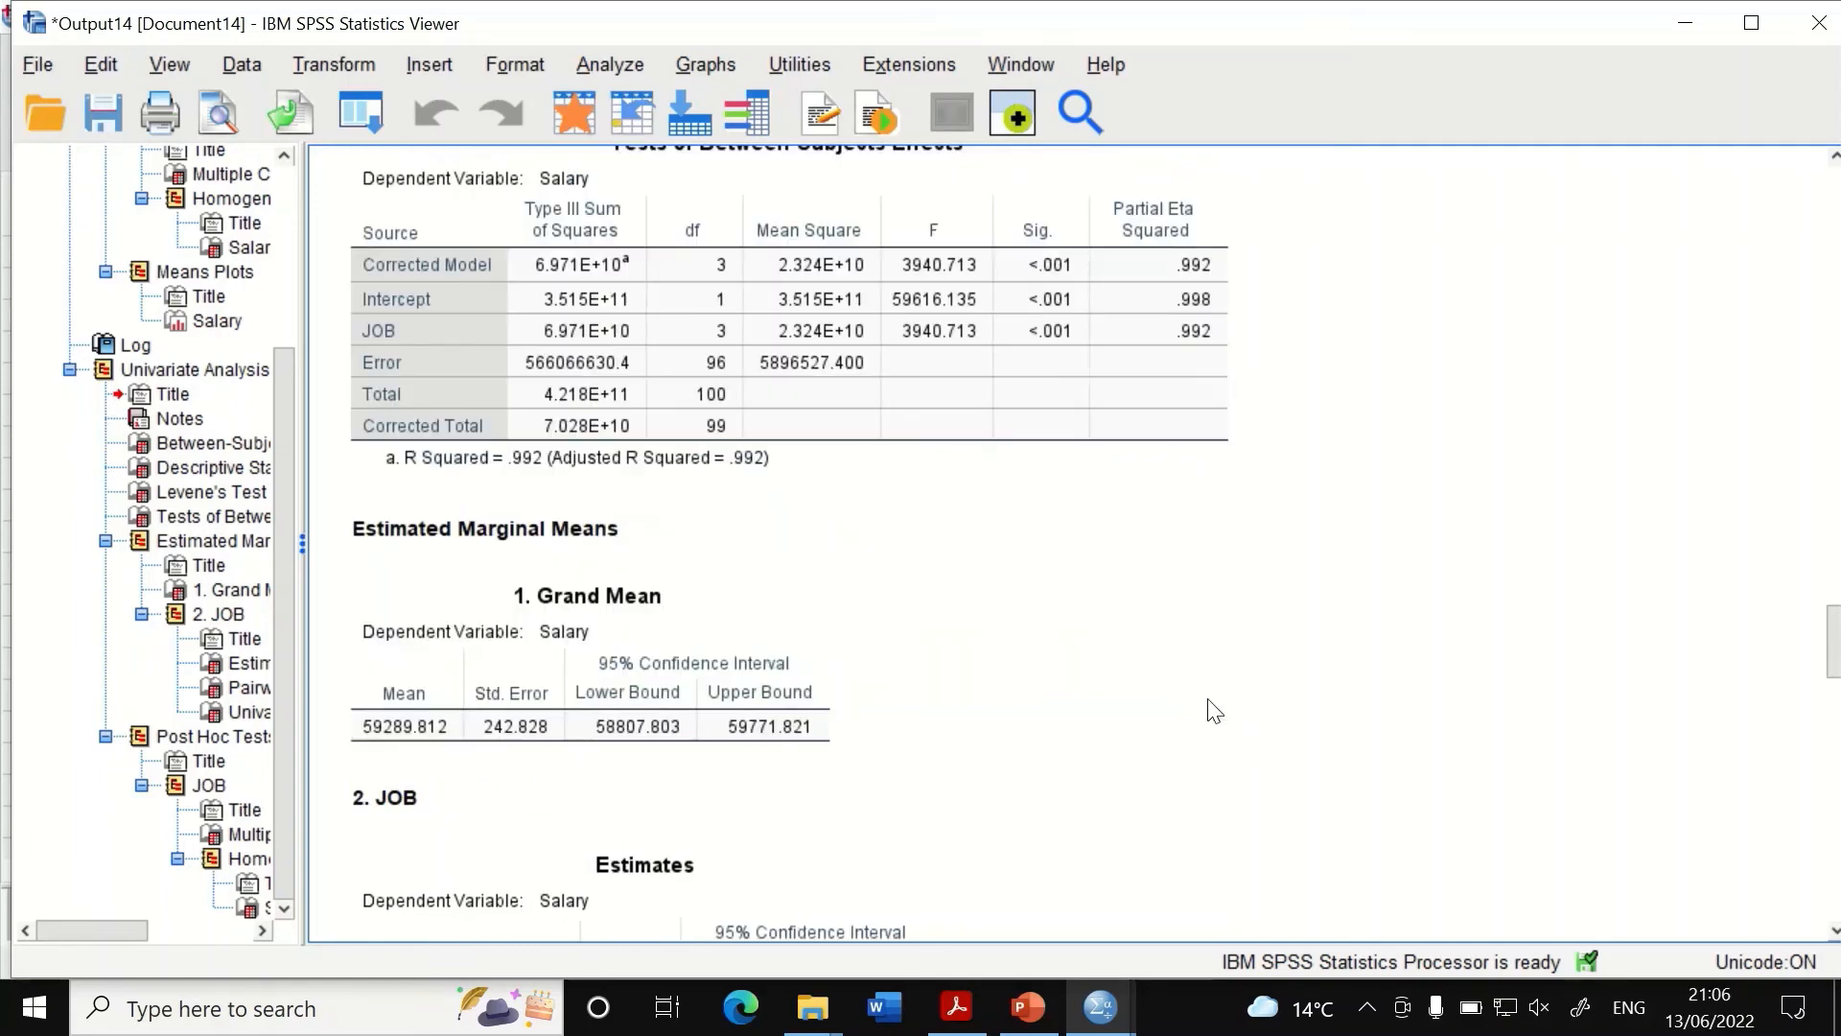
scroll(1210, 708, down, 6)
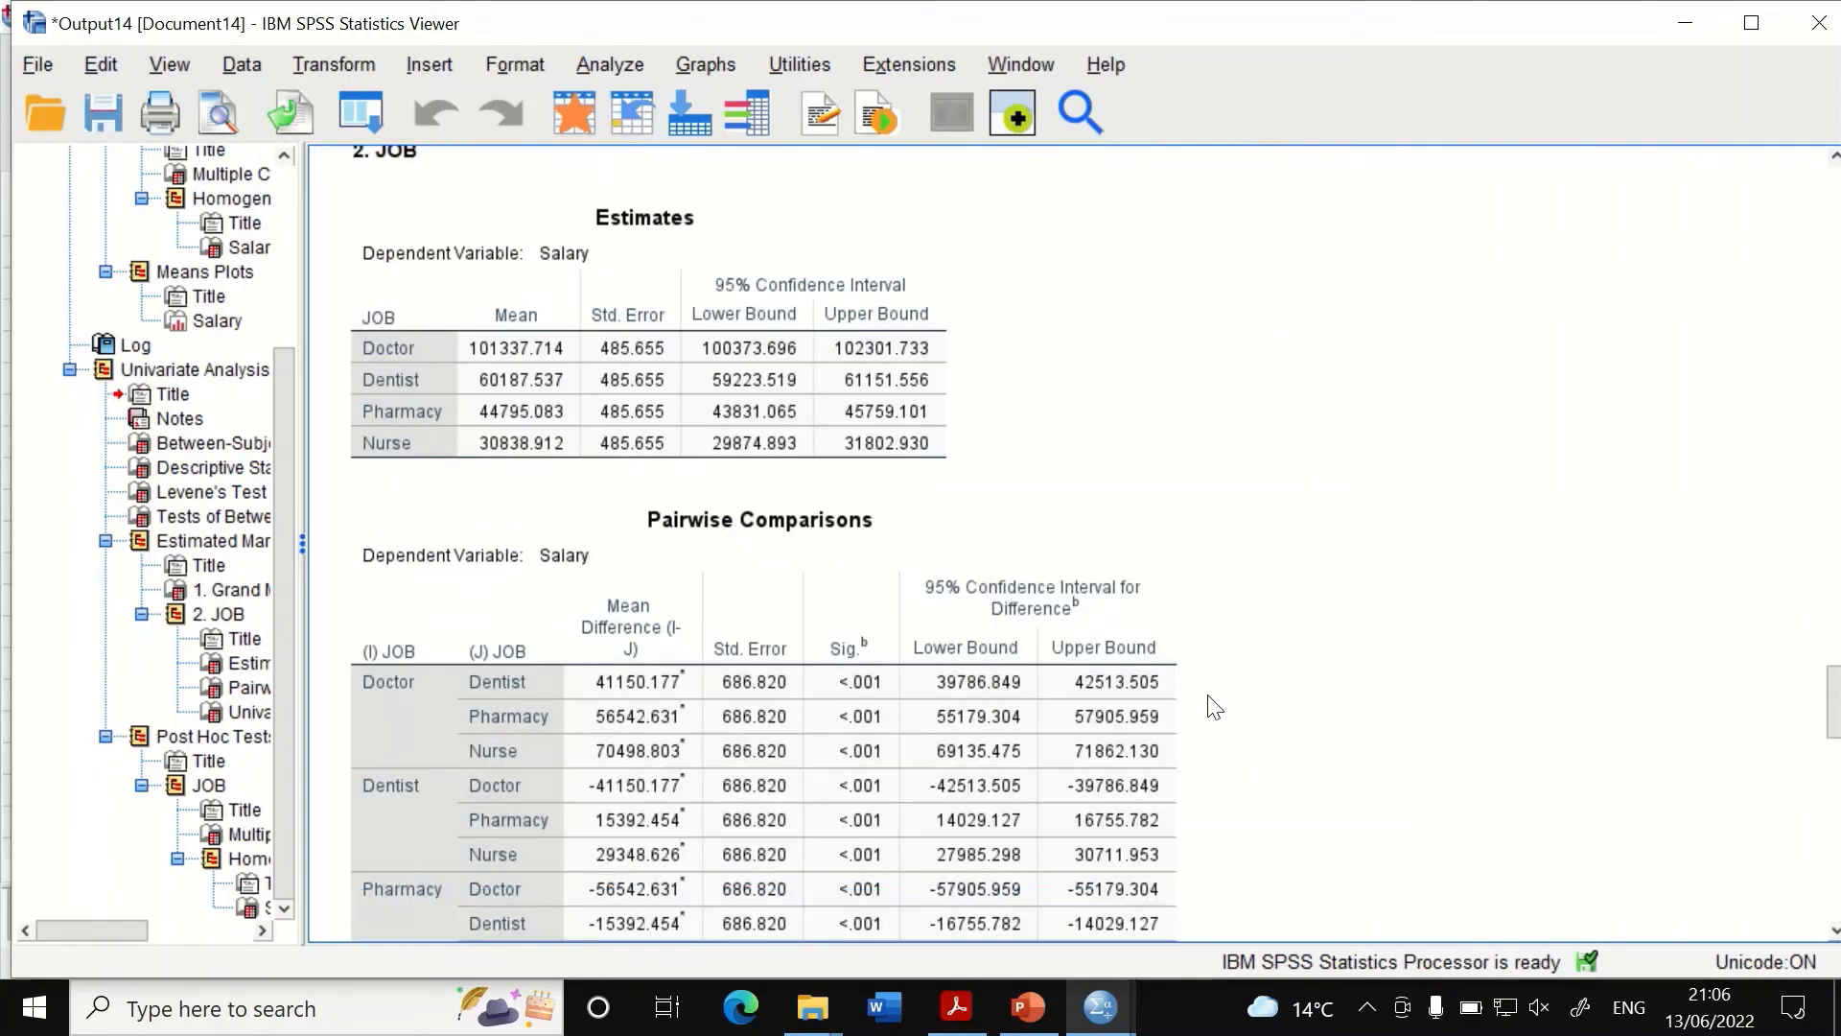
click(1139, 702)
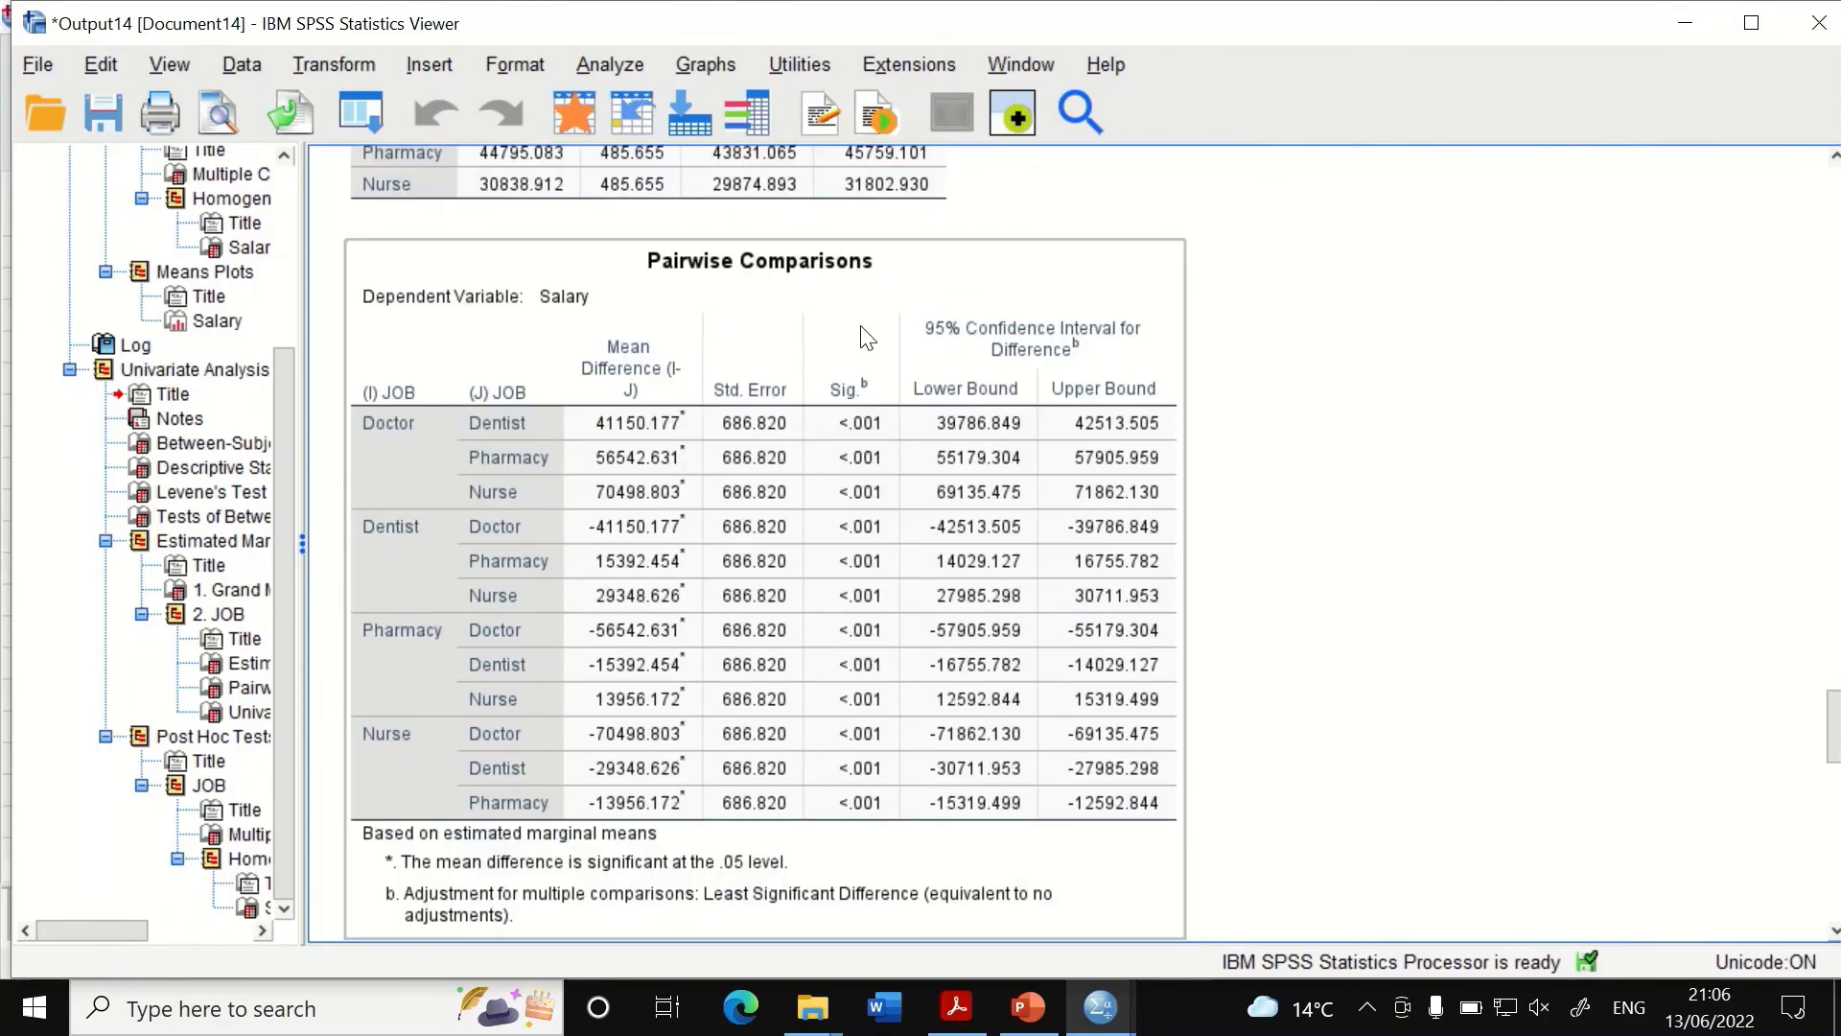
scroll(916, 425, down, 5)
scroll(915, 425, up, 3)
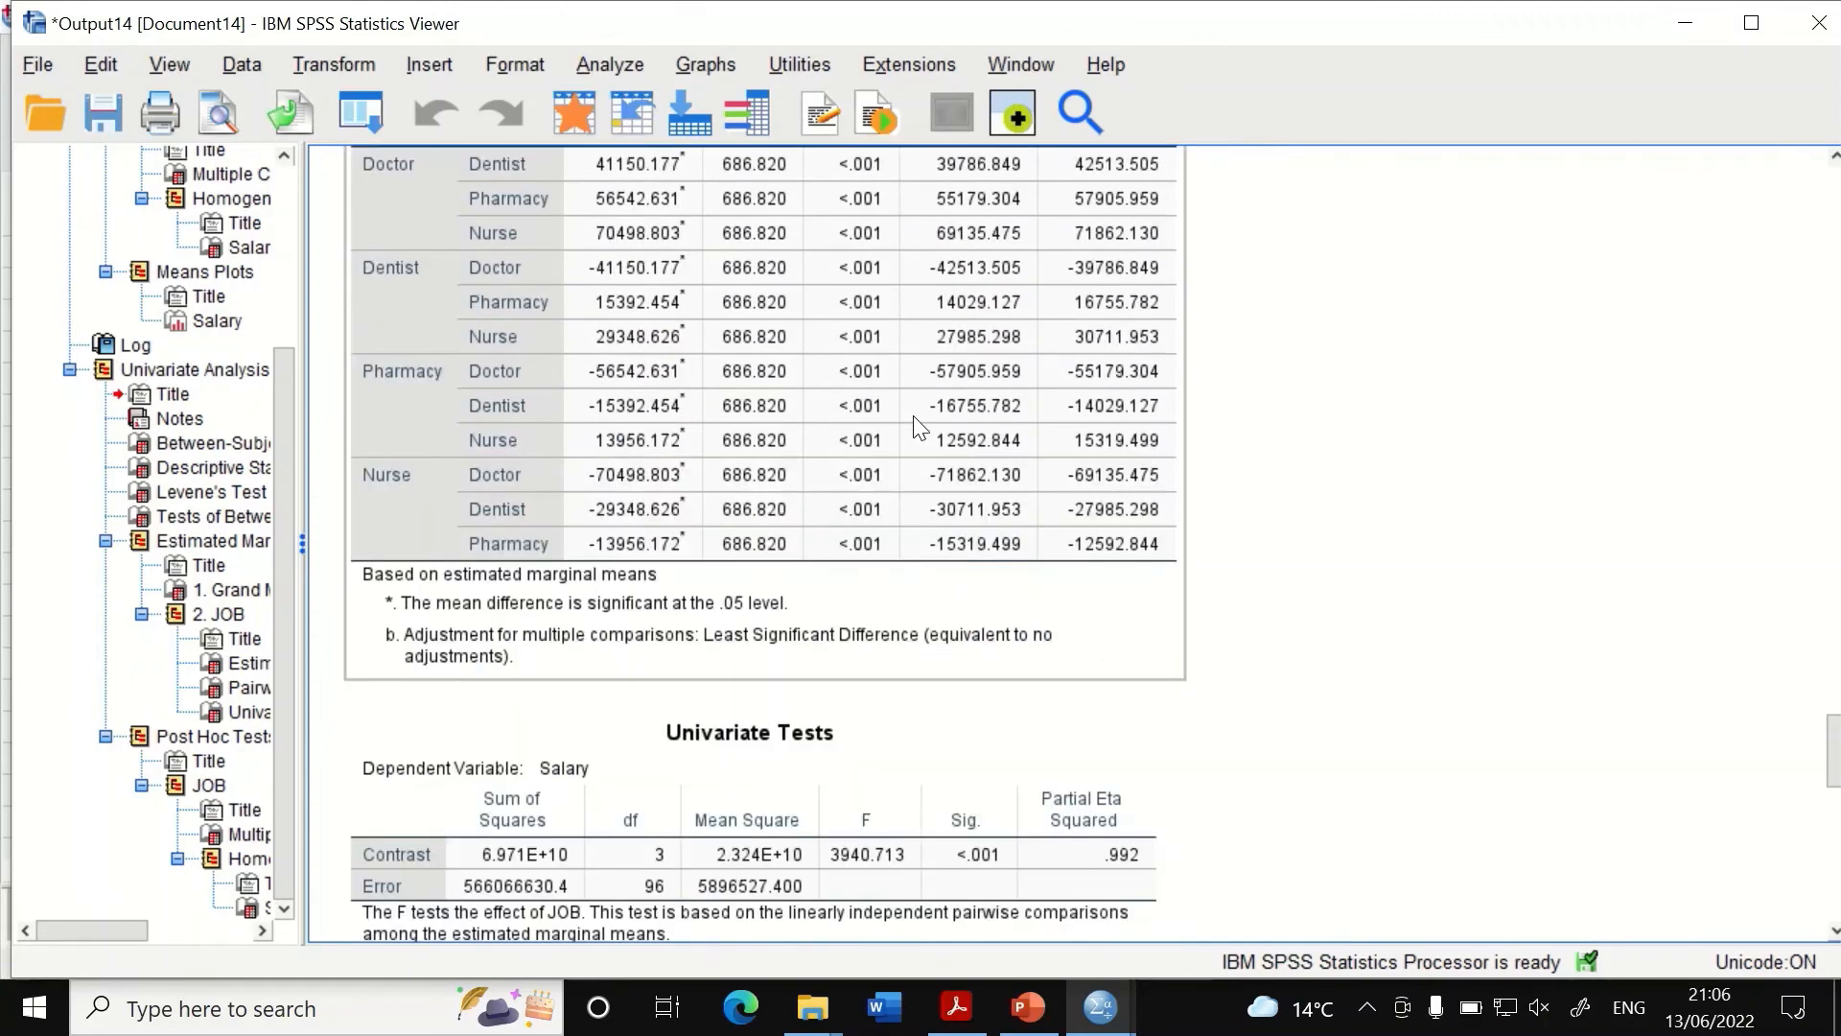
scroll(770, 398, up, 2)
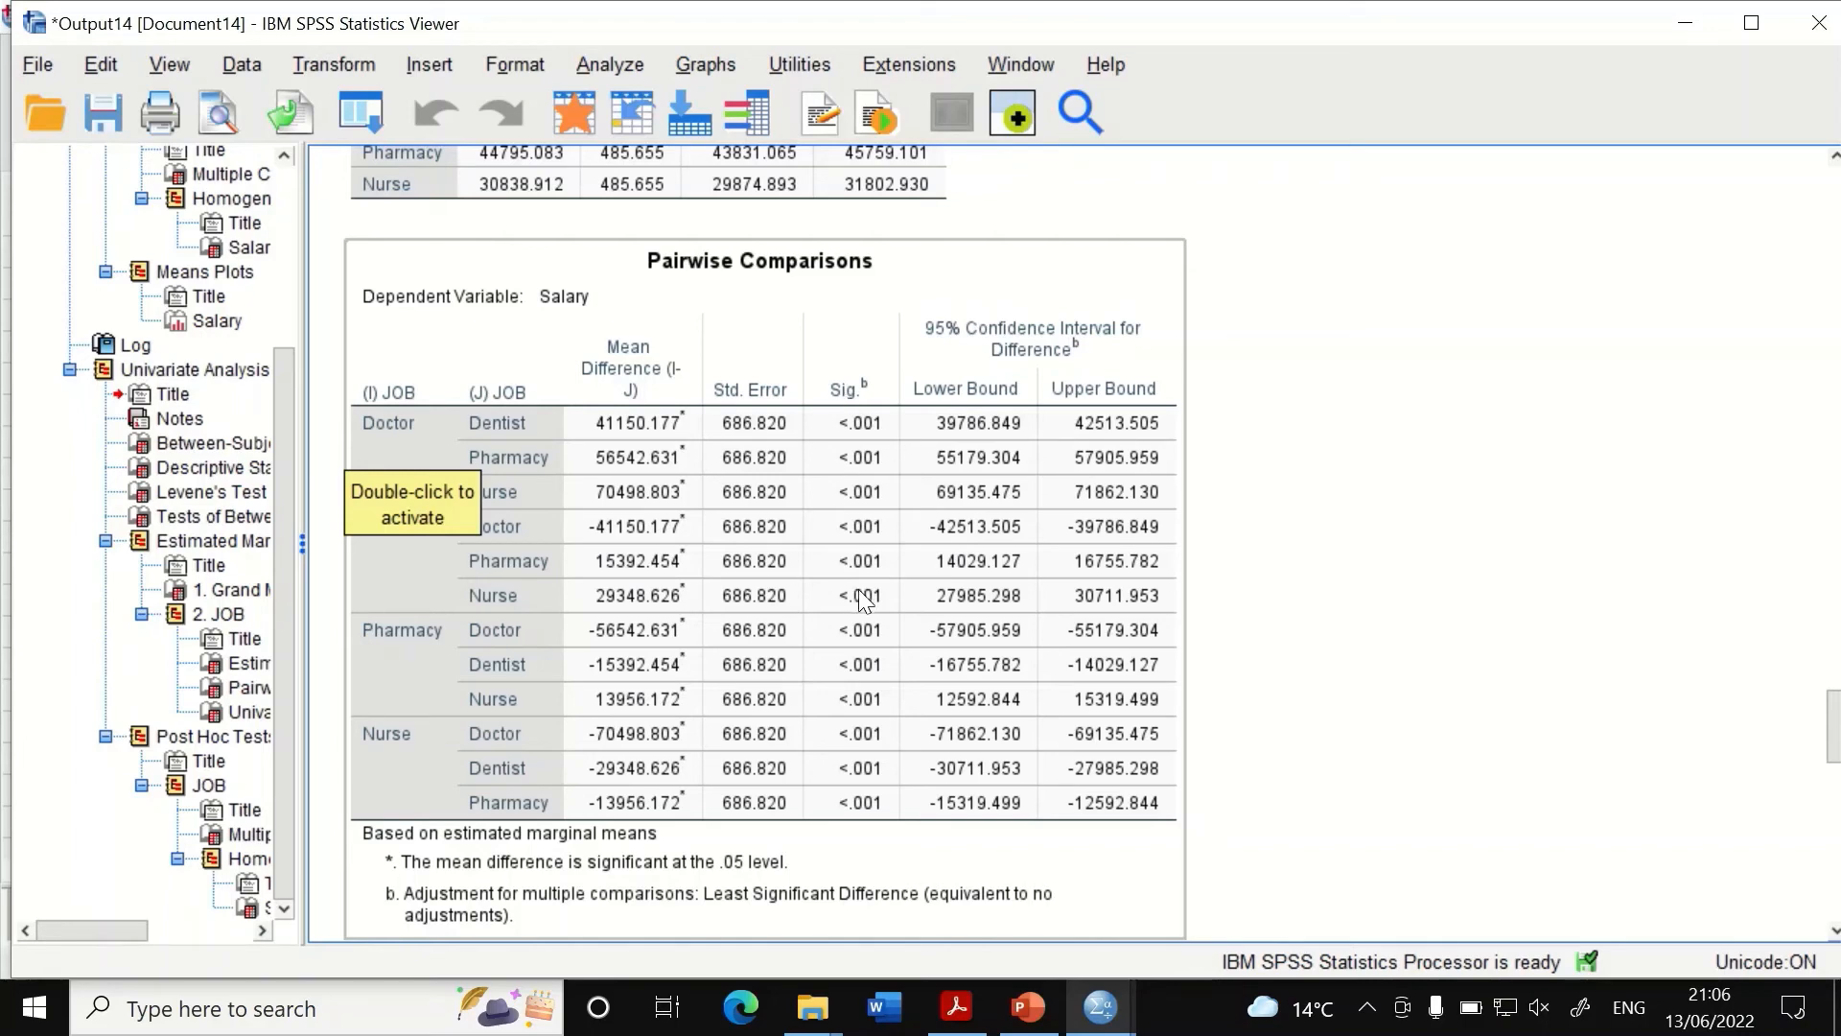
scroll(851, 594, down, 3)
Examine the Tukey HSD multiple comparisons and homogeneous subsets, and return to the start of the univariate output.
scroll(887, 566, down, 20)
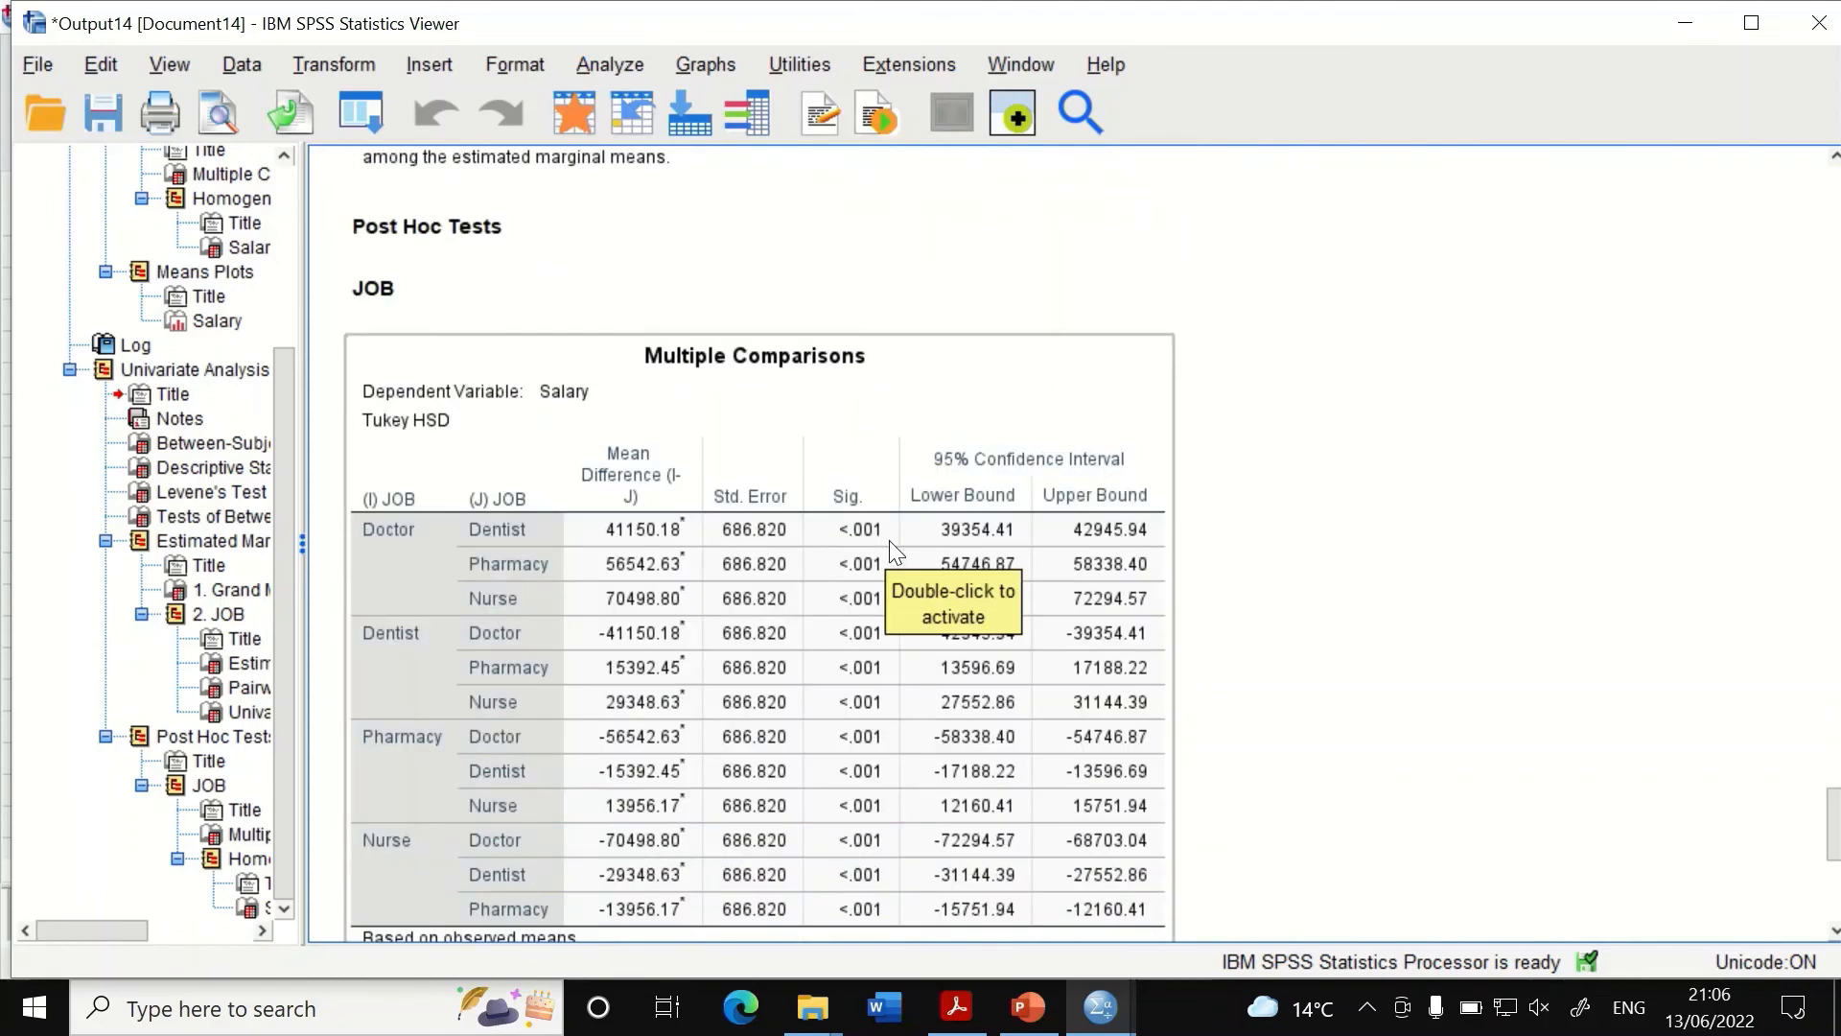
scroll(853, 527, down, 9)
scroll(861, 533, up, 6)
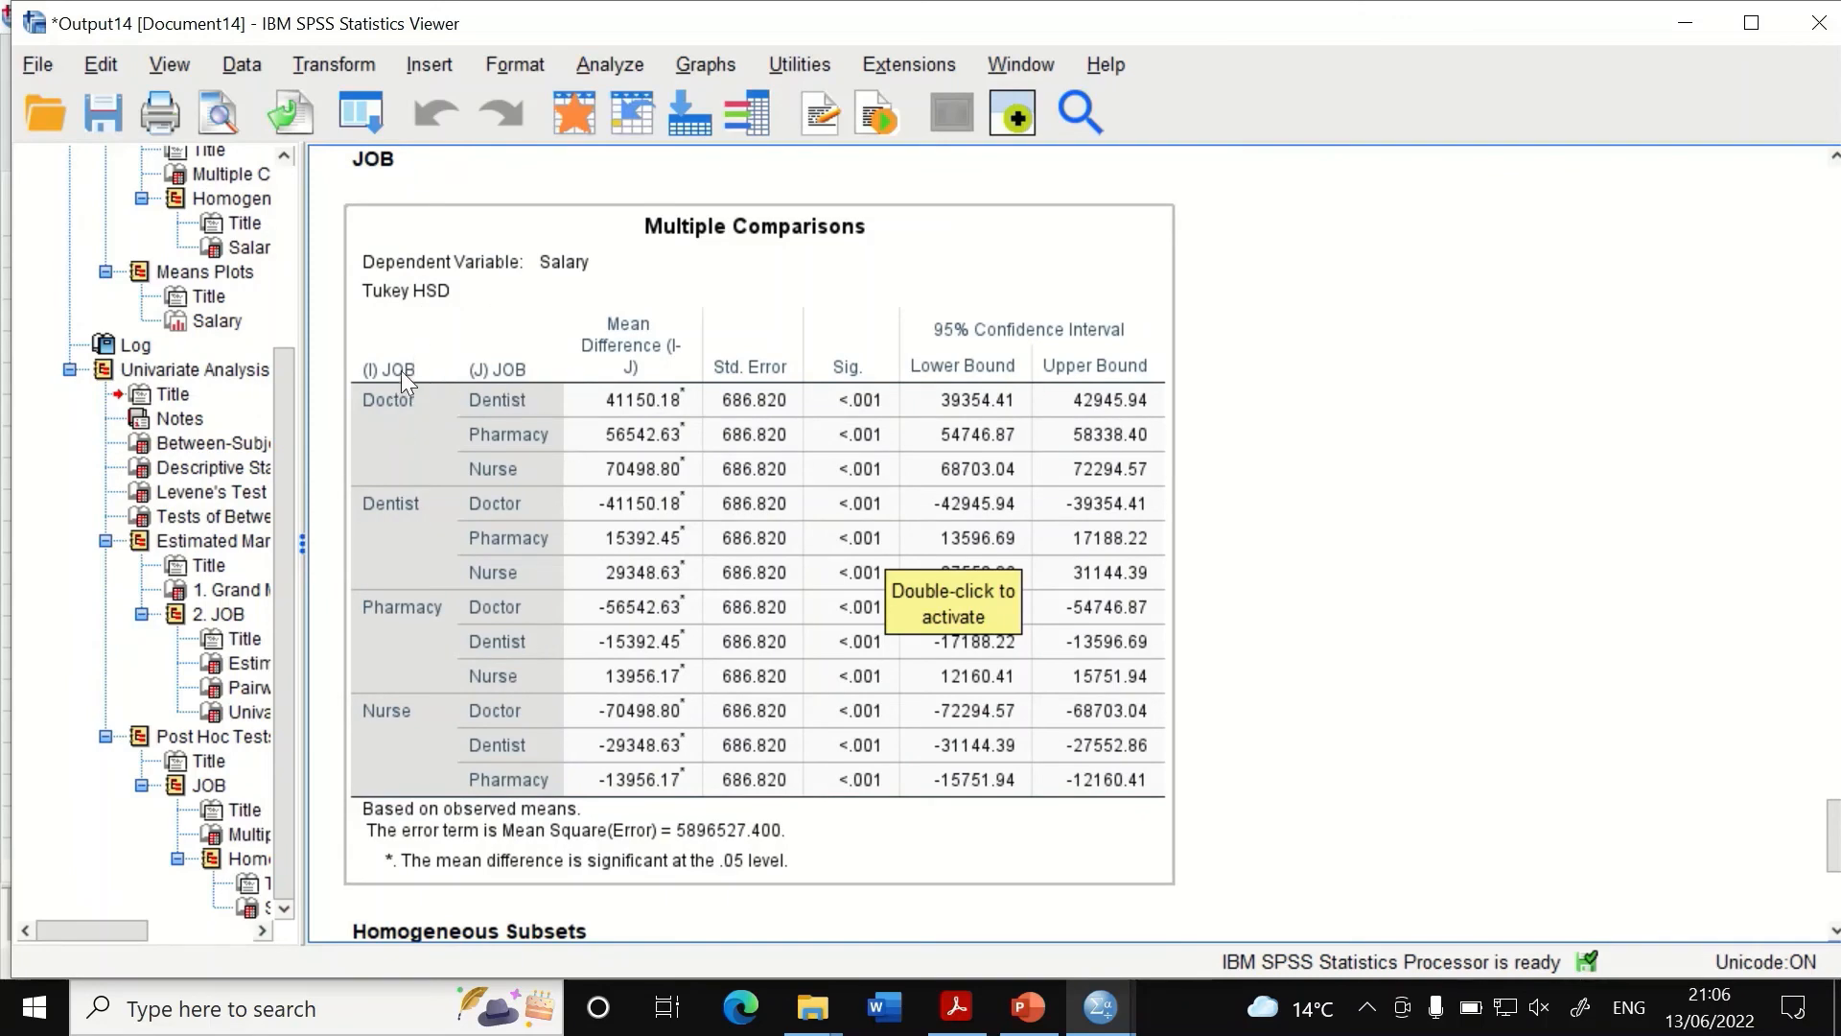
scroll(833, 452, down, 12)
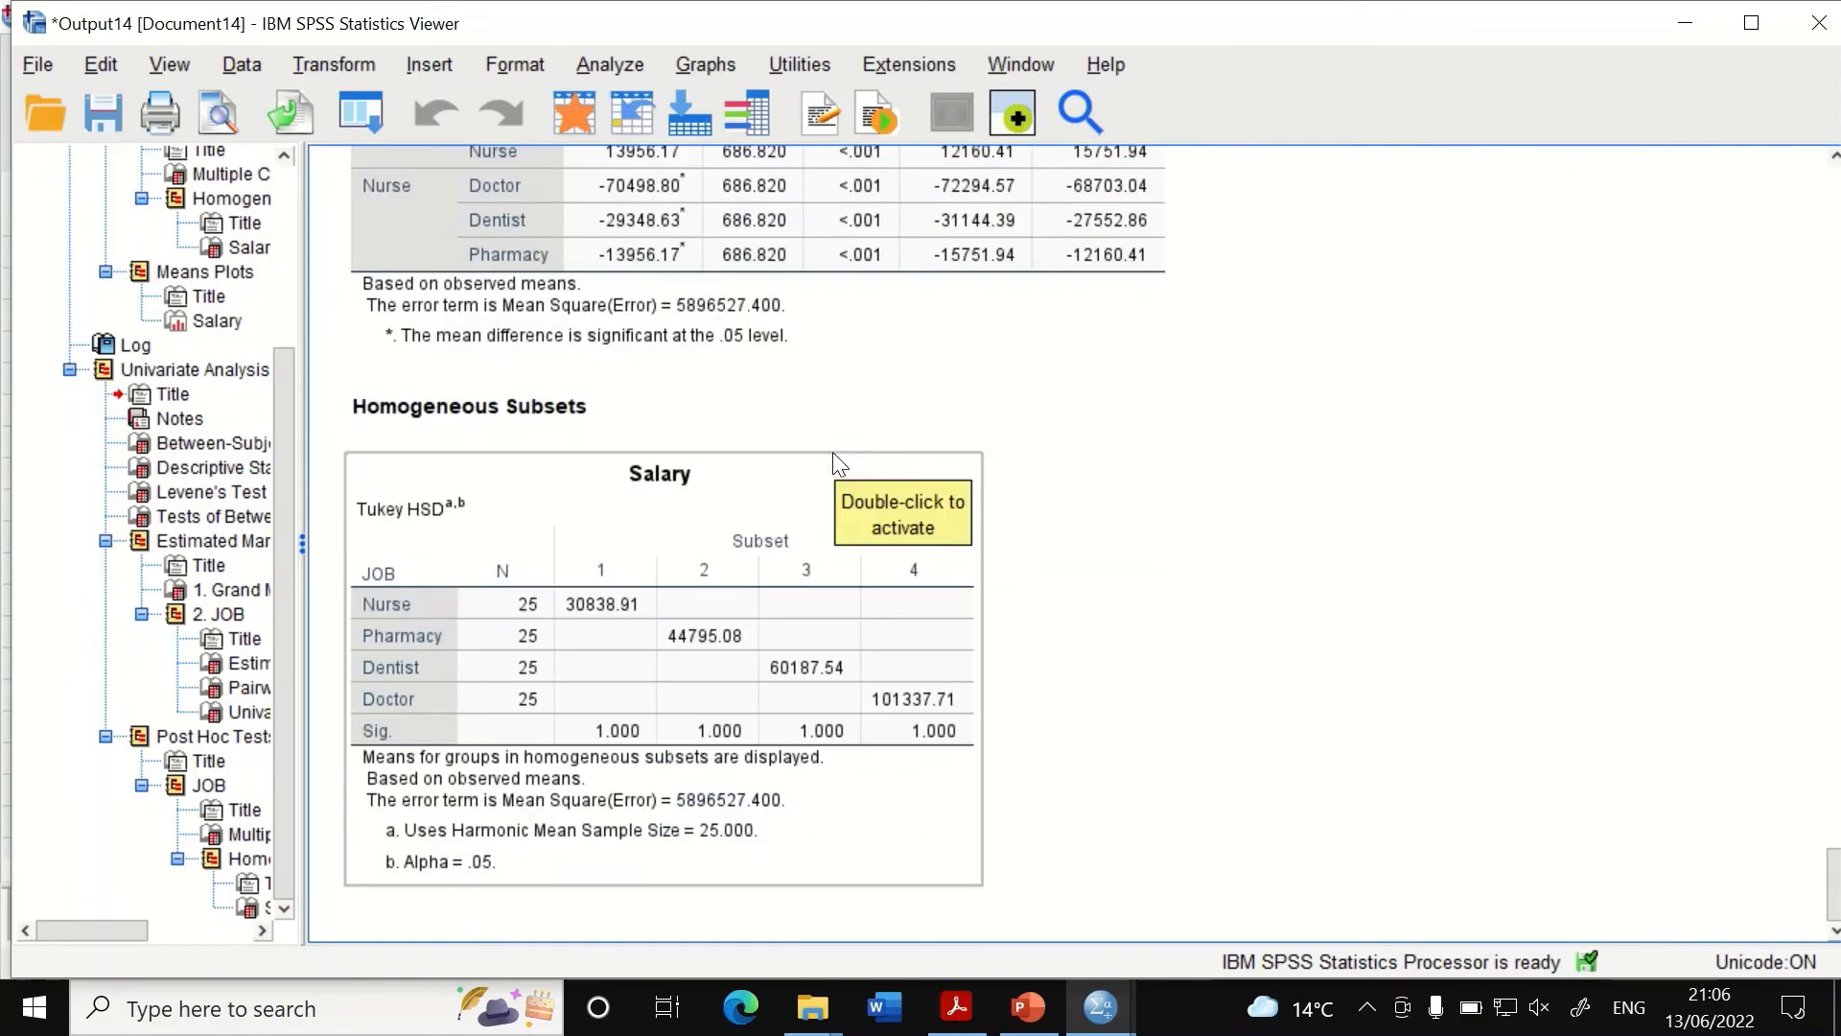
scroll(1065, 697, up, 5)
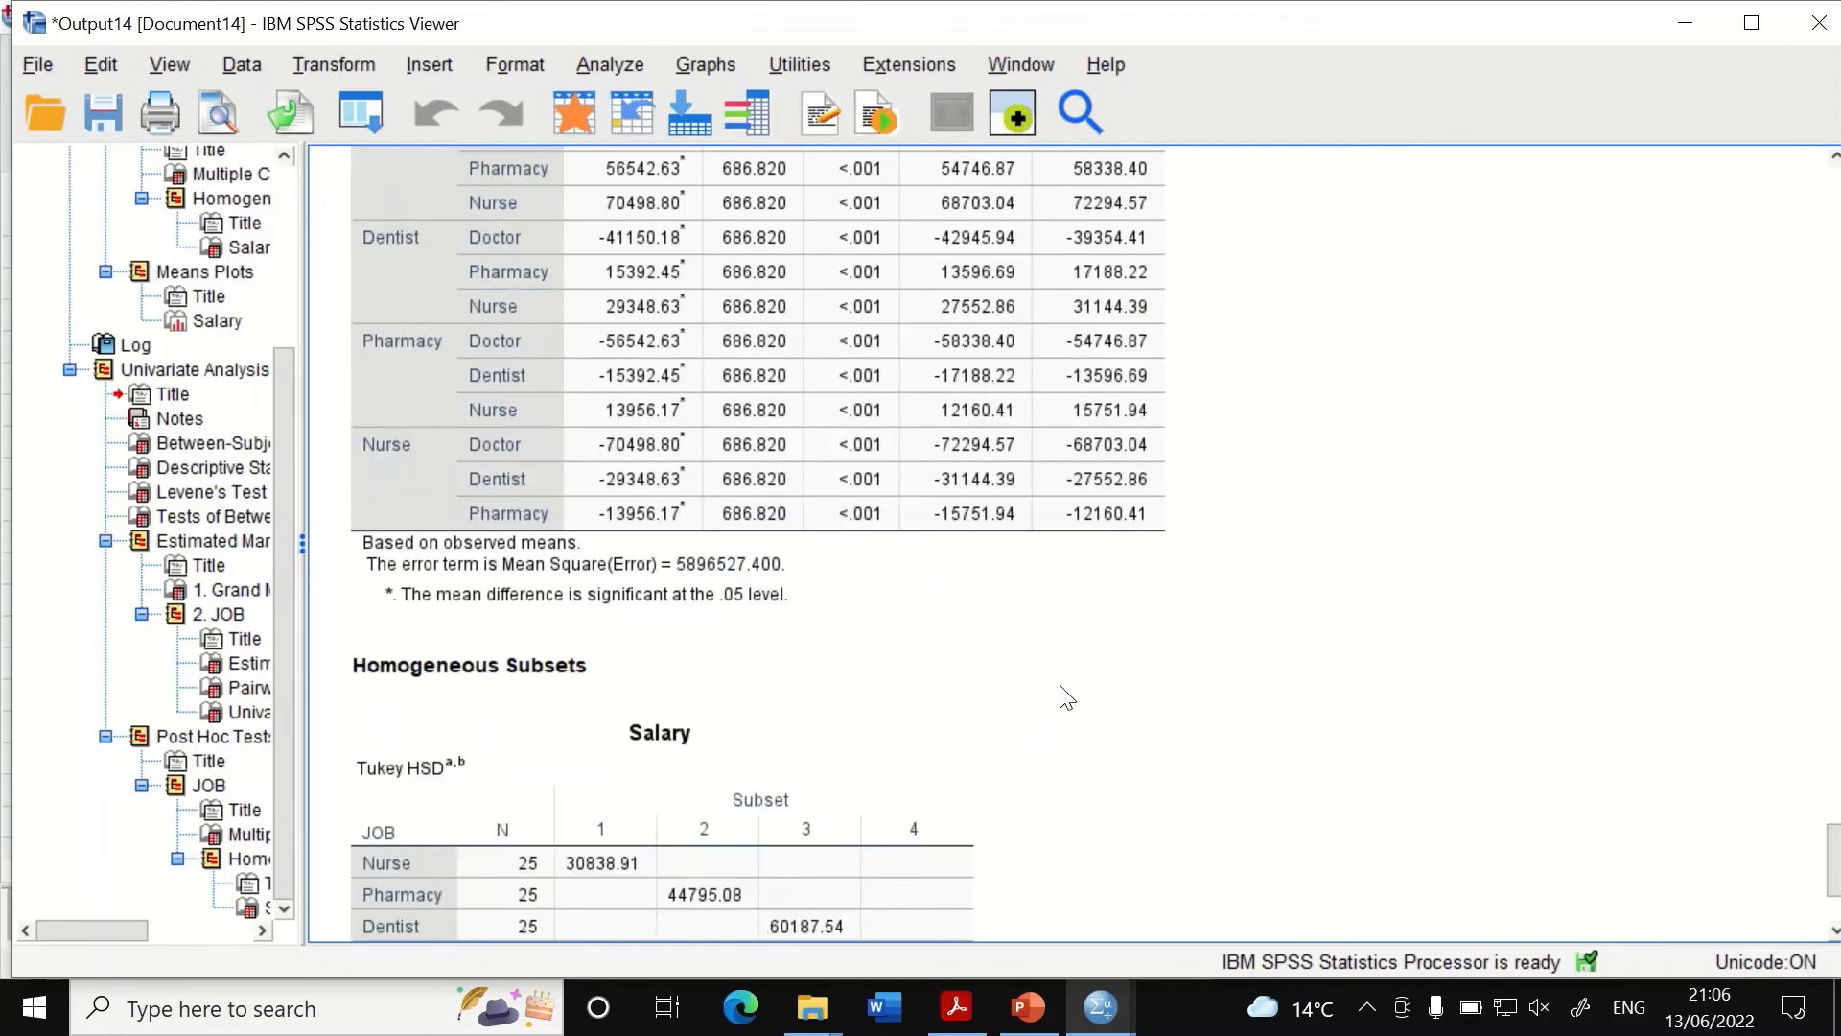
scroll(1067, 697, up, 3)
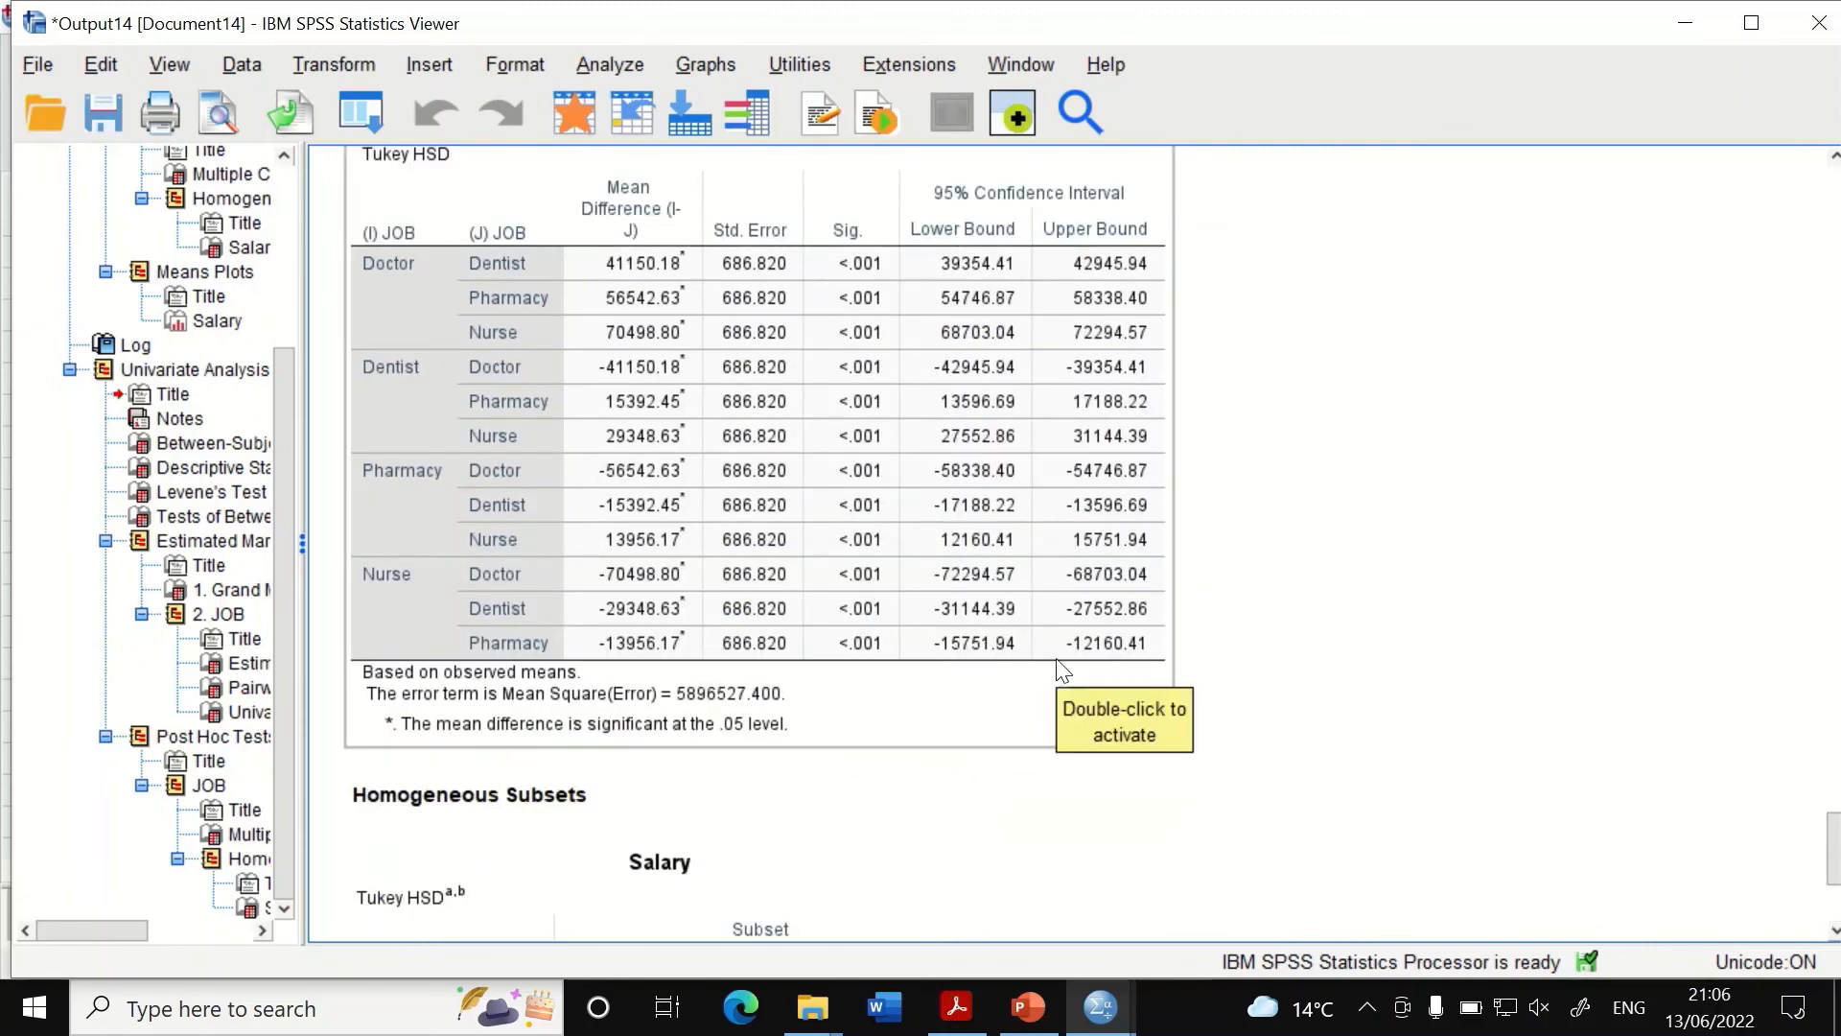
scroll(1064, 672, up, 18)
scroll(1090, 555, up, 3)
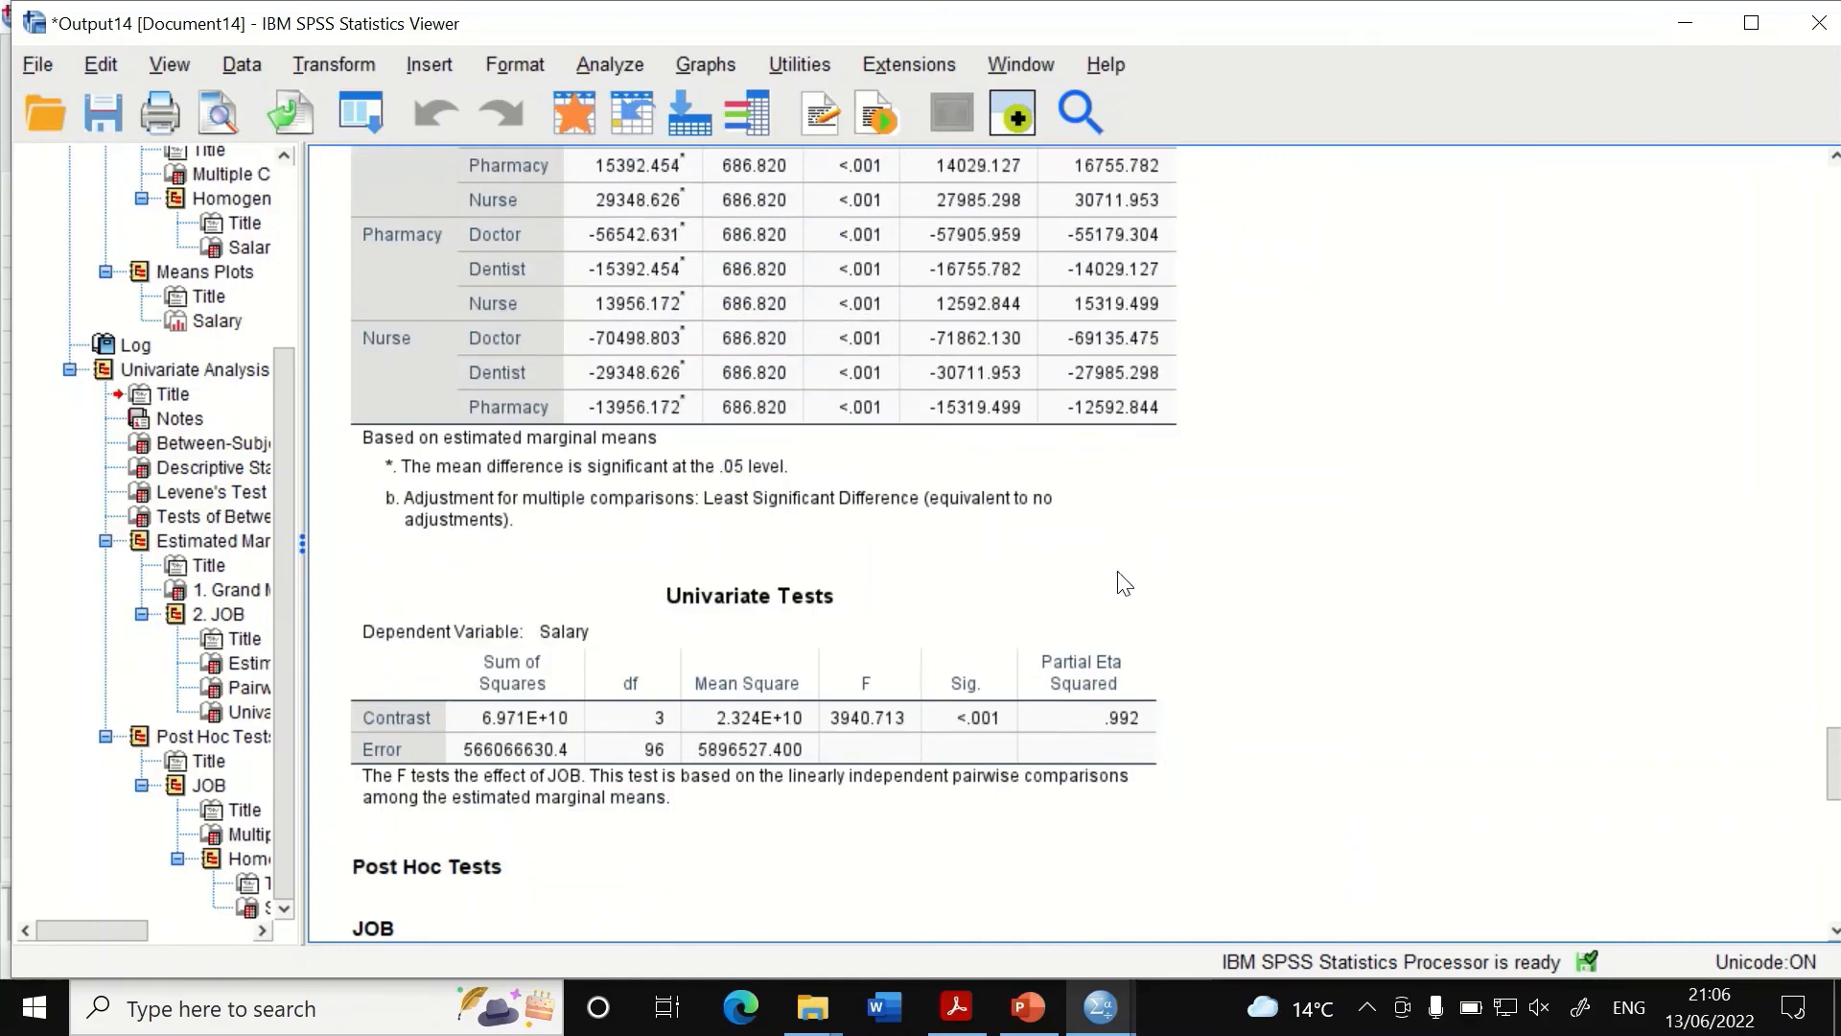
scroll(1123, 580, up, 20)
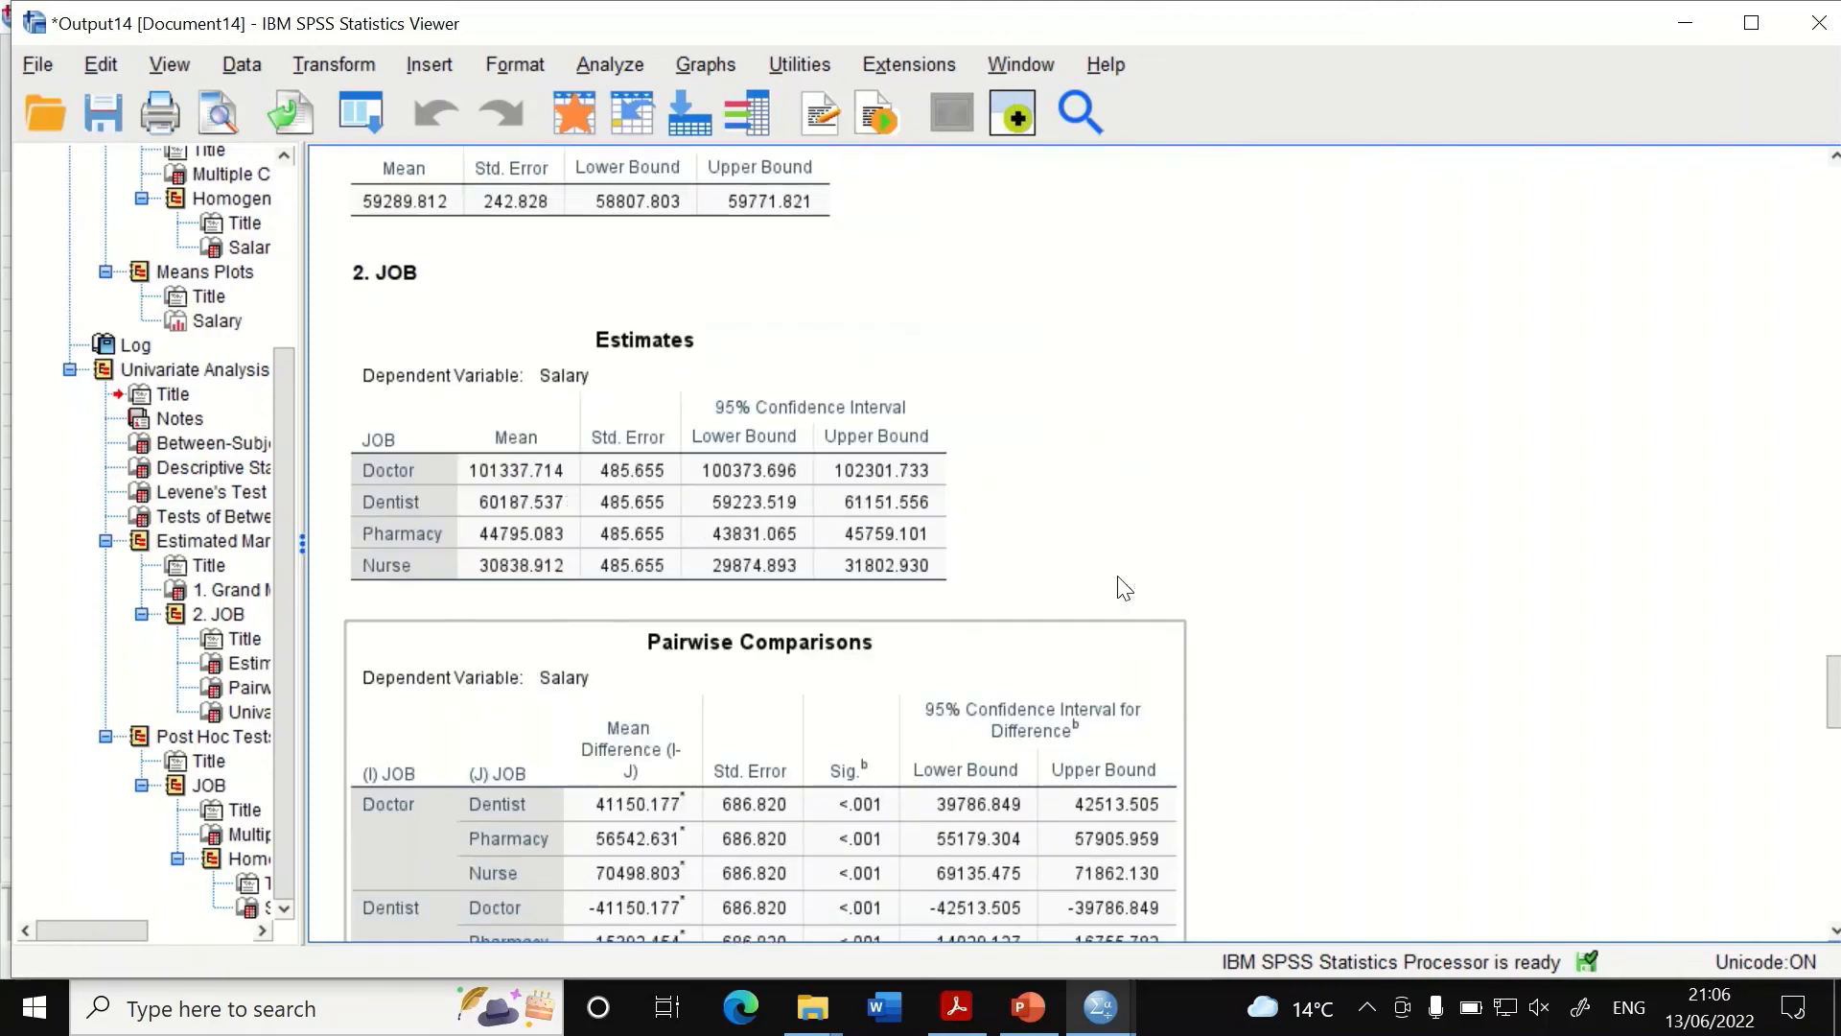
scroll(1120, 556, up, 11)
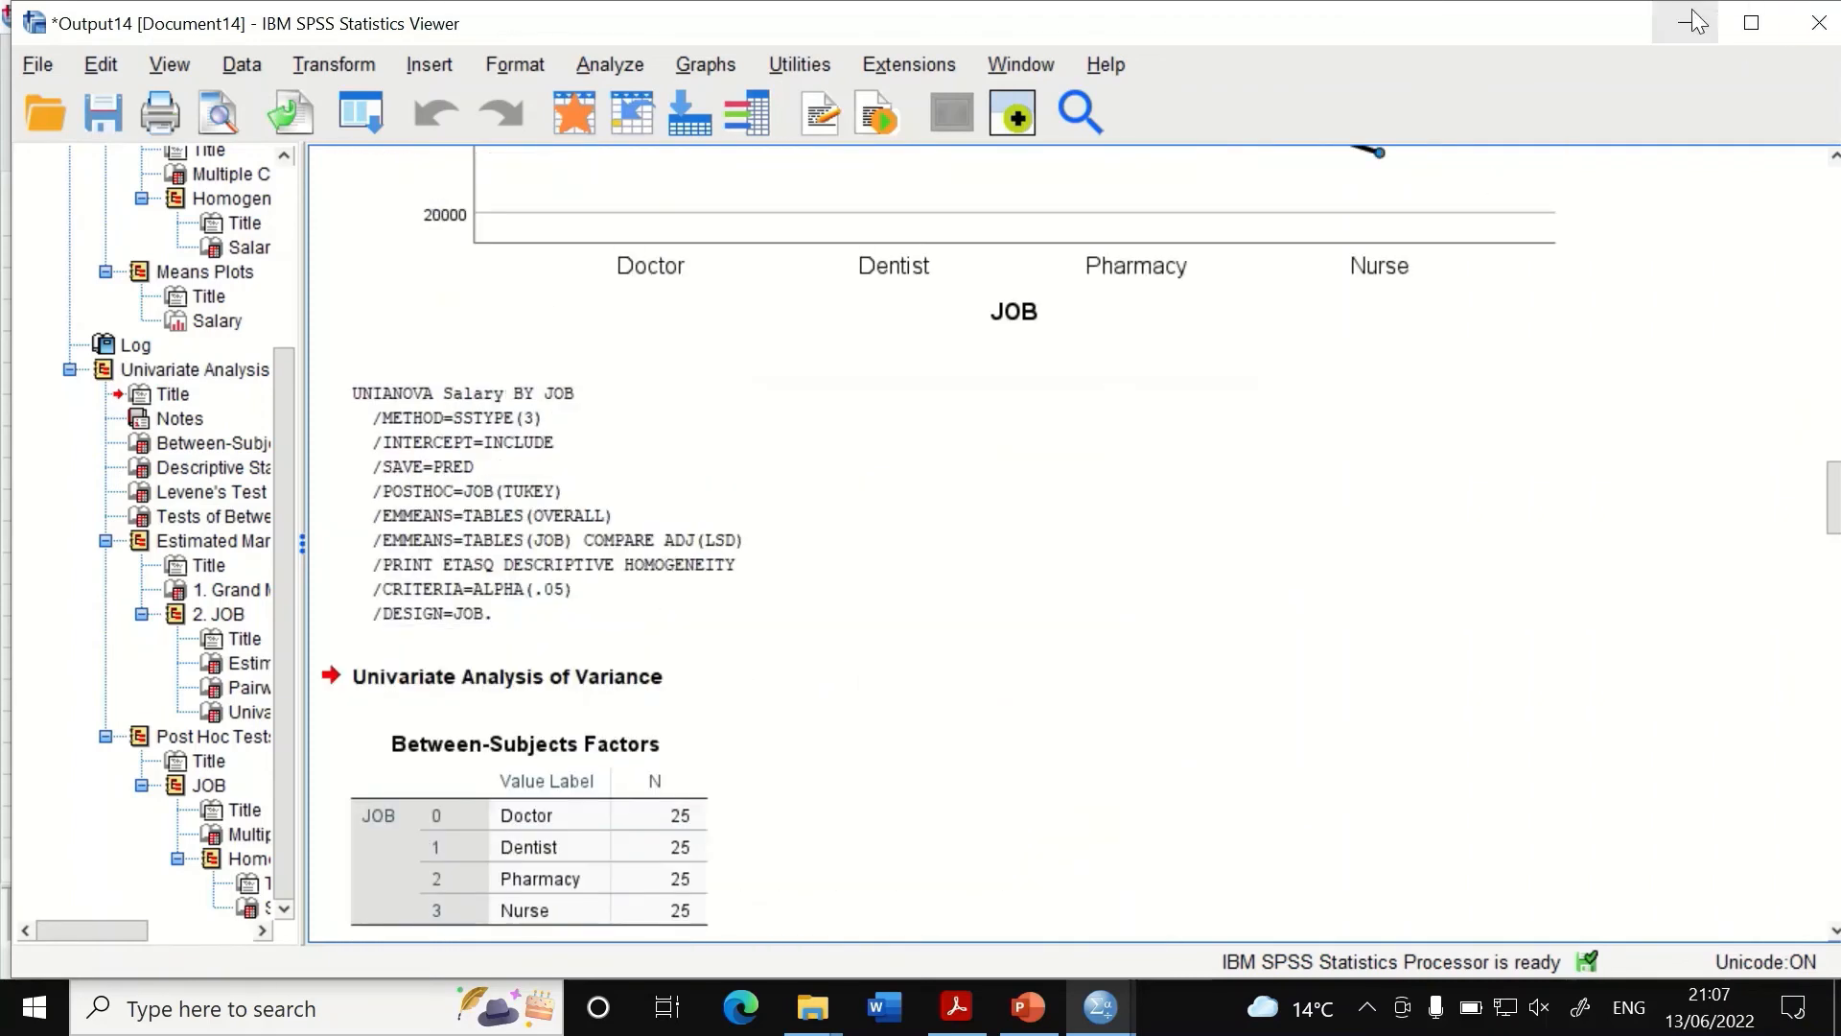
Run a one-way ANOVA from the data editor with Saving replacing Salary as the dependent variable and JOB kept as factor.
click(1685, 22)
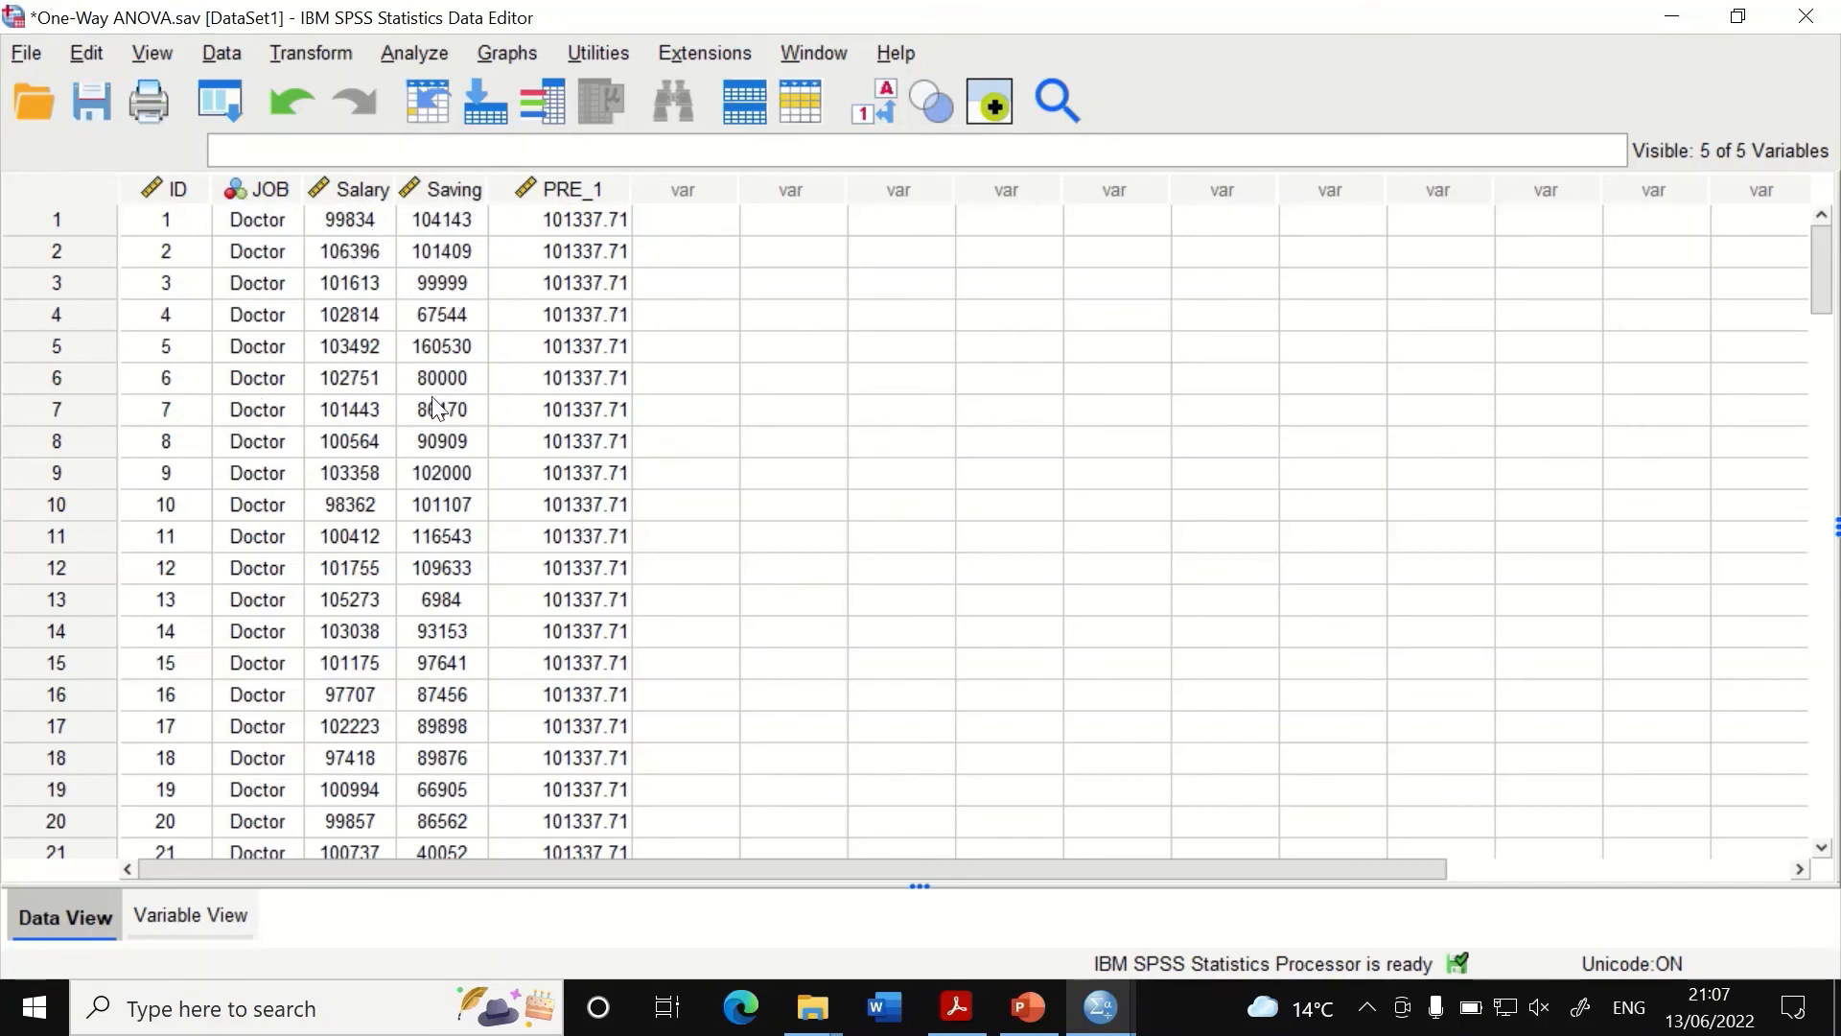
click(403, 48)
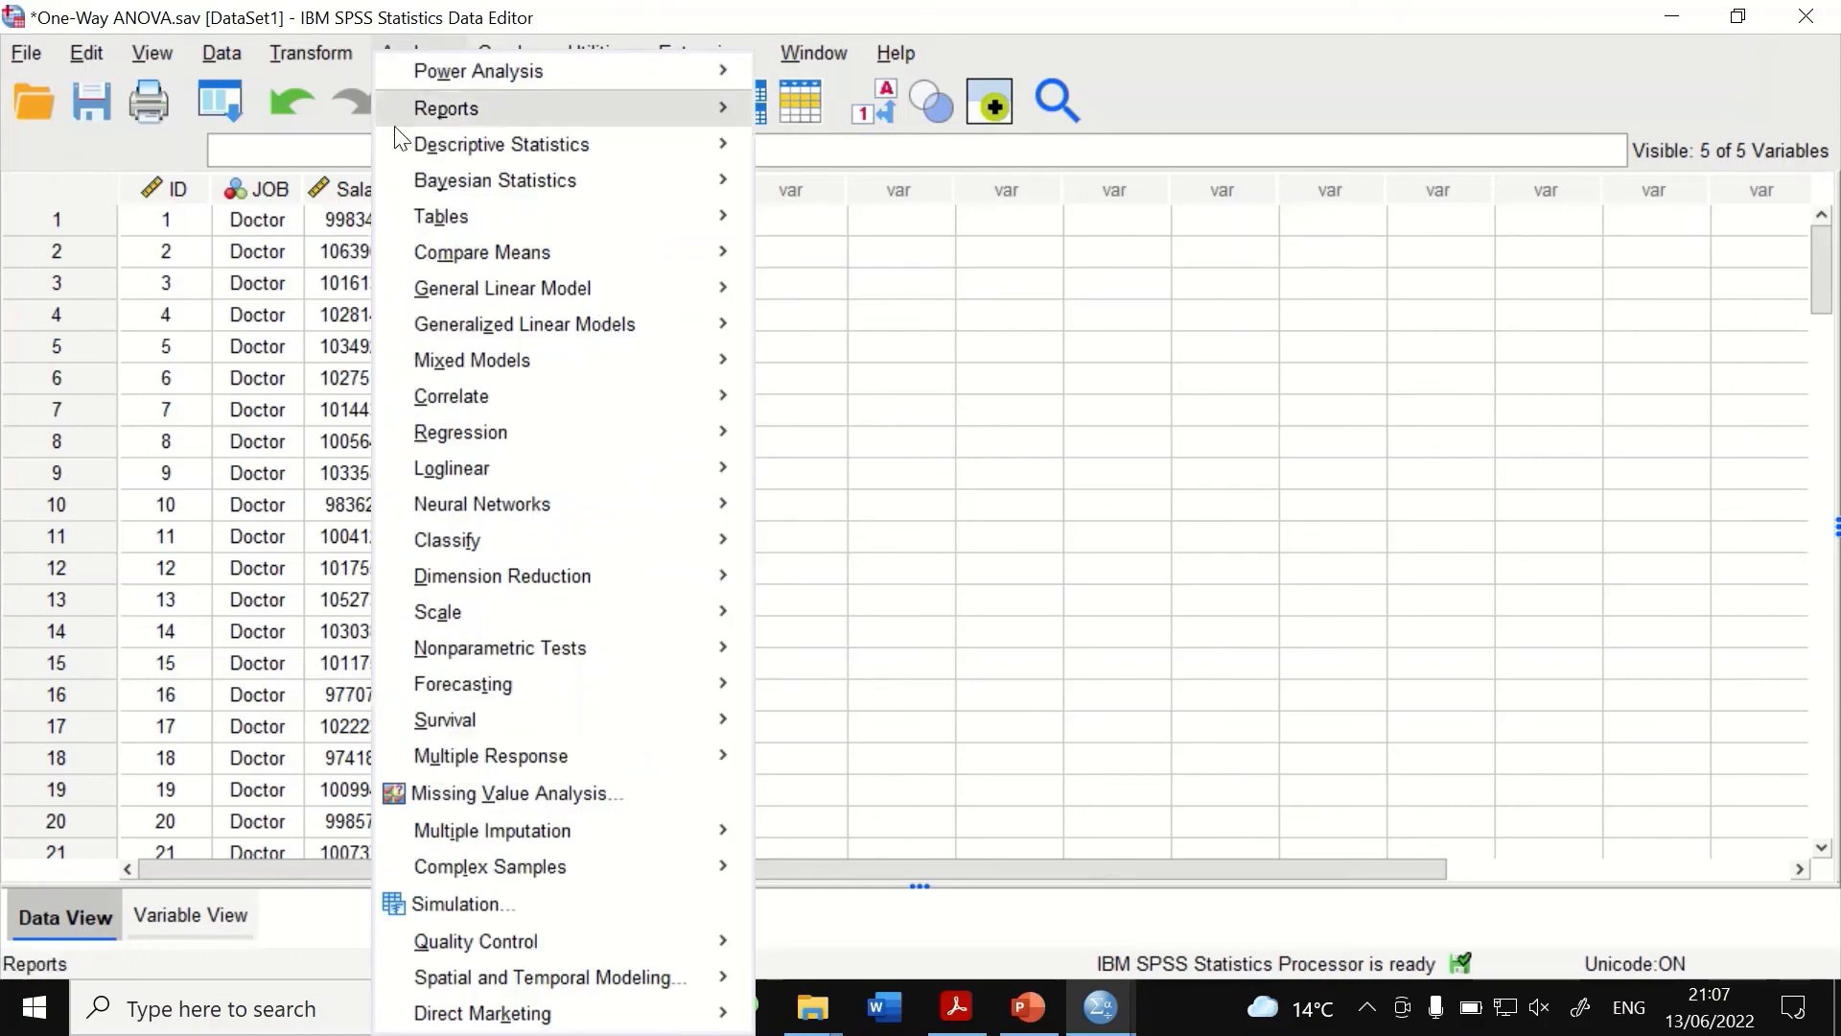
mouse_move(411, 178)
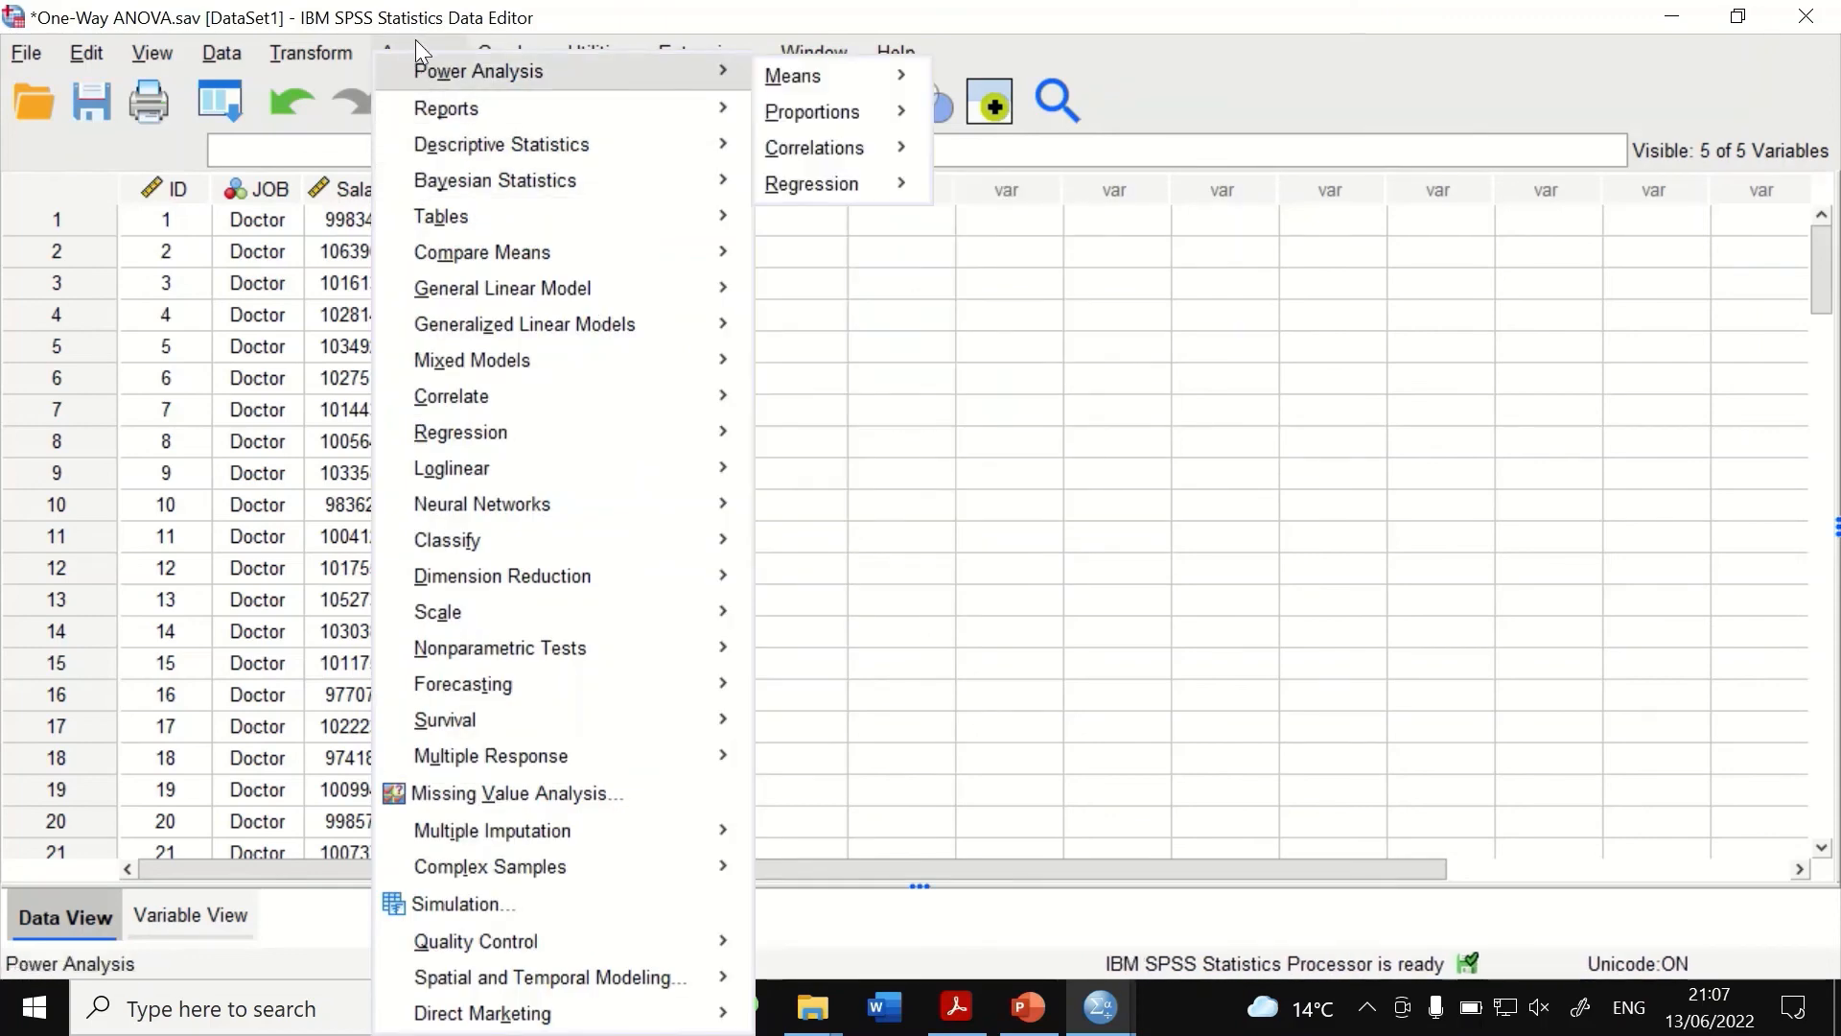
mouse_move(698, 249)
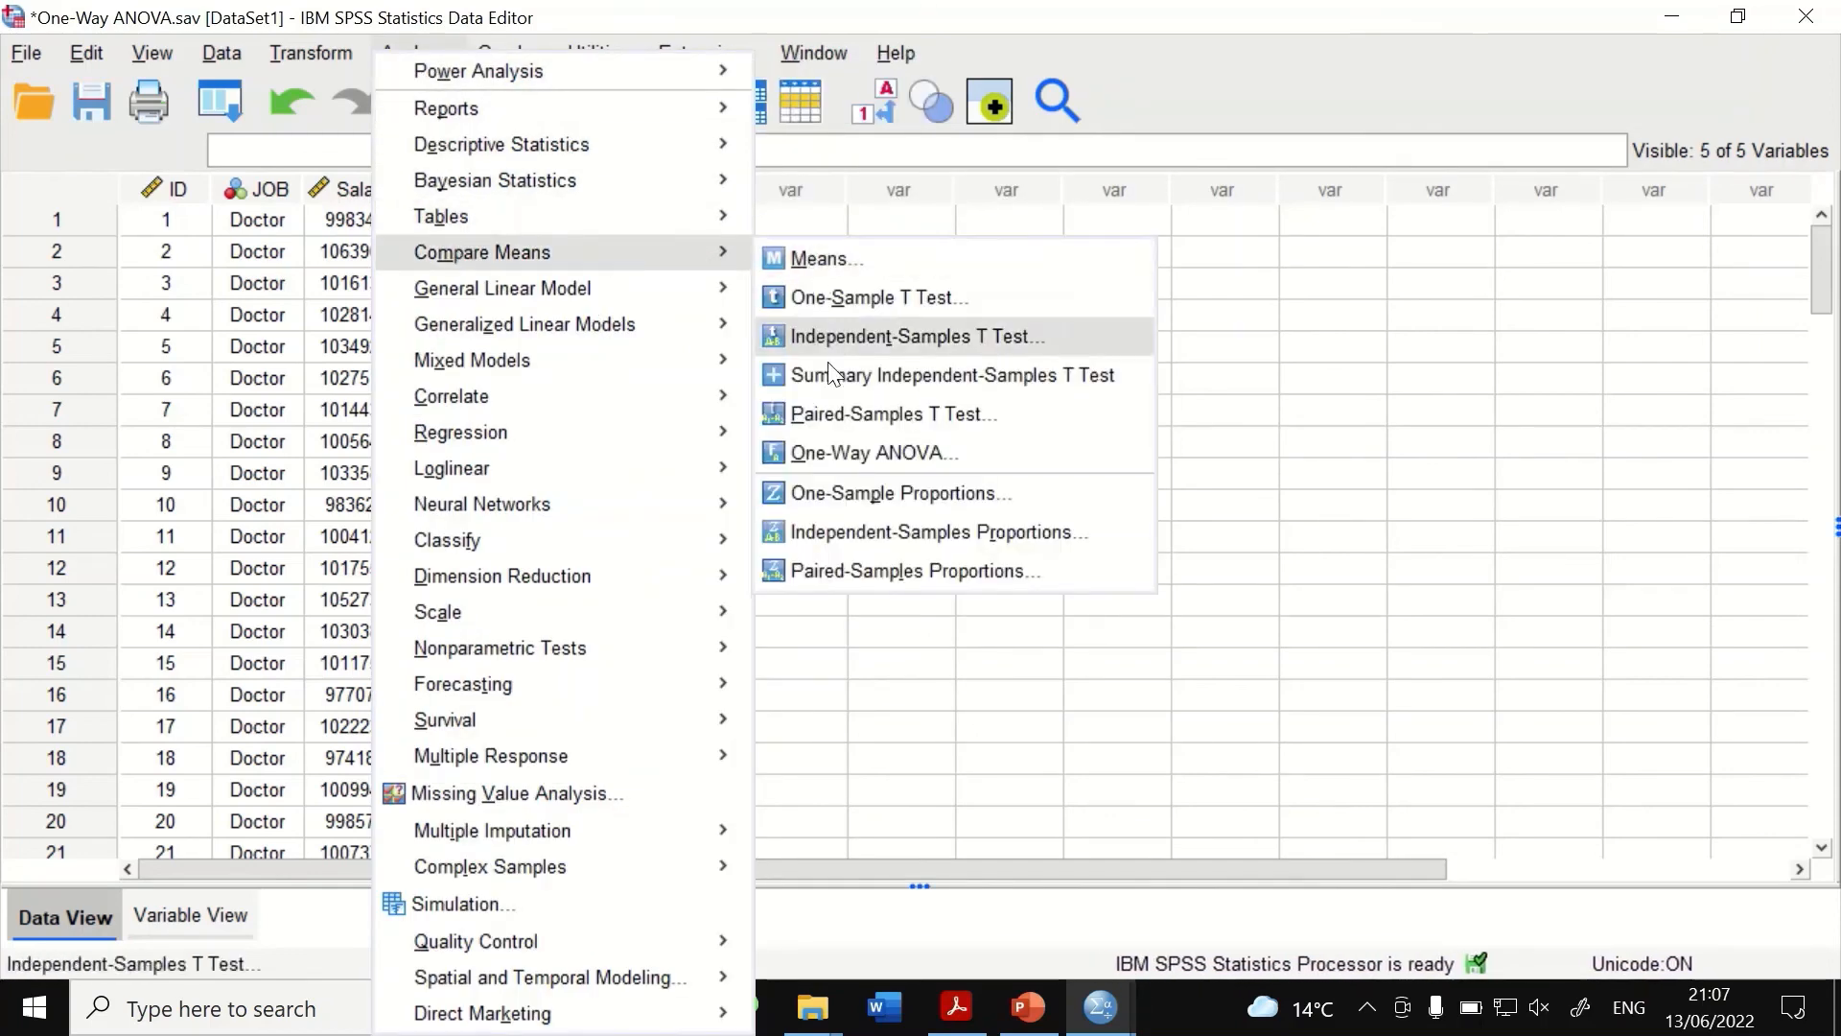
click(846, 447)
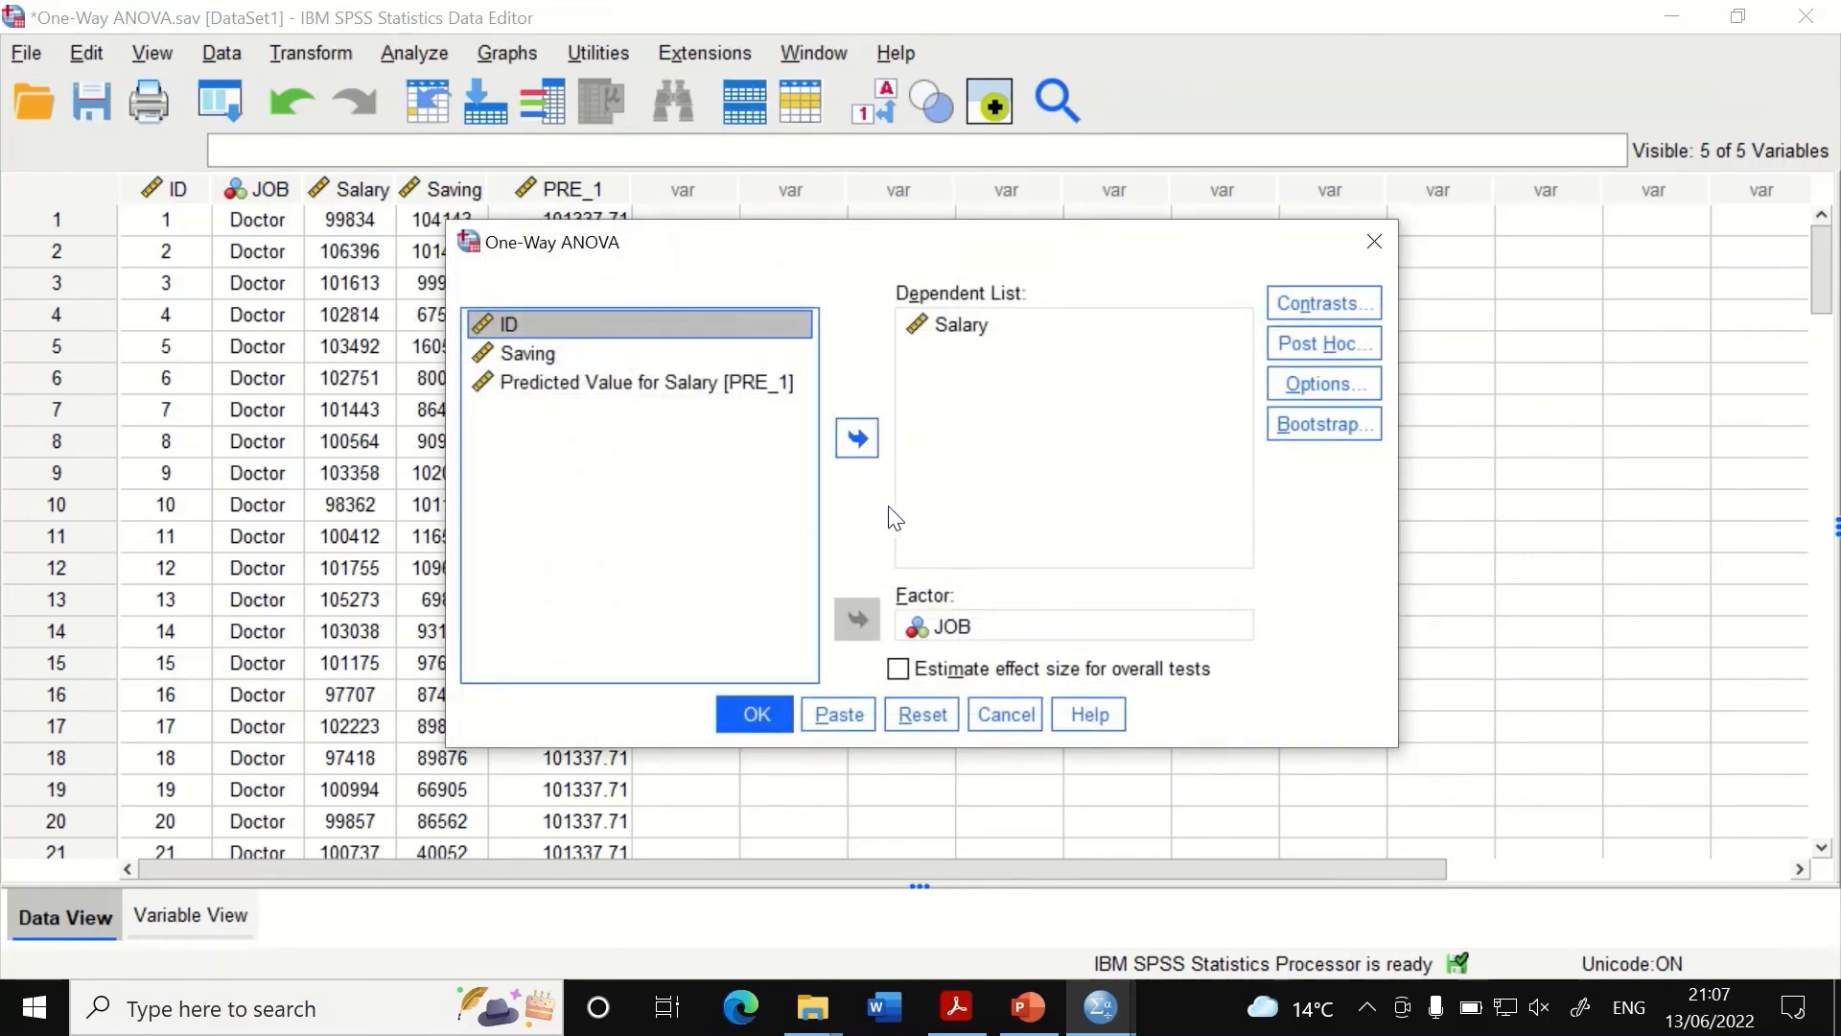
click(964, 331)
click(858, 439)
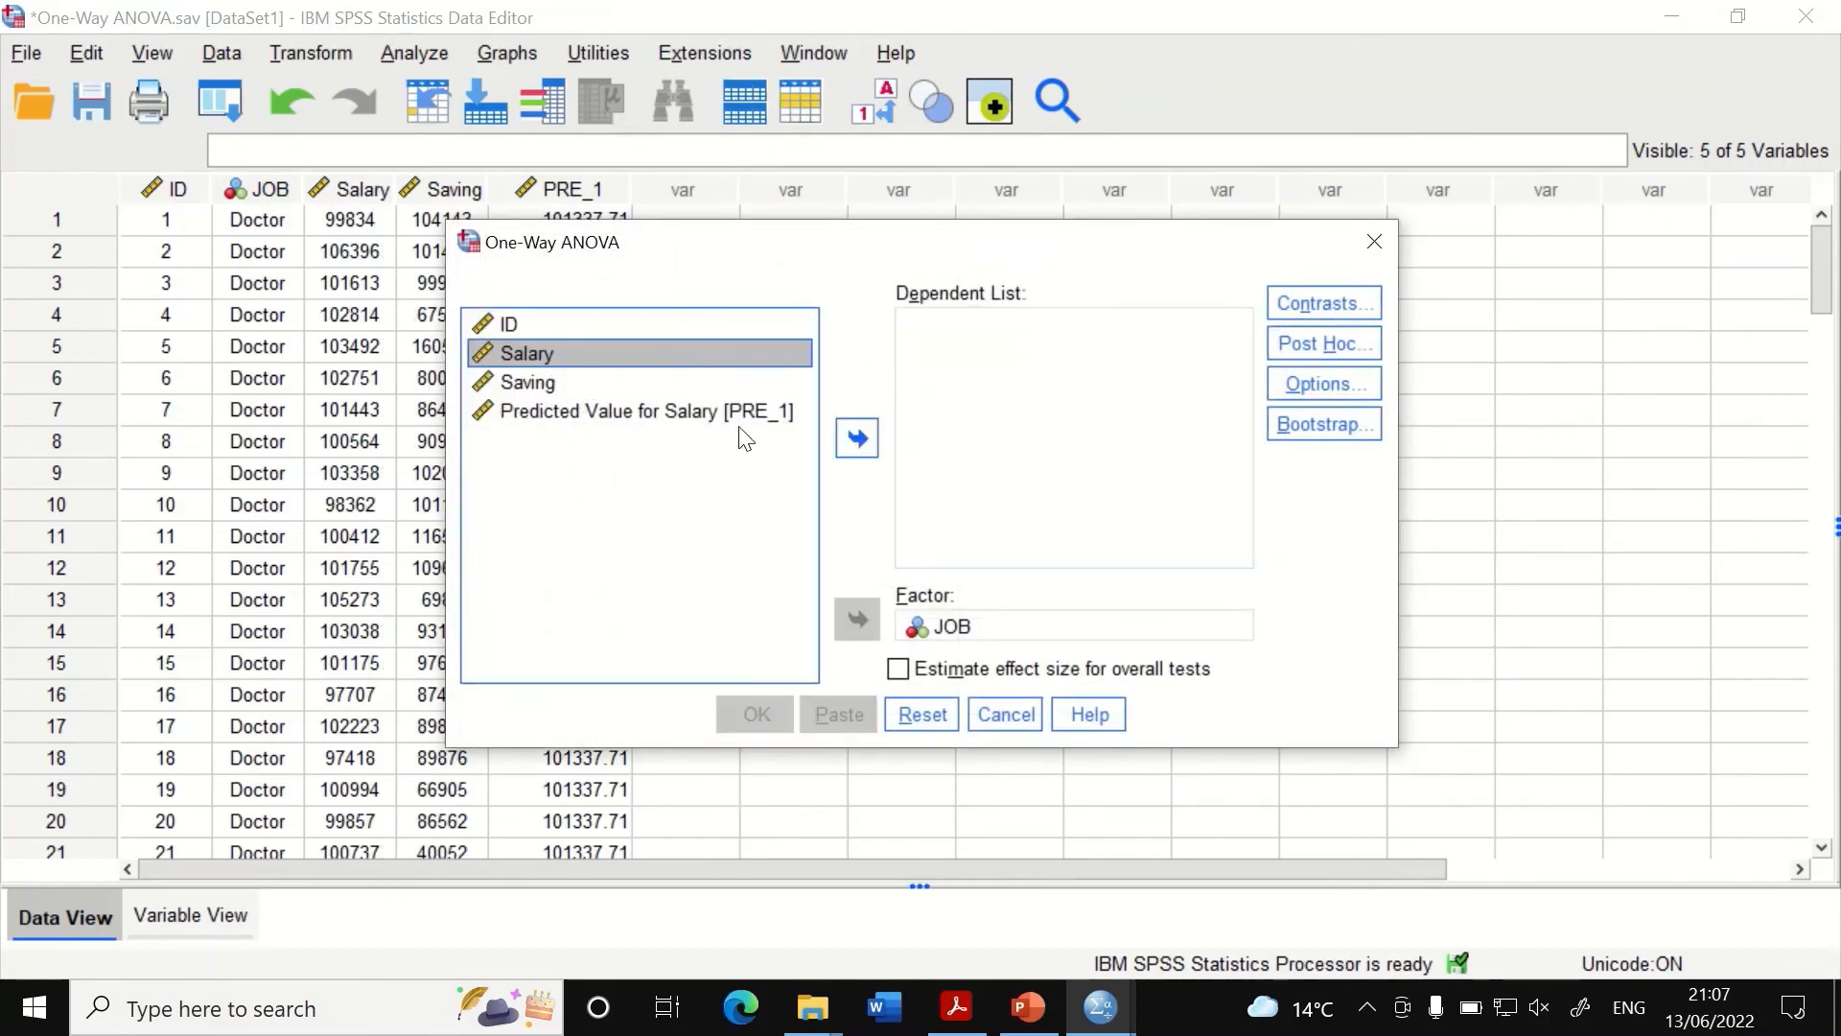
click(522, 384)
click(858, 439)
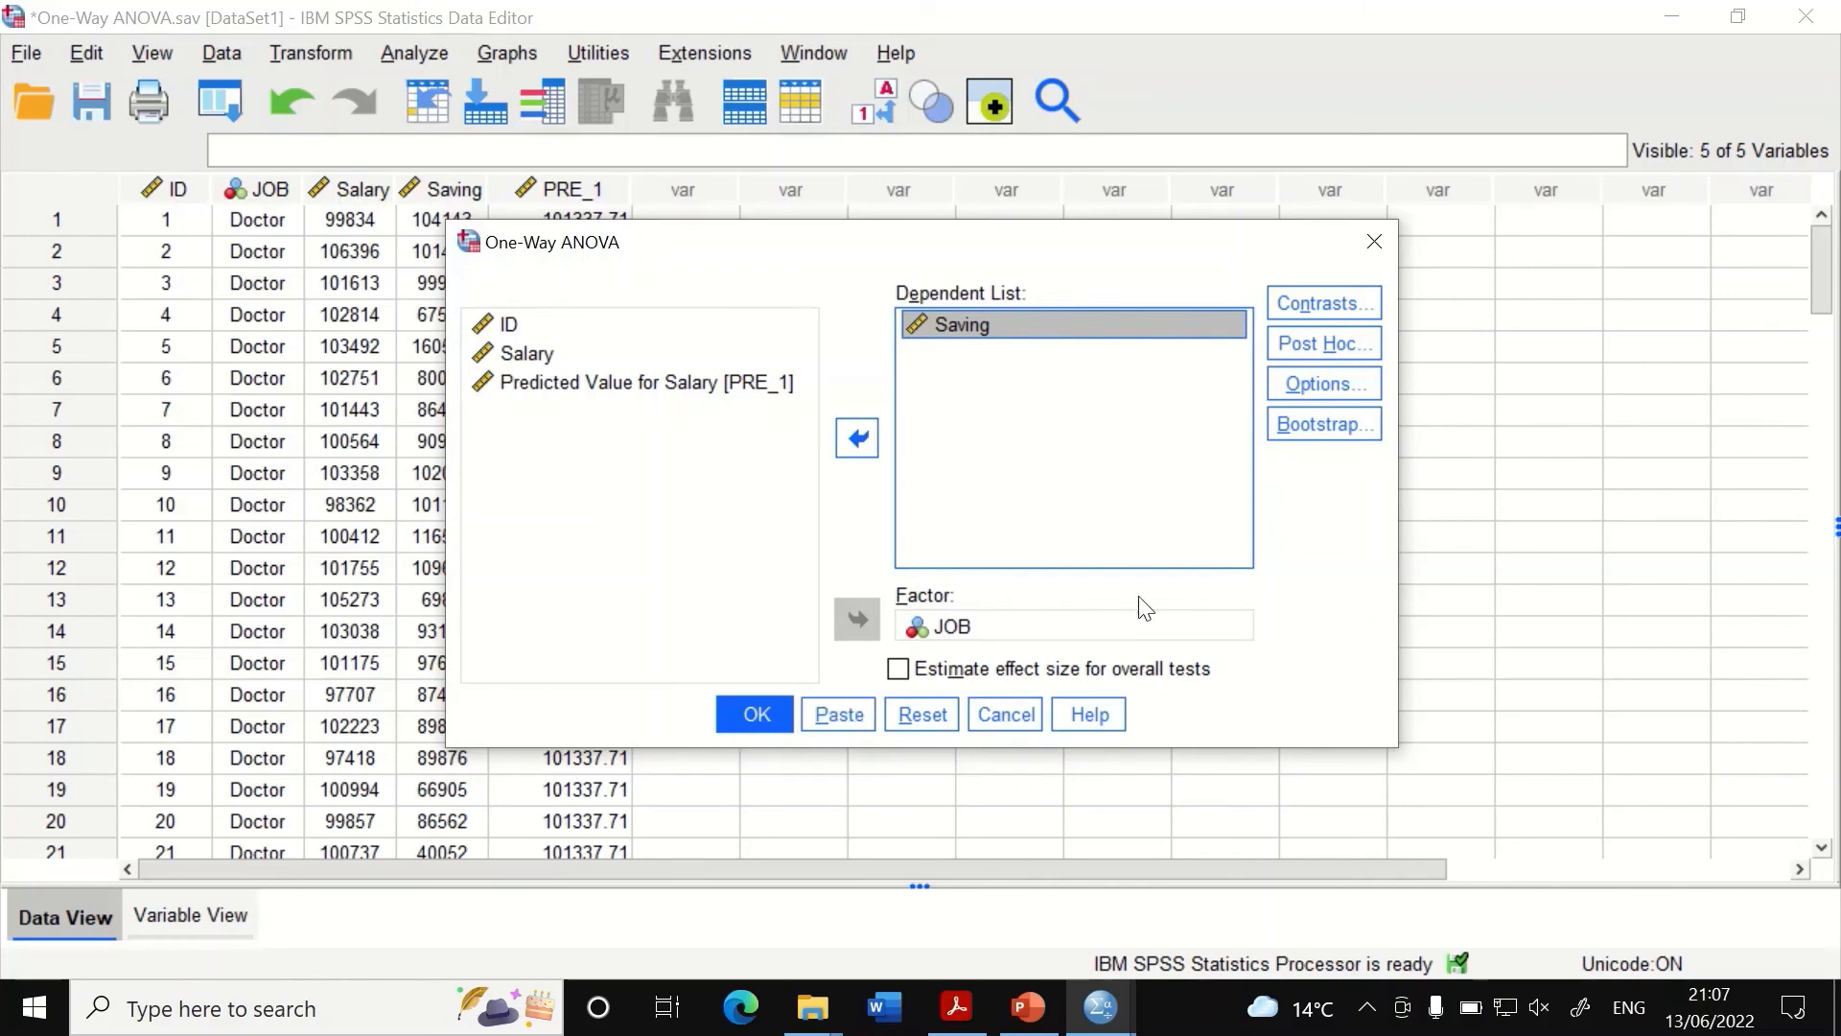
click(755, 715)
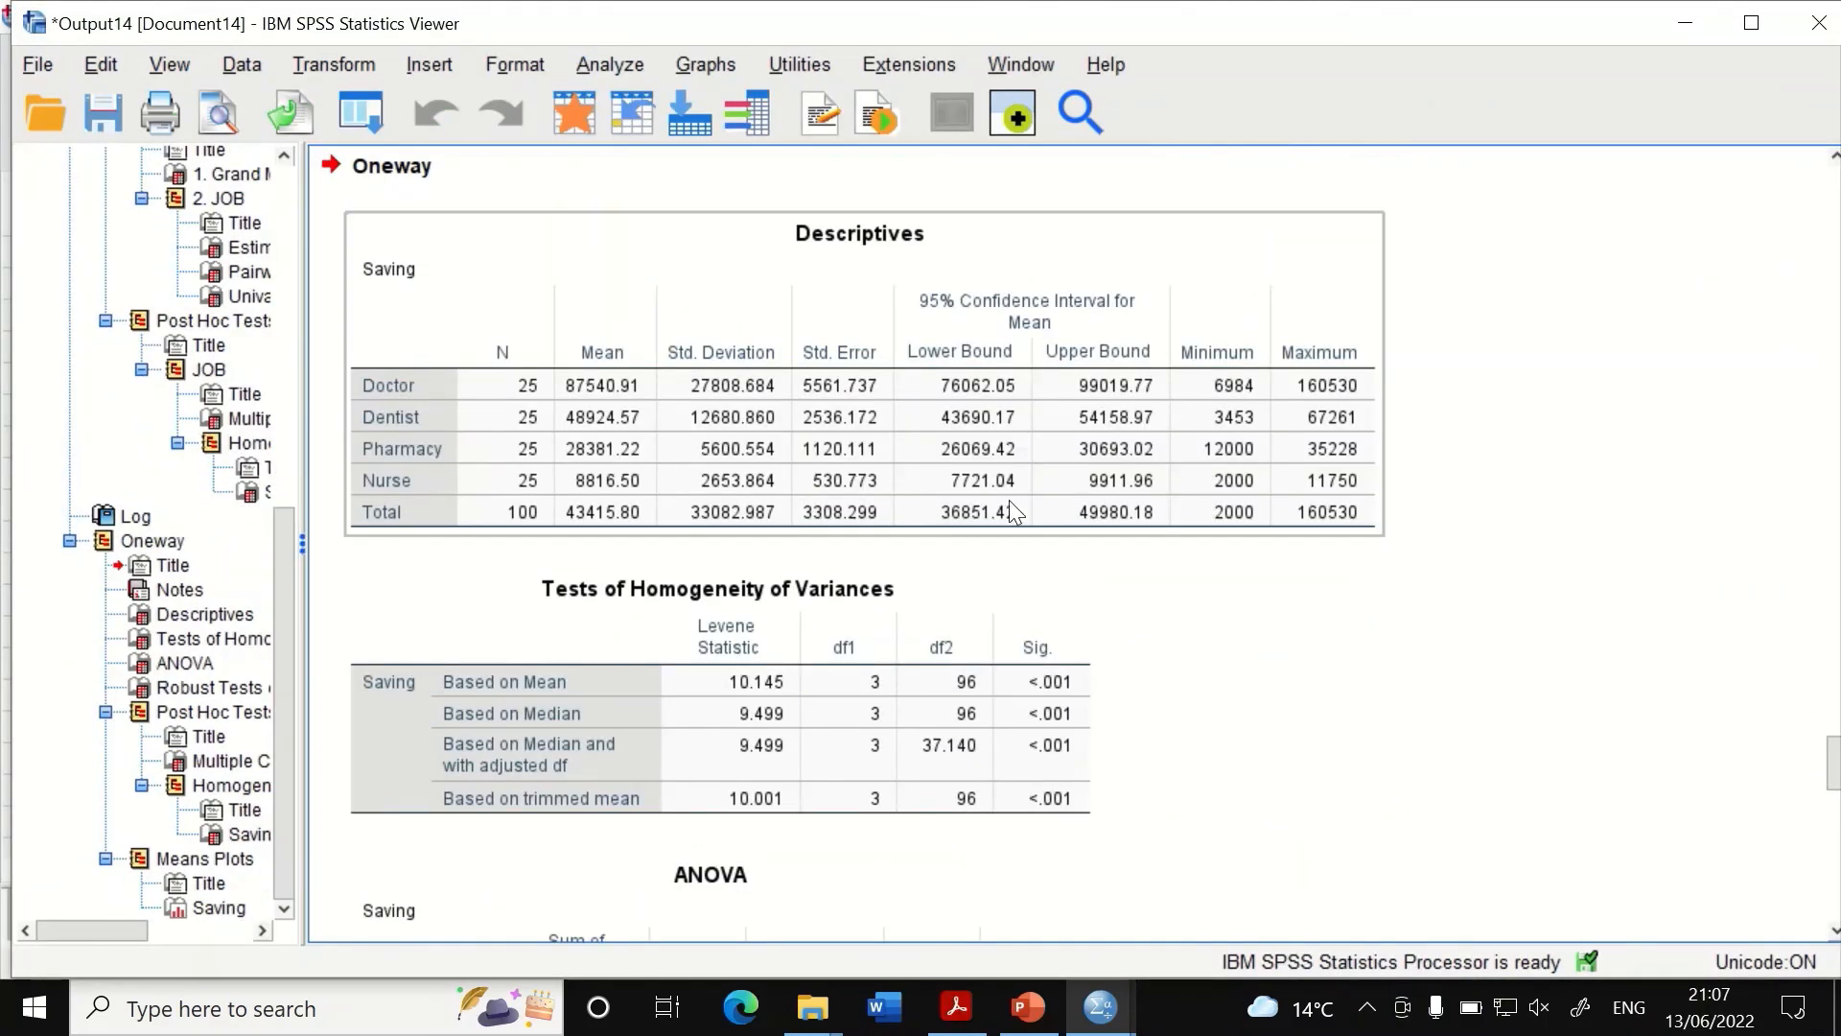
Examine the Saving output's descriptives, tests of homogeneity of variances, ANOVA table and robust Welch and Brown-Forsythe tests.
click(856, 222)
scroll(1112, 645, down, 3)
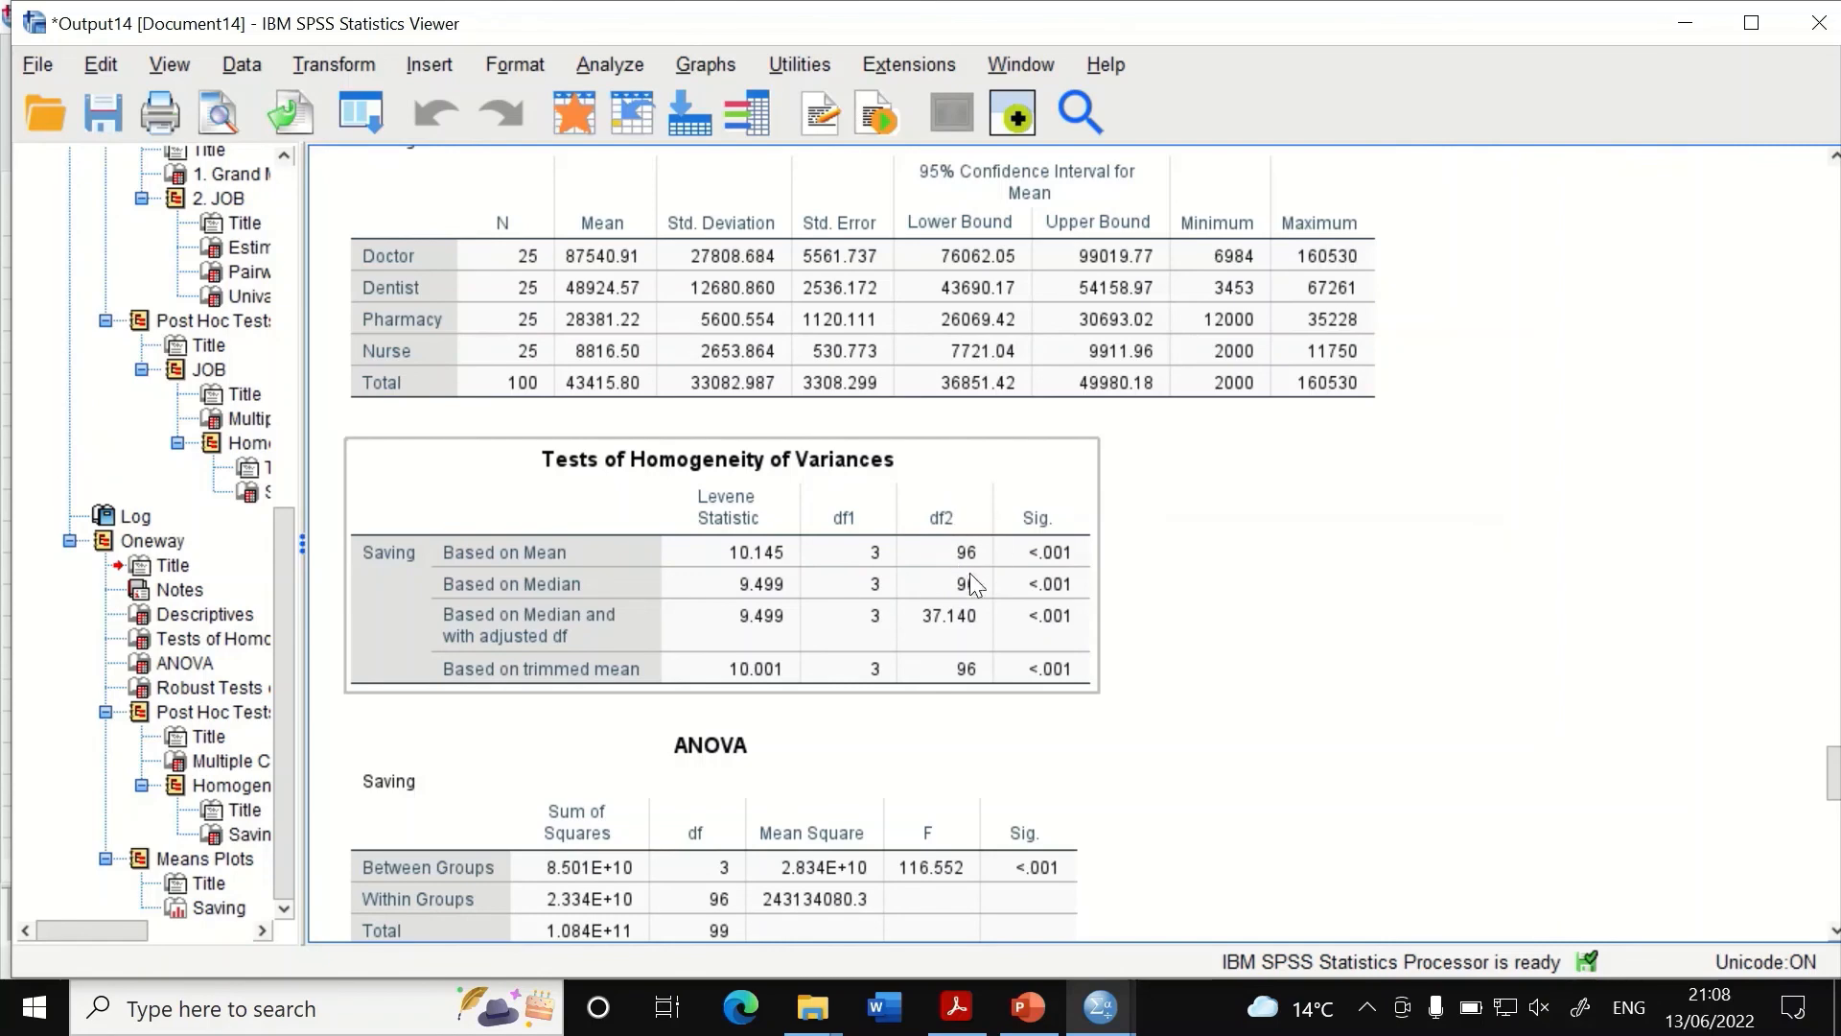
scroll(1034, 585, down, 3)
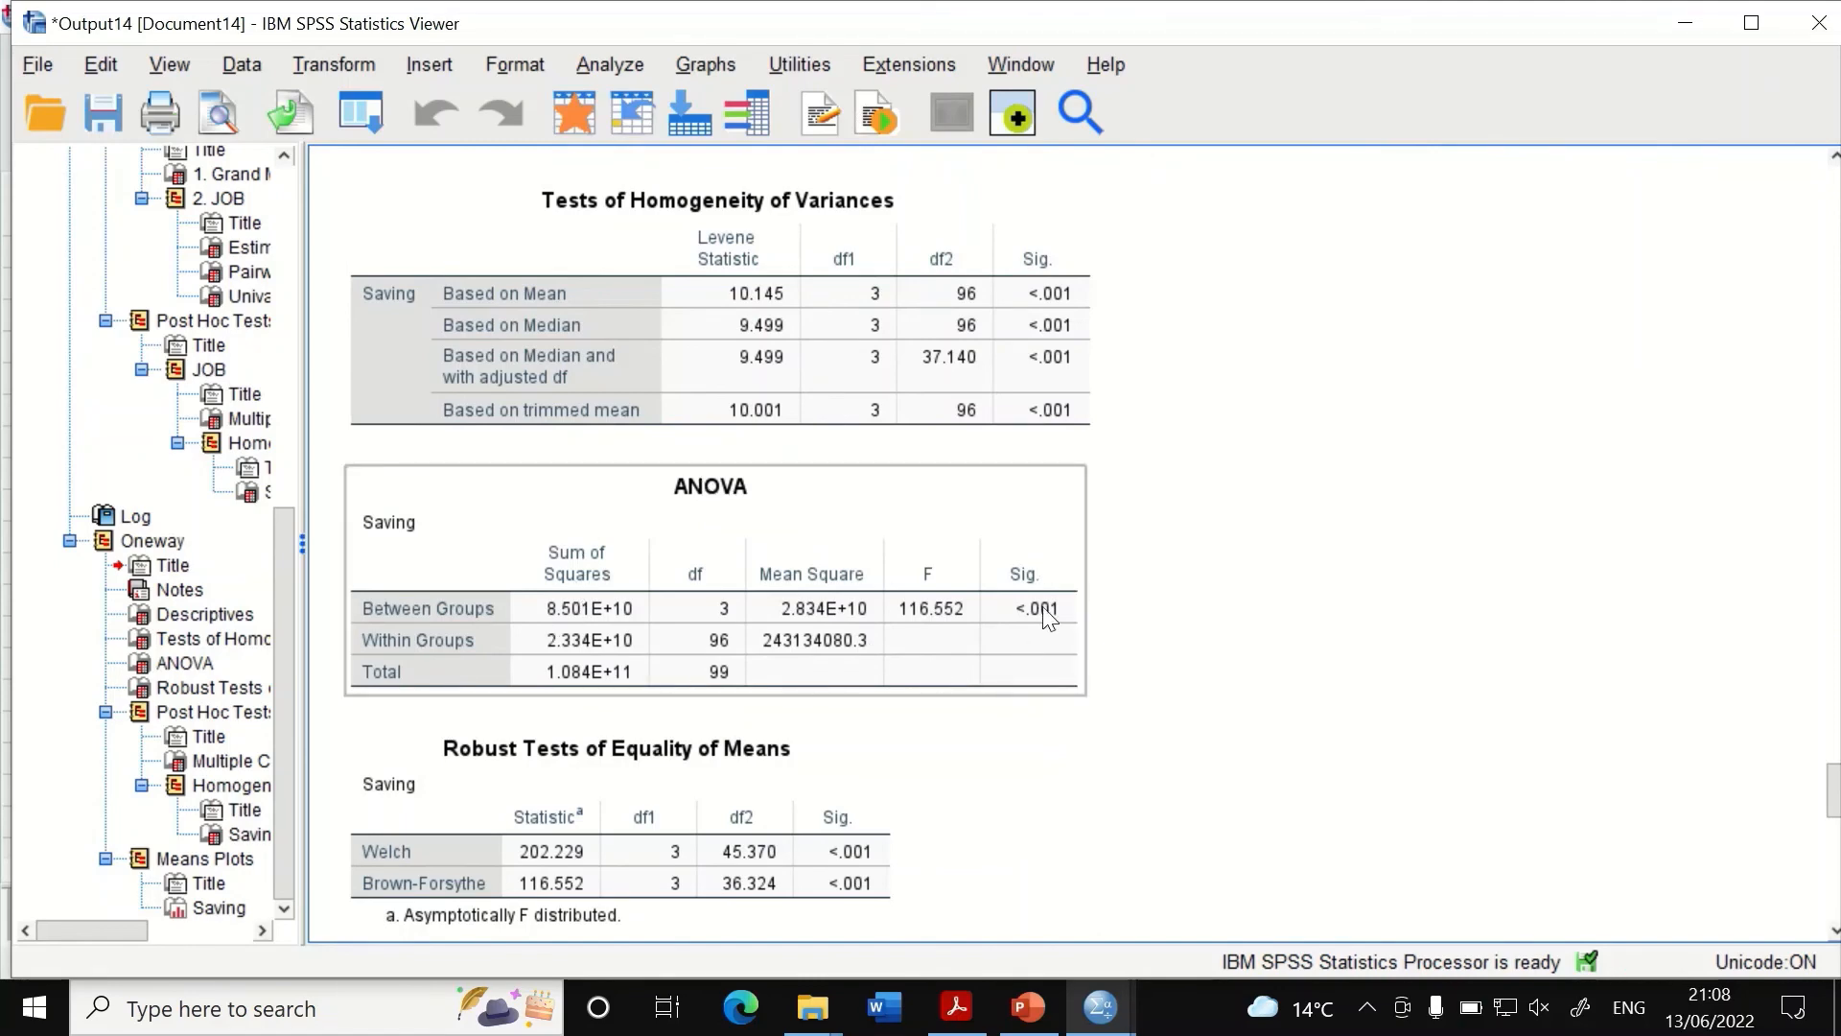
scroll(1011, 623, down, 3)
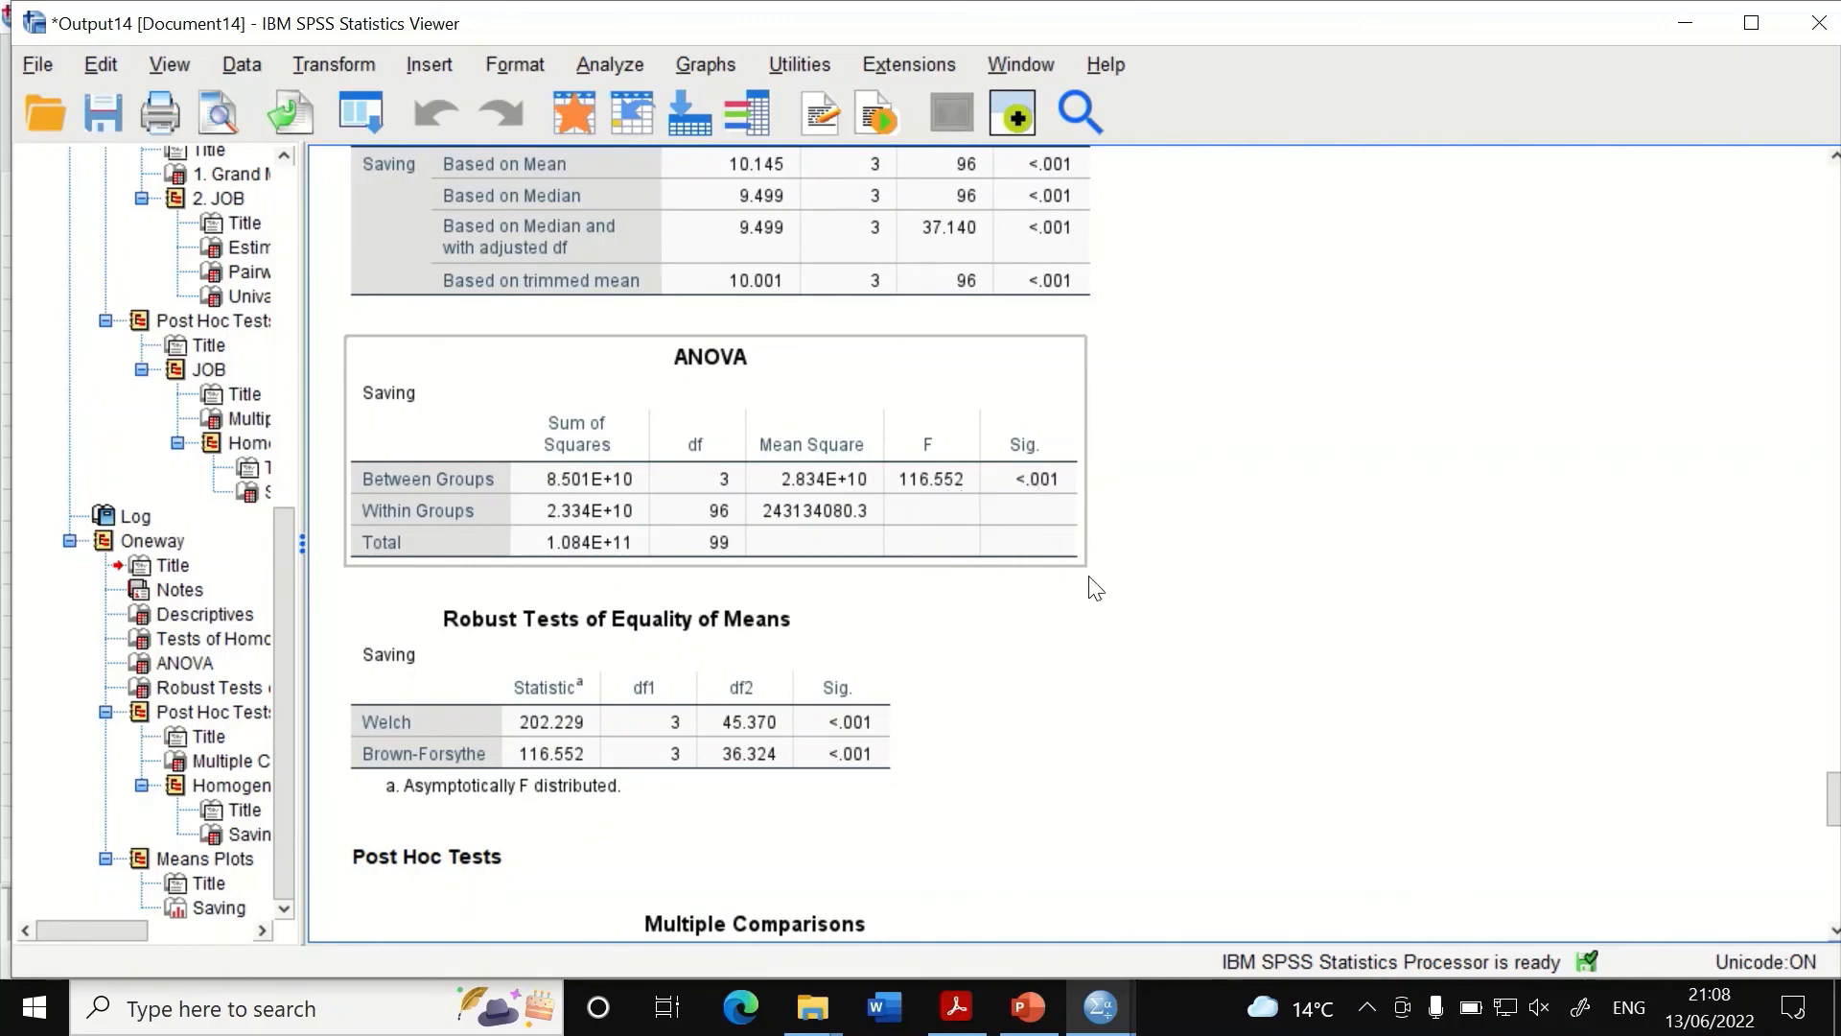
scroll(840, 654, down, 3)
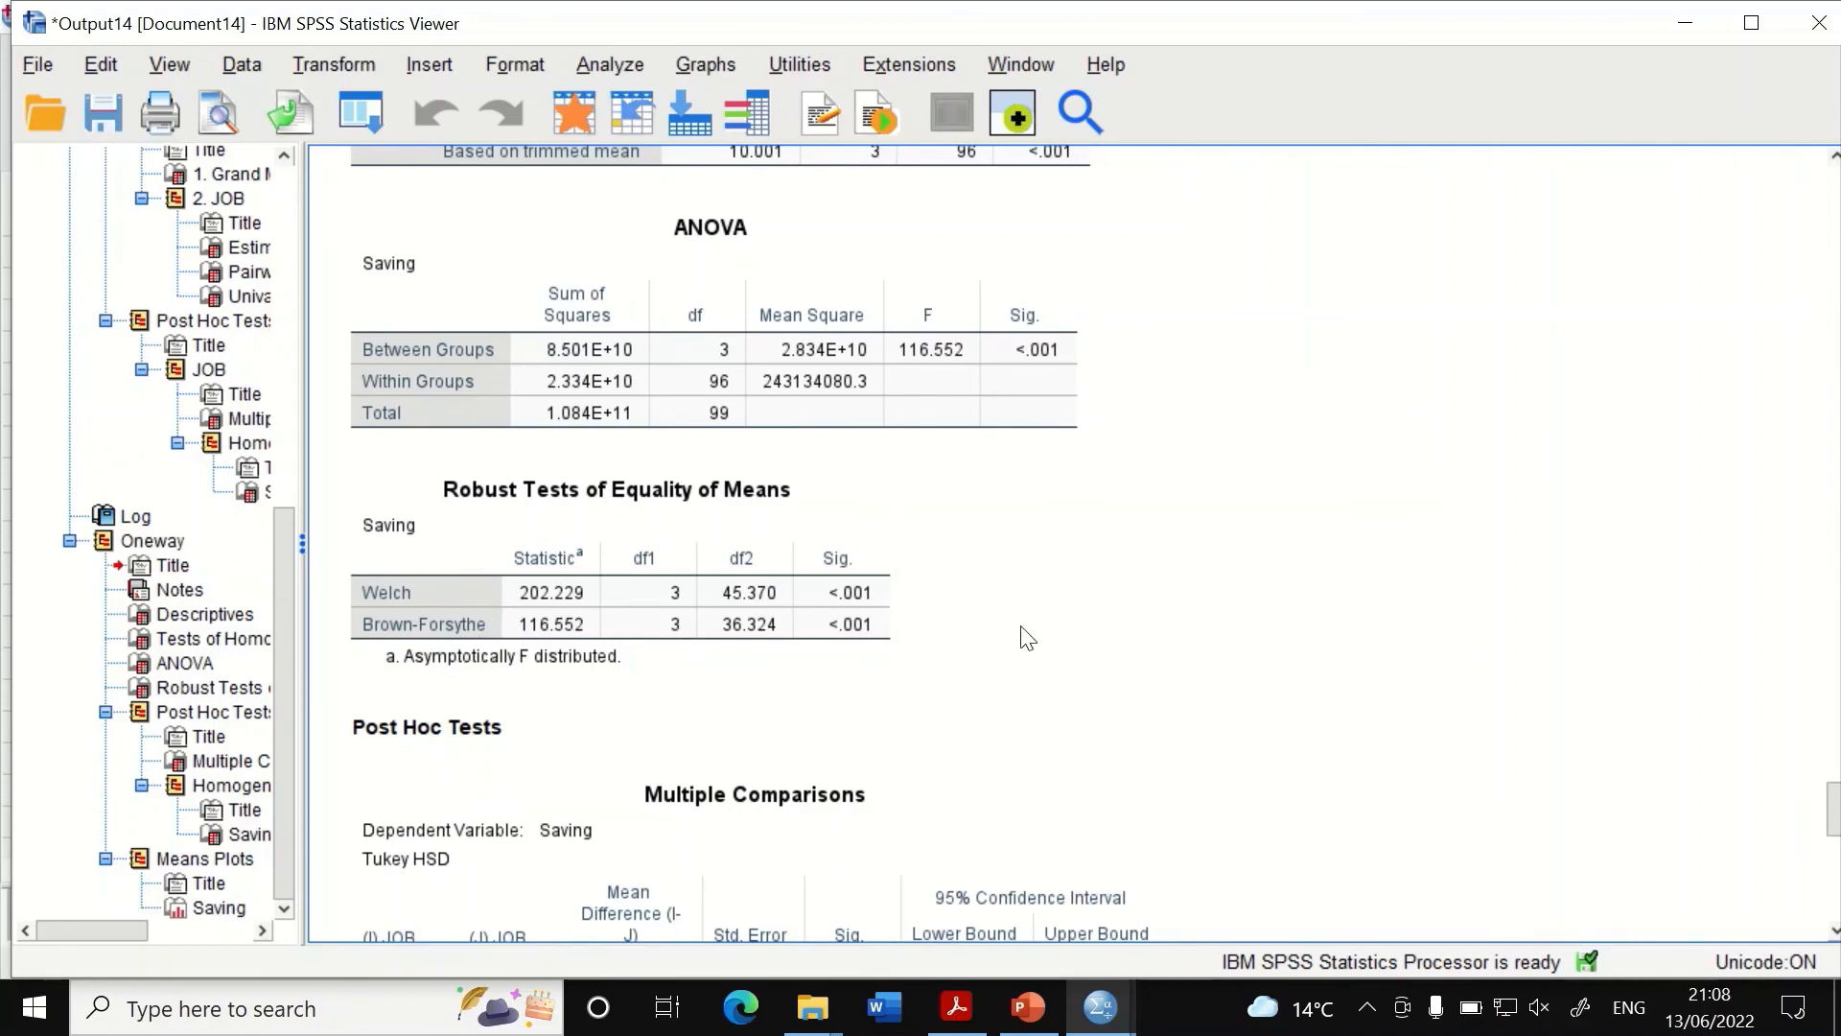
scroll(1017, 638, down, 3)
scroll(1008, 645, up, 3)
click(804, 625)
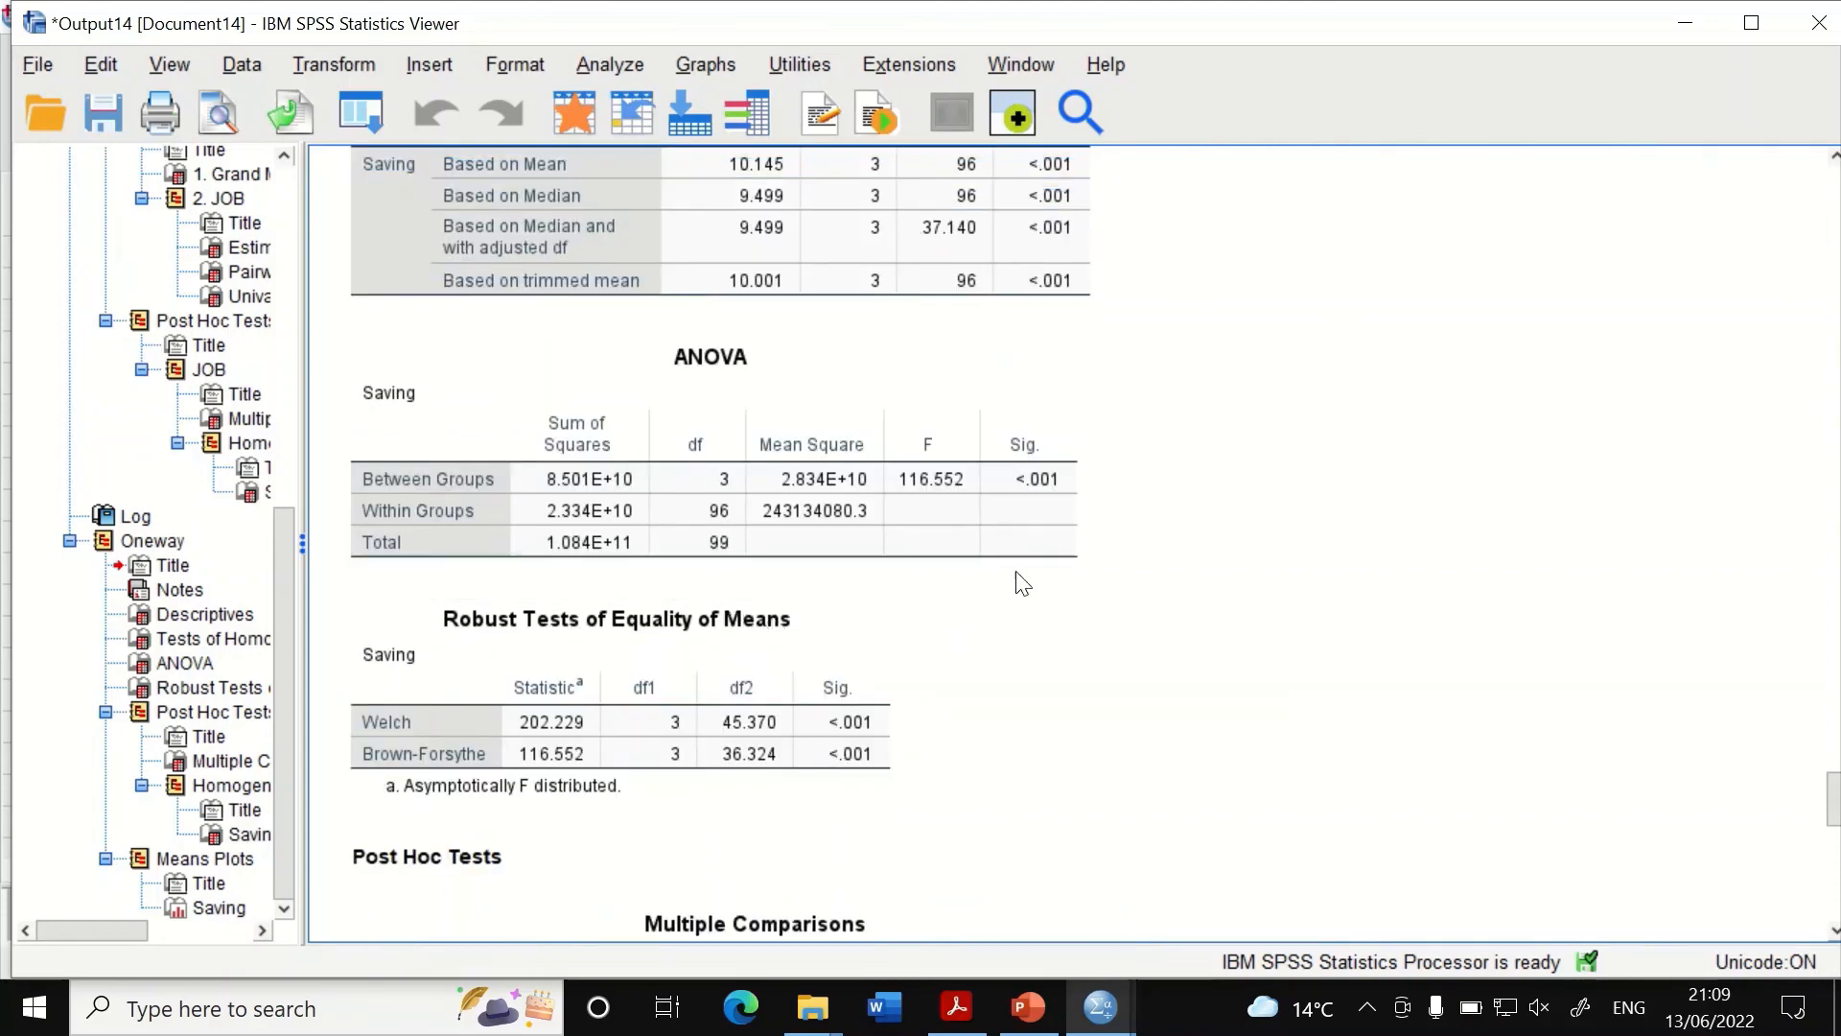
Examine the Tukey HSD multiple comparisons and homogeneous subsets for Saving.
scroll(748, 441, down, 3)
scroll(935, 605, down, 9)
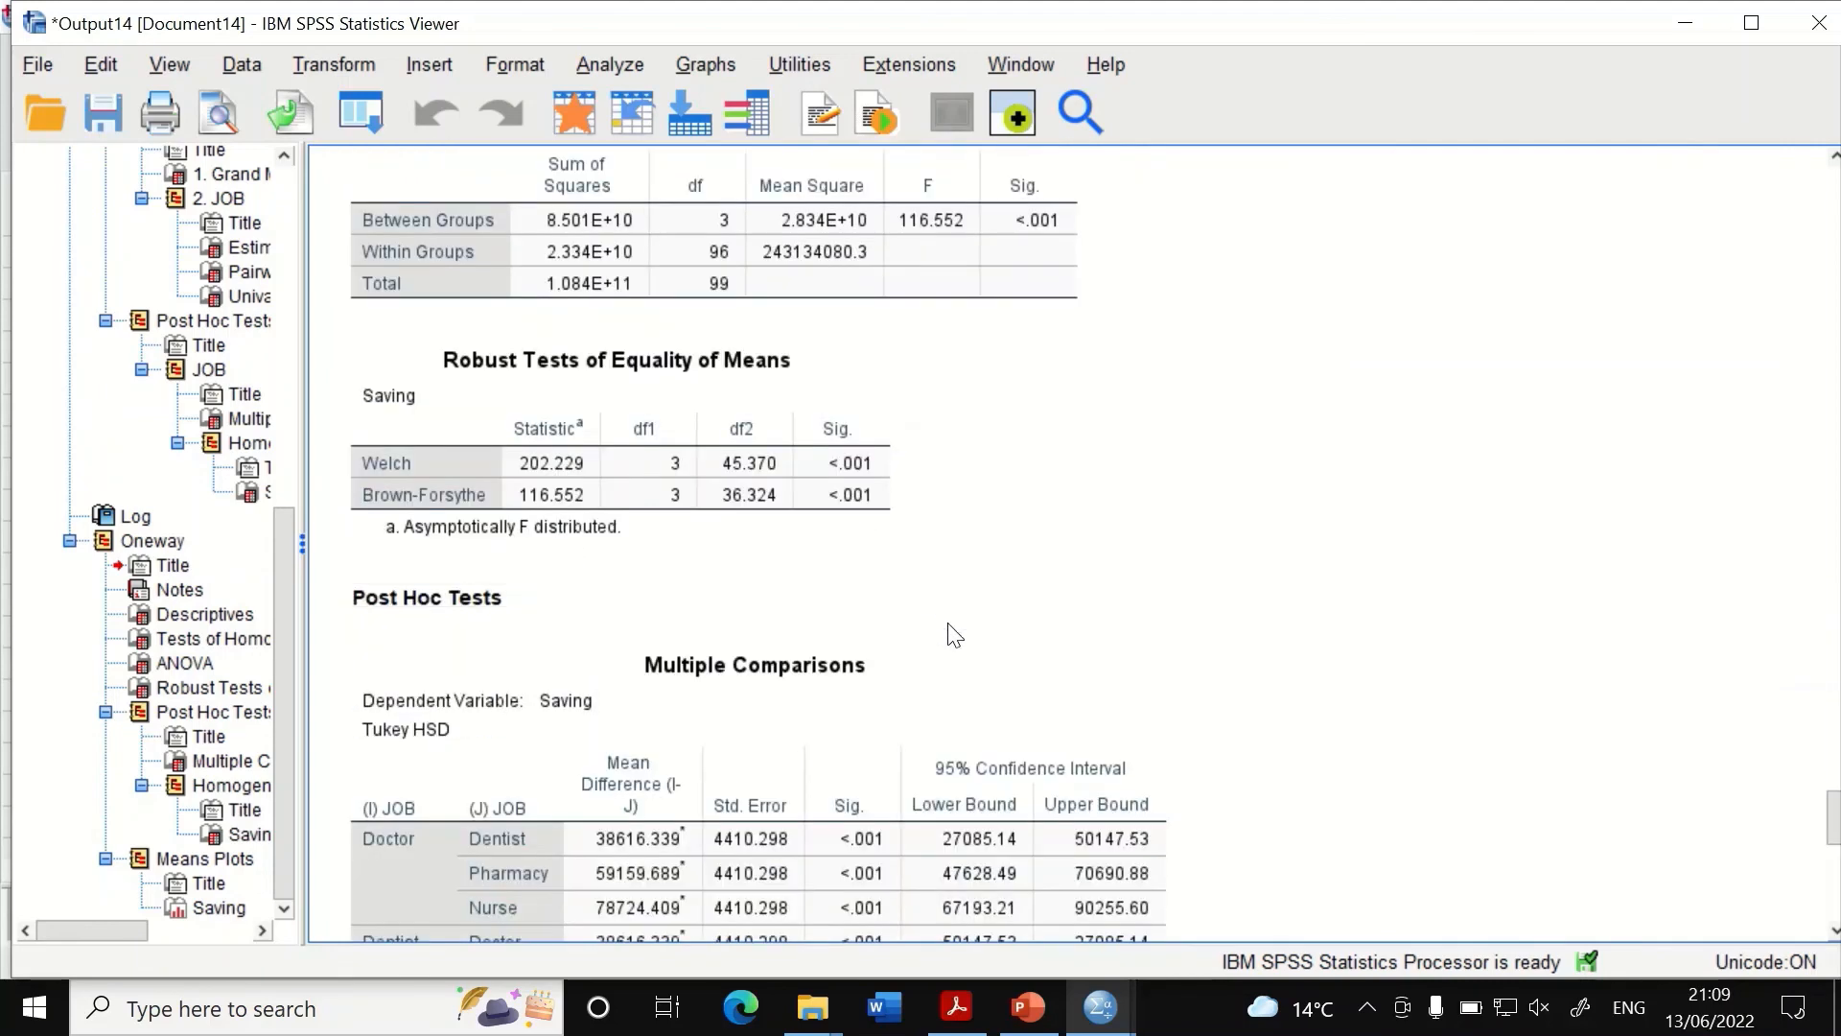
click(922, 705)
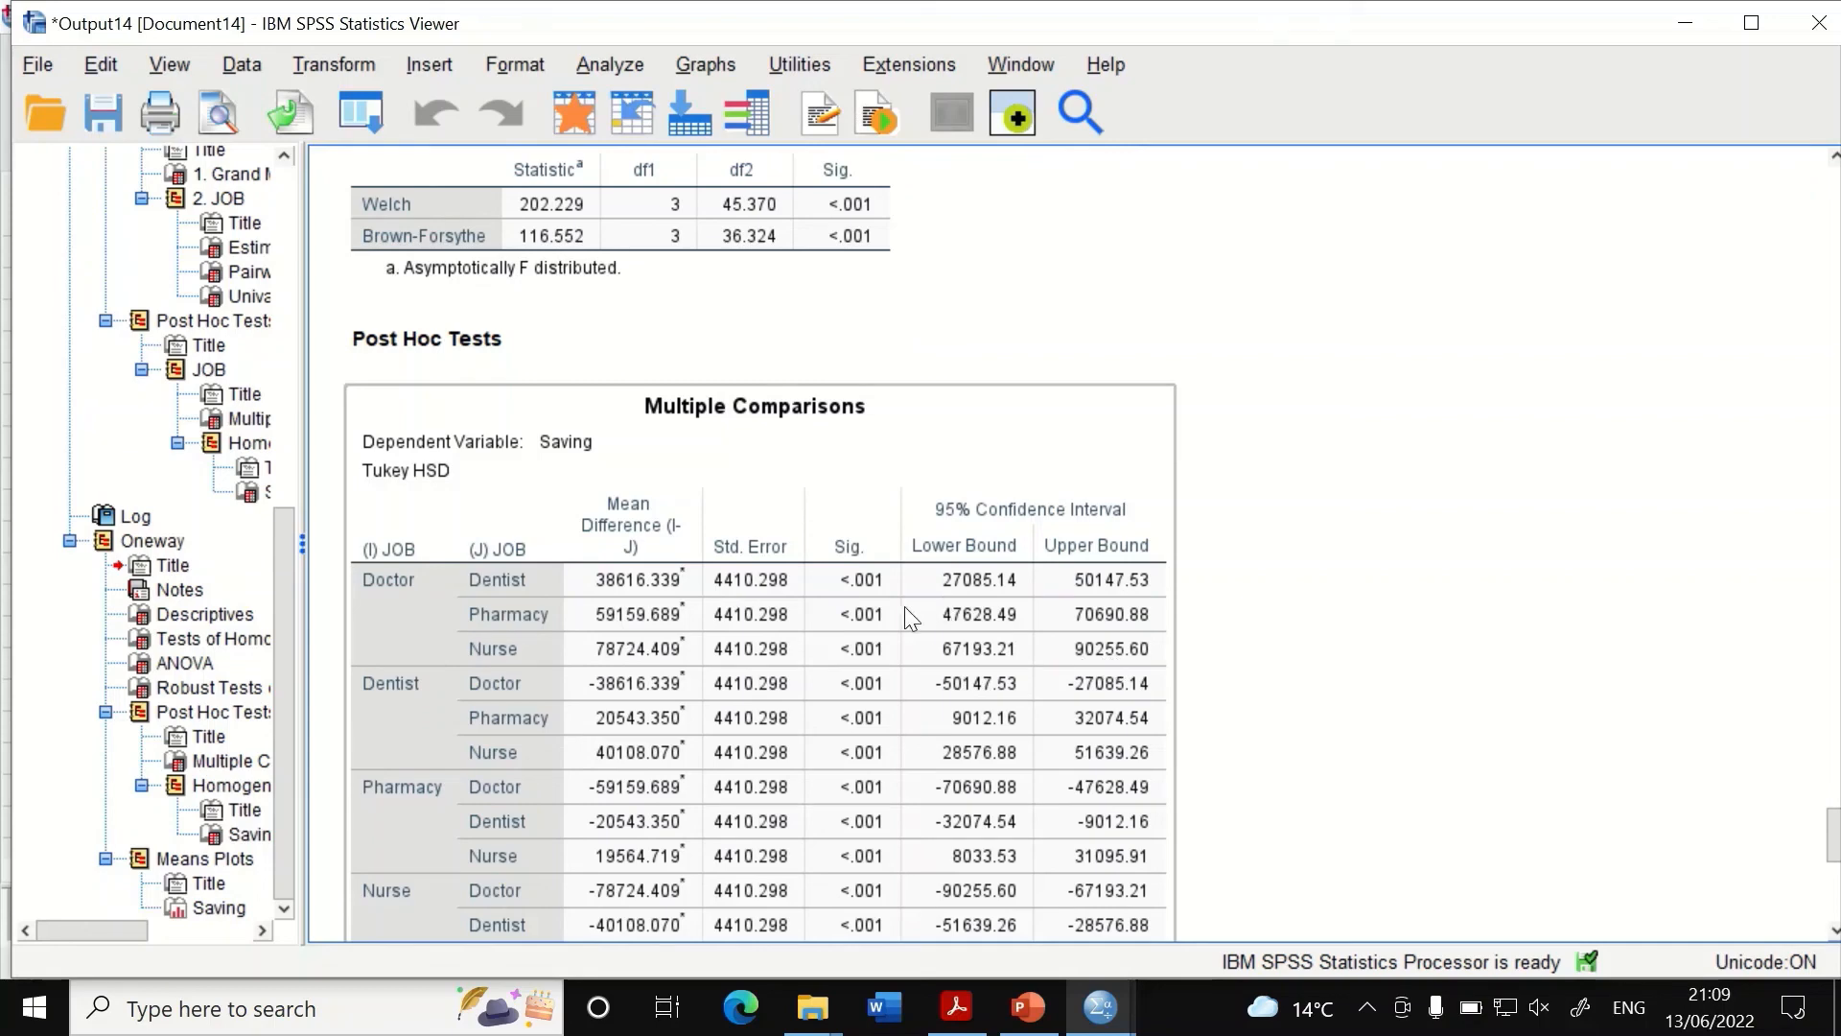
scroll(905, 607, up, 3)
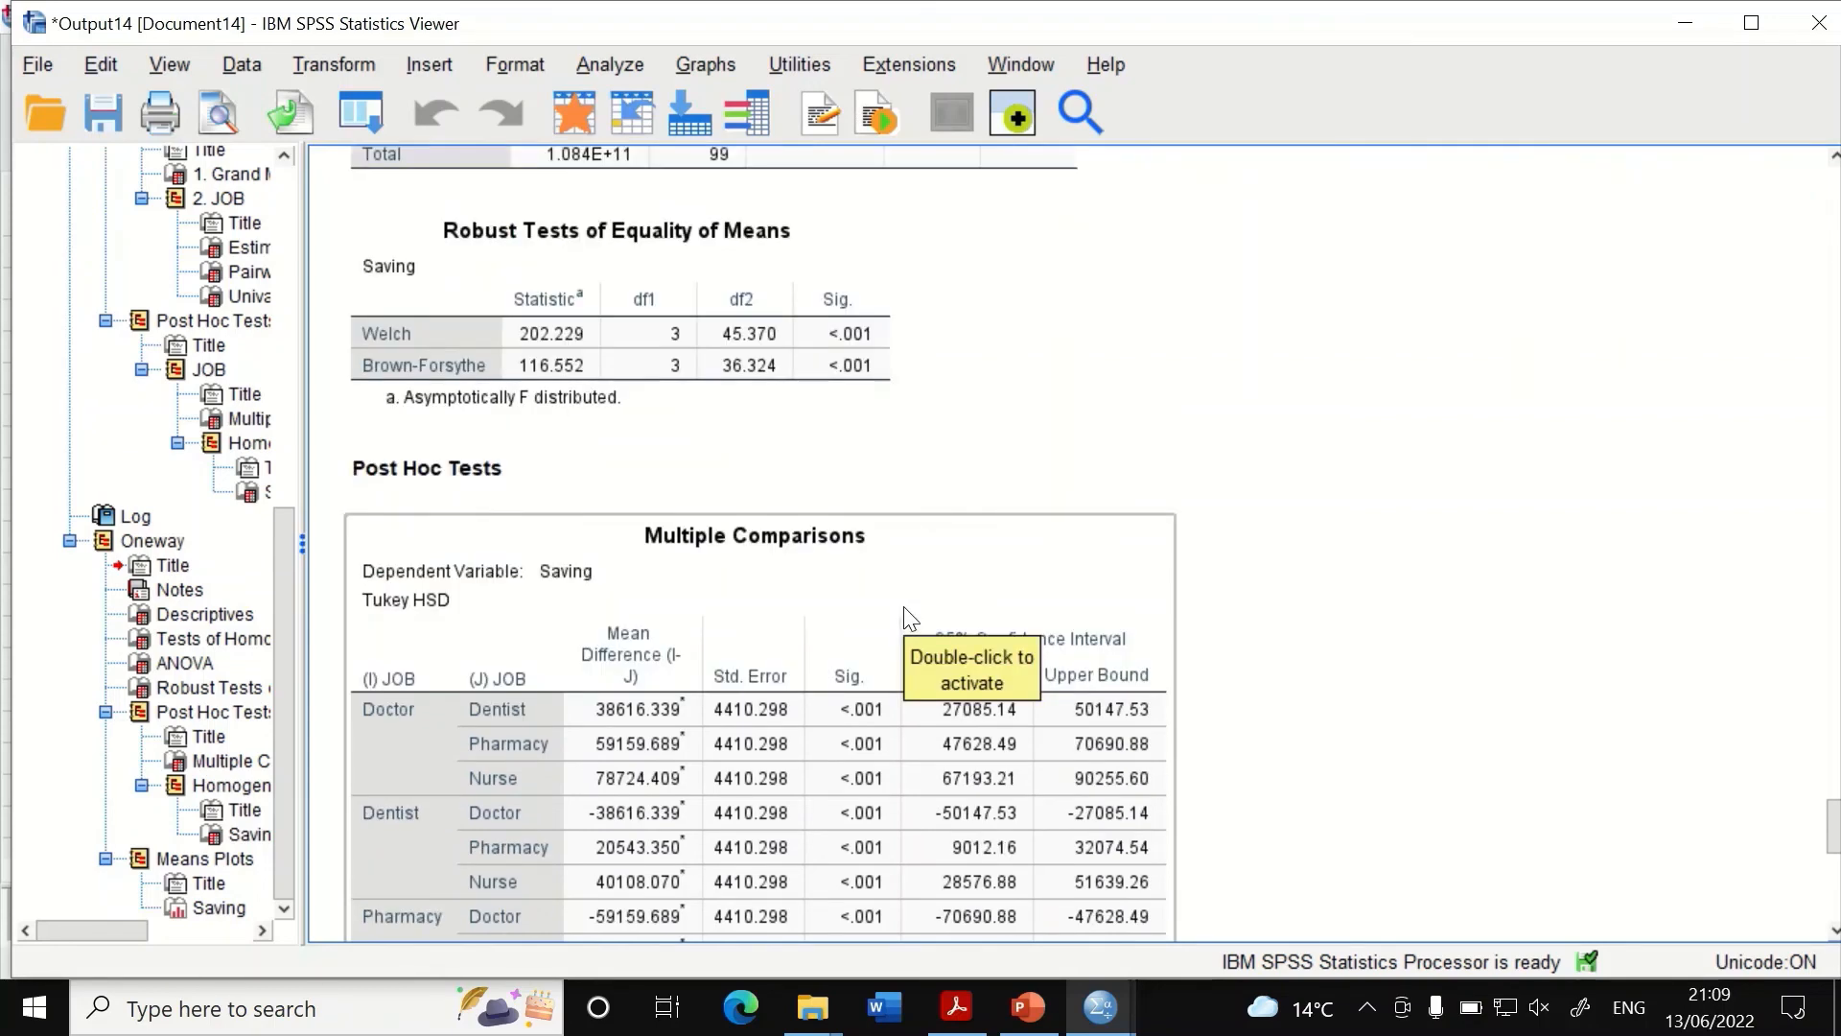
scroll(909, 619, down, 15)
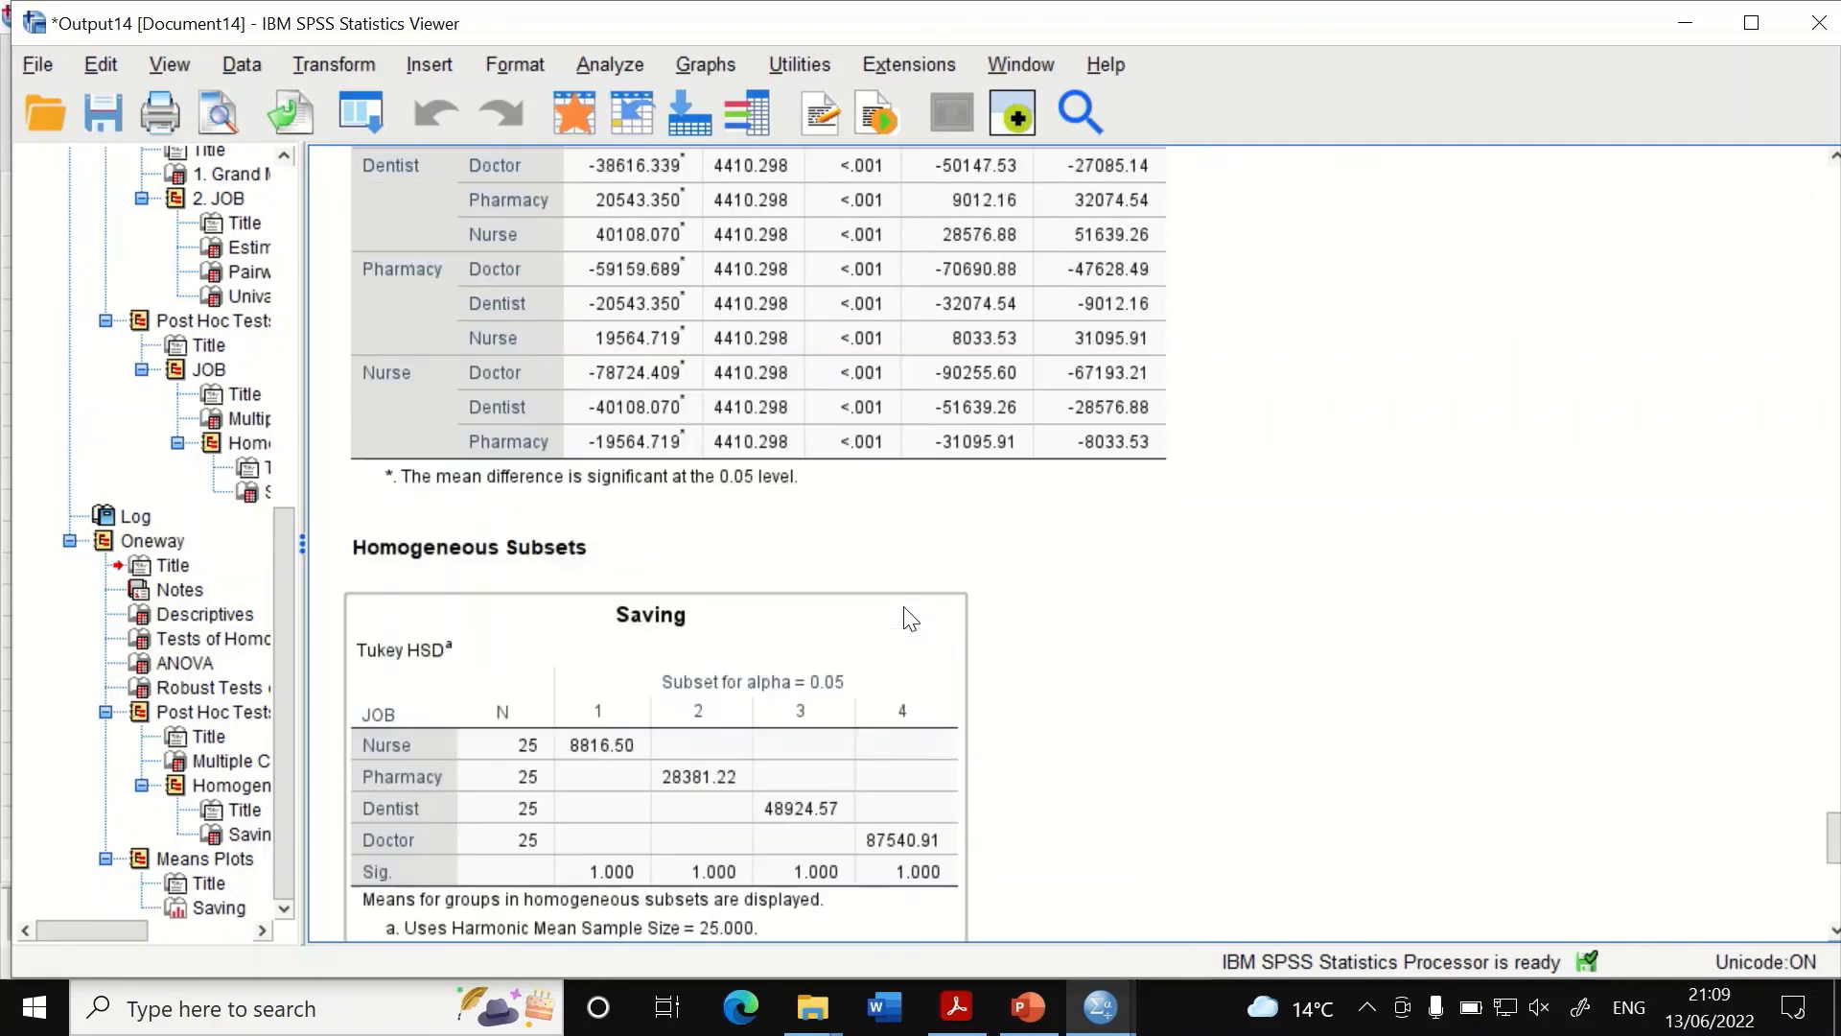
scroll(911, 619, up, 18)
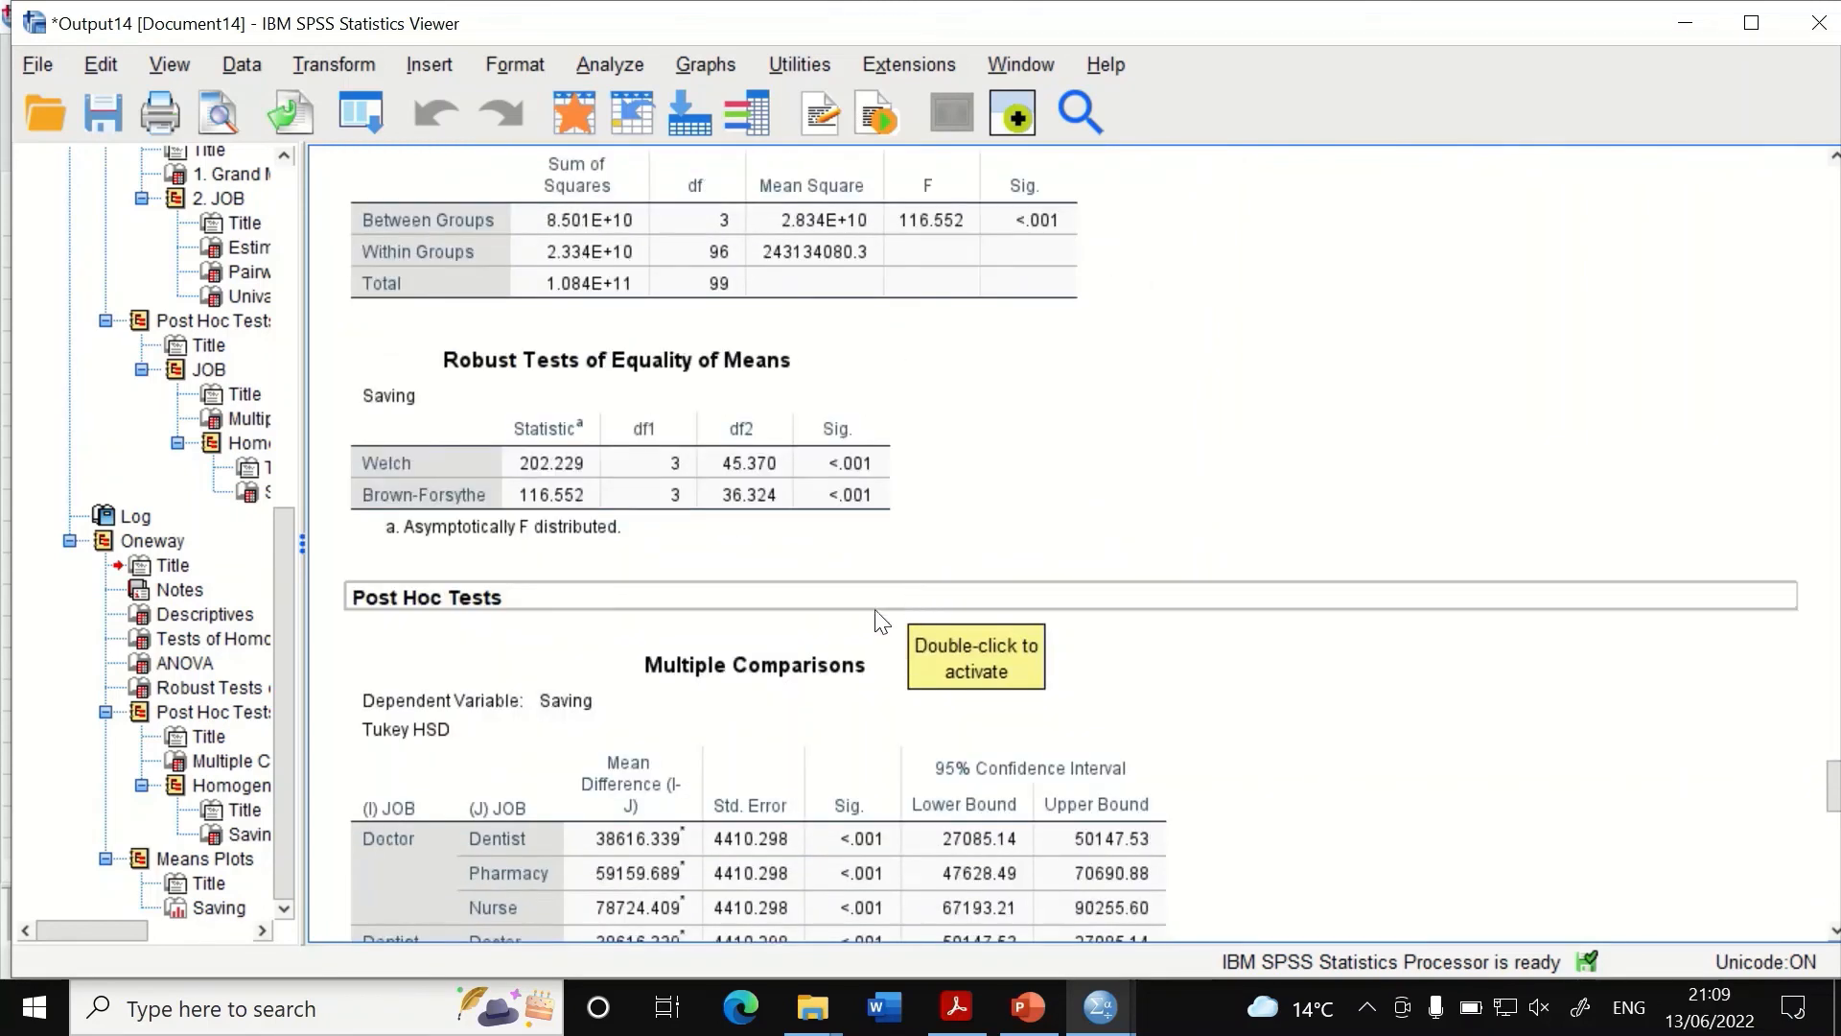
Rerun the one-way ANOVA of Saving by JOB with the Games-Howell post hoc test instead of Tukey.
click(362, 111)
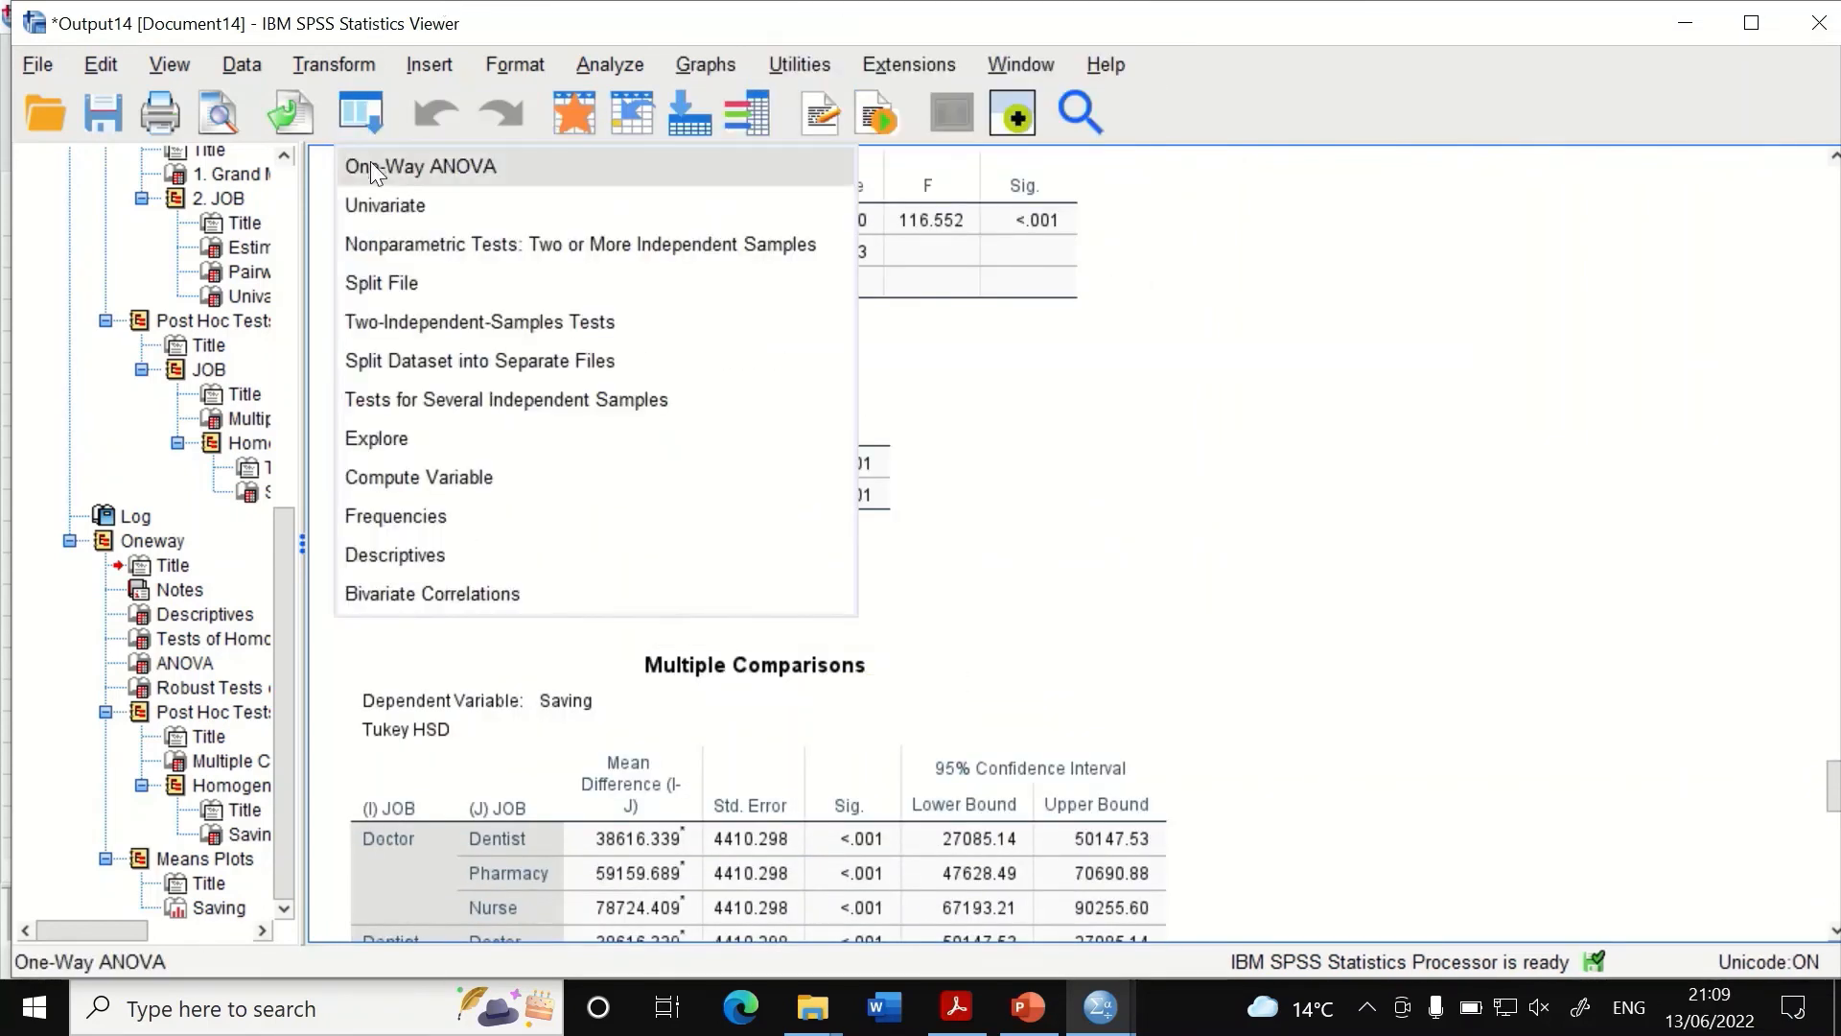
click(370, 169)
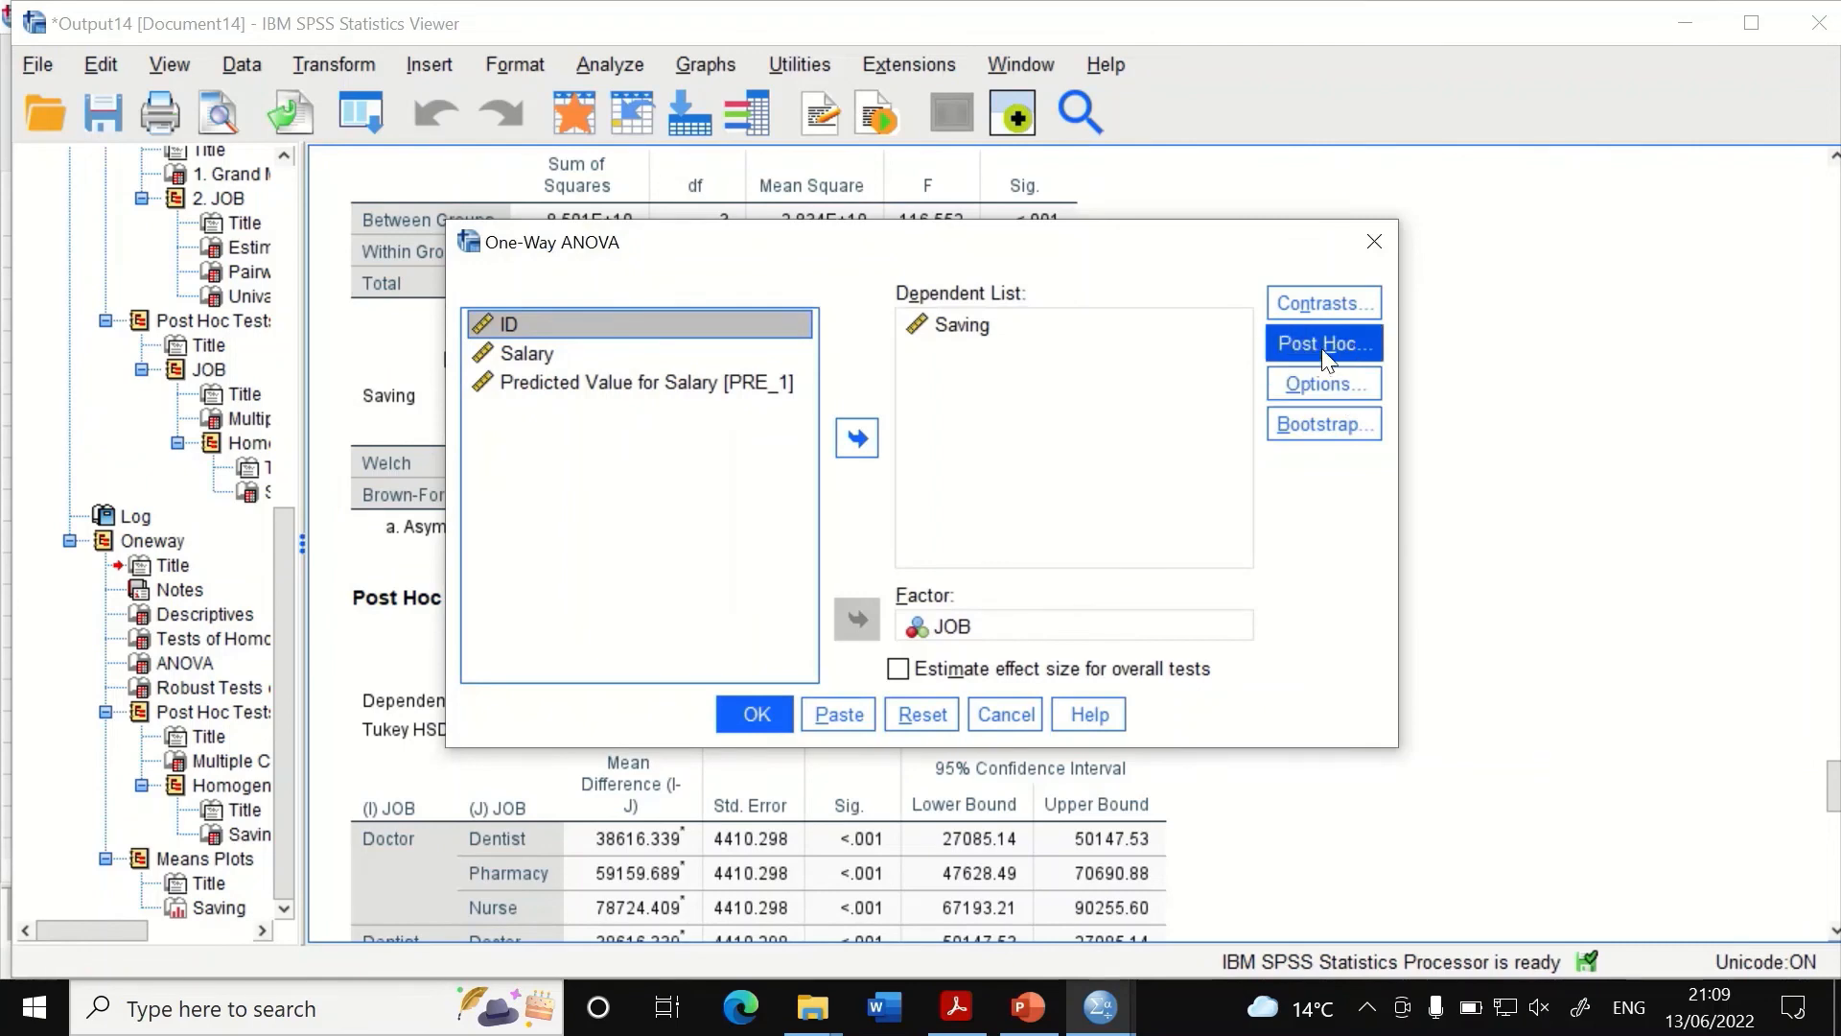
click(1324, 346)
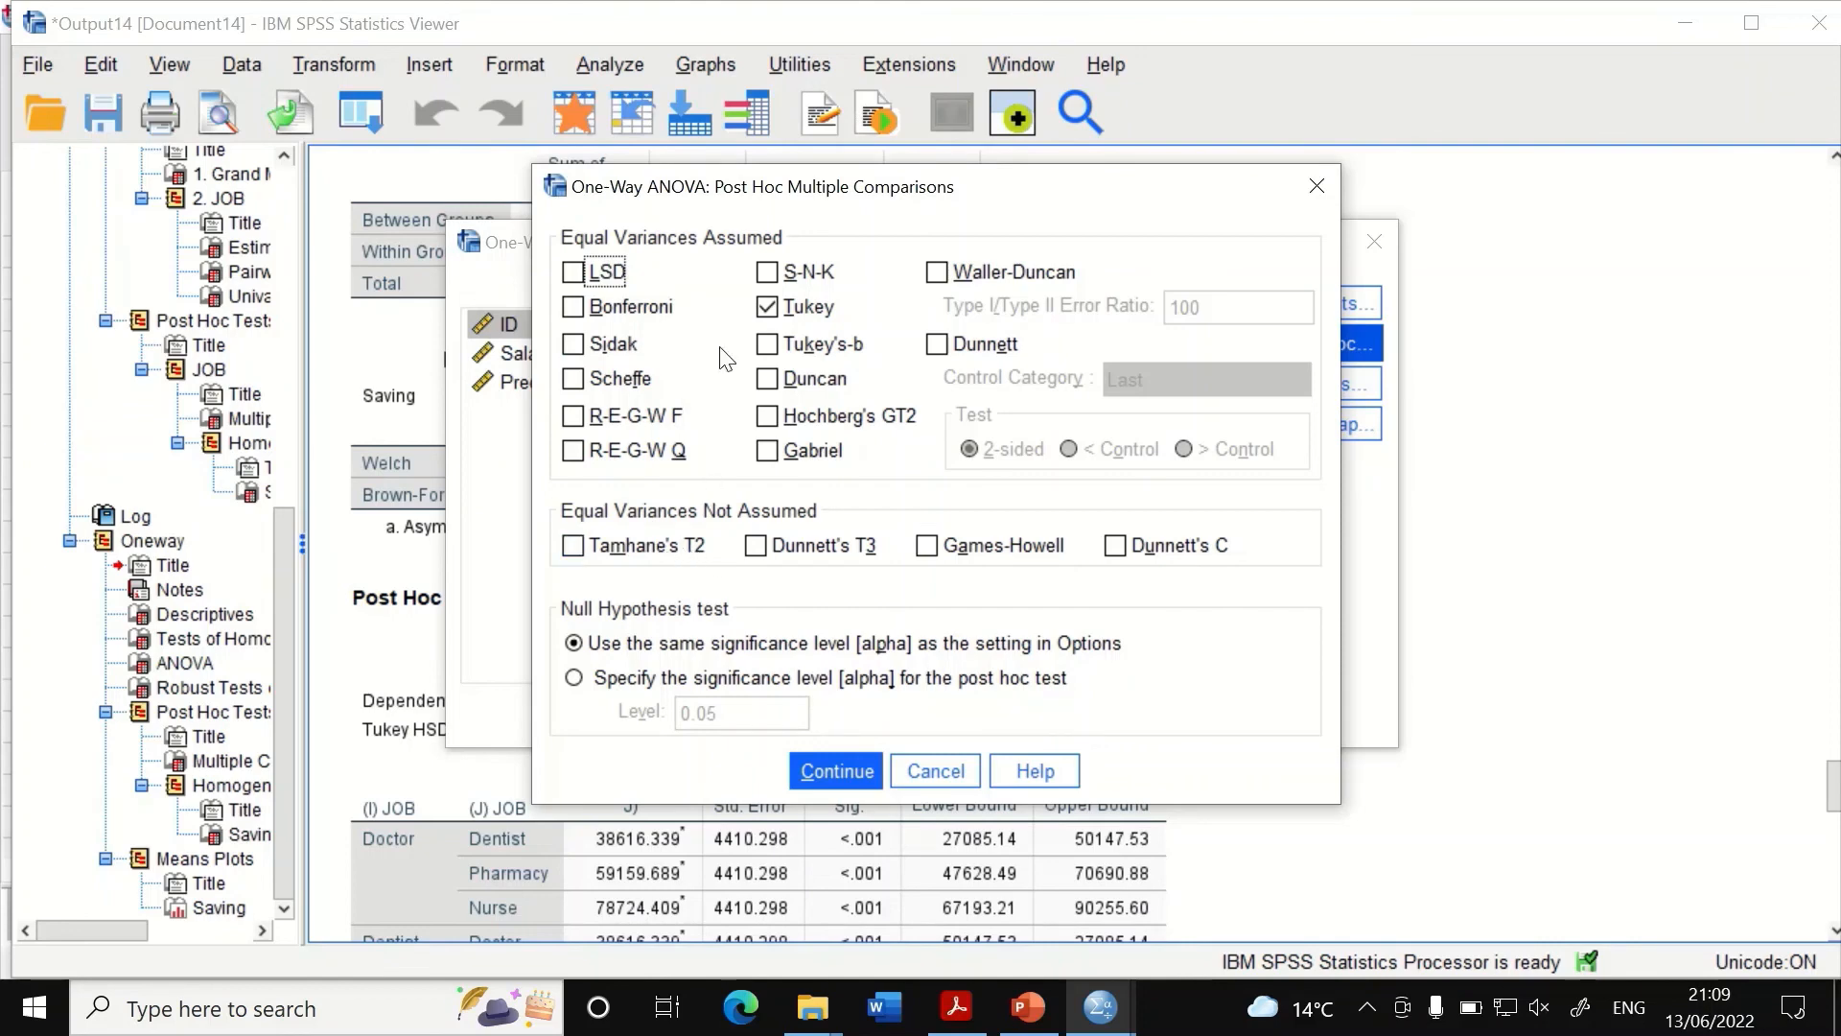
click(768, 307)
click(928, 547)
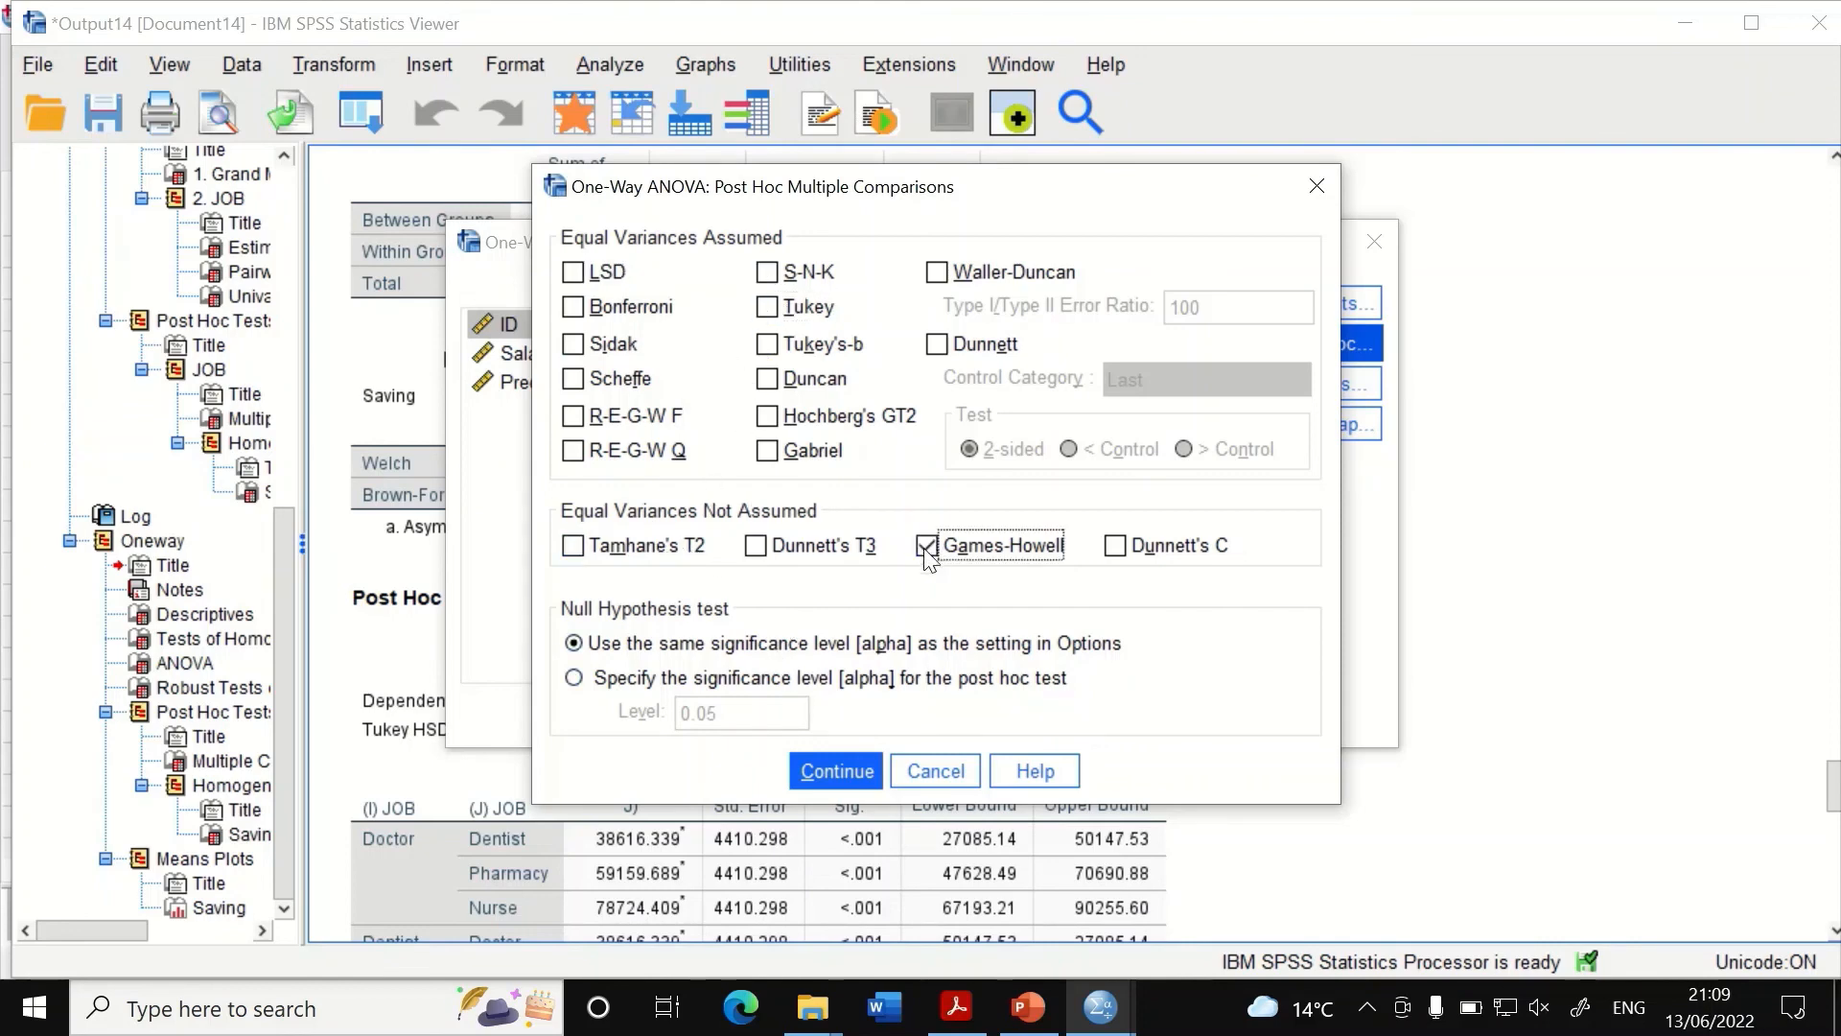
click(826, 770)
click(779, 714)
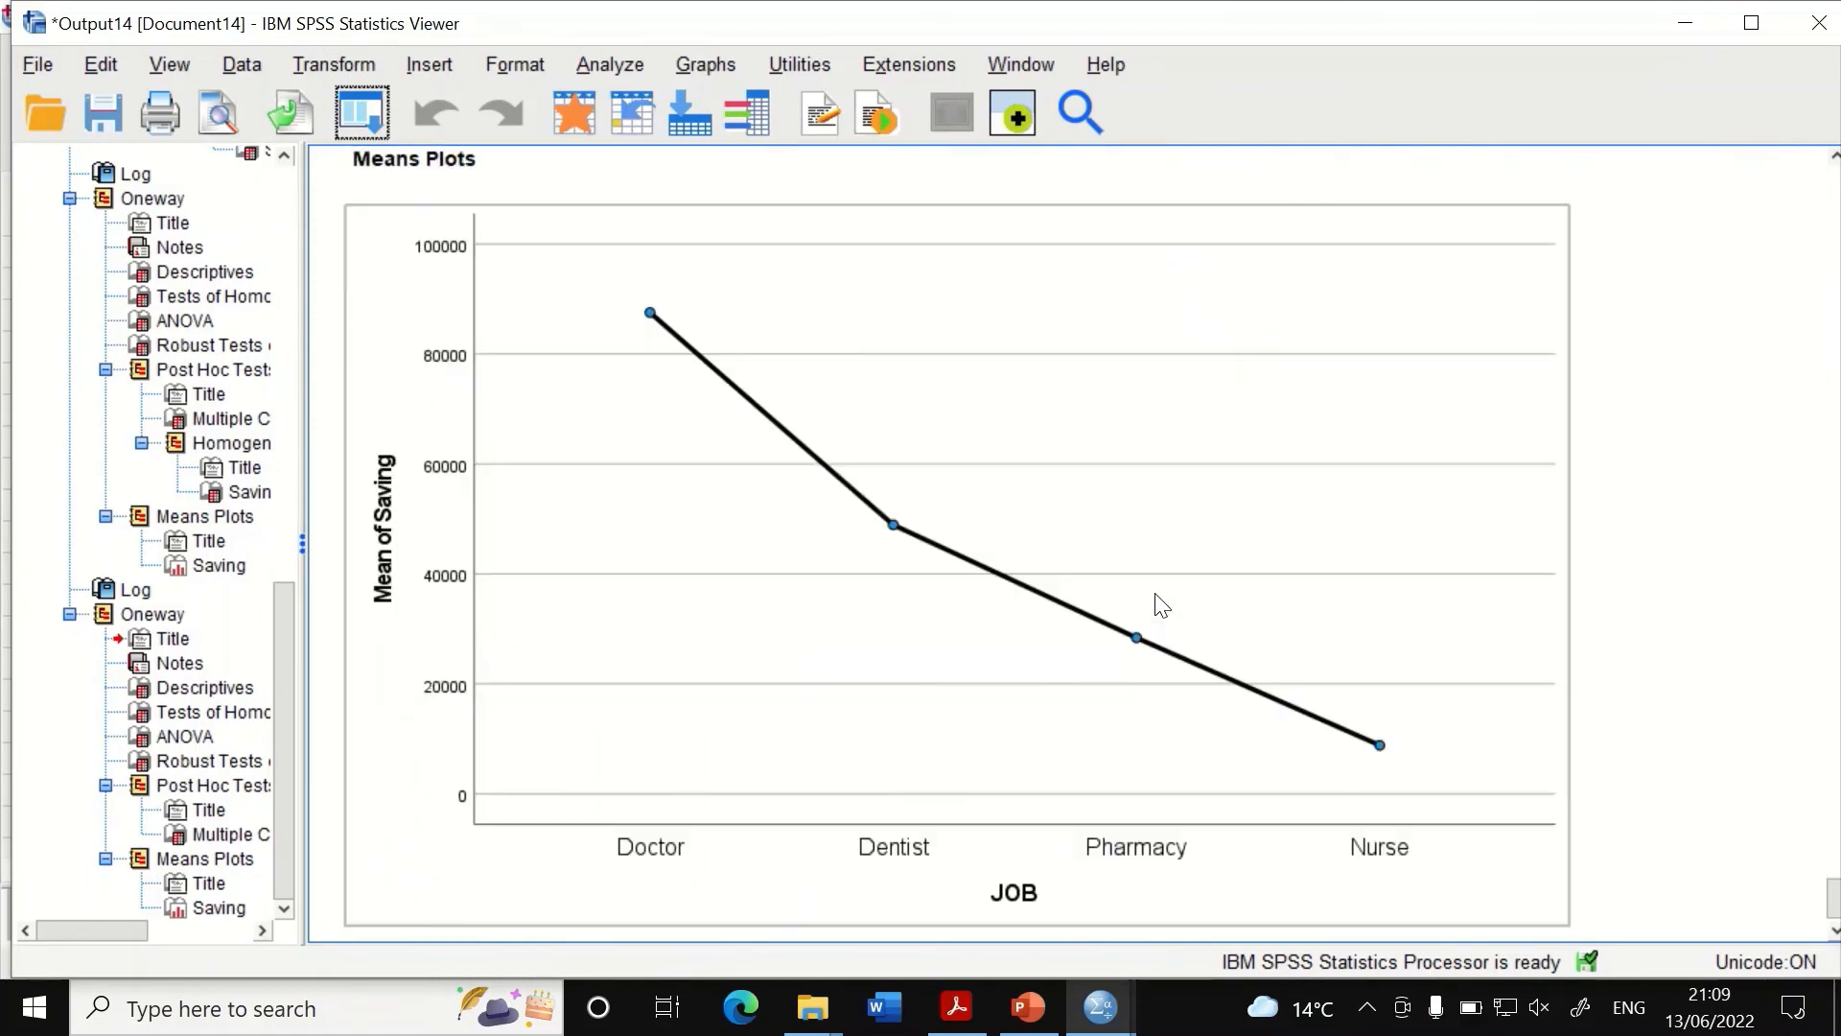
Examine the Games-Howell multiple comparisons and the means plot of Saving, and return to the homogeneity and ANOVA tables.
scroll(1151, 599, up, 5)
scroll(1145, 589, up, 3)
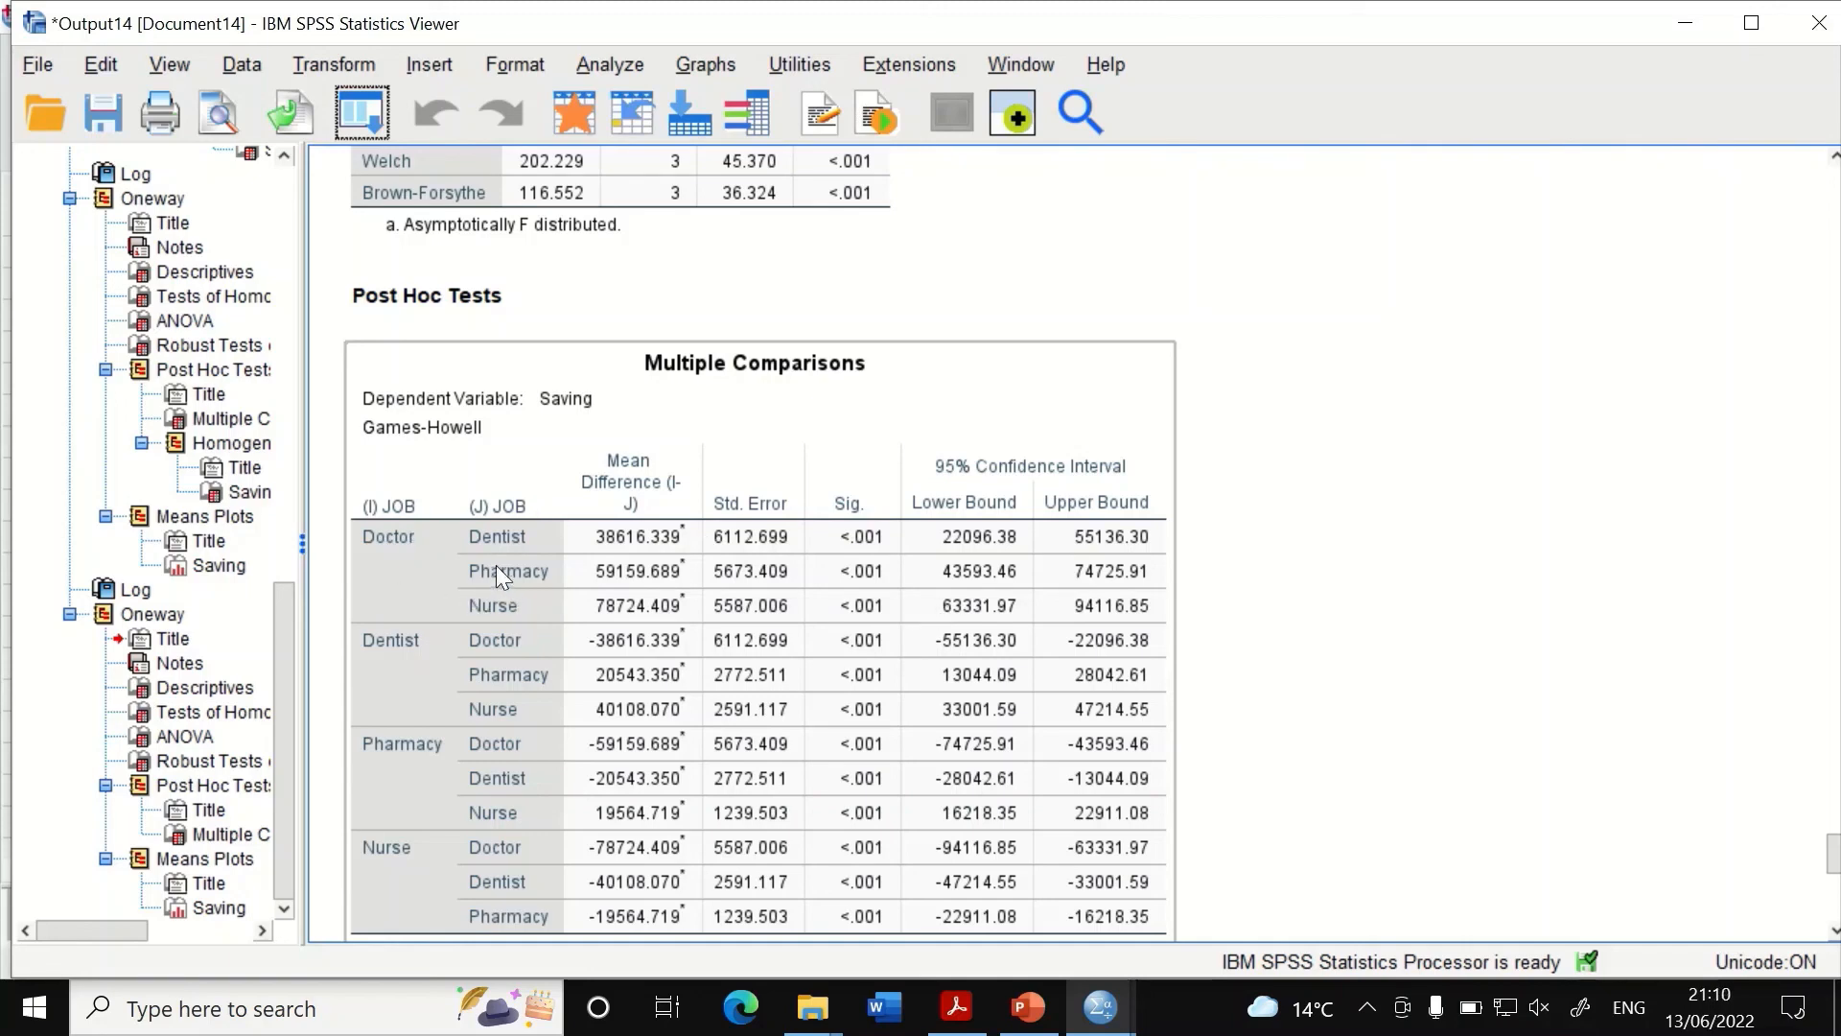
scroll(868, 573, down, 10)
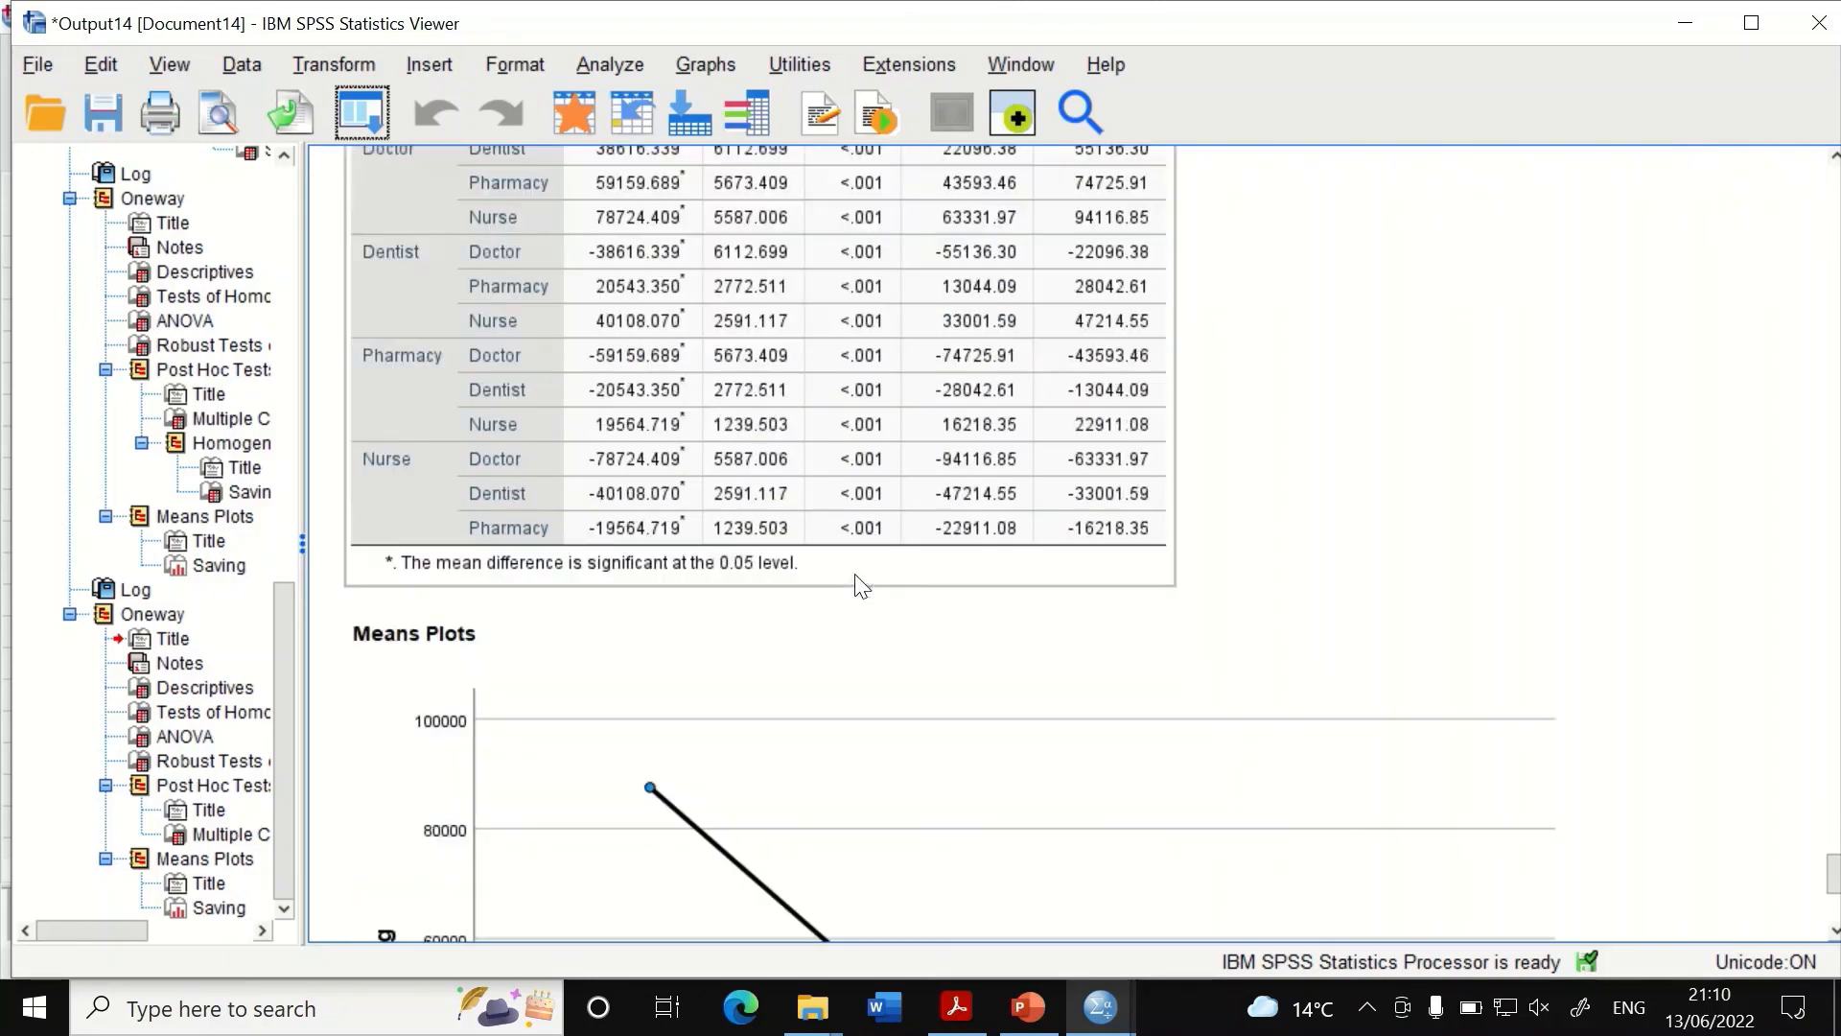
scroll(854, 595, down, 3)
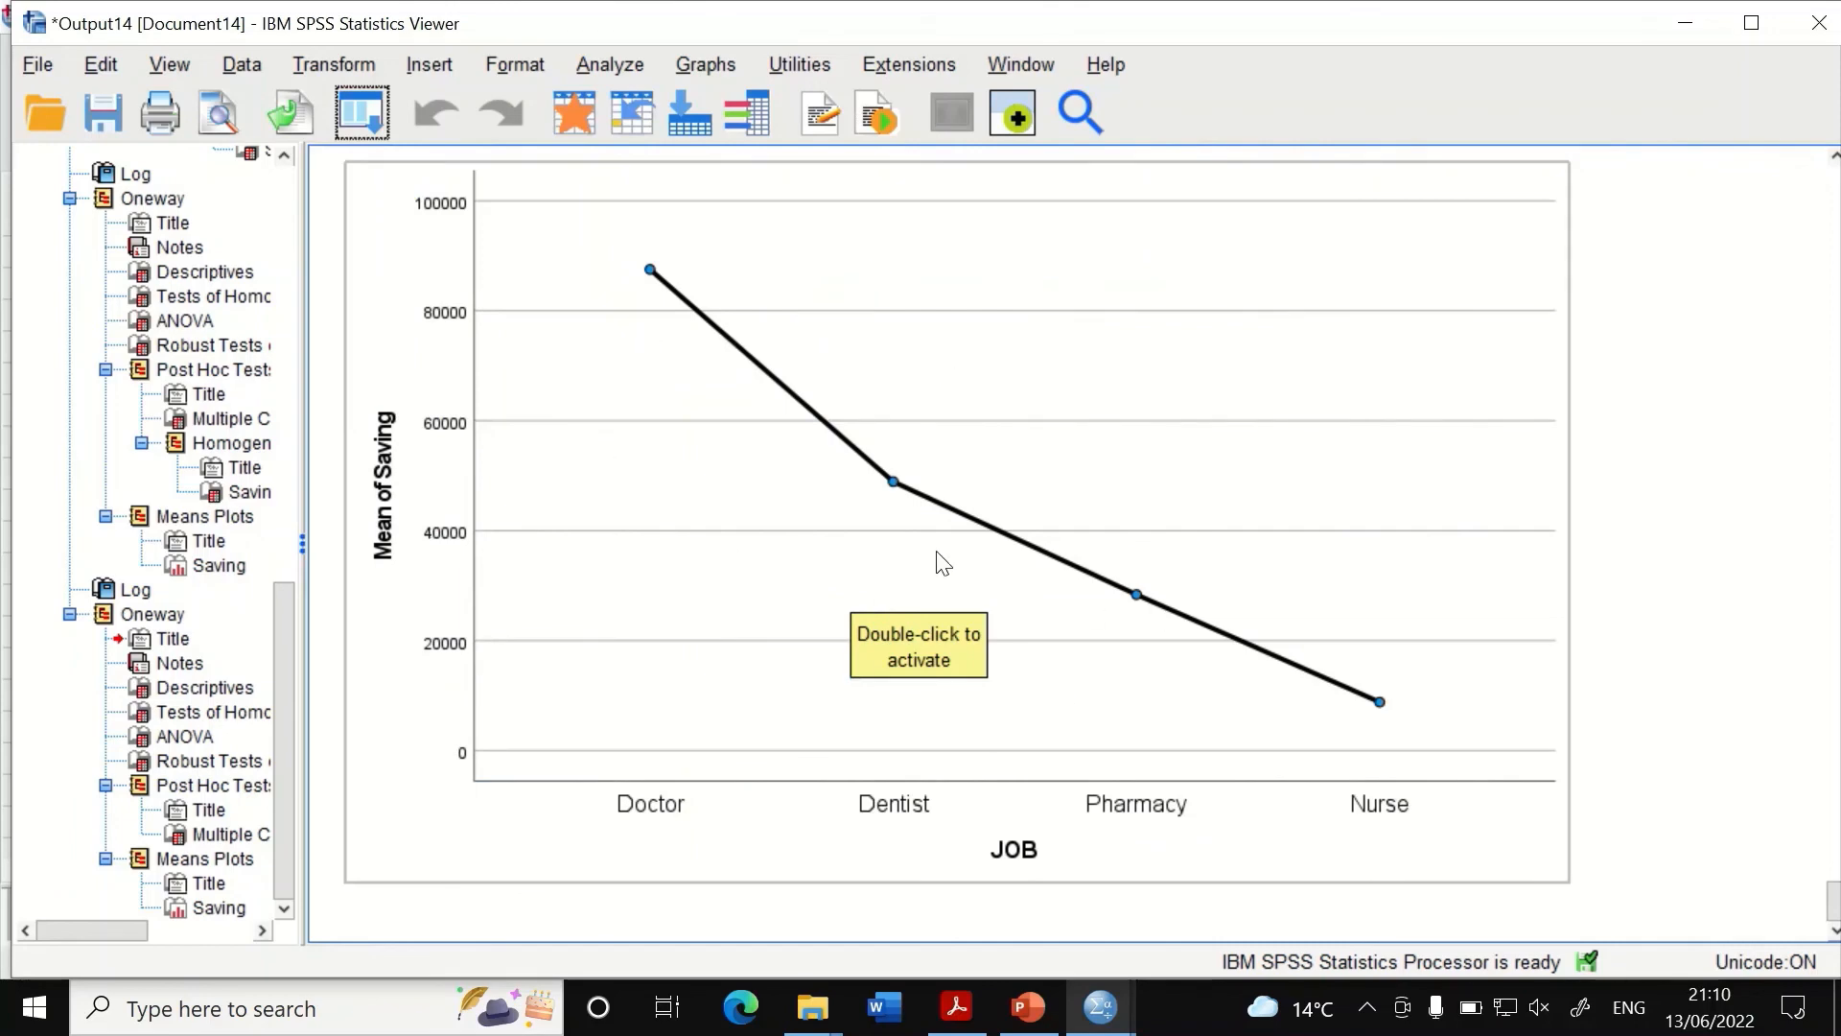
scroll(883, 563, up, 3)
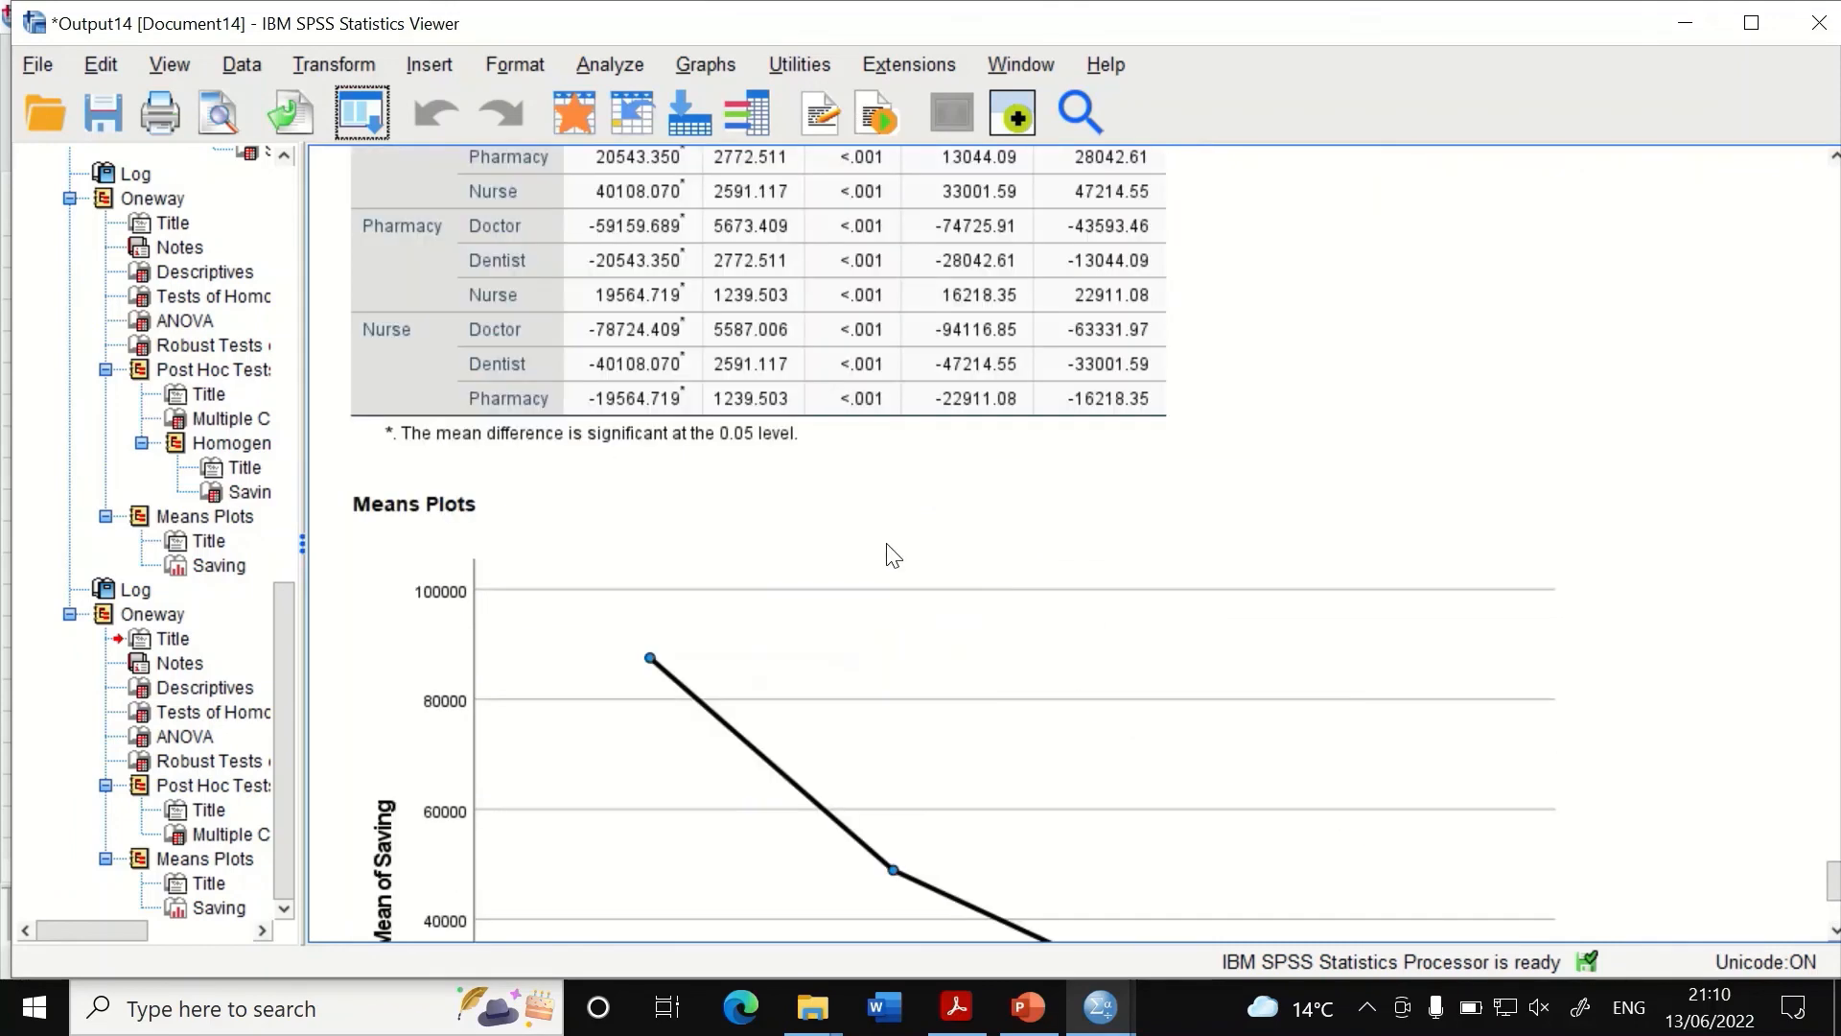
scroll(886, 558, down, 3)
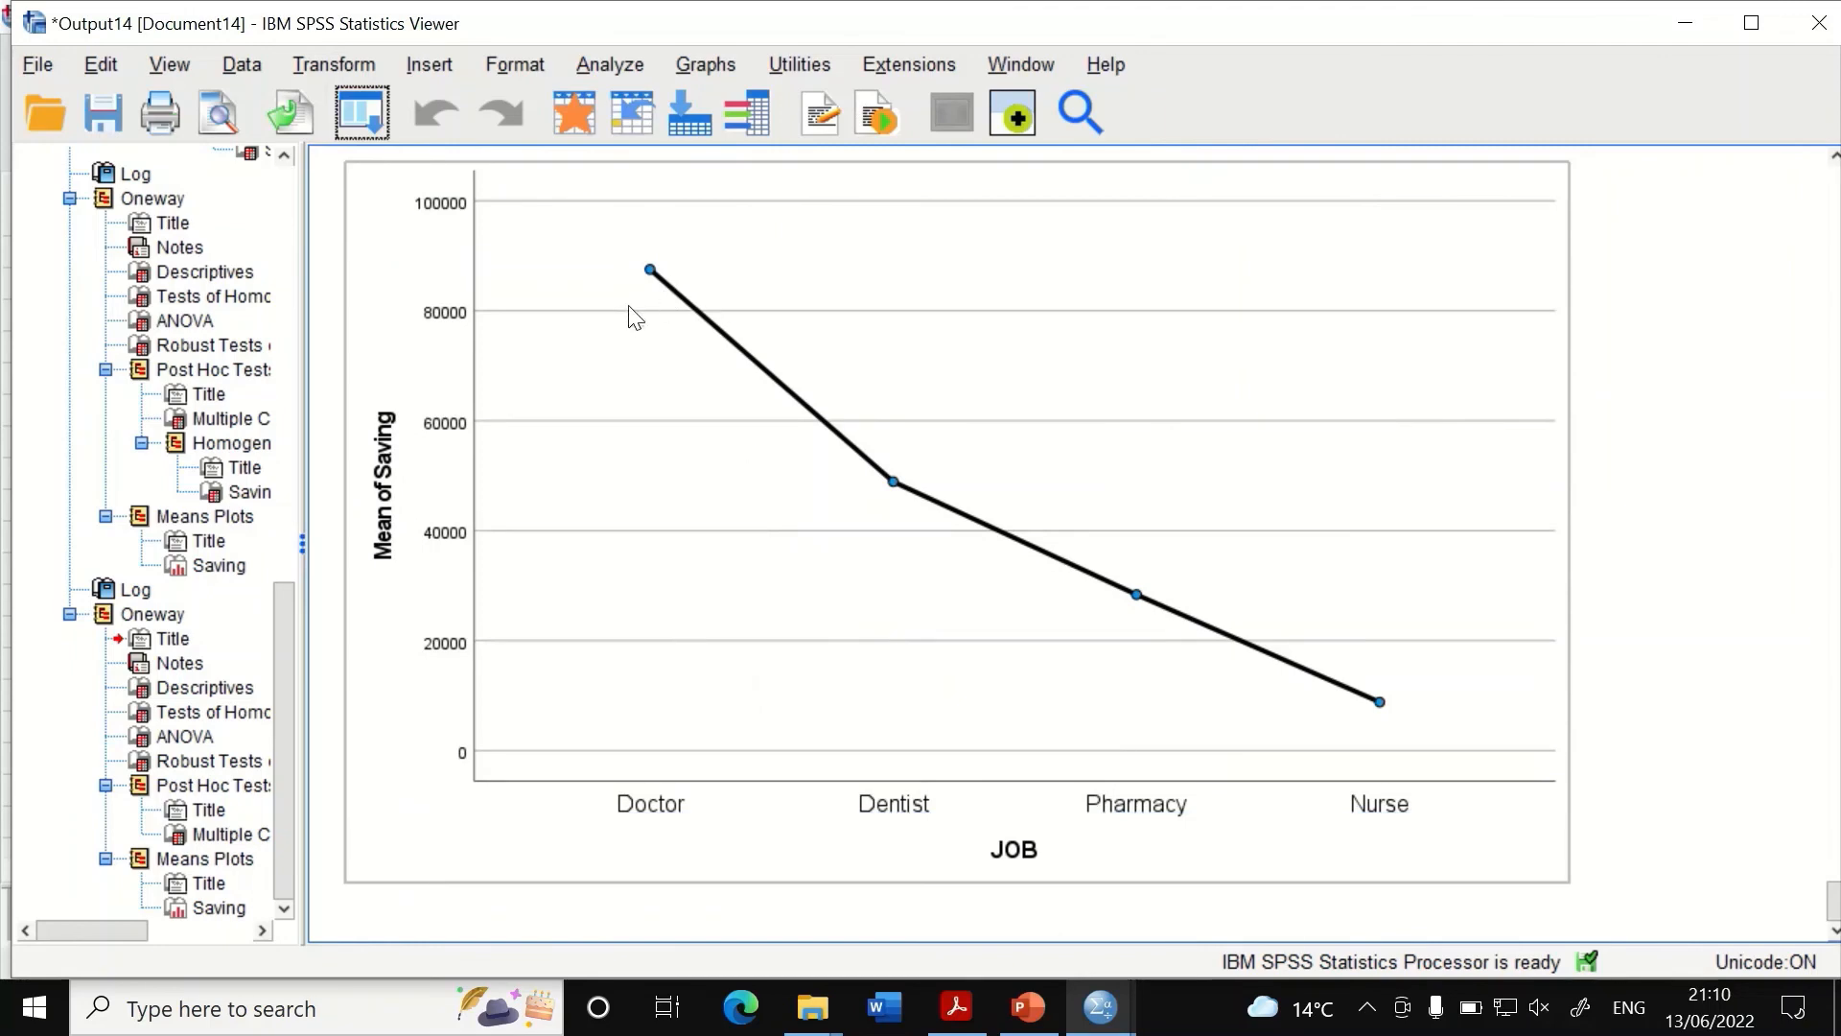
scroll(662, 369, up, 1)
scroll(660, 431, down, 1)
scroll(1424, 752, up, 7)
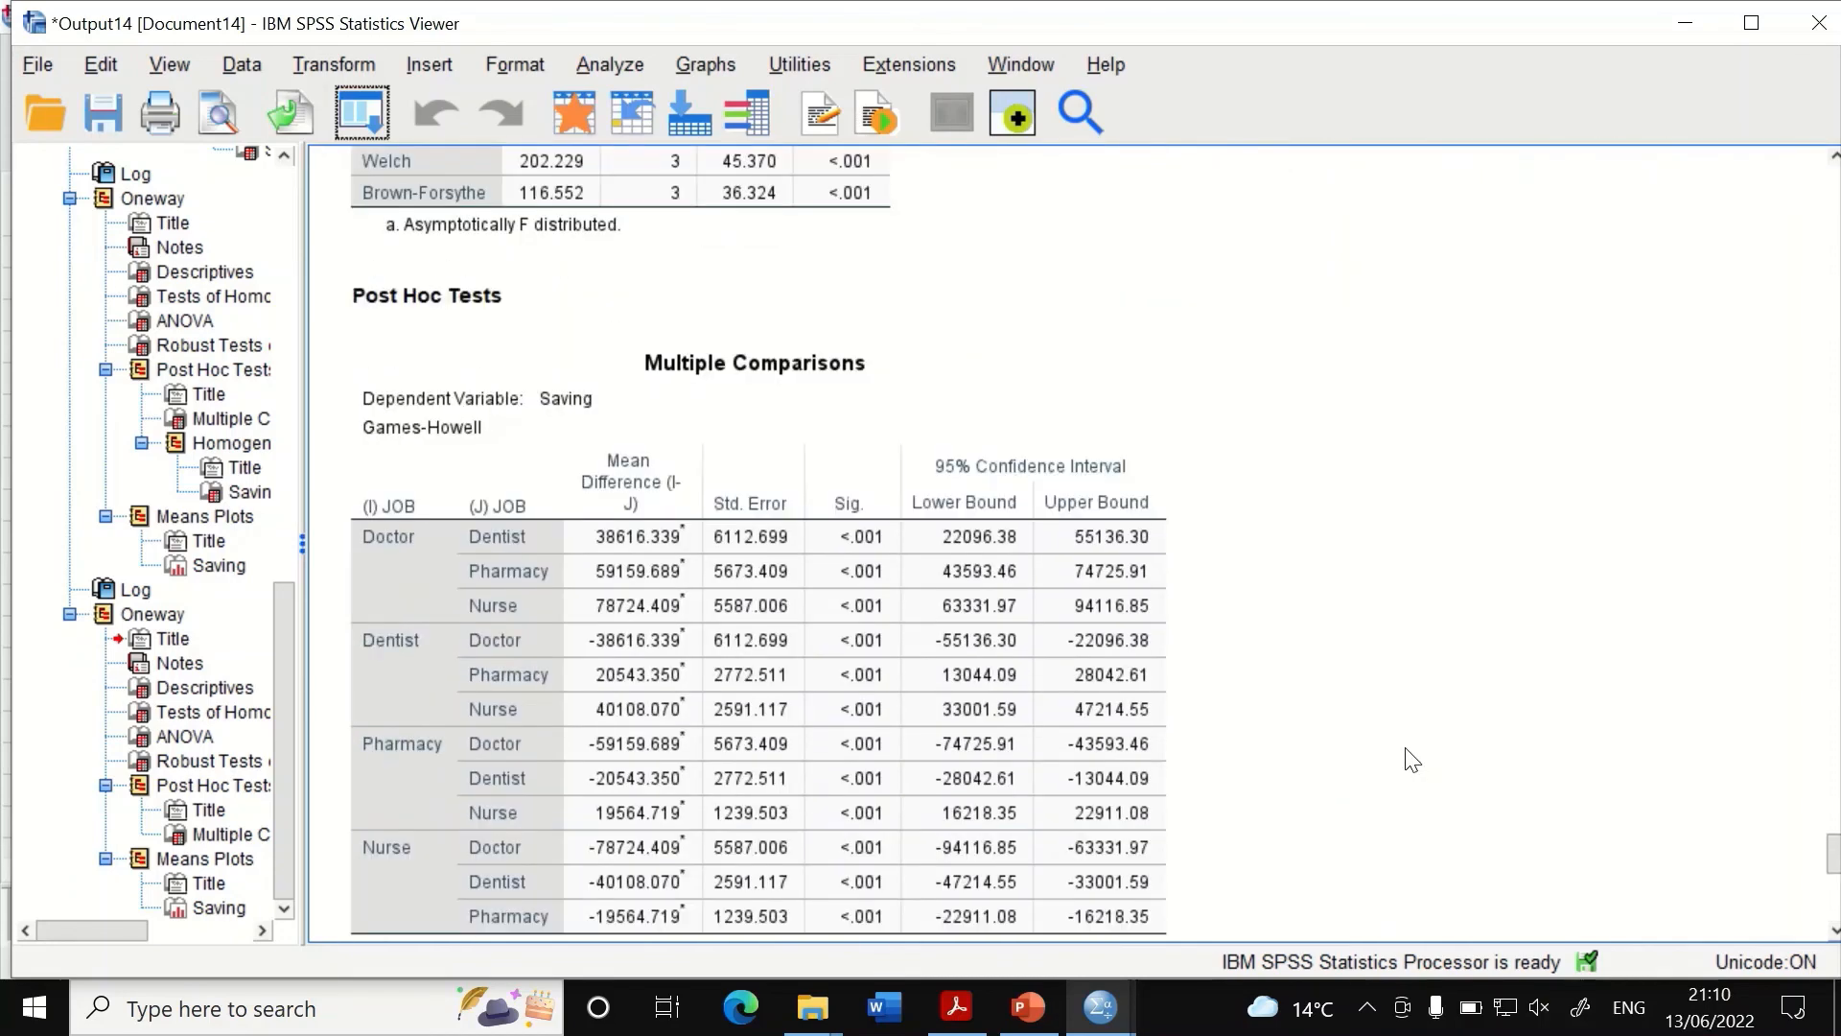
scroll(1411, 759, up, 6)
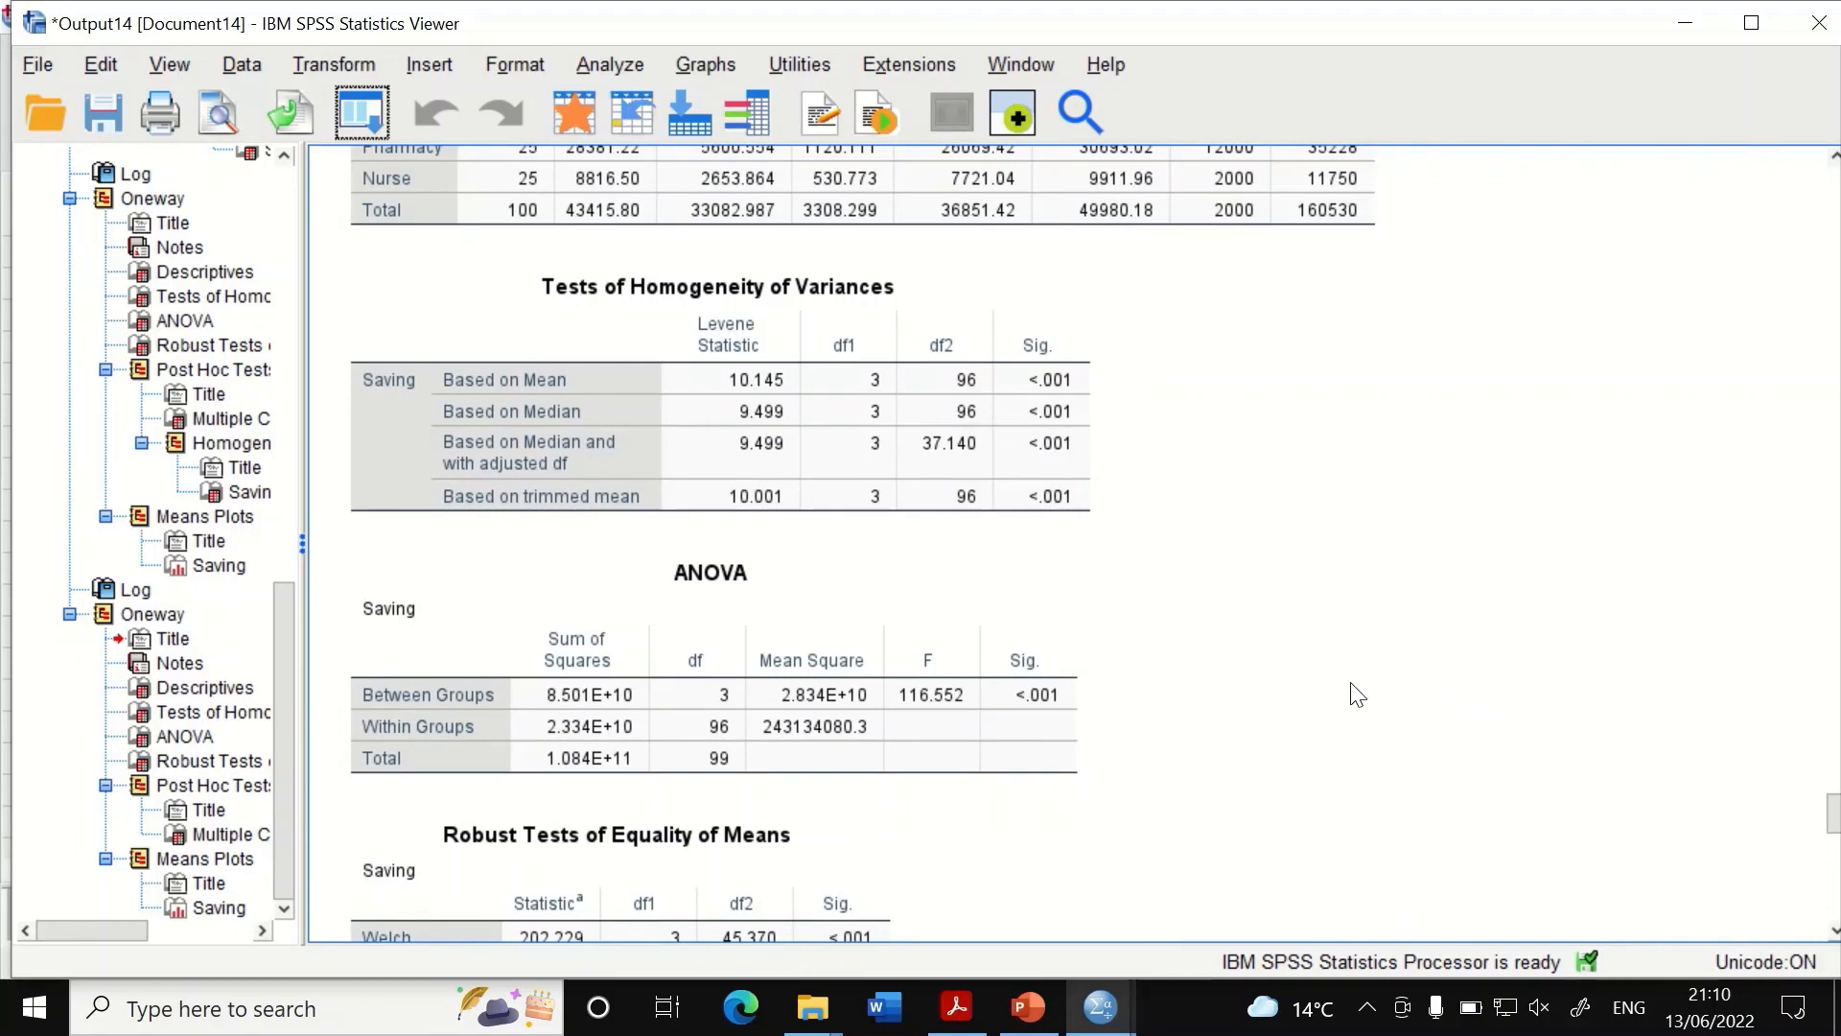
scroll(1358, 695, up, 1)
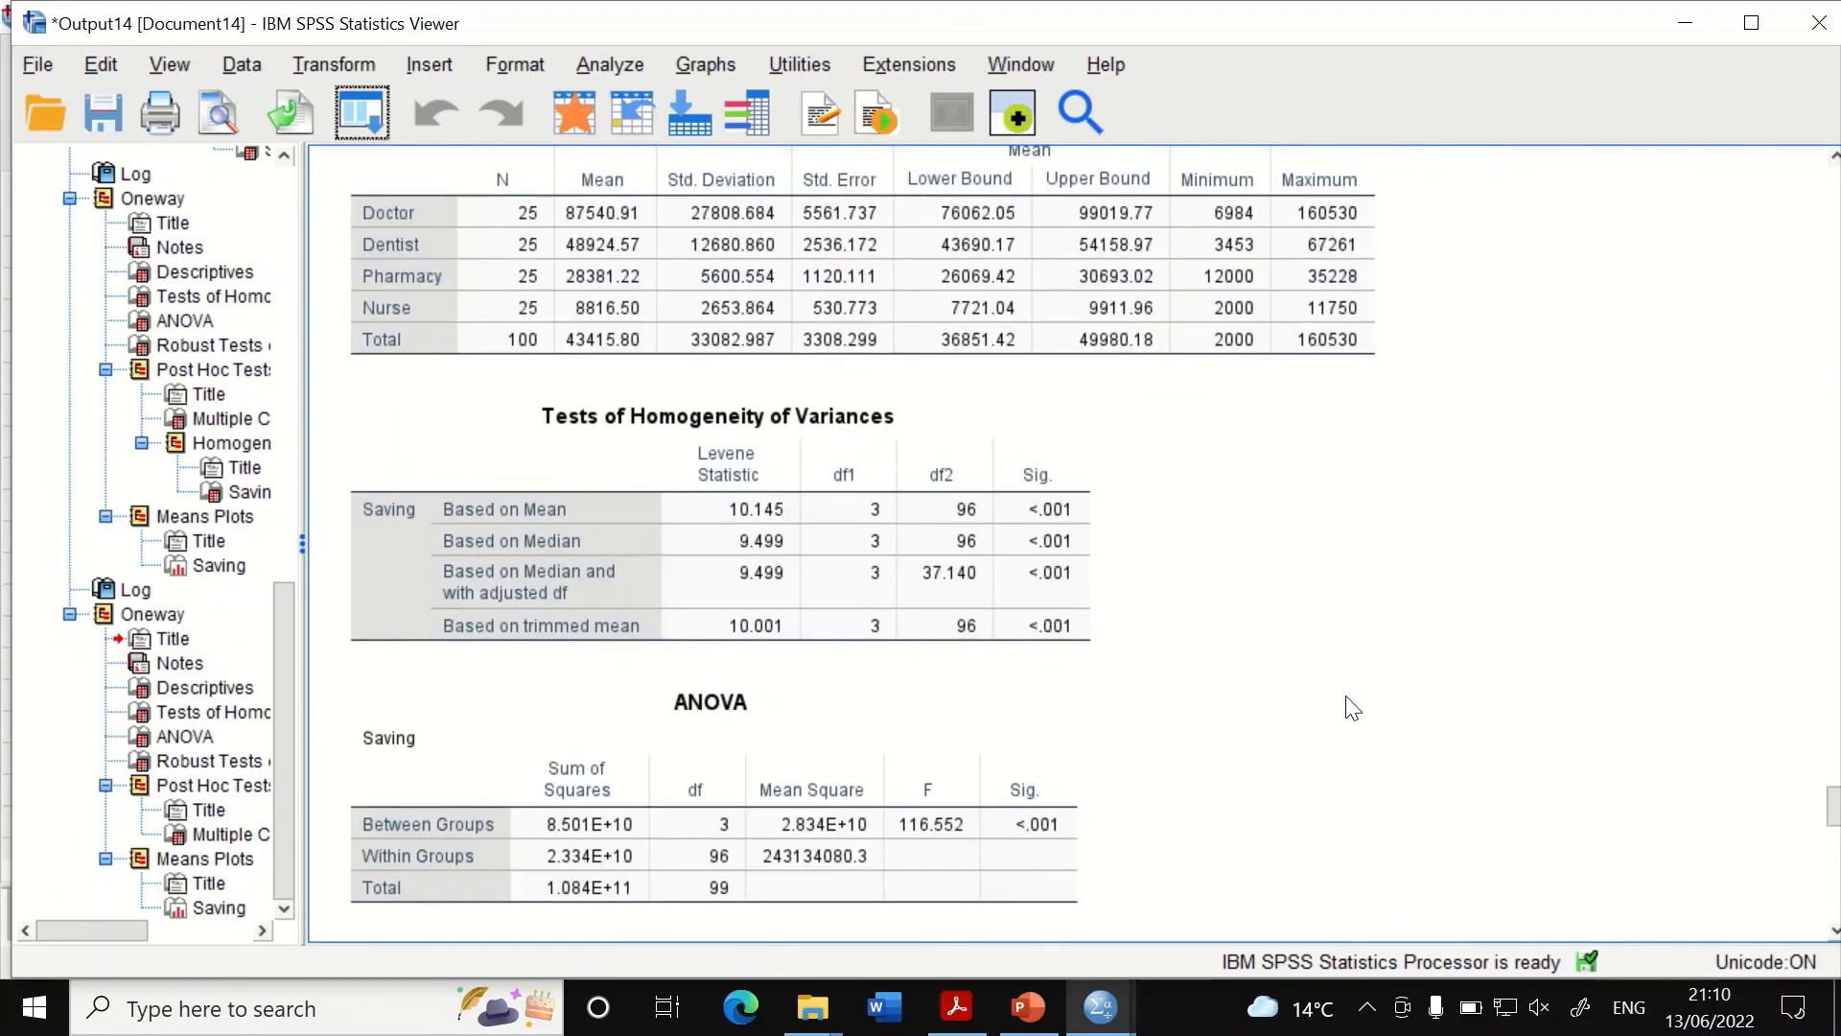